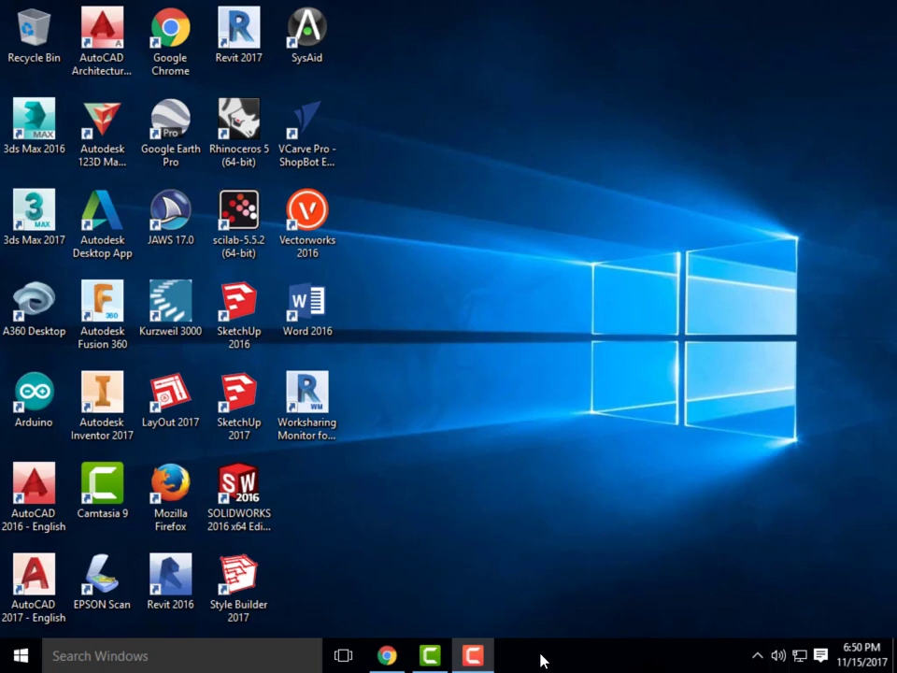
Launch SketchUp 2017 from its desktop shortcut
left_click(480, 656)
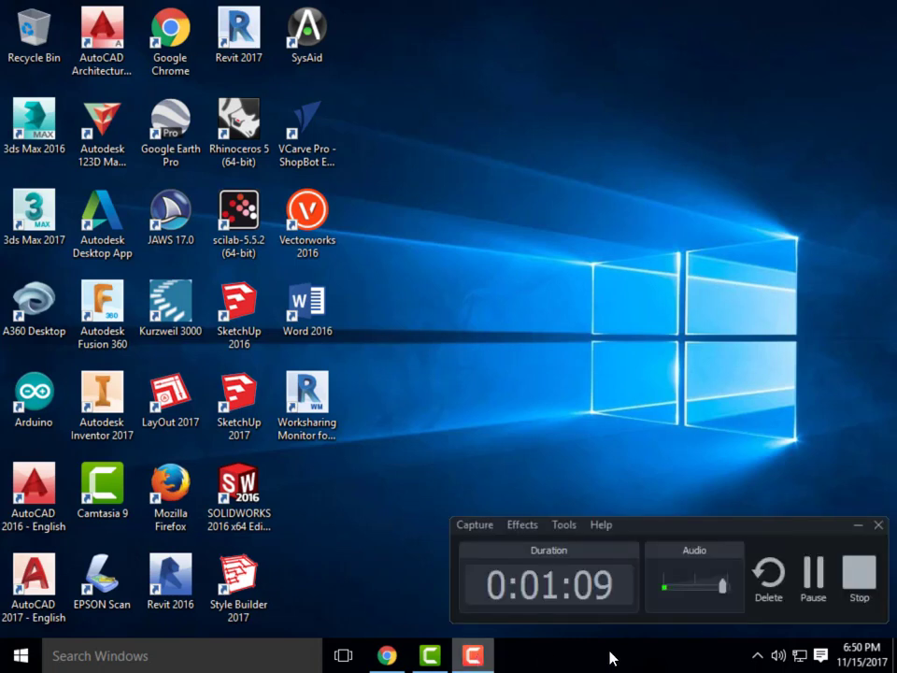
left_click(823, 572)
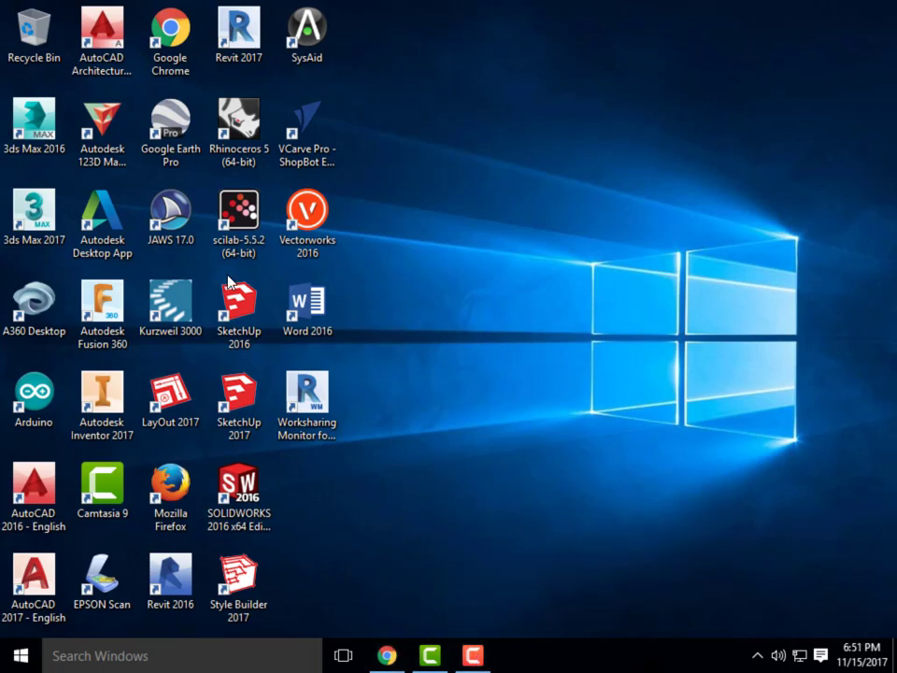
double_click(246, 400)
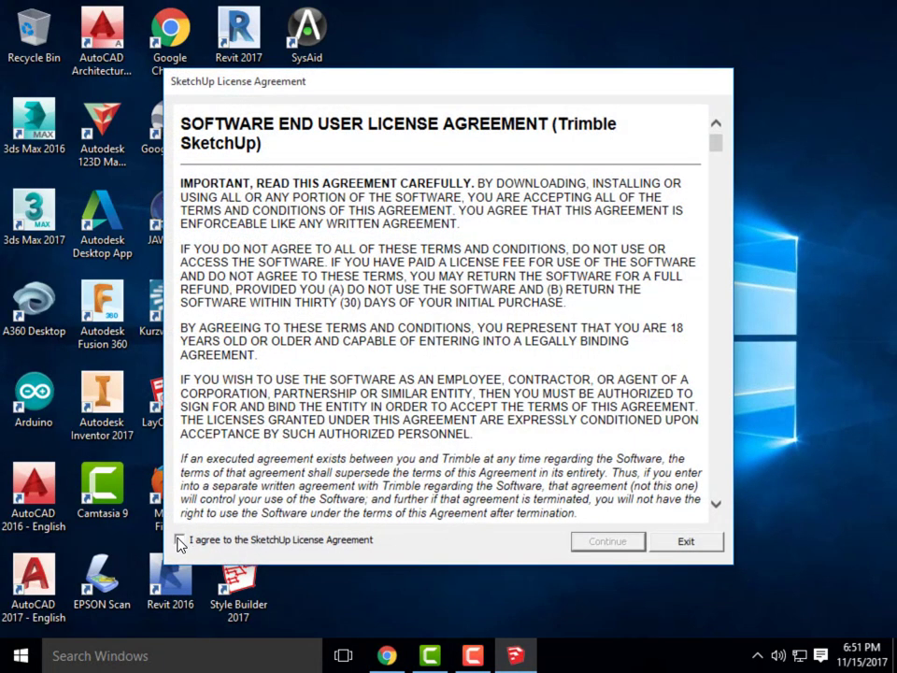
Accept the licence and start a model with the Architectural Design - Feet and Inches template
left_click(179, 539)
left_click(642, 551)
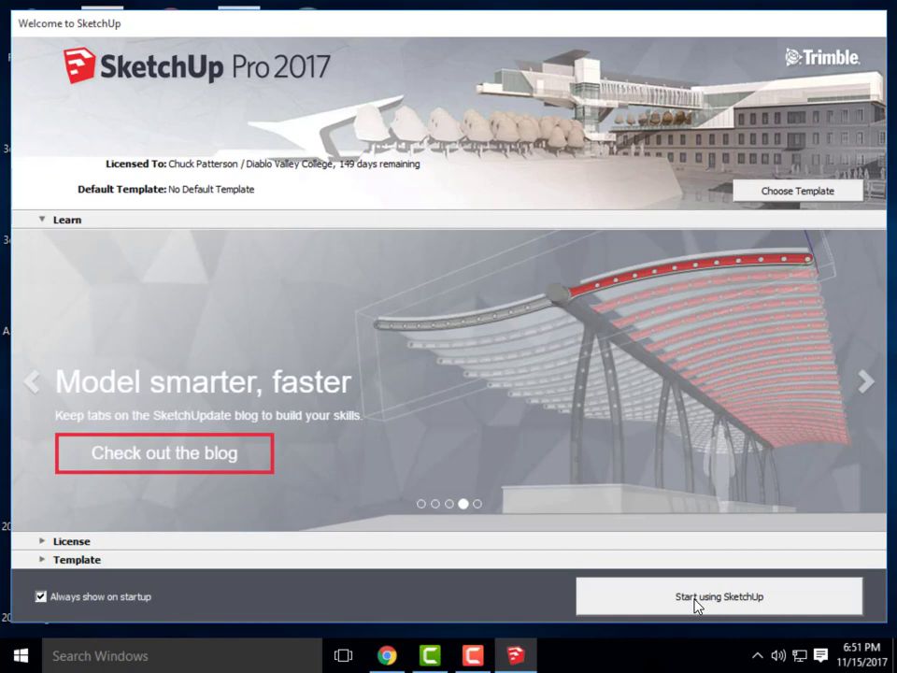
left_click(734, 605)
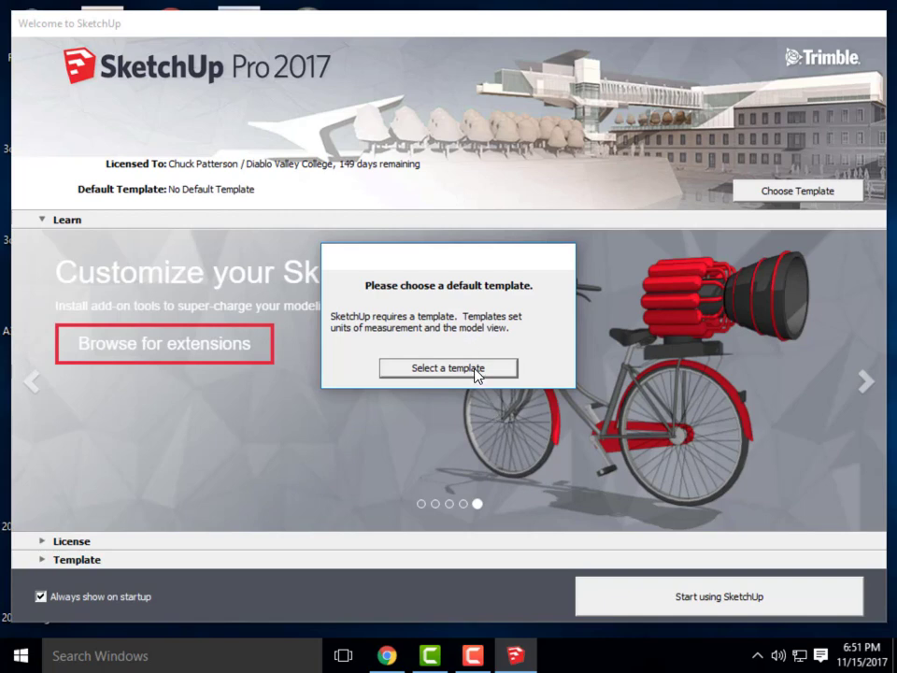
left_click(470, 368)
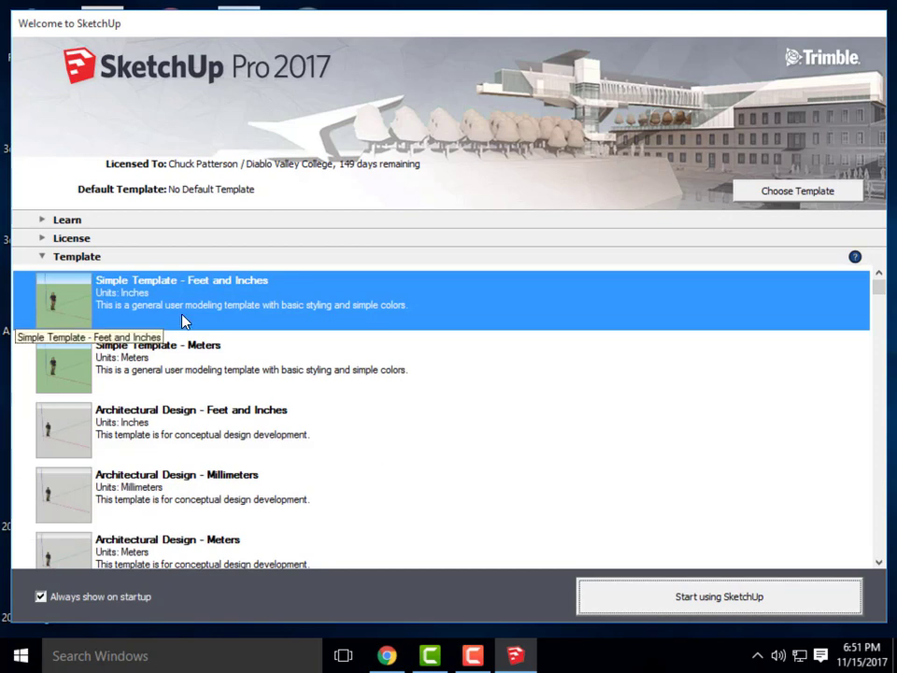
left_click(134, 411)
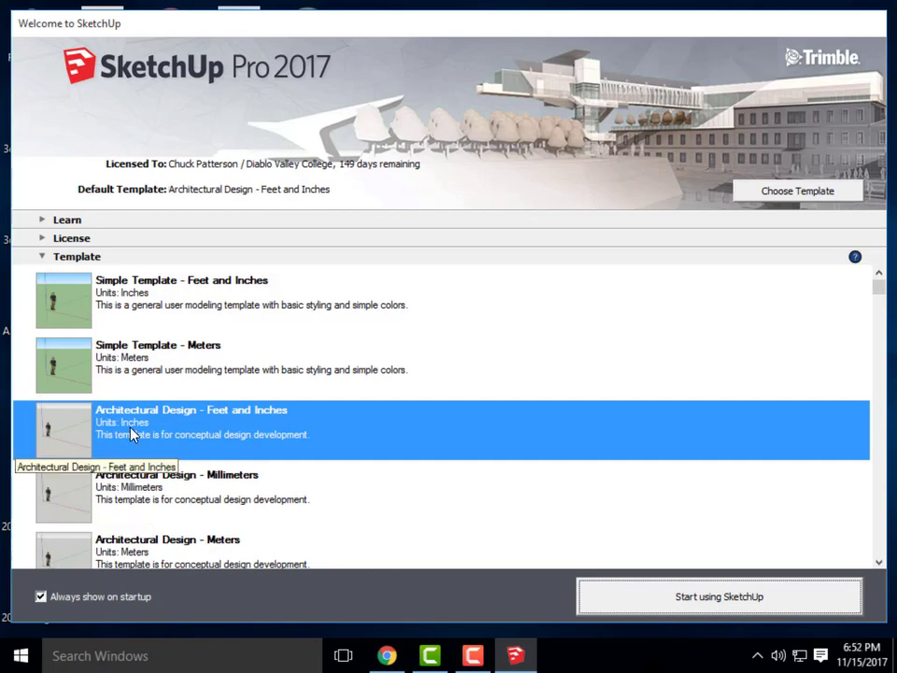
left_click(722, 600)
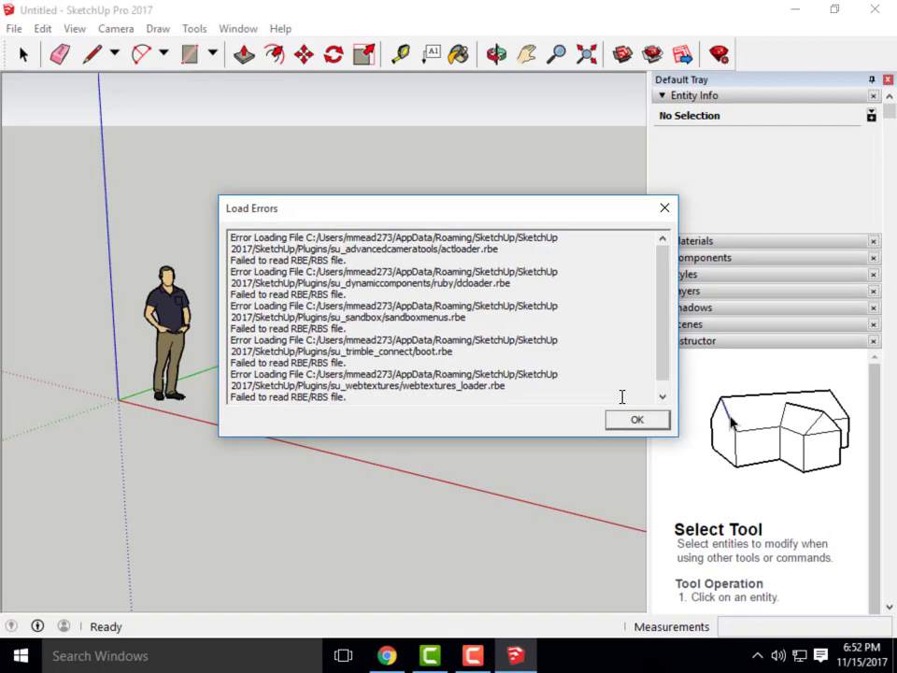
Dismiss the plugin Load Errors and extensions update notices, then adjust the zoom
left_click(637, 420)
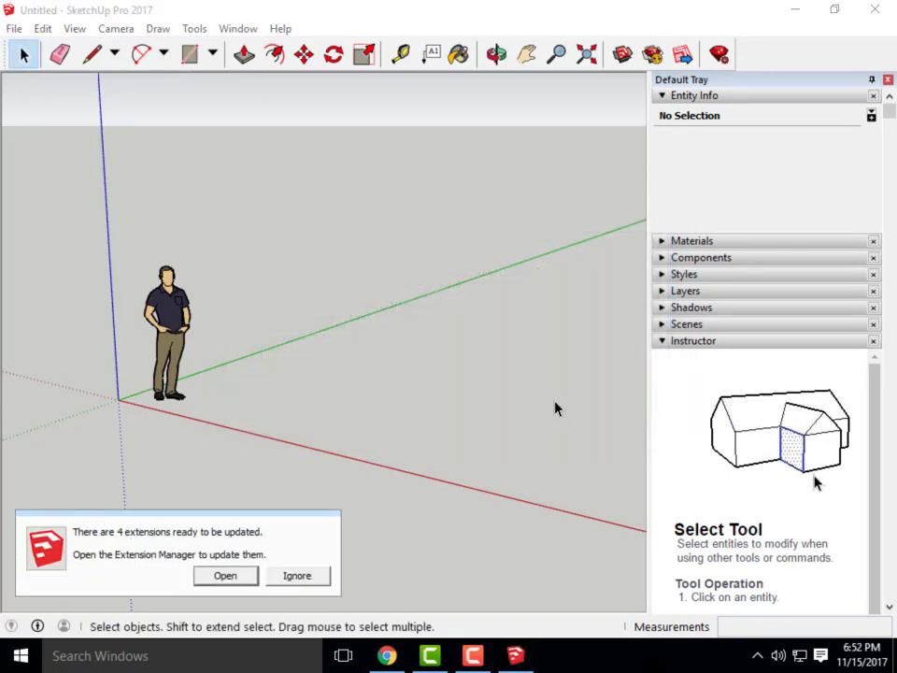
left_click(313, 577)
scroll(370, 373, "down", 3)
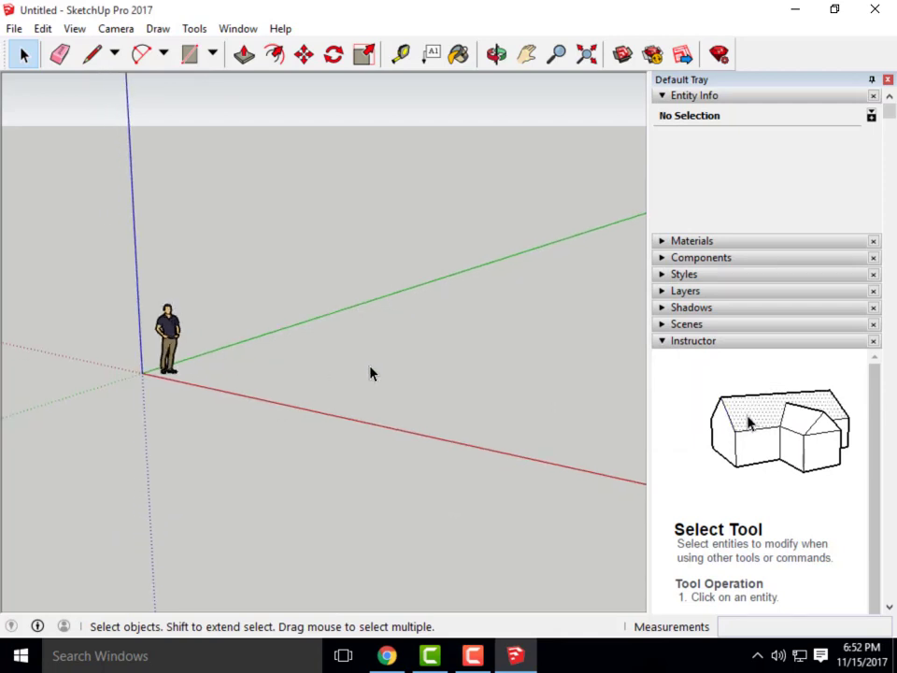
scroll(371, 373, "down", 2)
scroll(390, 373, "up", 3)
scroll(391, 372, "down", 1)
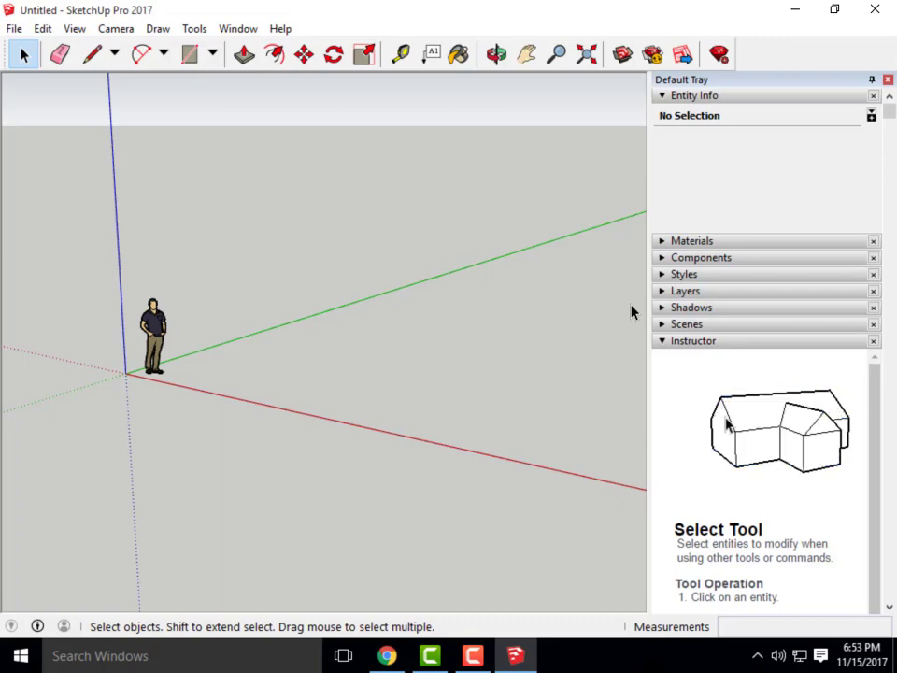
Turn on the Large Tool Set palette from View > Toolbars
left_click(75, 29)
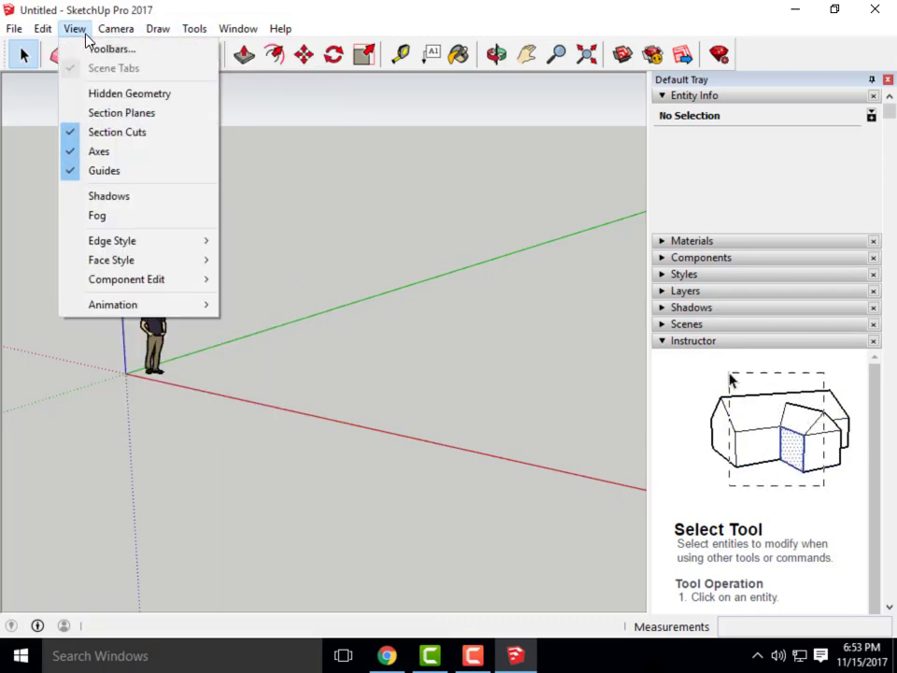
left_click(103, 48)
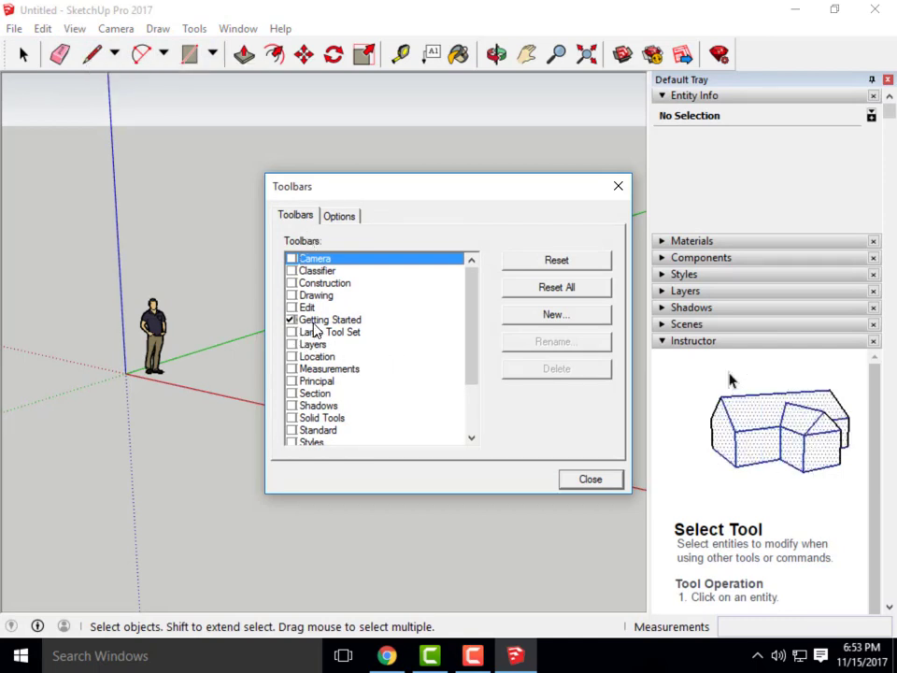
left_click(292, 334)
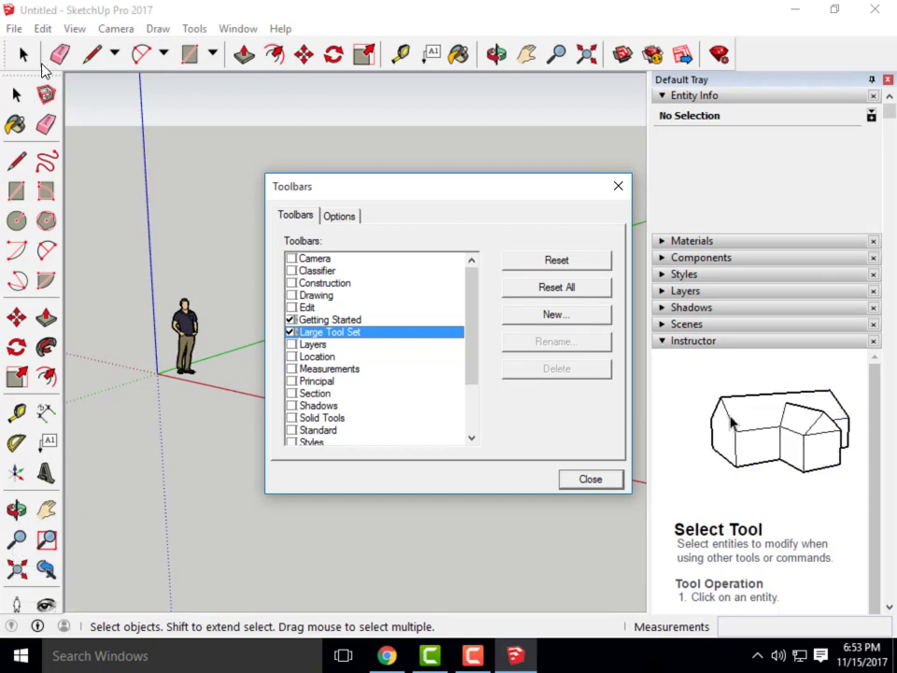
left_click(593, 480)
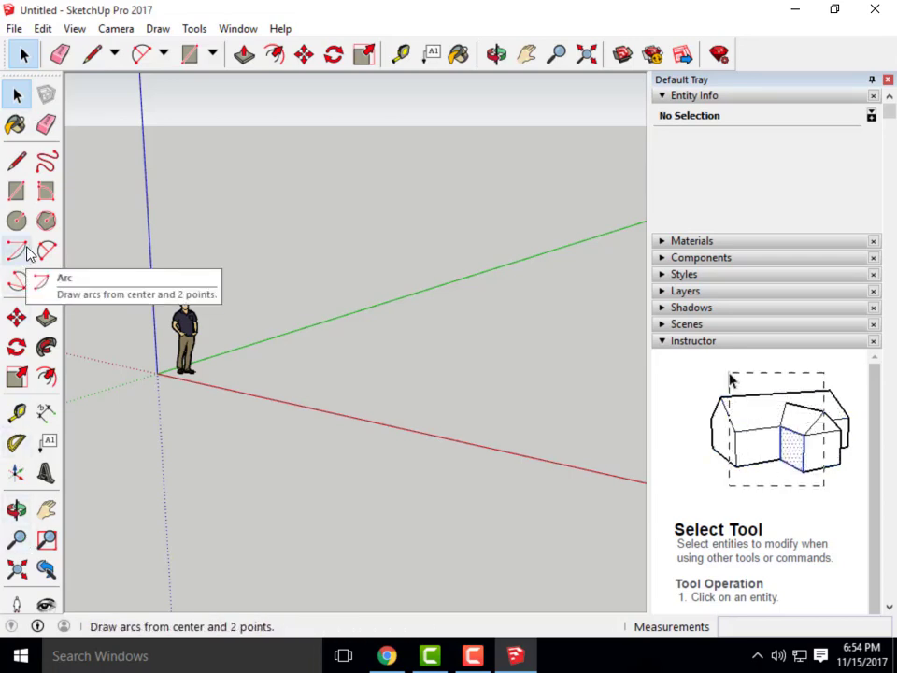
Check the Window menu without changes, then orbit to a higher view of the origin
left_click(240, 29)
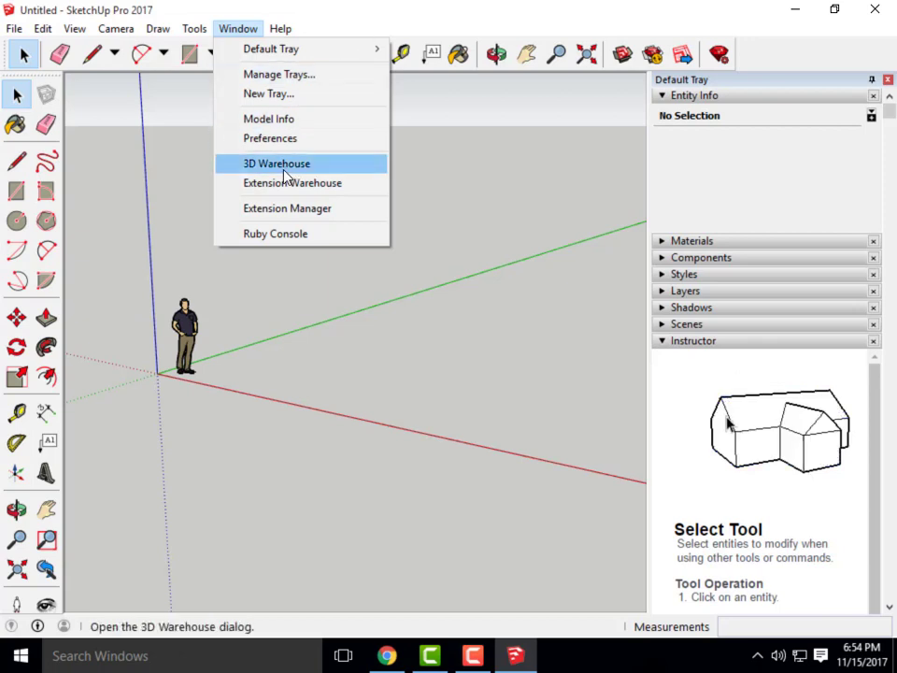
left_click(356, 31)
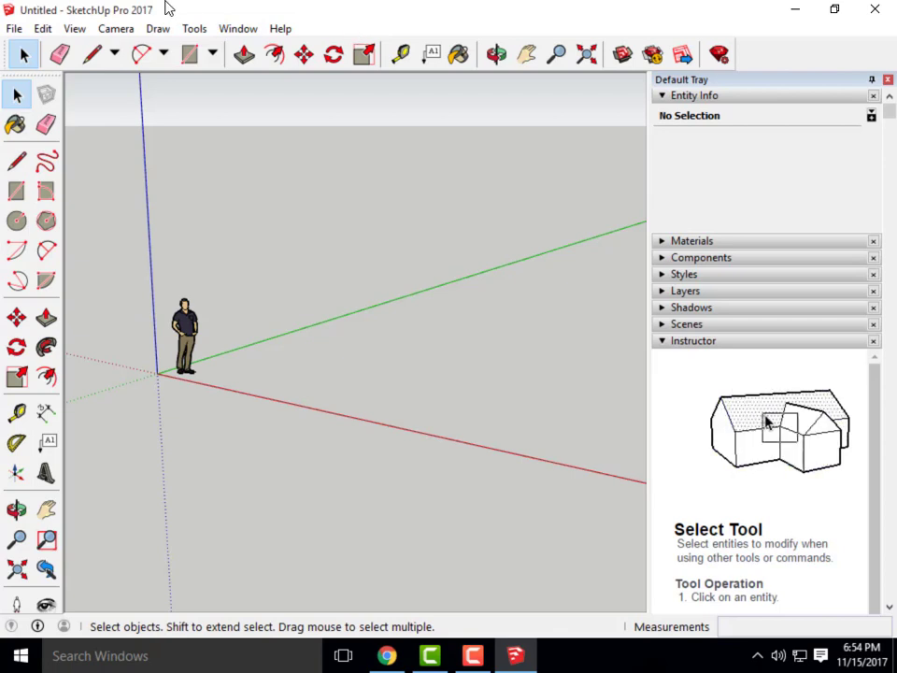
left_click(229, 29)
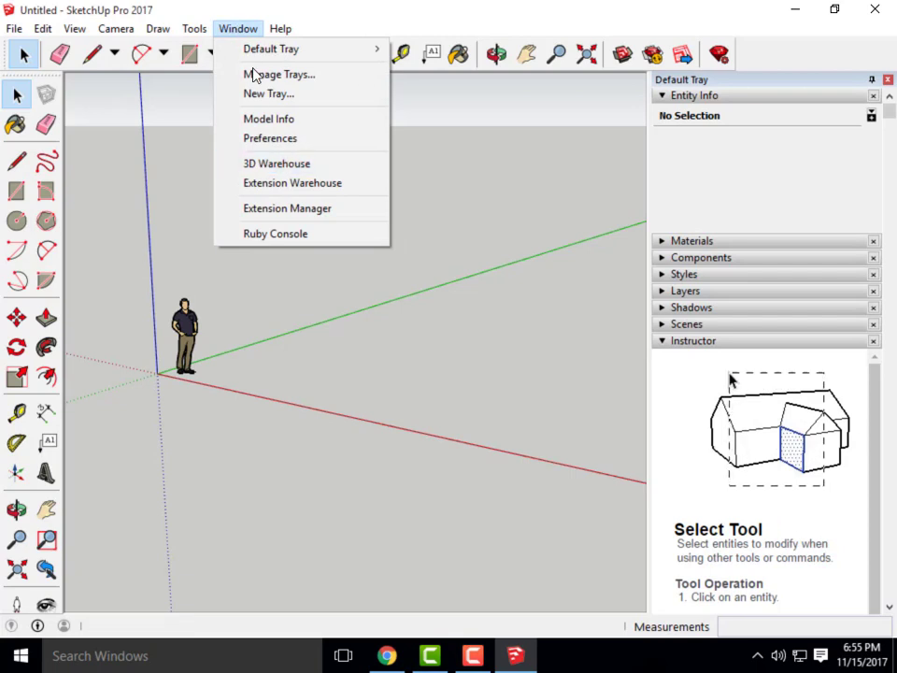
left_click(369, 17)
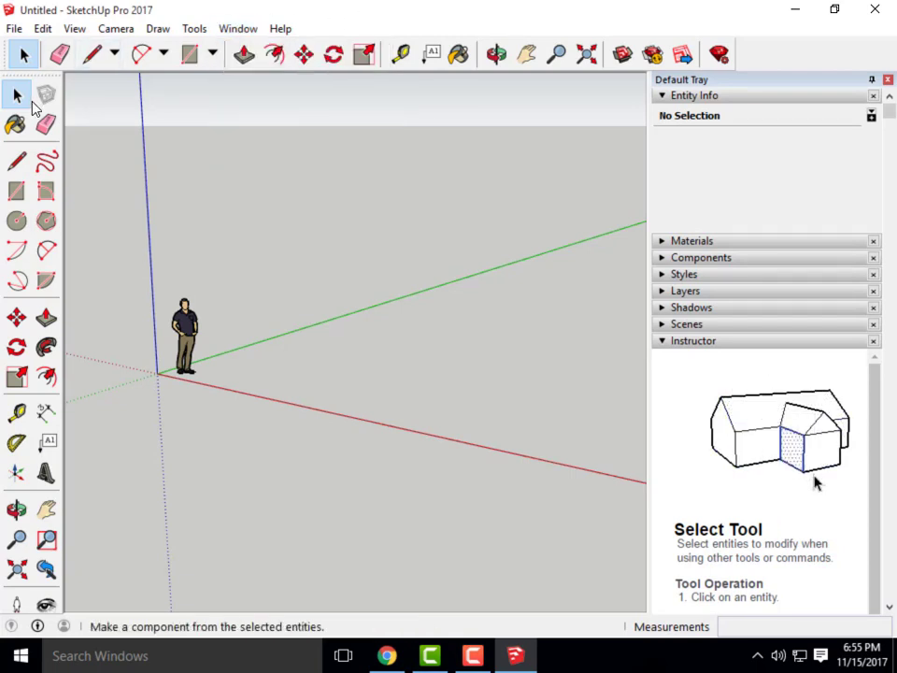
middle_click_drag(326, 317, 348, 379)
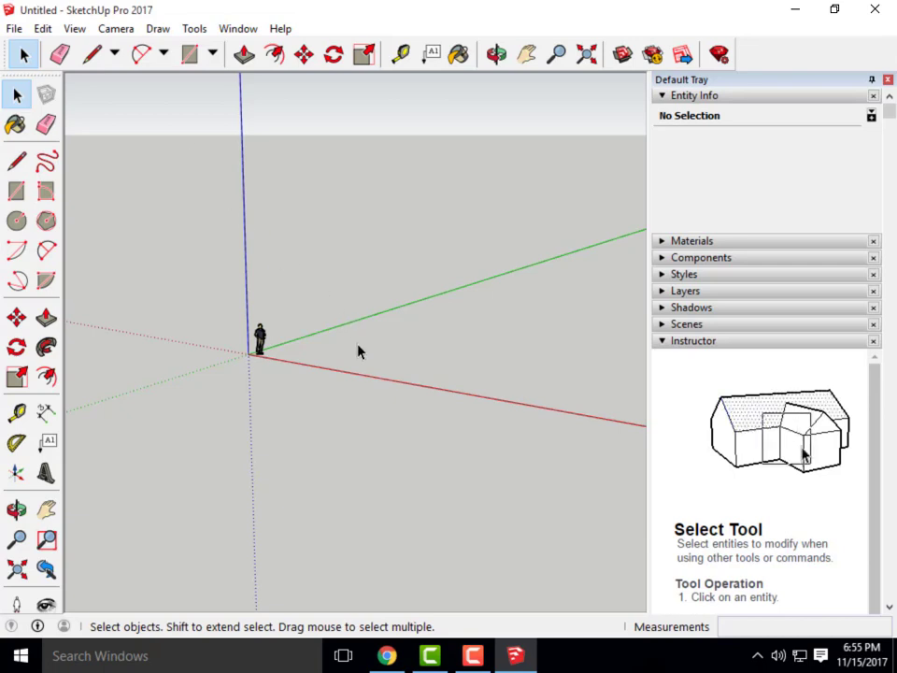
Orbit the camera and zoom in until the scale figure at the origin is readable
key("o")
mouse_move(368, 342)
left_mouse_down()
mouse_move(353, 268)
mouse_move(361, 361)
left_mouse_up()
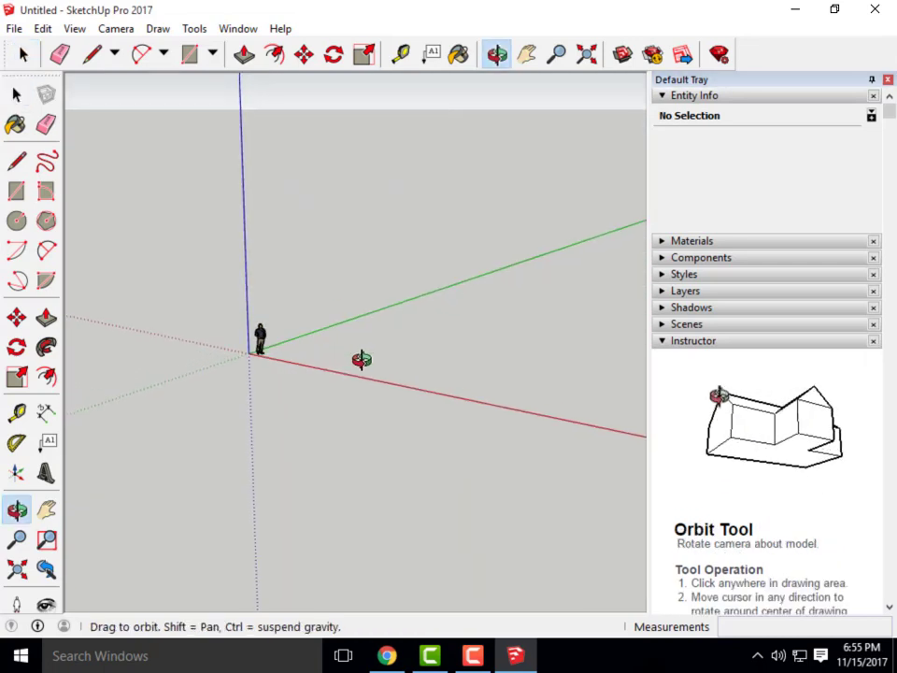
key("space")
middle_click_drag(310, 296, 331, 325)
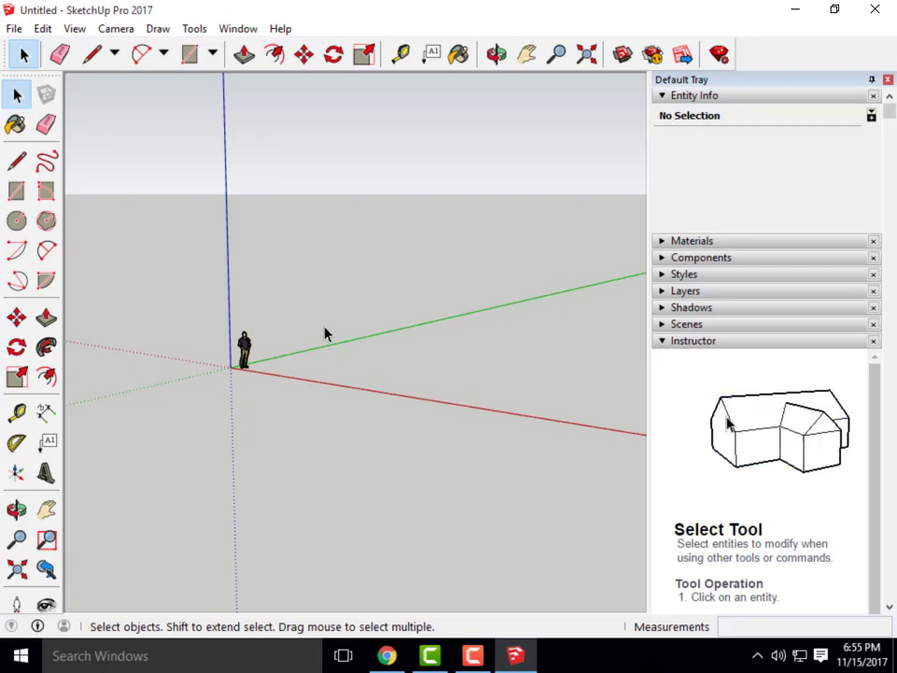
left_click(125, 28)
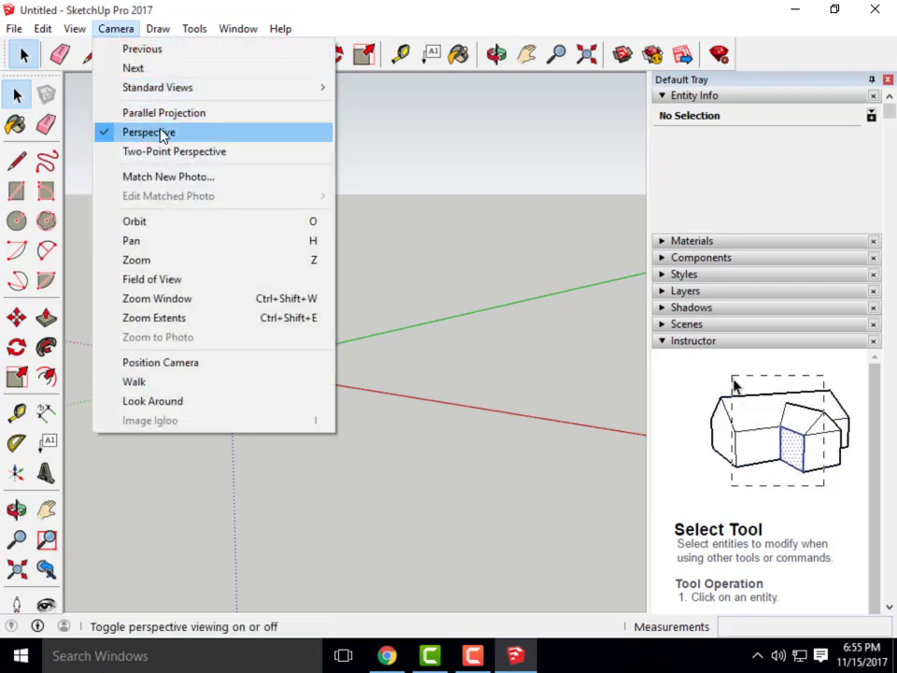
left_click(268, 6)
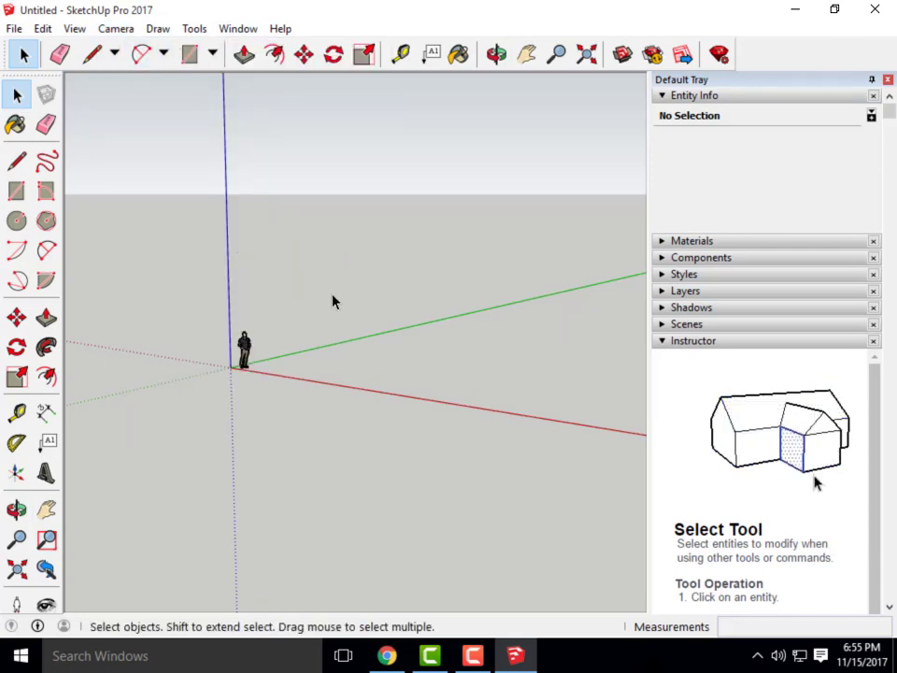
middle_click_drag(333, 300, 329, 407)
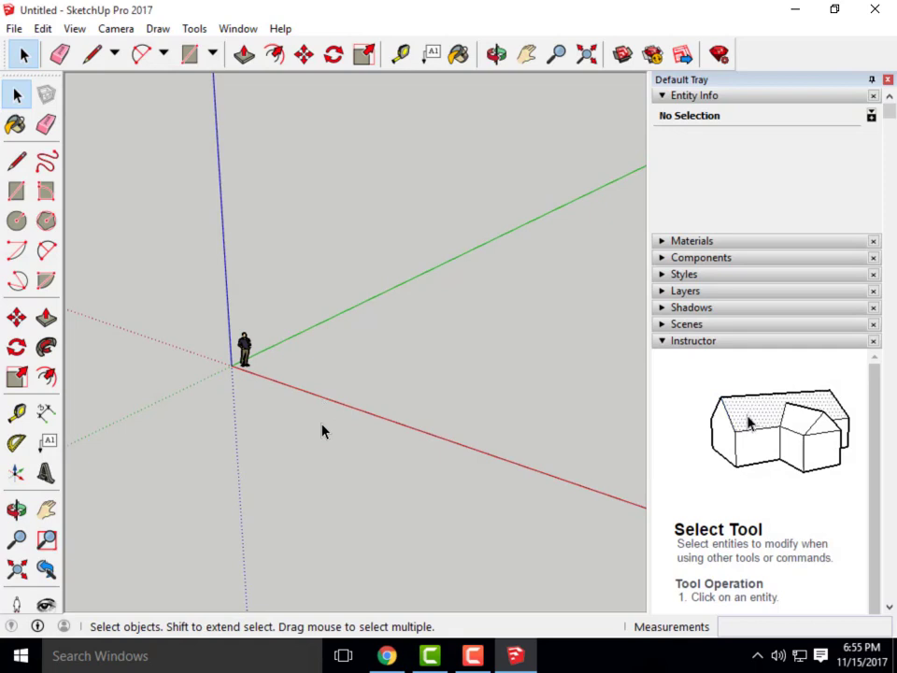
middle_click_drag(266, 473, 293, 401)
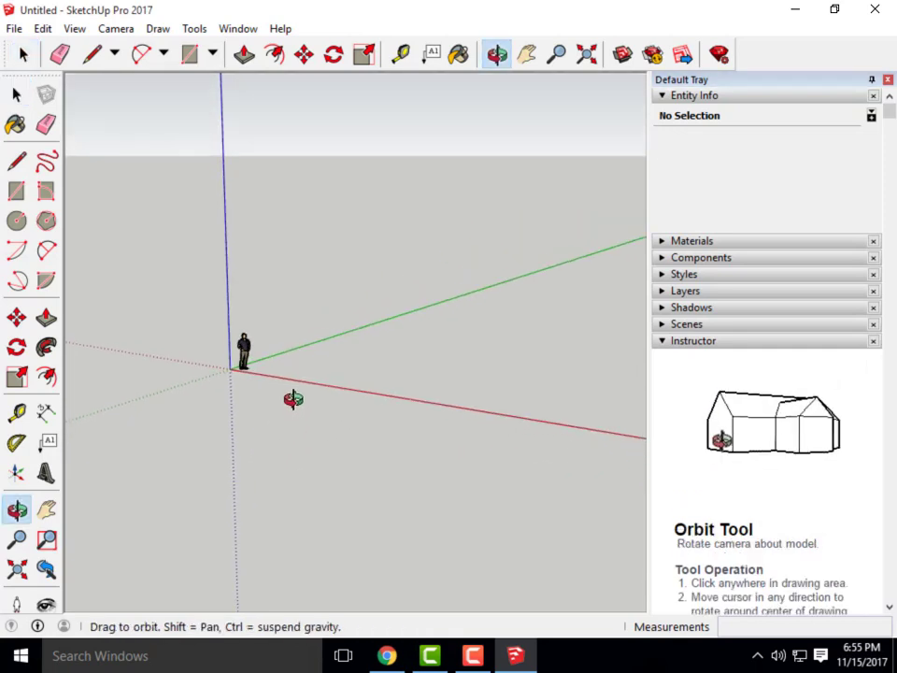
scroll(314, 373, "up", 4)
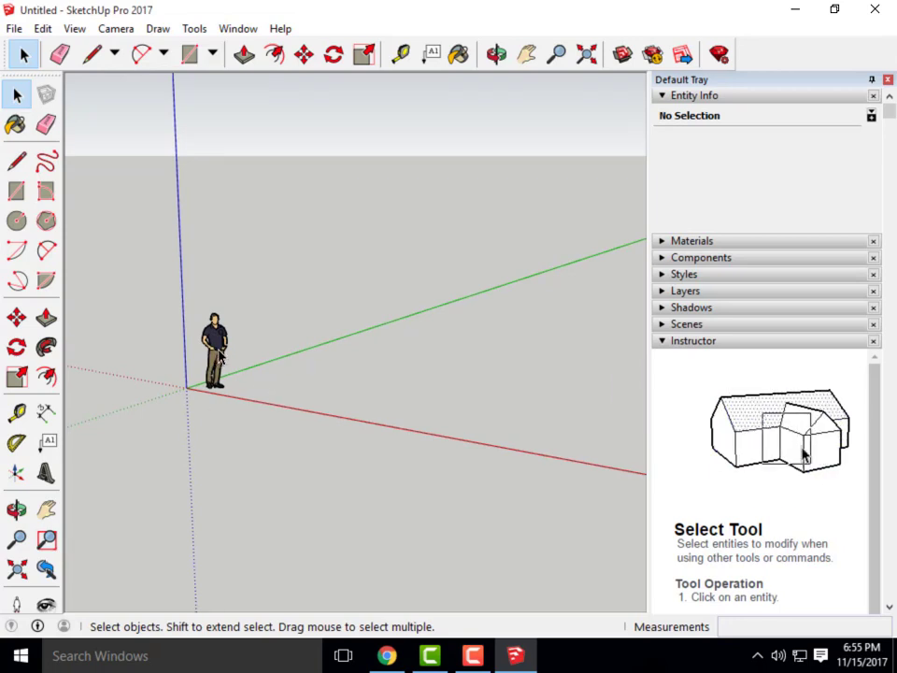
left_click(214, 364)
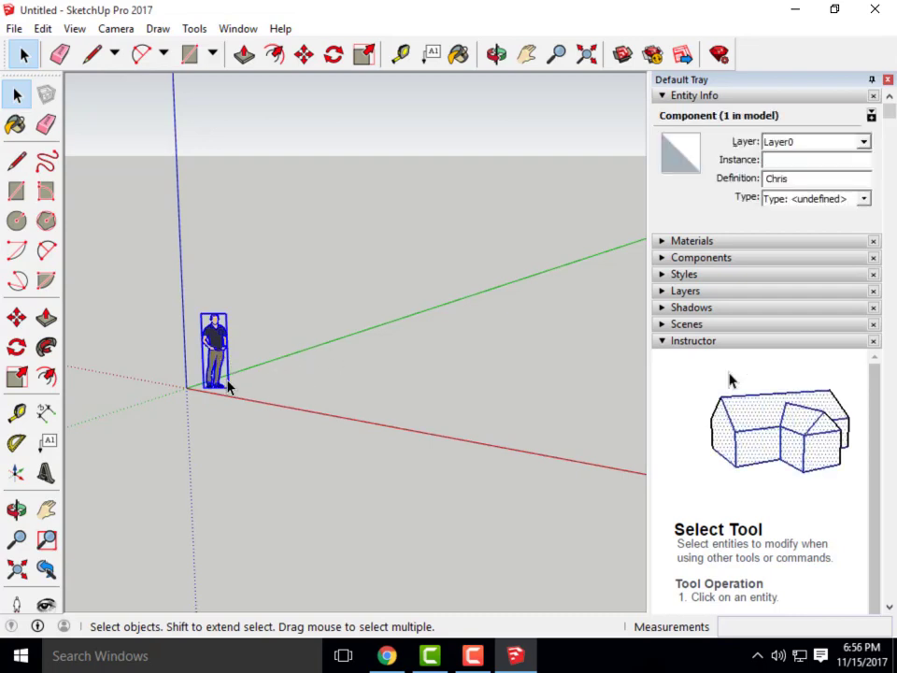
left_click(254, 168)
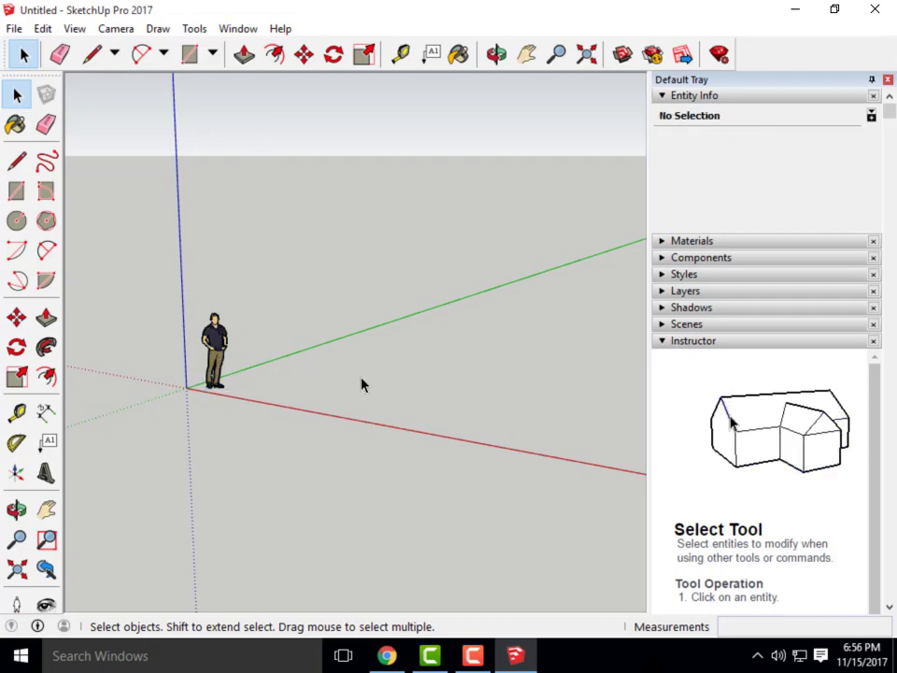
left_click(225, 344)
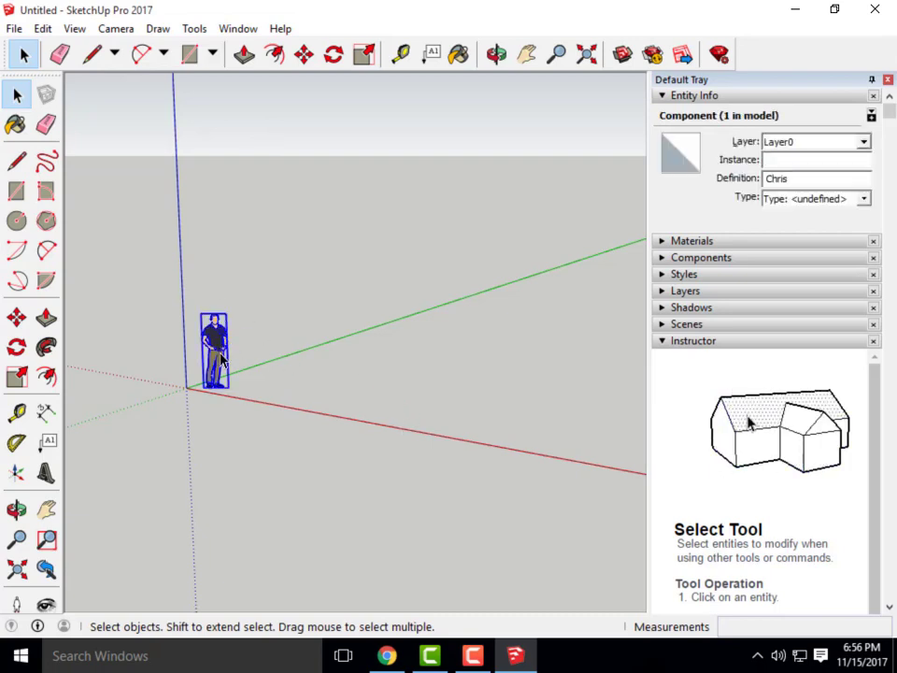
left_click(309, 488)
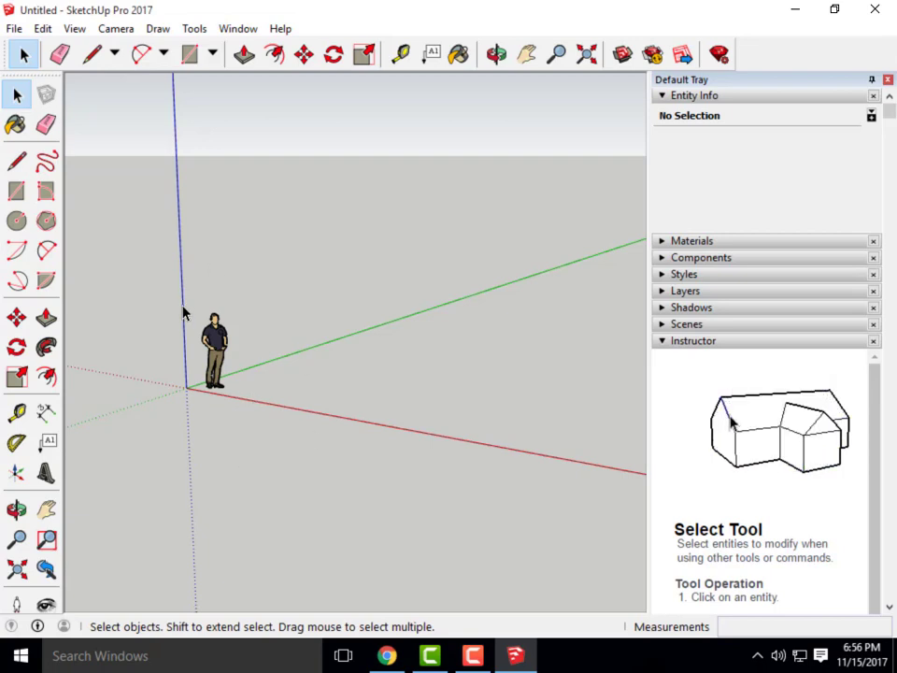
scroll(190, 367, "up", 4)
scroll(227, 379, "down", 4)
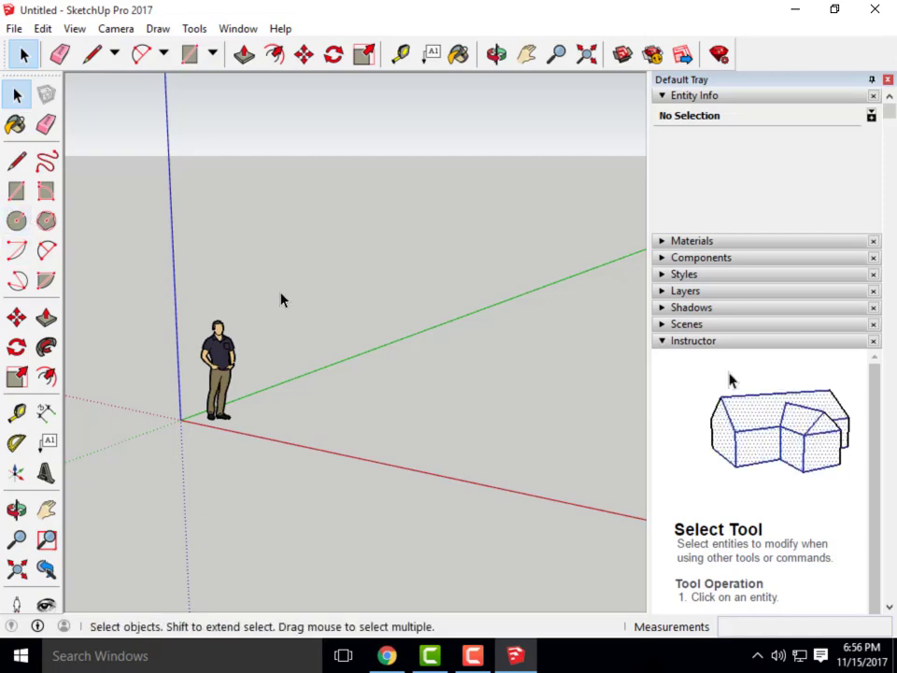
scroll(280, 299, "down", 3)
middle_click_drag(283, 303, 296, 367)
scroll(236, 420, "down", 4)
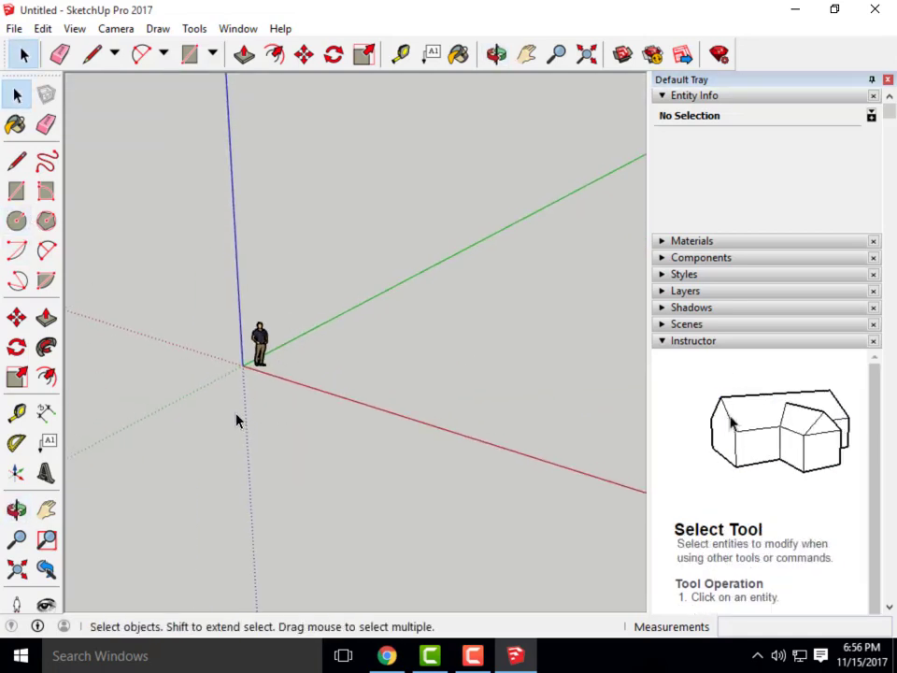
middle_click_drag(271, 488, 274, 385)
scroll(236, 337, "up", 3)
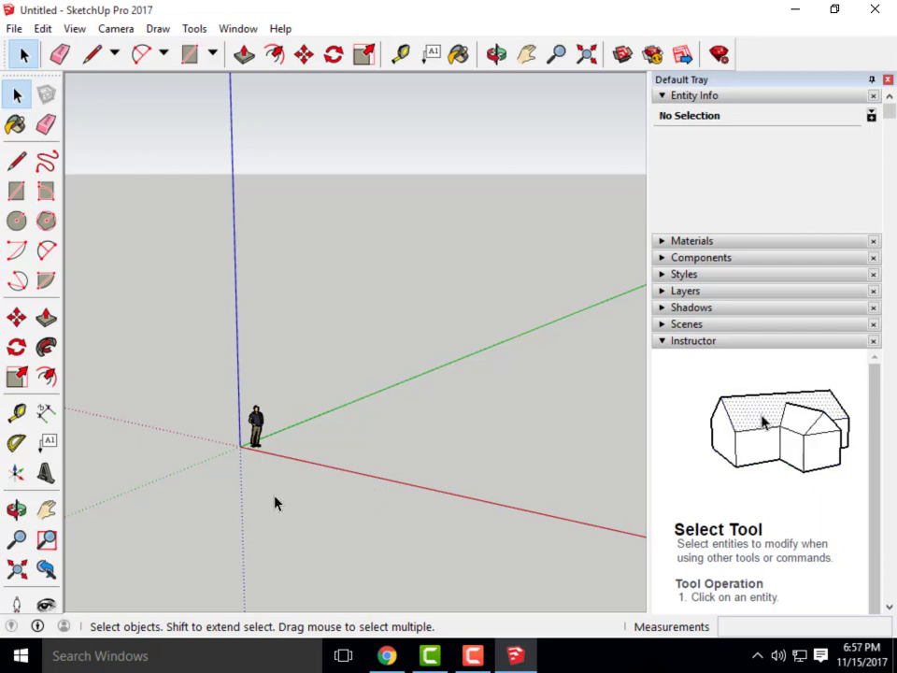
scroll(301, 452, "up", 2)
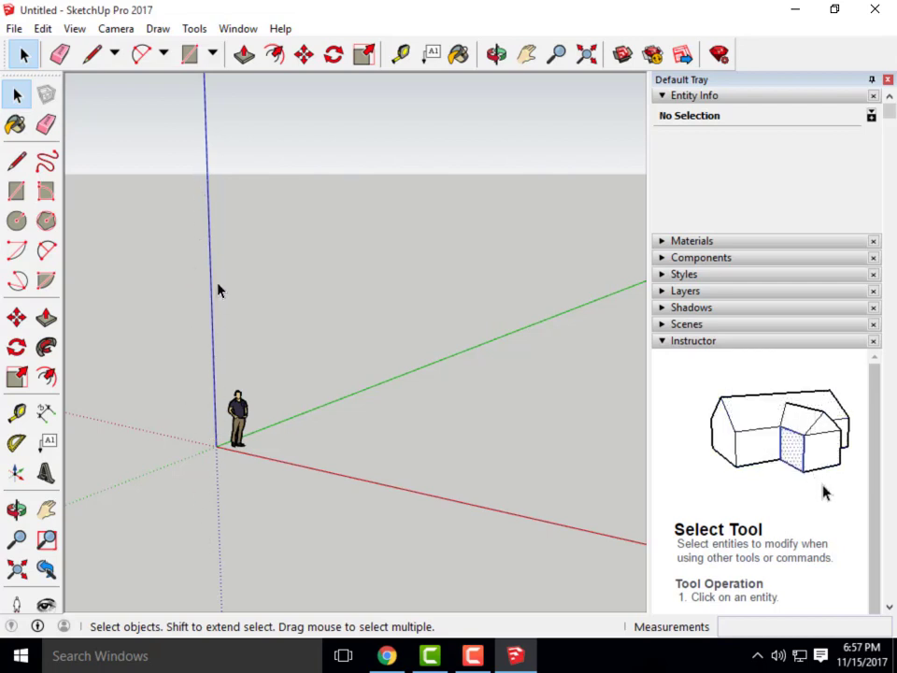
Draw a closed five-corner outline on the ground with the Line tool, forming a face
left_click(99, 56)
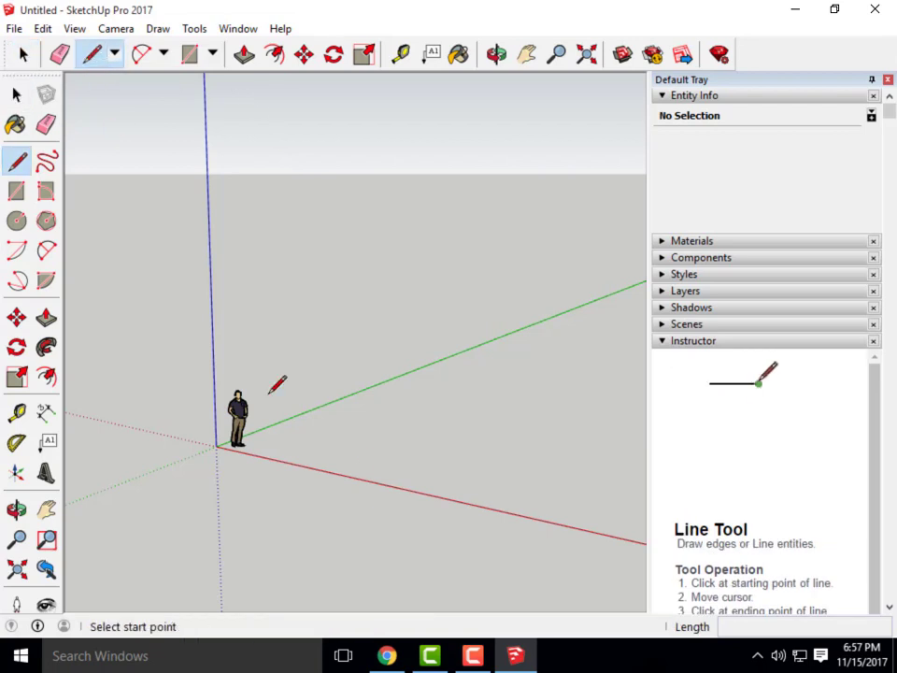
left_click(303, 446)
left_click(358, 401)
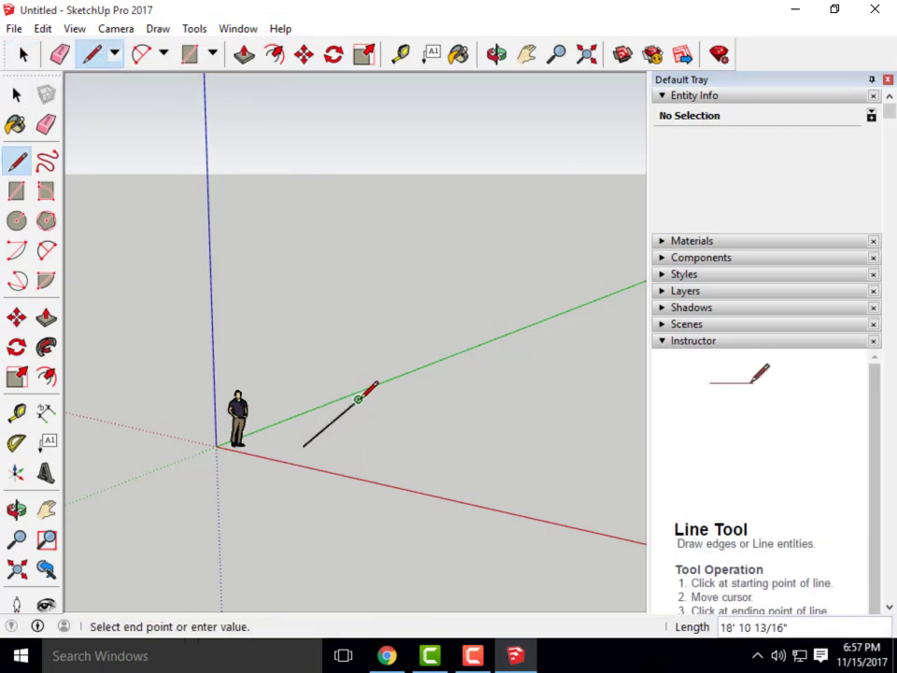
left_click(424, 411)
left_click(494, 455)
left_click(412, 469)
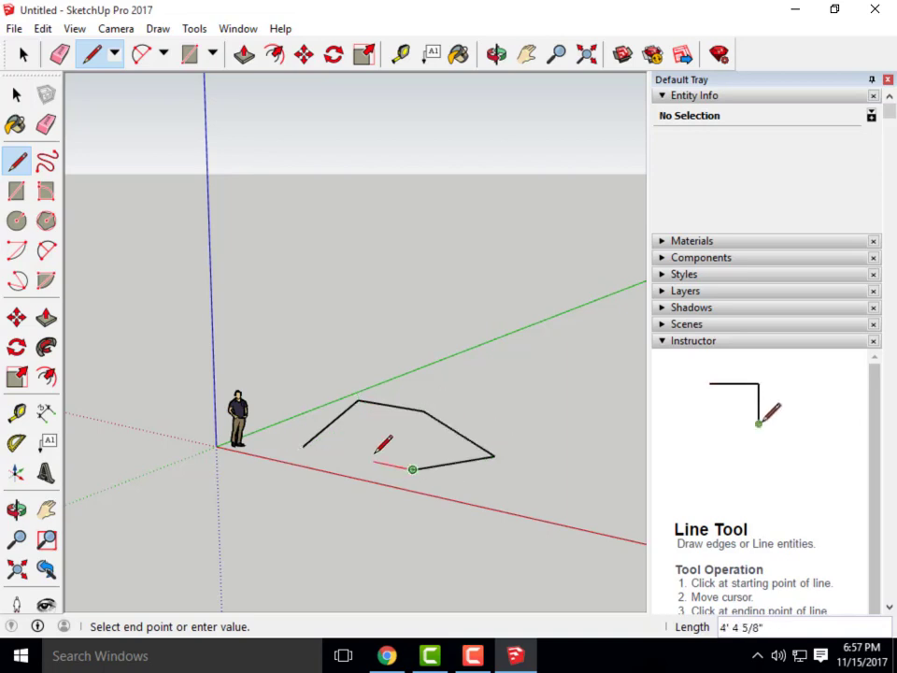
left_click(303, 447)
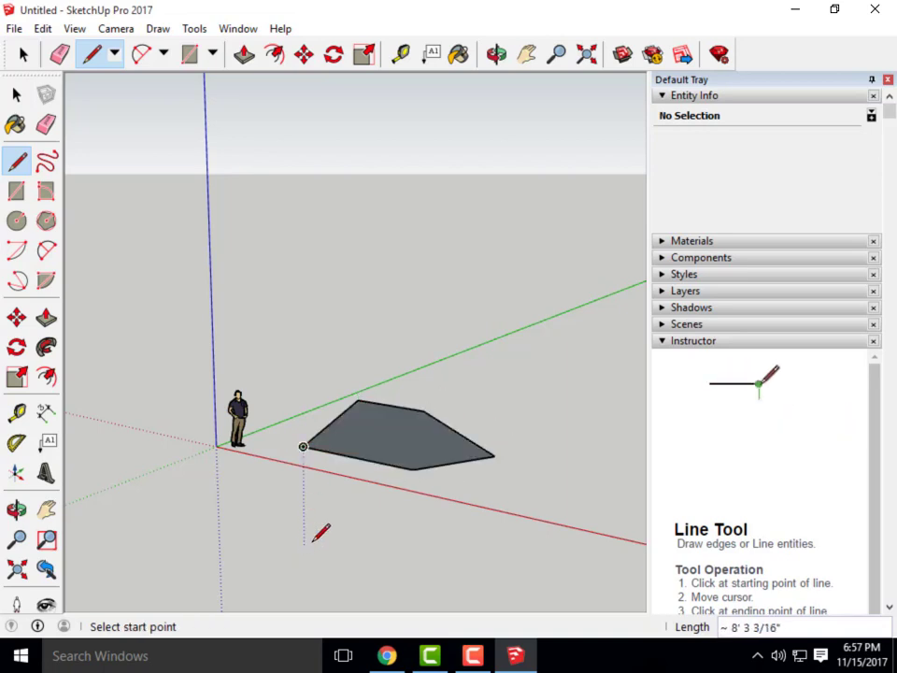
Select and delete the five-sided face and its edges
left_click(20, 58)
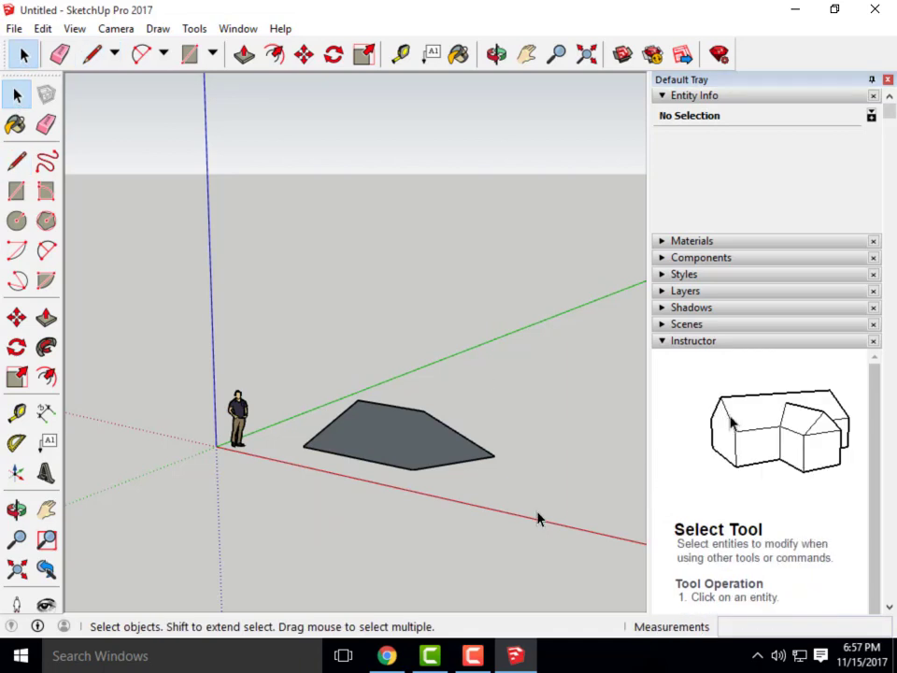
left_click_drag(537, 521, 313, 375)
key("Delete")
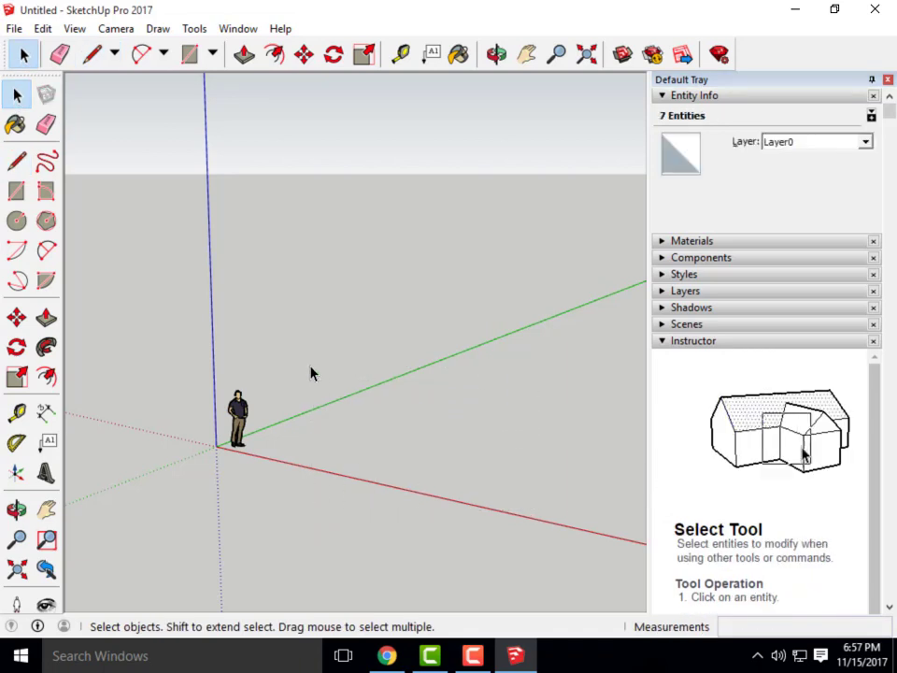
Draw a closed four-sided rectangle on the ground with the Line tool
left_click(97, 56)
scroll(332, 454, "up", 2)
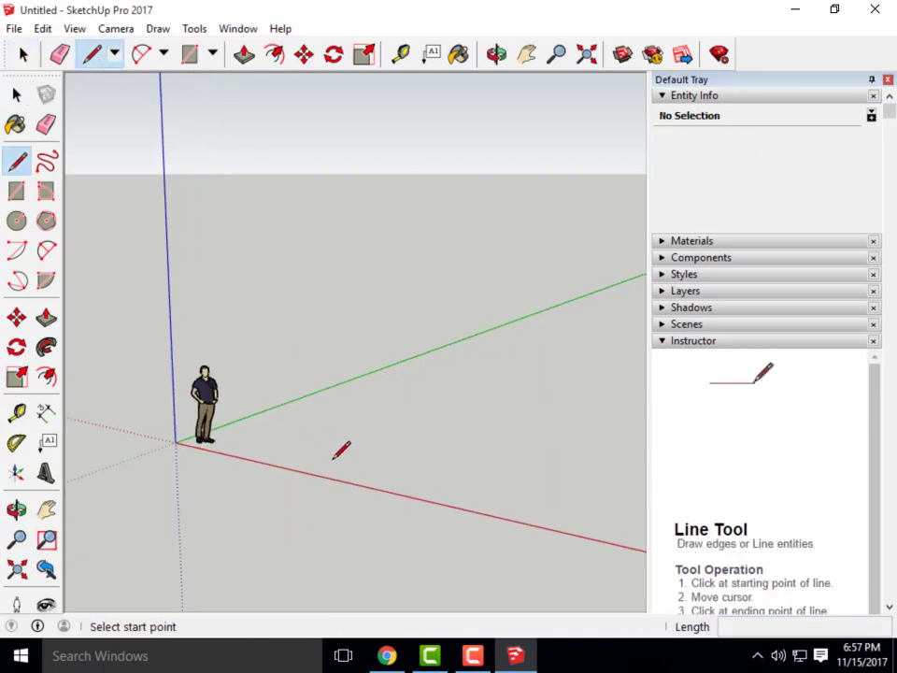
left_click(331, 459)
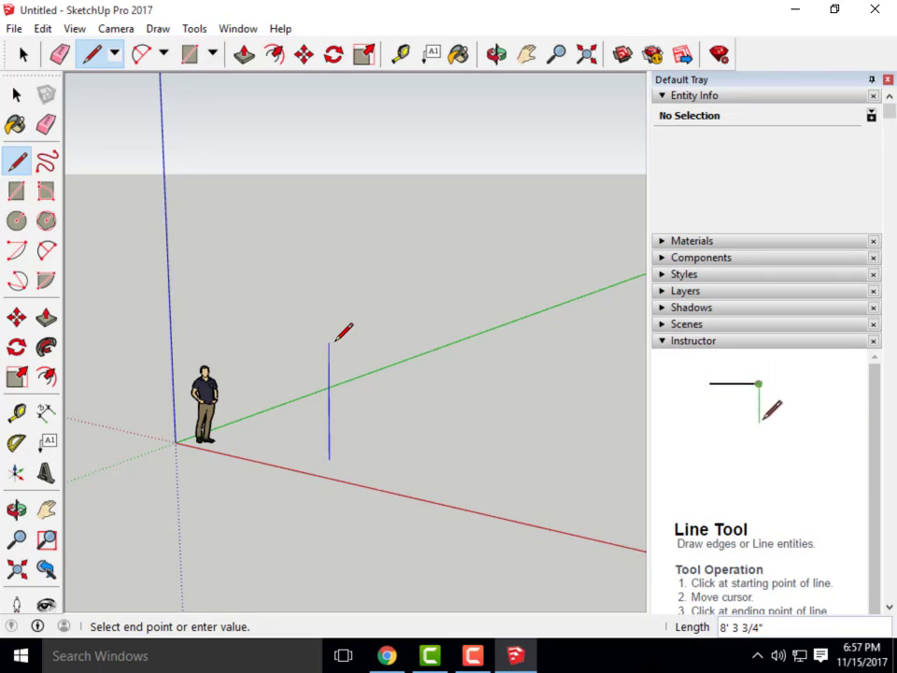
scroll(373, 425, "up", 3)
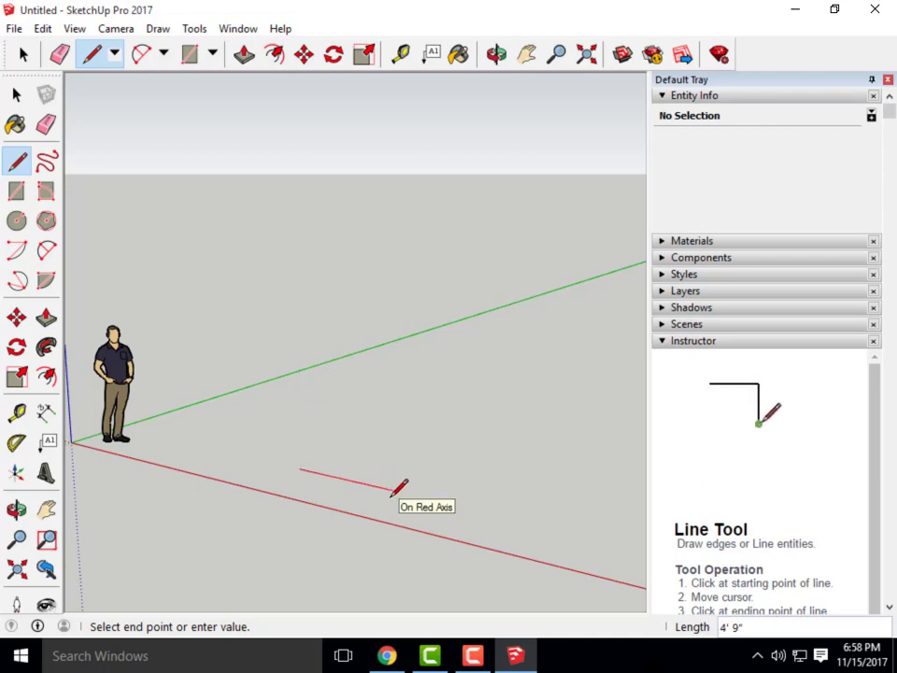
left_click(384, 429)
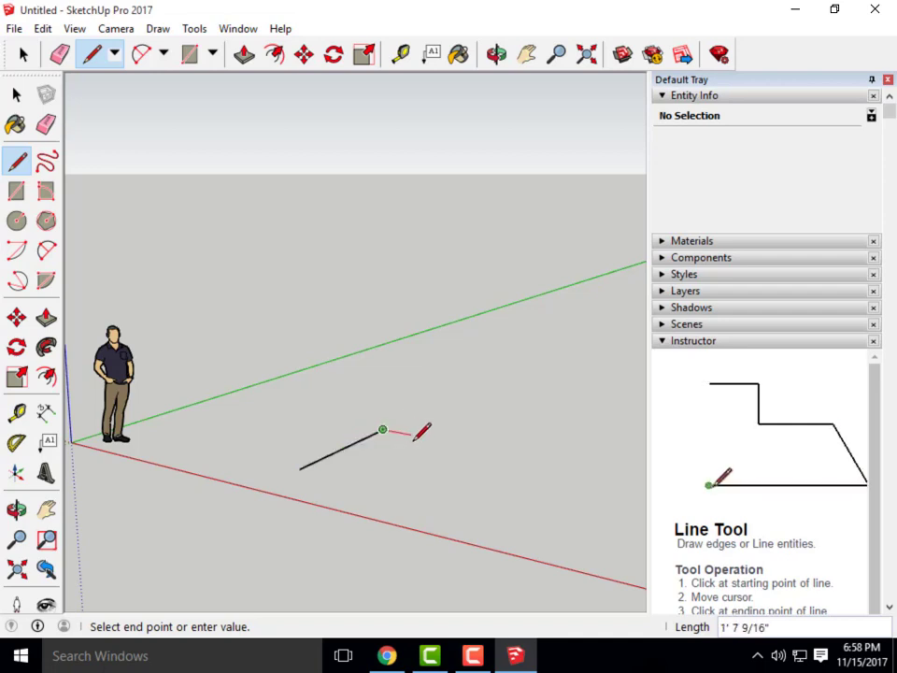
left_click(478, 448)
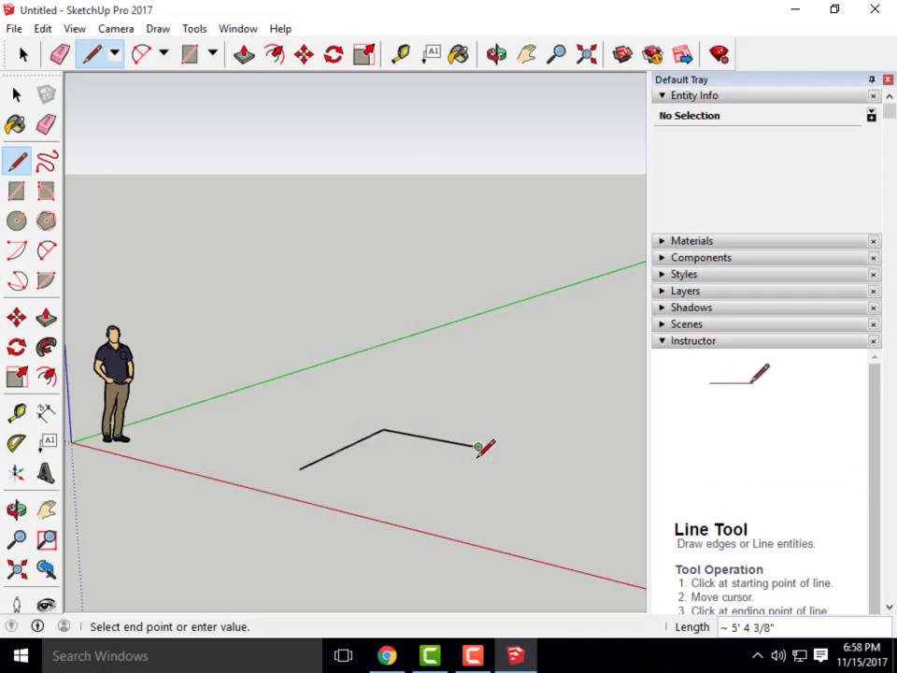
left_click(404, 492)
left_click(300, 468)
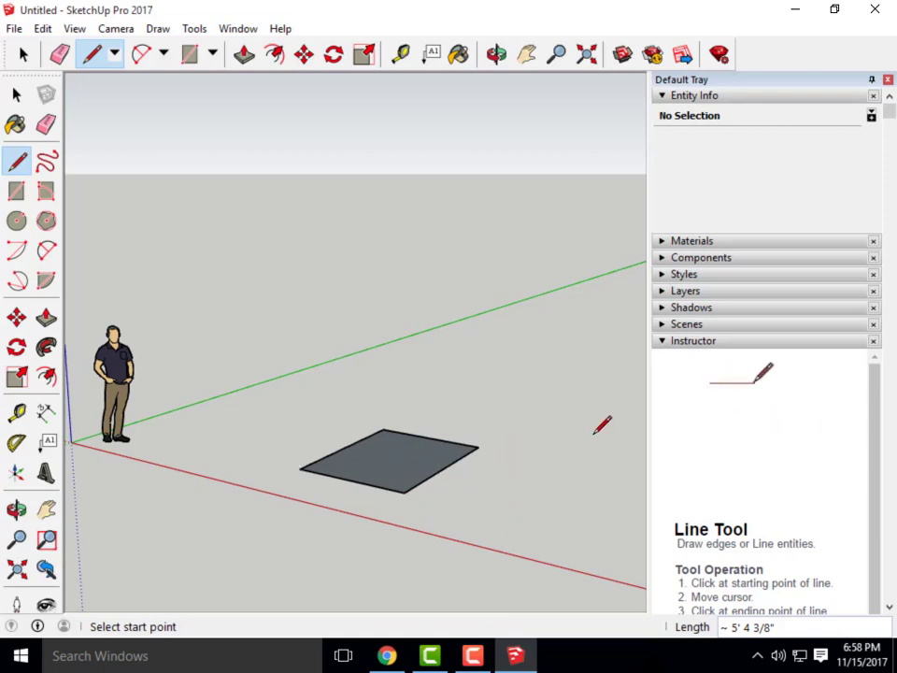
Orbit toward a top-down view of the rectangle
key("o")
mouse_move(530, 458)
left_mouse_down()
mouse_move(510, 419)
mouse_move(471, 393)
mouse_move(486, 412)
left_mouse_up()
key("l")
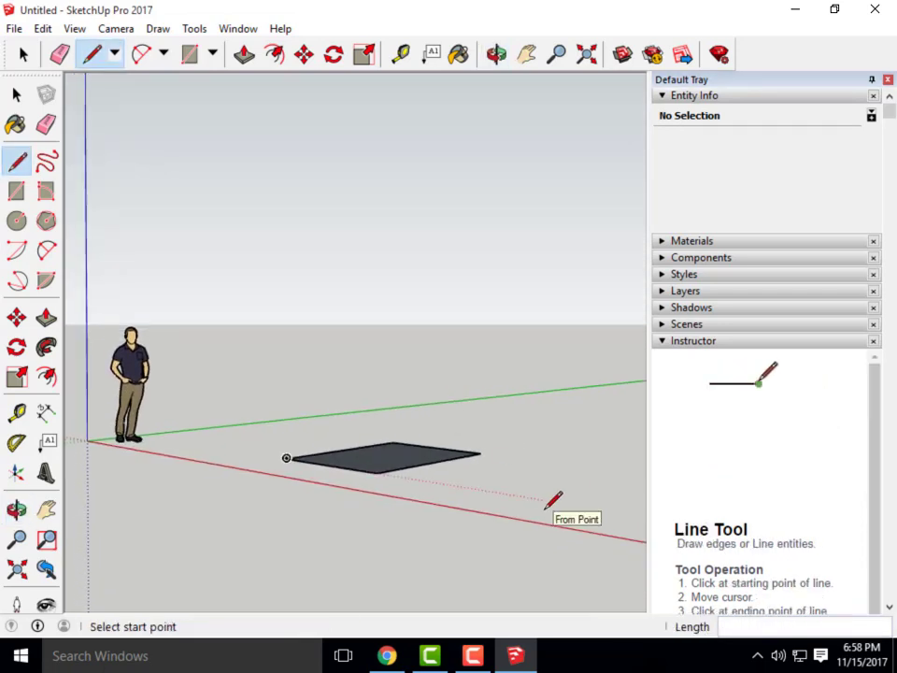
key("o")
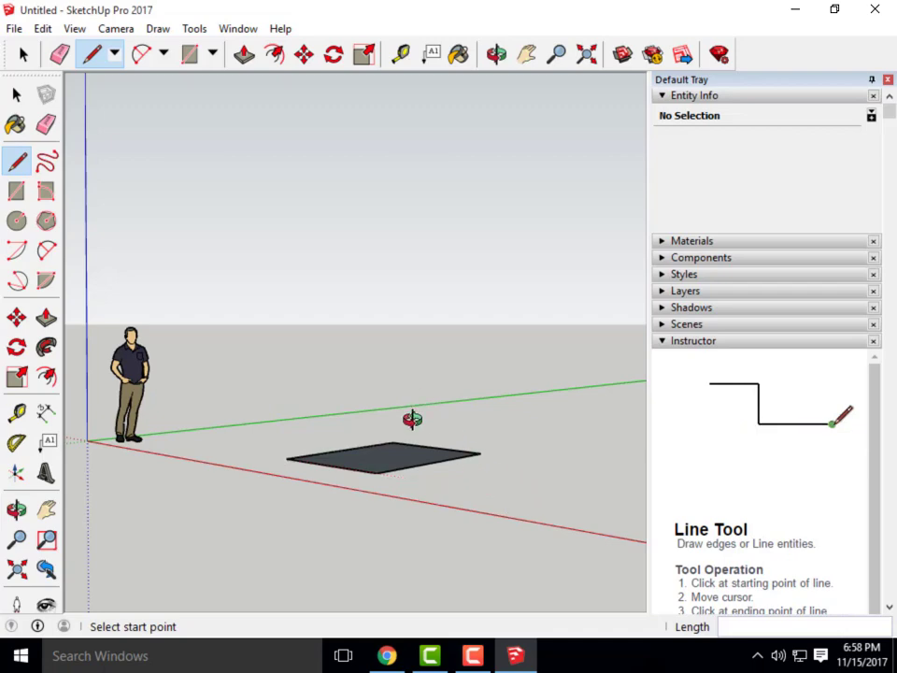
left_click_drag(410, 421, 481, 530)
middle_click_drag(481, 530, 510, 546)
middle_click_drag(468, 426, 552, 561)
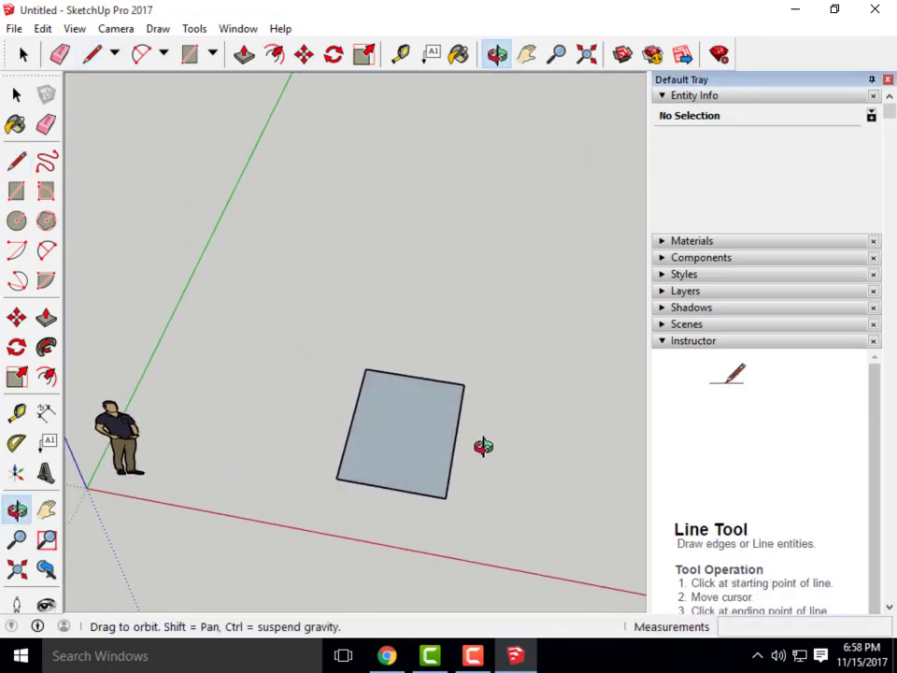
middle_click_drag(482, 446, 494, 519)
middle_click_drag(496, 452, 537, 342)
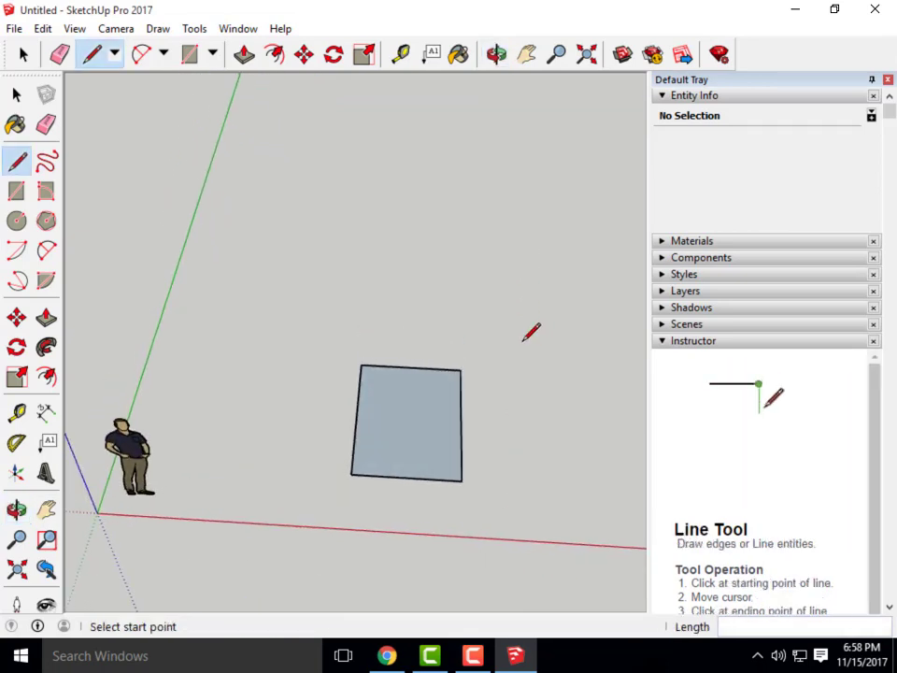
Select the rectangle with its edges and delete it
key("e")
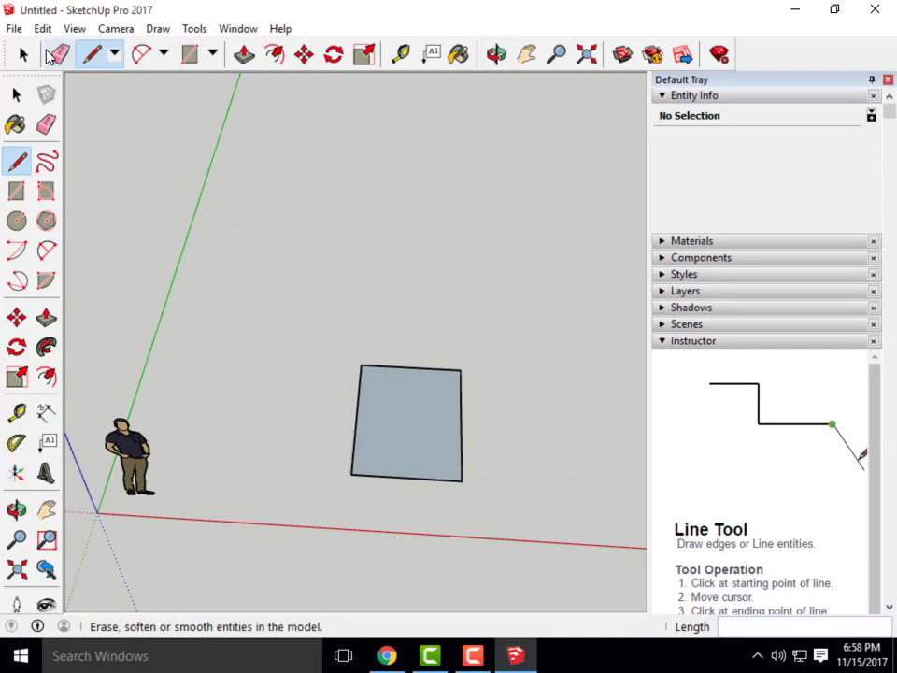
key("space")
mouse_move(531, 526)
middle_mouse_down()
mouse_move(485, 491)
mouse_move(488, 543)
middle_mouse_up()
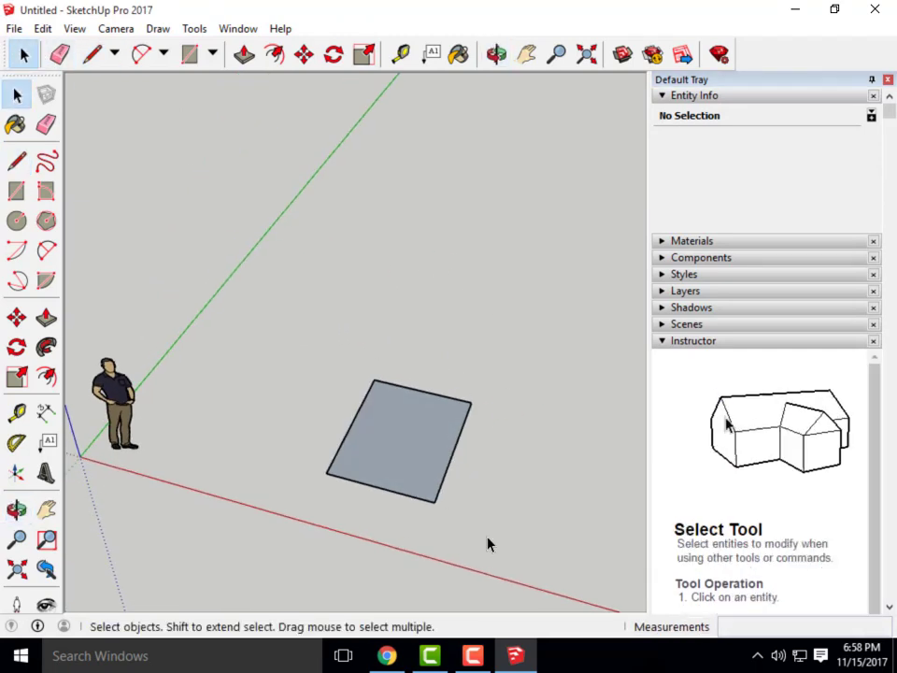
left_click_drag(292, 381, 281, 344)
key("Delete")
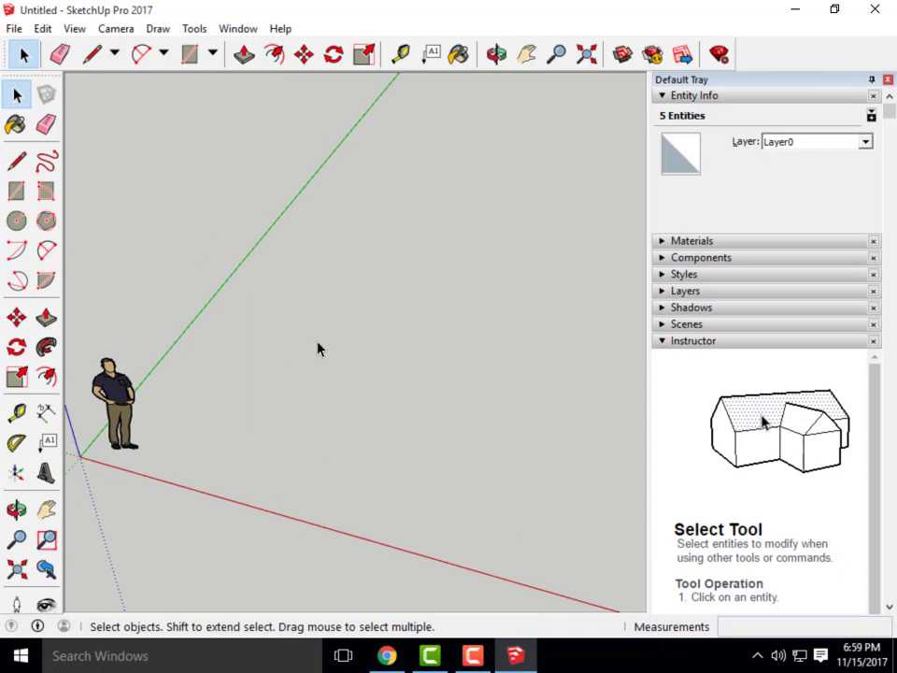
middle_click_drag(338, 423, 225, 271)
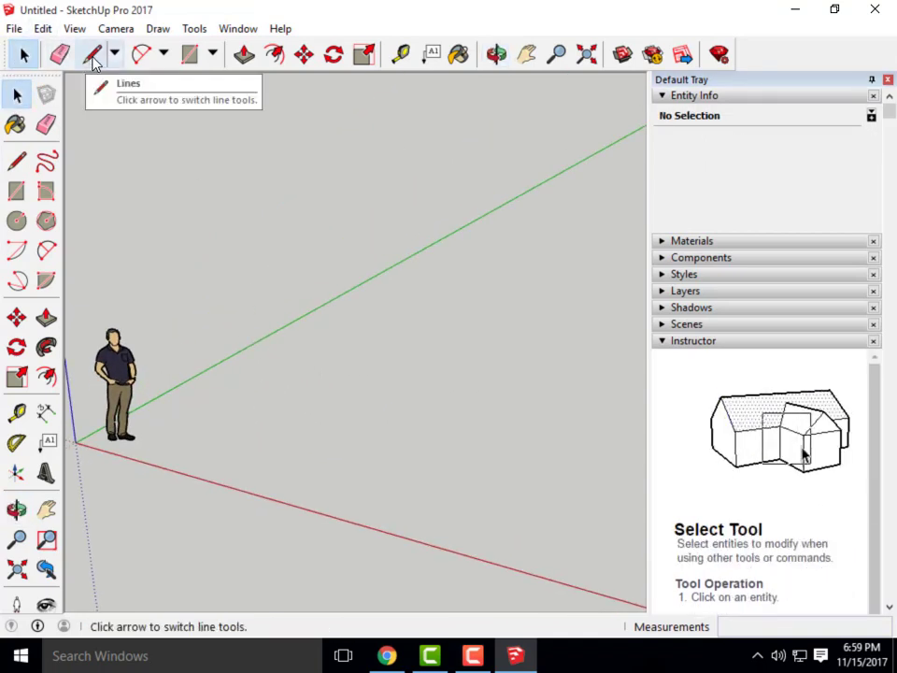
Draw a 4' by 4' square on the ground with the Line tool, closing it into a face
left_click(93, 58)
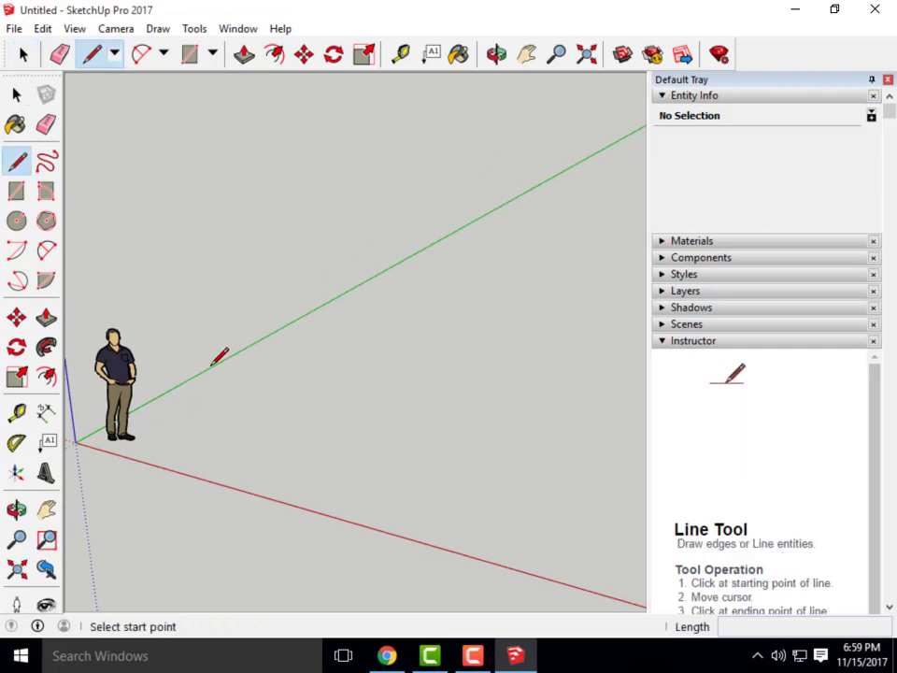
left_click(220, 434)
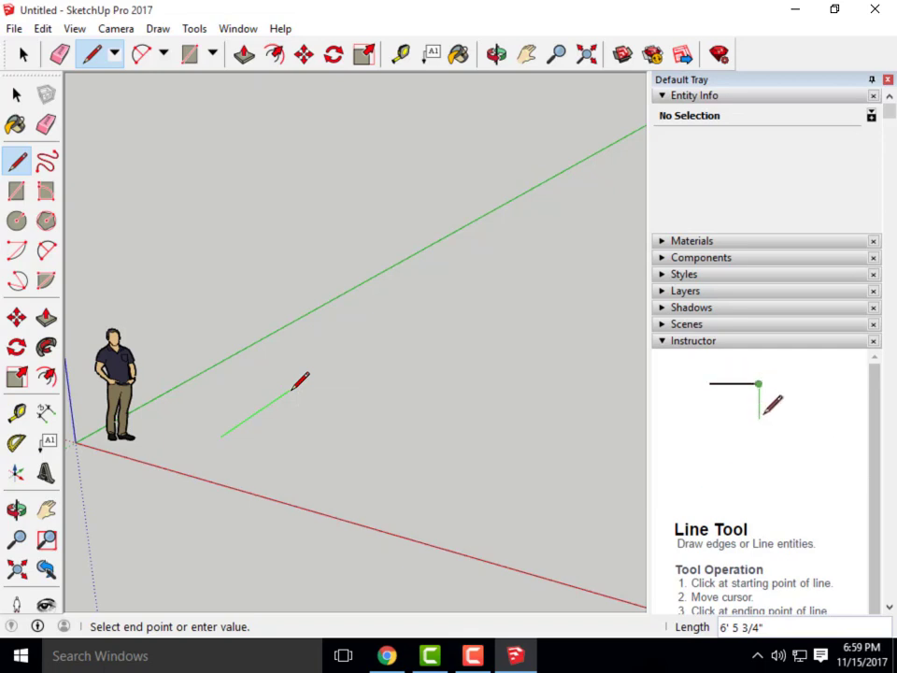
type("4")
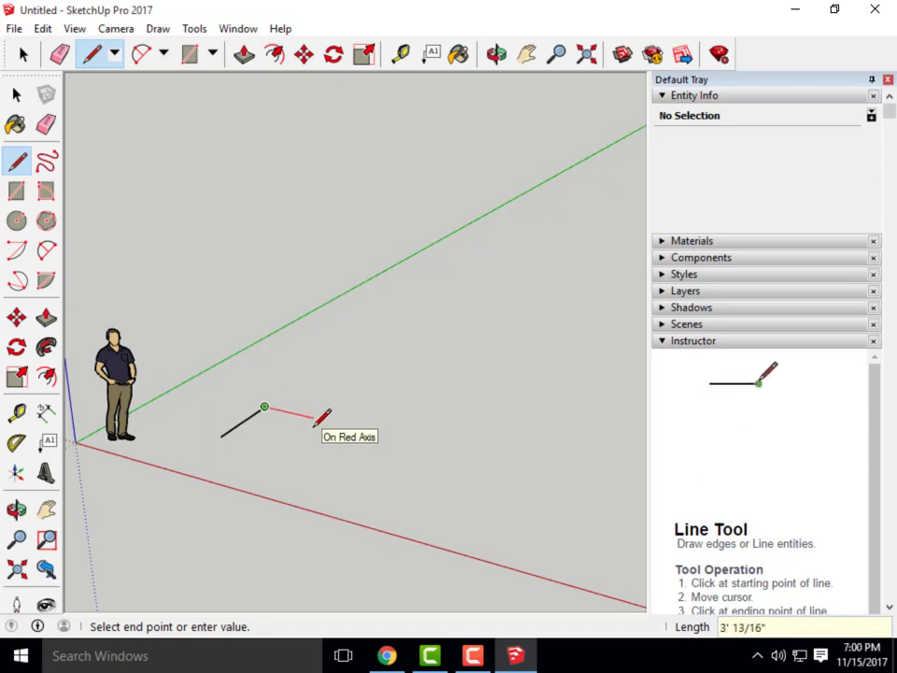
type("4")
key("Return")
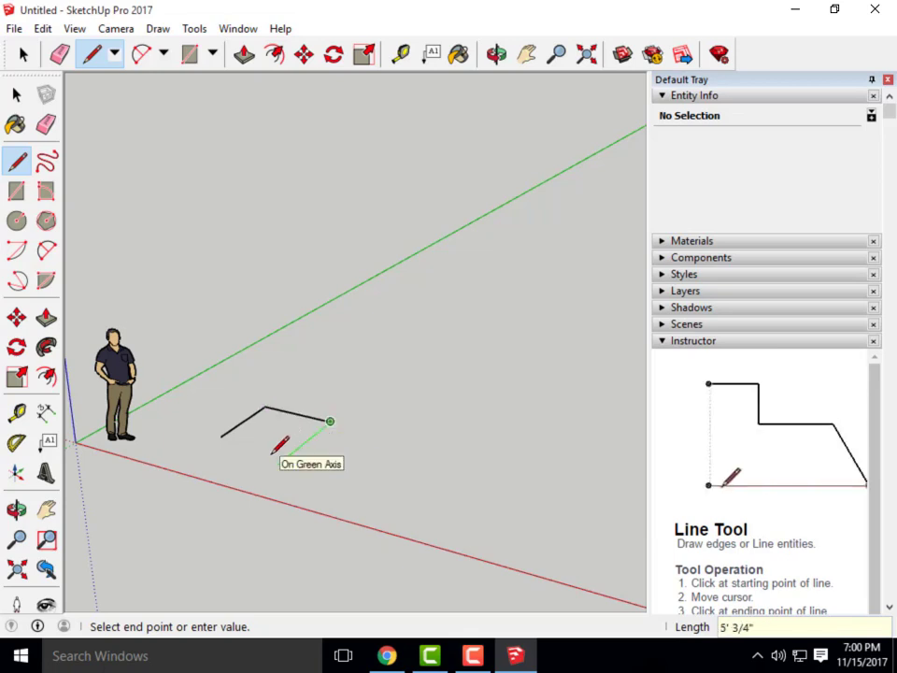
type("4'")
key("Return")
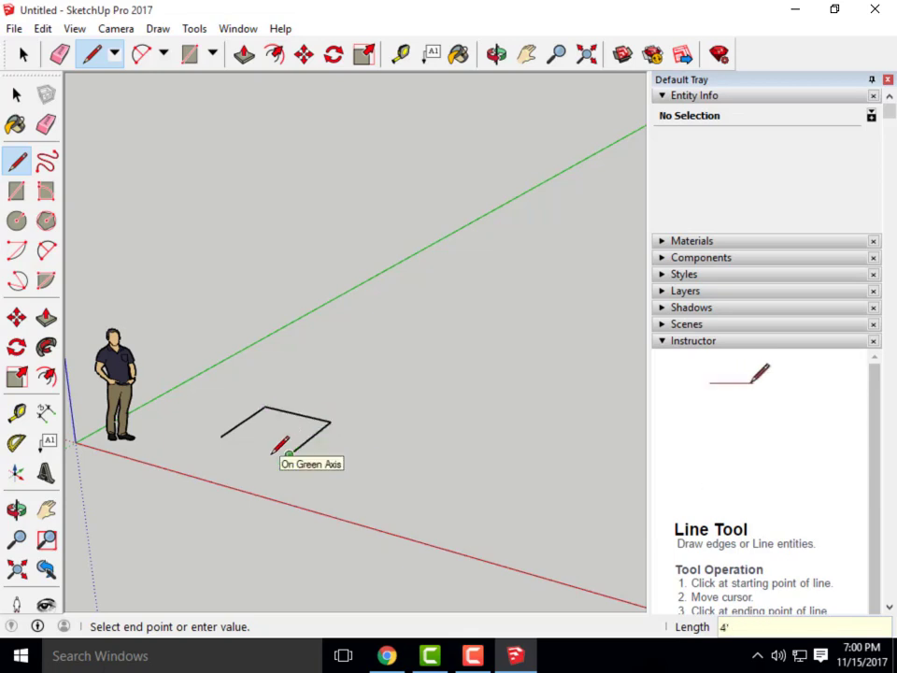
left_click(222, 436)
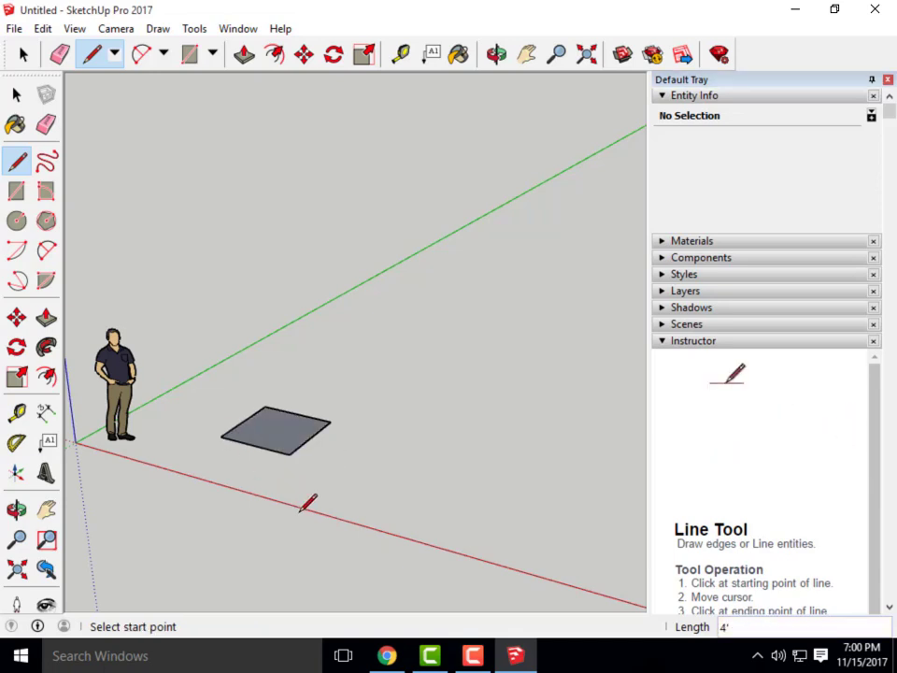
Push/pull the 4' square face up 4' into a cube beside the scale figure
key("space")
scroll(249, 457, "up", 3)
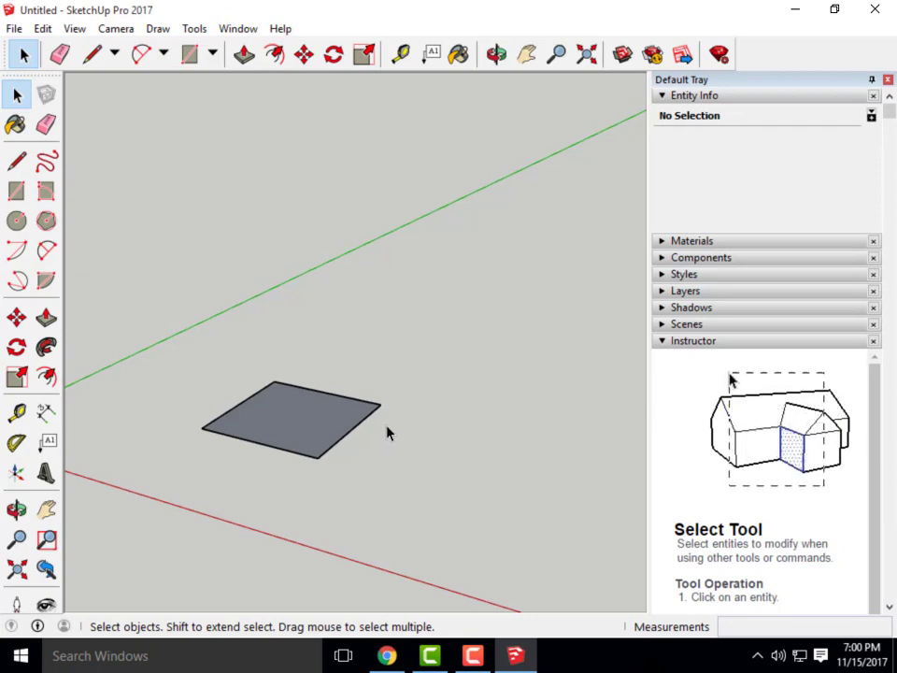
left_click(245, 58)
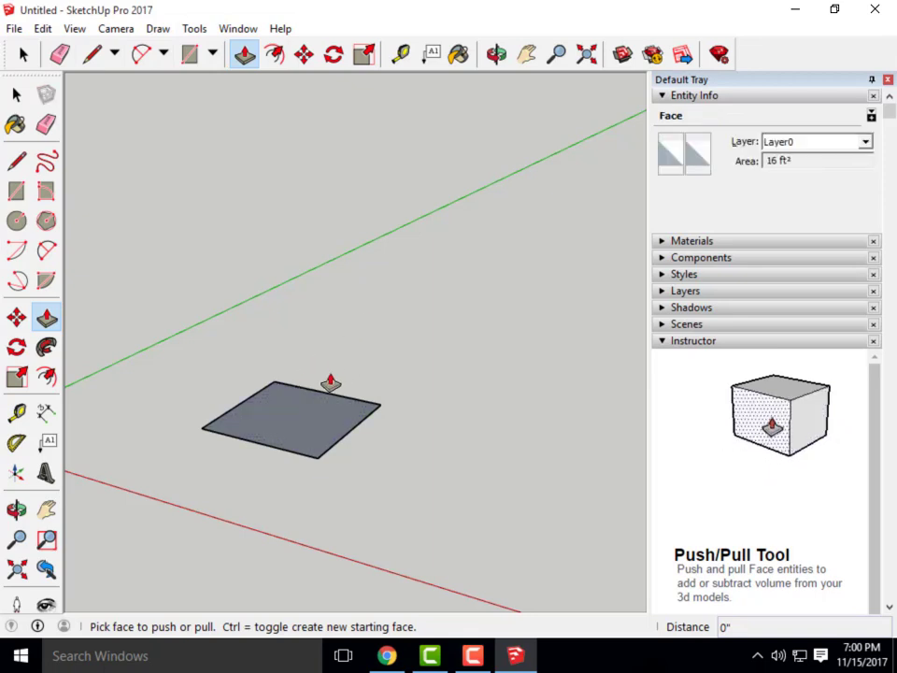
left_click(299, 436)
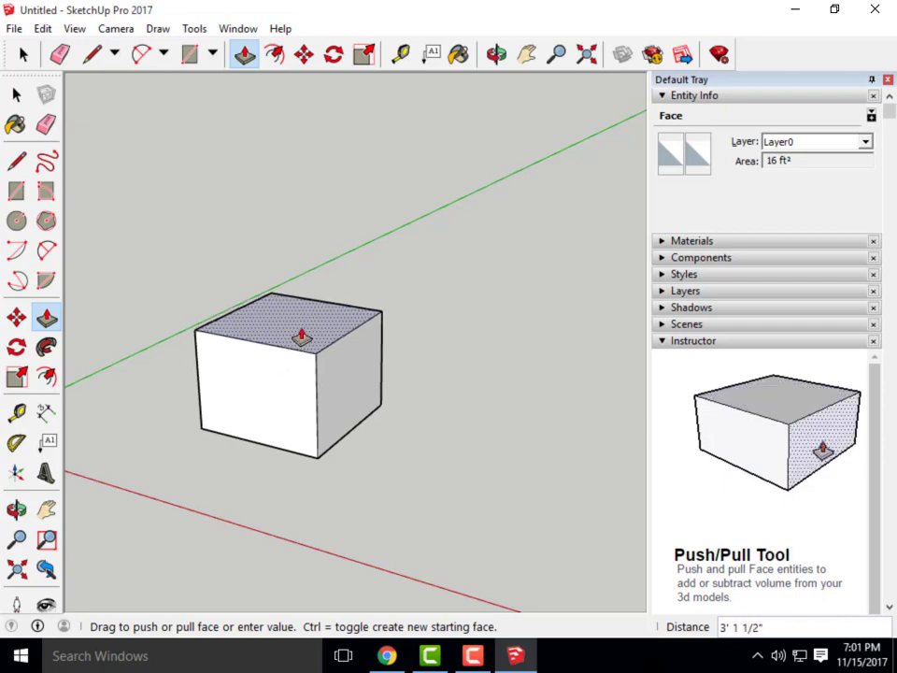
key("Return")
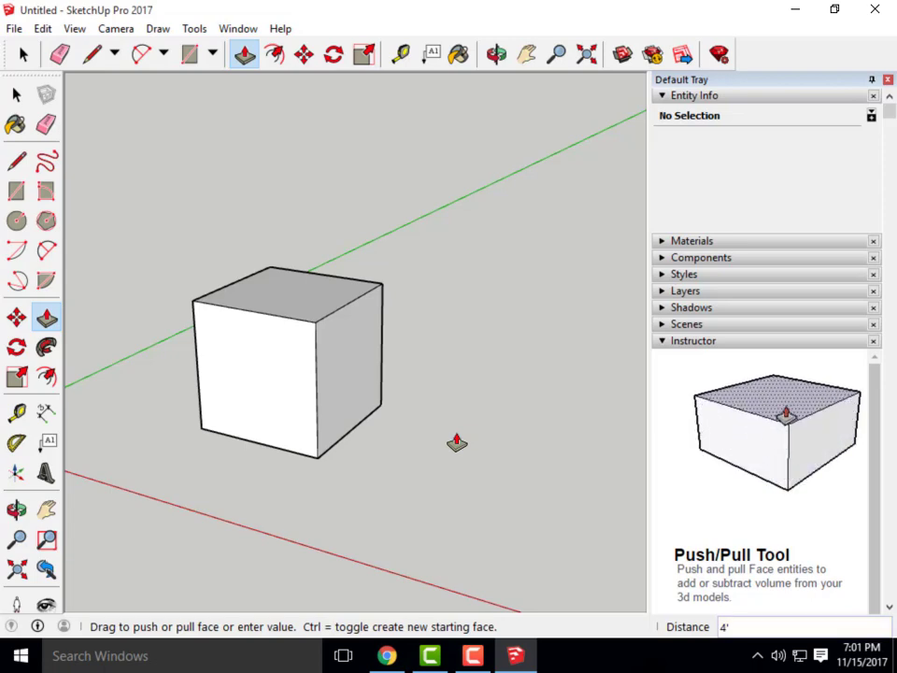
scroll(410, 443, "down", 5)
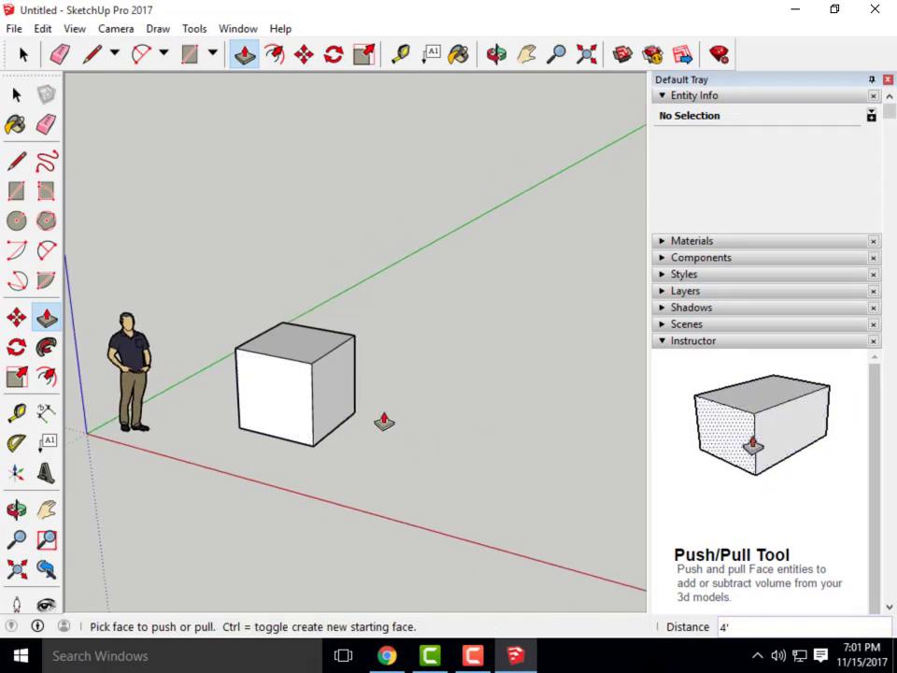
Draw a 4',4' rectangle on the ground next to the first cube
middle_click_drag(384, 419, 363, 455)
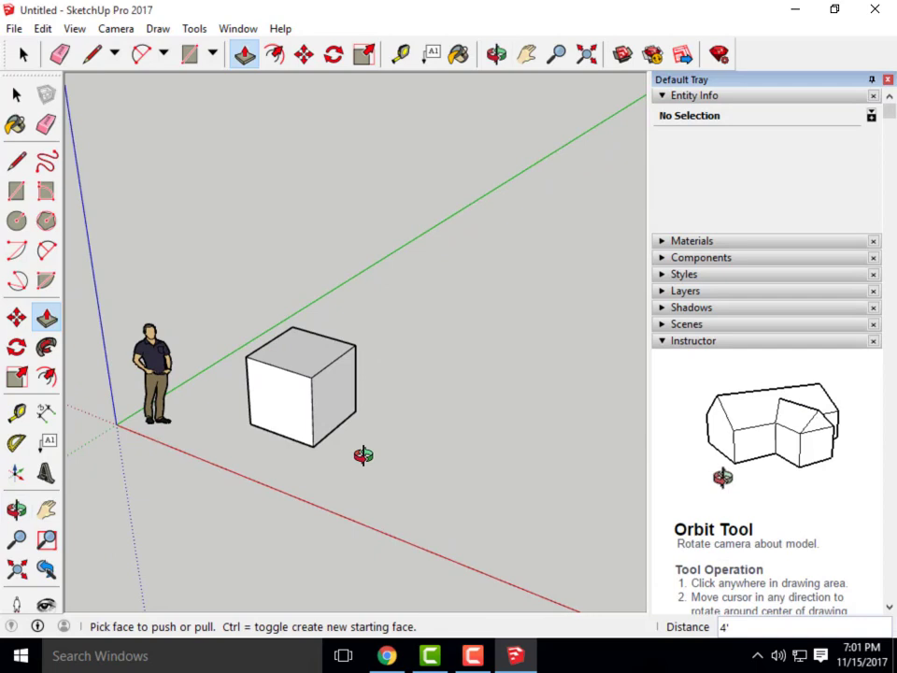
left_click(214, 56)
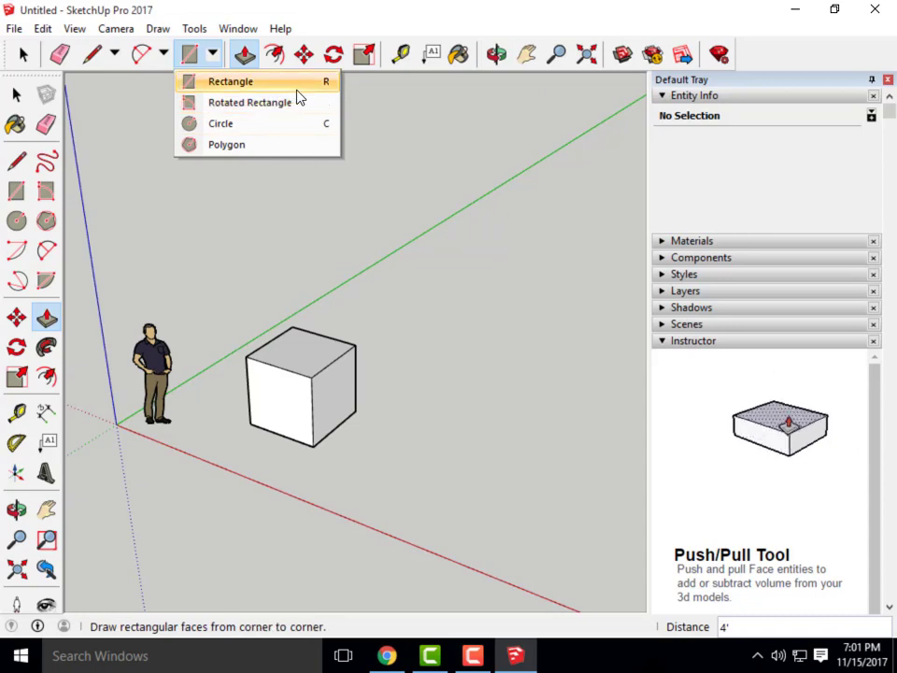
left_click(231, 85)
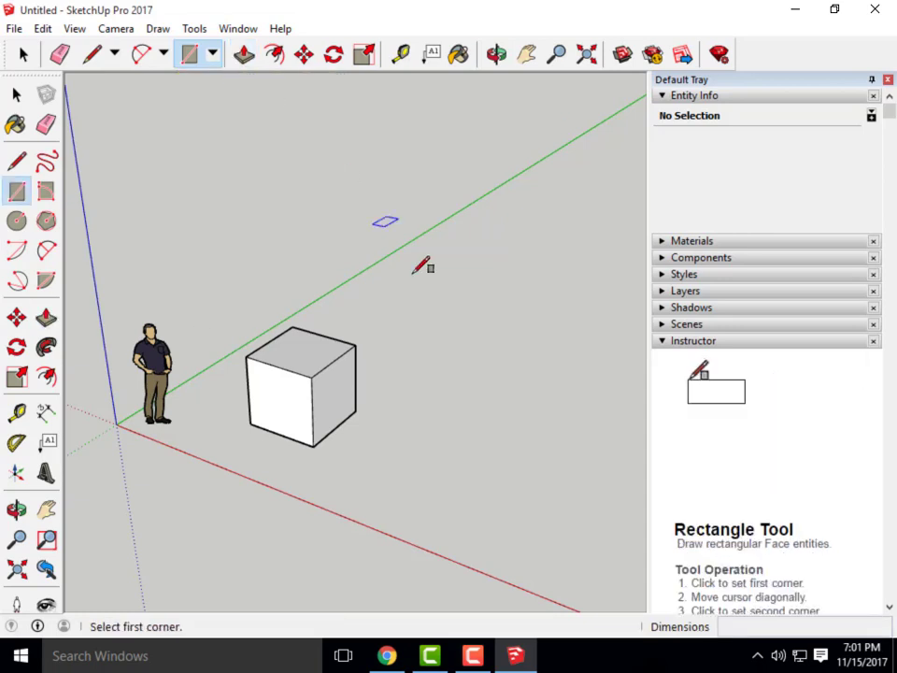
left_click(360, 462)
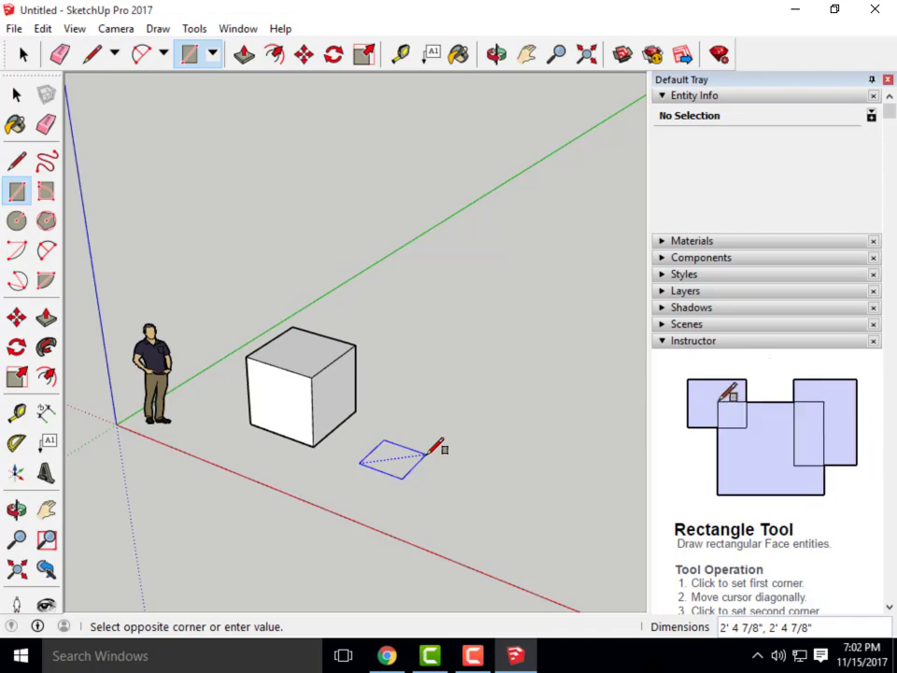
type("4'")
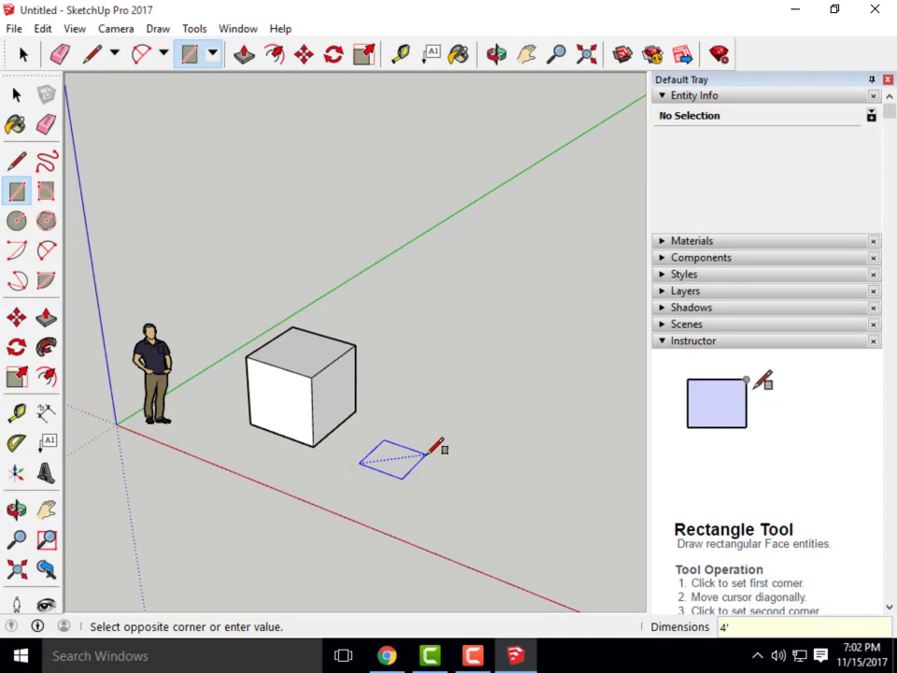
type(",4'")
key("Return")
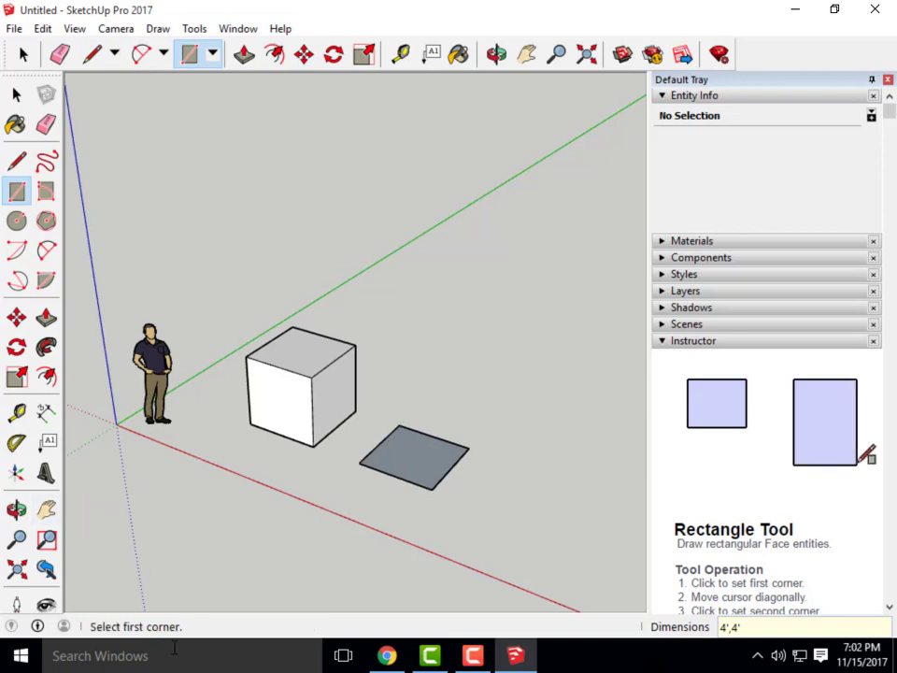
Raise the new square 4' into a second cube, then orbit to view both cubes
left_click(245, 56)
left_click_drag(418, 487, 444, 438)
type("4")
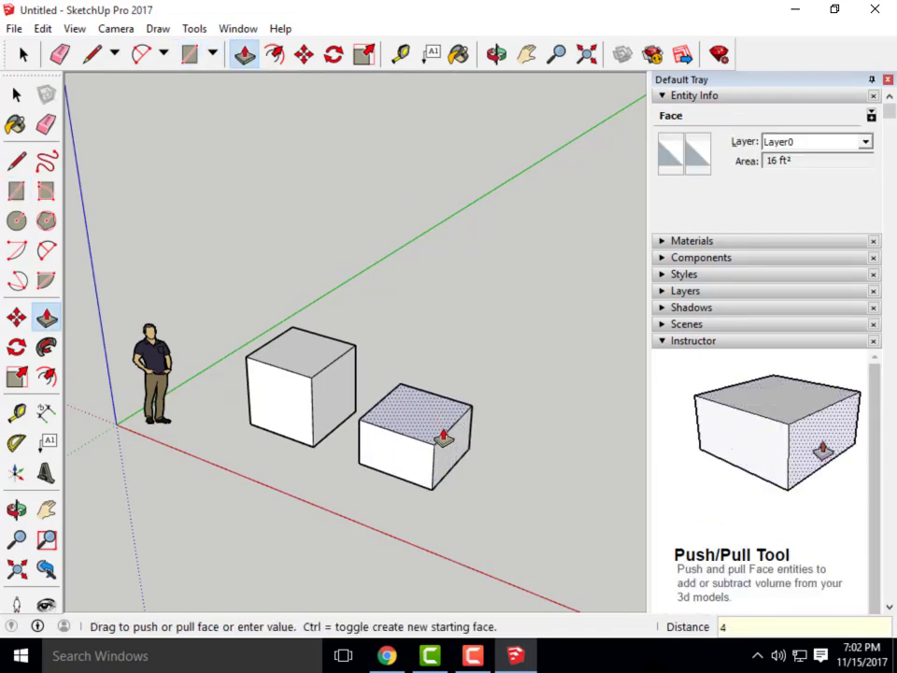
type("'")
key("Return")
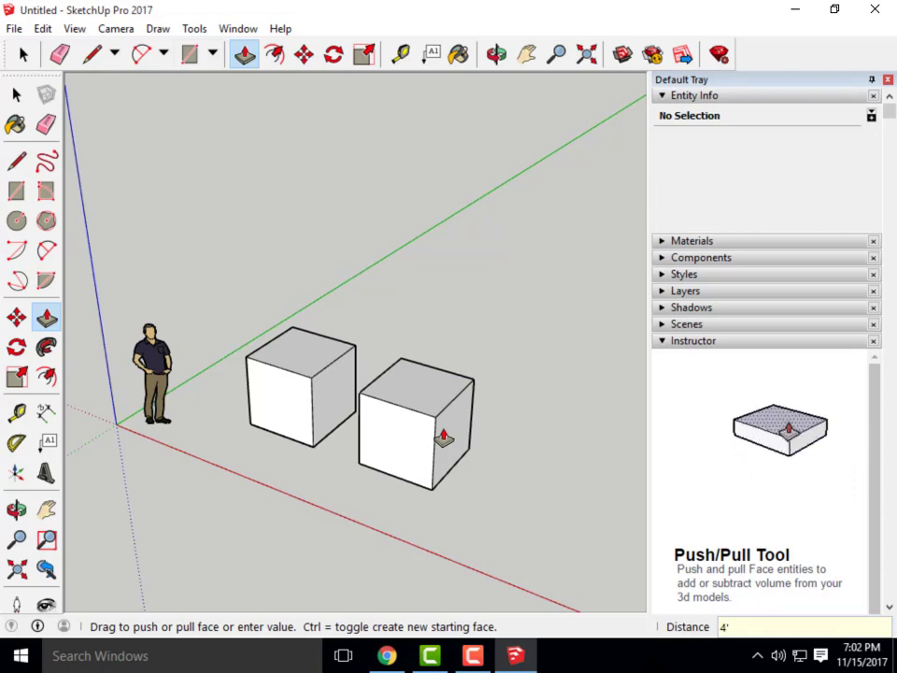
middle_click_drag(466, 440, 308, 404)
left_click(309, 403)
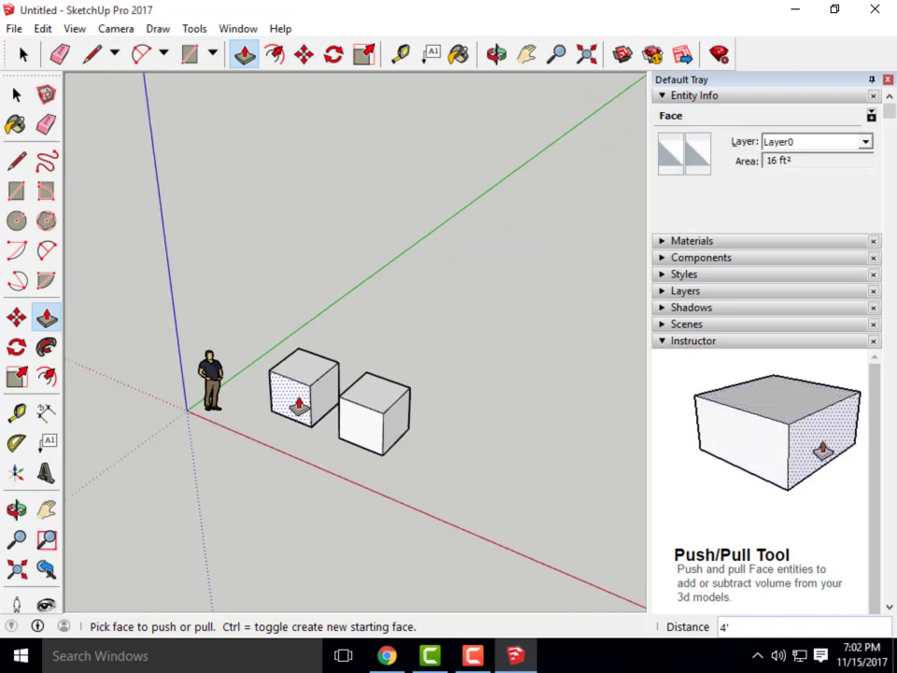
left_click(430, 474)
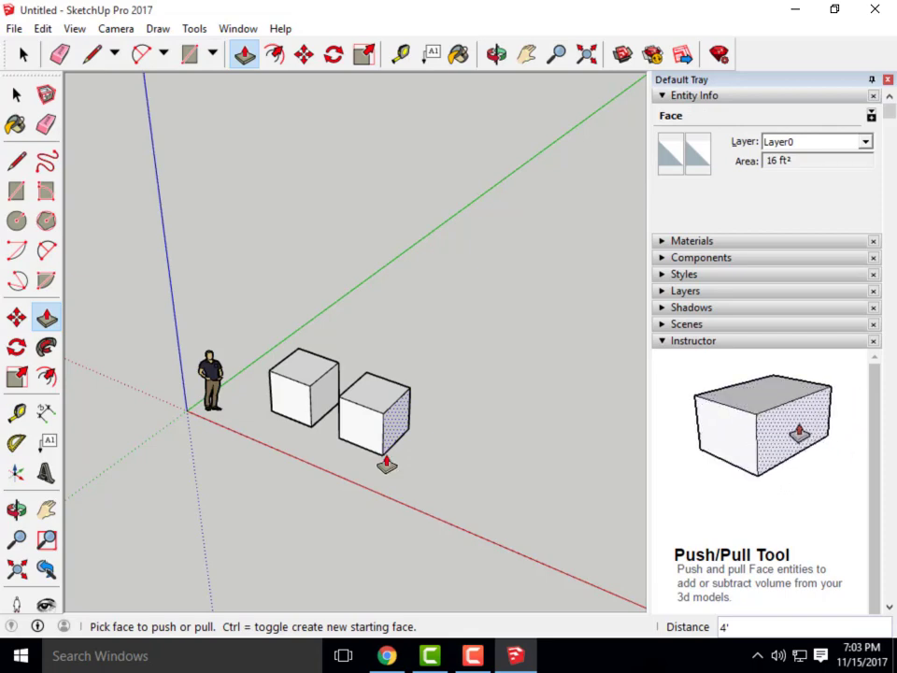
Switch to Chrome and open Exercise 26 from the Canvas course's Assignments list
left_click(387, 656)
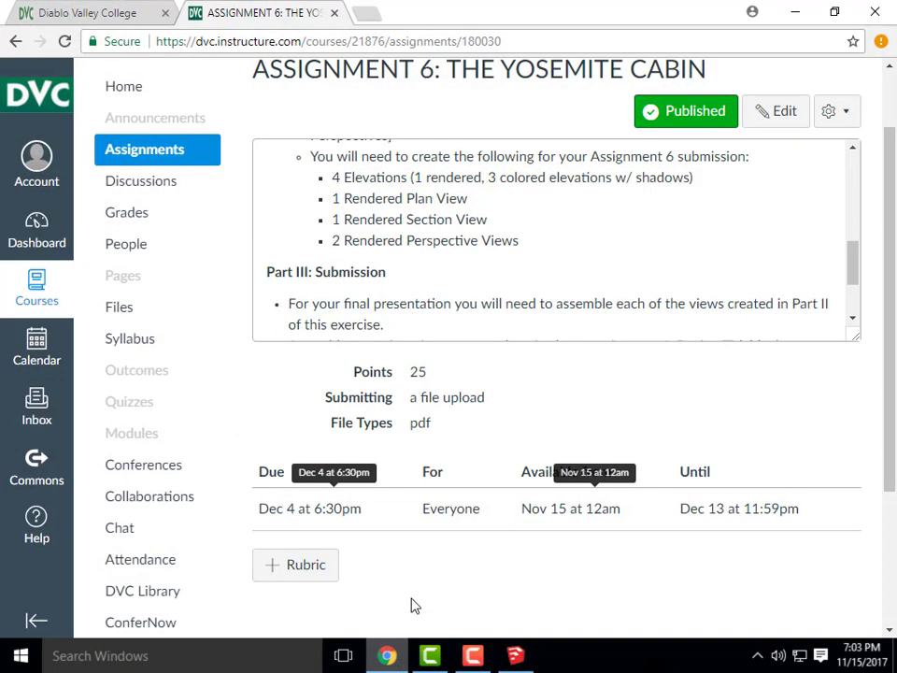
left_click(158, 161)
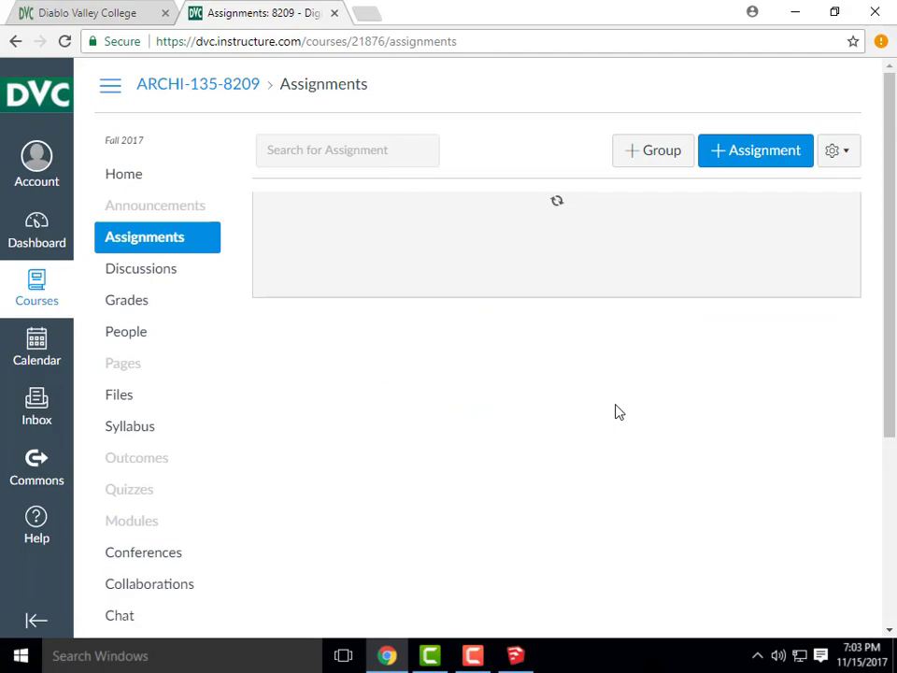
scroll(617, 411, "down", 1)
scroll(617, 411, "down", 20)
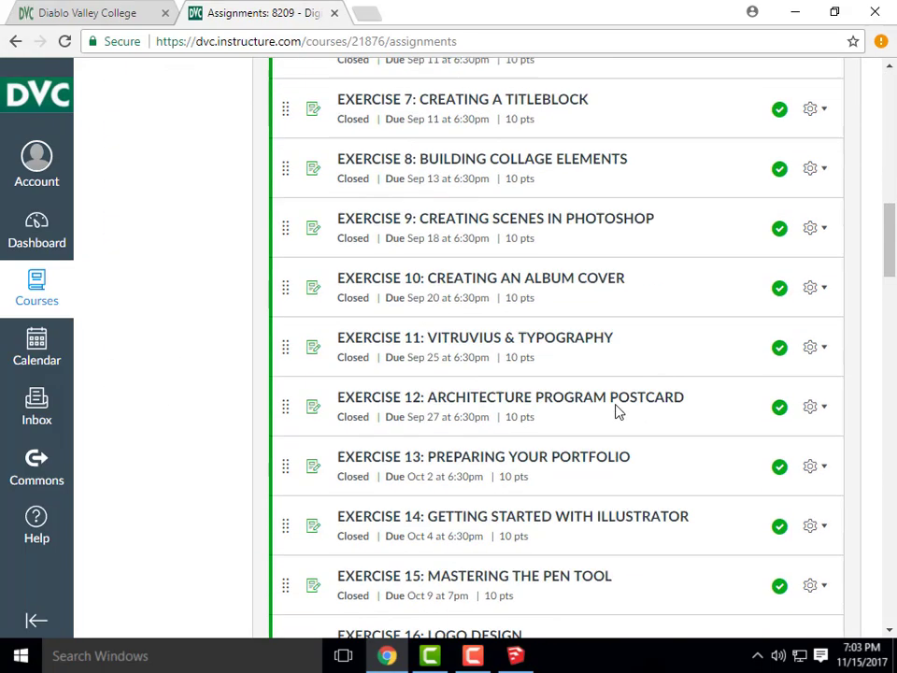
scroll(617, 412, "down", 5)
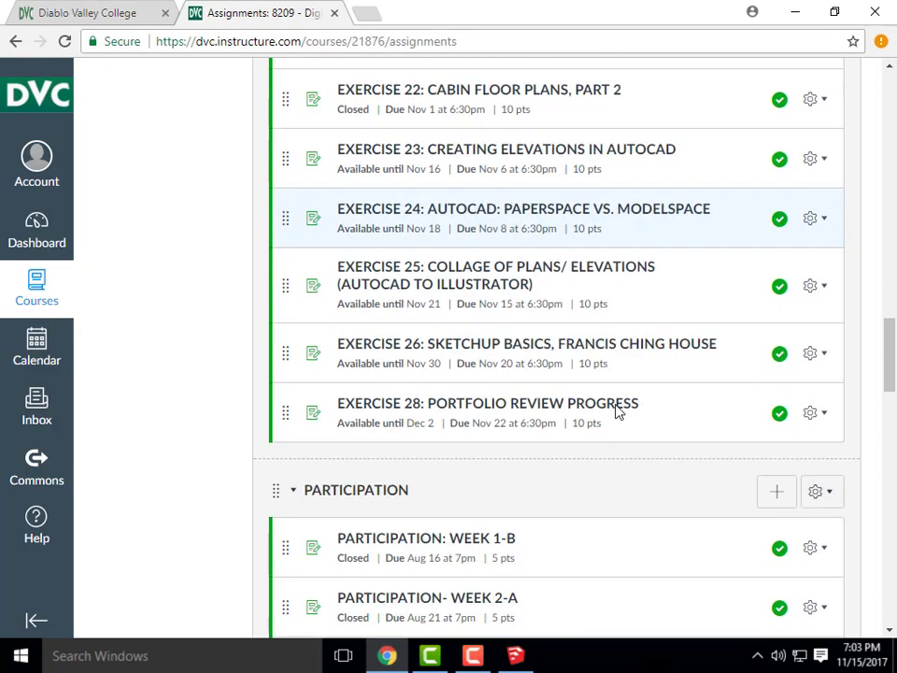
left_click(571, 353)
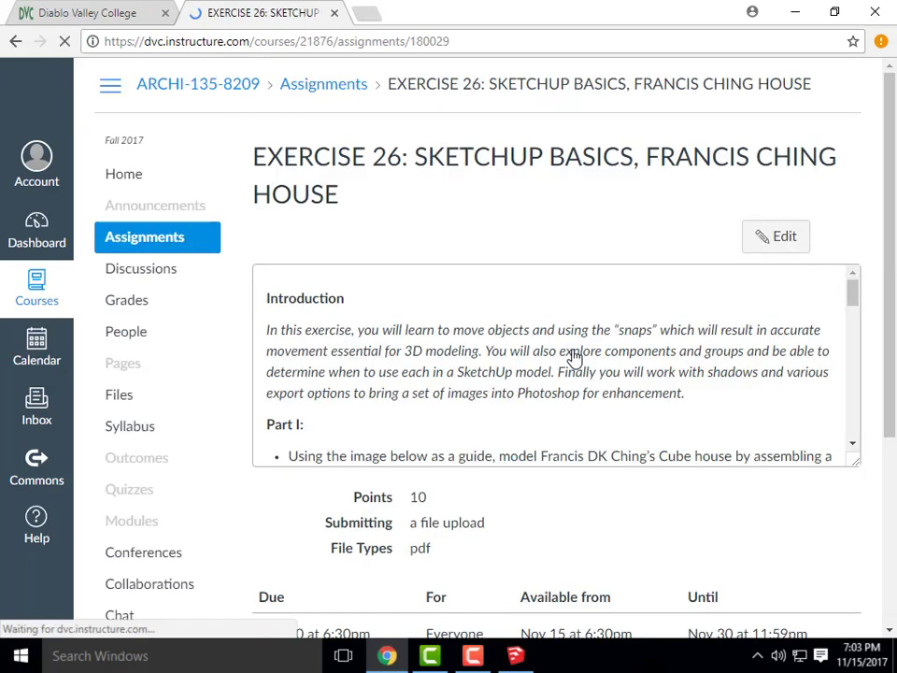
Enlarge the Exercise 26 description box and scroll to the Francis Ching house drawing
scroll(746, 401, "down", 5)
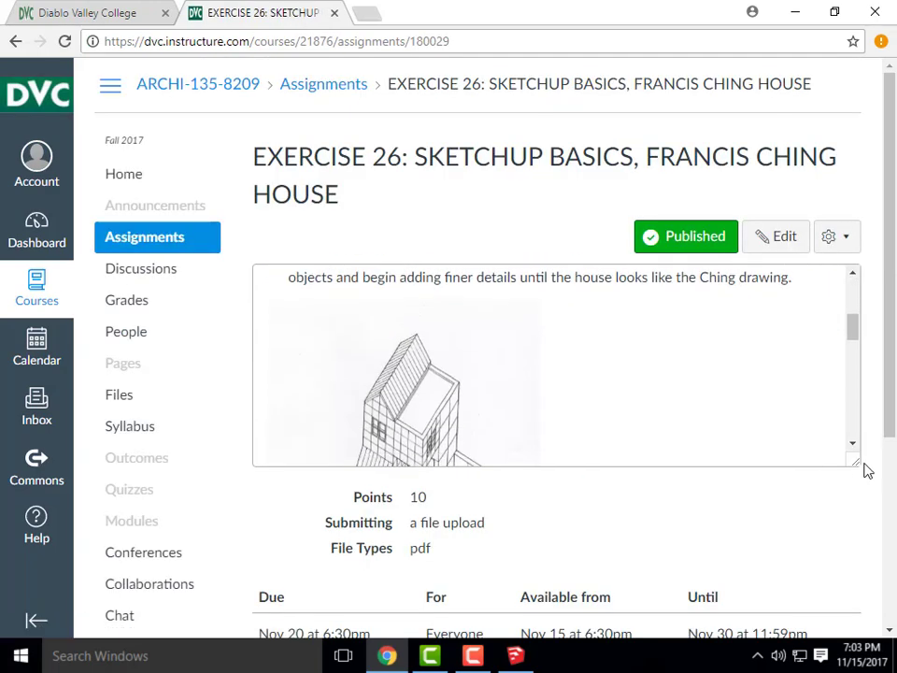
left_click_drag(865, 471, 859, 512)
left_click_drag(855, 467, 851, 601)
scroll(587, 438, "down", 2)
scroll(586, 430, "down", 1)
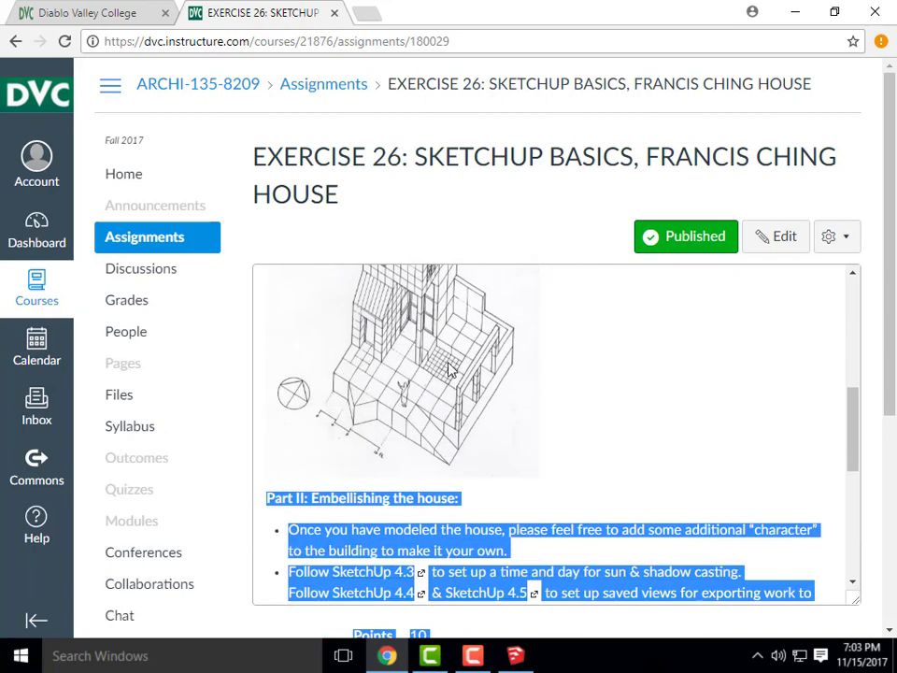
scroll(450, 372, "up", 2)
scroll(450, 378, "up", 1)
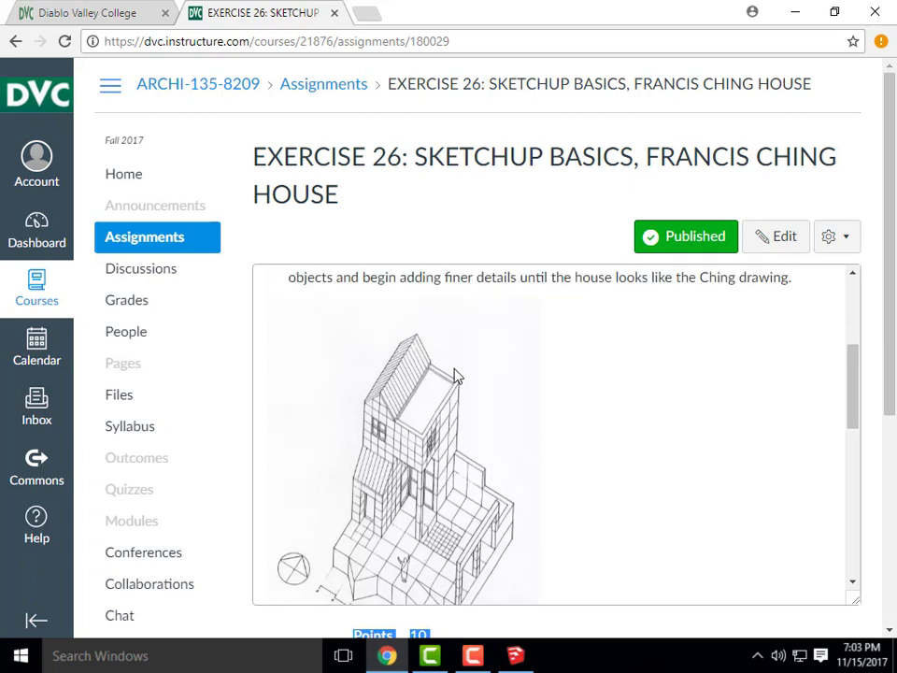
scroll(451, 378, "down", 1)
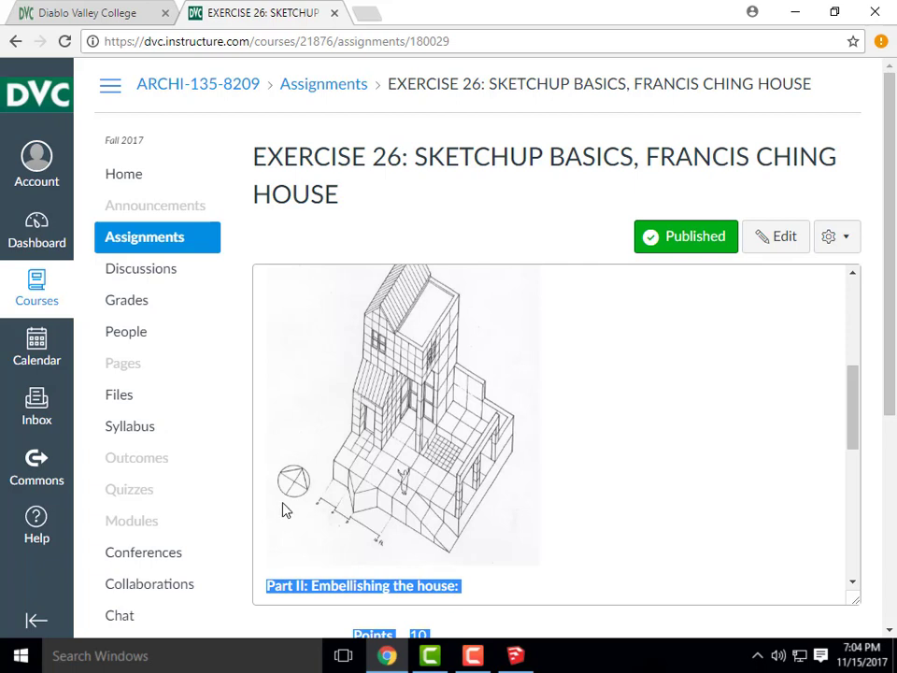
Review the Ching house drawing, then minimize Chrome to return to the SketchUp model
scroll(426, 411, "up", 1)
scroll(425, 448, "down", 1)
scroll(465, 404, "up", 1)
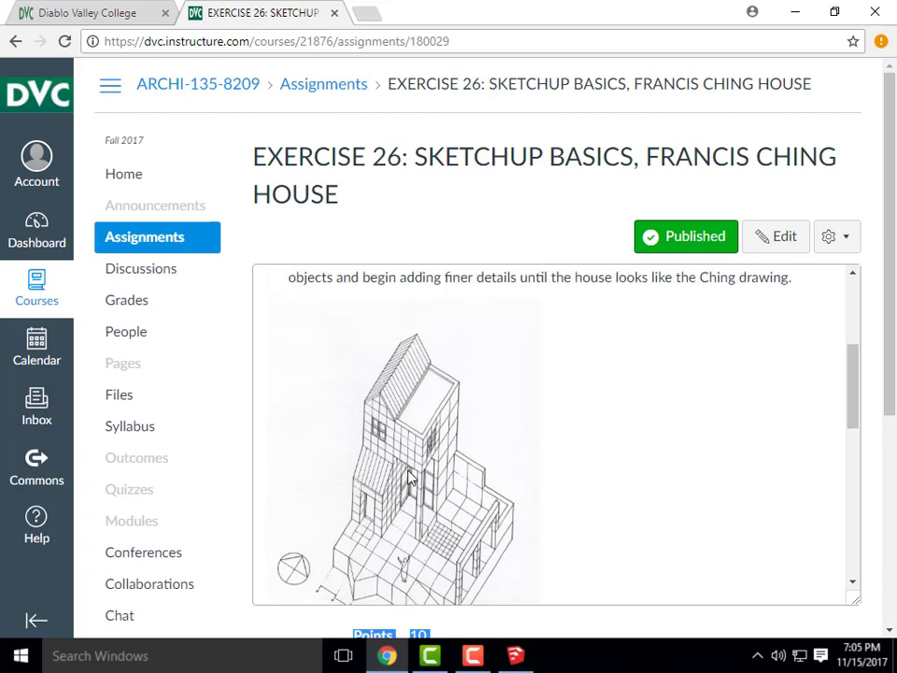
scroll(430, 467, "down", 1)
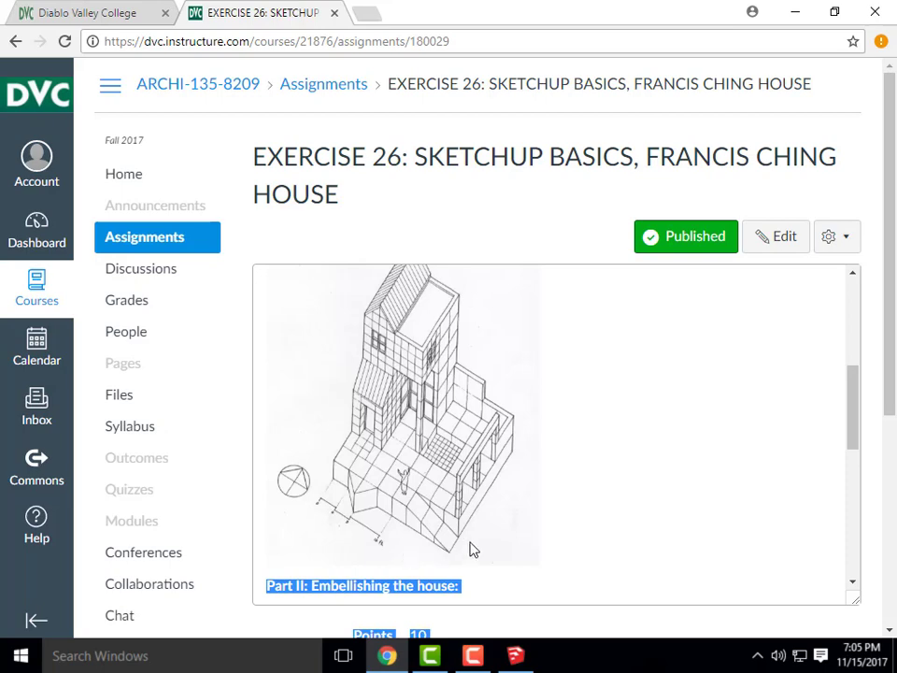
left_click(795, 19)
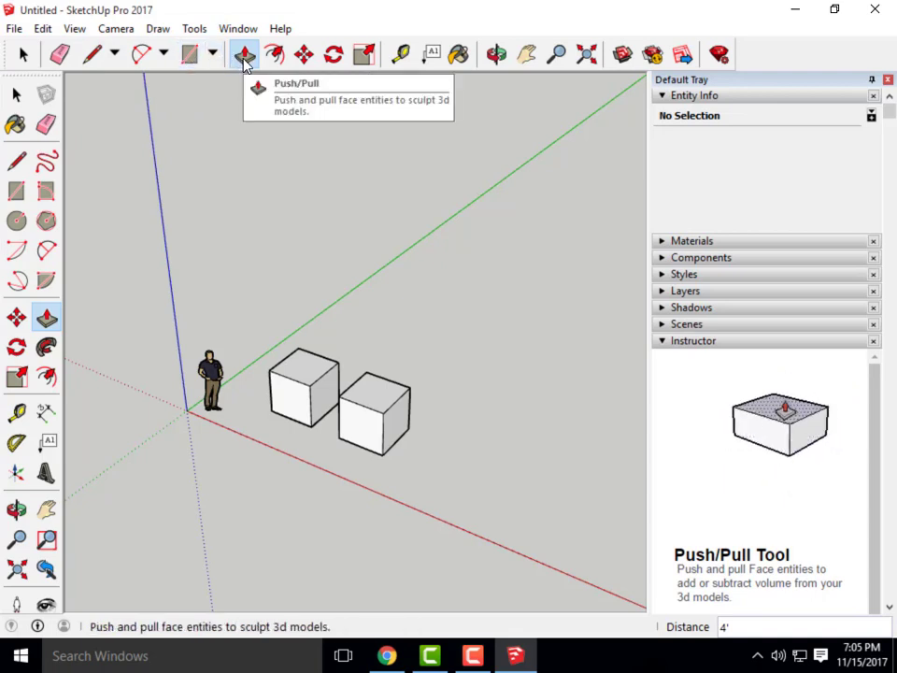
left_click(18, 96)
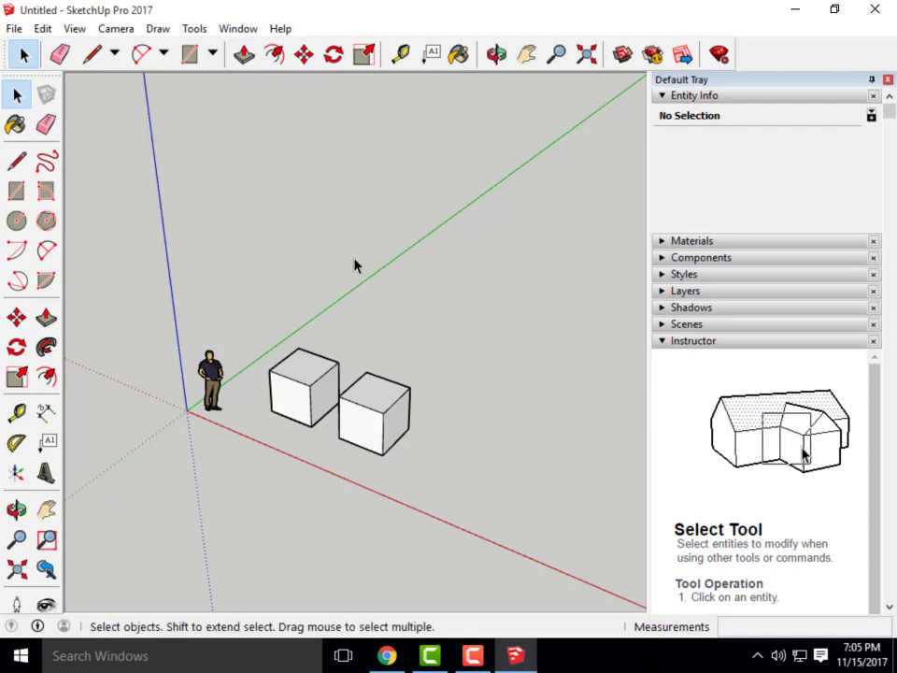
mouse_move(354, 262)
middle_mouse_down()
mouse_move(369, 304)
mouse_move(362, 281)
middle_mouse_up()
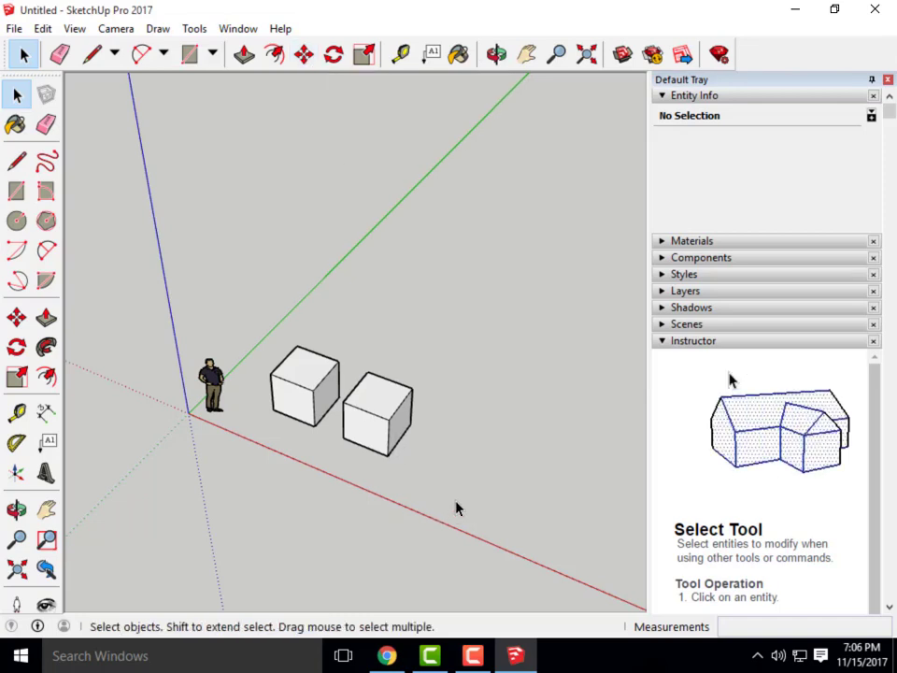
left_click_drag(457, 495, 440, 475)
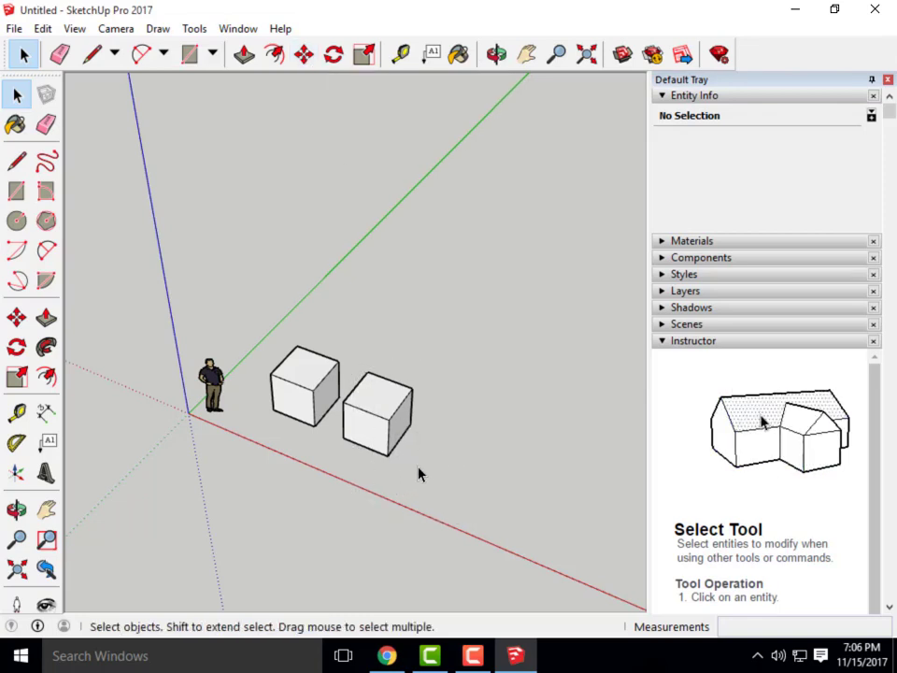
mouse_move(418, 473)
middle_mouse_down("shift")
mouse_move(450, 454)
mouse_move(406, 450)
mouse_move(473, 449)
mouse_move(436, 435)
mouse_move(413, 359)
mouse_move(291, 372)
mouse_move(433, 479)
mouse_move(333, 366)
mouse_move(391, 477)
mouse_move(521, 403)
middle_mouse_up("shift")
scroll(433, 462, "down", 3)
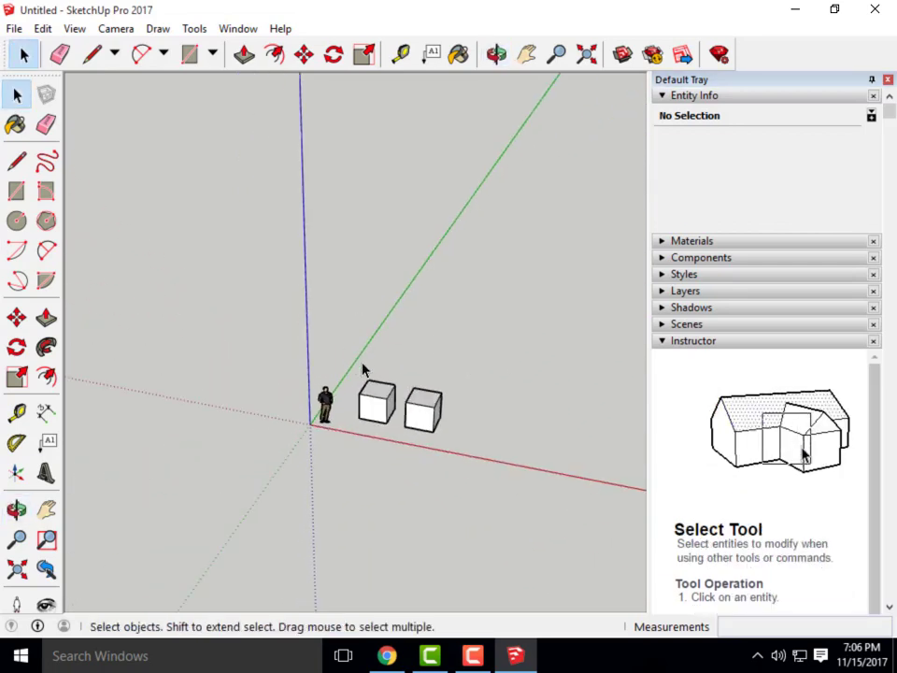
middle_click_drag(479, 428, 416, 406)
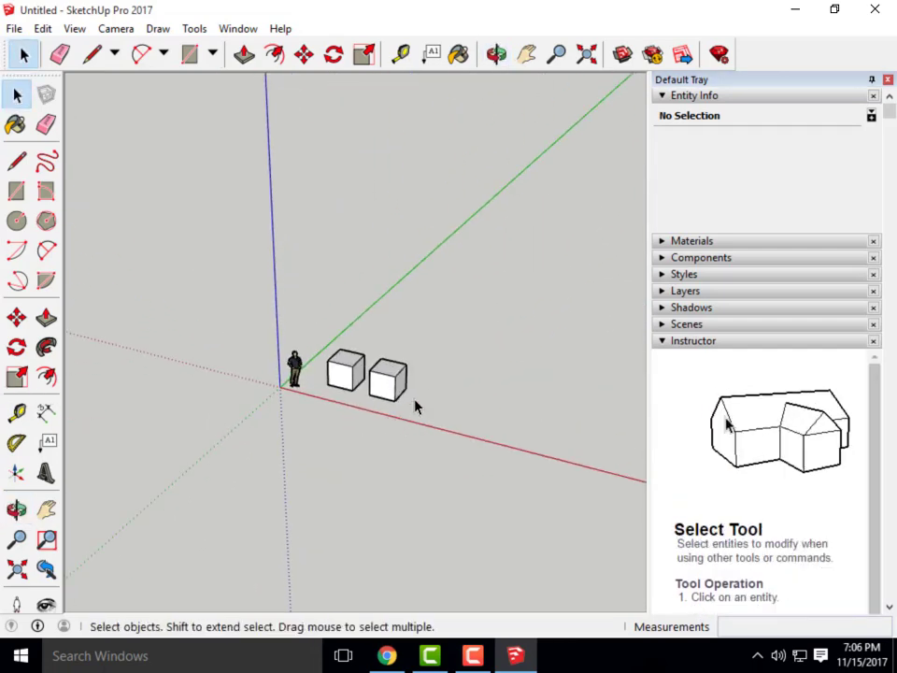
scroll(356, 391, "down", 2)
scroll(355, 392, "up", 3)
scroll(355, 392, "down", 2)
scroll(355, 392, "up", 2)
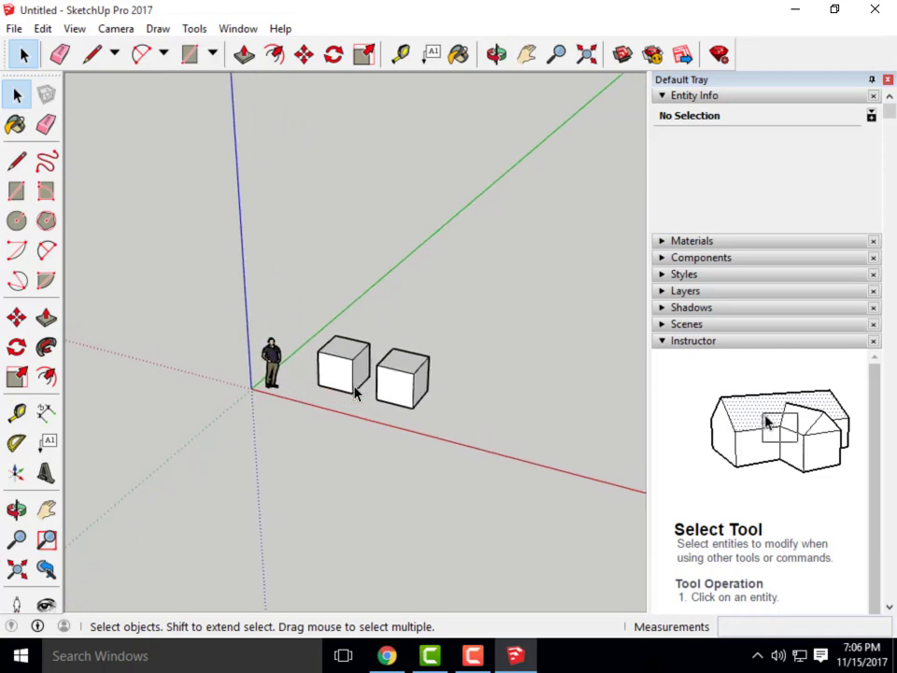
scroll(355, 392, "down", 2)
scroll(355, 393, "up", 2)
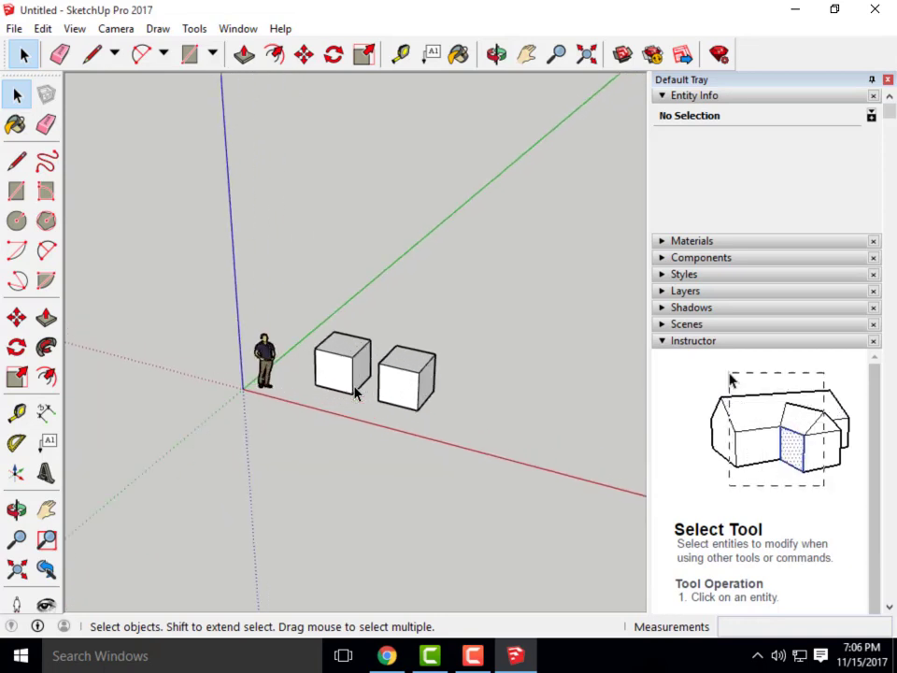
scroll(355, 391, "down", 2)
scroll(356, 390, "up", 2)
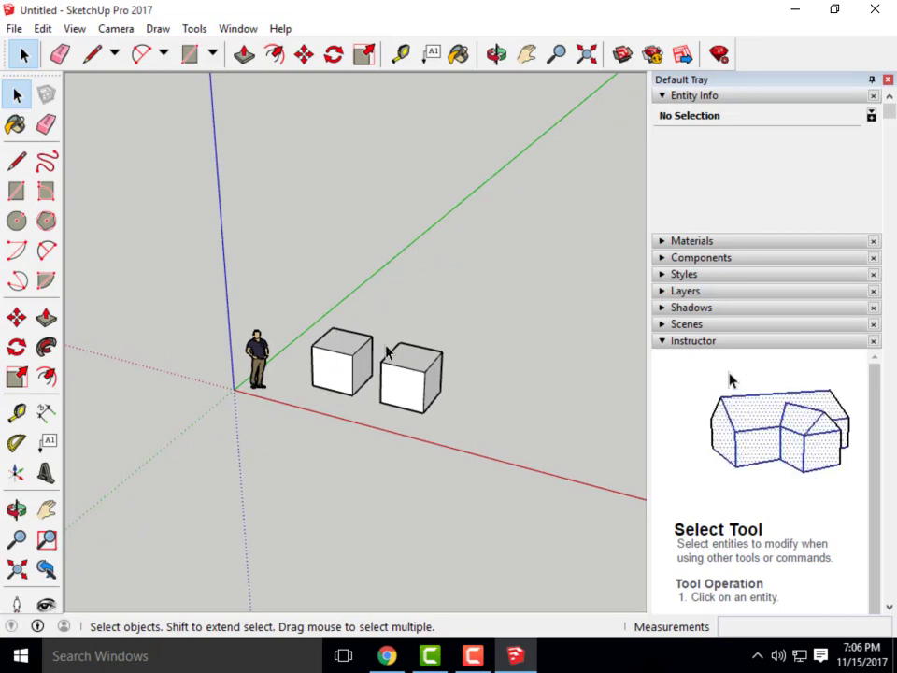
scroll(341, 388, "down", 2)
scroll(345, 380, "up", 2)
middle_click_drag(342, 398, 450, 438)
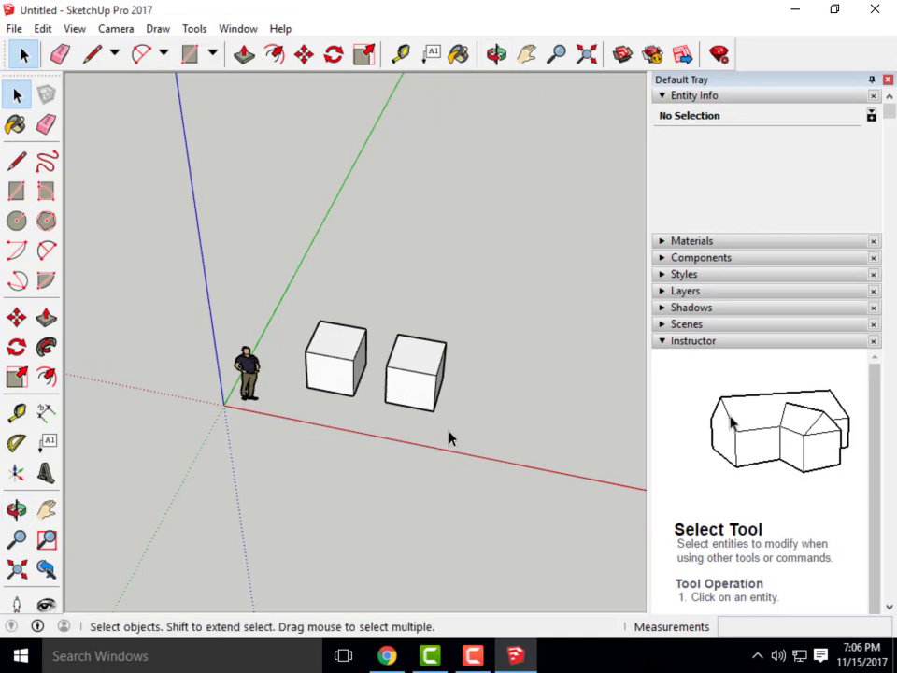
left_click_drag(503, 445, 394, 340)
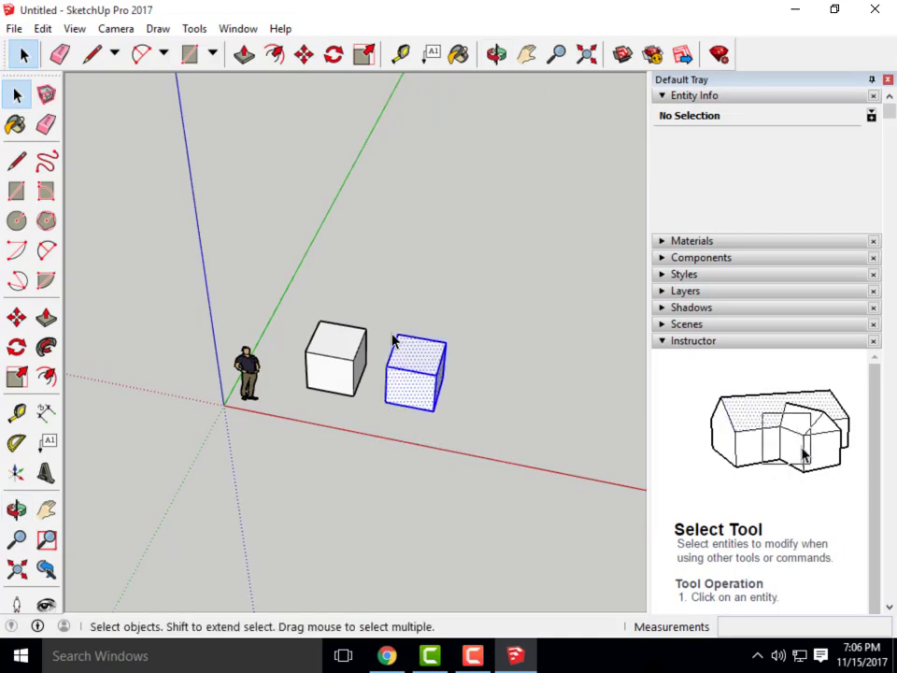
left_click(304, 54)
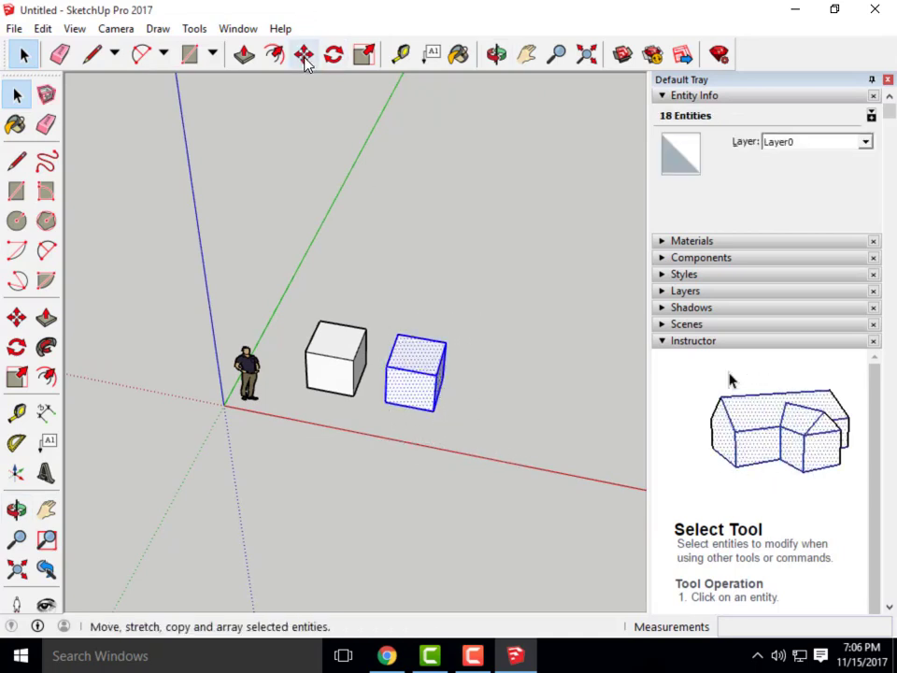
left_click(385, 403)
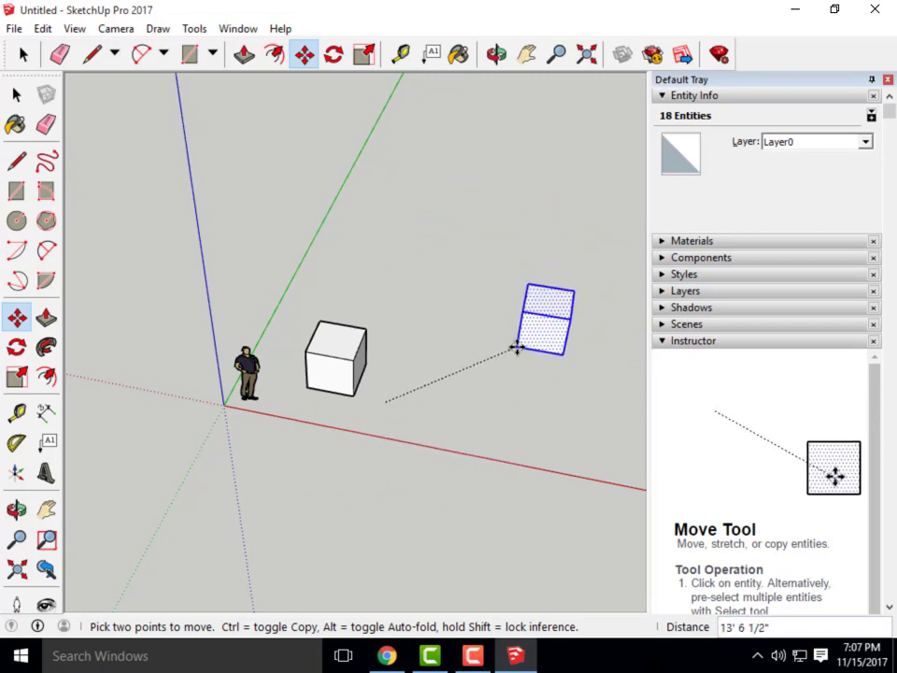
scroll(414, 418, "up", 2)
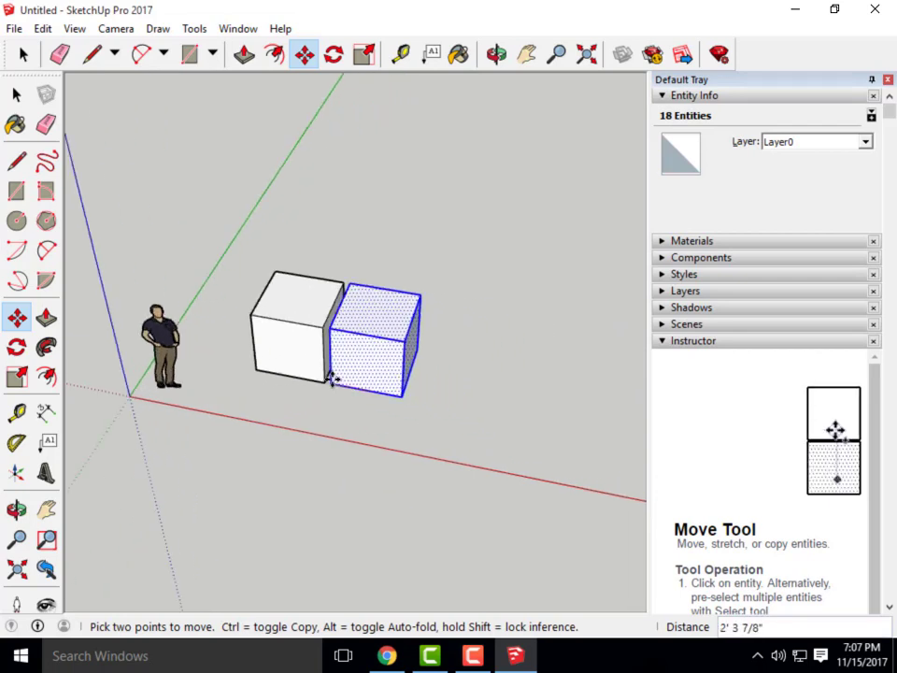
scroll(356, 382, "up", 3)
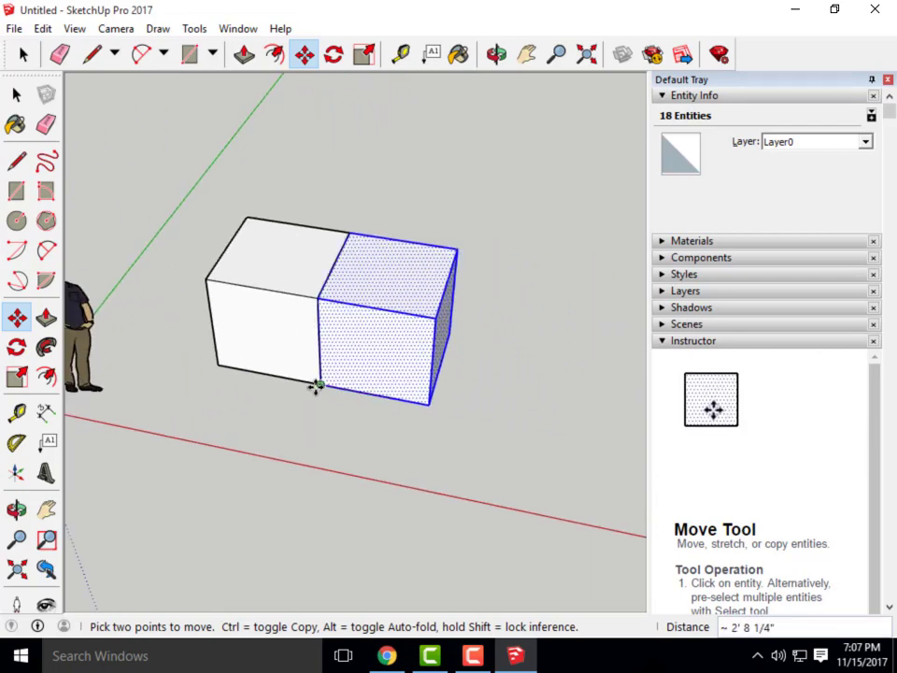
left_click(317, 385)
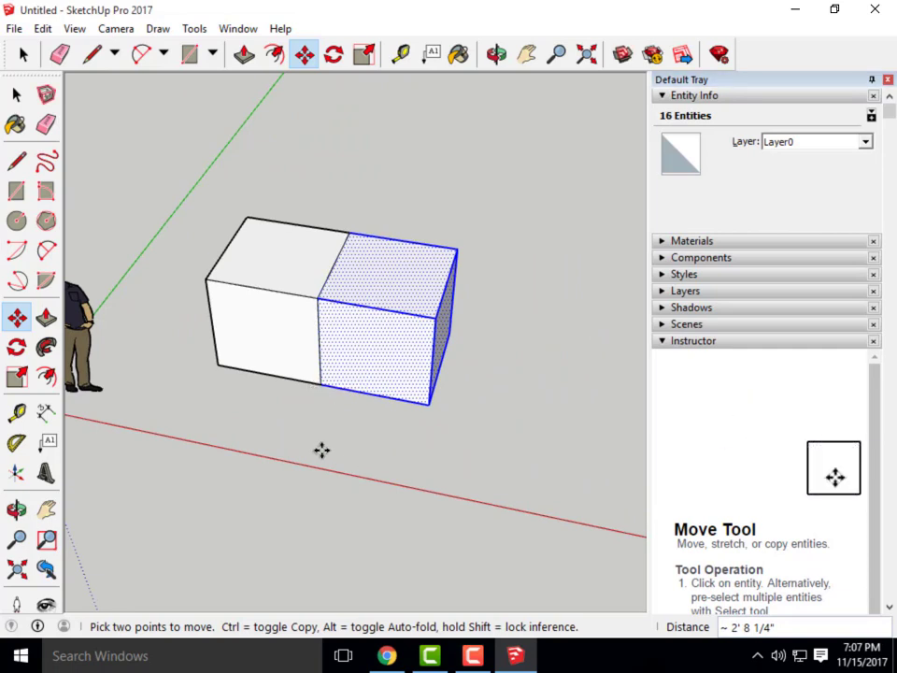
scroll(280, 464, "down", 3)
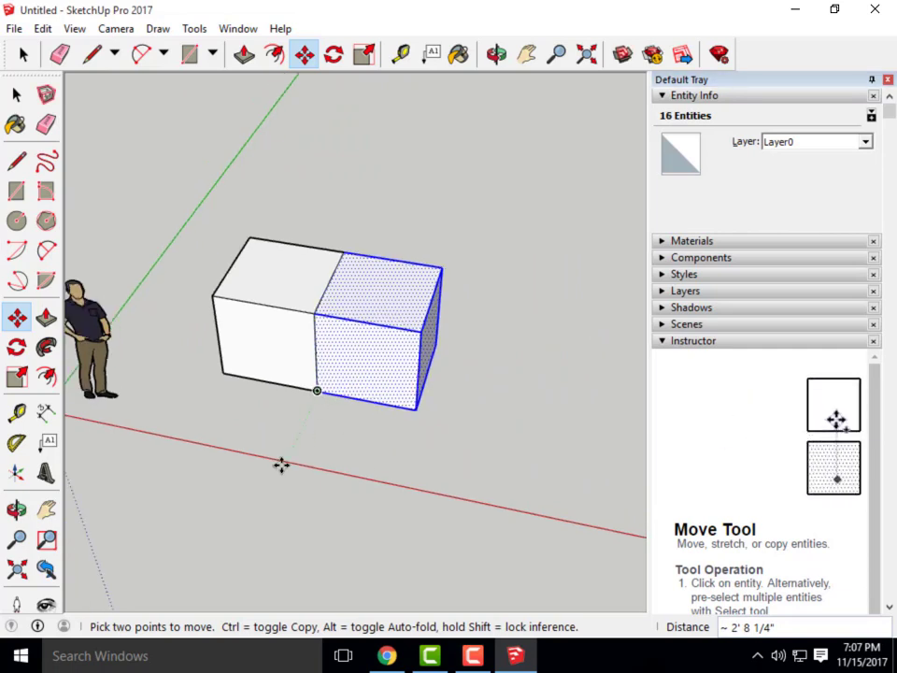
middle_click_drag(386, 482, 314, 410)
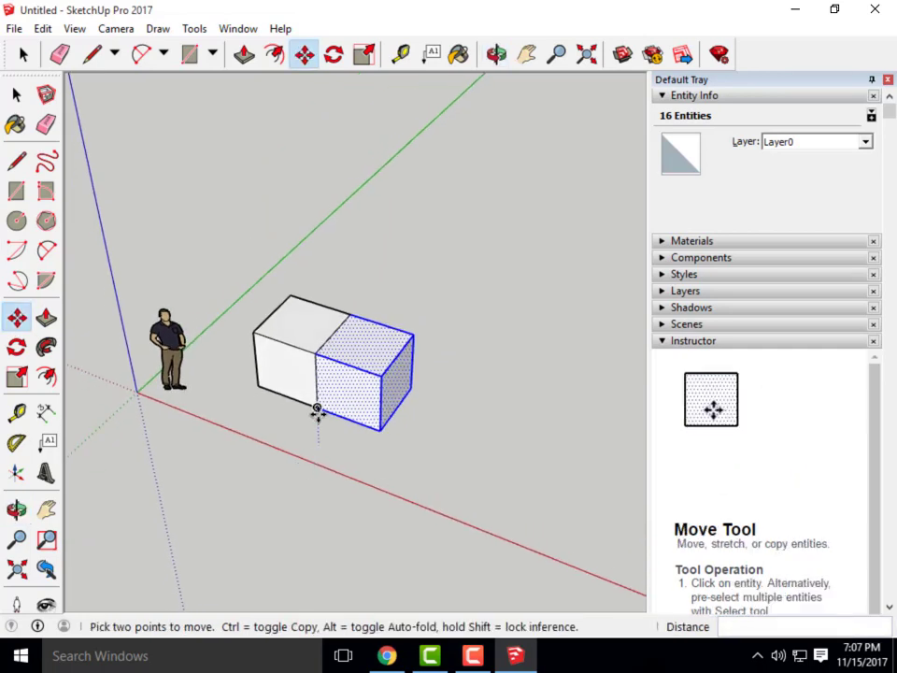
left_click(316, 409)
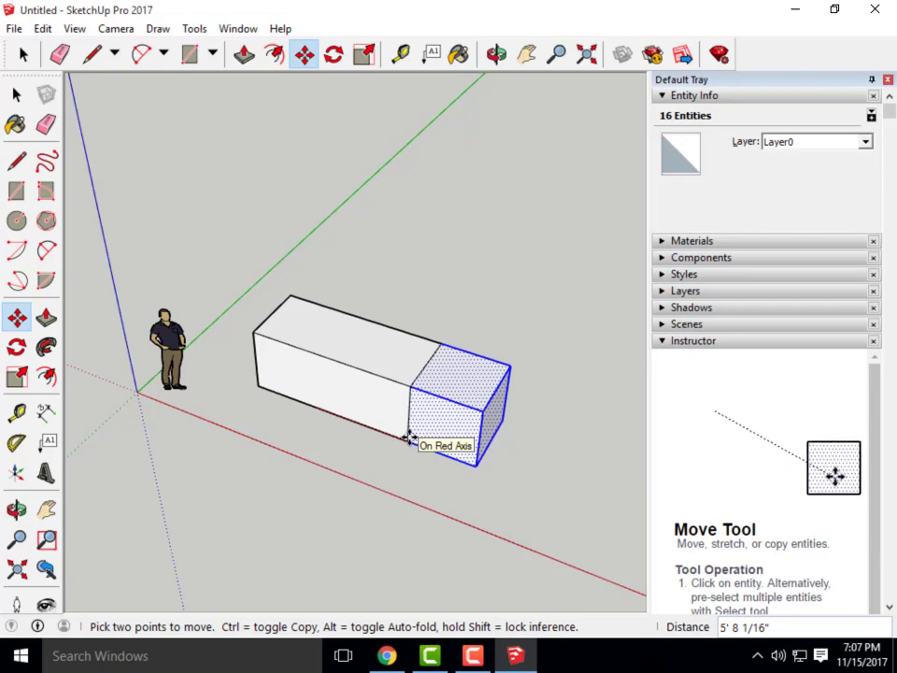
key("Escape")
key("ctrl+z")
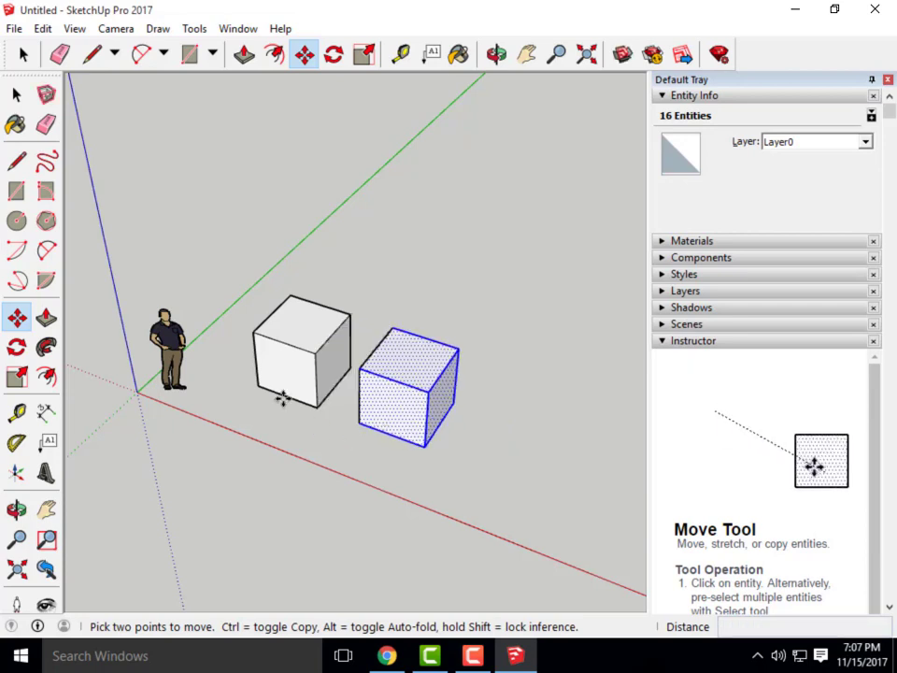
left_click(16, 94)
left_click(334, 259)
Make the right cube and then the left cube separate groups via Make Group
scroll(334, 259, "down", 2)
middle_click_drag(293, 359, 444, 408)
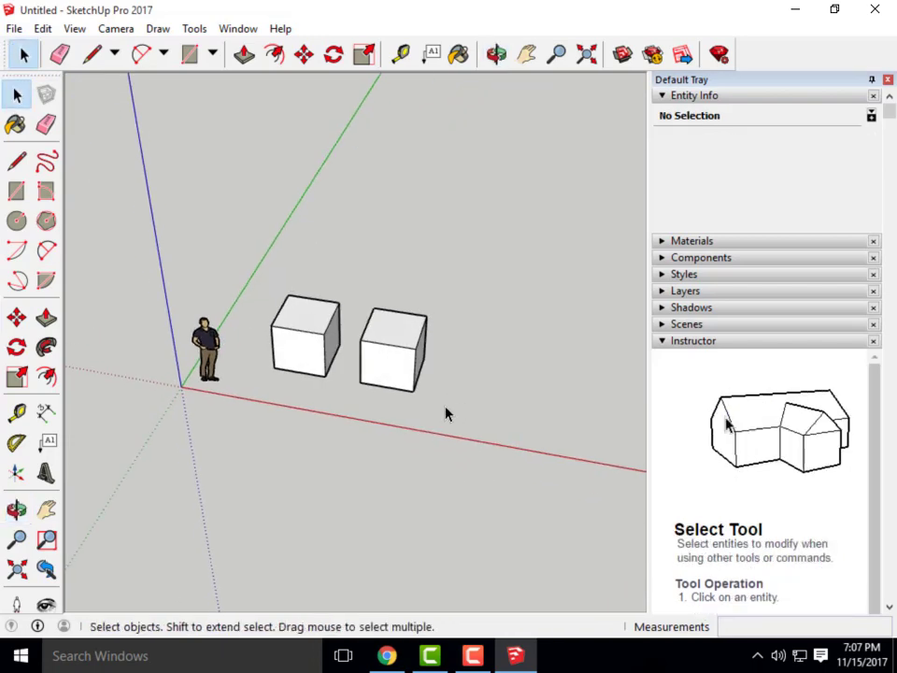
middle_click_drag(397, 430, 462, 392)
left_click_drag(352, 253, 351, 251)
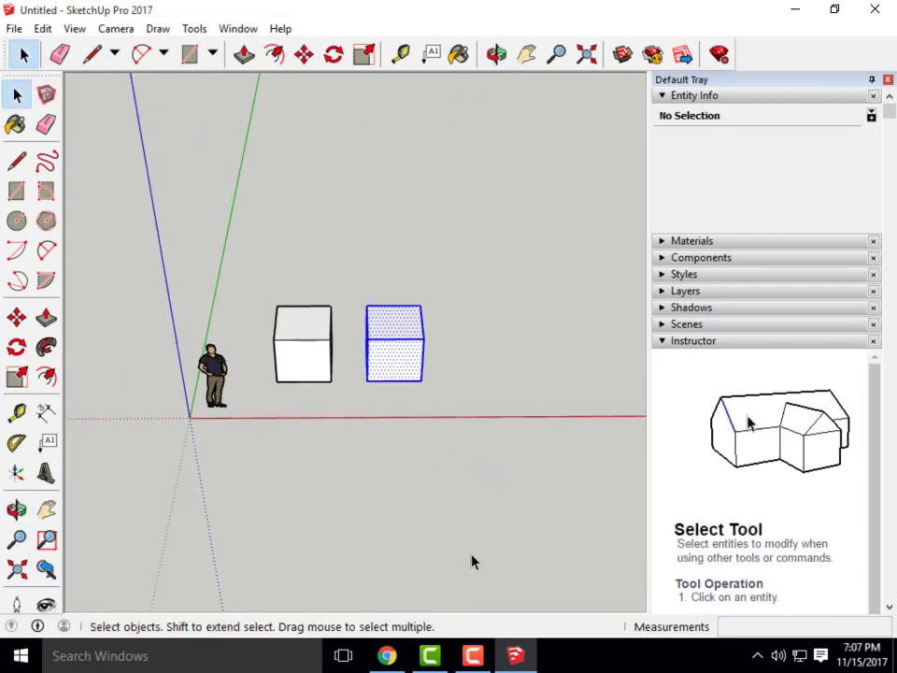
right_click(394, 354)
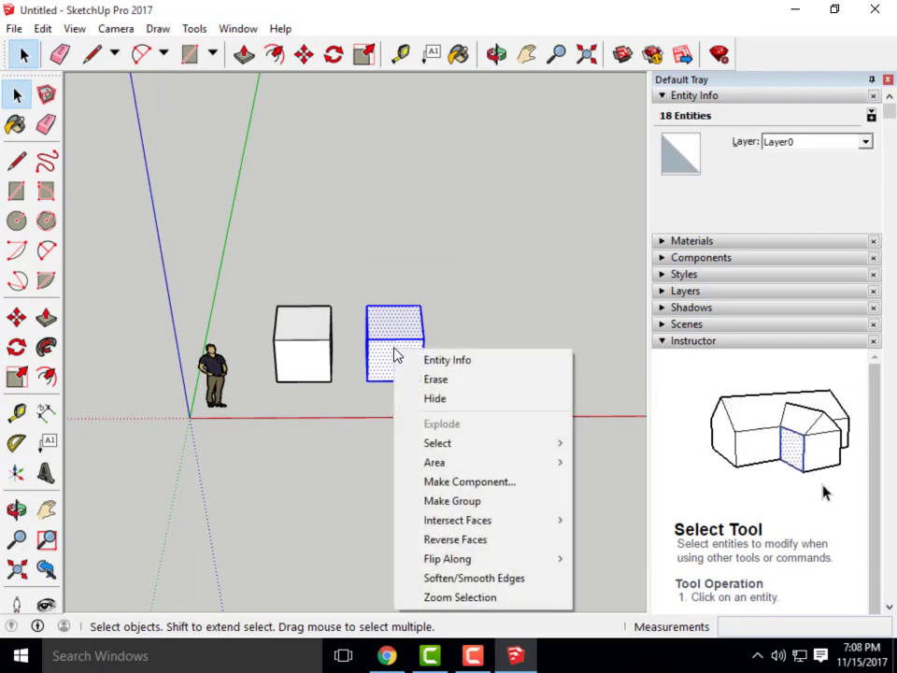
left_click(462, 502)
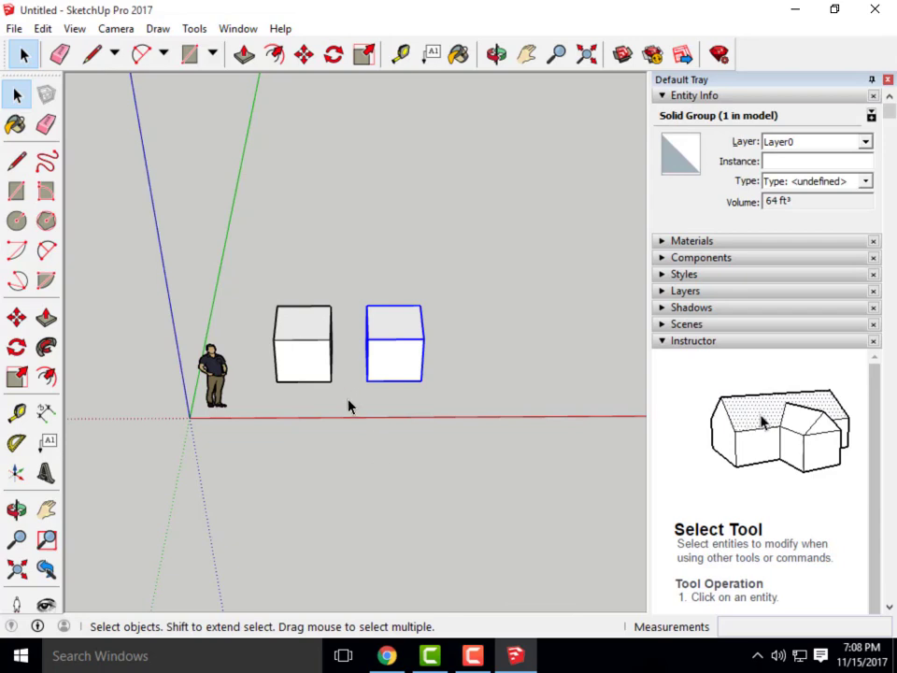
left_click_drag(346, 400, 266, 286)
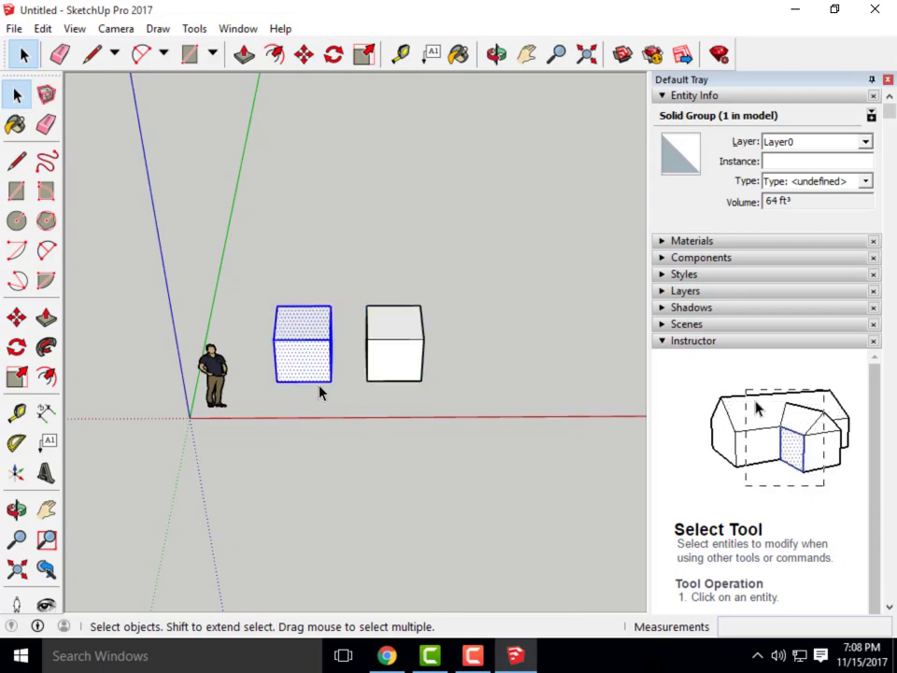
right_click(315, 362)
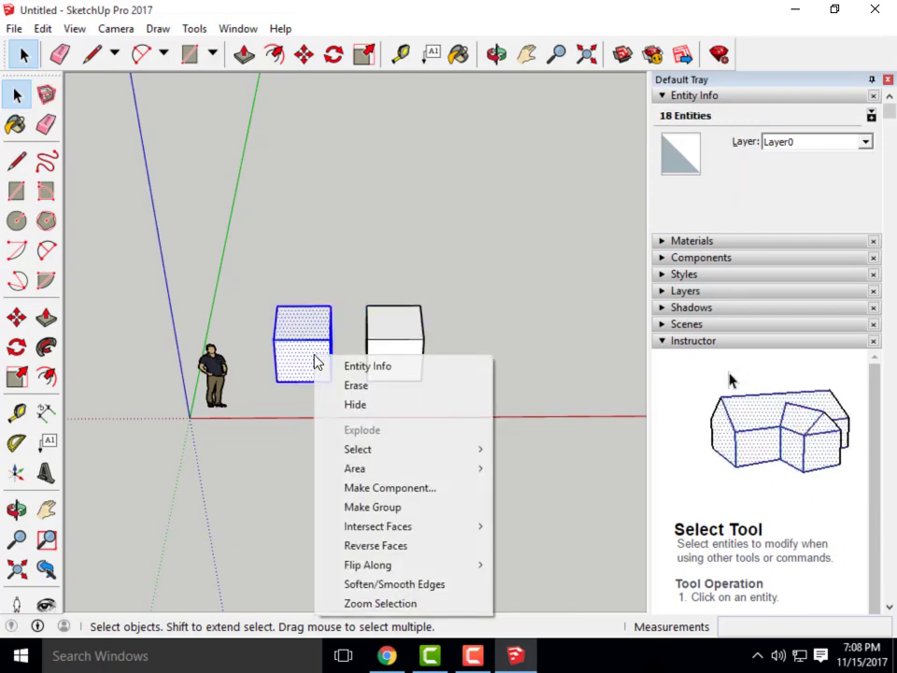
left_click(400, 508)
middle_click_drag(457, 464, 421, 367)
left_click(423, 362)
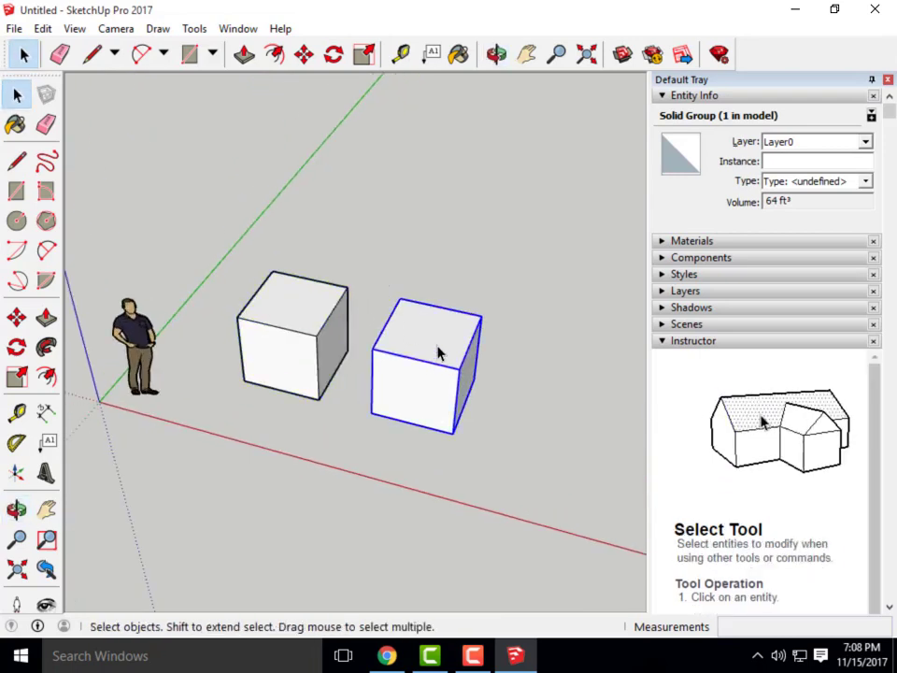
Move the right cube group so it stands a short gap apart from the left one
left_click(303, 54)
scroll(370, 412, "up", 3)
left_click(376, 407)
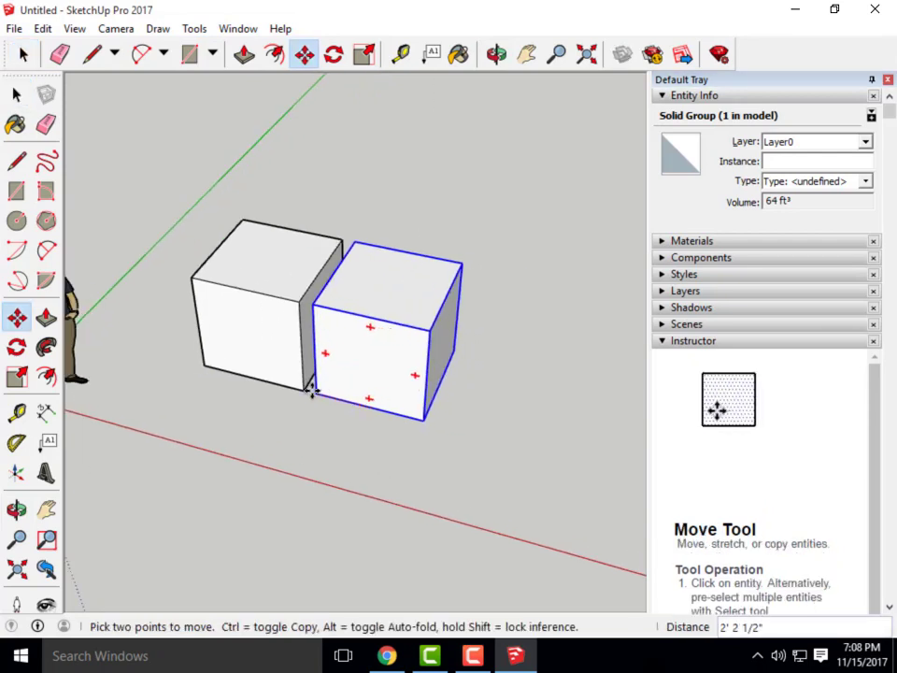
left_click(305, 390)
left_click(299, 391)
left_click(446, 432)
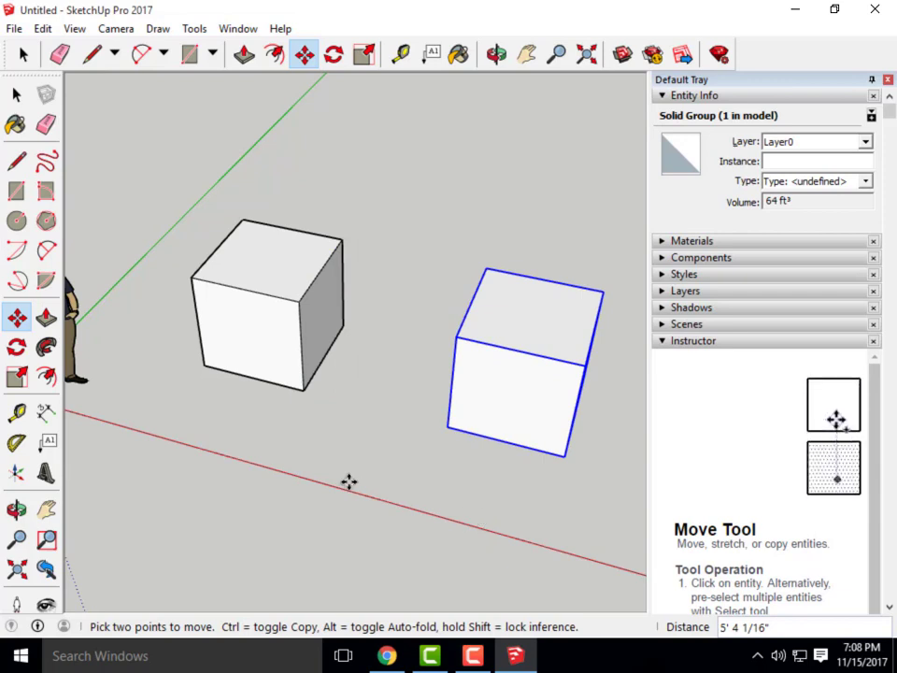
scroll(347, 481, "down", 3)
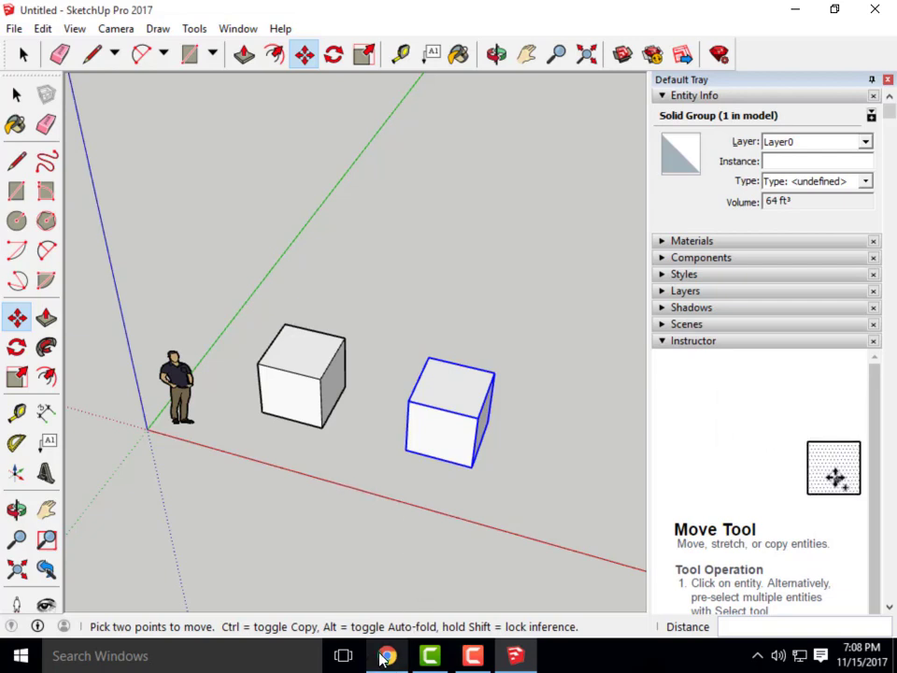
Check the Canvas assignment page in Chrome, then minimize it to return to SketchUp
mouse_move(382, 658)
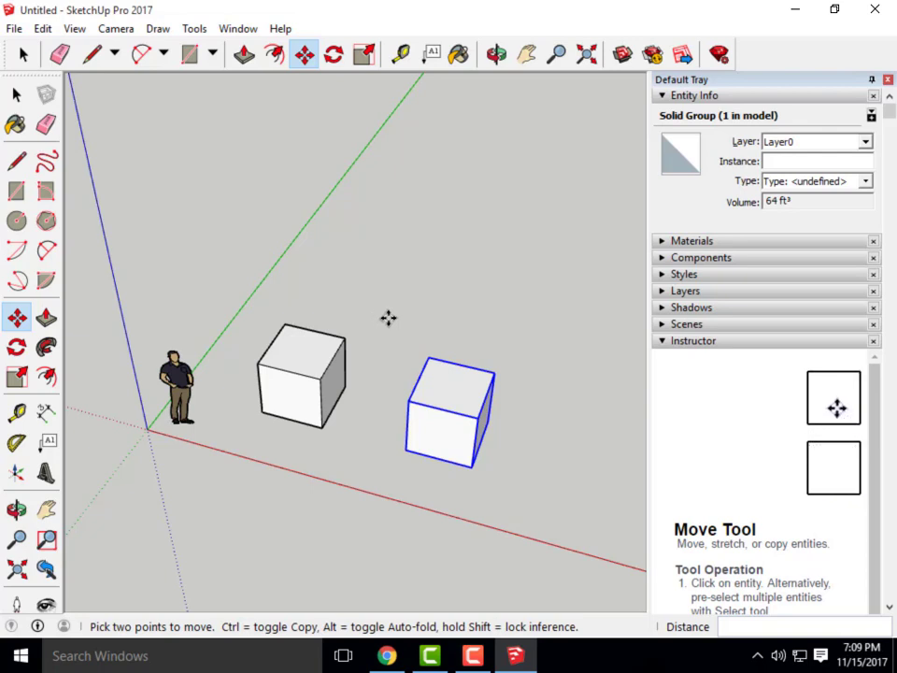
scroll(435, 457, "up", 2)
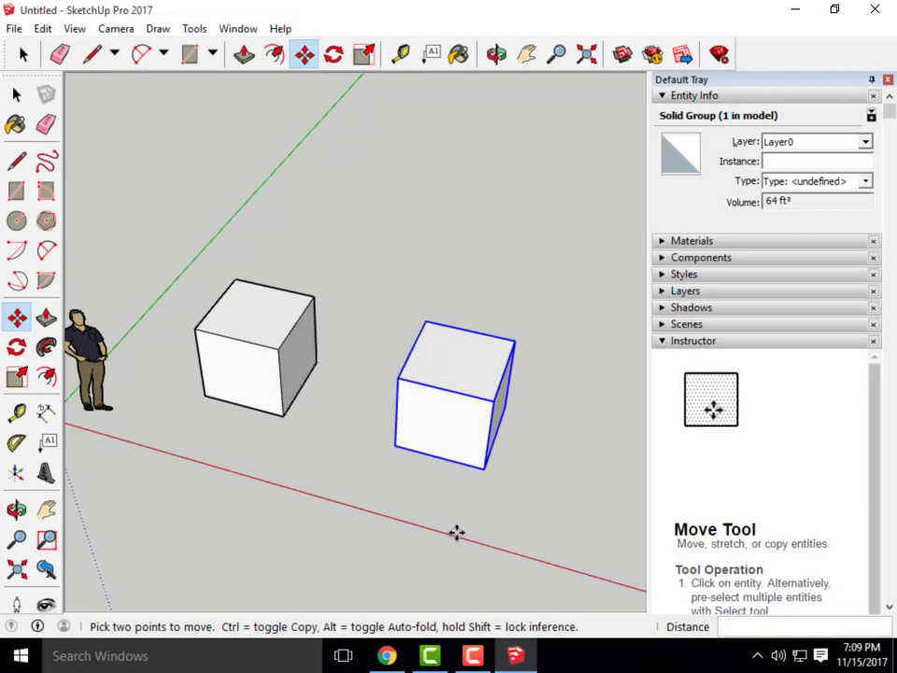
scroll(392, 425, "down", 3)
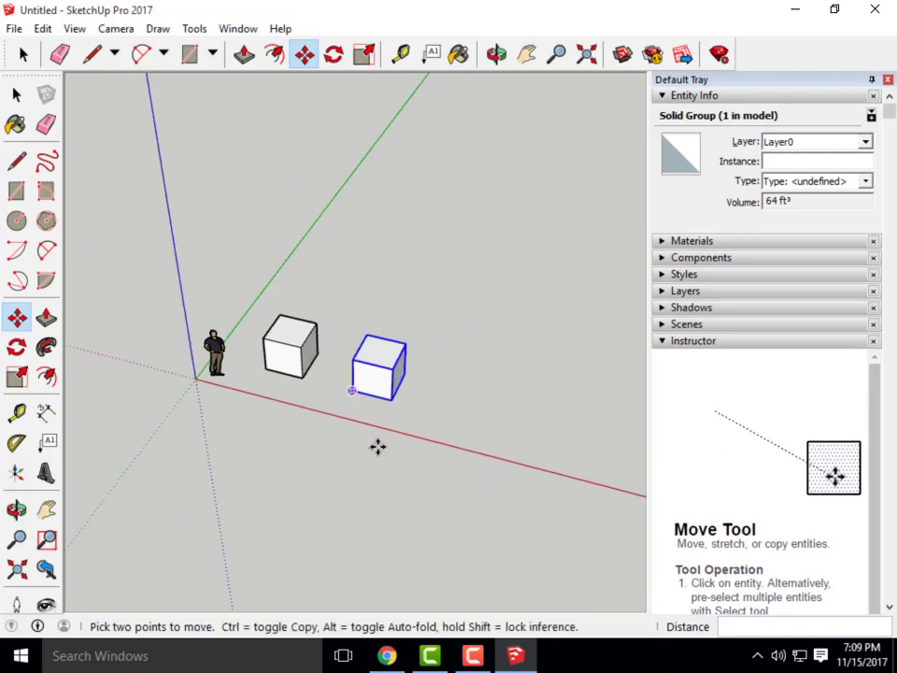
scroll(413, 449, "up", 1)
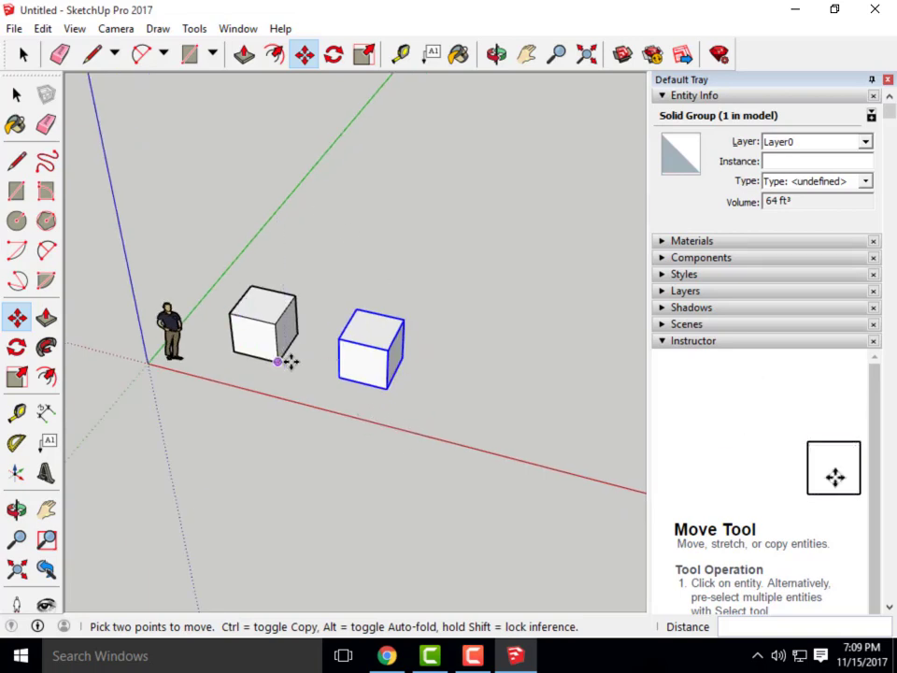
left_click(388, 653)
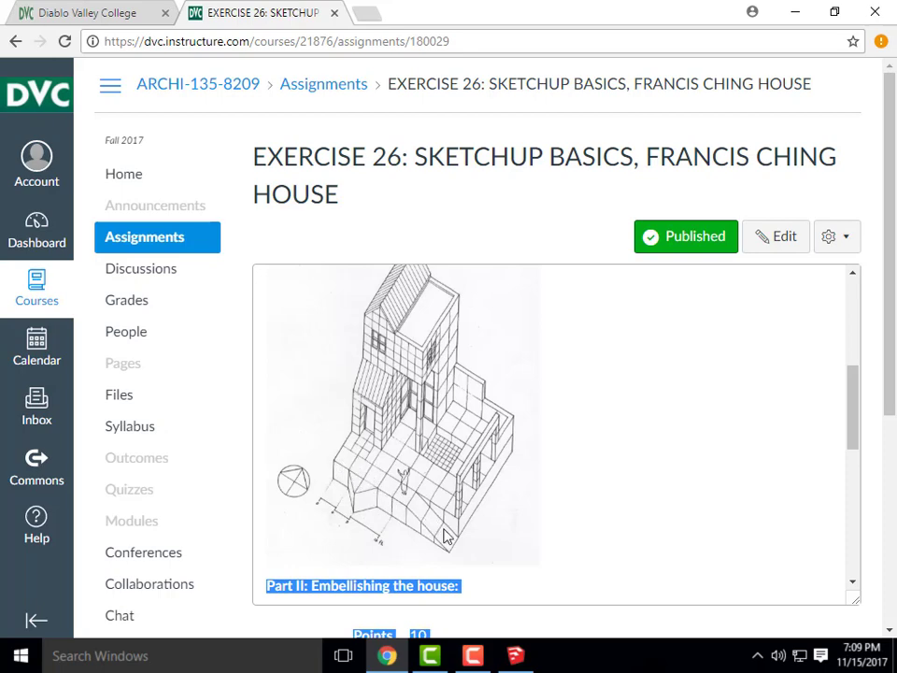
left_click(801, 10)
scroll(334, 381, "up", 3)
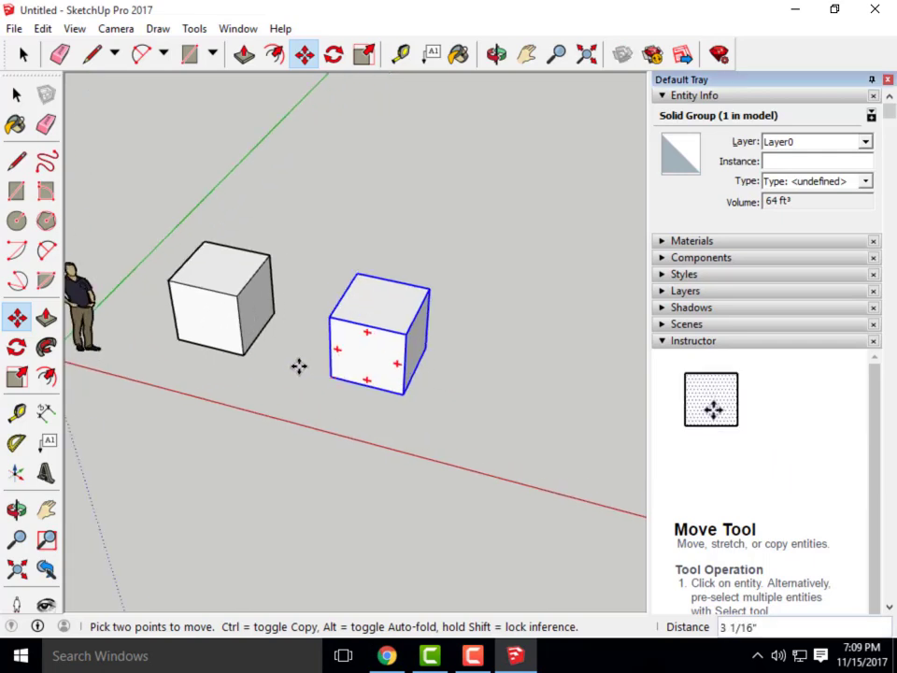
Move the second cube flush against the first and select both cubes
left_click(298, 367)
left_click(249, 360)
left_click(15, 94)
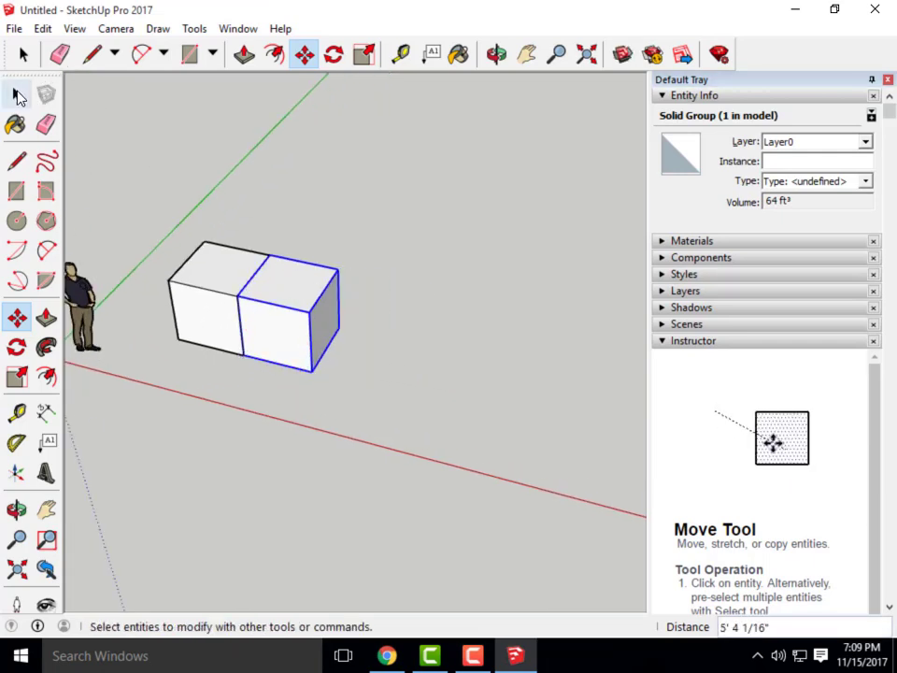
left_click(15, 95)
left_click_drag(182, 224, 155, 206)
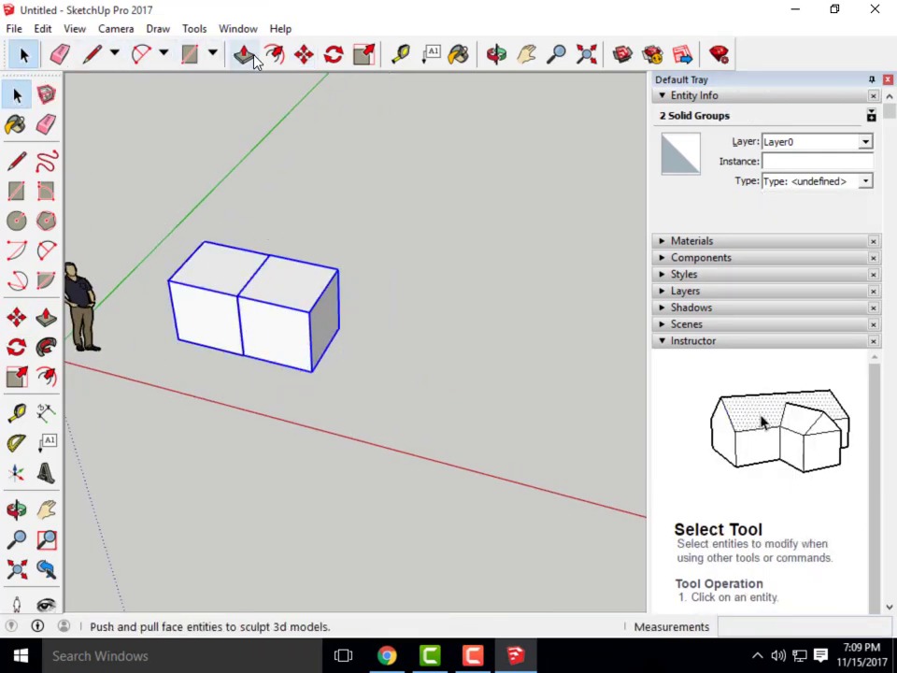
left_click(306, 56)
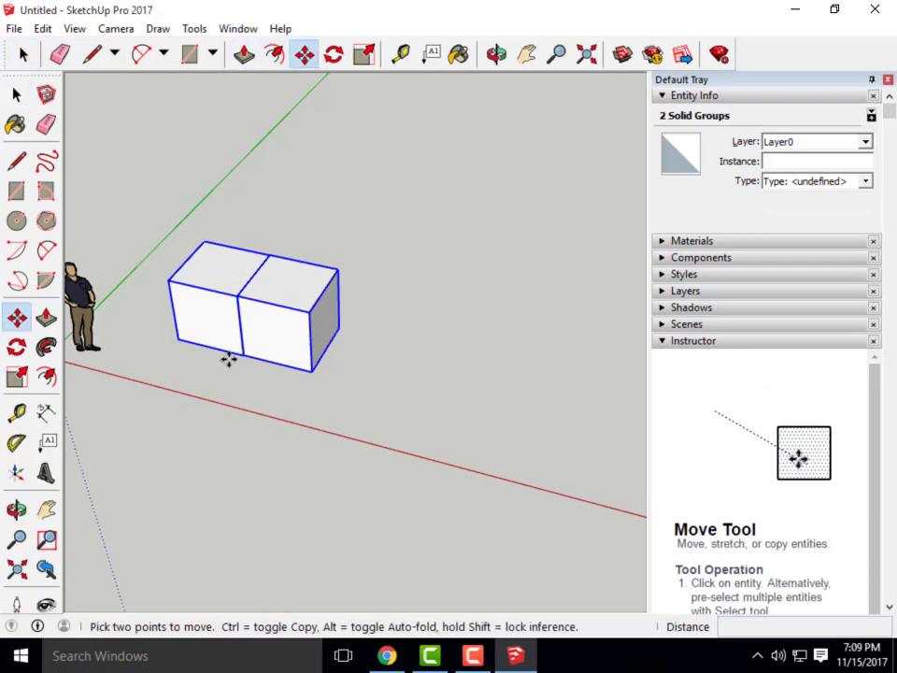
left_click(178, 341)
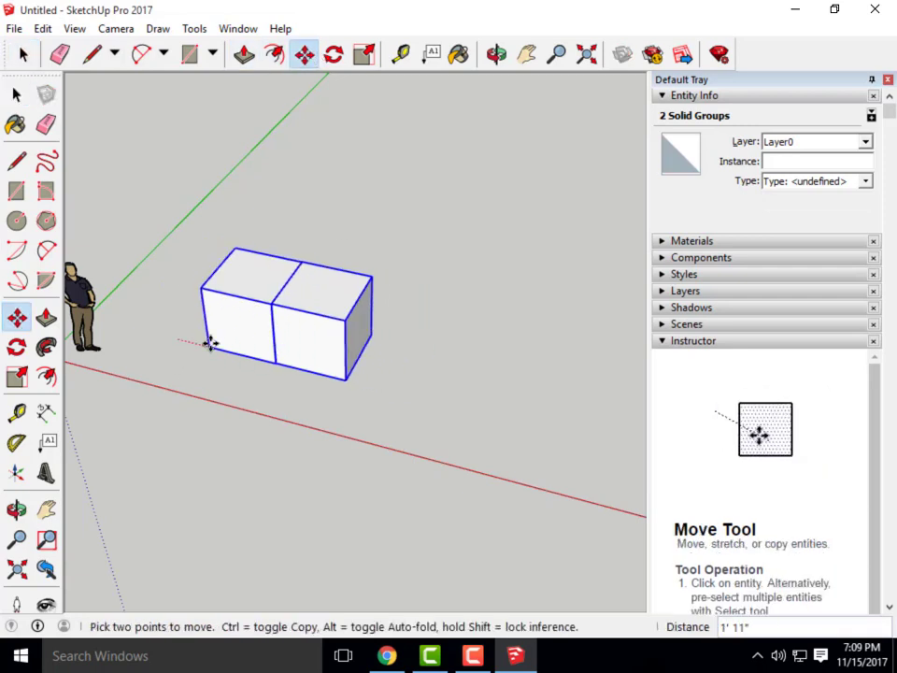
left_click(183, 337)
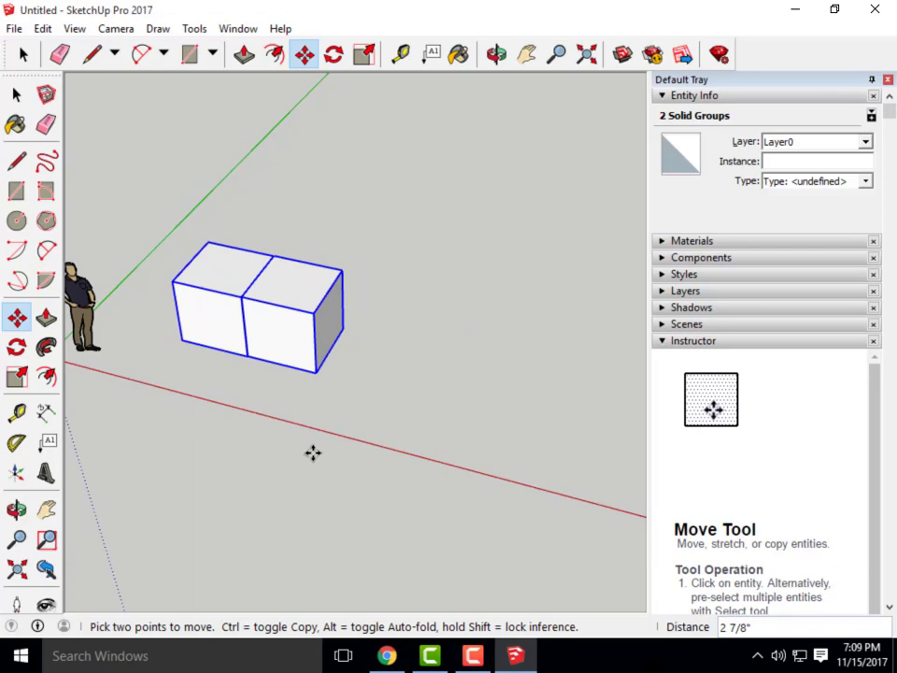
Copy and paste the pair of cubes, placing the copy beside the originals
left_click(46, 30)
left_click(81, 113)
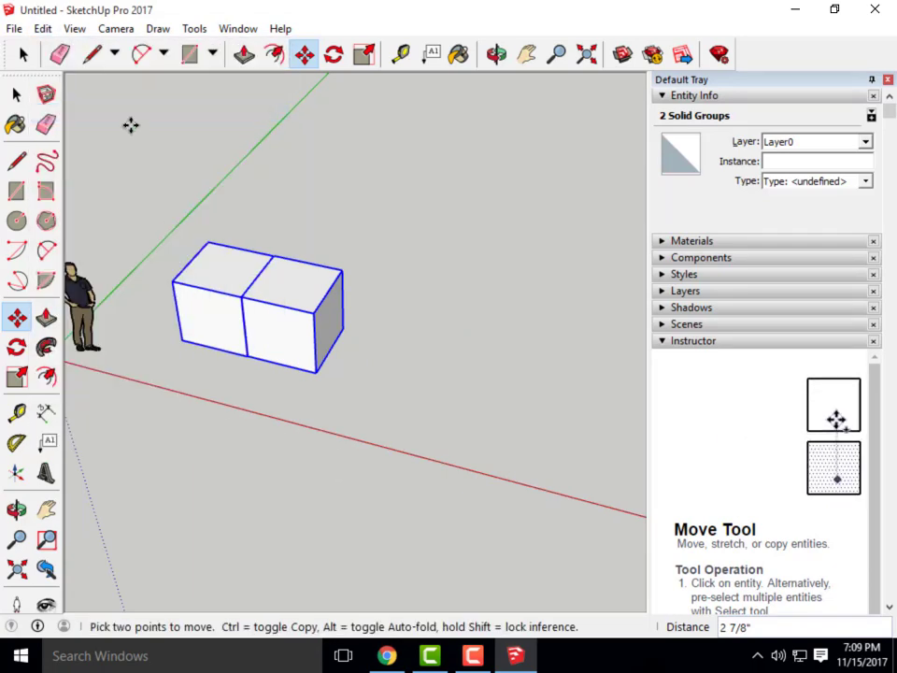
left_click(42, 30)
left_click(98, 132)
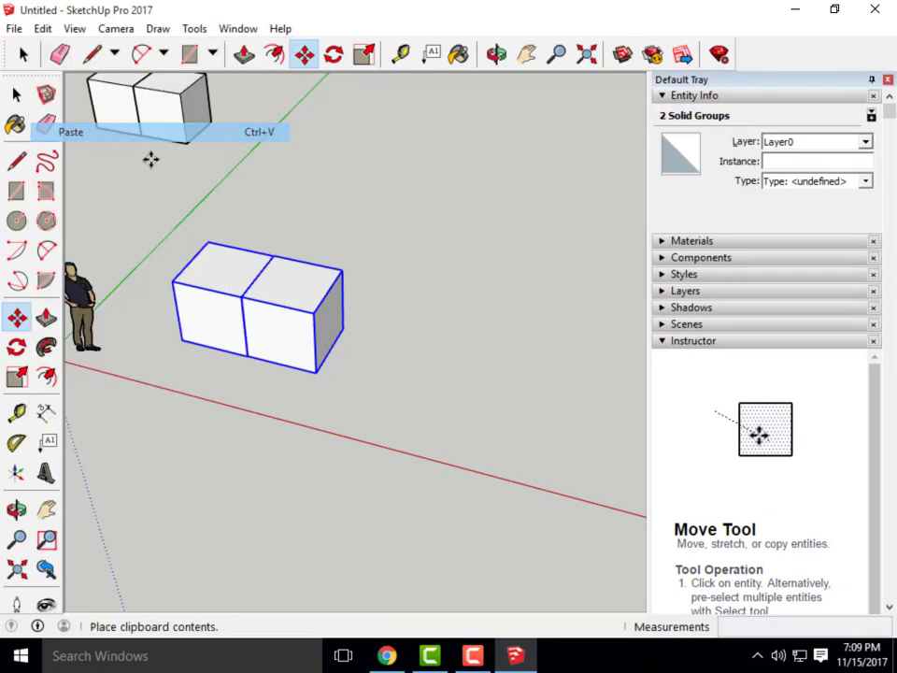
left_click(315, 372)
scroll(301, 544, "down", 2)
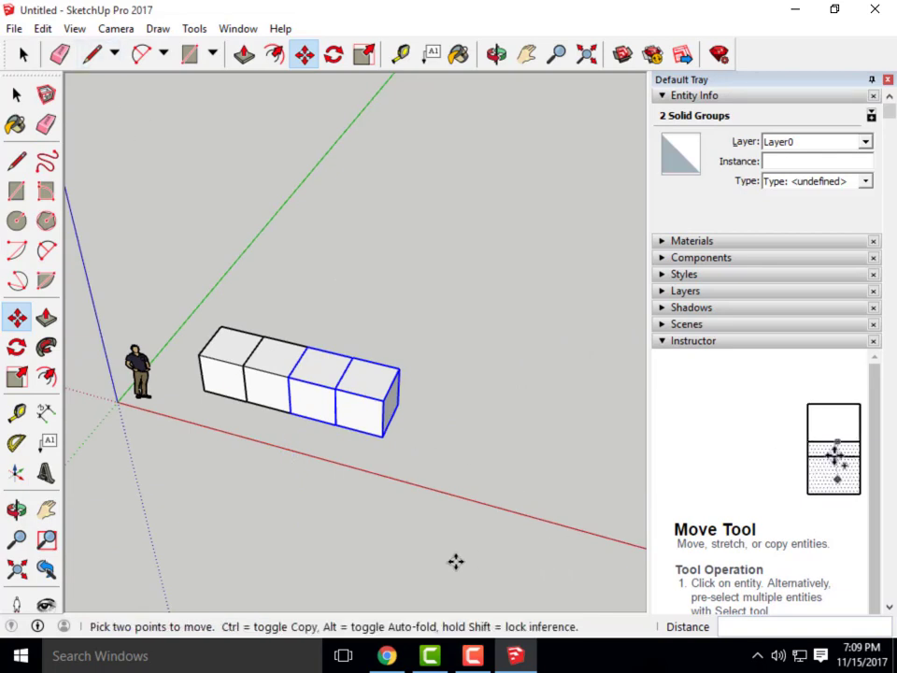
scroll(456, 560, "up", 1)
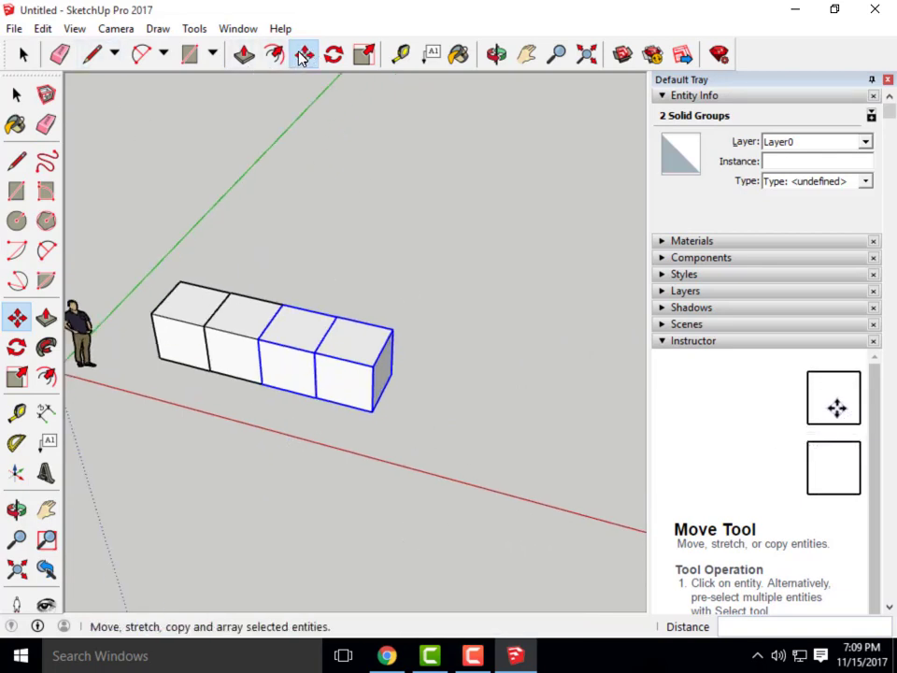
left_click(263, 381)
key("Escape")
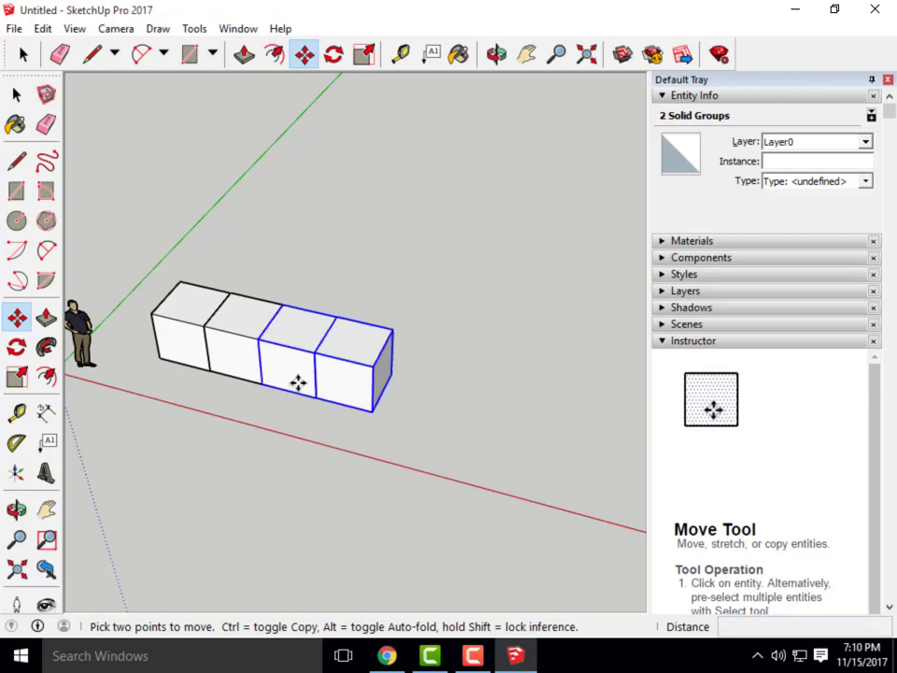
key("ctrl")
left_click(263, 383)
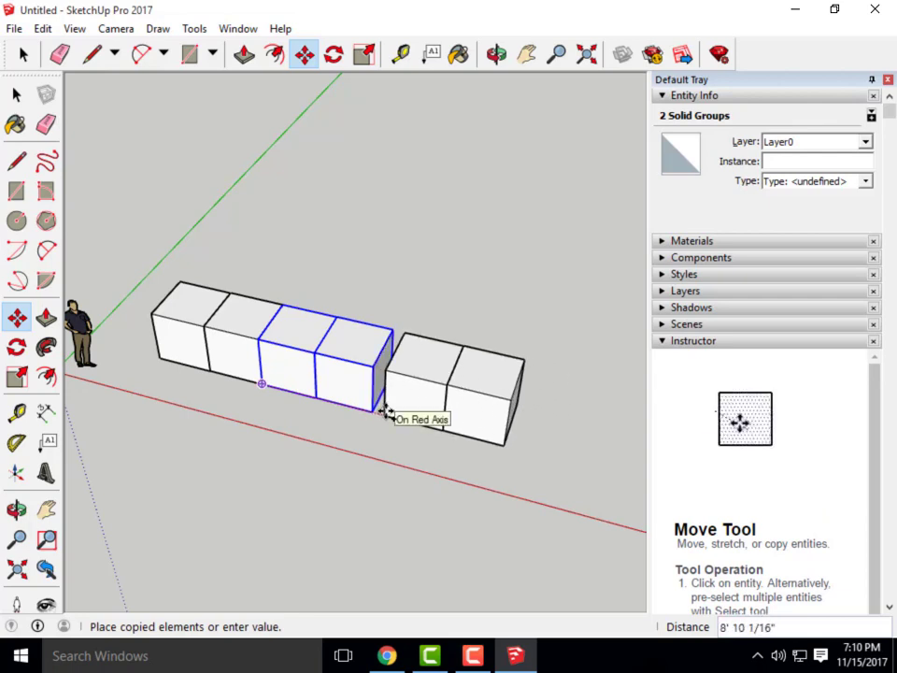
key("Escape")
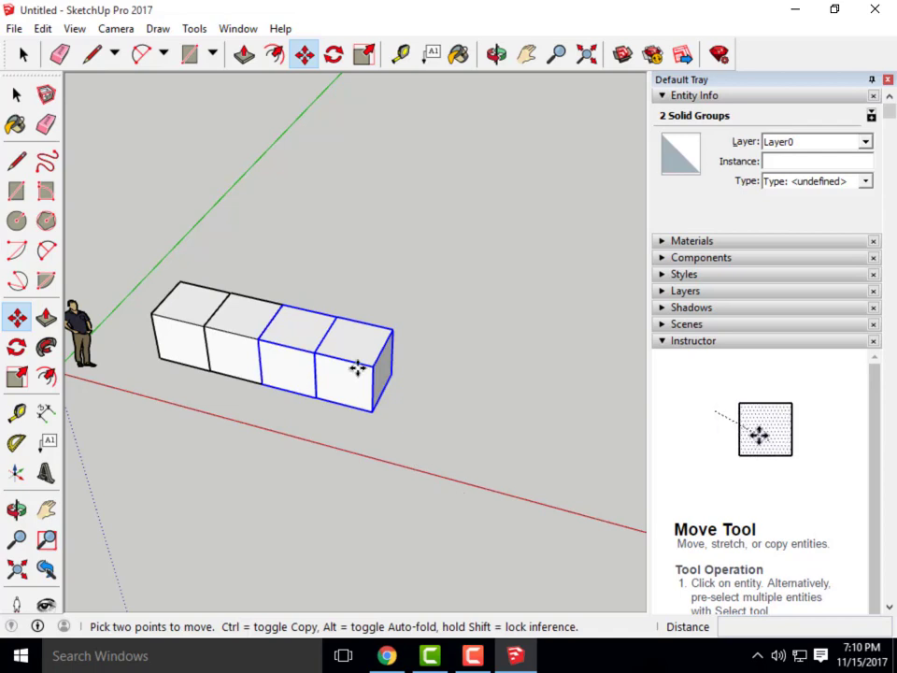
Ctrl-move two more copies of the cube pair 8' along the red axis, completing eight cubes
left_click(302, 58)
left_click(262, 384)
key("ctrl")
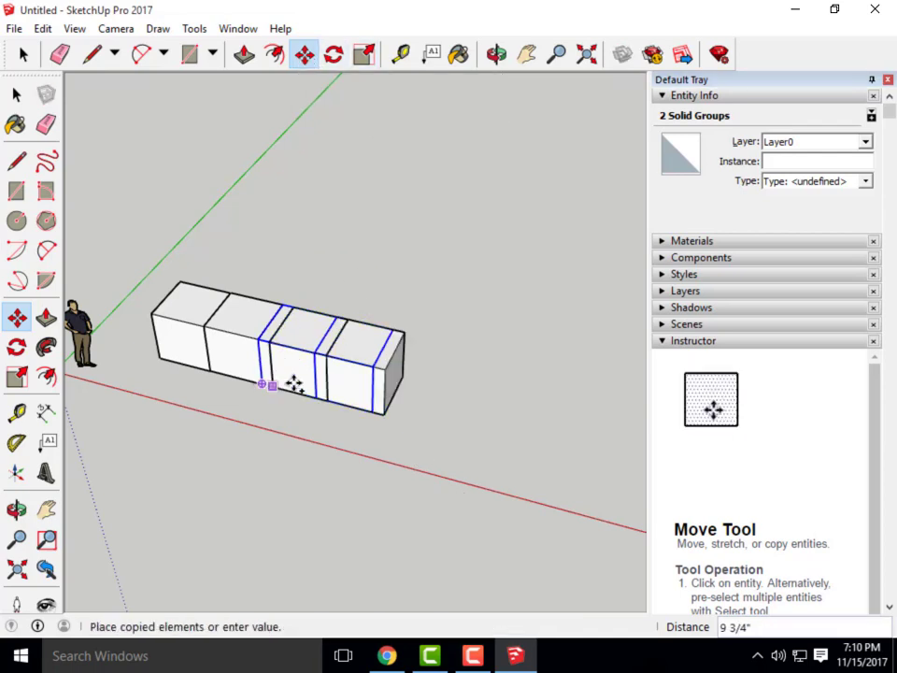
left_click(371, 414)
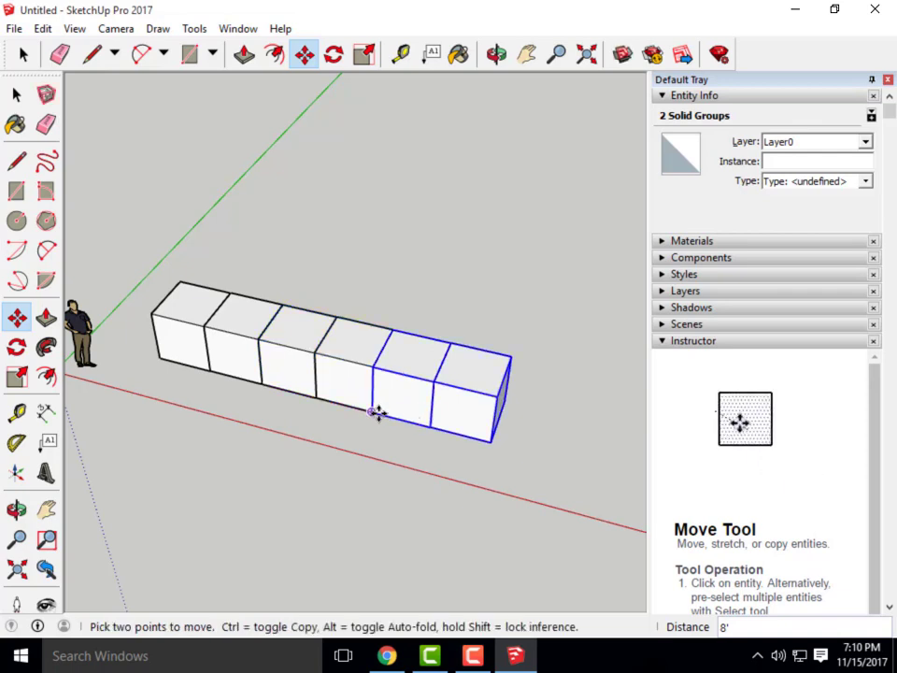
left_click(370, 414)
key("ctrl")
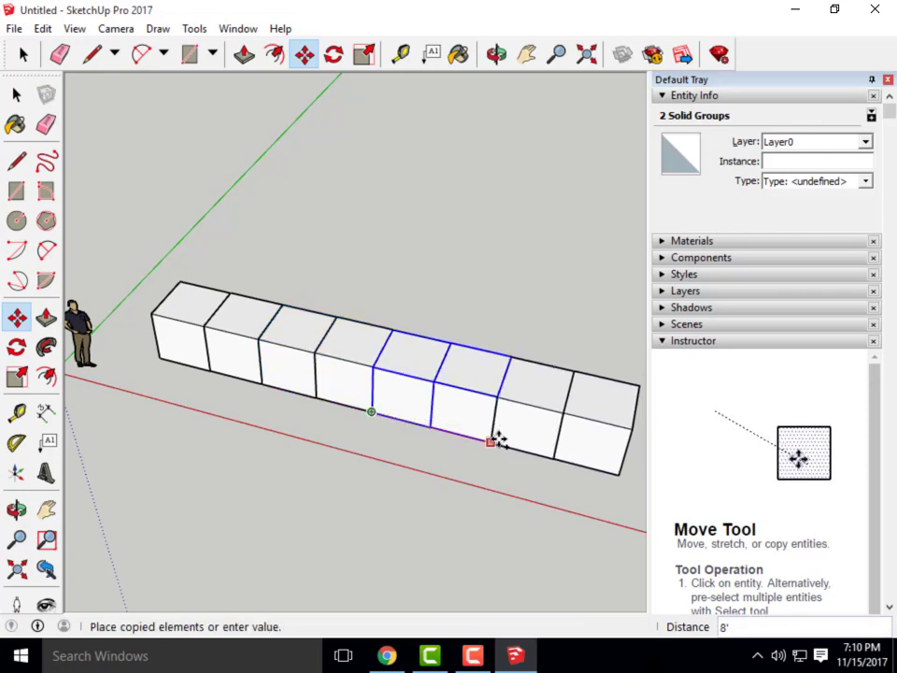
left_click(491, 435)
left_click(16, 94)
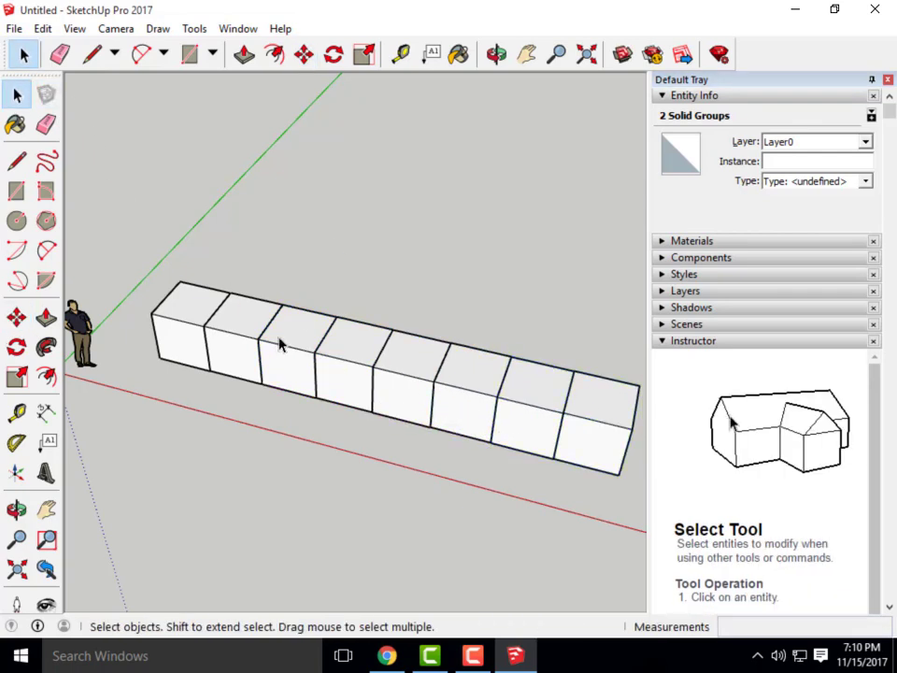
scroll(271, 337, "down", 3)
middle_click_drag(447, 395, 388, 394)
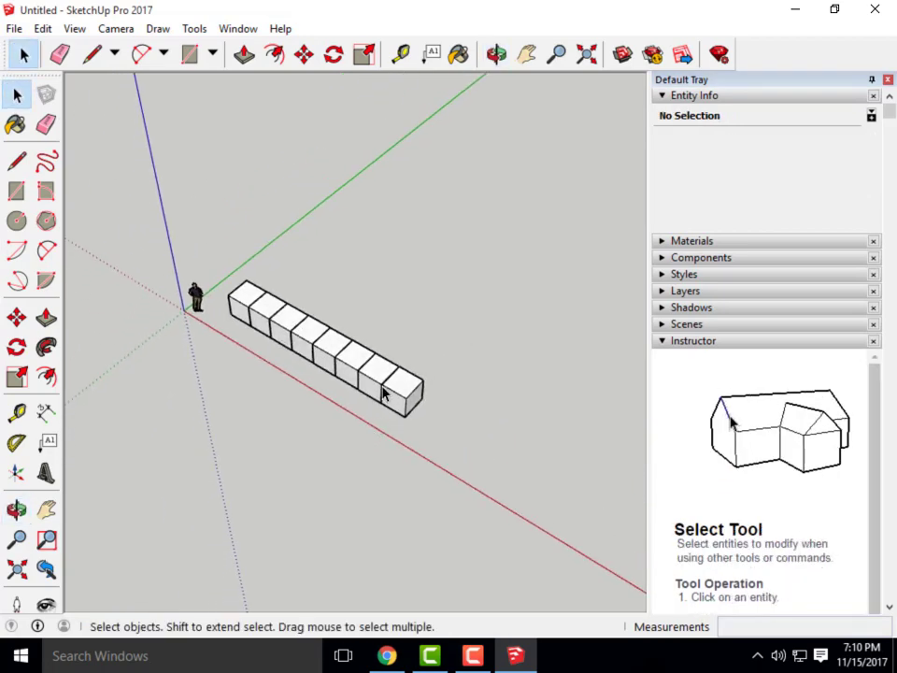
scroll(336, 423, "up", 2)
left_click_drag(496, 497, 186, 204)
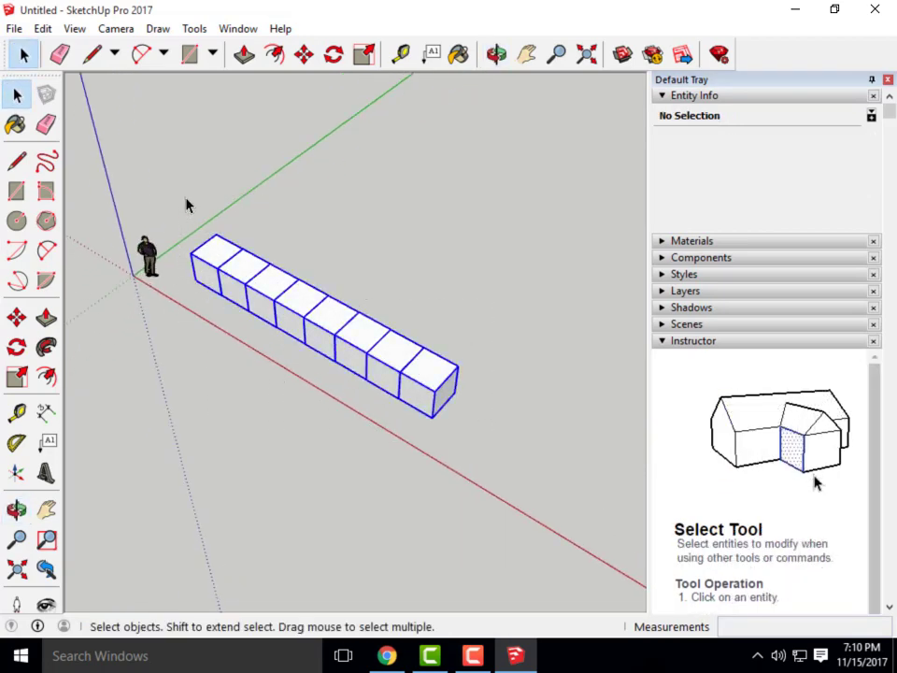
middle_click_drag(494, 438, 376, 451)
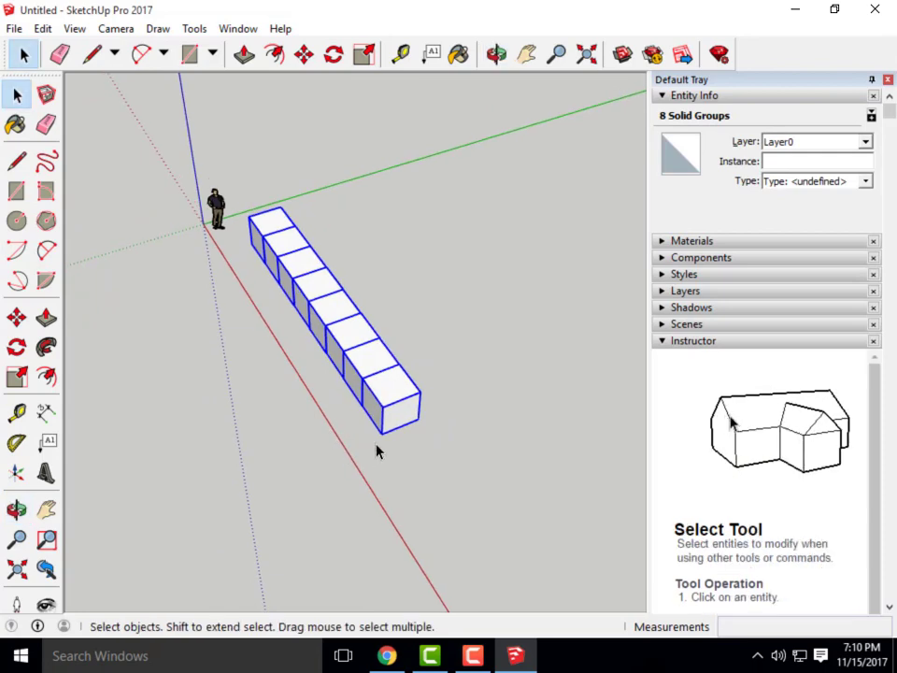
middle_click_drag(465, 440, 384, 479)
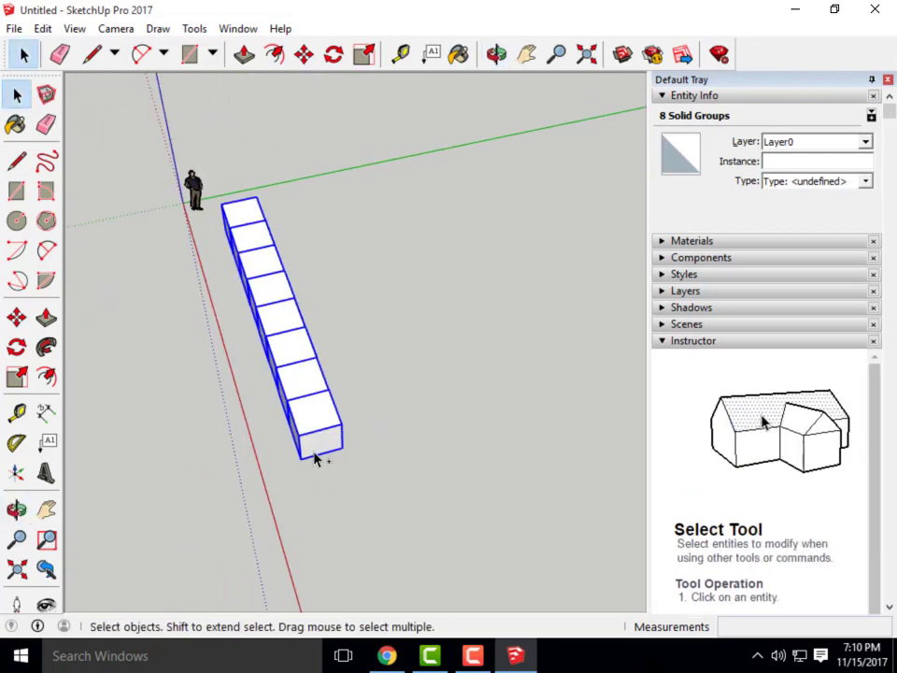
left_click(303, 53)
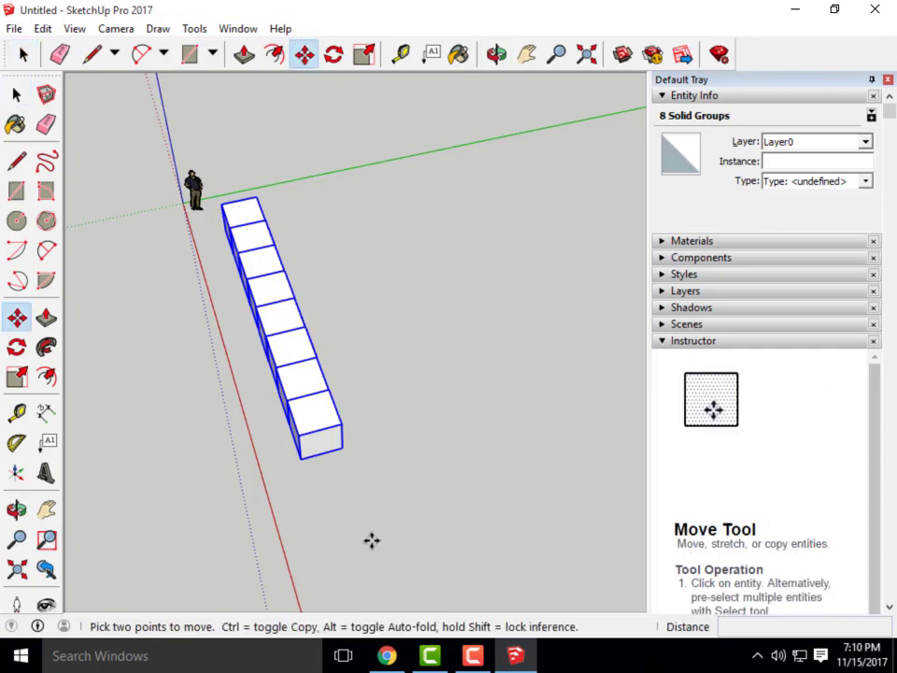
left_click(300, 457)
key("ctrl")
left_click(342, 453)
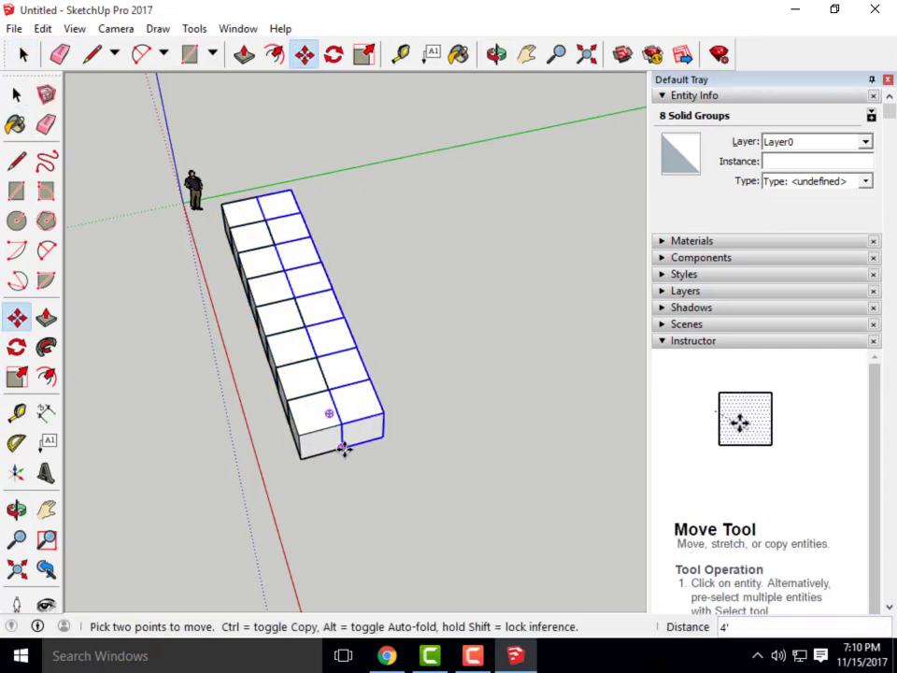
left_click(342, 447)
key("ctrl")
left_click(382, 439)
left_click(385, 440)
key("ctrl")
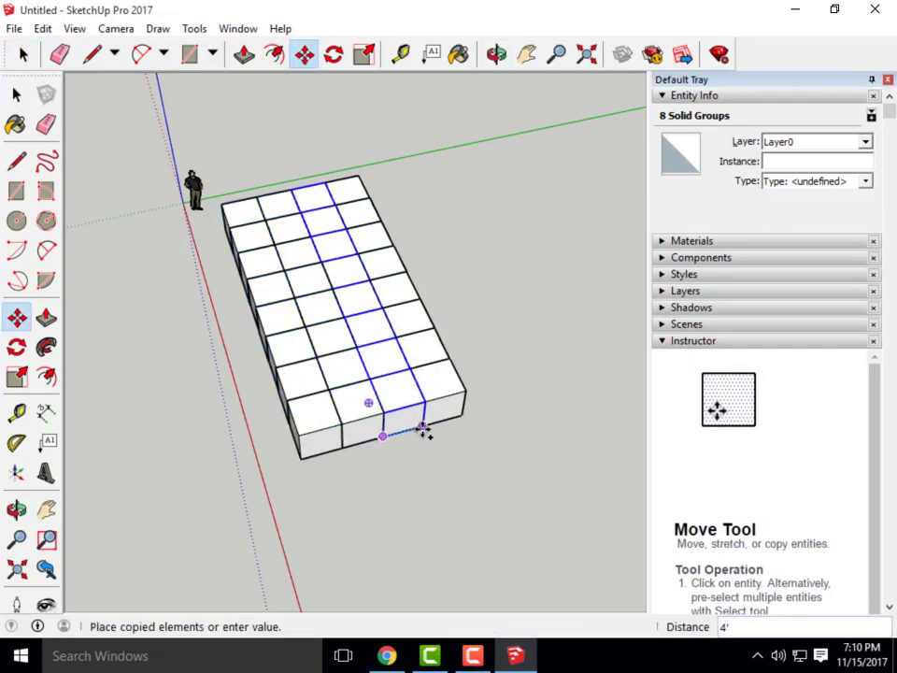
left_click(423, 428)
left_click(24, 54)
left_click_drag(471, 471, 238, 167)
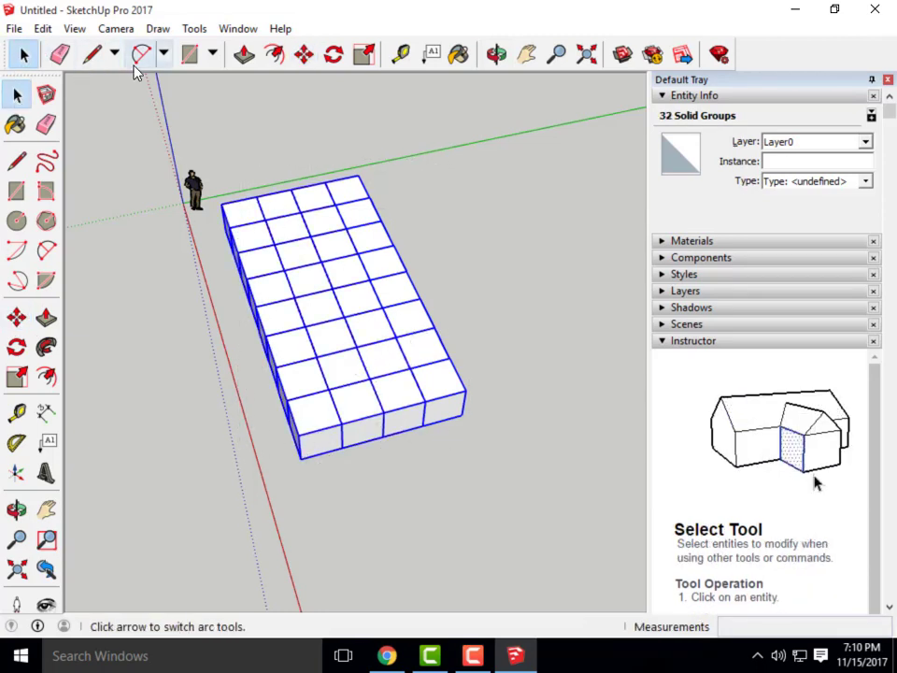
left_click(303, 54)
left_click(304, 459)
key("ctrl")
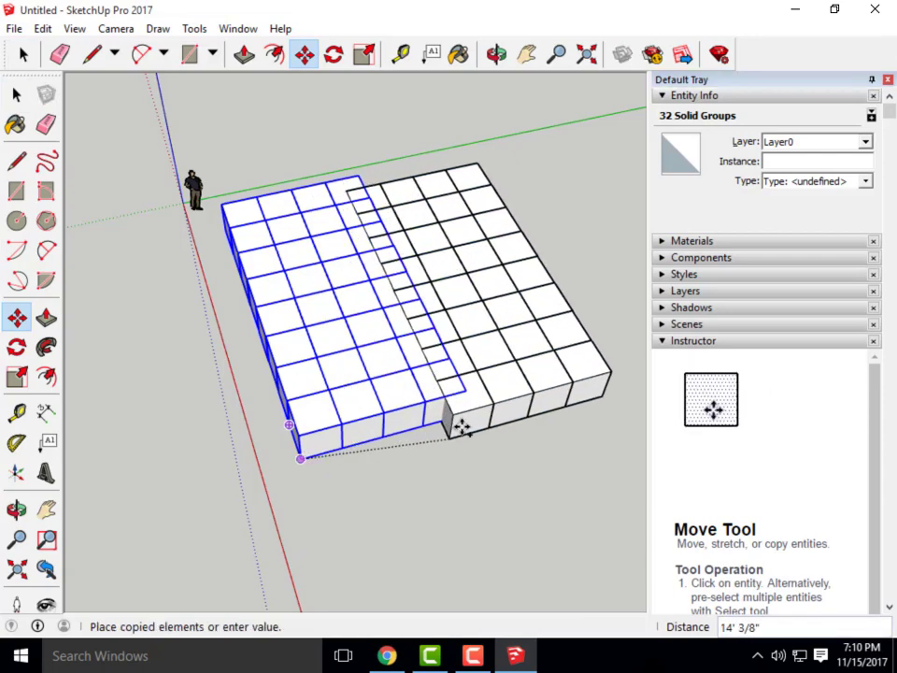
left_click(466, 413)
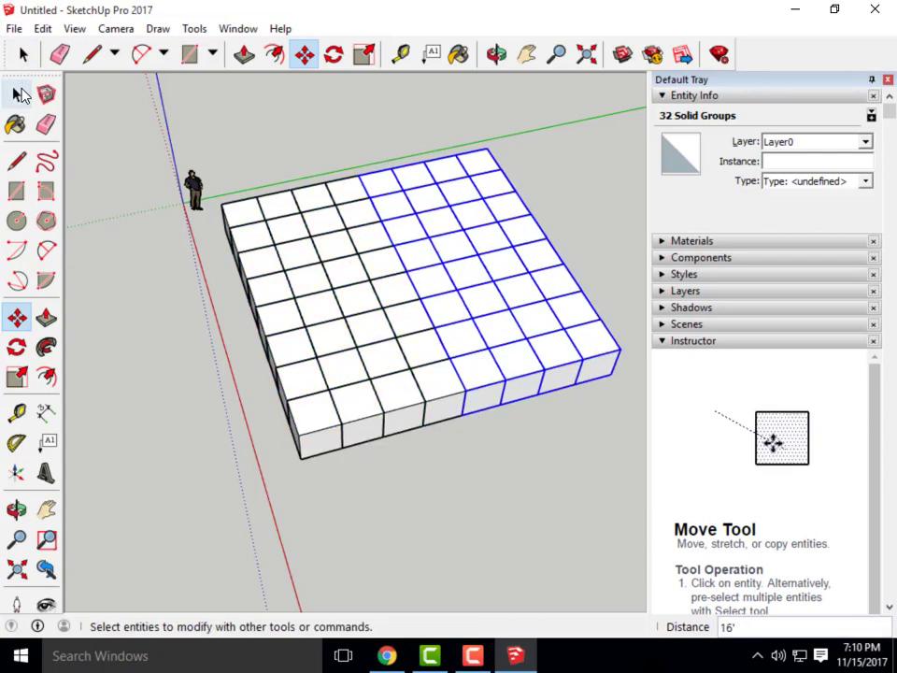
left_click(18, 94)
middle_click_drag(213, 319, 525, 351)
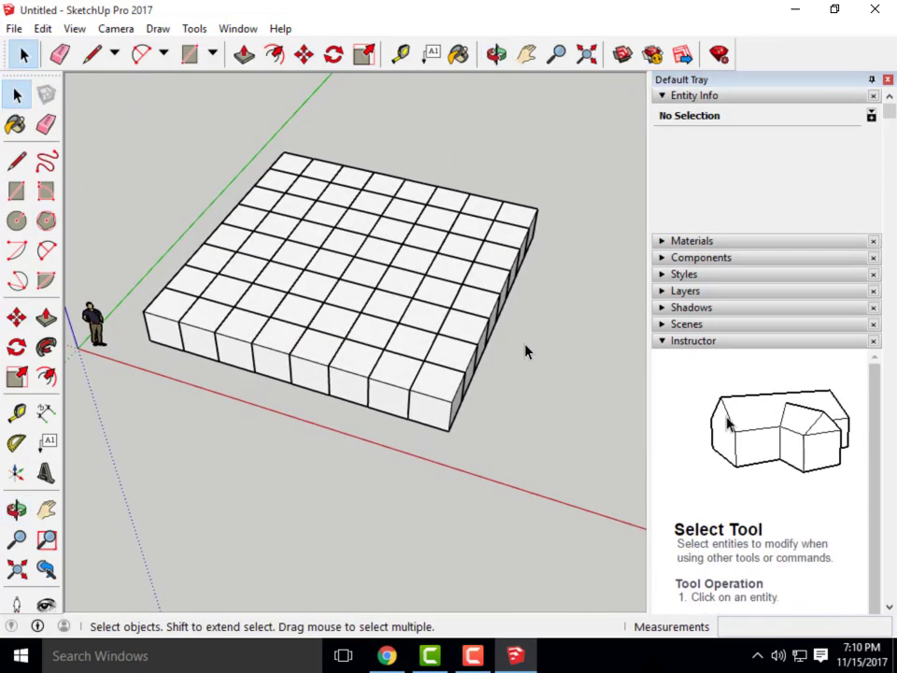
left_click(387, 656)
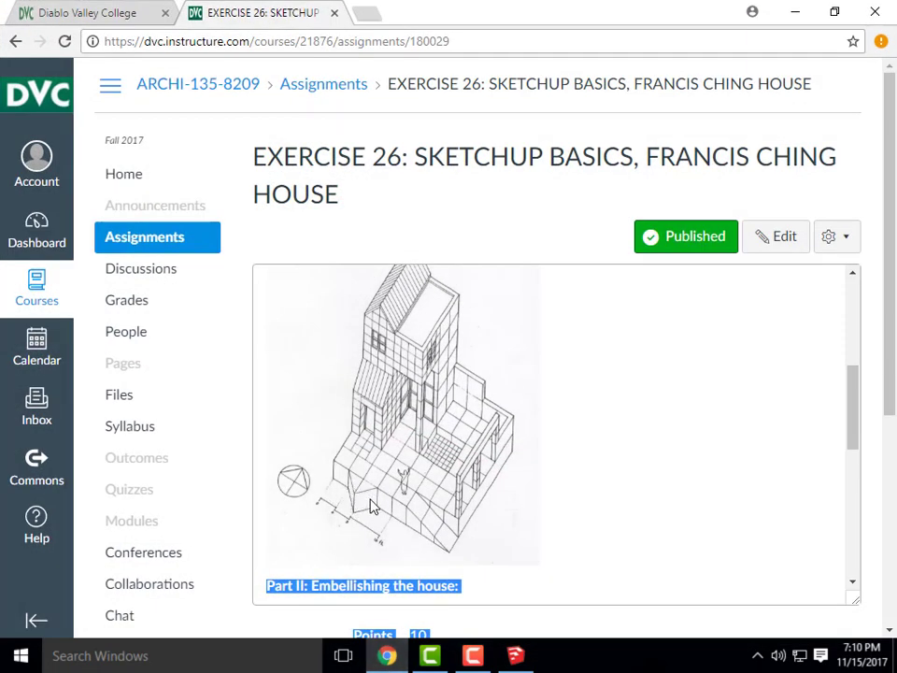
left_click(795, 11)
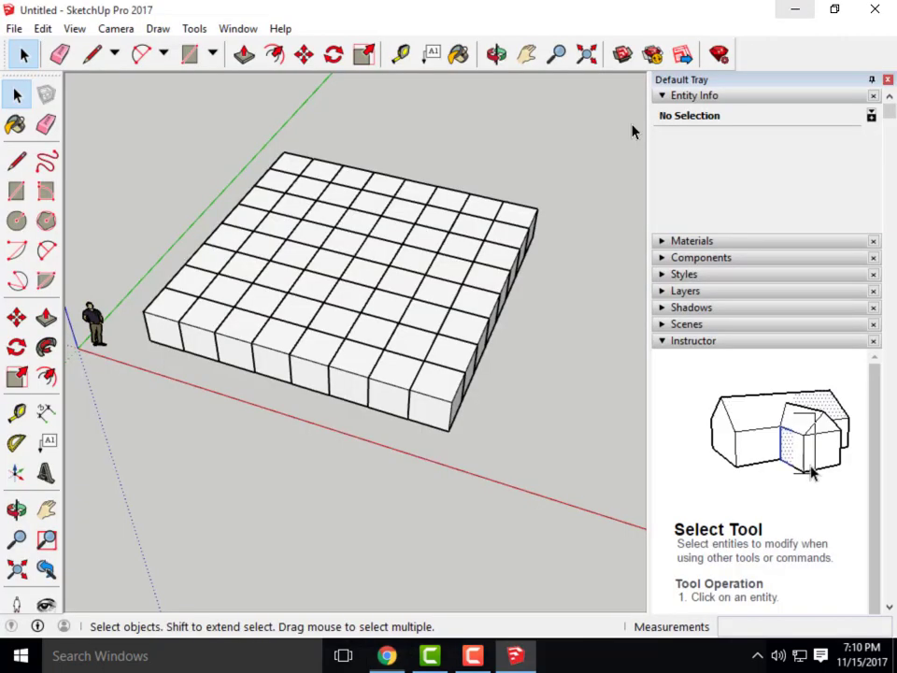
Select two adjacent front cubes and Ctrl-move a copy out in front of the grid
mouse_move(224, 344)
middle_mouse_down()
mouse_move(298, 409)
mouse_move(547, 500)
middle_mouse_up()
scroll(300, 366, "up", 3)
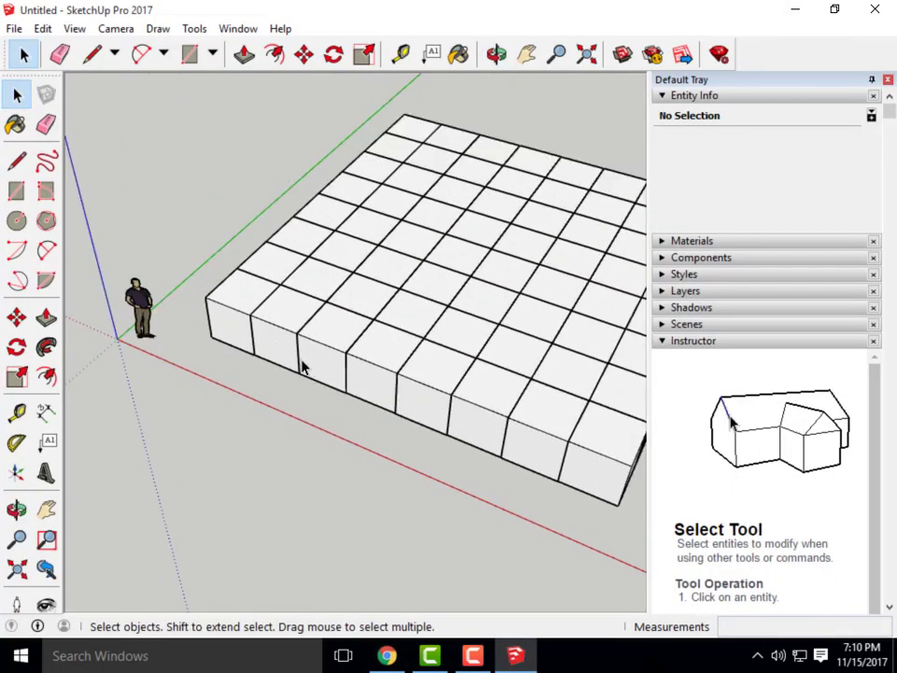
left_click(281, 334, "shift")
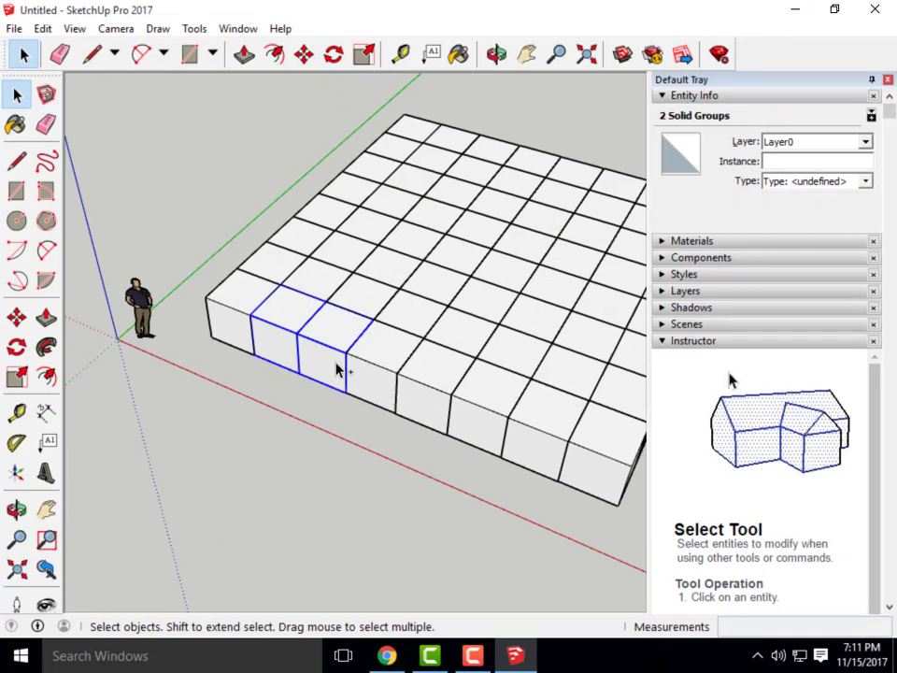
left_click(303, 54)
left_click(346, 393)
key("ctrl")
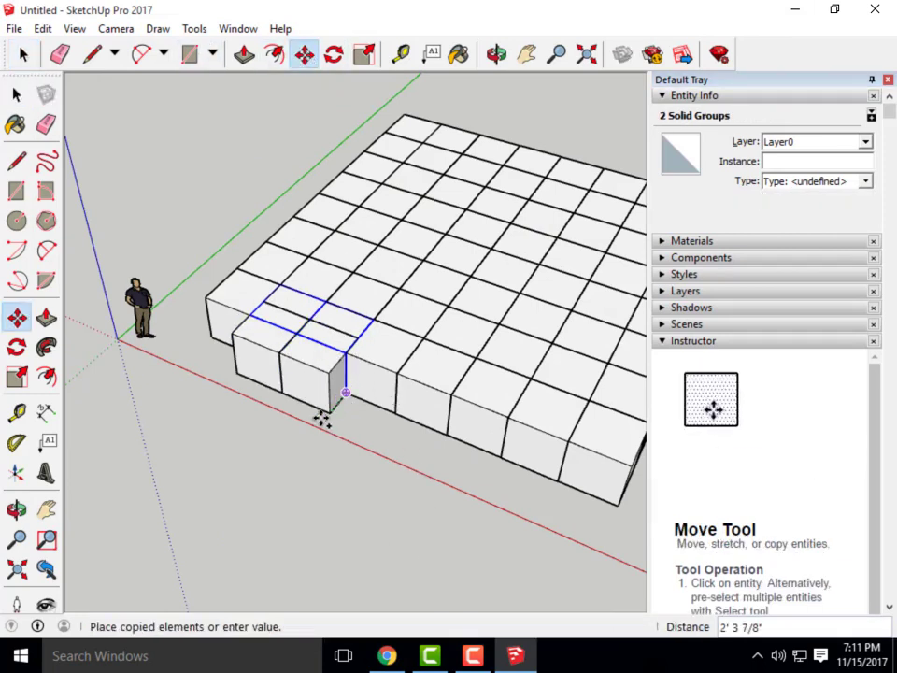
left_click(278, 475)
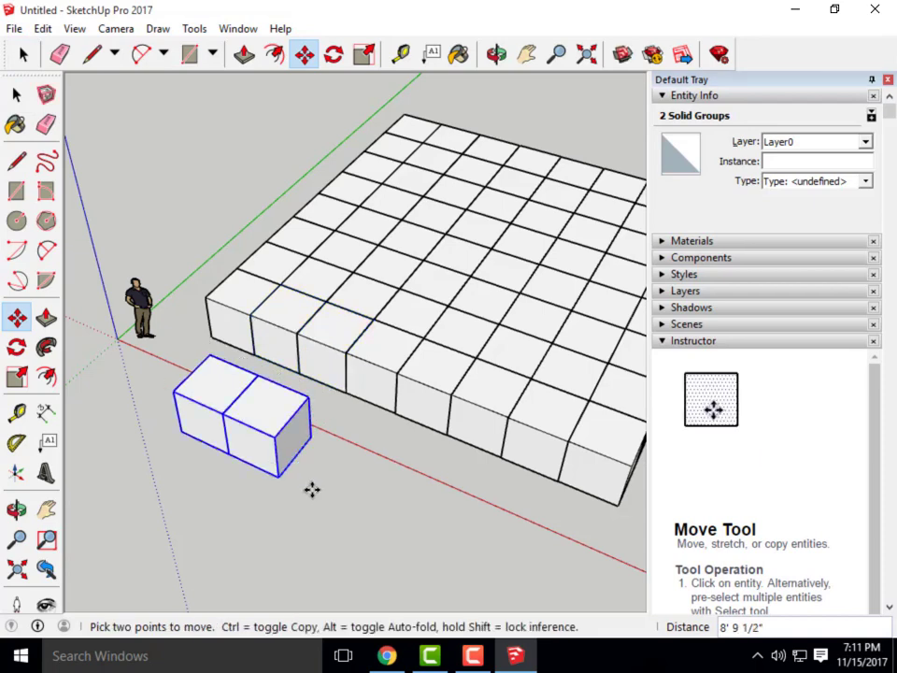
Snap the copied pair against the grid's front edge, then clear the selection
left_click(312, 438)
scroll(345, 393, "up", 6)
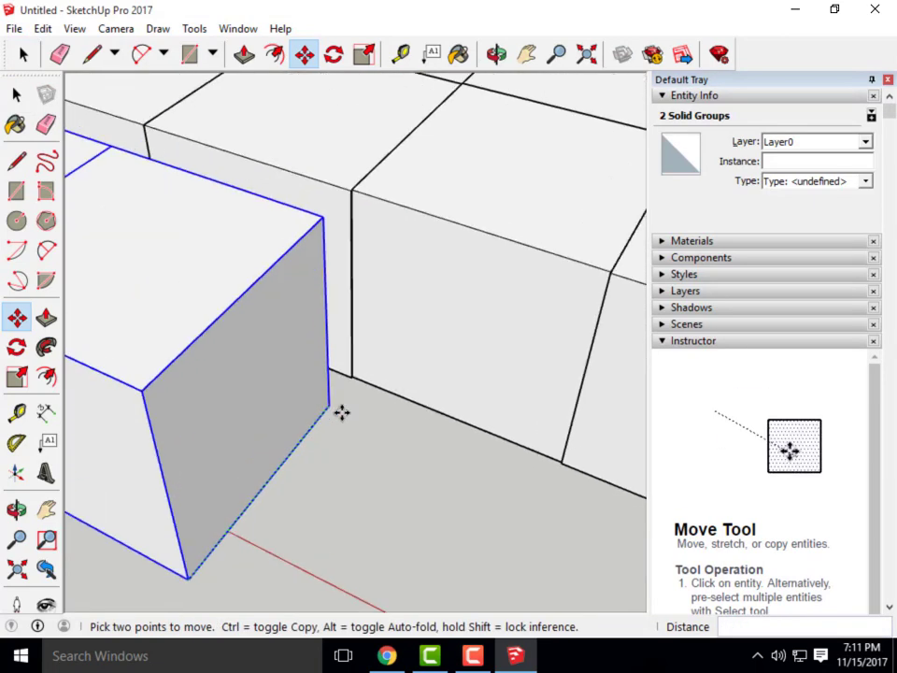
scroll(341, 412, "up", 3)
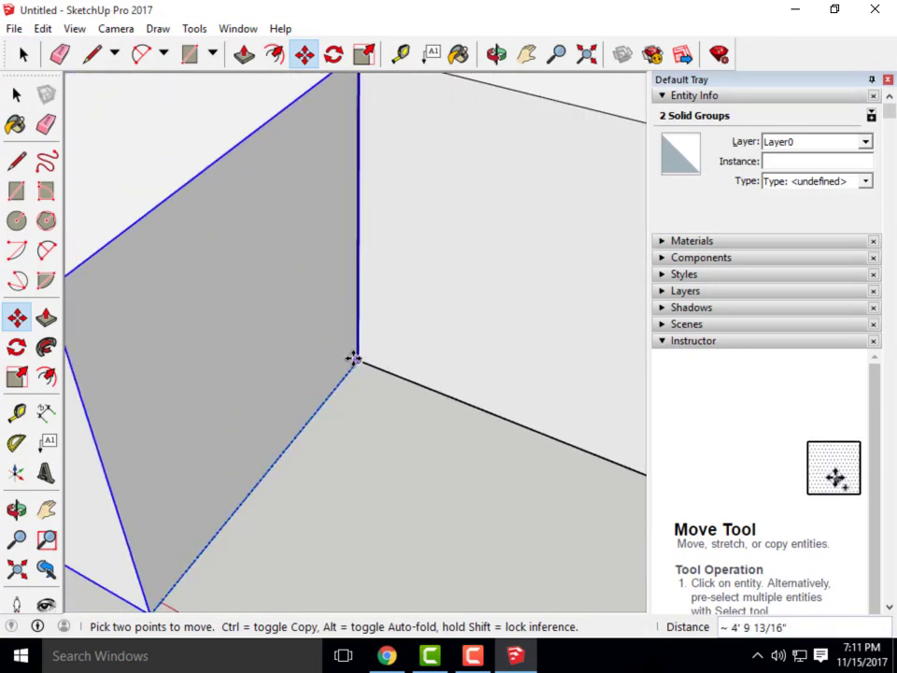
left_click(353, 358)
scroll(358, 444, "down", 3)
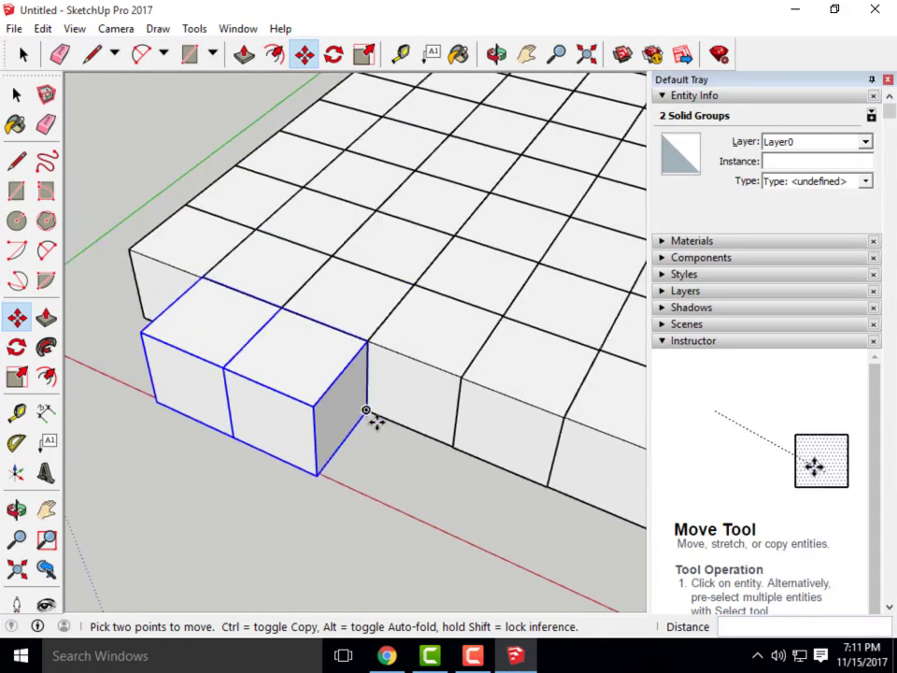
scroll(367, 412, "down", 3)
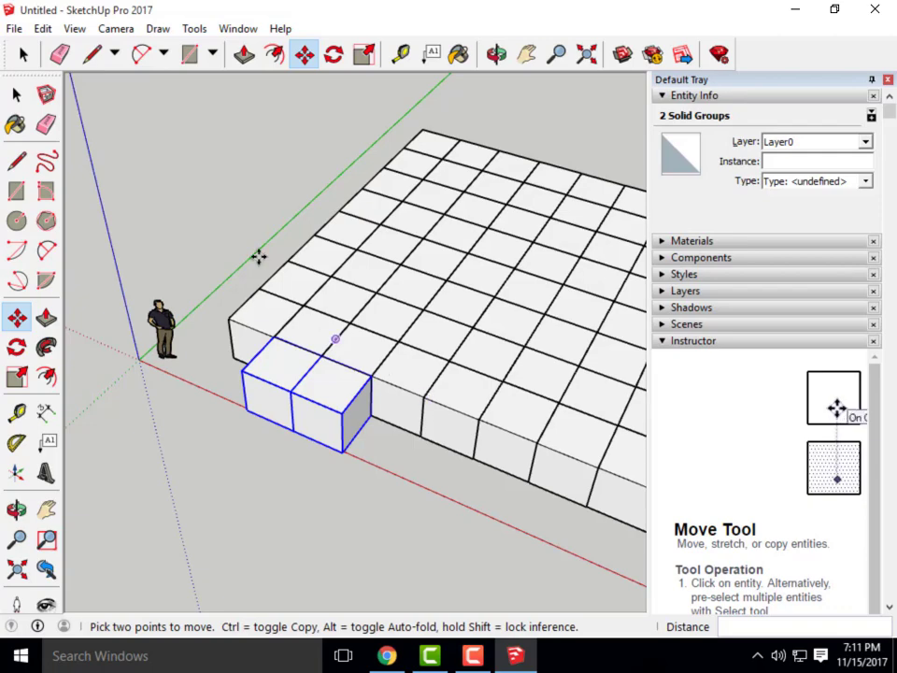
left_click(17, 94)
left_click(263, 512)
middle_click_drag(271, 510, 304, 560)
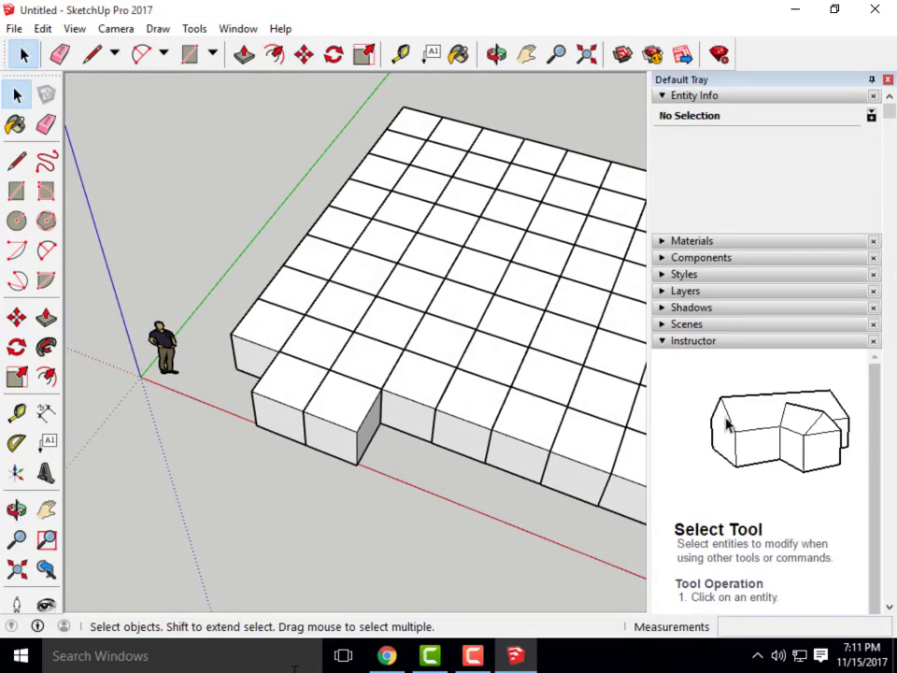
left_click(394, 658)
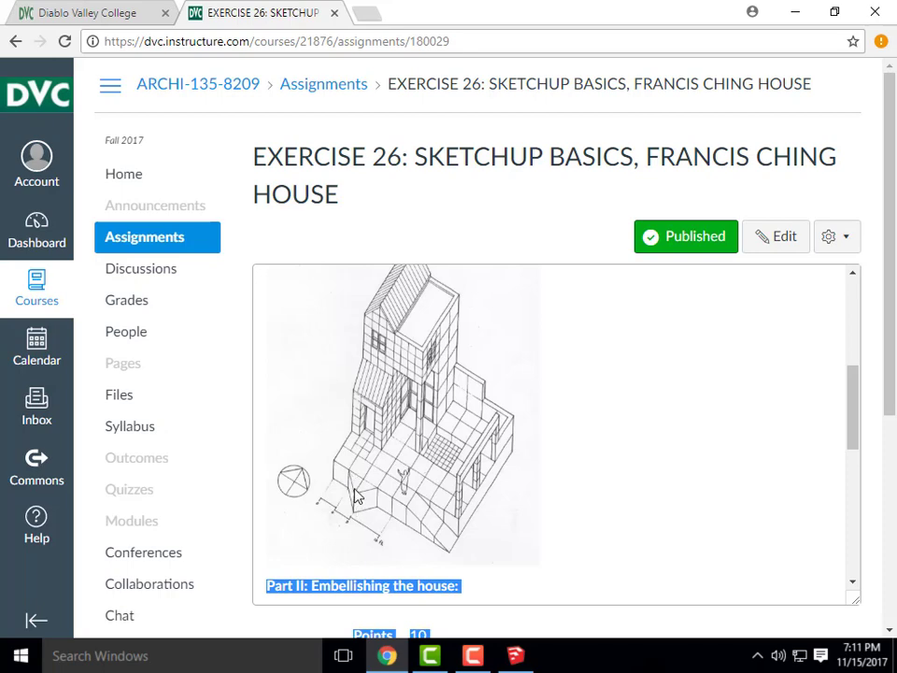
left_click(795, 13)
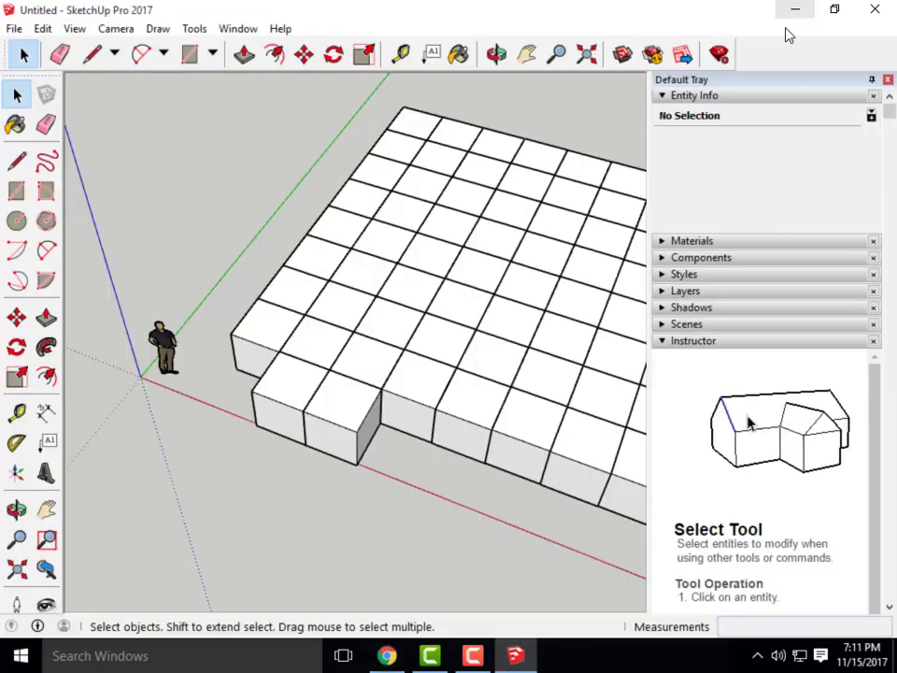
Draw a V of lines from the back-left corner to the shared front corner, then to the back-right corner
left_click(91, 56)
scroll(291, 434, "up", 3)
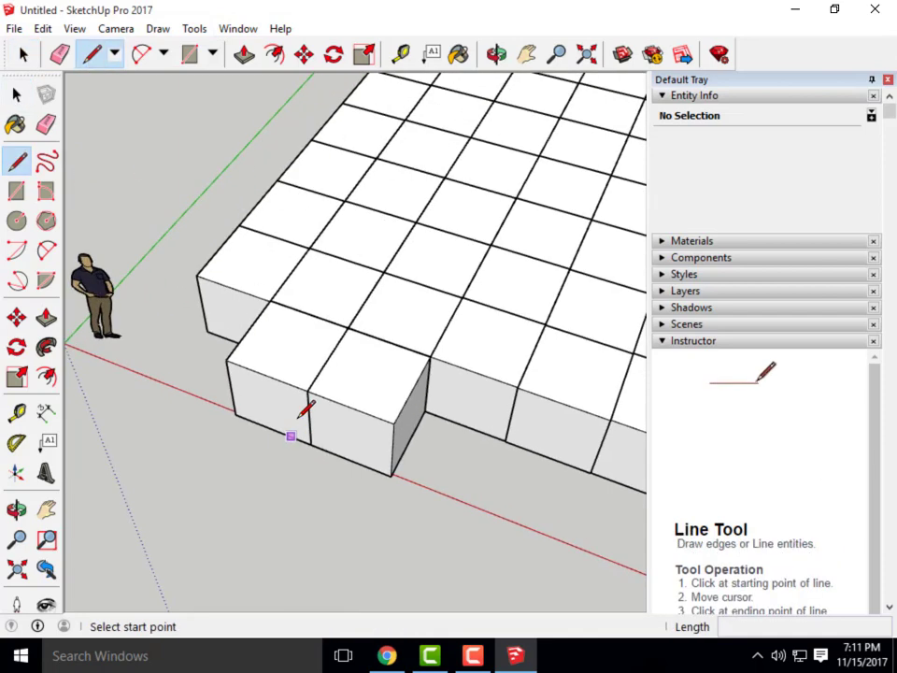
left_click(270, 300)
left_click(308, 391)
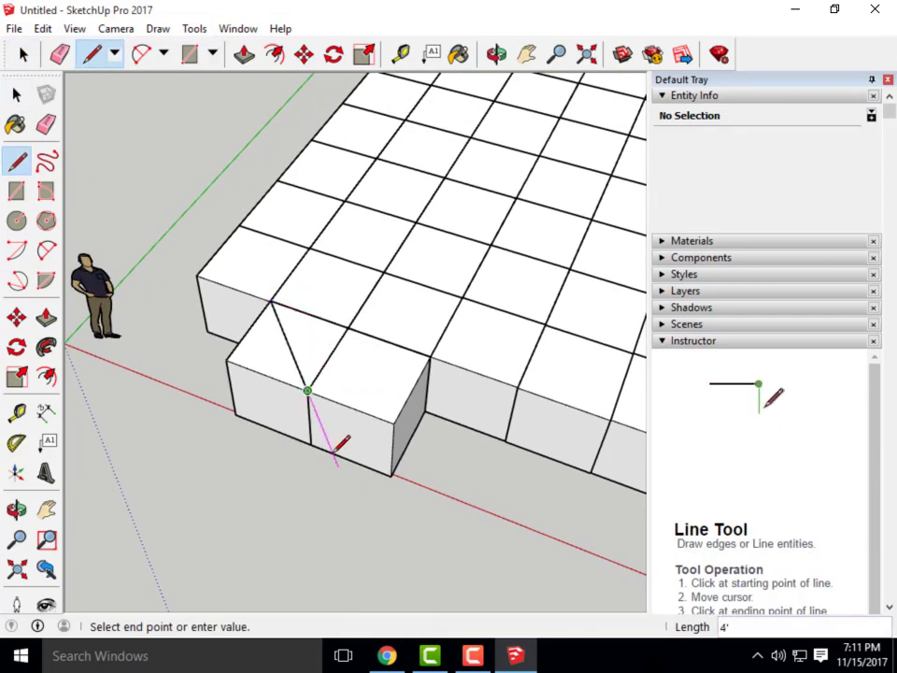
left_click(430, 355)
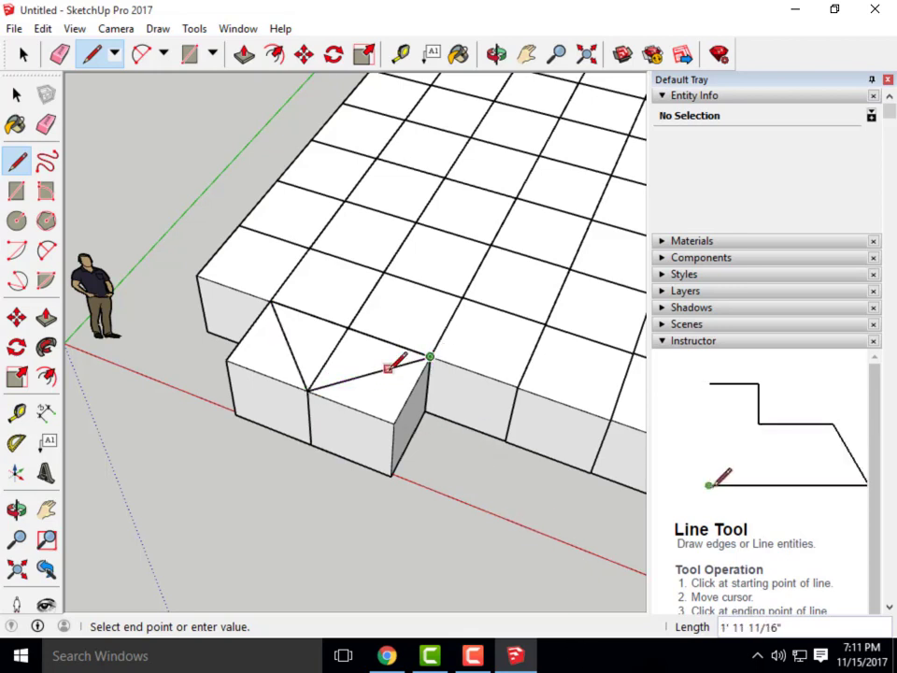
key("Escape")
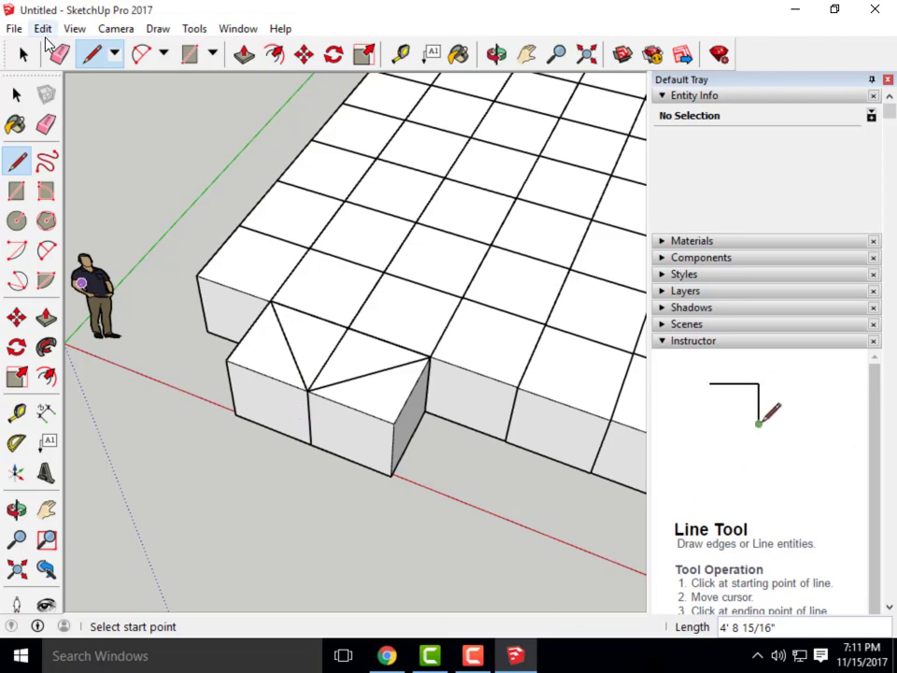
left_click(16, 95)
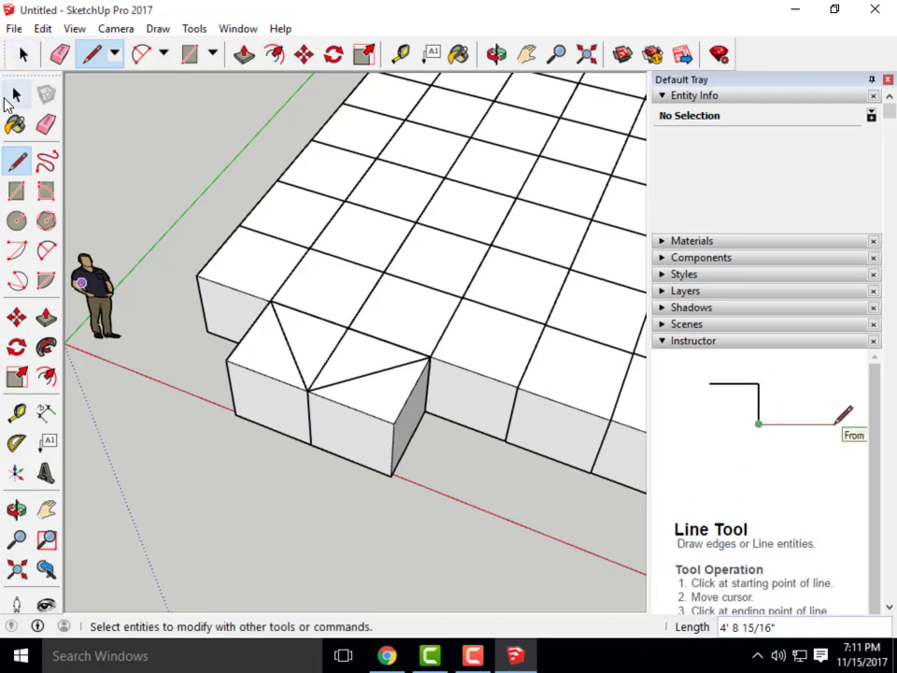
Select the right front cube group and explode it into loose geometry
left_click(373, 421)
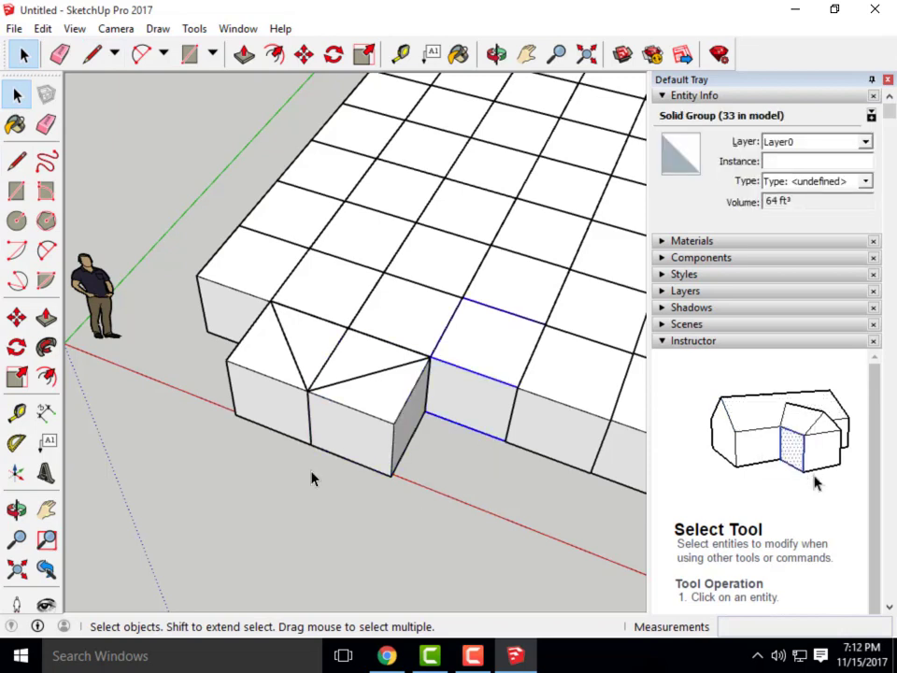
scroll(313, 479, "up", 3)
left_click(291, 400)
left_click(379, 428)
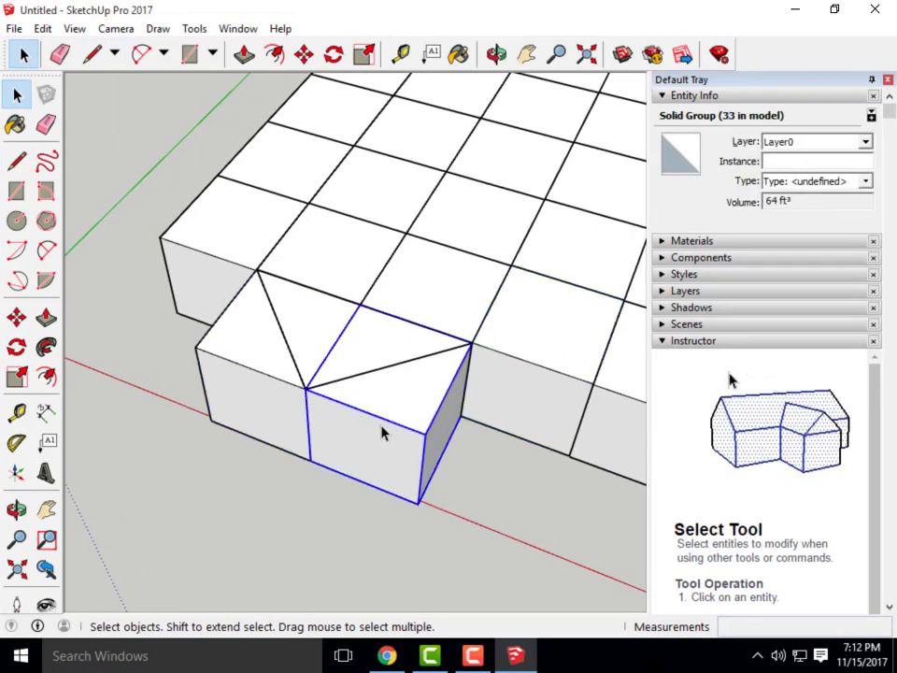
left_click(287, 385)
left_click(394, 367)
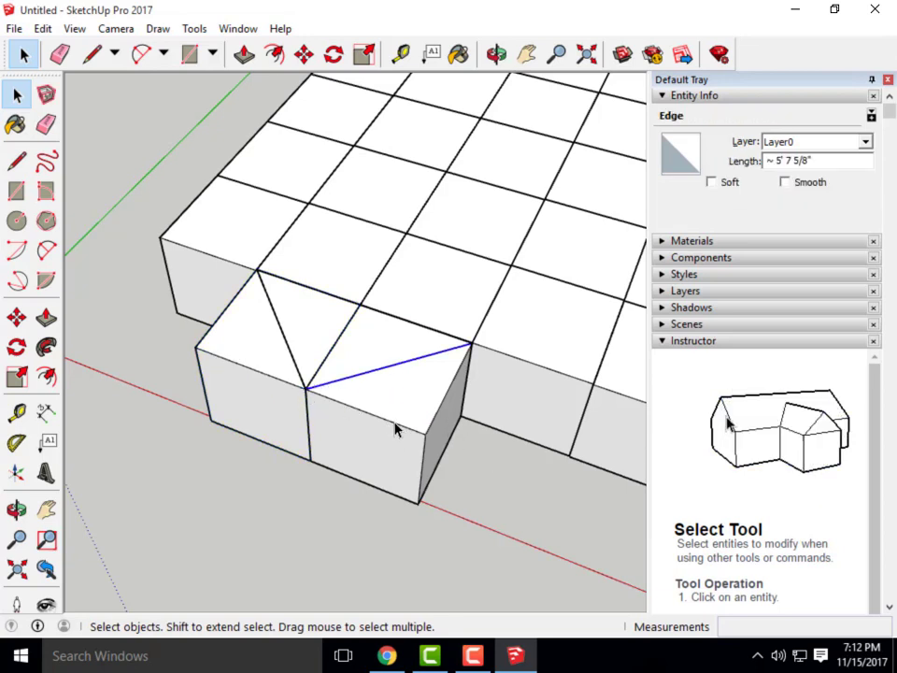
left_click(363, 423)
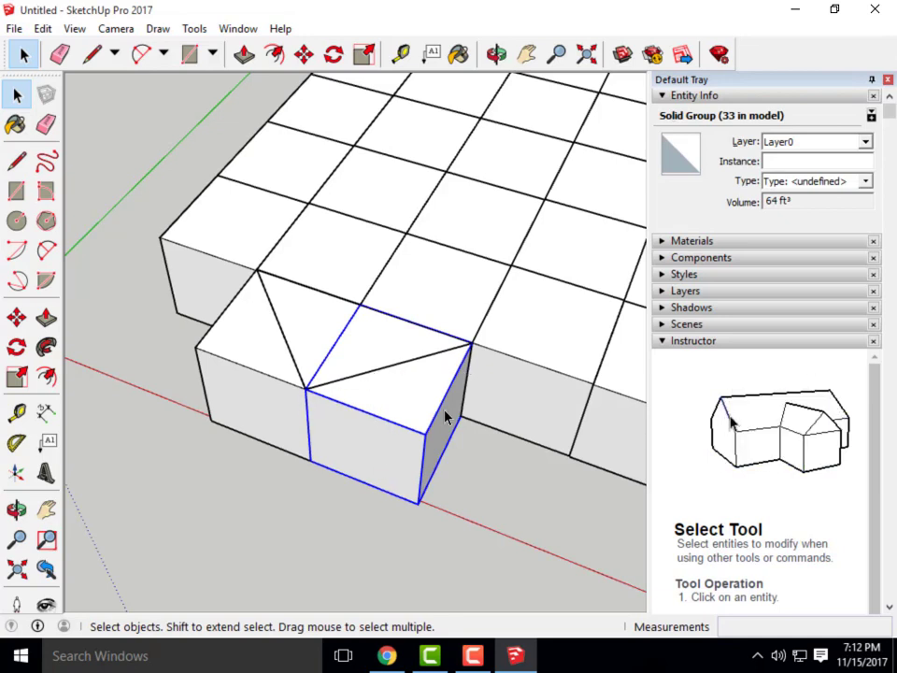
right_click(395, 431)
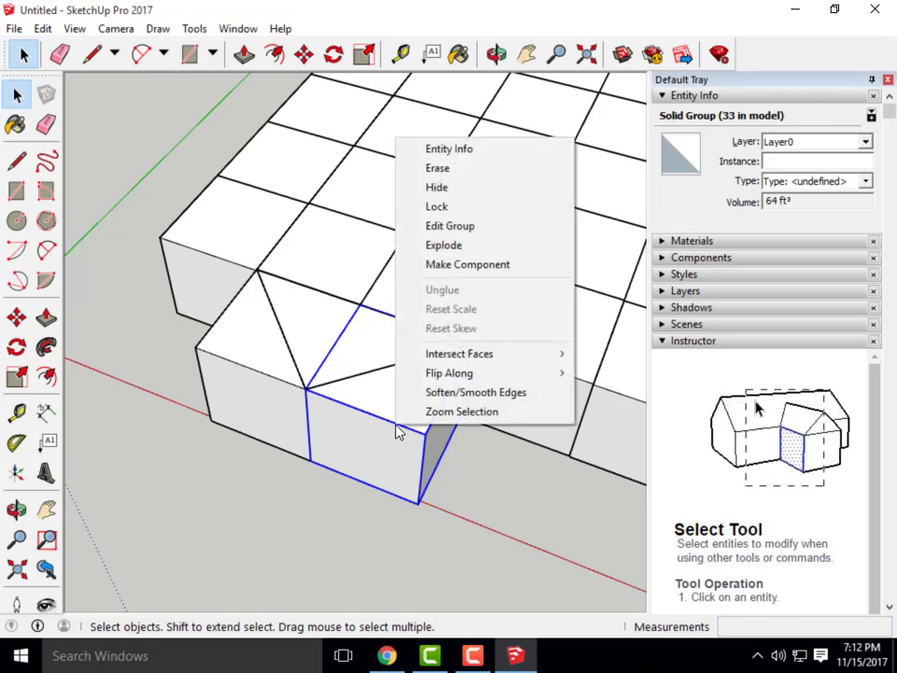
left_click(438, 246)
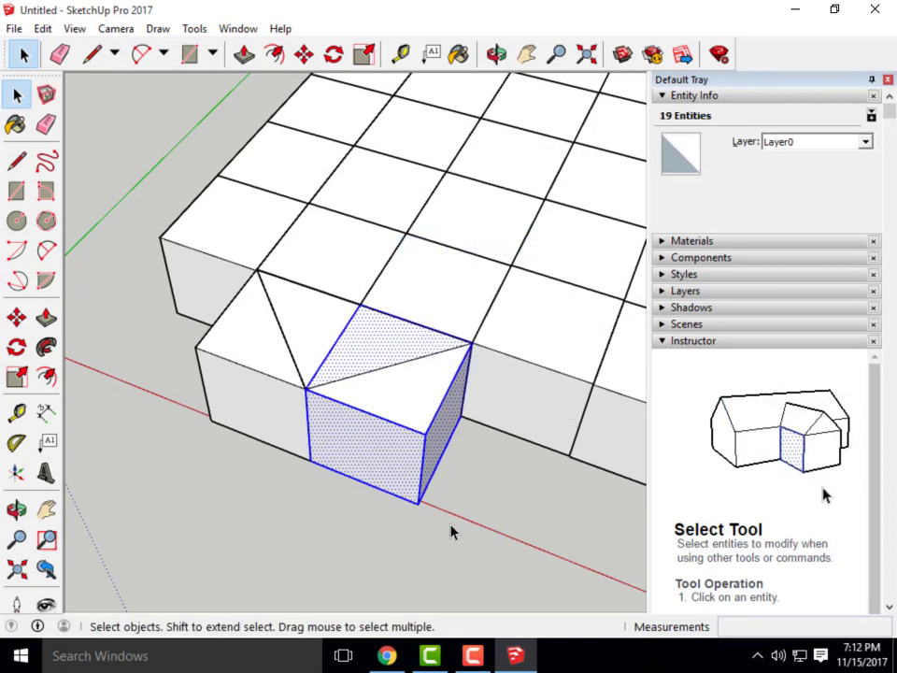
Check the back and front triangular faces of the split top, then orbit to view the cut
left_click(356, 540)
left_click(410, 357)
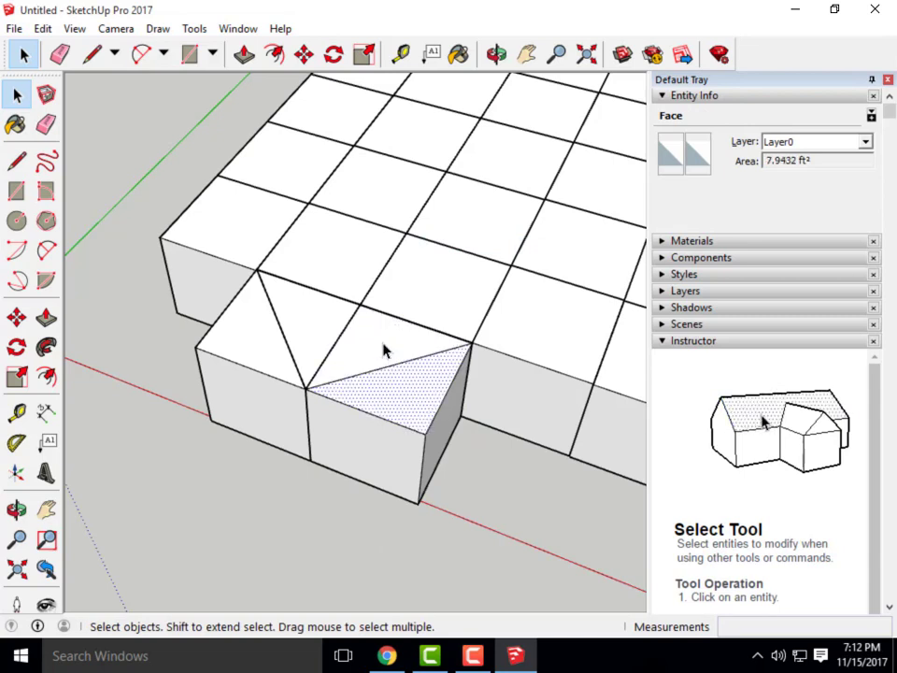
left_click(385, 351)
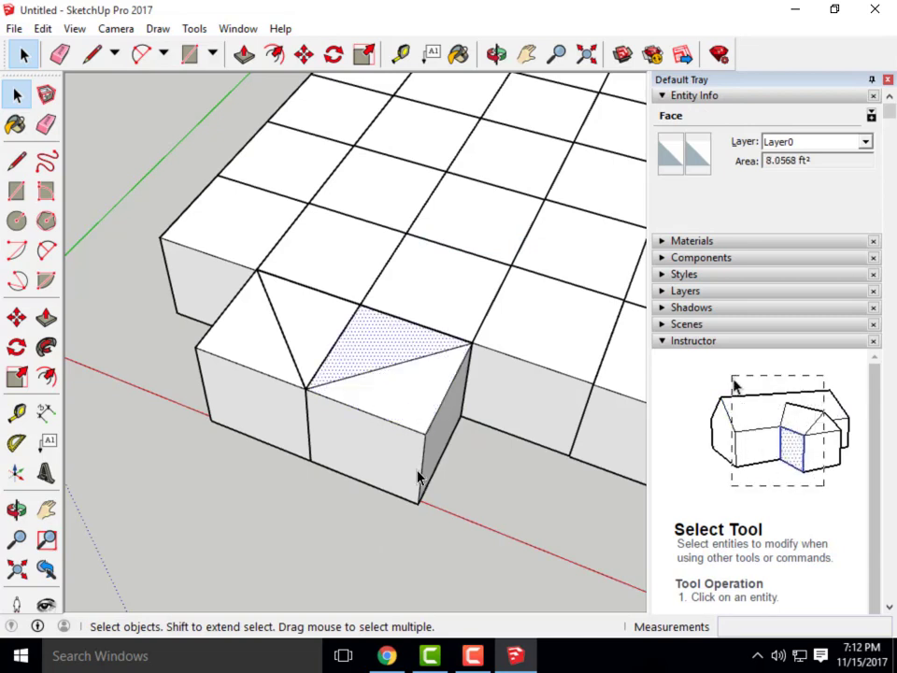
left_click(408, 405)
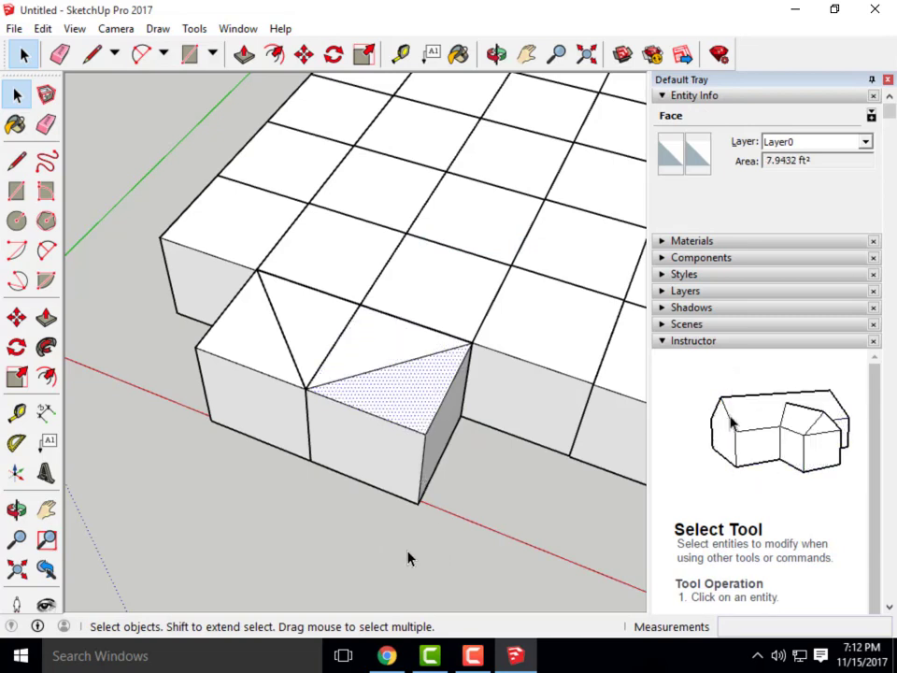
scroll(276, 505, "down", 3)
middle_click_drag(295, 545, 307, 455)
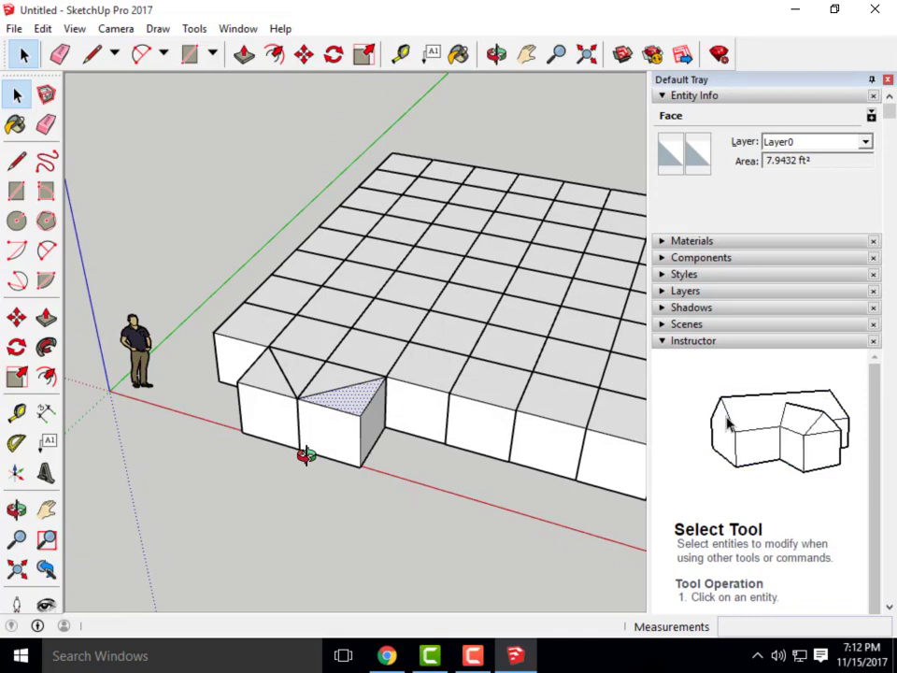
Inspect the diagonal top edge, the front top and corner edge lengths, and the front face area
left_click(320, 482)
scroll(360, 415, "up", 3)
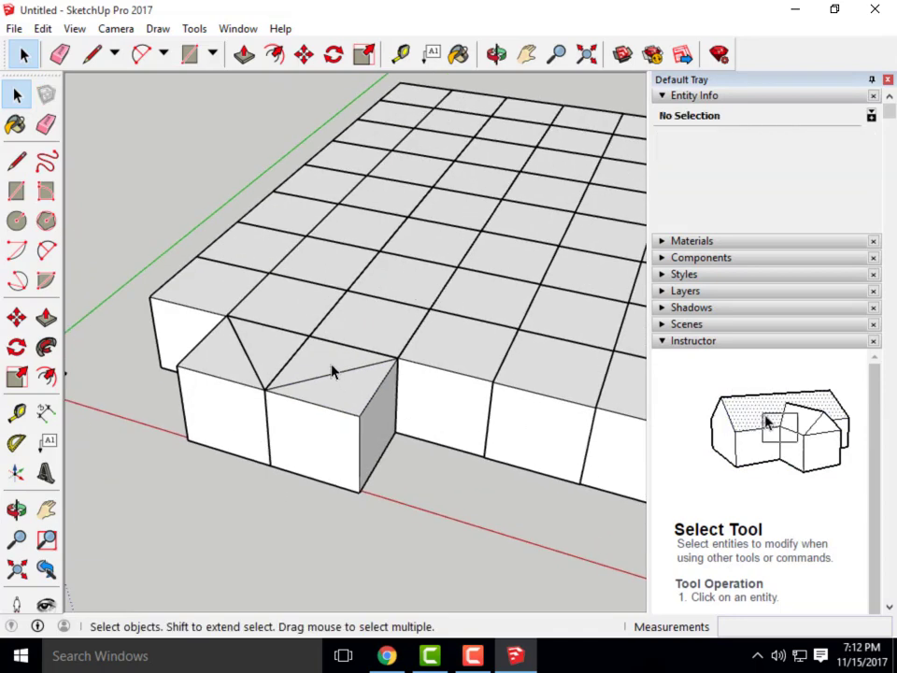
left_click(334, 373)
left_click(307, 402)
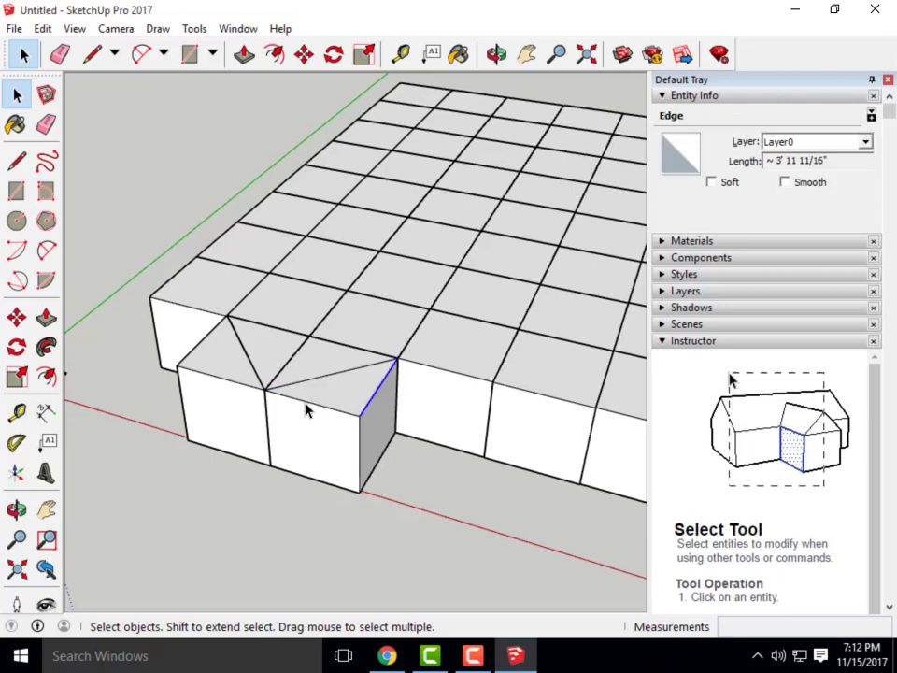
left_click(320, 479)
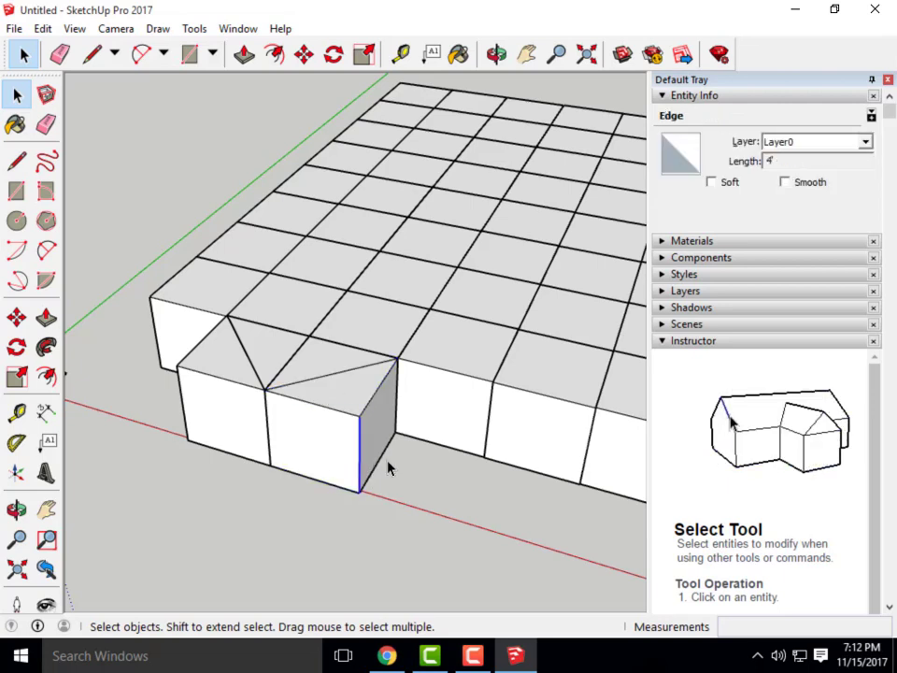
left_click(294, 443)
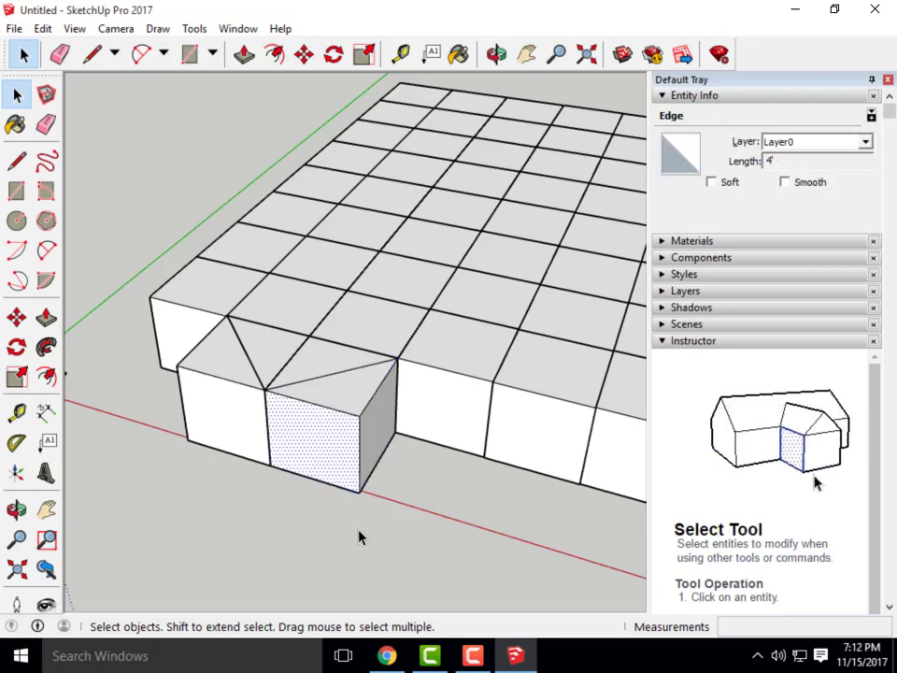
scroll(359, 533, "up", 2)
scroll(351, 521, "up", 1)
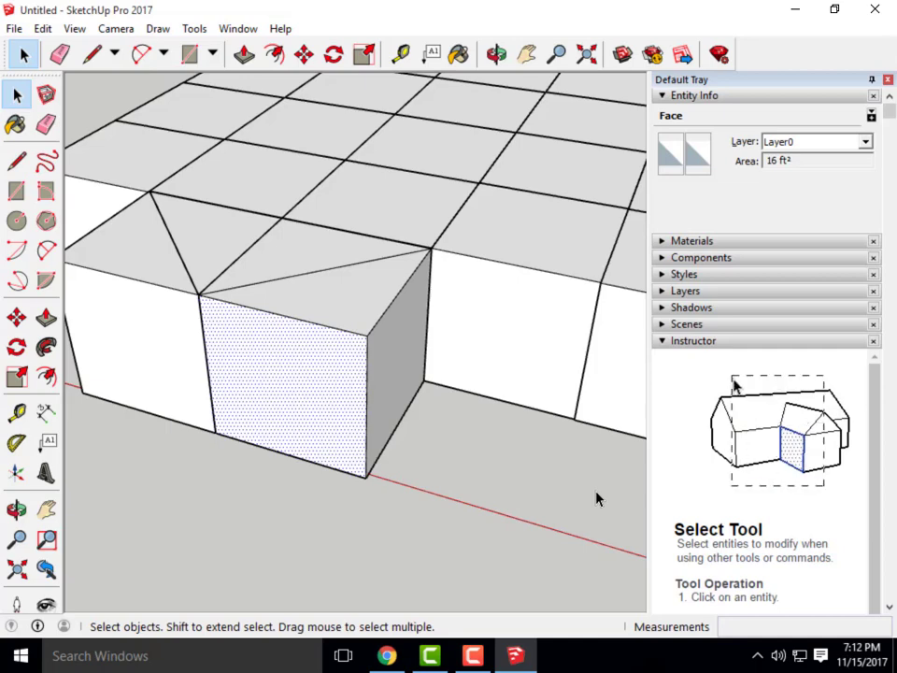
scroll(403, 416, "down", 5)
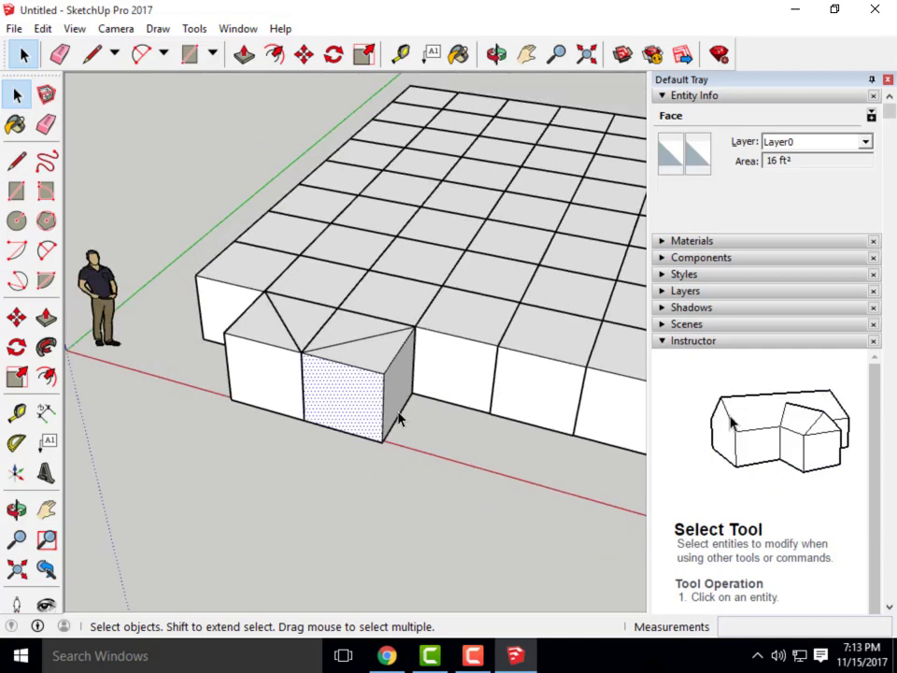
left_click(424, 426)
Explode the left front cube group, then select the right triangular top face
middle_click_drag(424, 427, 461, 536)
scroll(322, 423, "up", 2)
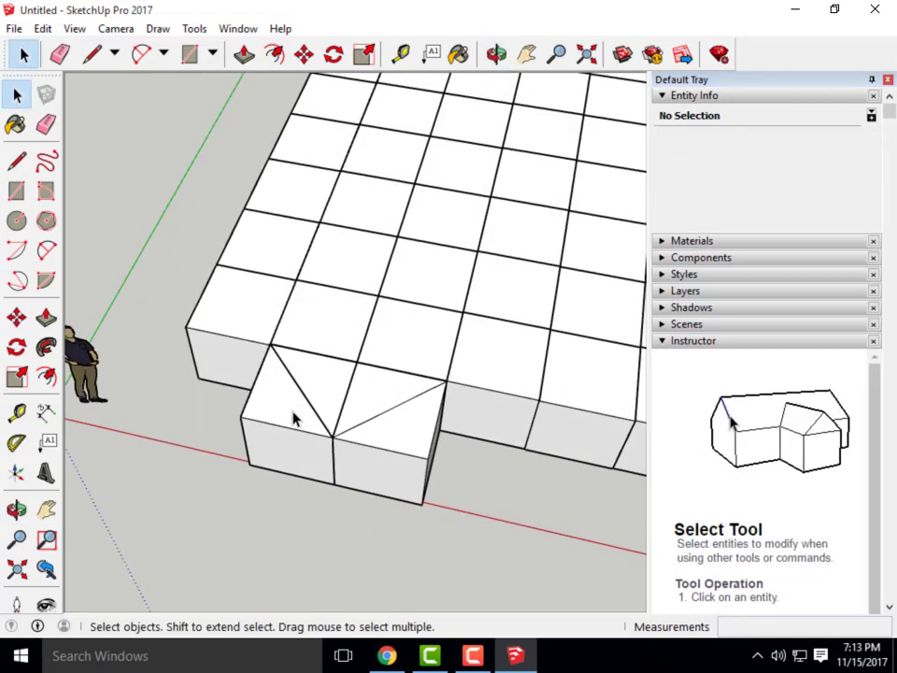
left_click(293, 418)
right_click(294, 423)
left_click(386, 244)
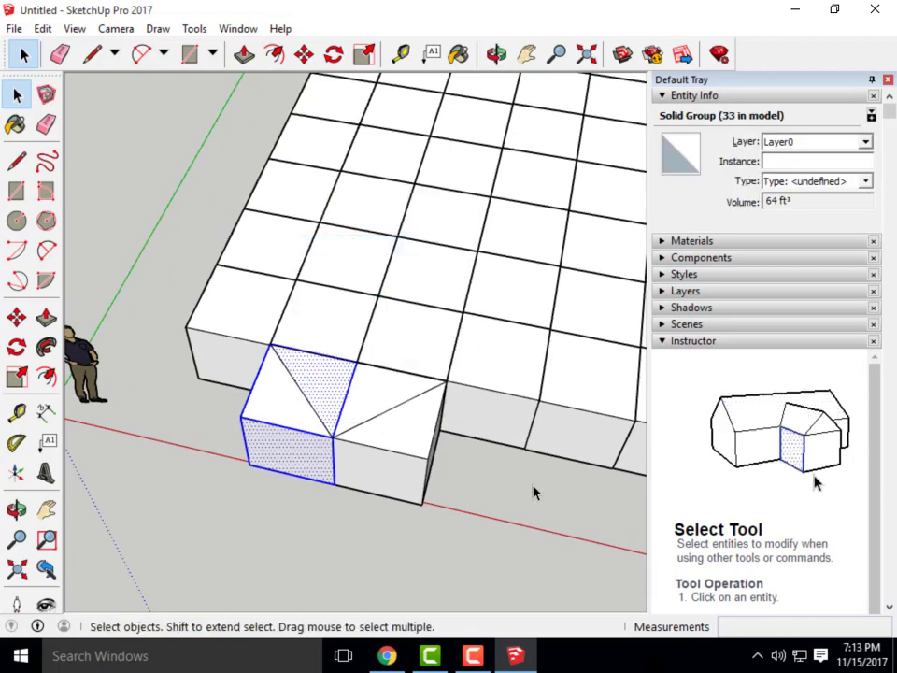
left_click(431, 505)
middle_click_drag(431, 504, 436, 391)
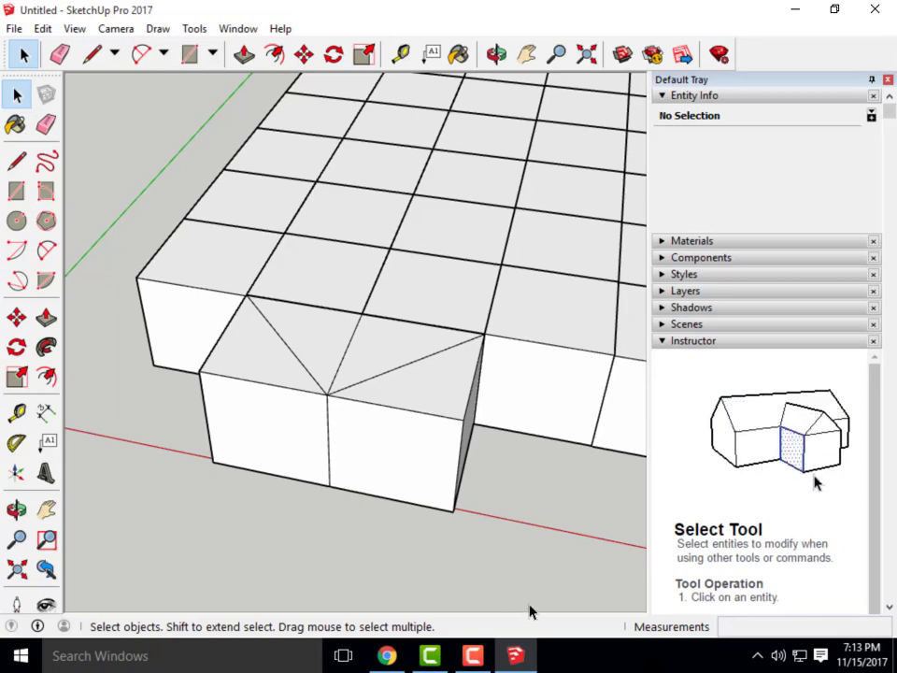
left_click(442, 396)
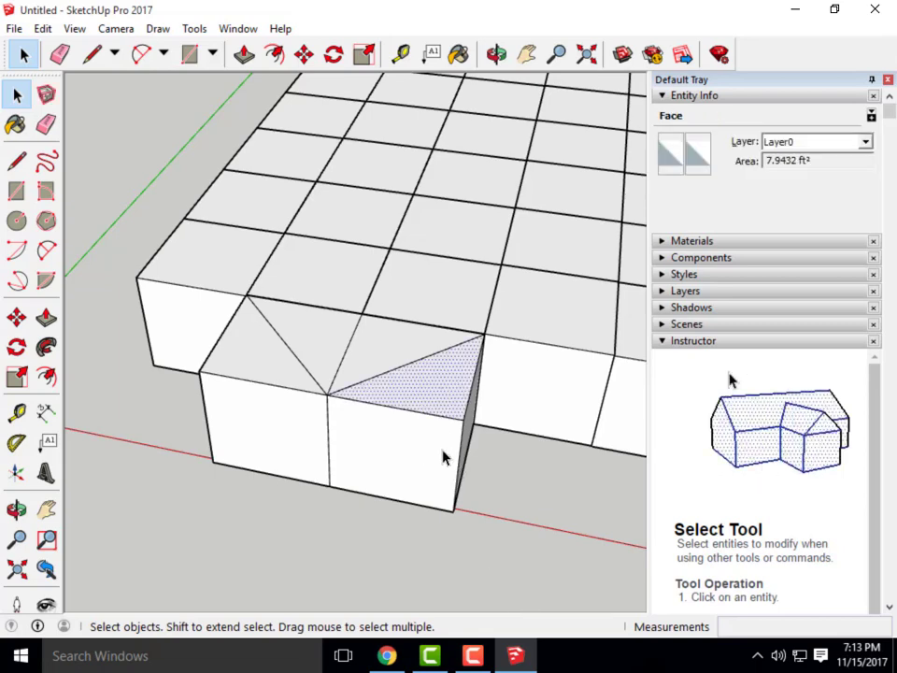
Delete both top triangles and the front, side and left end wall faces of the front cubes
key("Delete")
left_click(262, 367)
key("Delete")
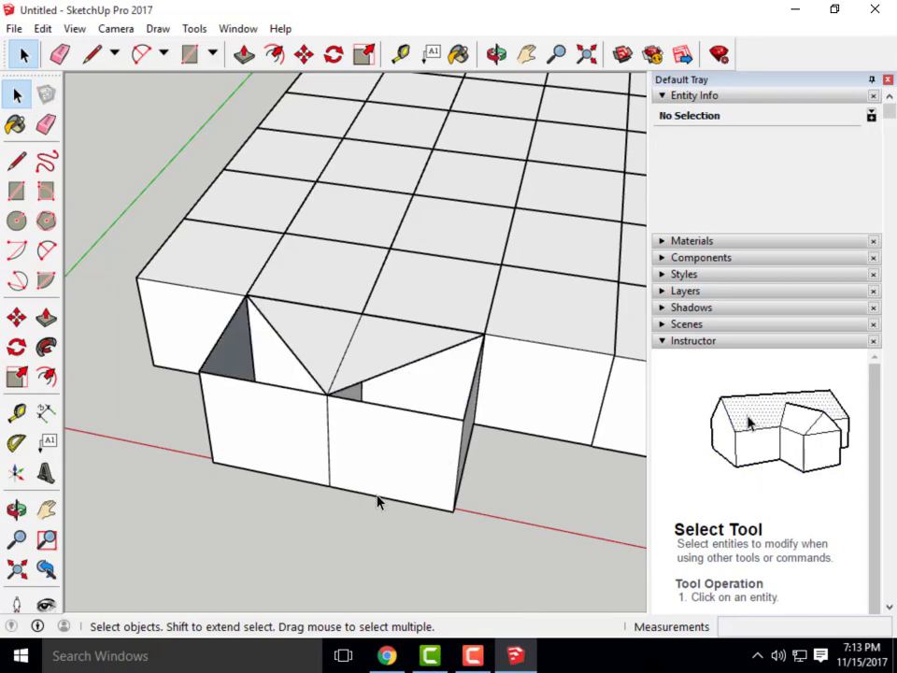
middle_click_drag(377, 502, 275, 436)
left_click(265, 431)
key("Delete")
left_click(305, 414)
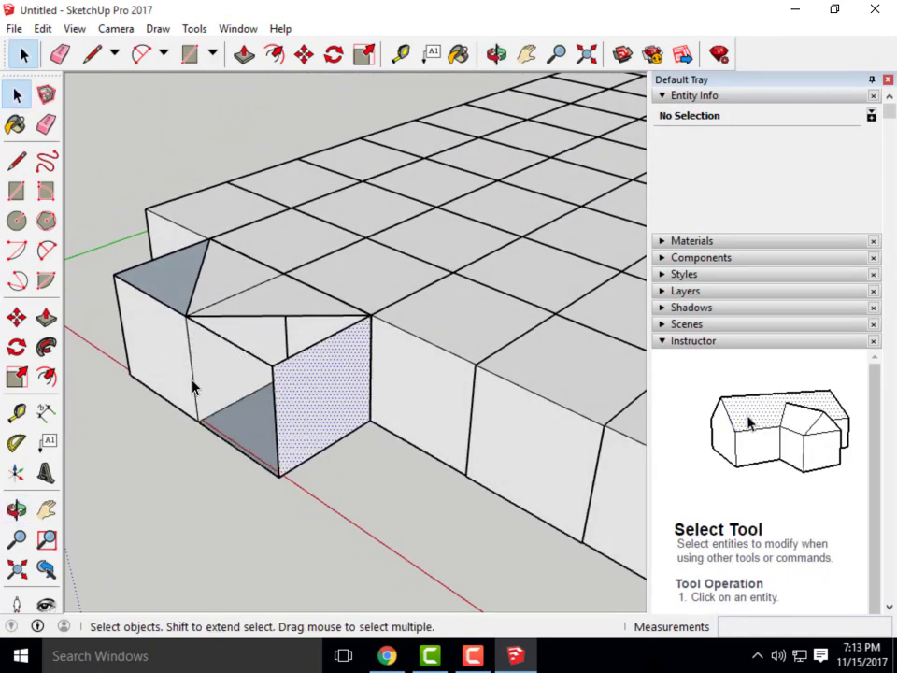
key("Delete")
left_click(171, 367)
key("Delete")
Orbit to inspect the opened cubes, then start a line at the front floor corner
middle_click_drag(200, 465, 417, 461)
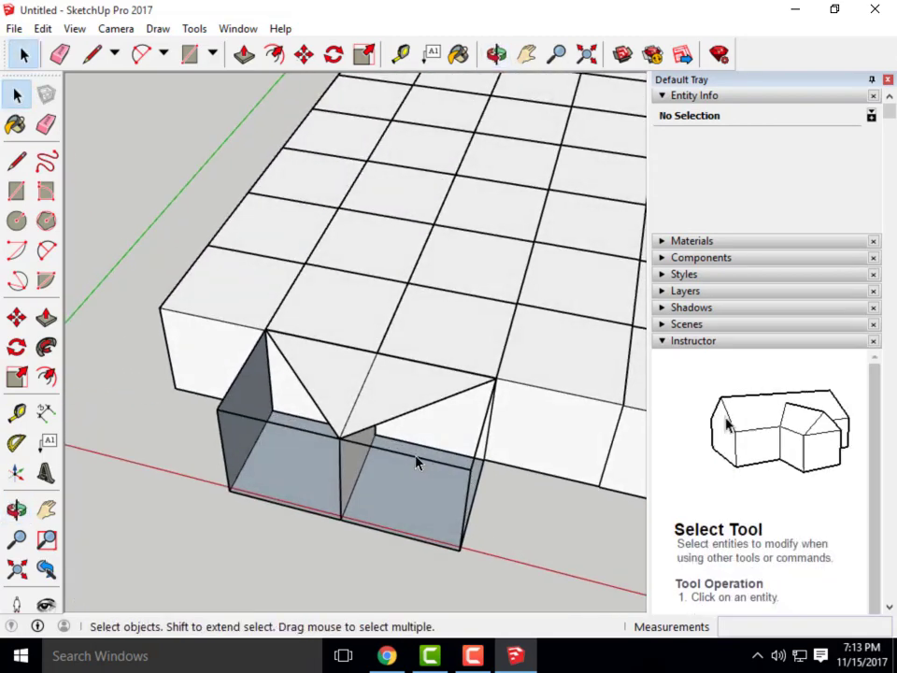
middle_click_drag(367, 529, 430, 506)
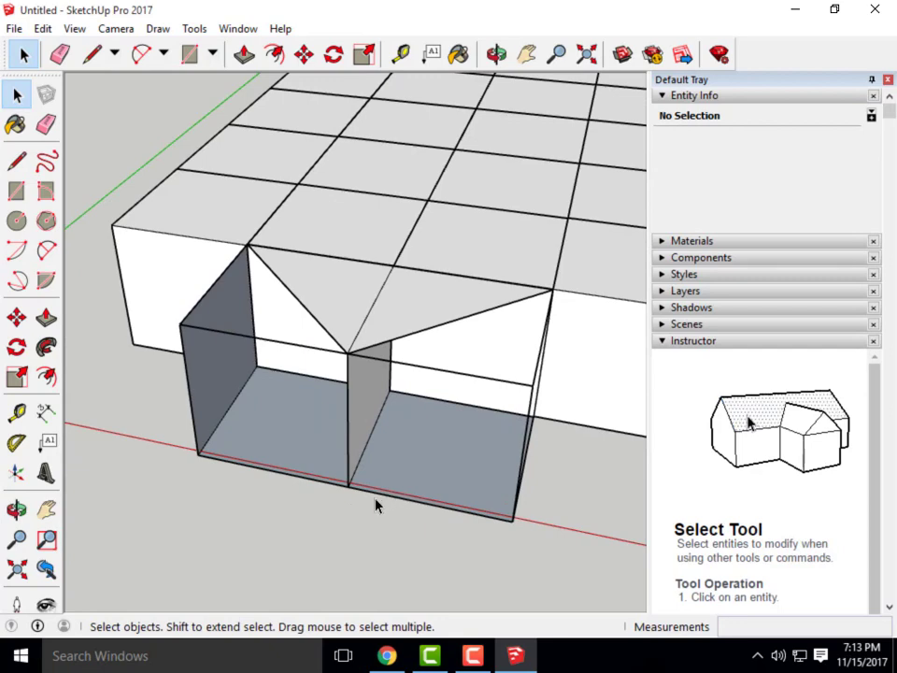
middle_click_drag(375, 505, 347, 475)
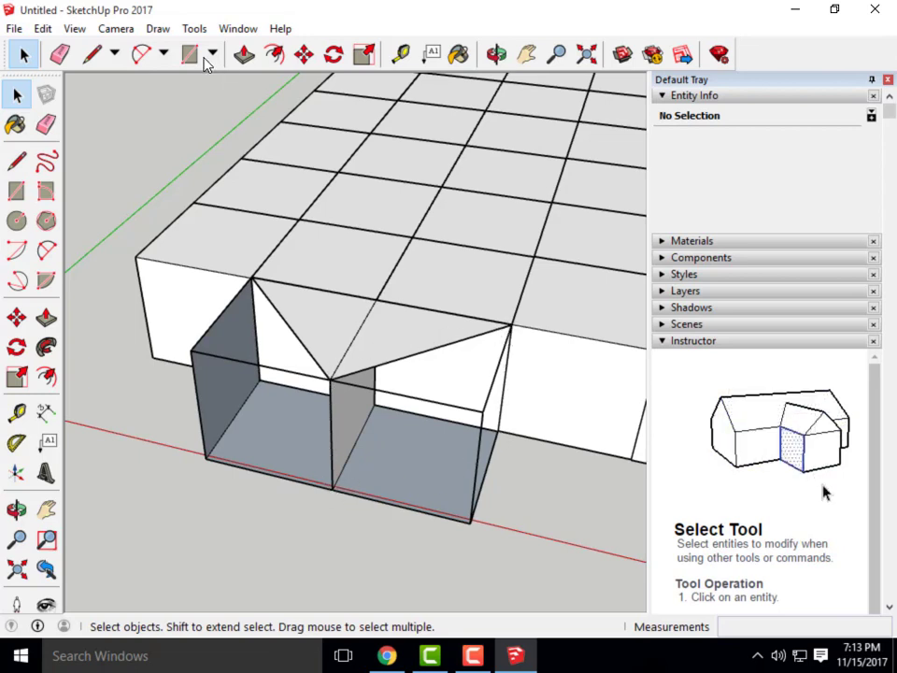
left_click(93, 56)
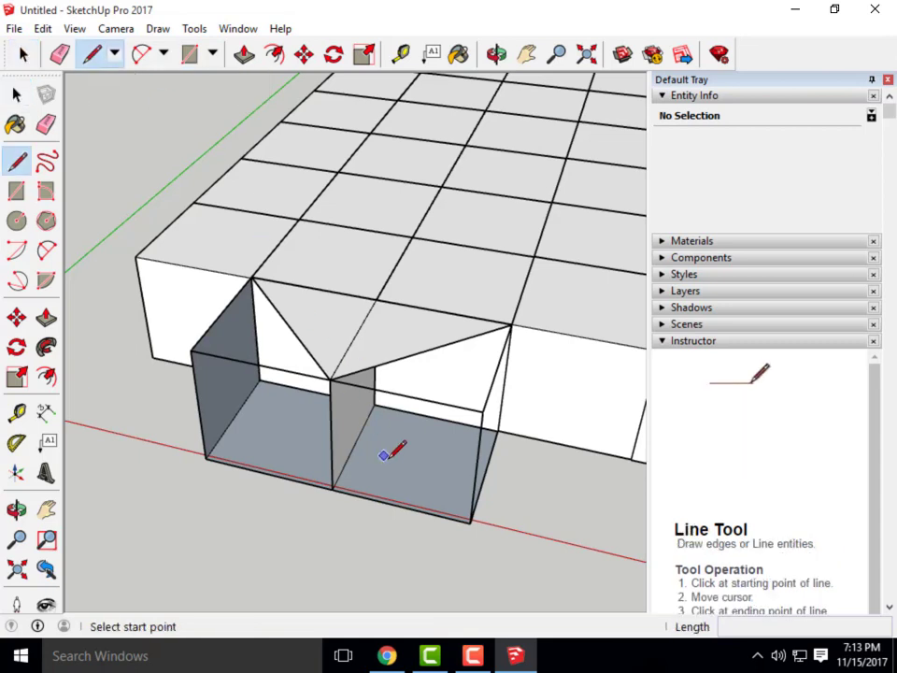
left_click(333, 488)
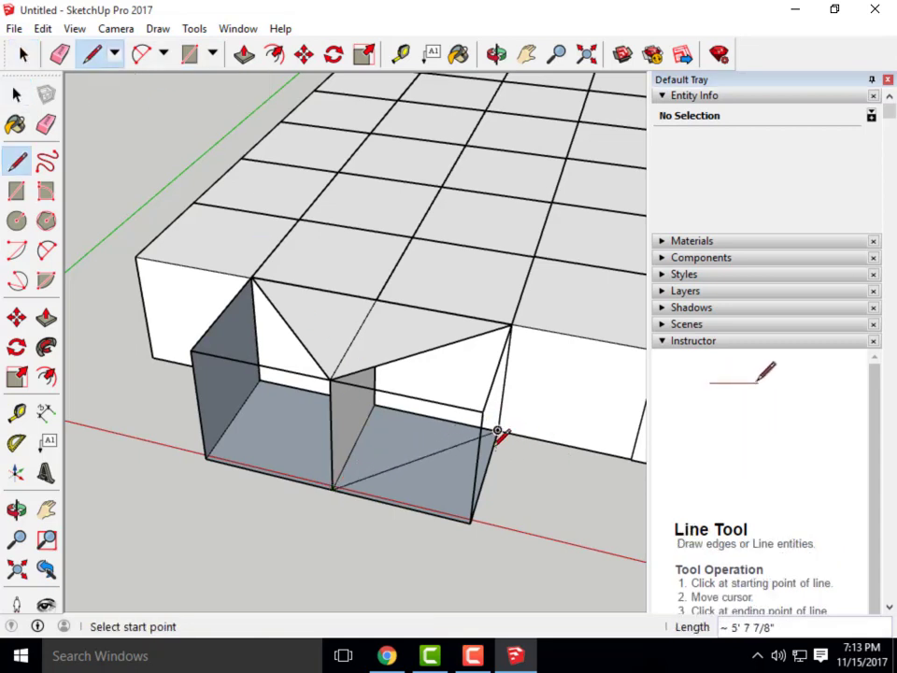
Delete the diagonal edge drawn across the right front cube's floor
scroll(499, 432, "up", 5)
scroll(551, 412, "down", 3)
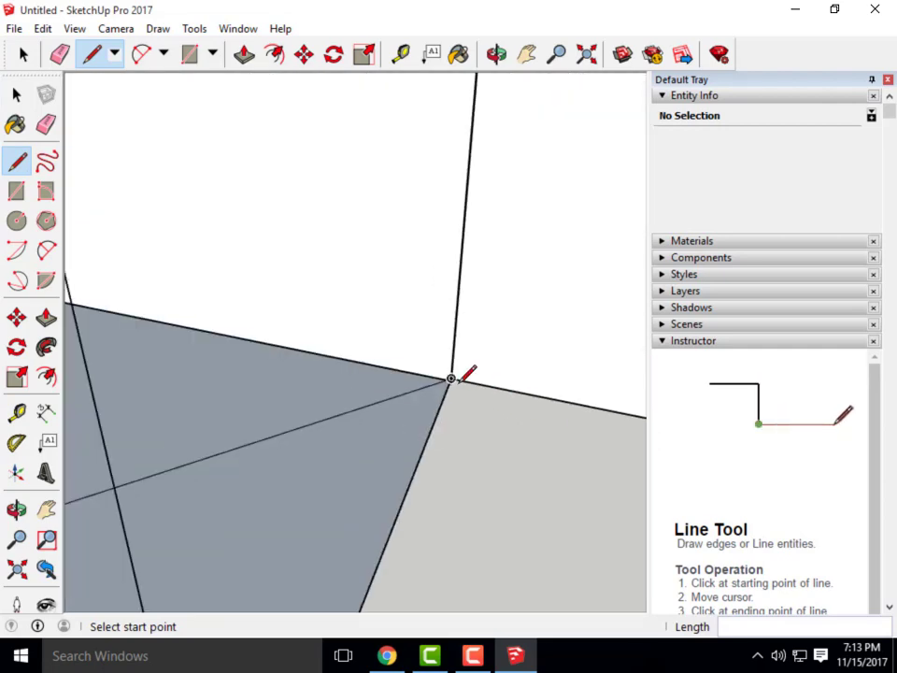
scroll(456, 381, "up", 4)
scroll(475, 366, "down", 6)
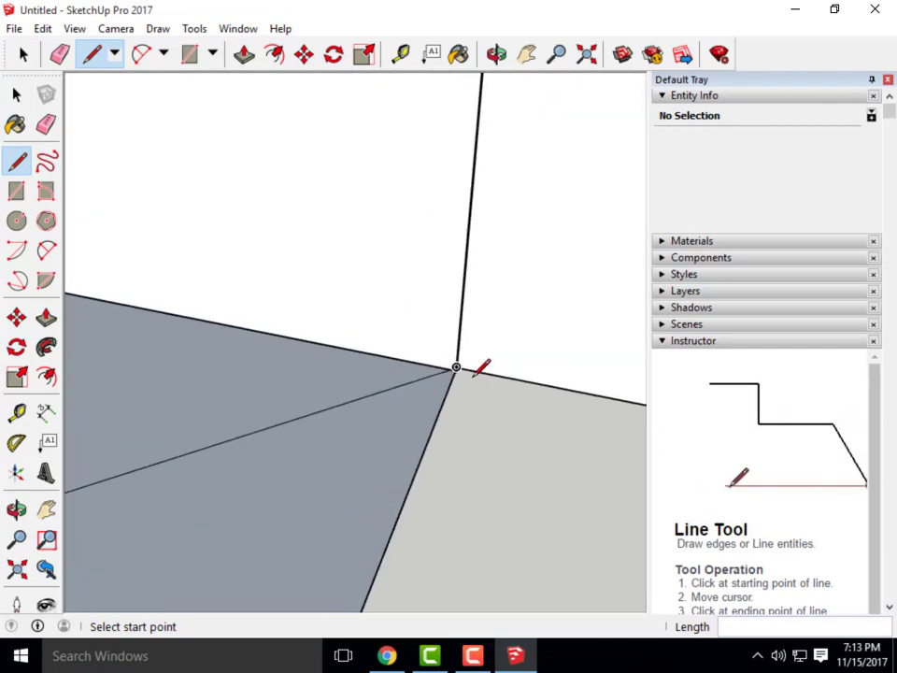
scroll(404, 311, "up", 6)
scroll(381, 280, "down", 3)
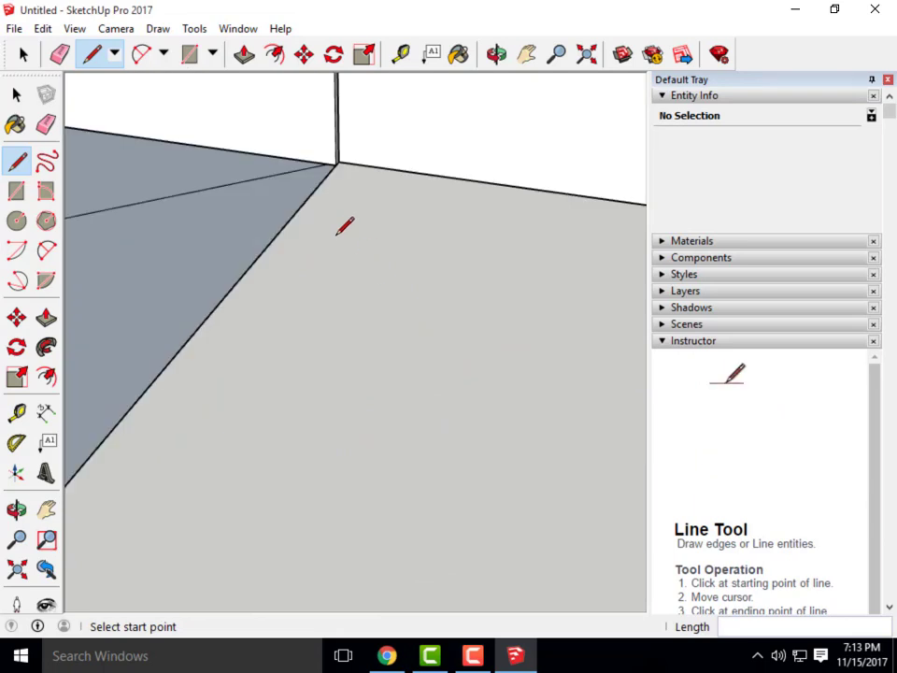
scroll(213, 118, "up", 1)
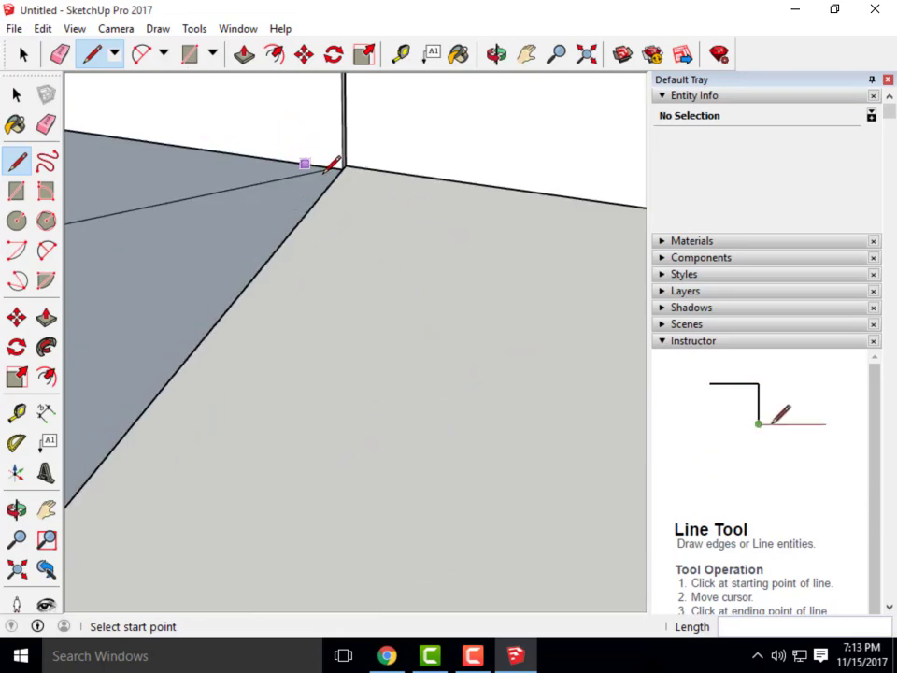
scroll(531, 308, "down", 3)
scroll(519, 307, "up", 2)
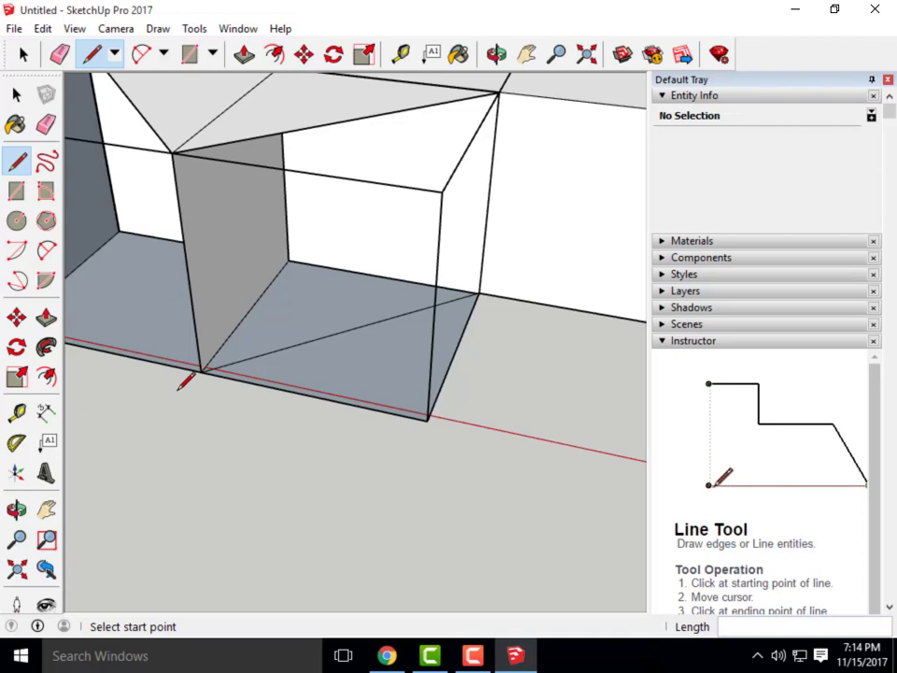
left_click(23, 54)
left_click(347, 334)
key("Delete")
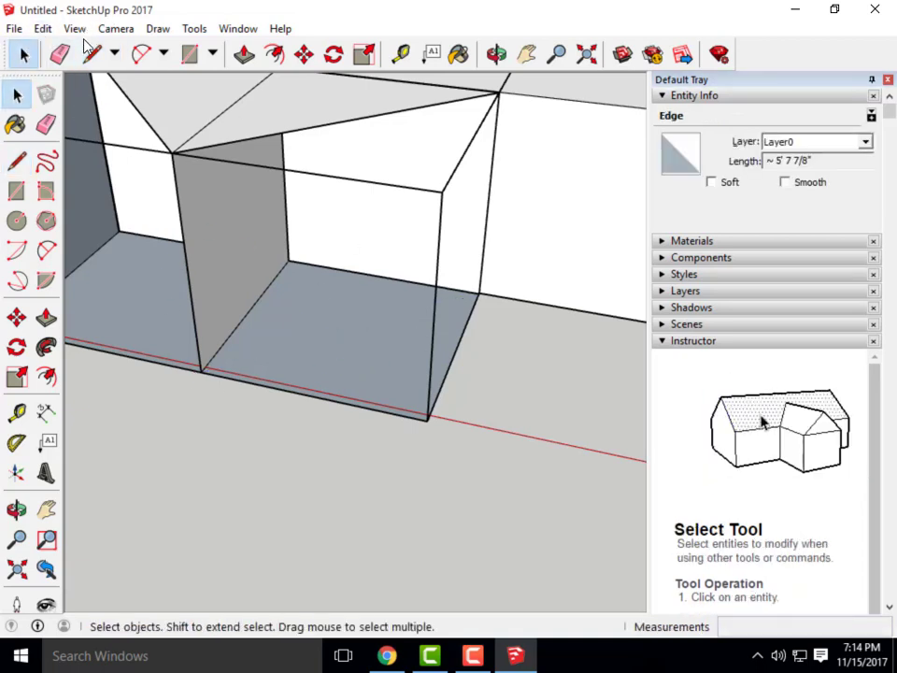
Start a new line at a floor corner, orbiting to see the cube corner
left_click(92, 54)
scroll(200, 372, "up", 1)
left_click(198, 377)
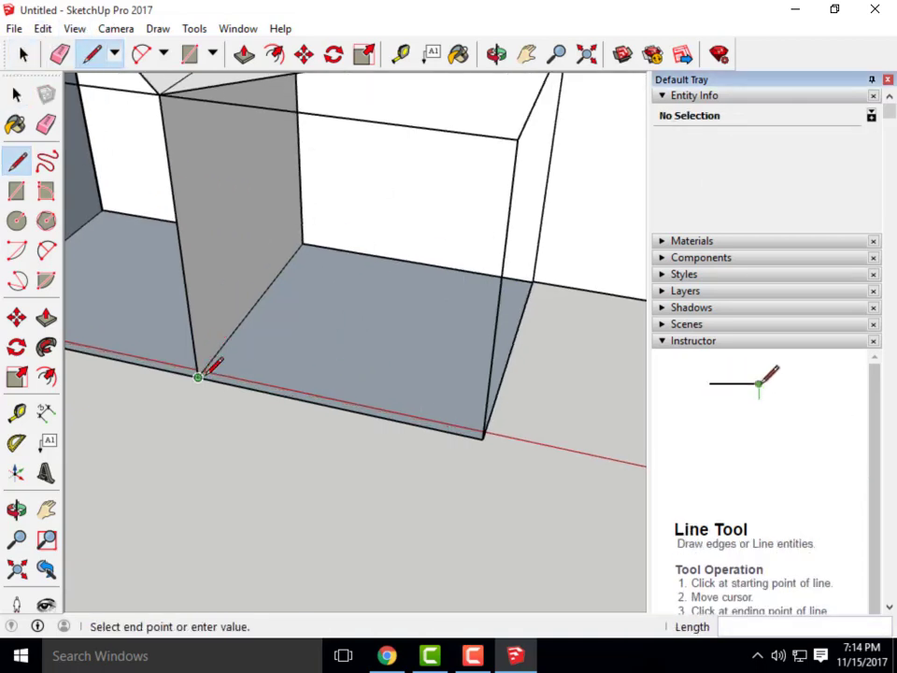
scroll(556, 286, "up", 1)
scroll(529, 240, "up", 3)
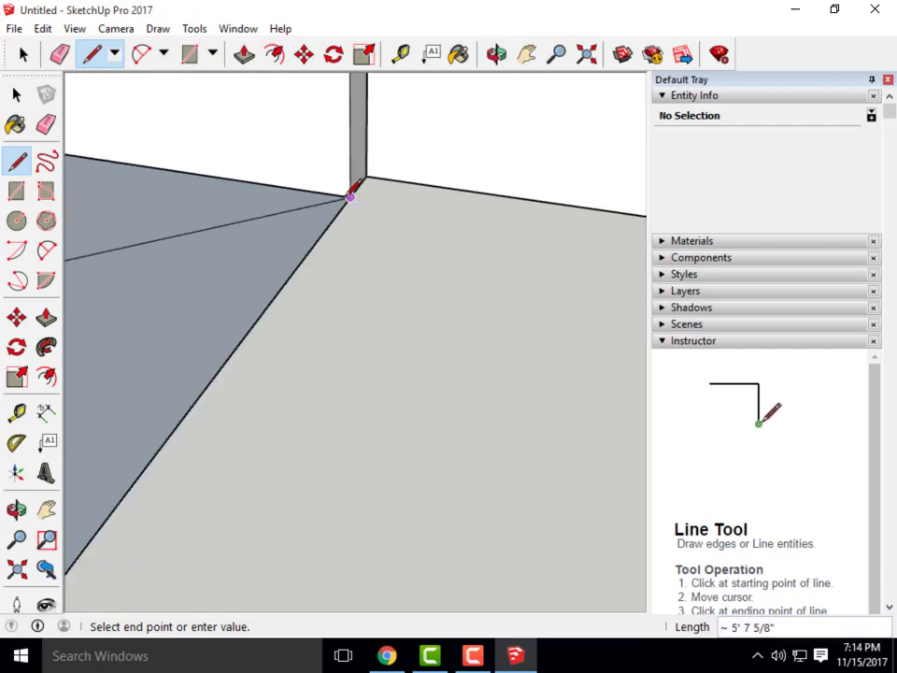
scroll(478, 366, "down", 5)
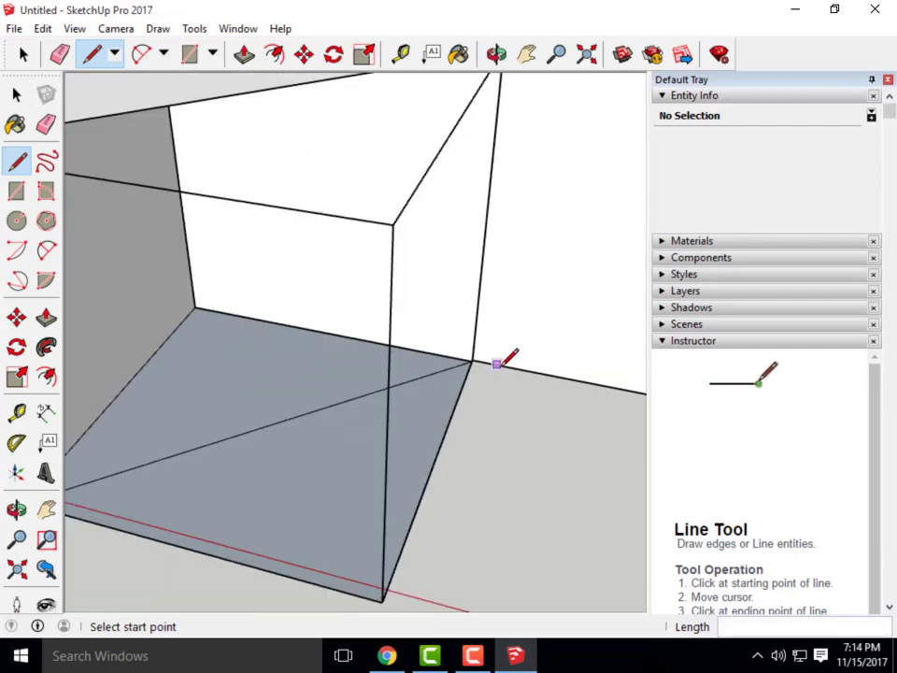
scroll(468, 381, "down", 2)
middle_click_drag(498, 263, 461, 287)
middle_click_drag(495, 407, 448, 417)
scroll(437, 224, "up", 2)
scroll(505, 346, "up", 6)
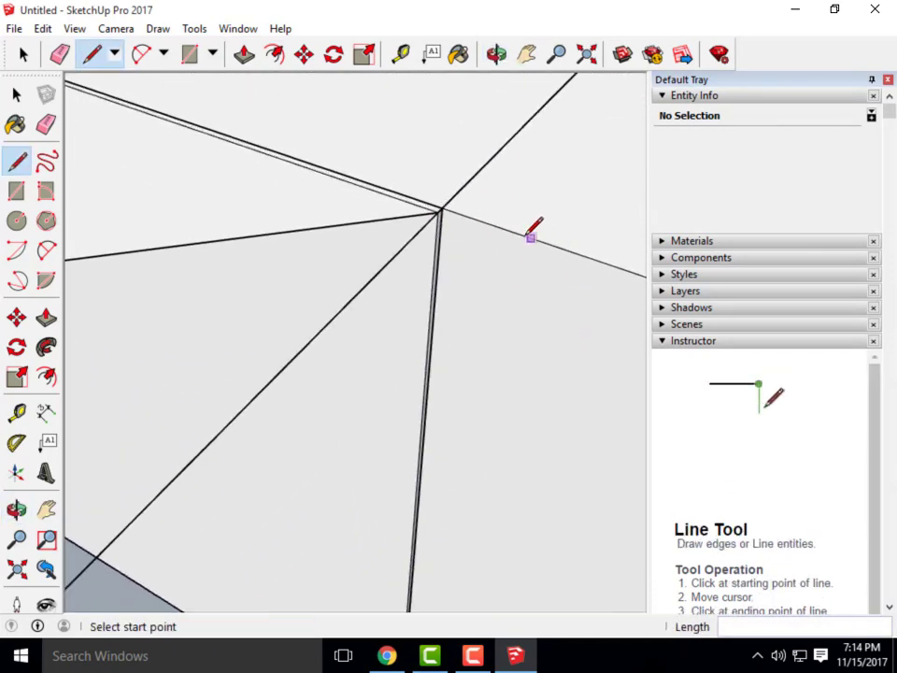
scroll(471, 204, "down", 2)
scroll(460, 190, "down", 3)
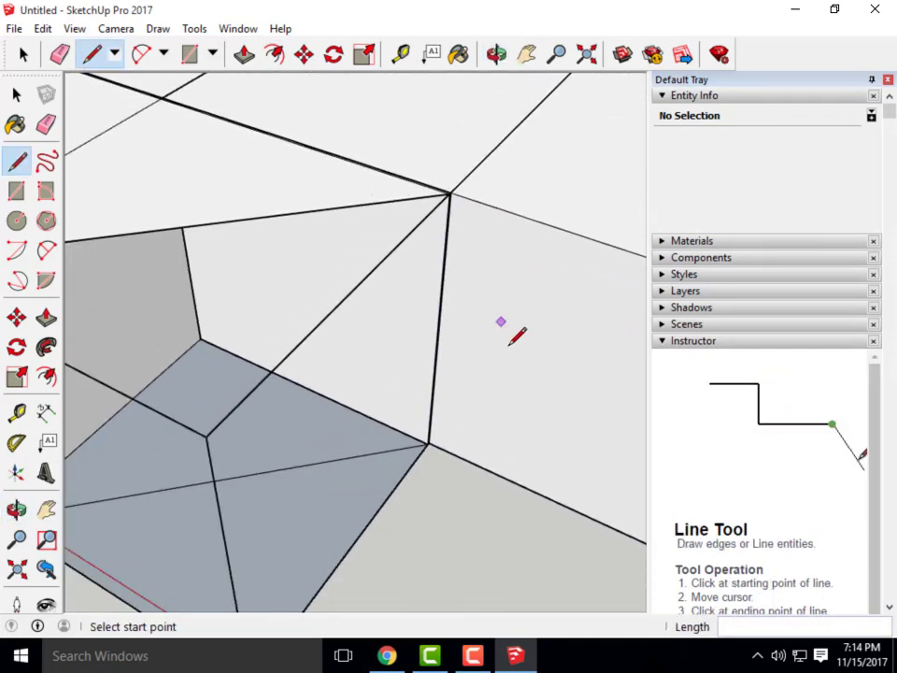
scroll(498, 283, "down", 3)
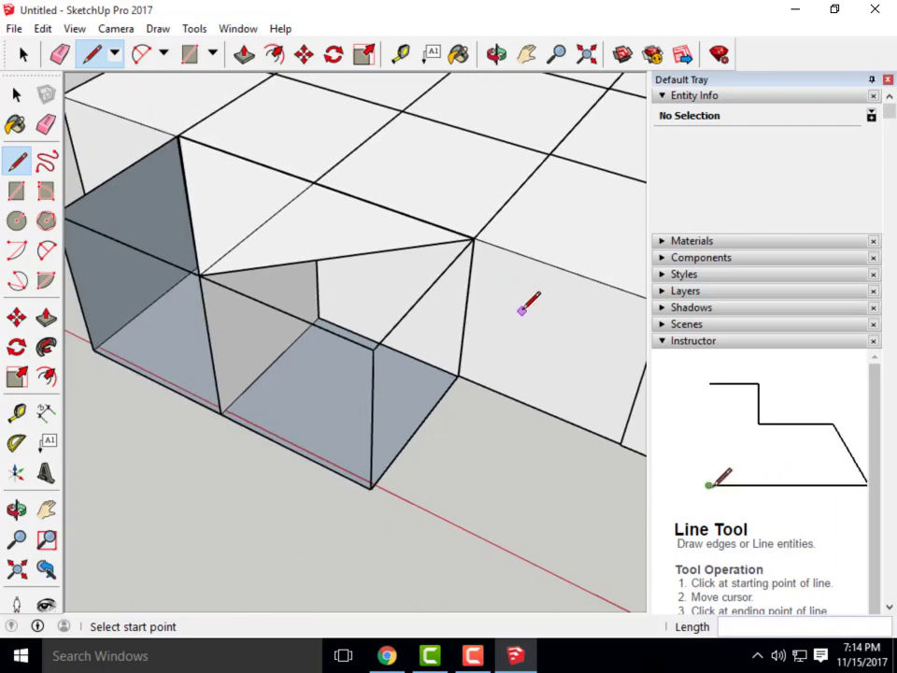
Undo twice to restore the front-left wall and the triangular top face
key("ctrl+z")
scroll(473, 237, "up", 6)
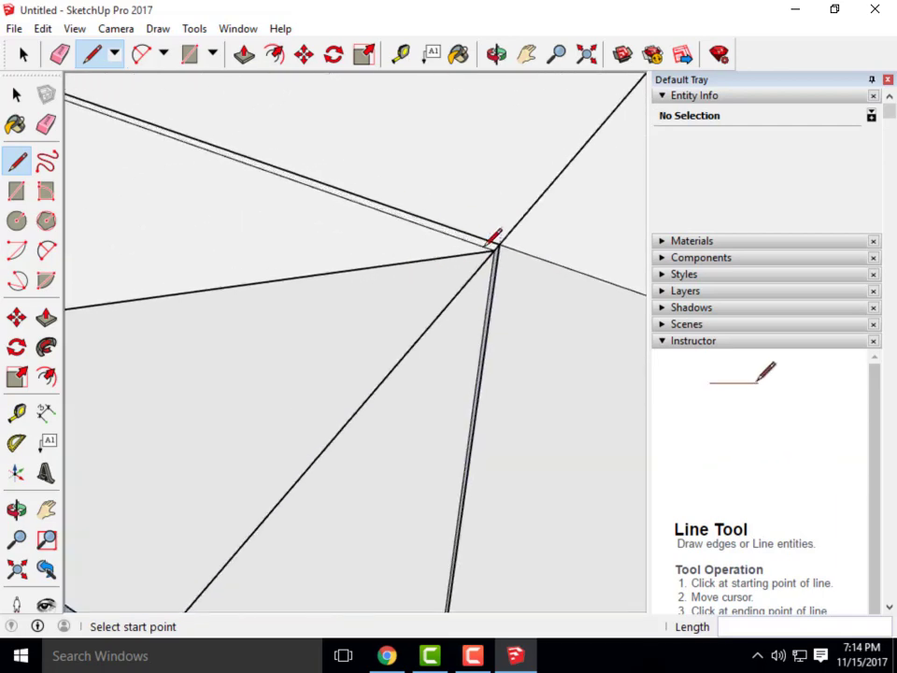
scroll(572, 370, "down", 6)
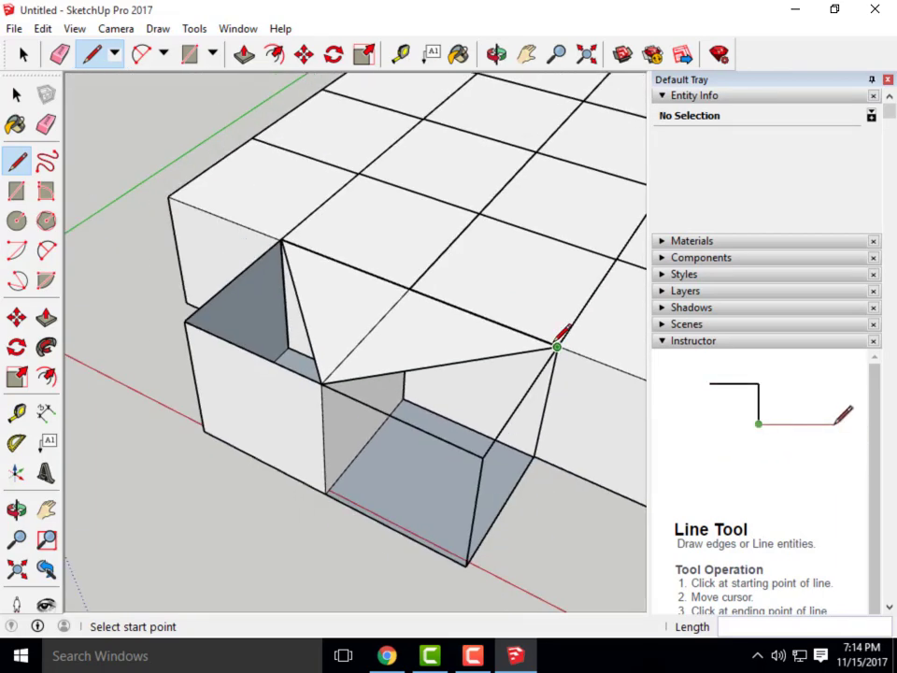
key("ctrl+z")
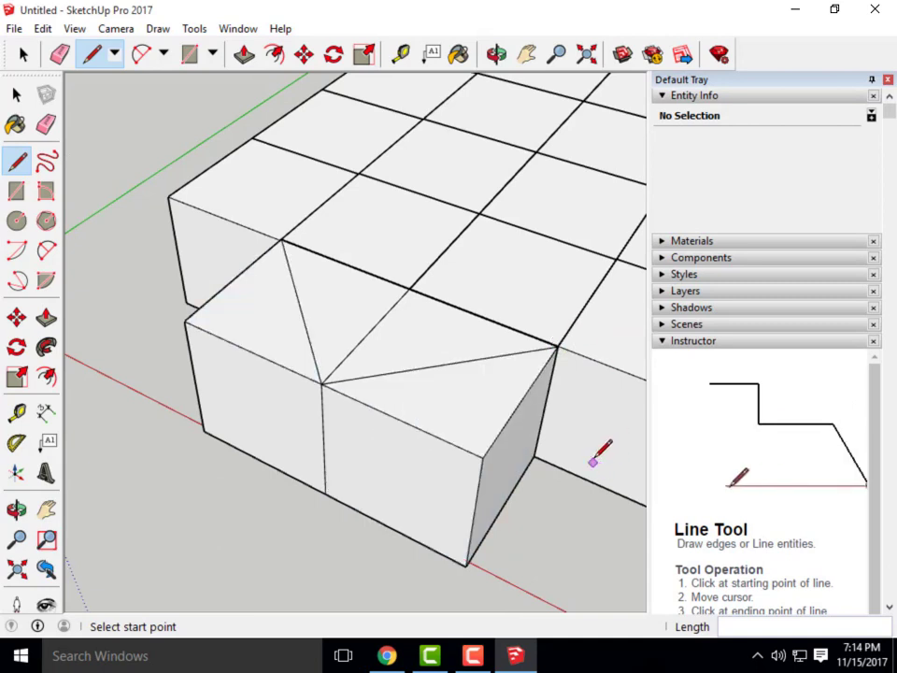
Undo the diagonal edge across the front tops and cancel a line started at the box corner
key("ctrl+z")
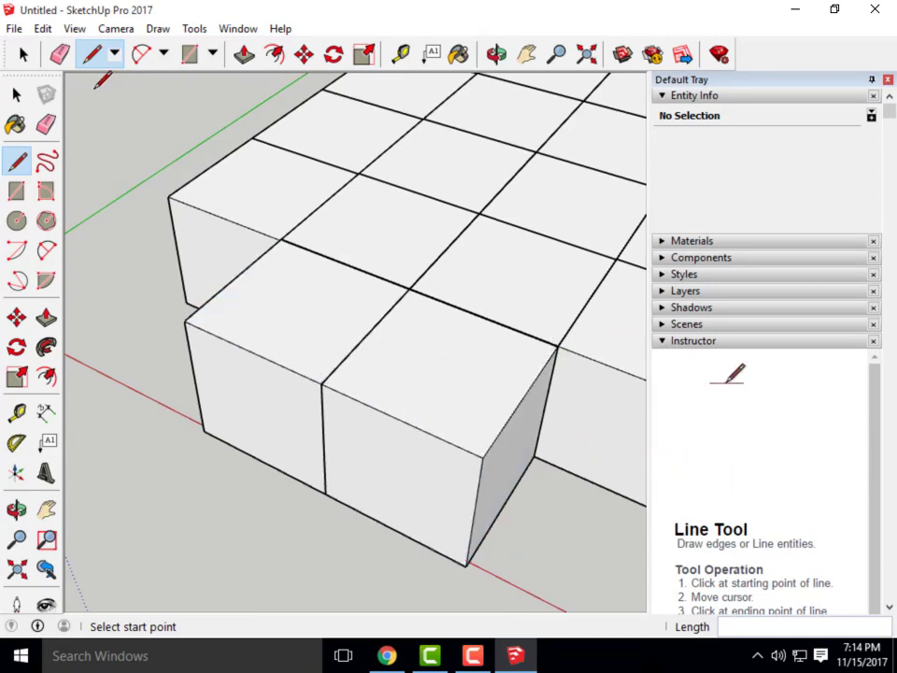
scroll(357, 373, "up", 6)
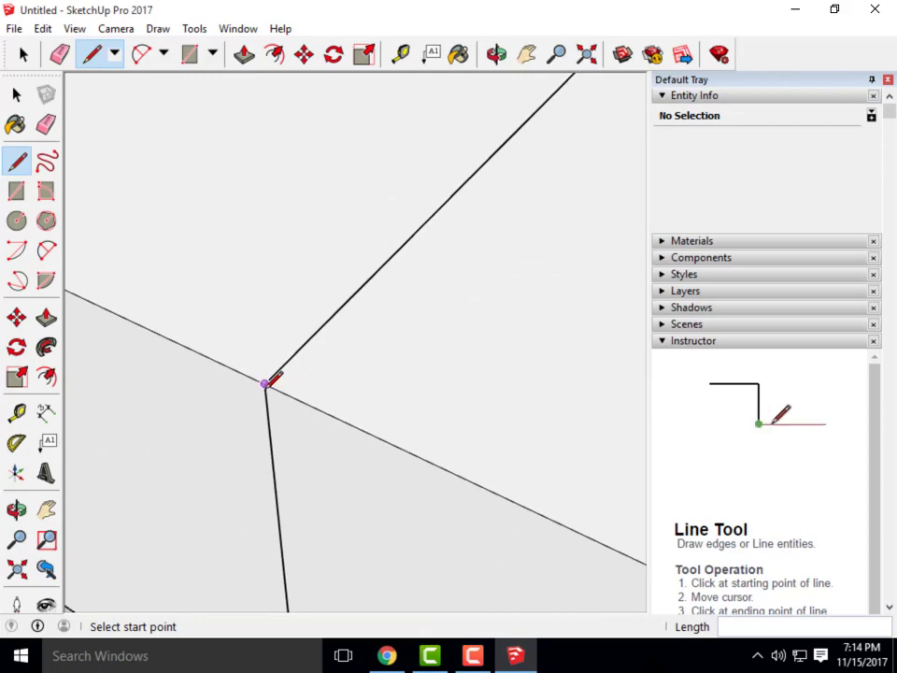
left_click(267, 383)
scroll(152, 382, "down", 6)
scroll(468, 356, "up", 9)
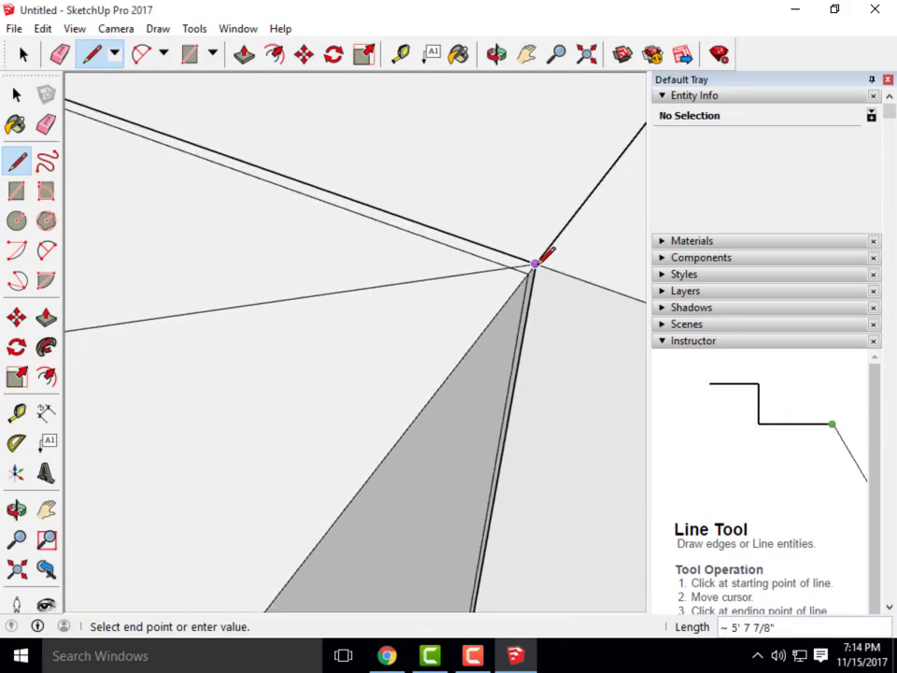
scroll(478, 217, "down", 6)
scroll(522, 237, "up", 6)
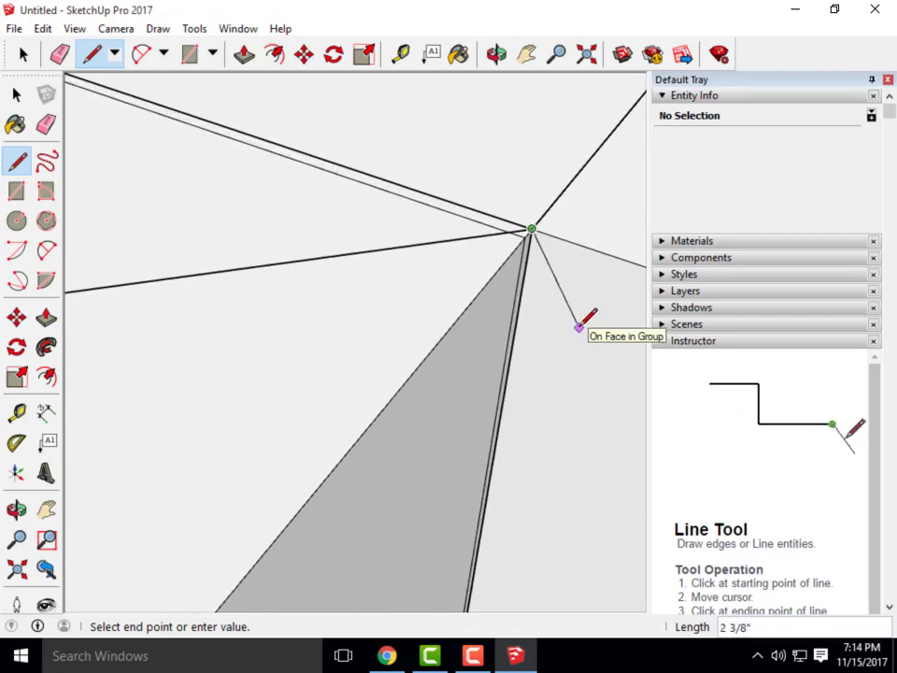
key("Escape")
Orbit around the box corner, cancel the pending line, and select an edge on the front cubes
scroll(579, 331, "down", 10)
scroll(434, 334, "up", 3)
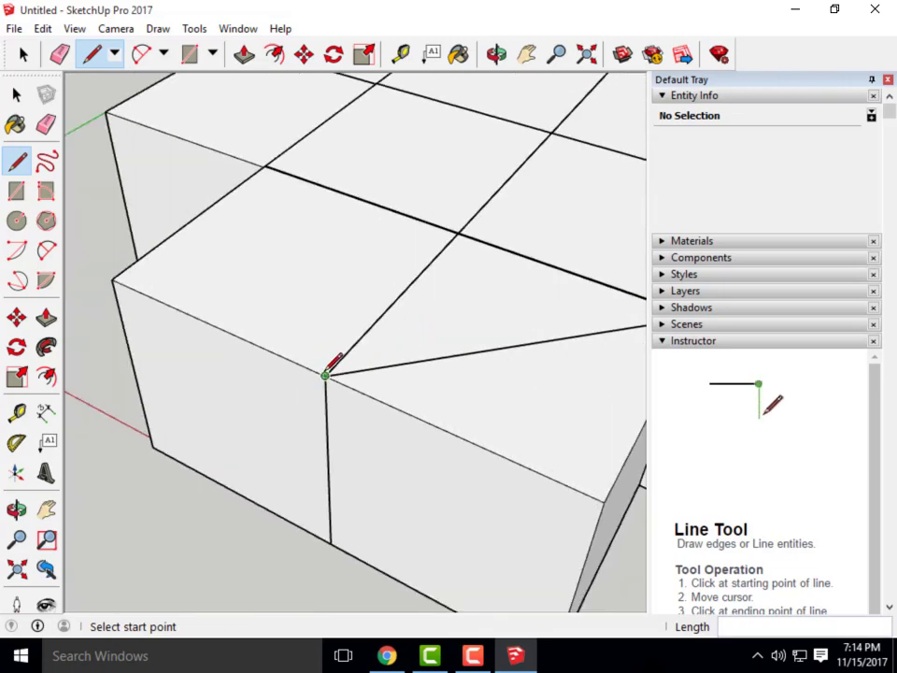
scroll(307, 224, "up", 4)
mouse_move(211, 422)
middle_mouse_down()
mouse_move(487, 490)
mouse_move(617, 496)
middle_mouse_up()
middle_click_drag(201, 398, 449, 411)
scroll(171, 362, "up", 3)
scroll(160, 280, "up", 2)
scroll(187, 275, "down", 10)
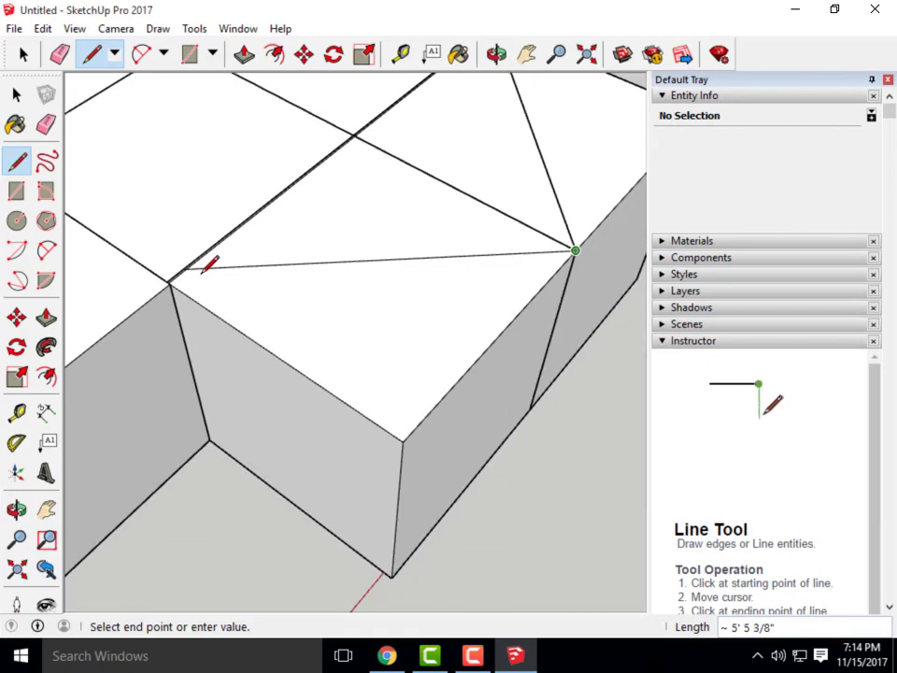
key("Escape")
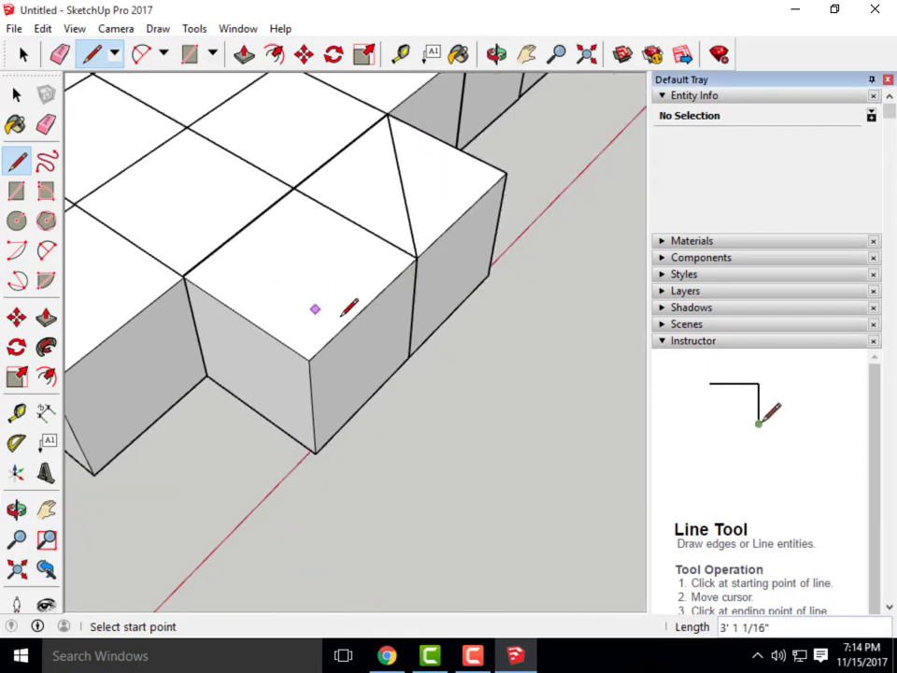
left_click(17, 95)
left_click(498, 216)
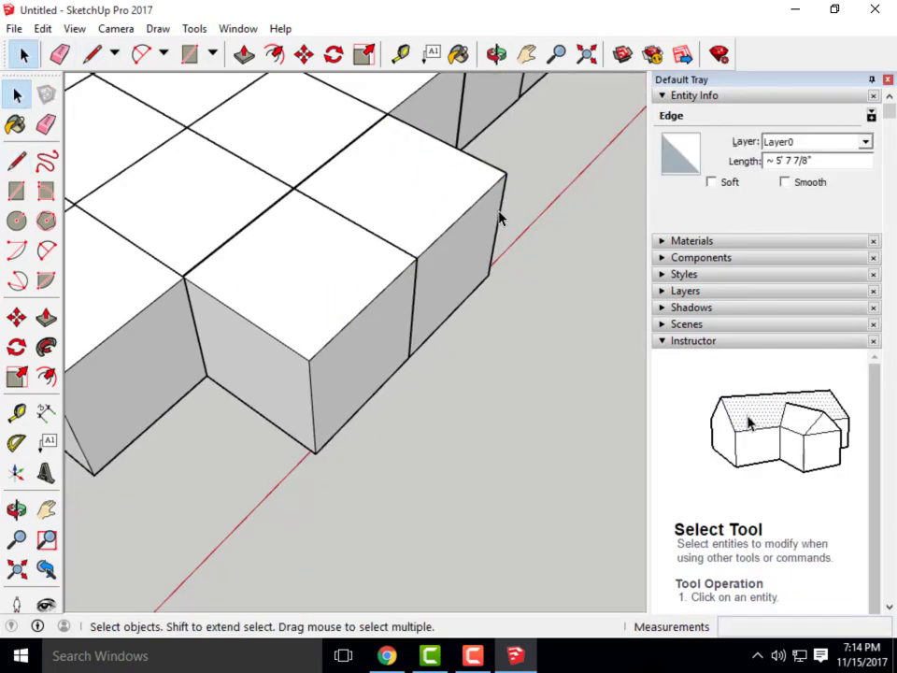
Delete the two old front cube groups
scroll(531, 284, "down", 3)
left_click(530, 284)
key("Delete")
left_click(425, 278)
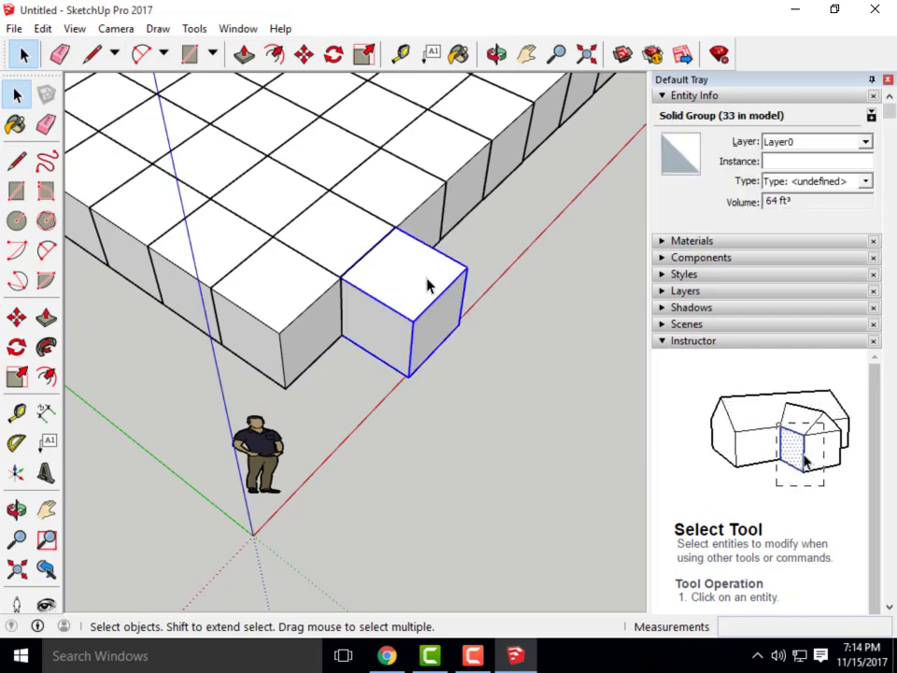
key("Delete")
middle_click_drag(517, 383, 285, 169)
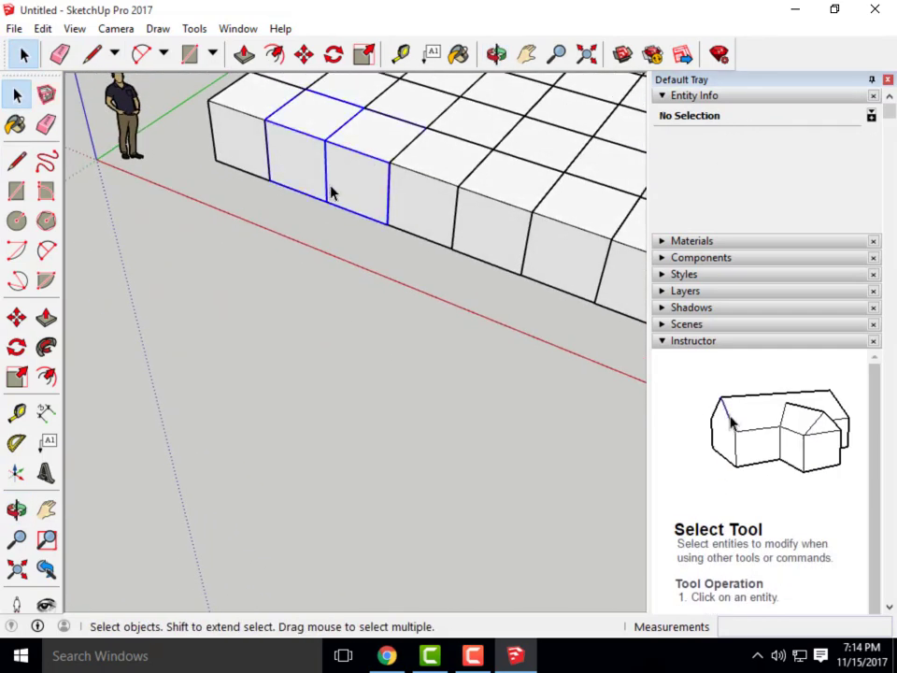
Copy the two selected cube groups forward using Move with Ctrl
left_click(303, 55)
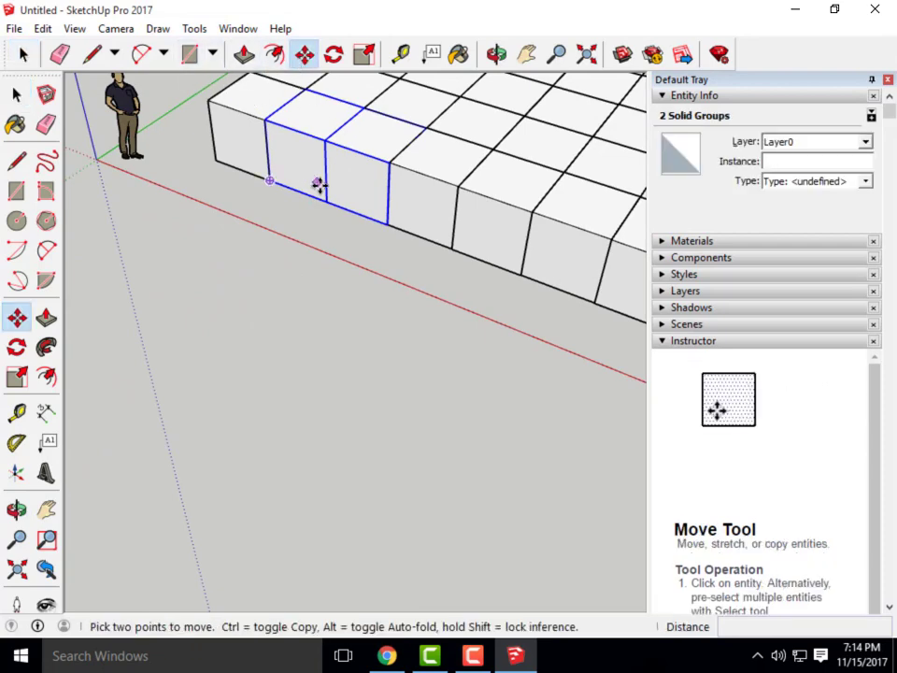
key("ctrl")
left_click(333, 186)
left_click(207, 275)
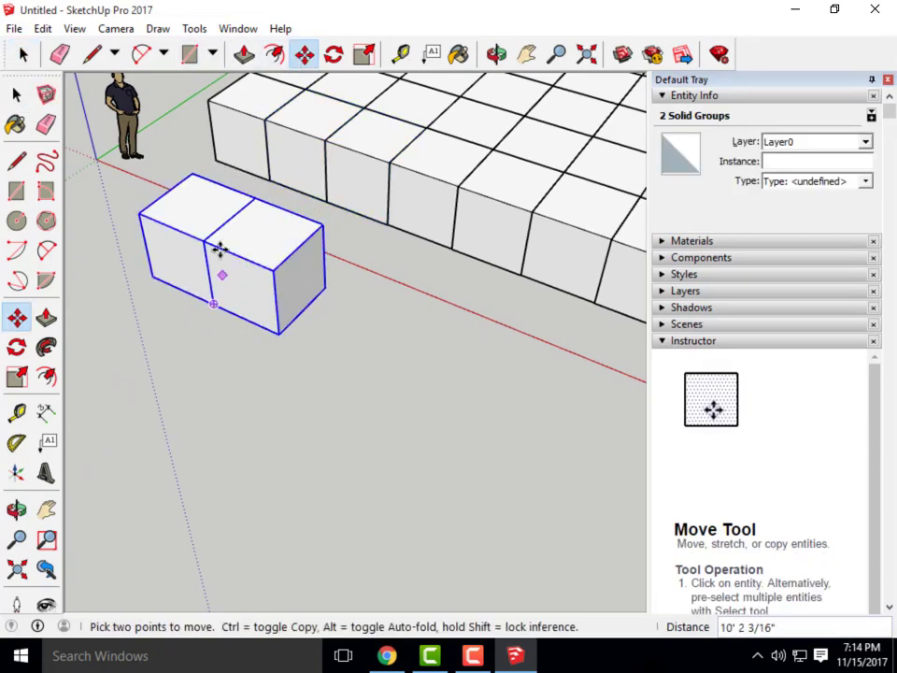
scroll(310, 168, "up", 5)
scroll(279, 571, "down", 3)
scroll(323, 431, "up", 3)
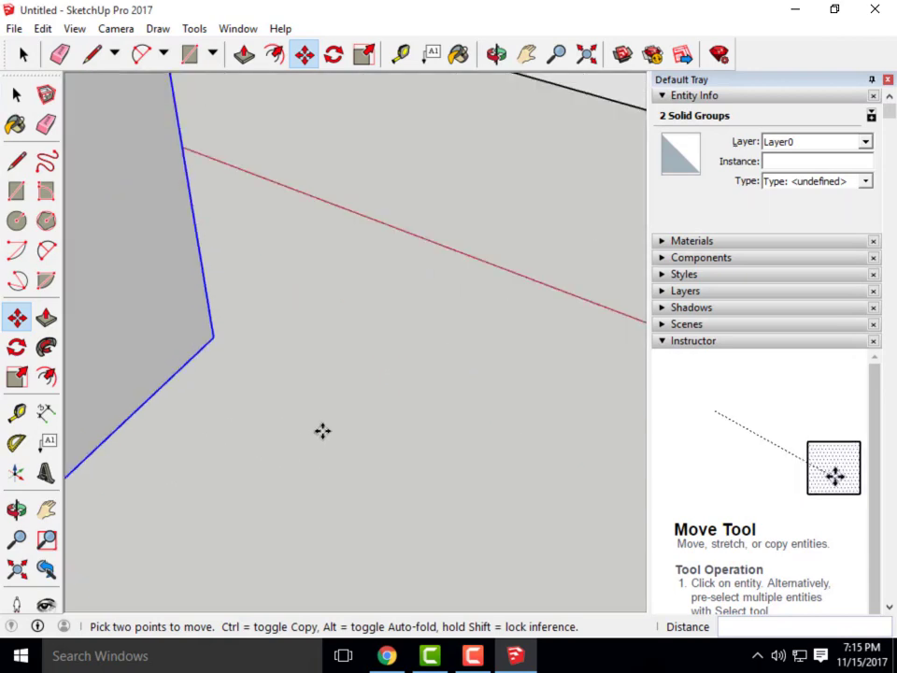
Move the copied cubes so they snap onto the grid's front corner
left_click(216, 337)
scroll(224, 326, "down", 4)
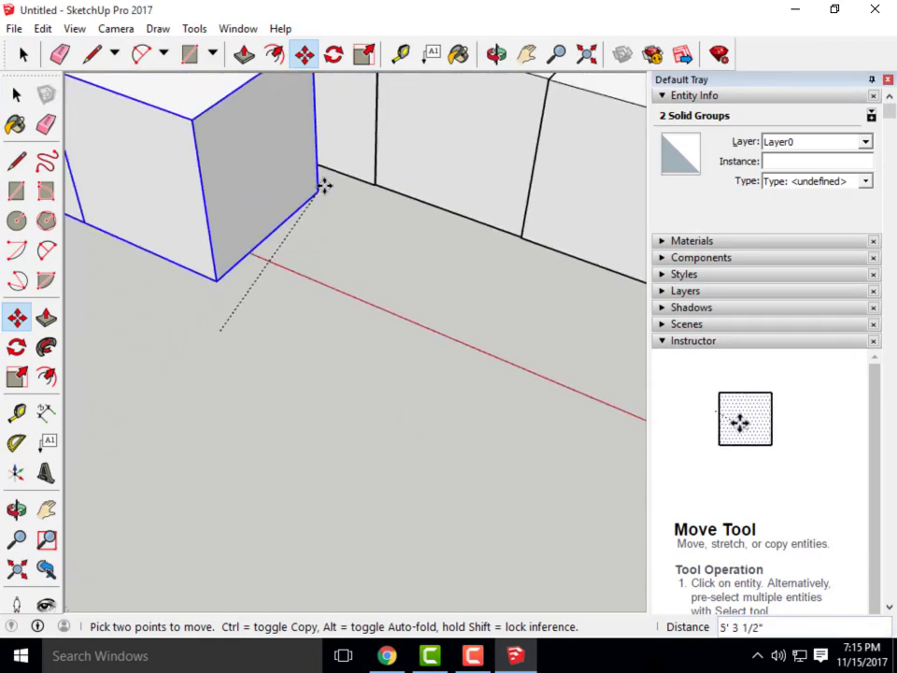
scroll(396, 175, "up", 5)
scroll(322, 365, "down", 5)
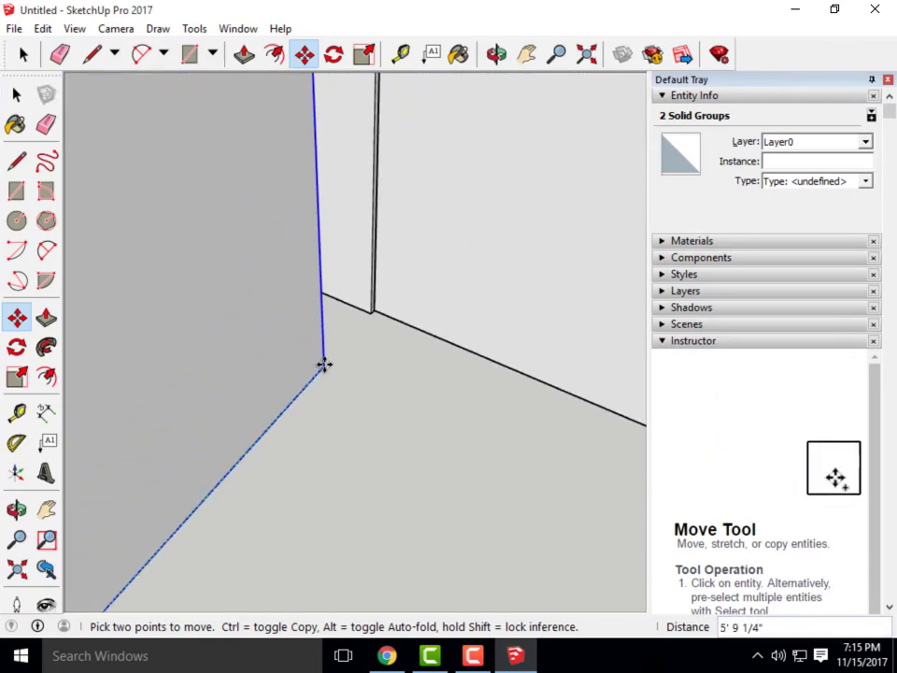
scroll(323, 188, "up", 4)
scroll(308, 112, "down", 3)
scroll(278, 145, "up", 4)
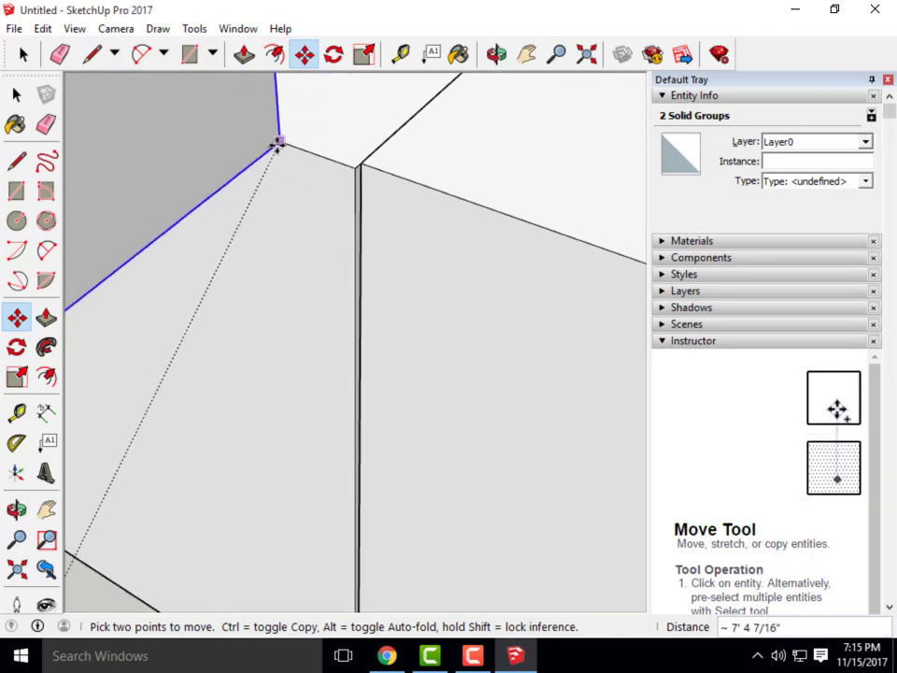
scroll(274, 140, "down", 4)
scroll(285, 346, "up", 3)
scroll(287, 361, "up", 2)
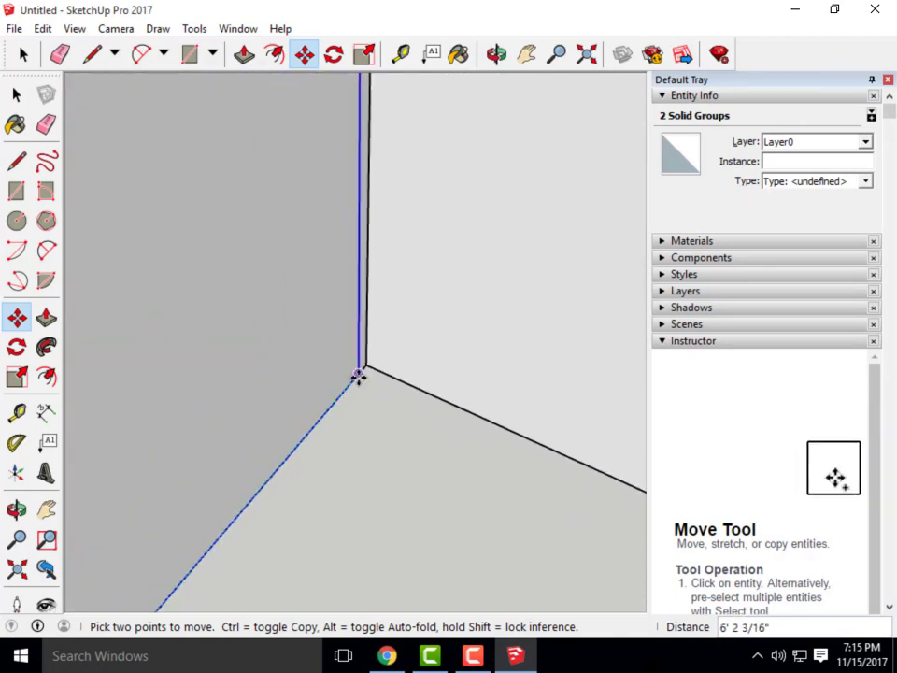
left_click(358, 374)
scroll(398, 422, "down", 3)
scroll(411, 270, "up", 4)
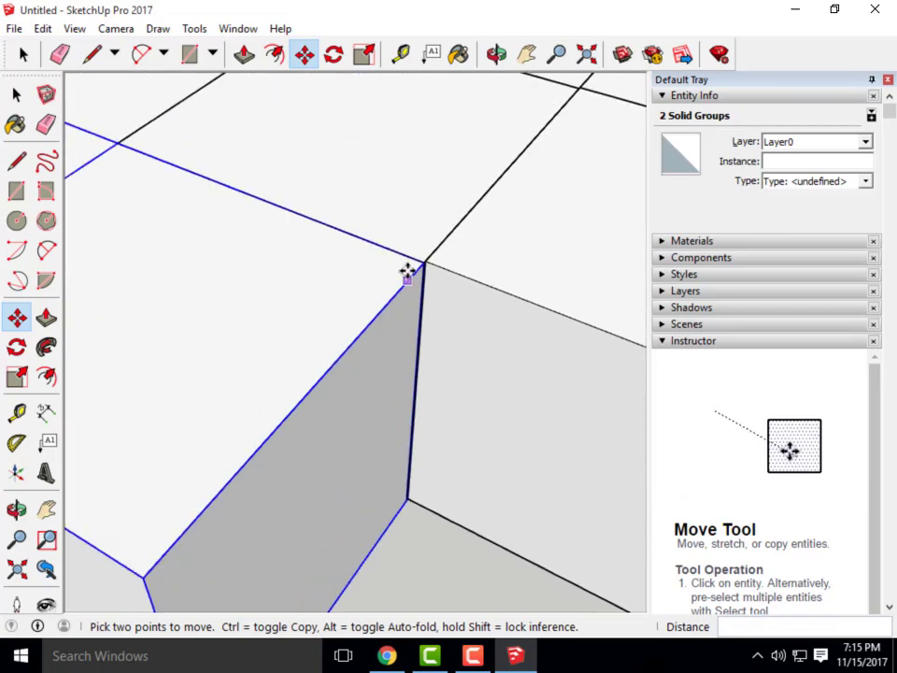
scroll(453, 255, "down", 4)
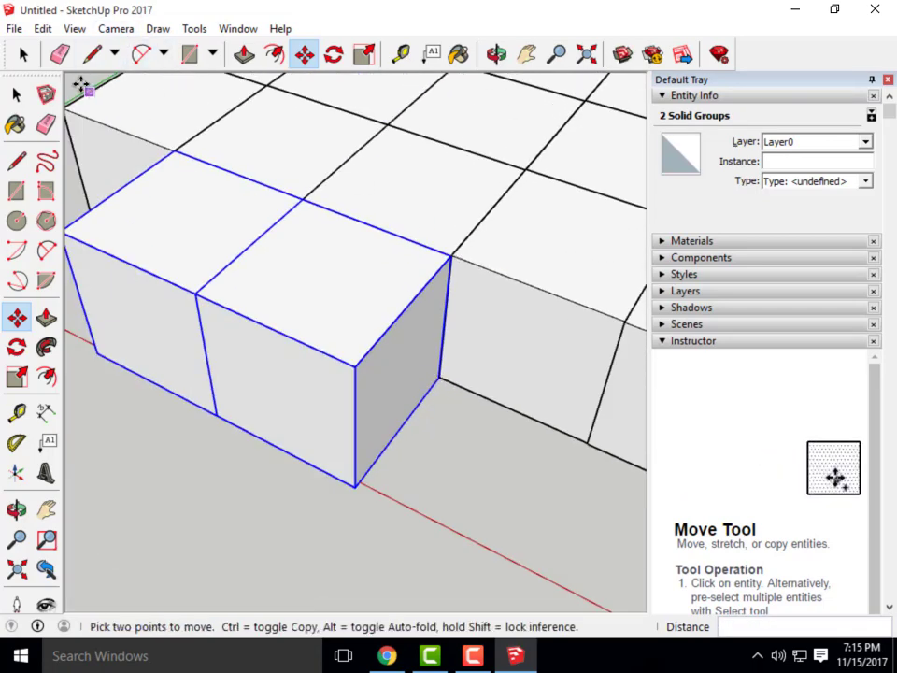
left_click(92, 53)
Draw the first diagonal line from the cube's top vertex to the far top corner
left_click(197, 294)
scroll(454, 253, "up", 3)
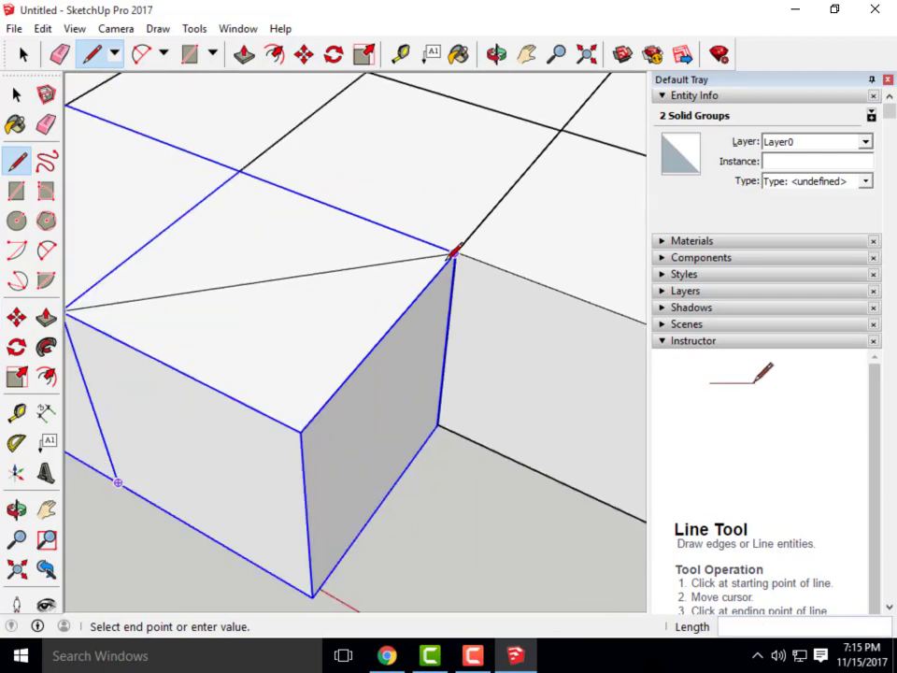
scroll(421, 248, "up", 3)
left_click(529, 271)
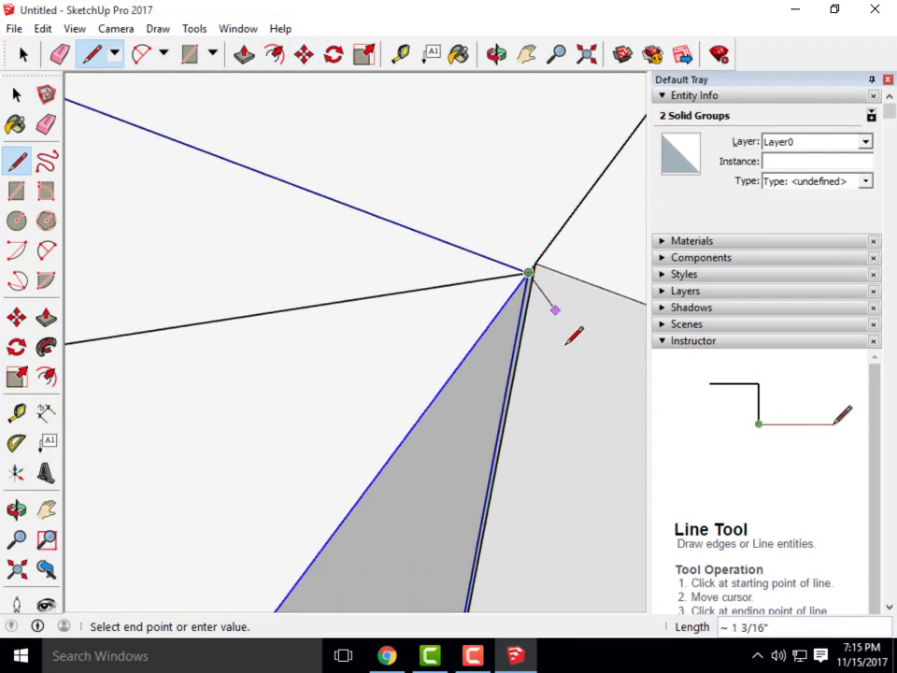
scroll(570, 339, "down", 6)
key("Escape")
Draw the second diagonal from the front-edge midpoint to the other back top corner
left_click(363, 379)
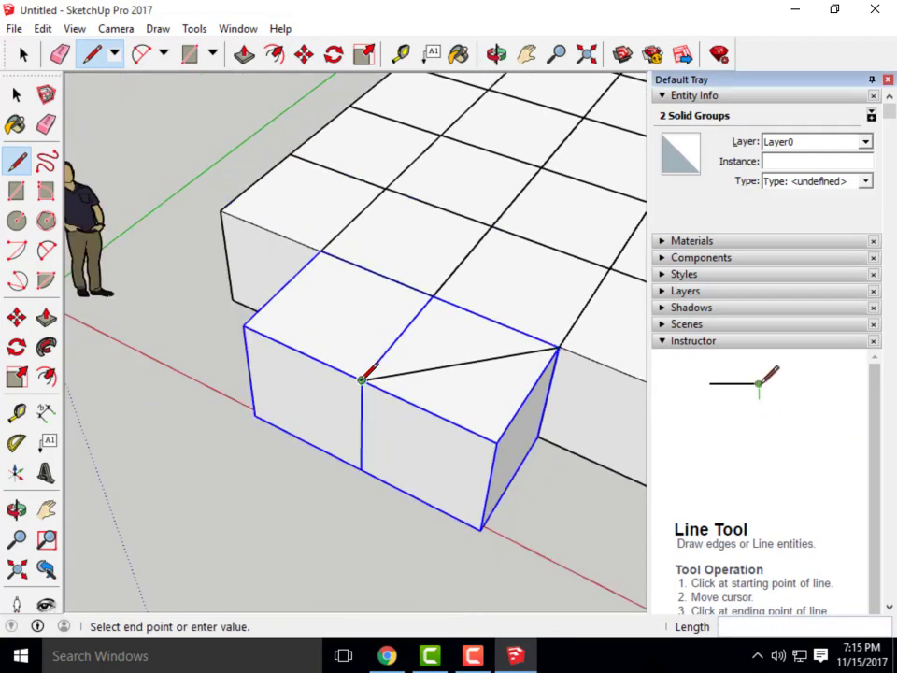
scroll(362, 380, "up", 5)
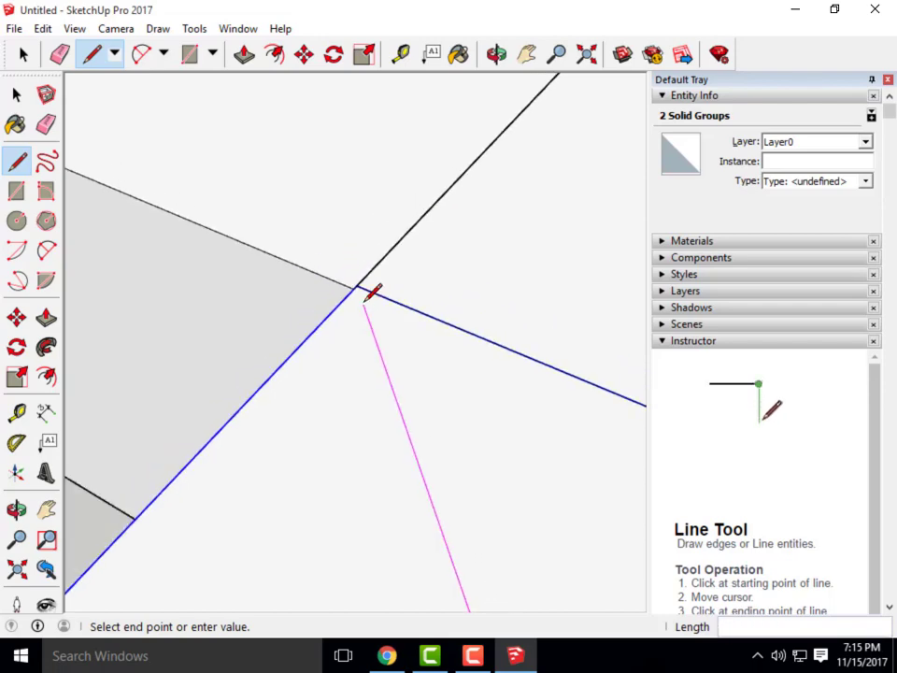
scroll(364, 303, "down", 2)
middle_click_drag(271, 425, 583, 418)
scroll(500, 232, "up", 3)
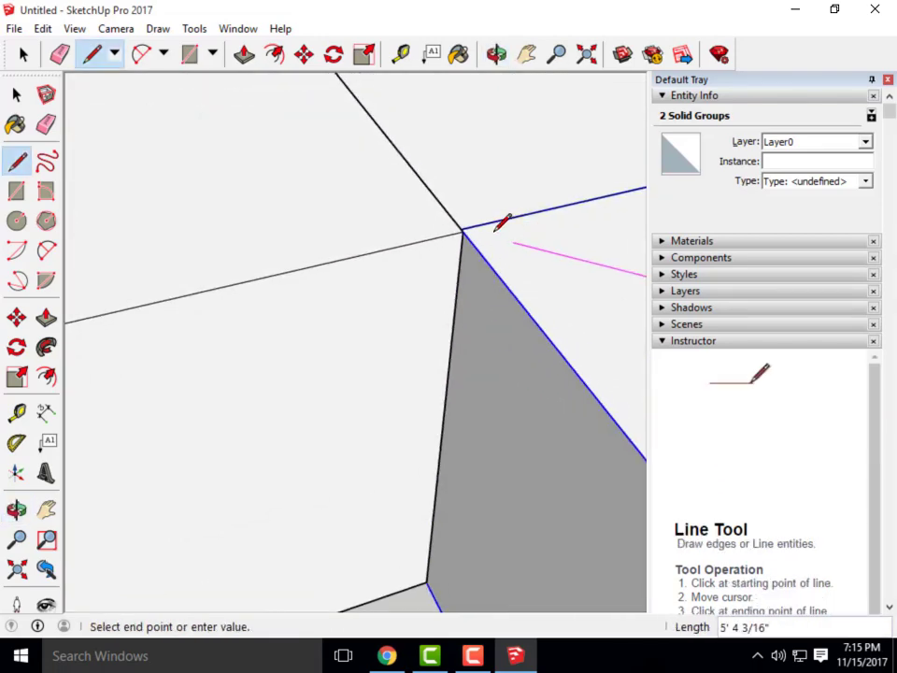
left_click(449, 222)
scroll(168, 264, "down", 4)
key("Escape")
scroll(167, 260, "down", 2)
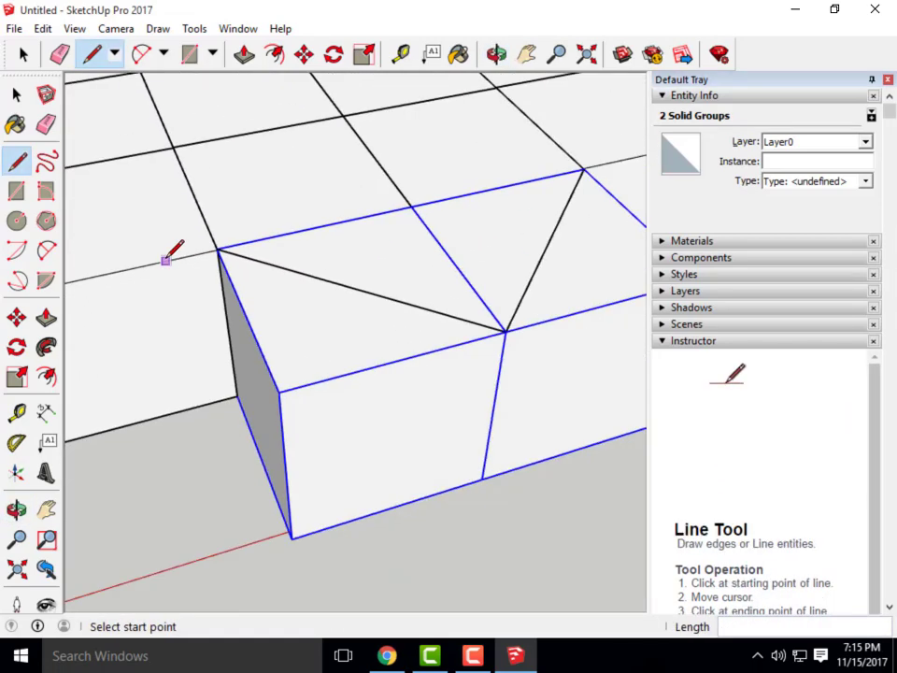
key("space")
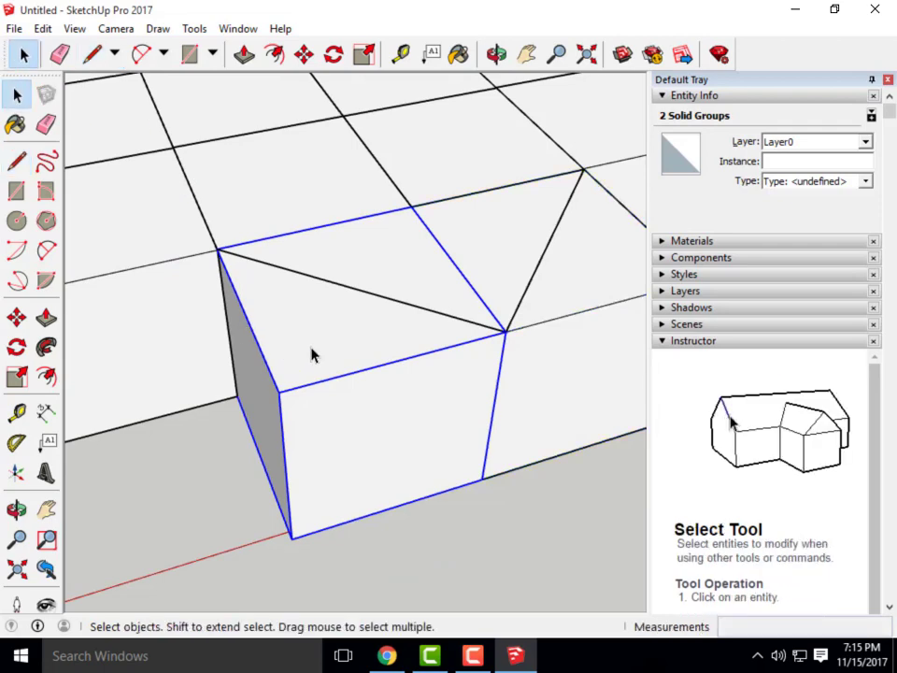
right_click(554, 318)
Explode the two cube groups and delete the box's triangular top face and front face
left_click(599, 394)
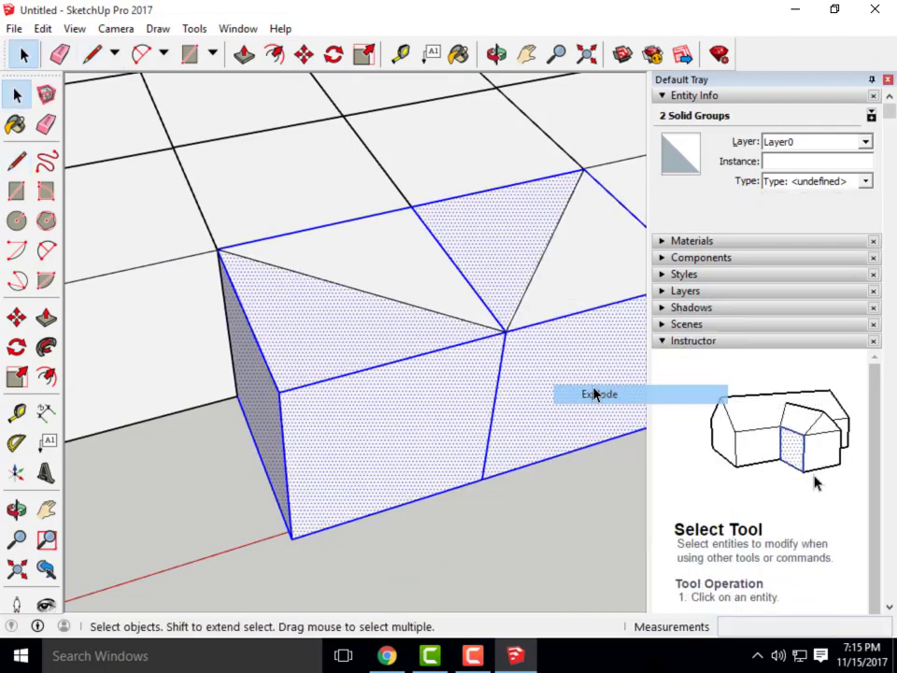
scroll(353, 401, "down", 5)
mouse_move(352, 401)
middle_mouse_down()
mouse_move(356, 436)
mouse_move(345, 271)
middle_mouse_up()
left_click(343, 271)
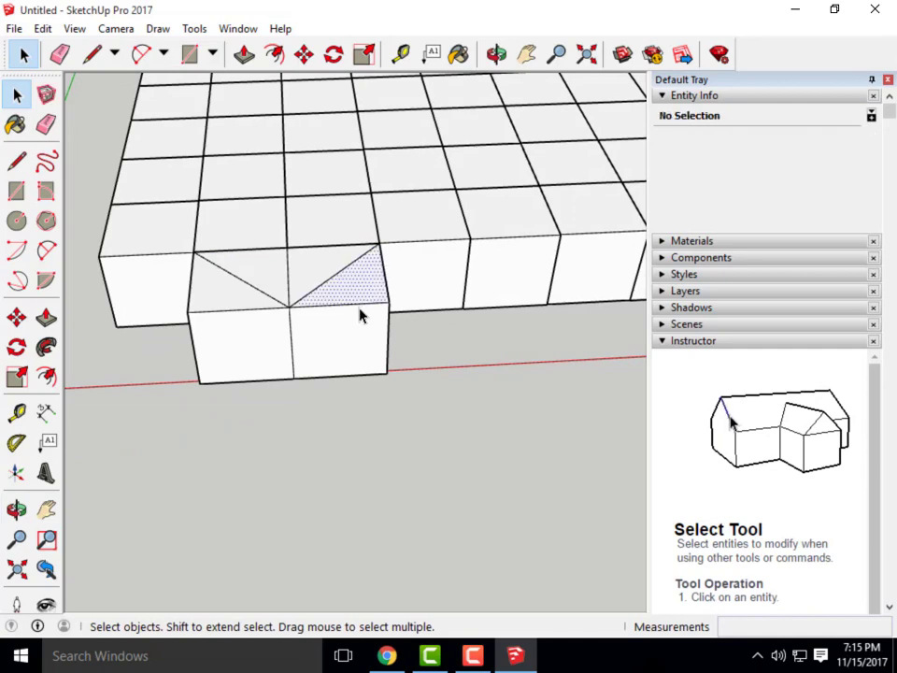
key("Delete")
scroll(384, 368, "up", 4)
left_click(385, 338)
key("Delete")
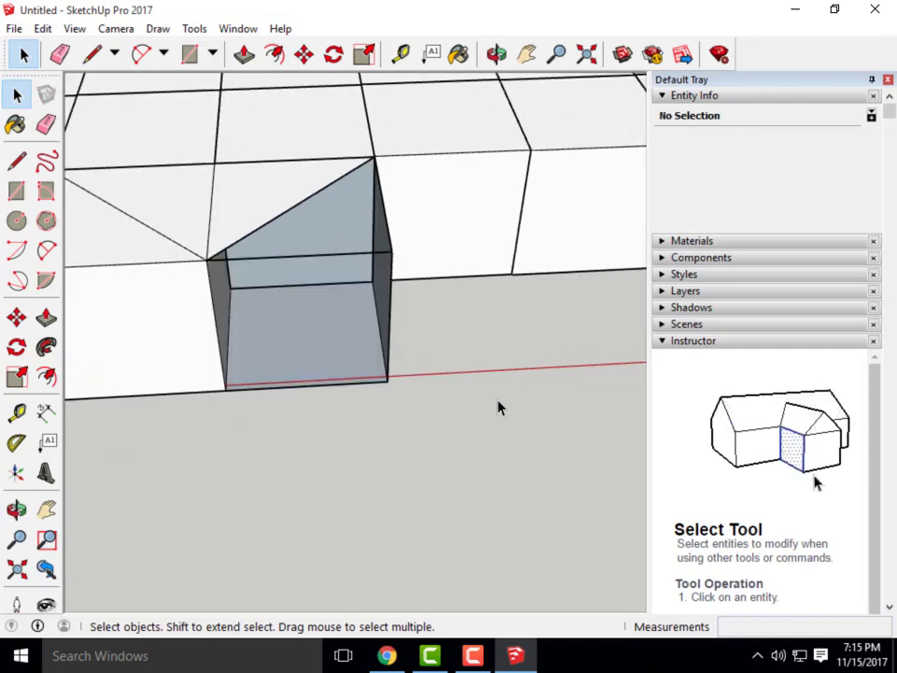
Delete the box's right face and the neighbouring front face
middle_click_drag(498, 408, 308, 309)
left_click(309, 305)
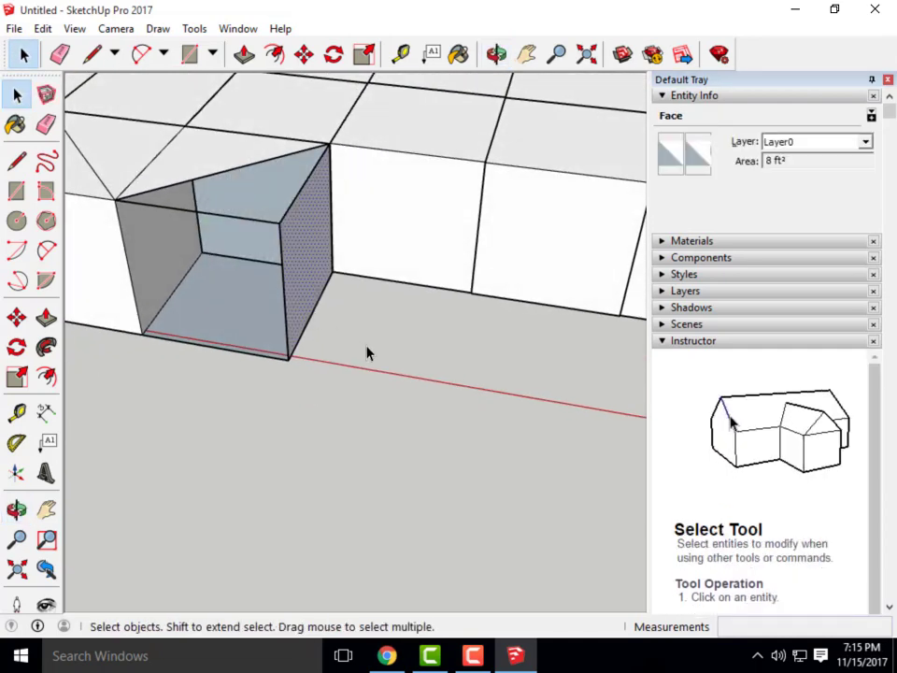
key("Delete")
middle_click_drag(159, 382, 170, 333)
left_click(154, 327)
key("Delete")
Delete the left triangular top face, restoring the left front and side faces with undo
scroll(388, 346, "down", 4)
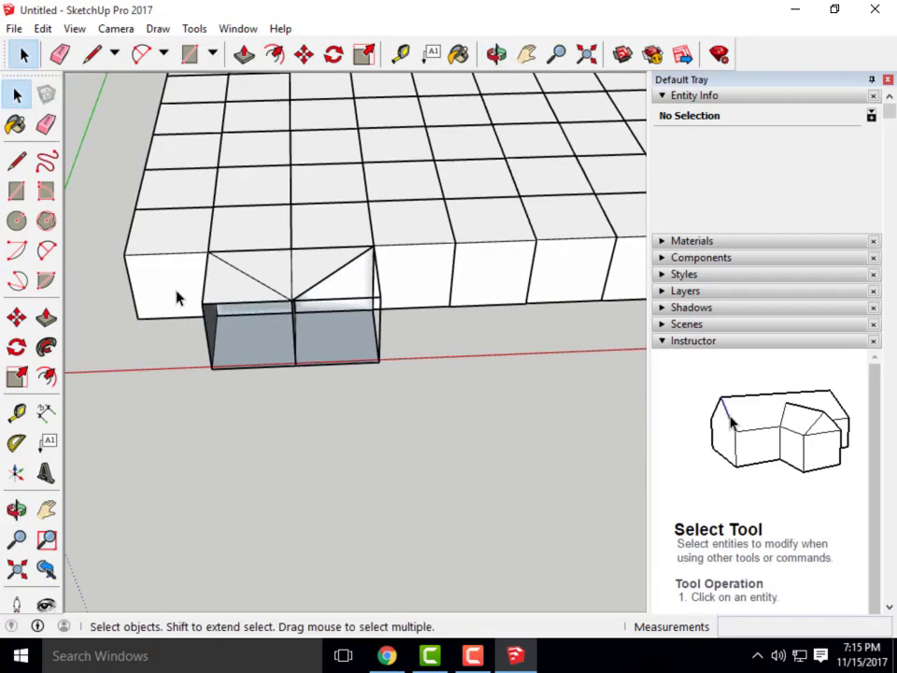
scroll(176, 297, "up", 3)
left_click(275, 293)
key("Delete")
left_click(262, 375)
key("Delete")
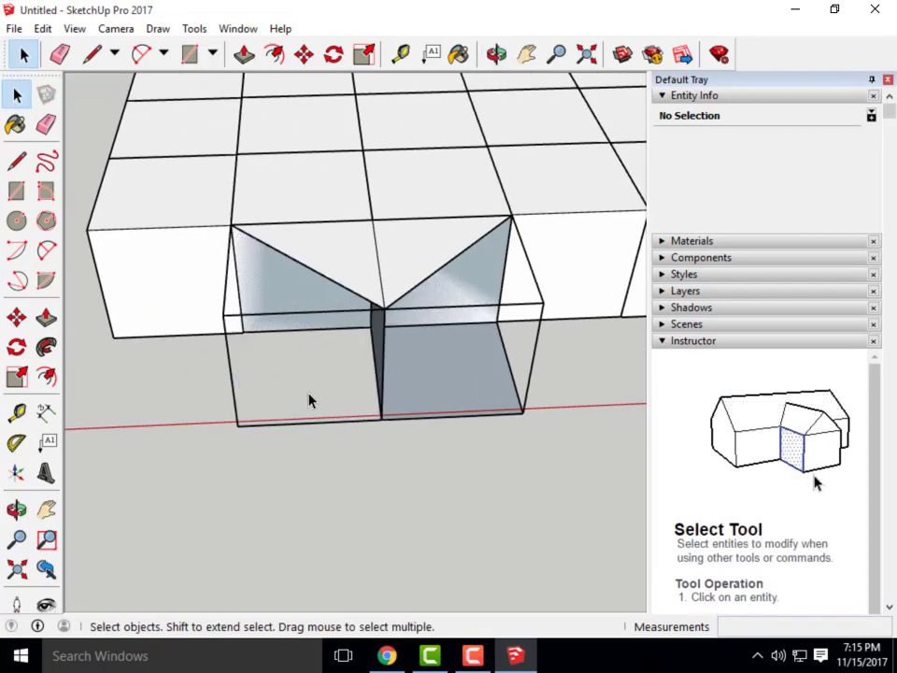
middle_click_drag(316, 415, 439, 432)
key("ctrl+z")
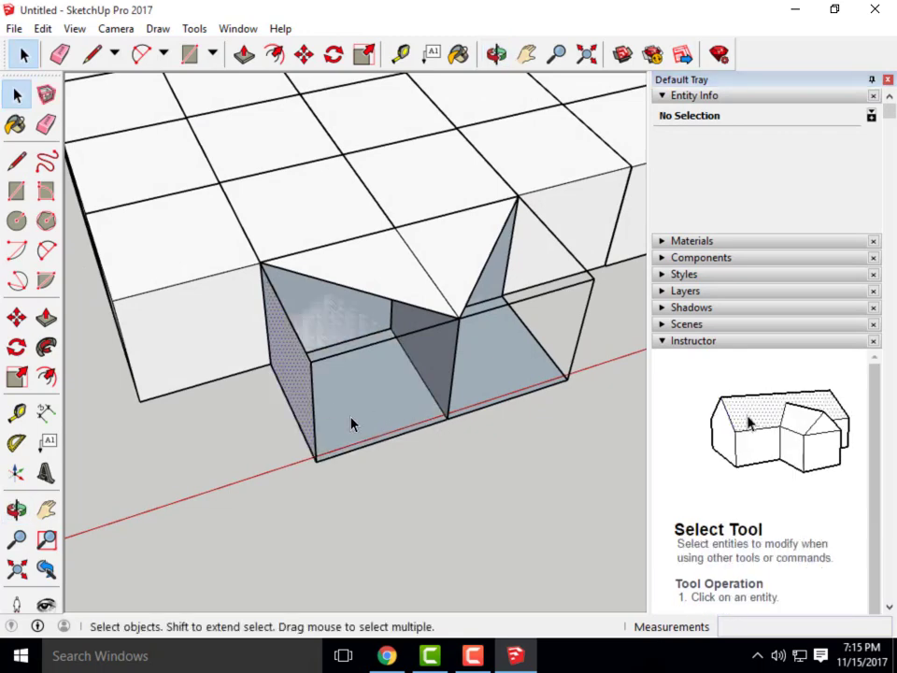
left_click(365, 368)
left_click(92, 54)
scroll(245, 366, "up", 5)
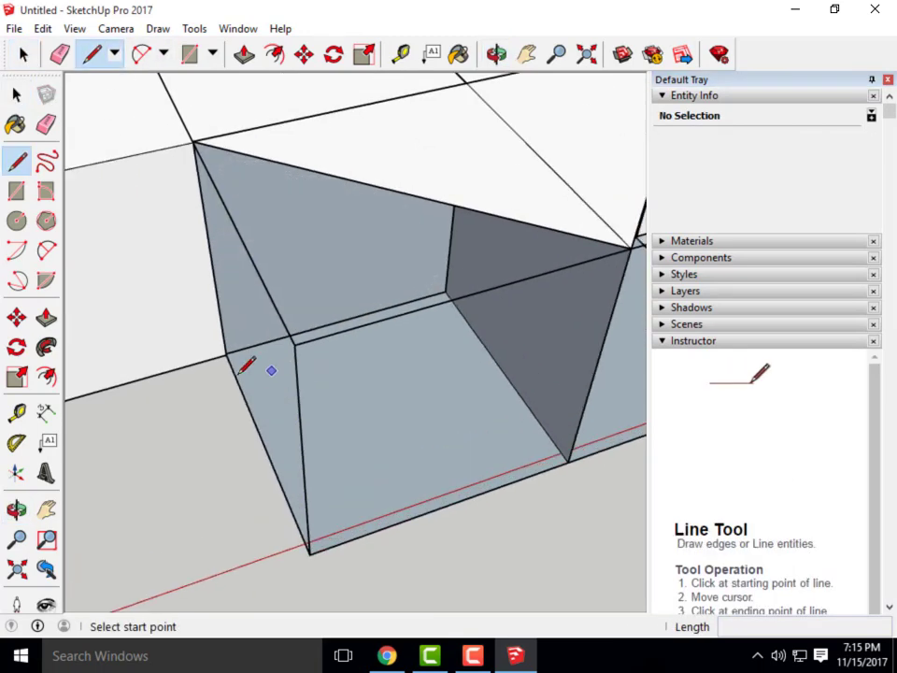
Draw an edge from the box's top corner down to the bottom corner, forming a sloped face
middle_click_drag(241, 372, 246, 340)
scroll(263, 284, "up", 2)
left_click(235, 314)
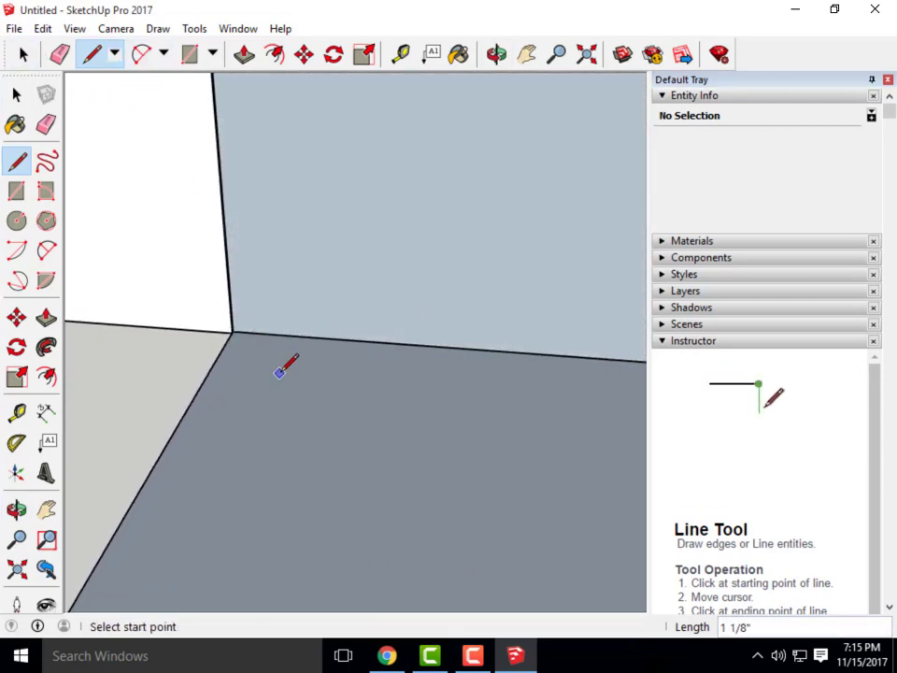
scroll(236, 331, "up", 3)
left_click(236, 328)
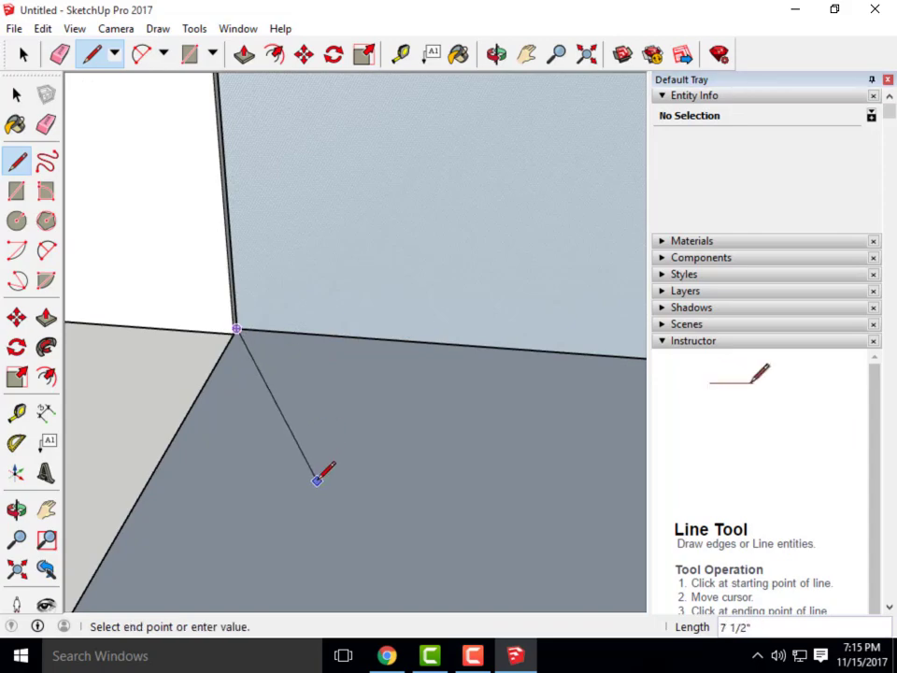
scroll(292, 449, "down", 8)
middle_click_drag(300, 483, 576, 545)
scroll(280, 425, "down", 6)
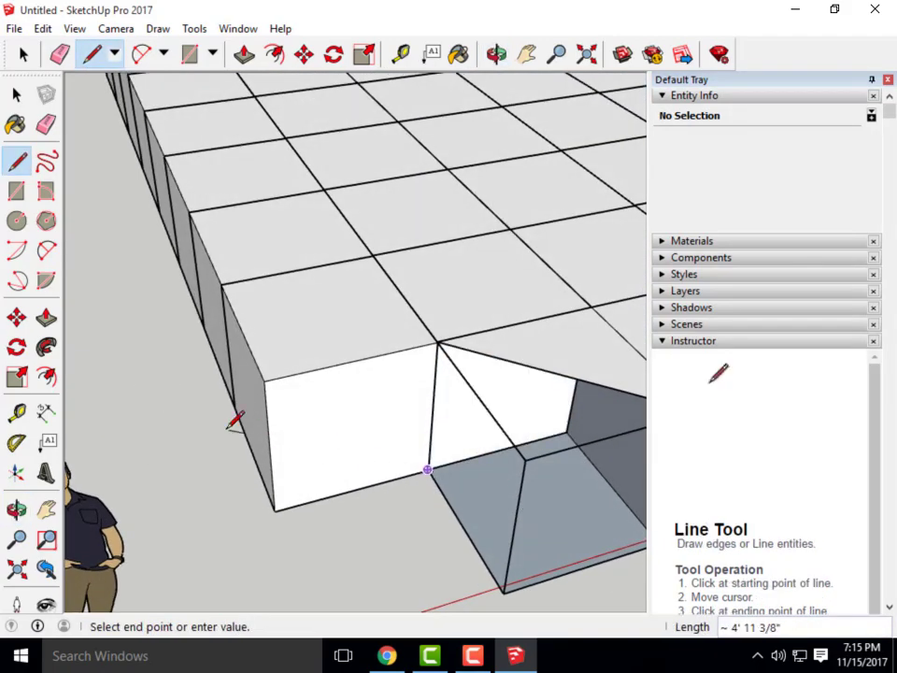
scroll(333, 388, "up", 10)
scroll(327, 392, "down", 3)
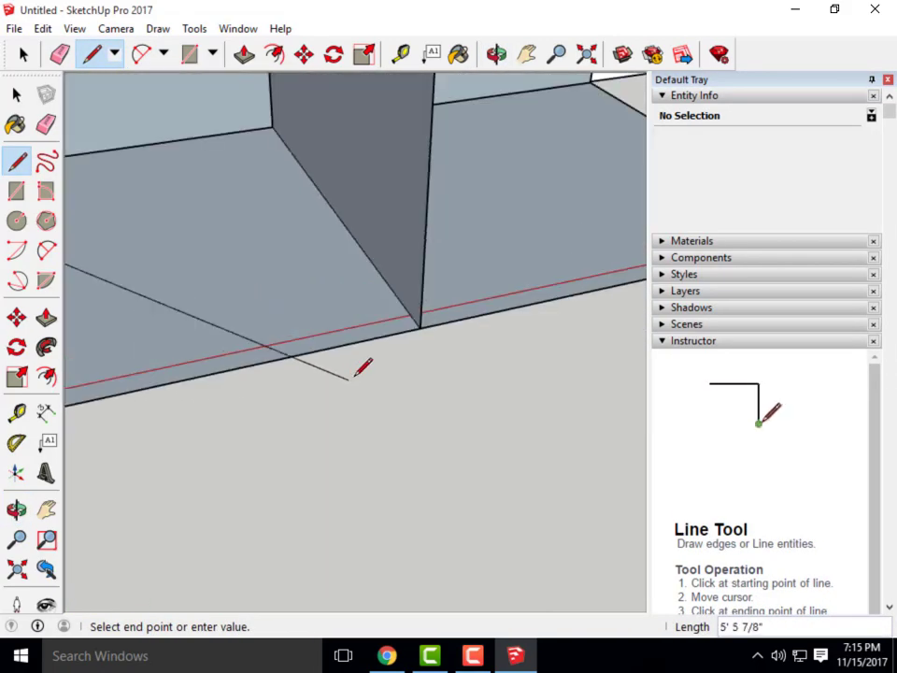
left_click(422, 323)
scroll(426, 332, "down", 3)
scroll(253, 446, "down", 3)
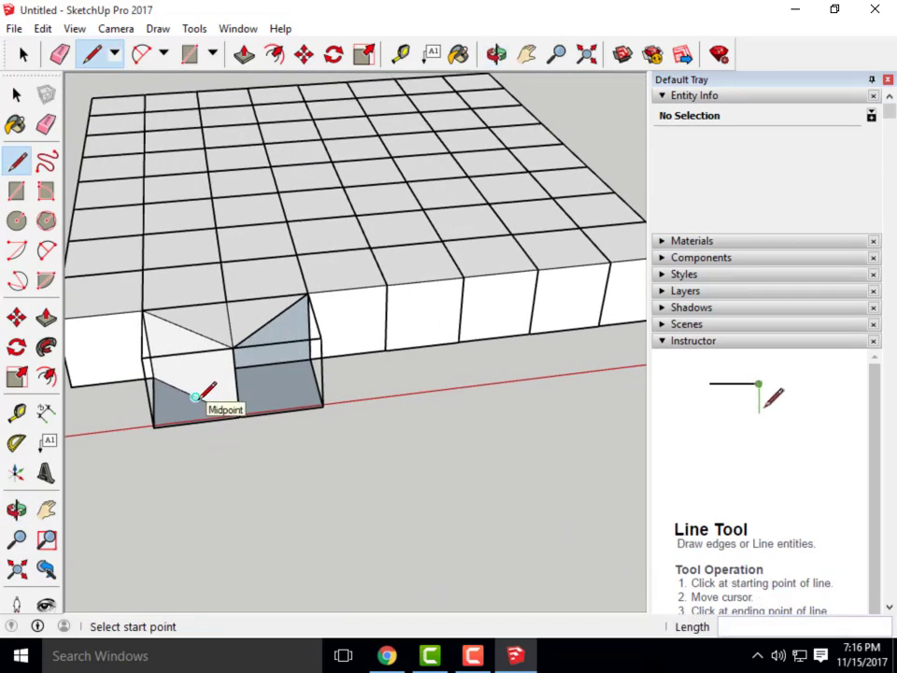
scroll(241, 349, "up", 2)
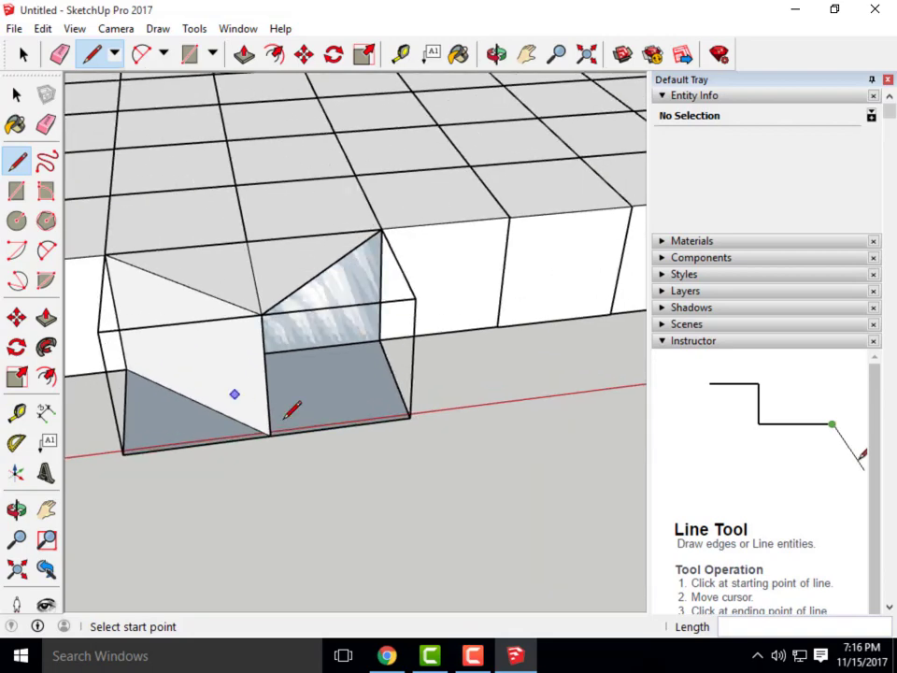
Draw a second edge from that endpoint to the opposite box corner, closing another sloped face
middle_click_drag(292, 409, 88, 261)
scroll(287, 334, "down", 3)
middle_click_drag(285, 335, 213, 417)
scroll(238, 387, "up", 4)
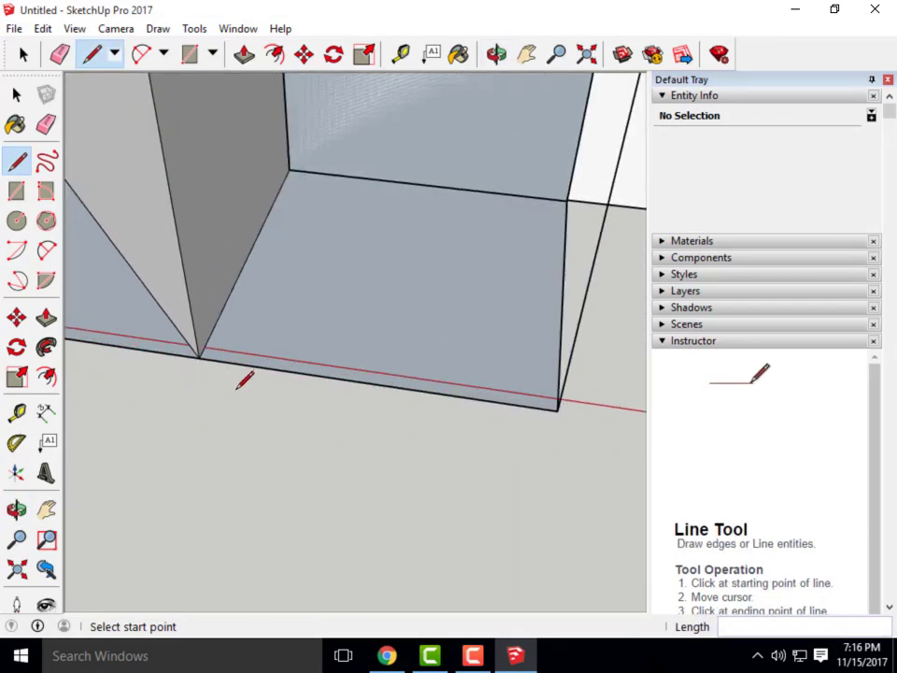
left_click(199, 357)
scroll(577, 207, "up", 5)
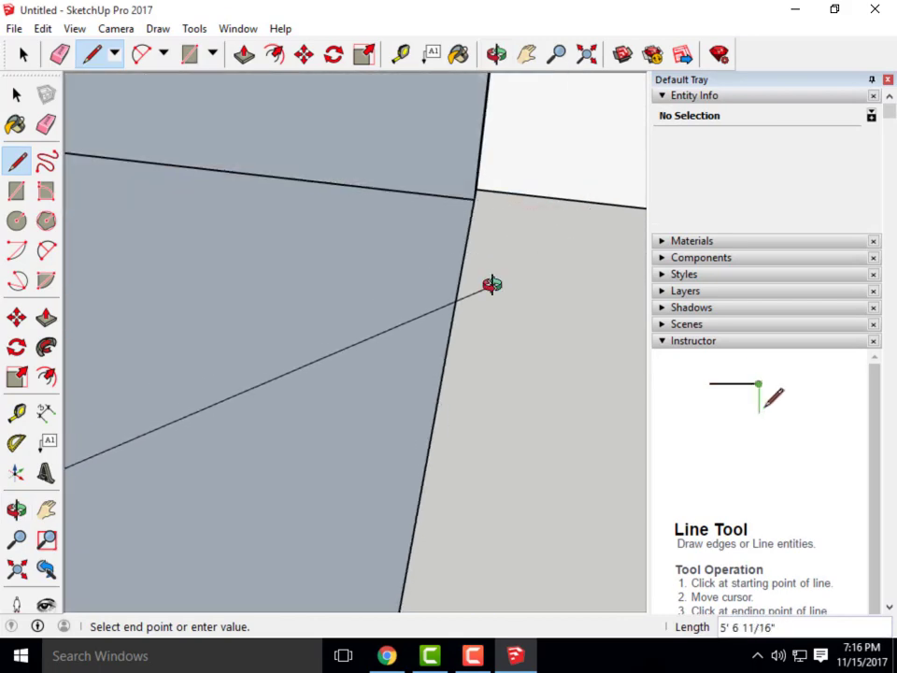
mouse_move(490, 284)
middle_mouse_down()
mouse_move(339, 286)
mouse_move(524, 221)
middle_mouse_up()
left_click(517, 234)
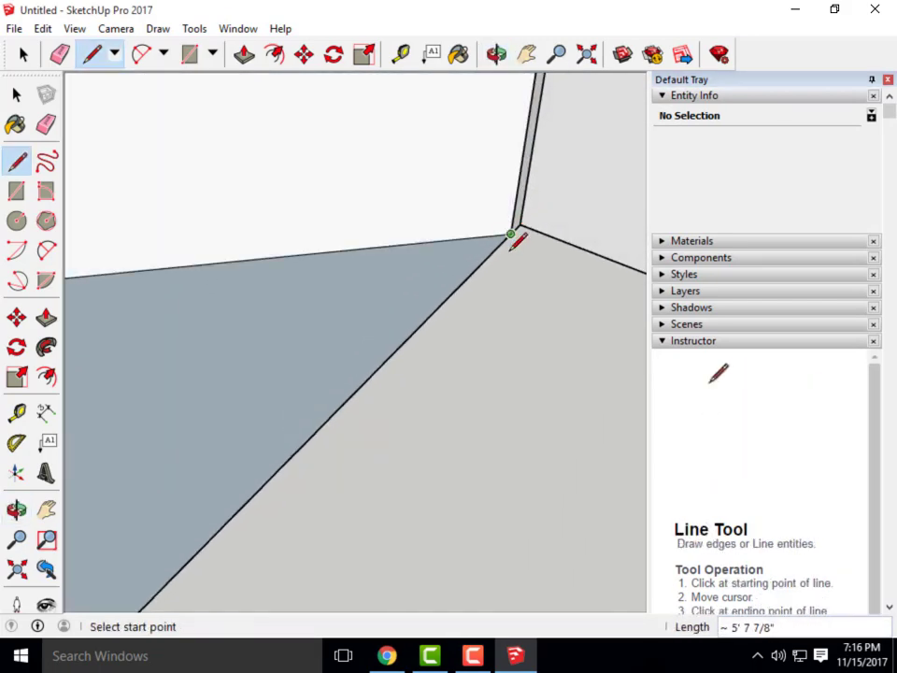
scroll(472, 344, "down", 2)
scroll(468, 342, "down", 3)
scroll(385, 356, "down", 4)
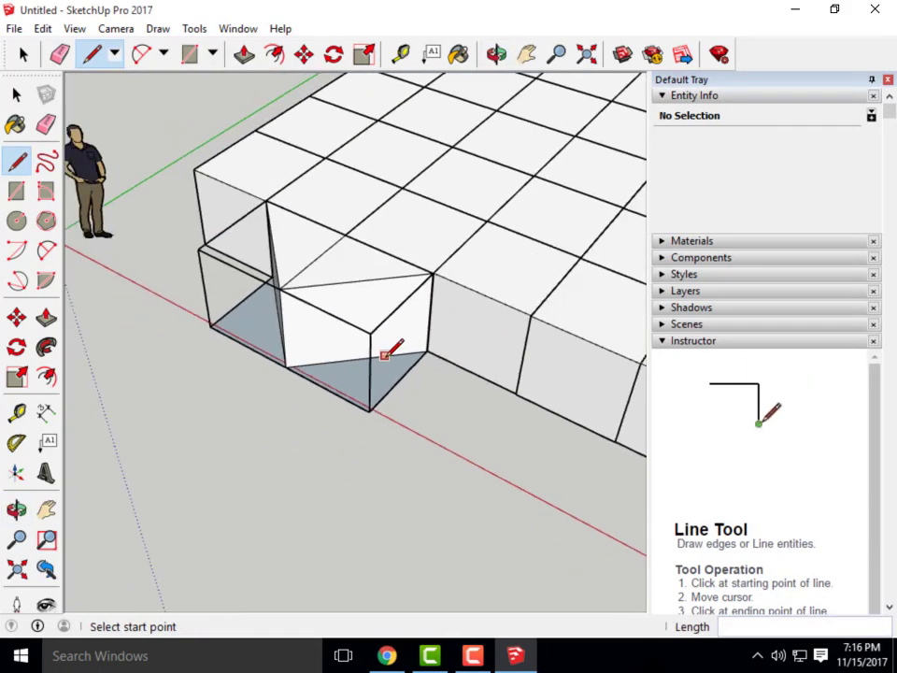
Check the sloped faces from above with the Select tool, briefly viewing the Canvas assignment page
middle_click_drag(385, 357, 497, 290)
middle_click_drag(318, 209, 320, 334)
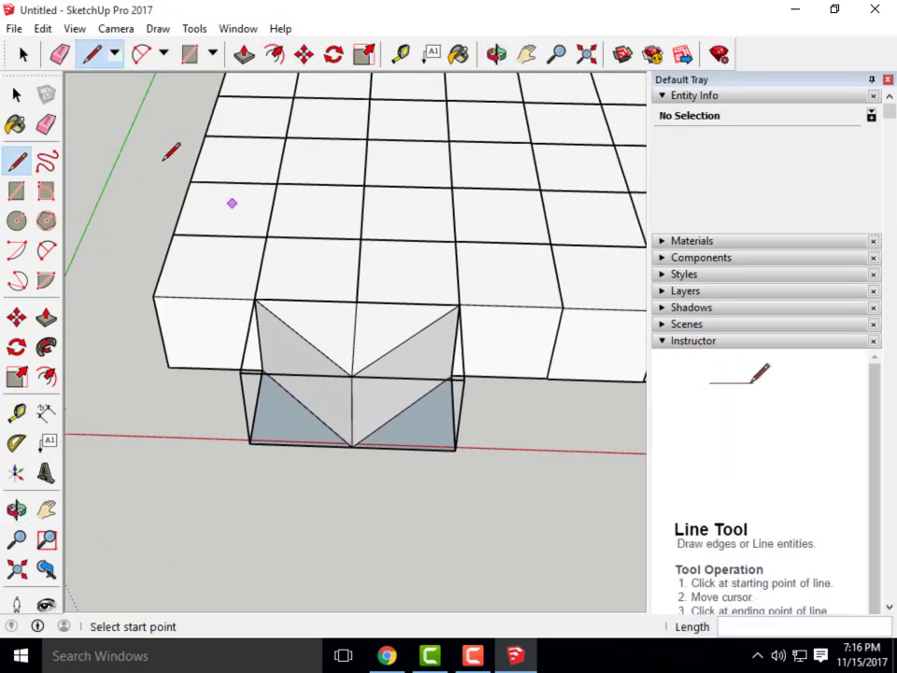
left_click(16, 94)
left_click(387, 657)
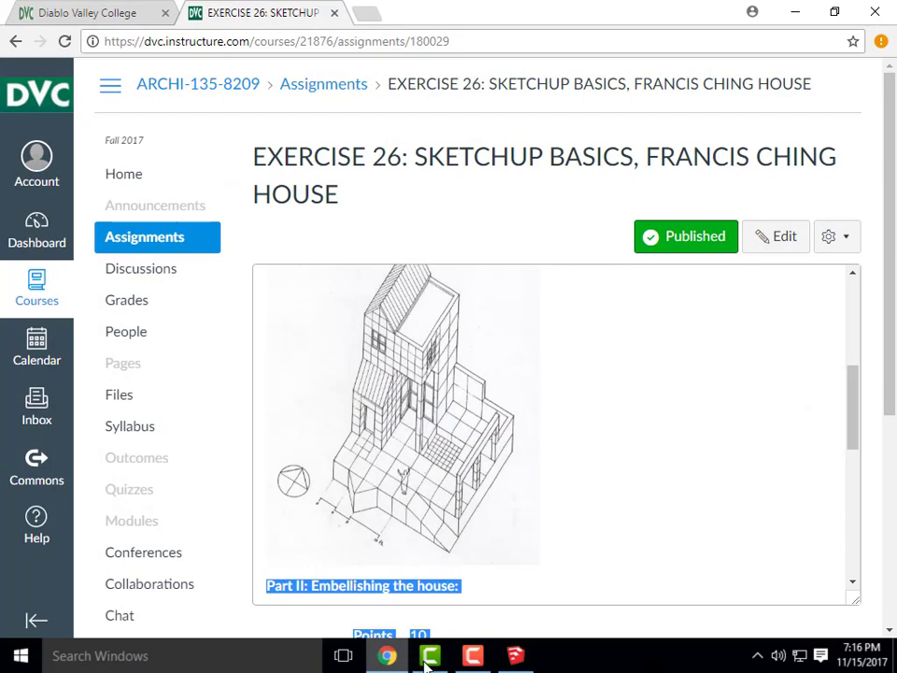
left_click(515, 656)
middle_click_drag(421, 457, 241, 376)
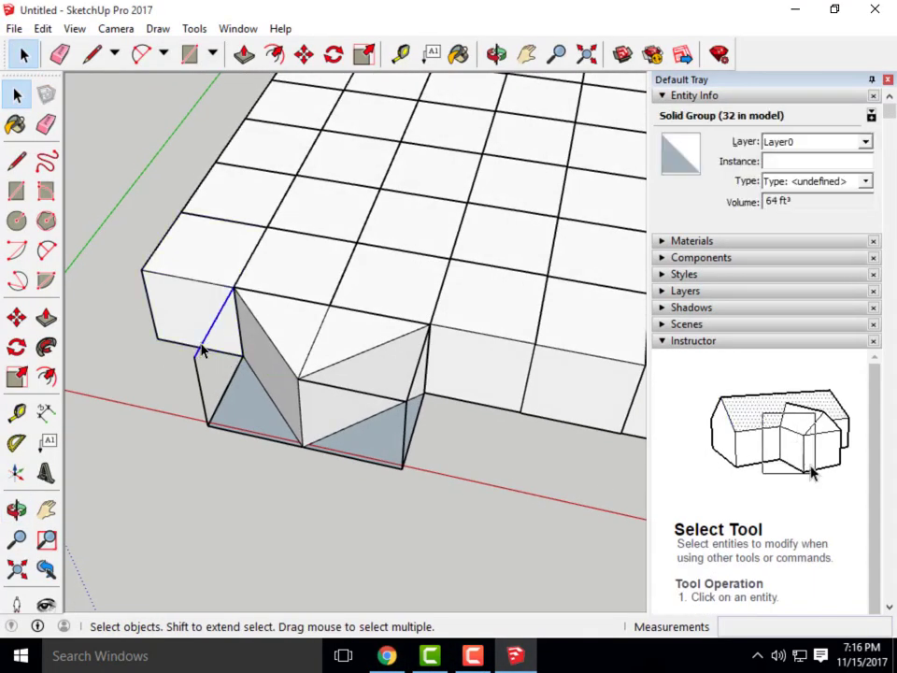
Delete the leftover left vertical, bottom-left and bottom front edges of the box
key("Delete")
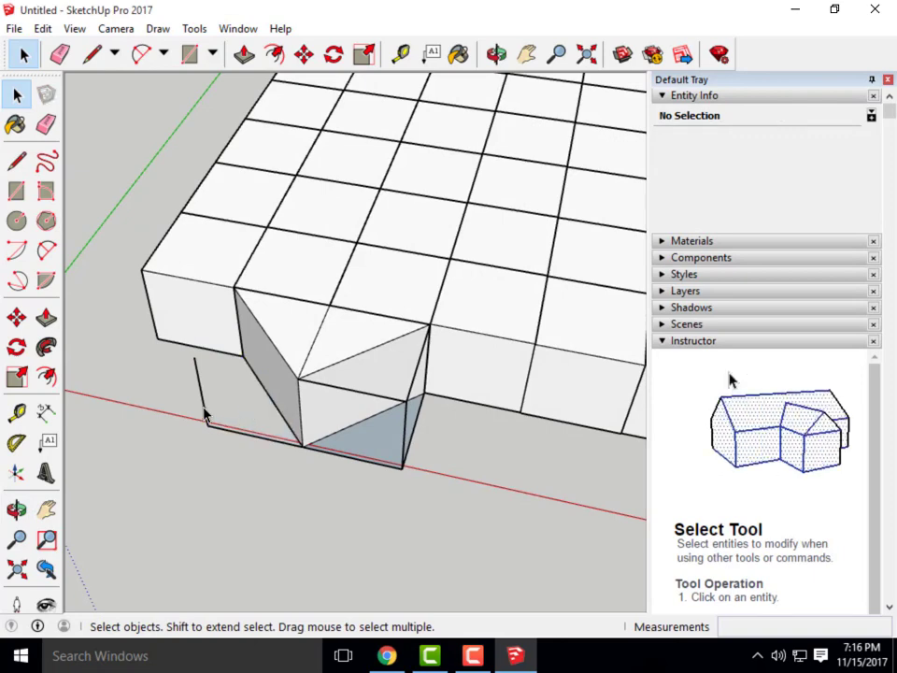
left_click(204, 410)
key("Delete")
left_click(233, 432)
key("Delete")
left_click(400, 473)
key("Delete")
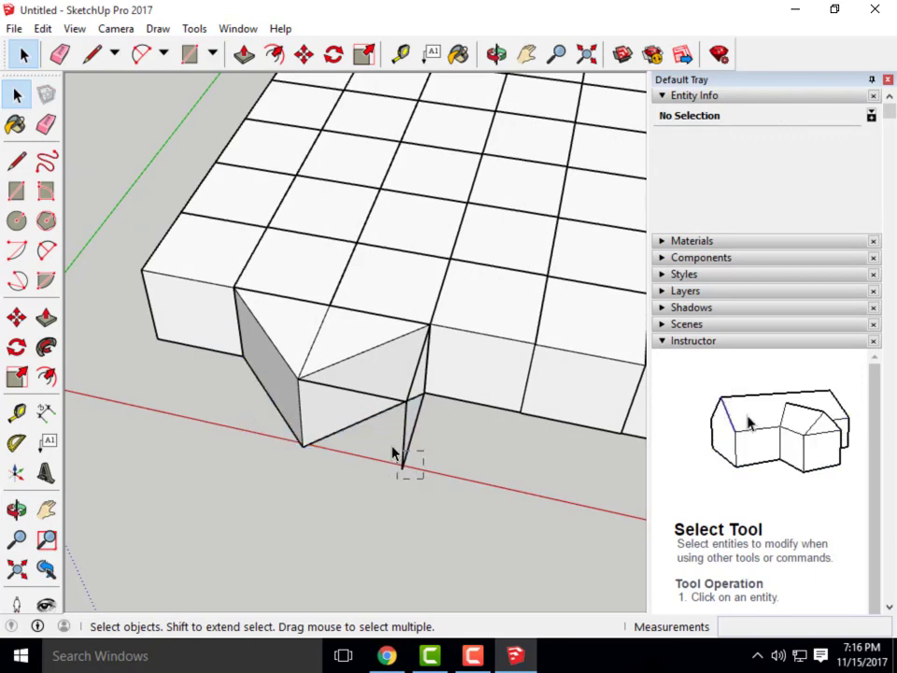
left_click(354, 391)
Delete the two remaining leftover corner edges
middle_click_drag(353, 402, 397, 463)
left_click(458, 536)
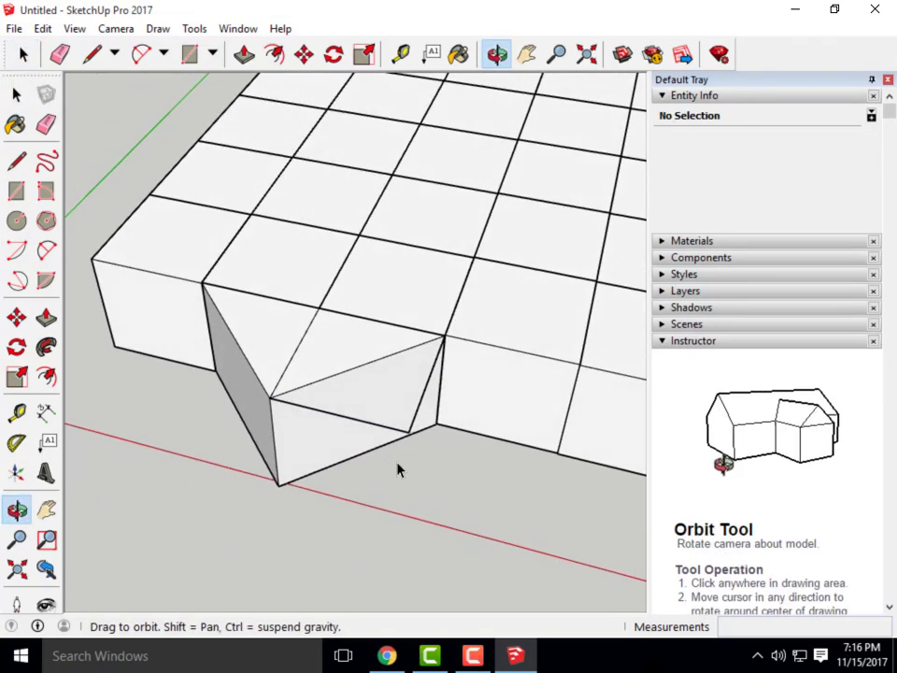
left_click_drag(447, 503, 366, 423)
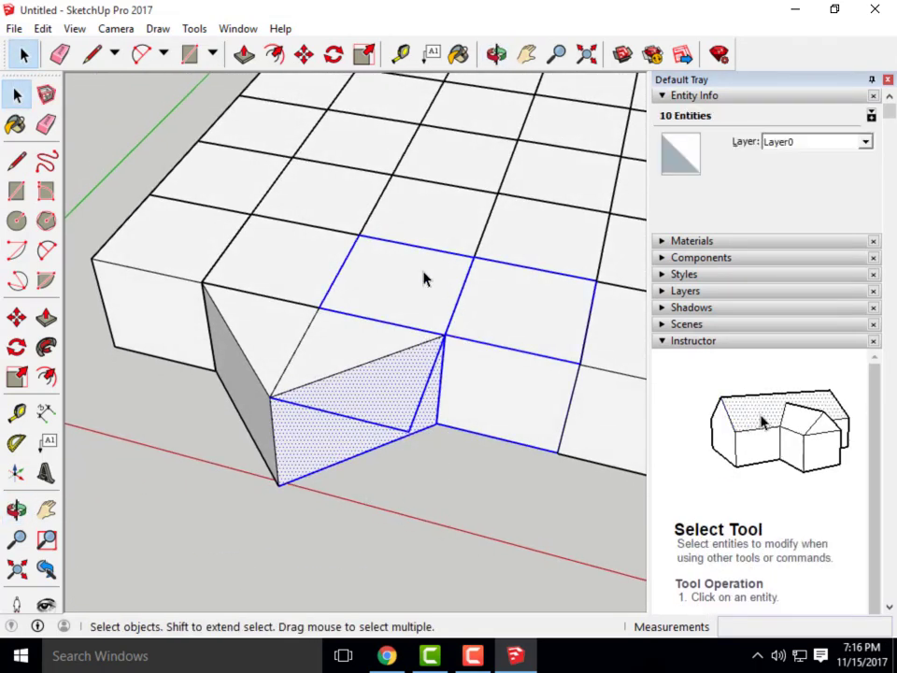
middle_click_drag(478, 552, 559, 636)
left_click(547, 521)
key("Delete")
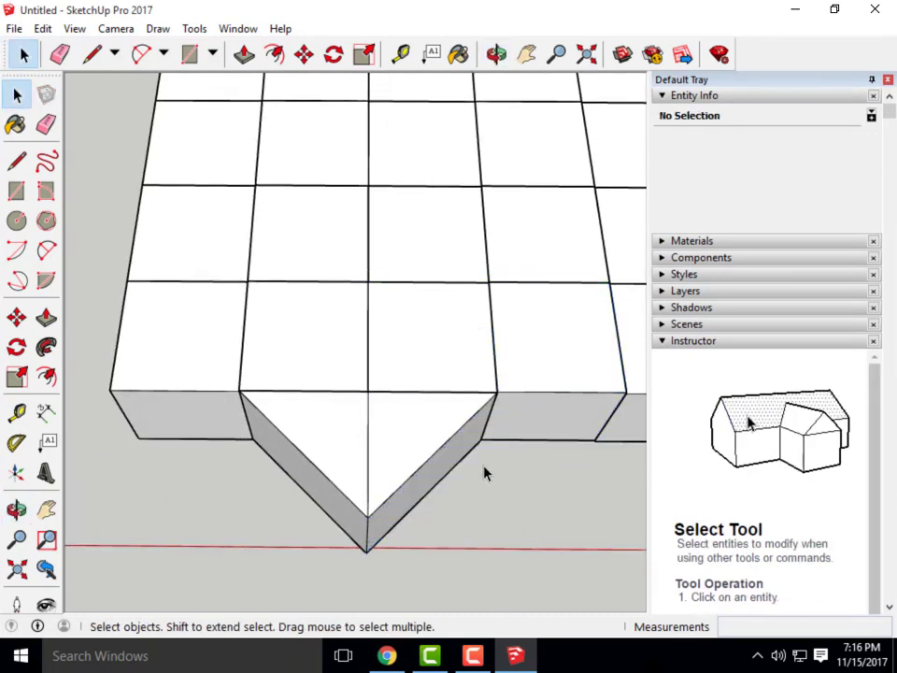
Inspect the finished V-shaped wedge, then return to the Canvas assignment page
scroll(370, 415, "down", 3)
middle_click_drag(370, 415, 290, 332)
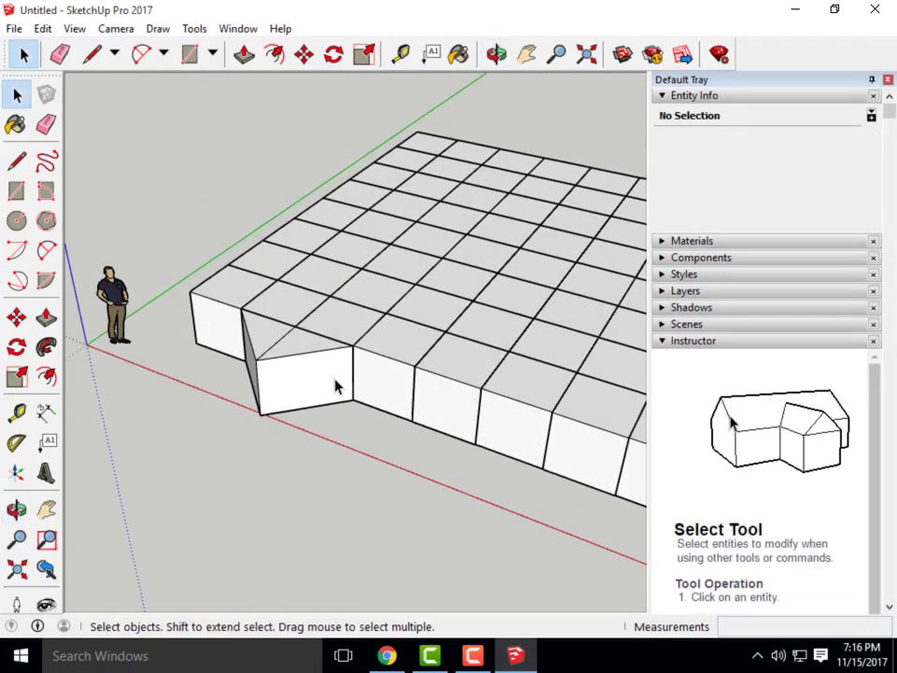
scroll(272, 449, "down", 4)
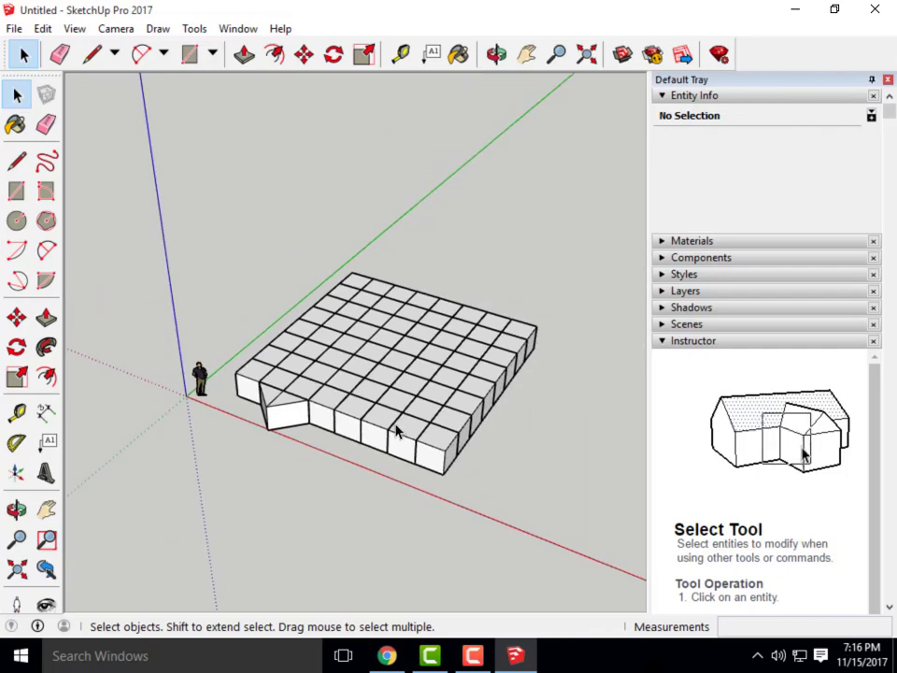
scroll(396, 429, "up", 2)
scroll(448, 483, "up", 2)
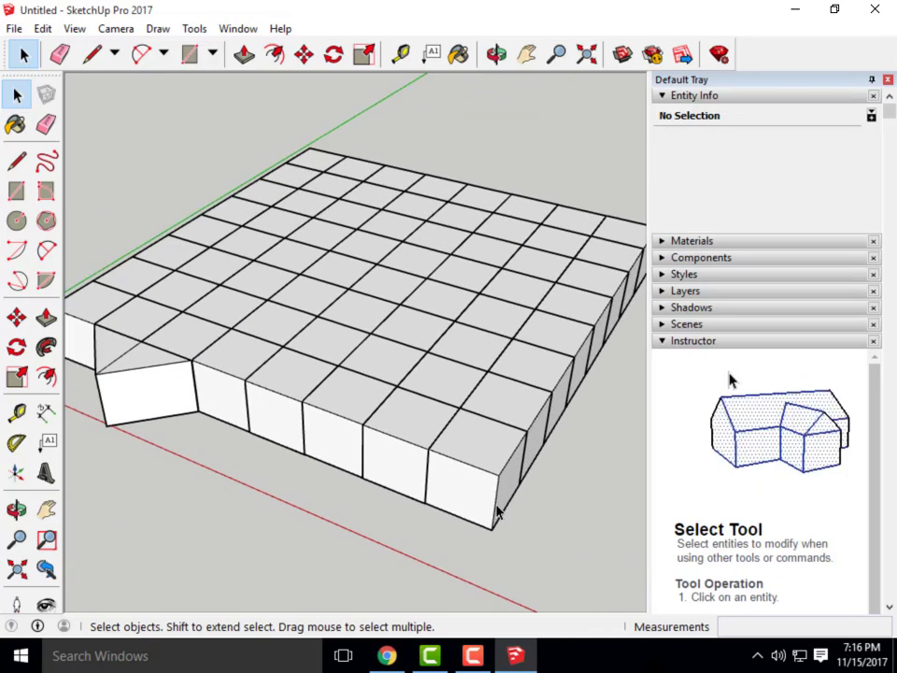
middle_click_drag(547, 531, 504, 525)
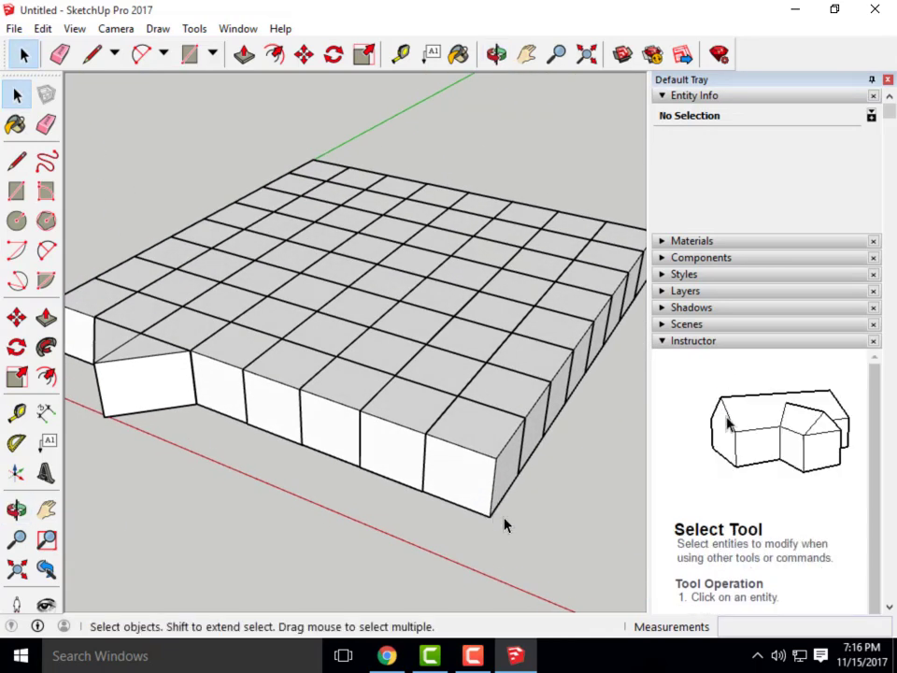
left_click(390, 657)
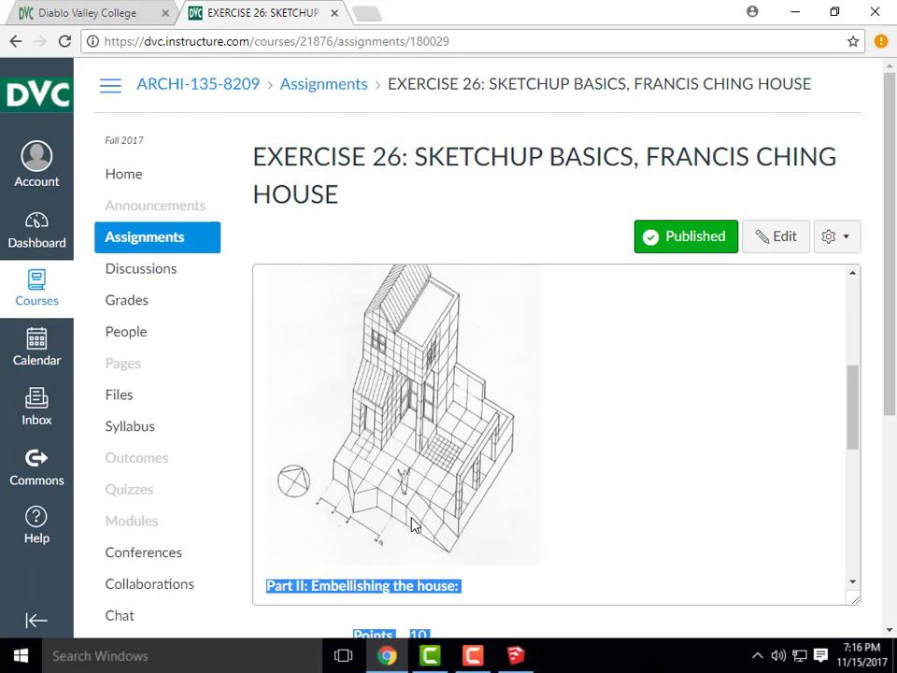
Minimize the browser to bring SketchUp's gridded slab into view and orbit around it
left_click(795, 11)
mouse_move(626, 408)
middle_mouse_down()
mouse_move(492, 420)
mouse_move(151, 86)
middle_mouse_up()
left_click(92, 54)
scroll(260, 261, "up", 5)
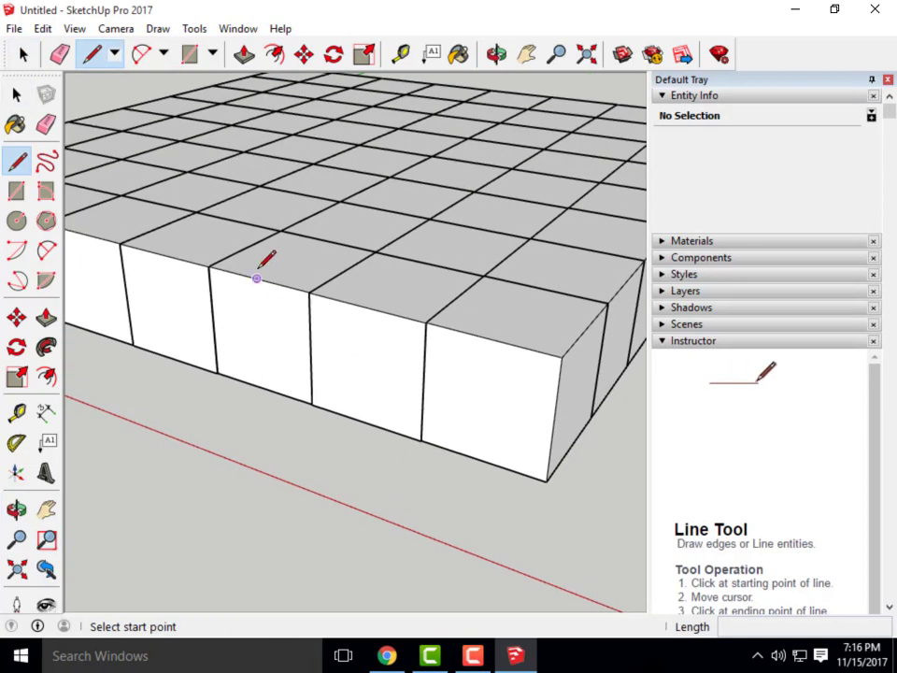
scroll(214, 273, "up", 4)
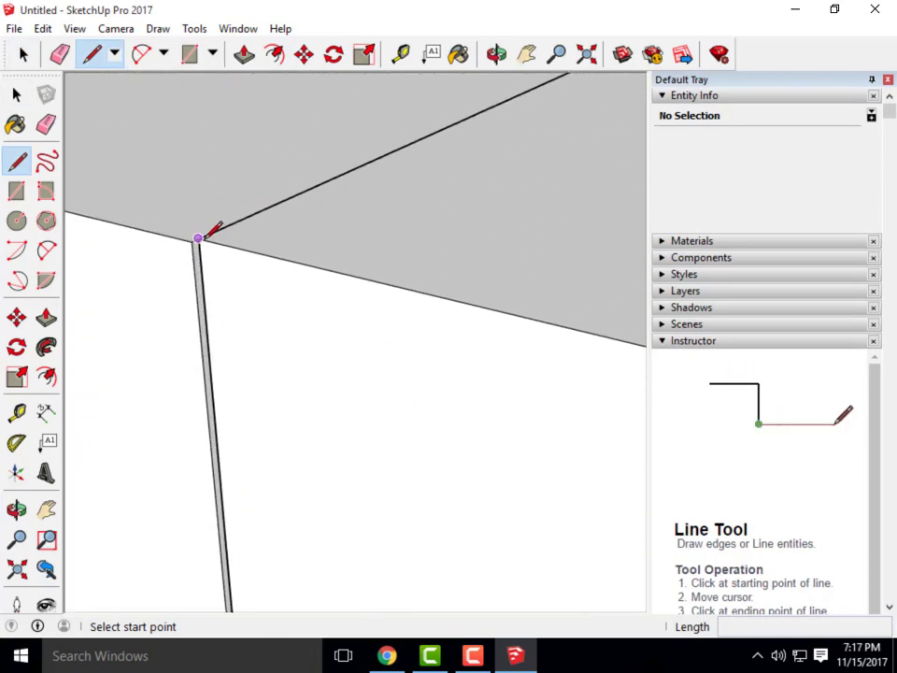
scroll(198, 238, "up", 2)
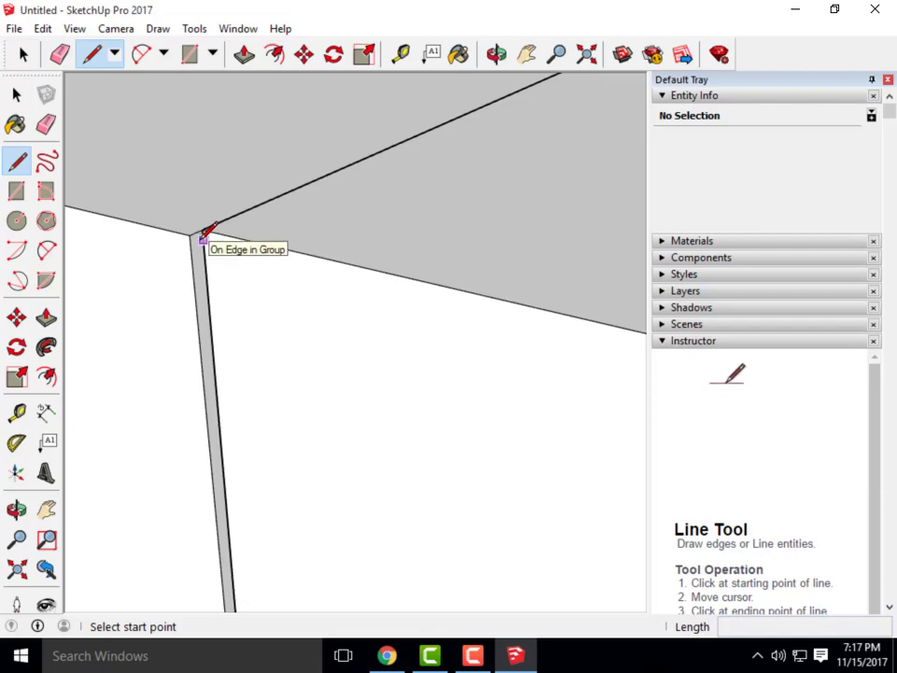
left_click(205, 229)
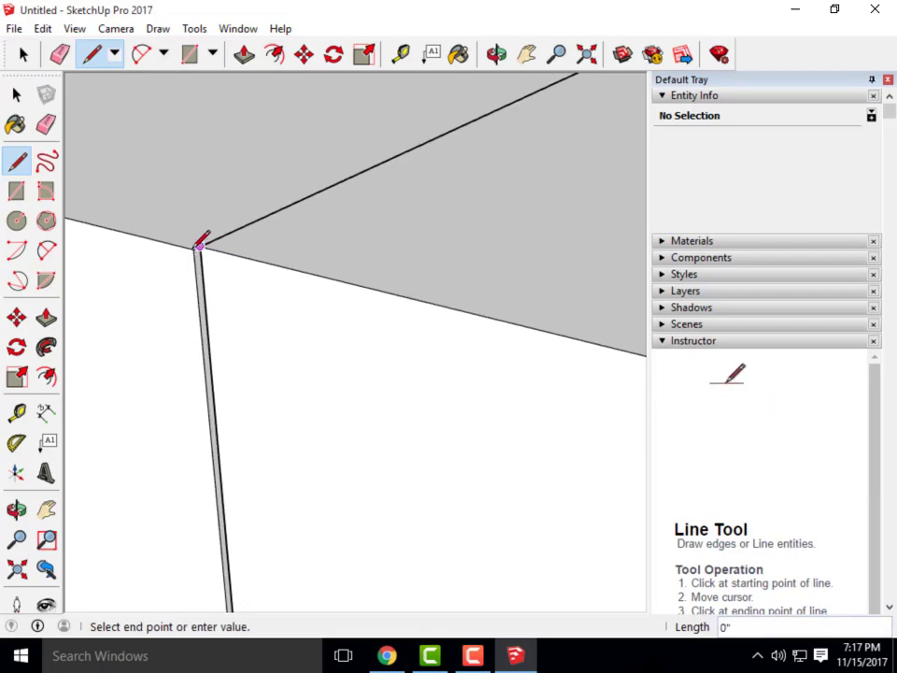
scroll(204, 235, "down", 5)
scroll(392, 337, "up", 5)
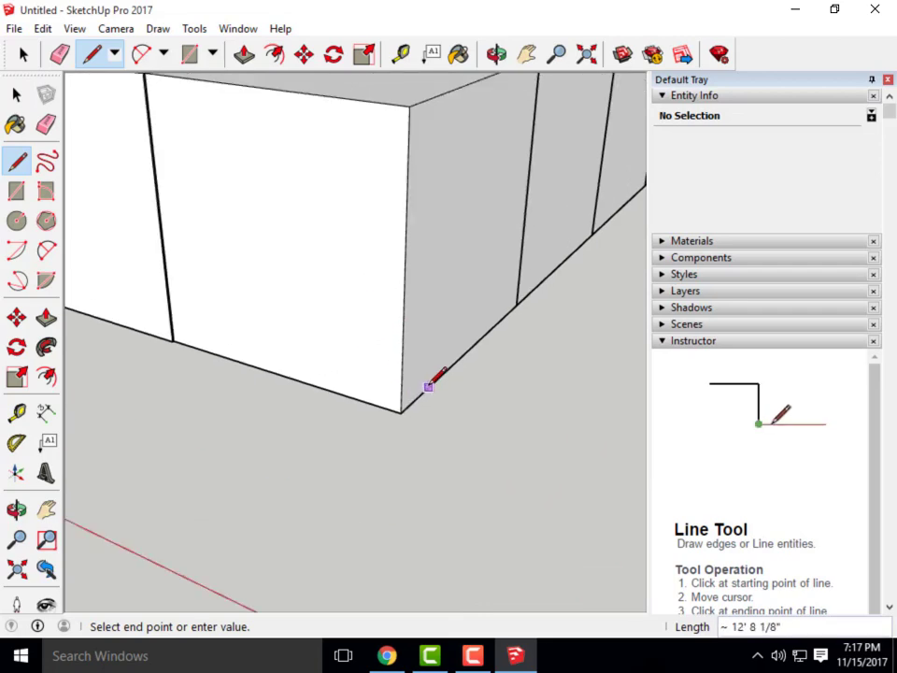
scroll(281, 355, "down", 5)
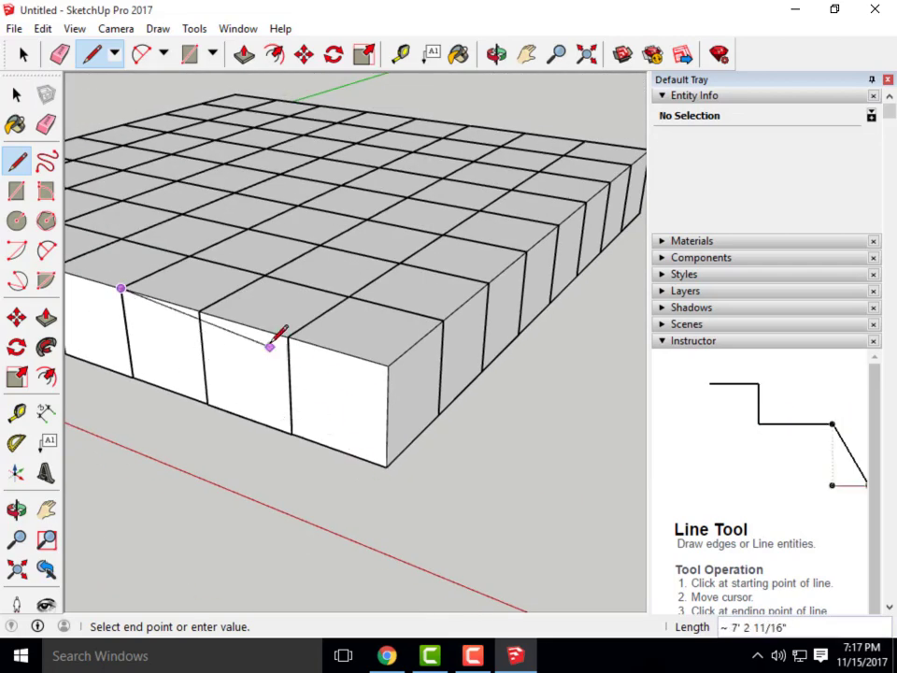
scroll(313, 323, "up", 8)
scroll(417, 369, "down", 8)
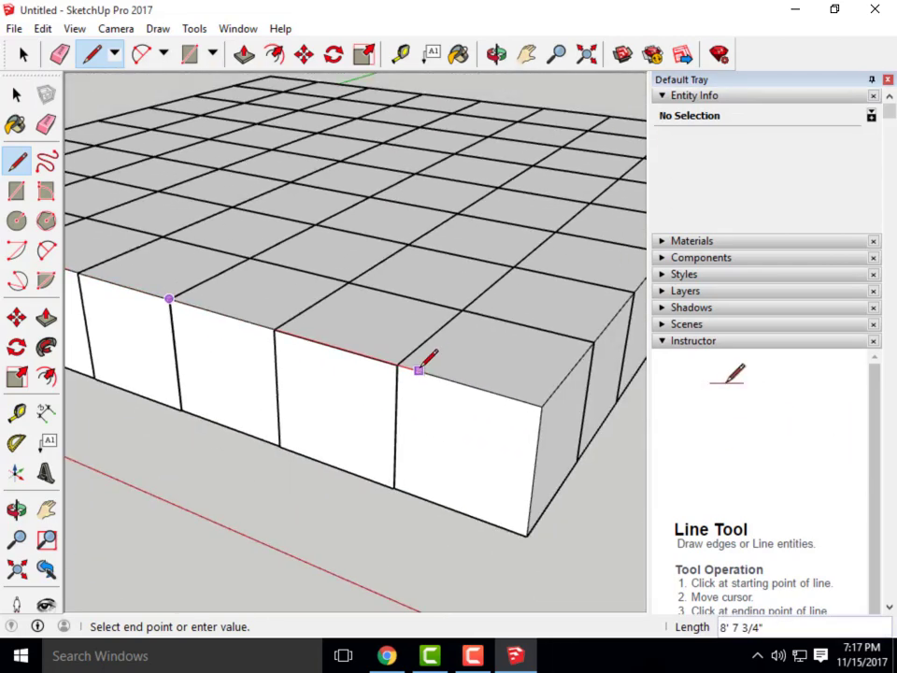
key("Escape")
left_click(16, 93)
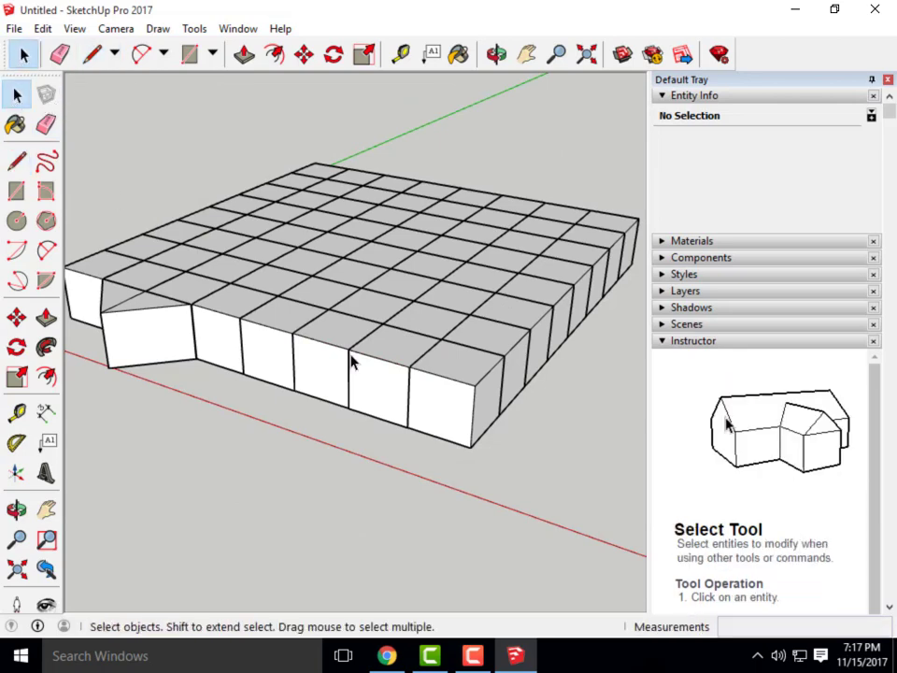
Crossing-select the slab's right four columns of cubes and delete them
middle_click_drag(355, 369, 344, 460)
left_click(292, 423)
middle_click_drag(292, 423, 484, 376)
left_click_drag(561, 536, 361, 177)
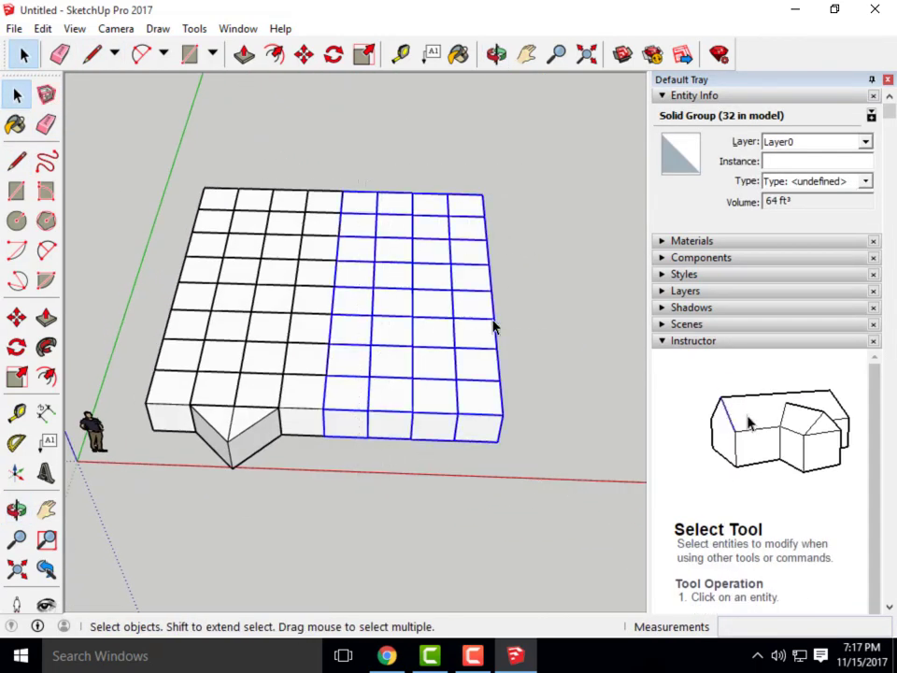
key("Delete")
Copy the front corner cube 4' along the red axis with Move and Ctrl
middle_click_drag(505, 379, 260, 384)
scroll(266, 383, "up", 3)
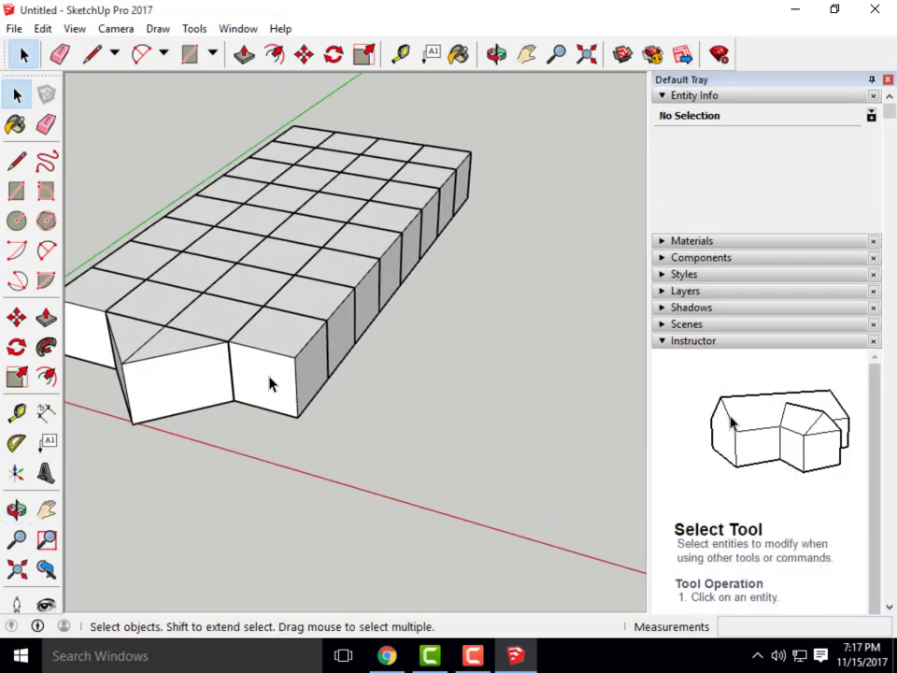
left_click(277, 367)
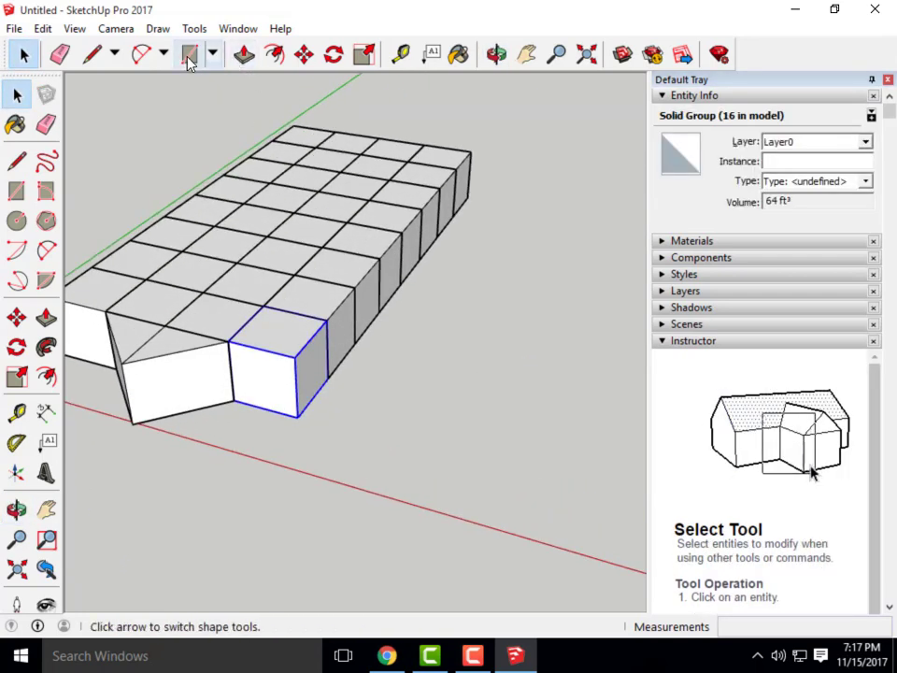
left_click(304, 56)
scroll(233, 402, "up", 10)
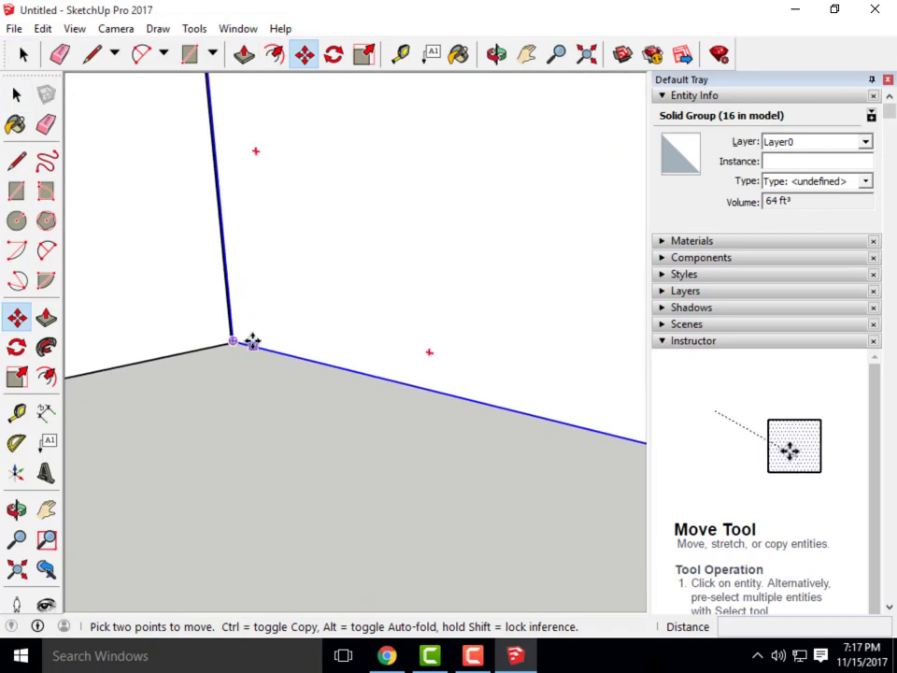
left_click(208, 345)
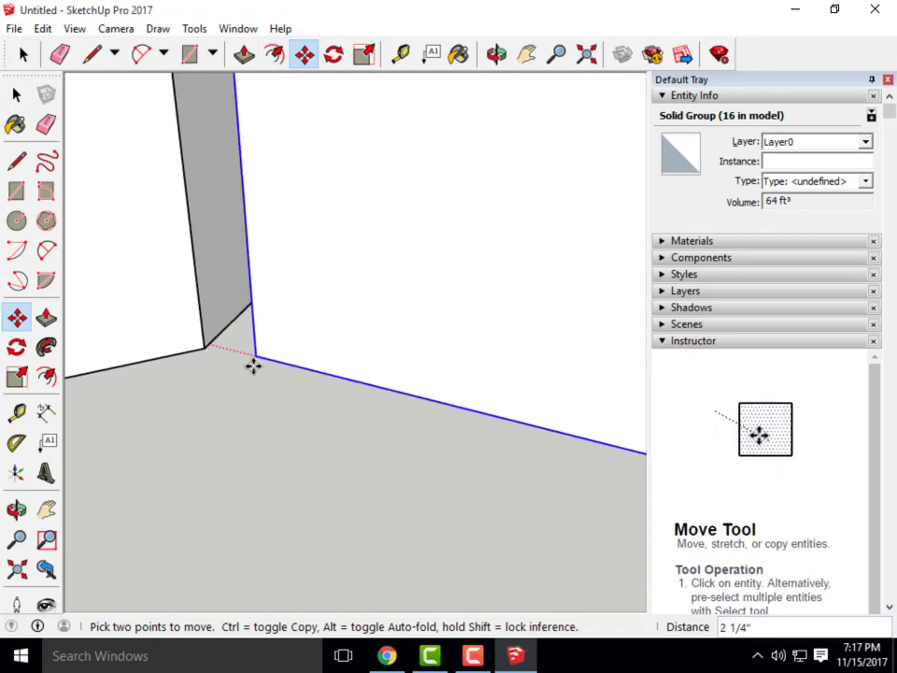
key("Escape")
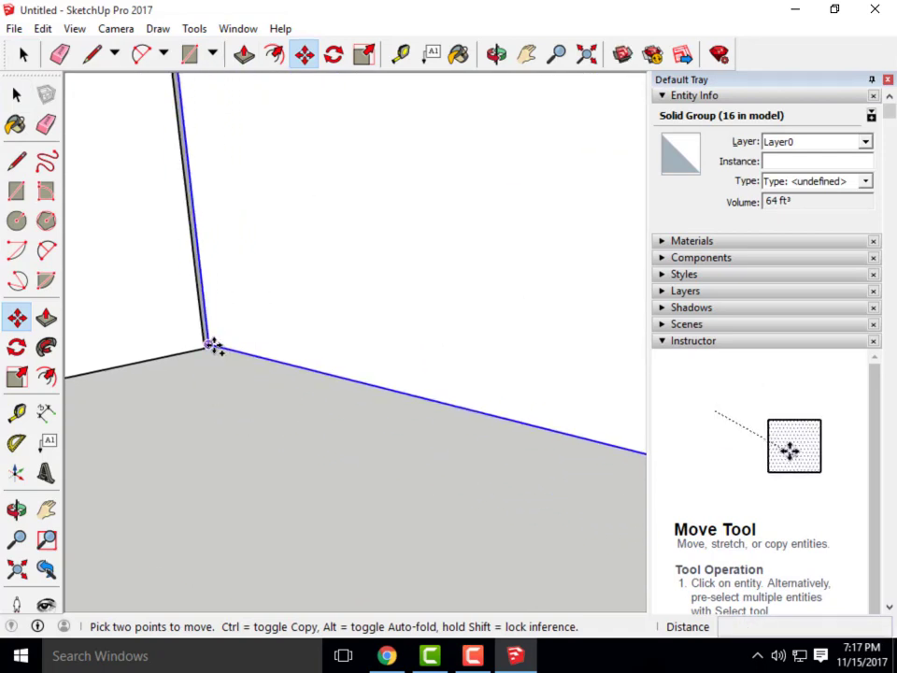
key("ctrl")
left_click(215, 350)
scroll(226, 403, "down", 6)
scroll(360, 428, "up", 10)
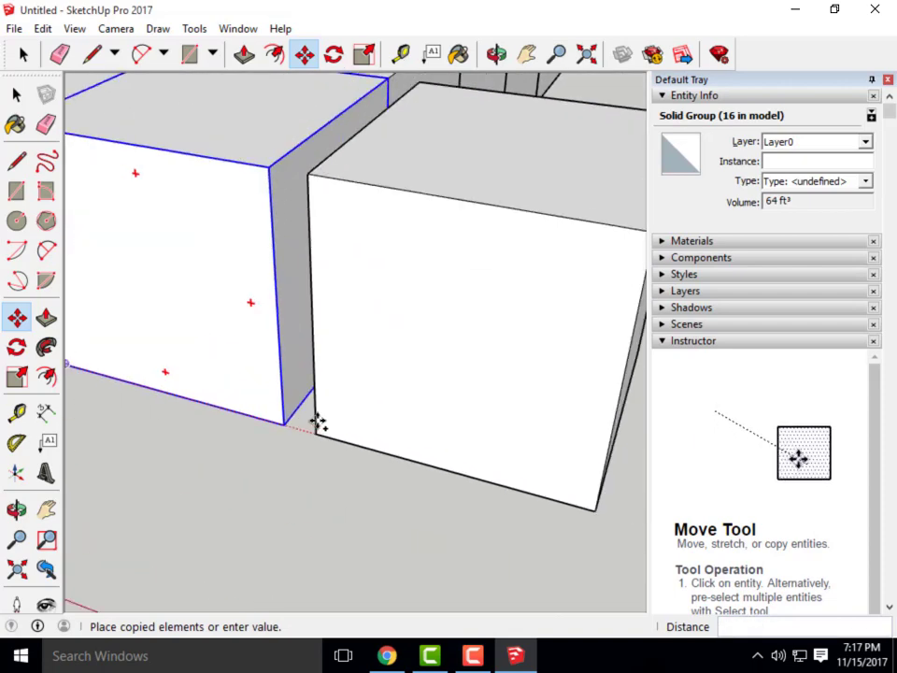
scroll(170, 444, "down", 4)
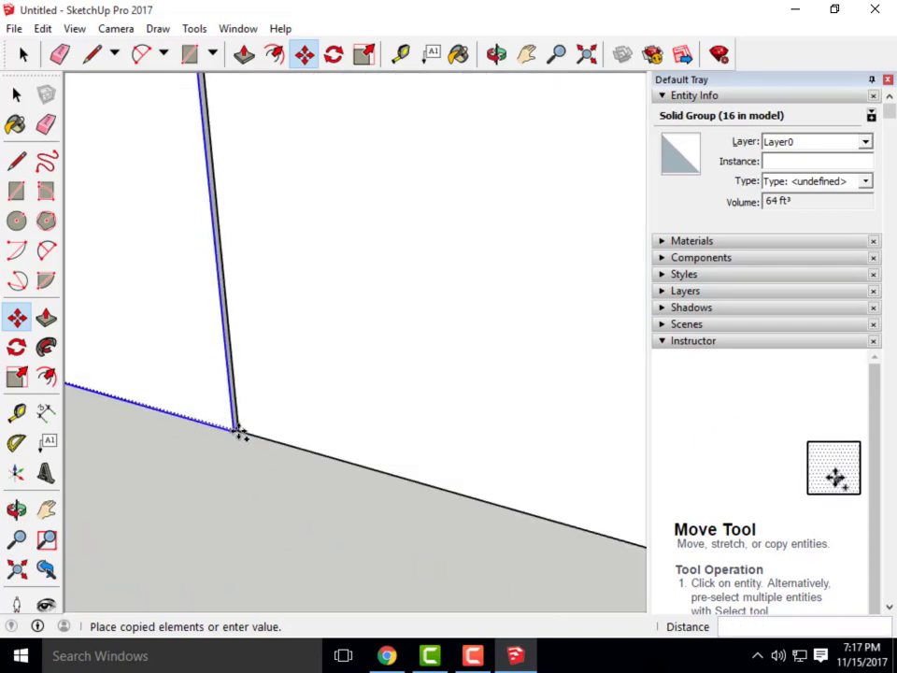
left_click(234, 430)
Make three more 4' cube copies along red to finish the four-cube front row
scroll(161, 430, "down", 5)
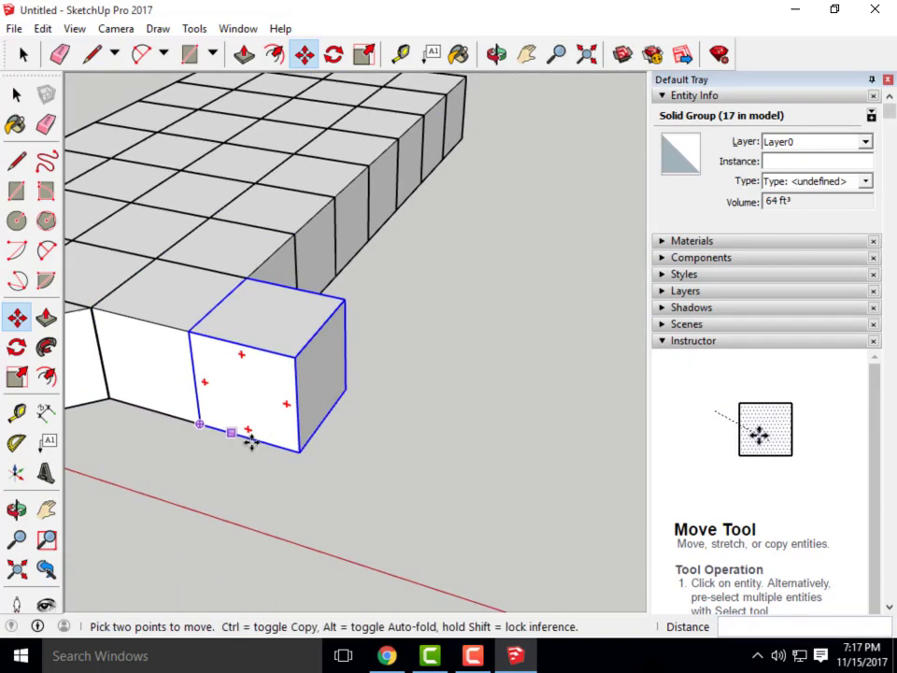
scroll(209, 422, "up", 5)
left_click(154, 409)
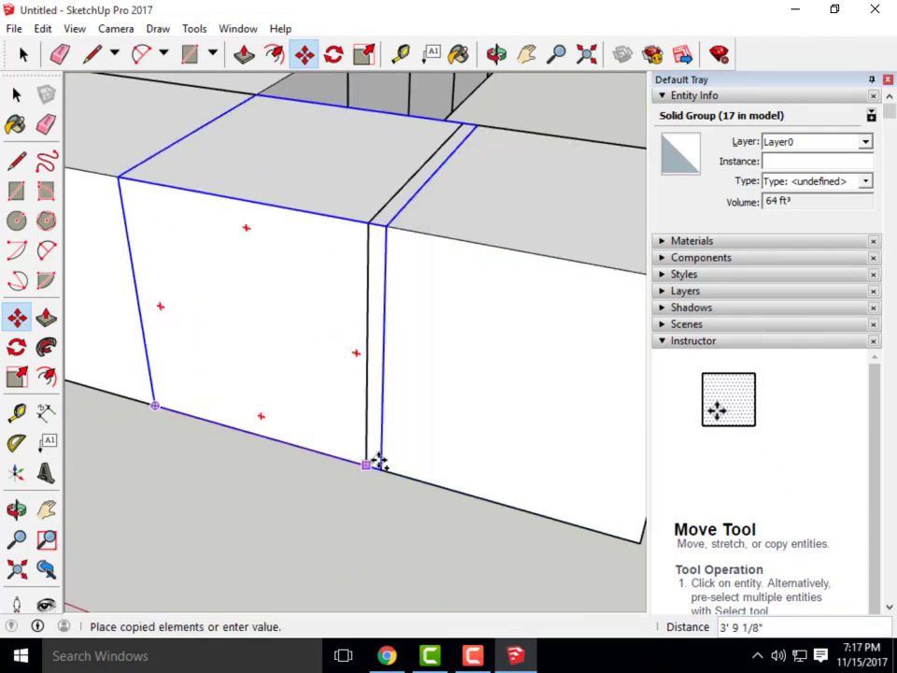
left_click(382, 470)
scroll(177, 432, "down", 3)
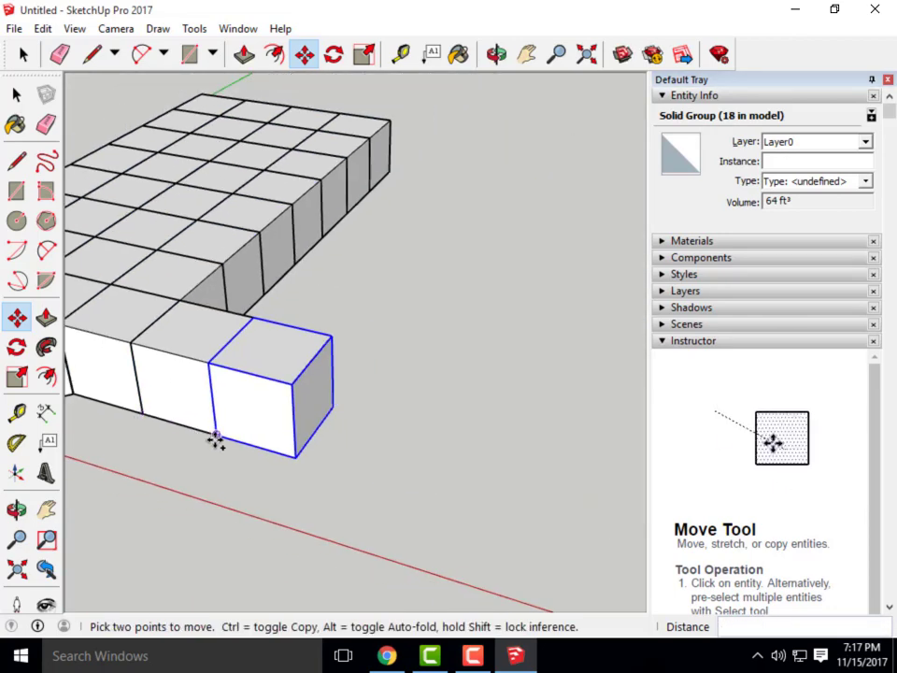
left_click(215, 439)
left_click(298, 464)
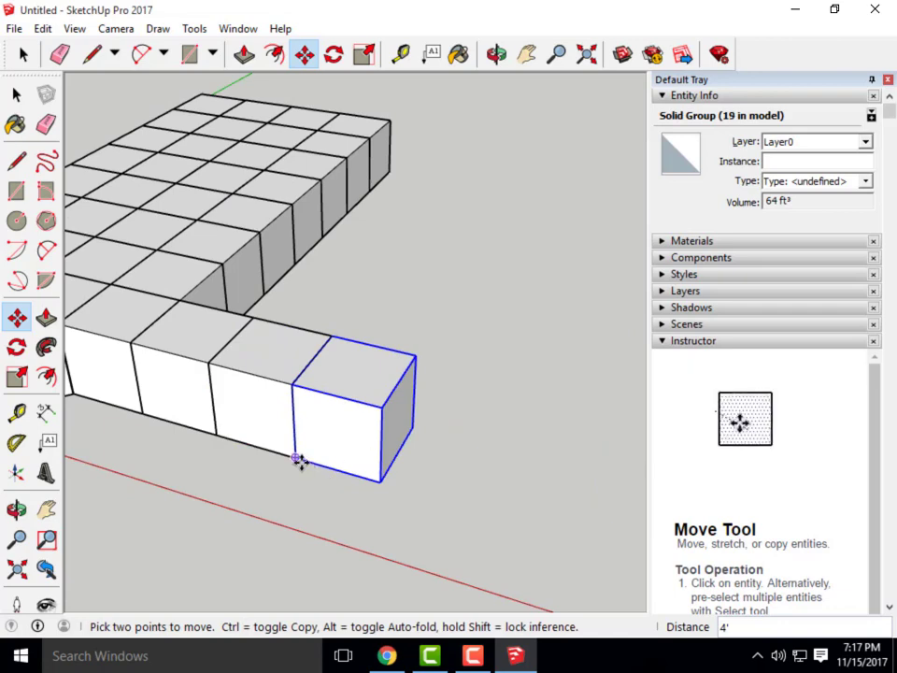
left_click(298, 460)
left_click(381, 486)
scroll(355, 503, "down", 3)
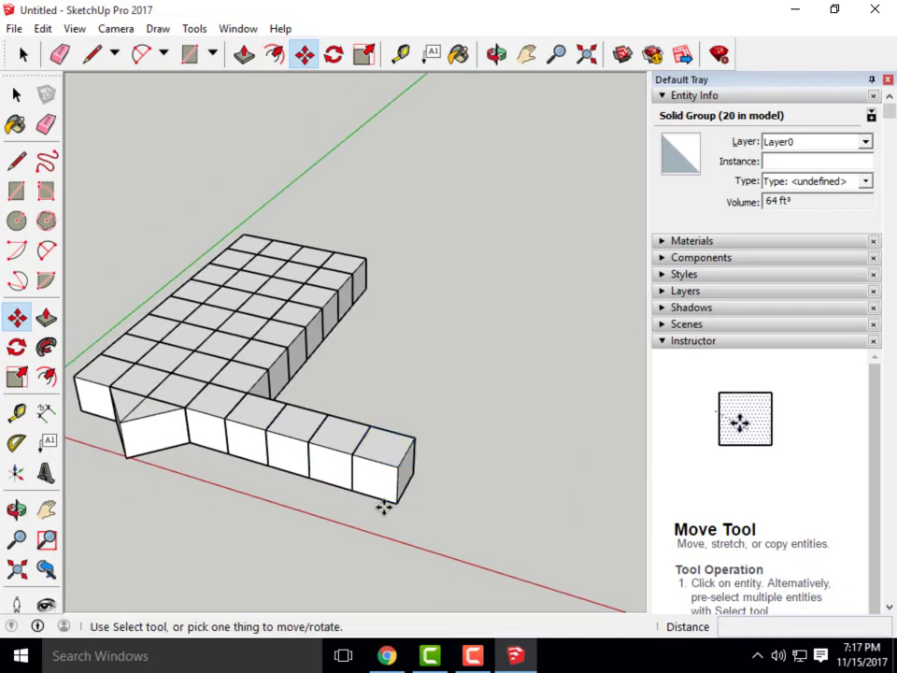
left_click(19, 97)
middle_click_drag(228, 372, 294, 430)
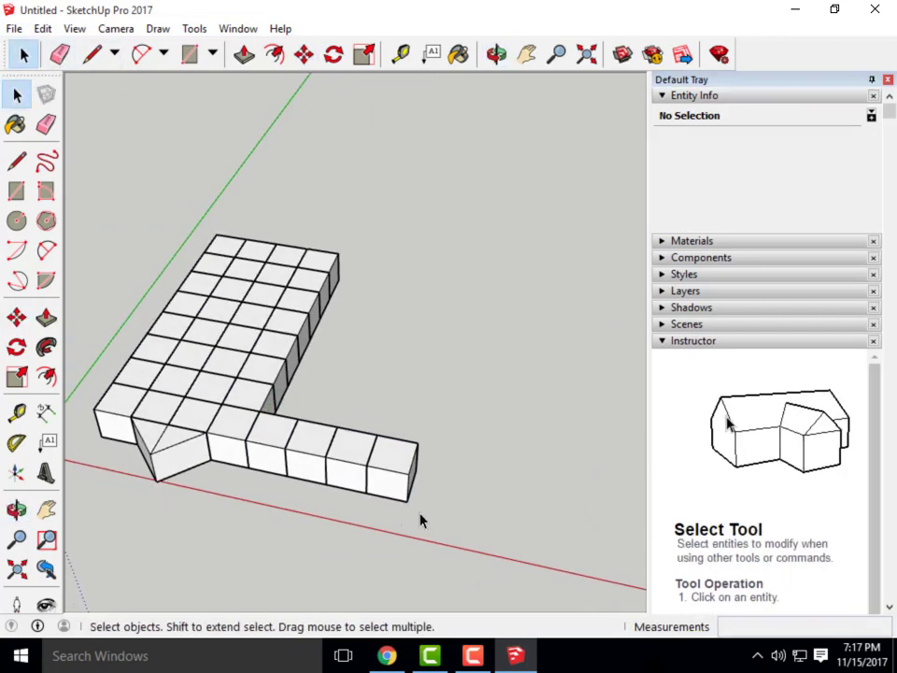
Select the four-cube row and Ctrl-move three 4' copies of it sideways
left_click_drag(284, 430, 285, 428)
middle_click_drag(429, 506, 355, 467)
left_click(304, 54)
scroll(248, 444, "up", 2)
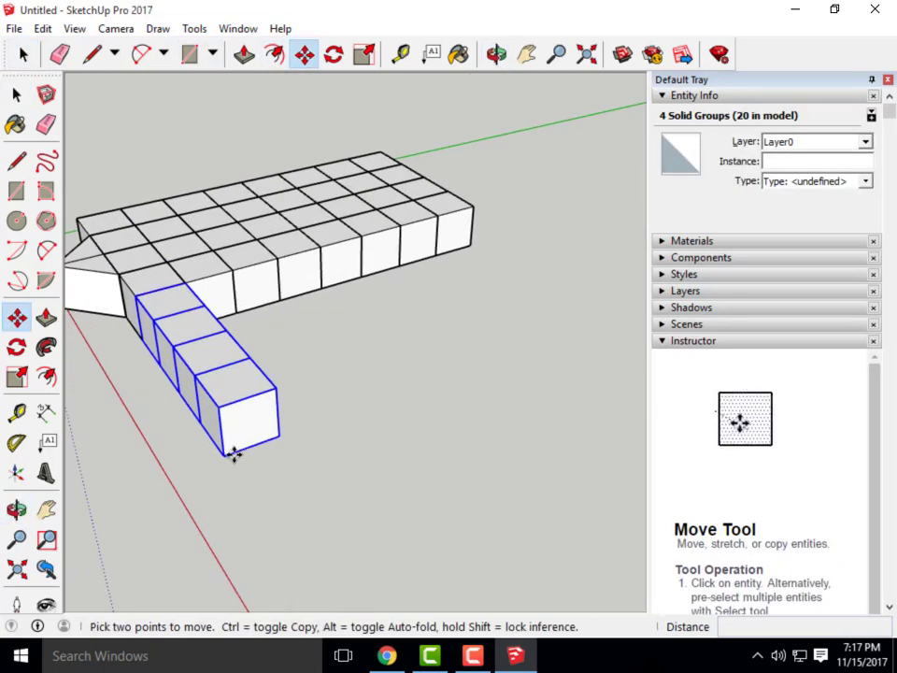
key("ctrl")
left_click(221, 453)
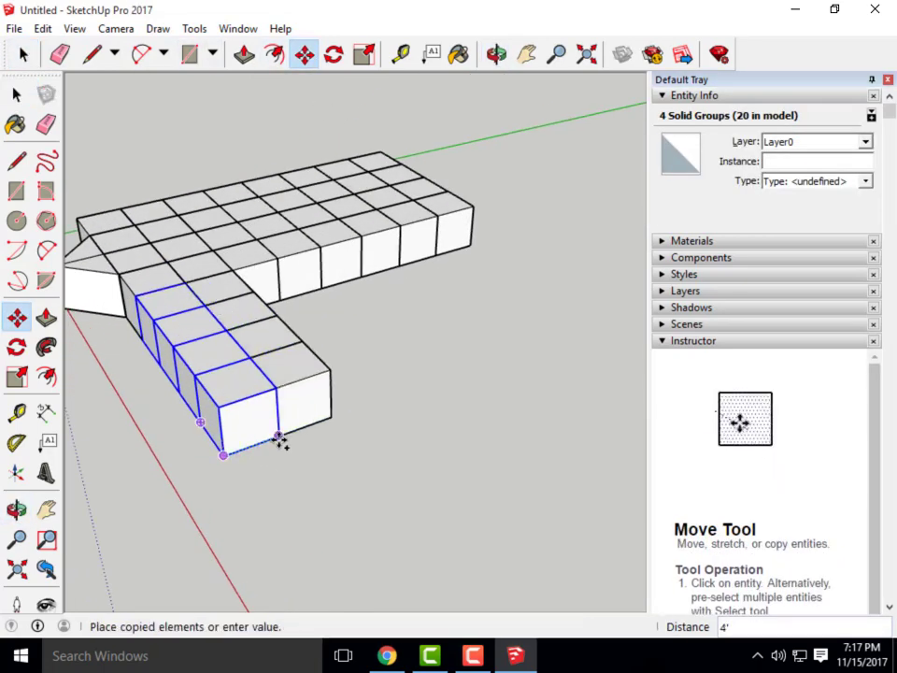
left_click(324, 436)
key("ctrl")
left_click(279, 435)
left_click(338, 420)
key("ctrl")
left_click(332, 417)
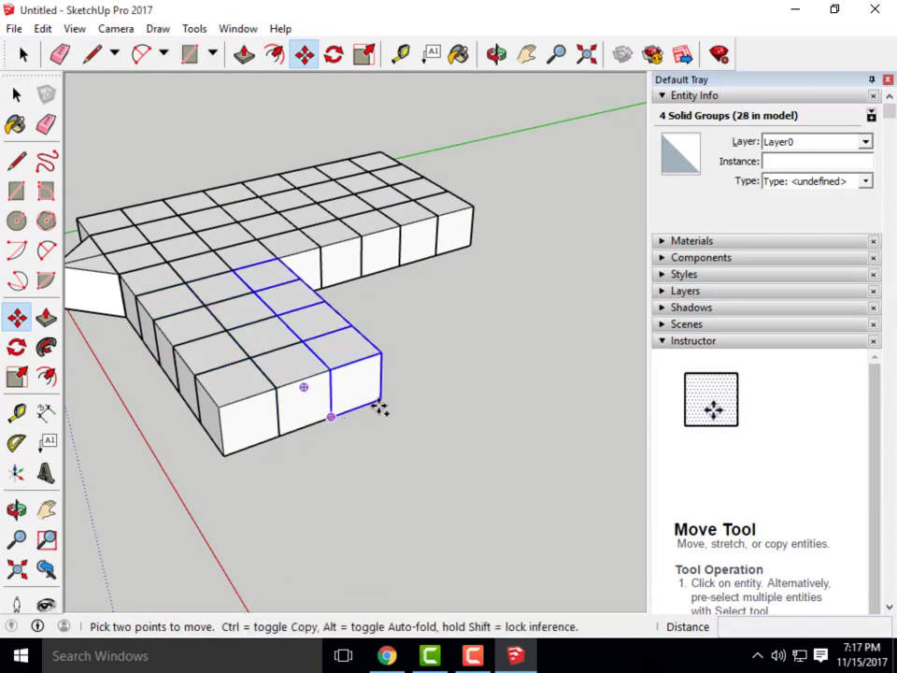
left_click(381, 400)
Add four more 4' row copies until the rectangular 48-cube slab is complete
key("ctrl")
left_click(380, 396)
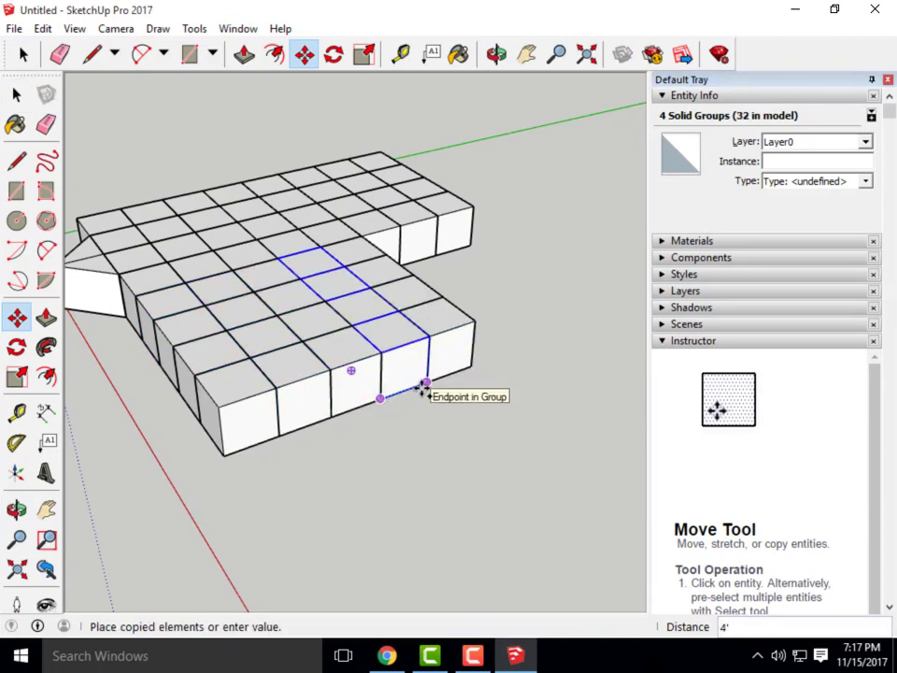
left_click(429, 385)
key("ctrl")
left_click(430, 384)
left_click(479, 384)
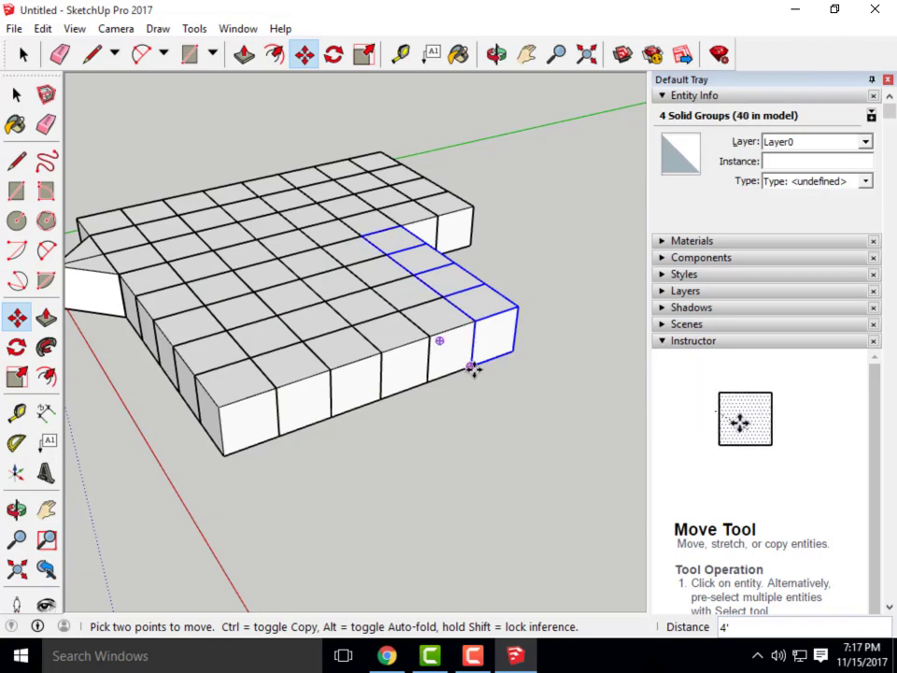
key("ctrl")
left_click(472, 366)
left_click(515, 354)
key("ctrl")
left_click(513, 352)
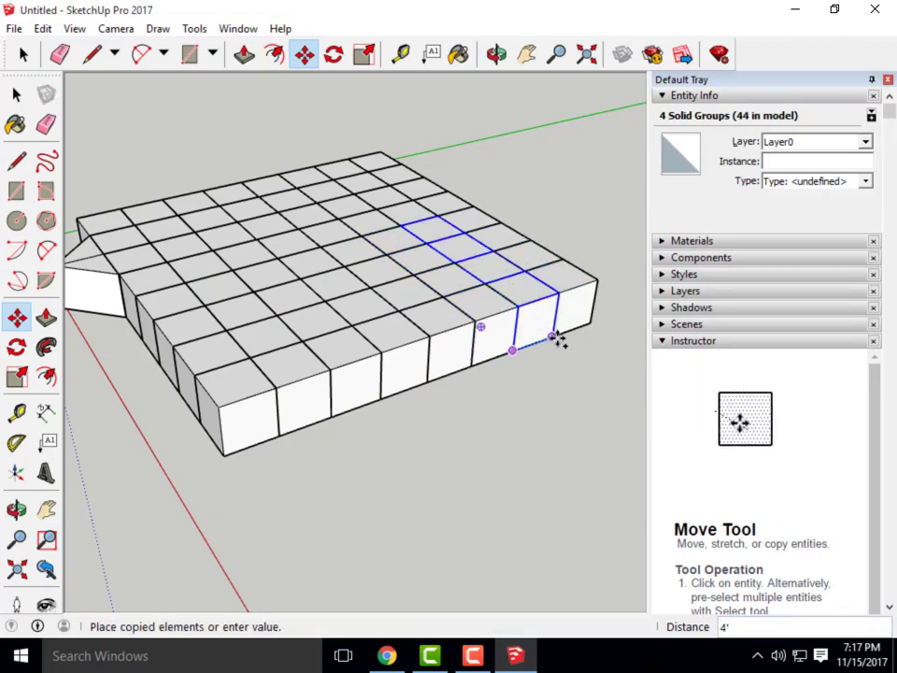
left_click(556, 338)
middle_click_drag(238, 343, 318, 411)
key("space")
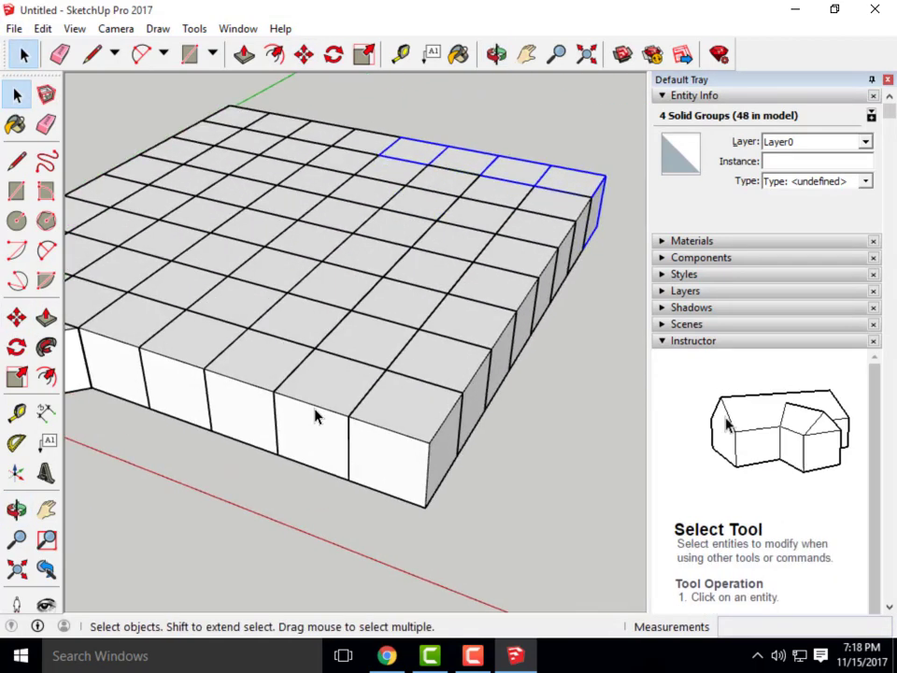
scroll(315, 416, "up", 5)
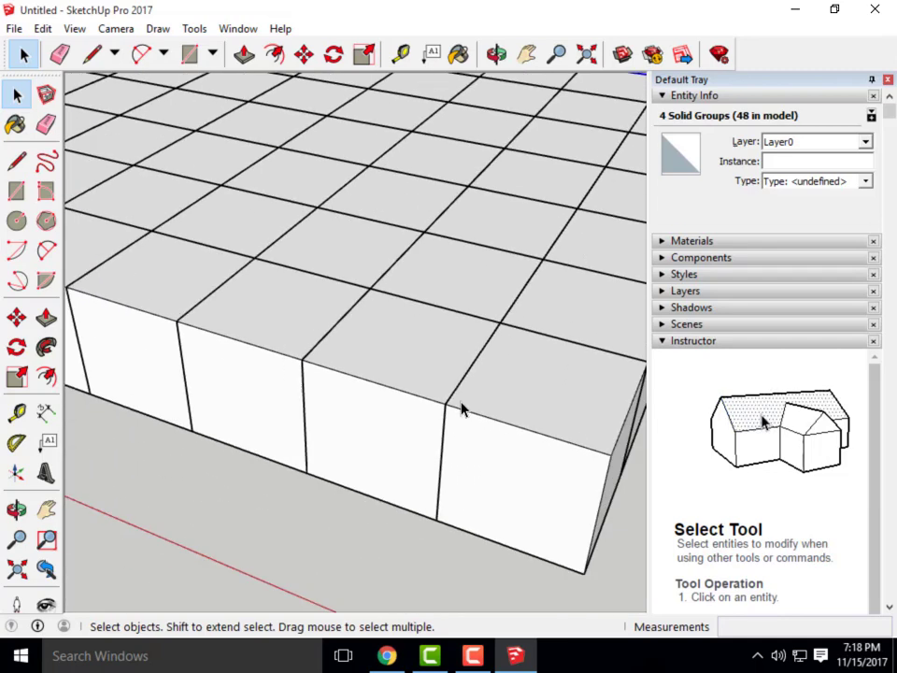
scroll(460, 408, "down", 5)
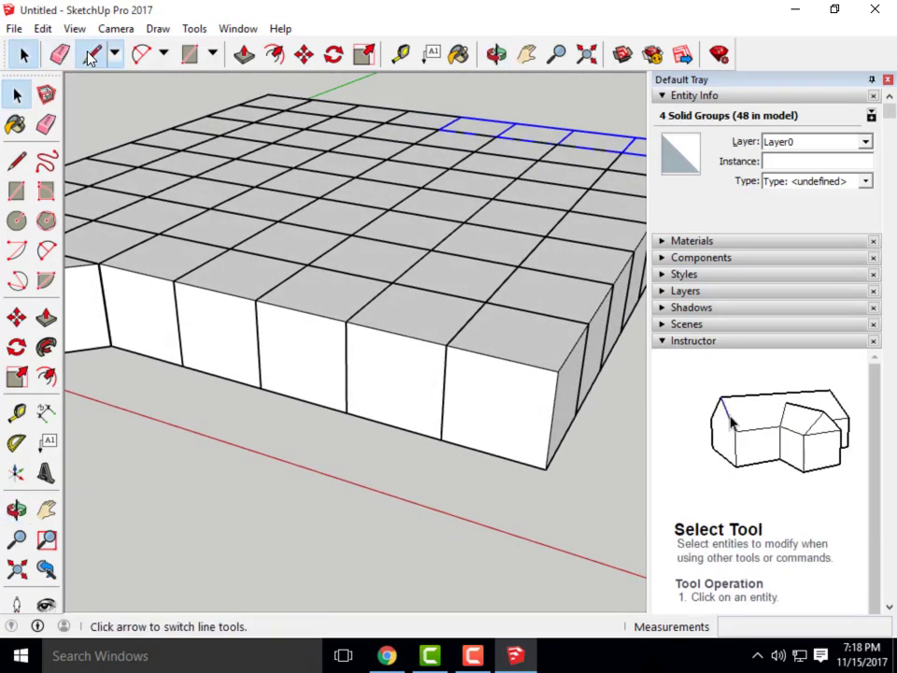
Draw a diagonal line from a cube's top corner down to the bottom front corner
left_click(89, 57)
scroll(331, 369, "down", 4)
middle_click_drag(331, 372, 341, 472)
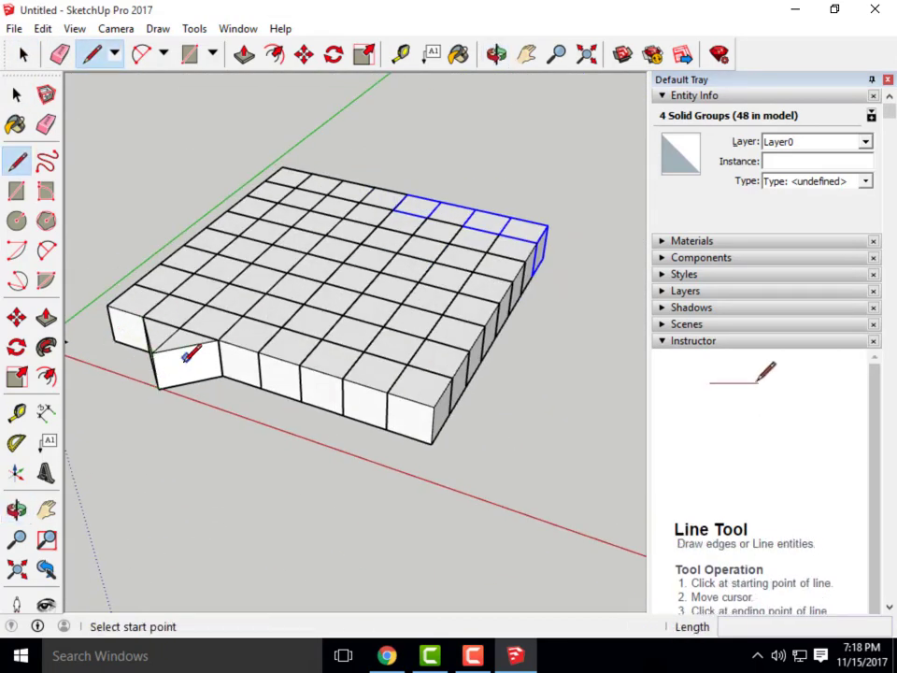
scroll(380, 493, "up", 5)
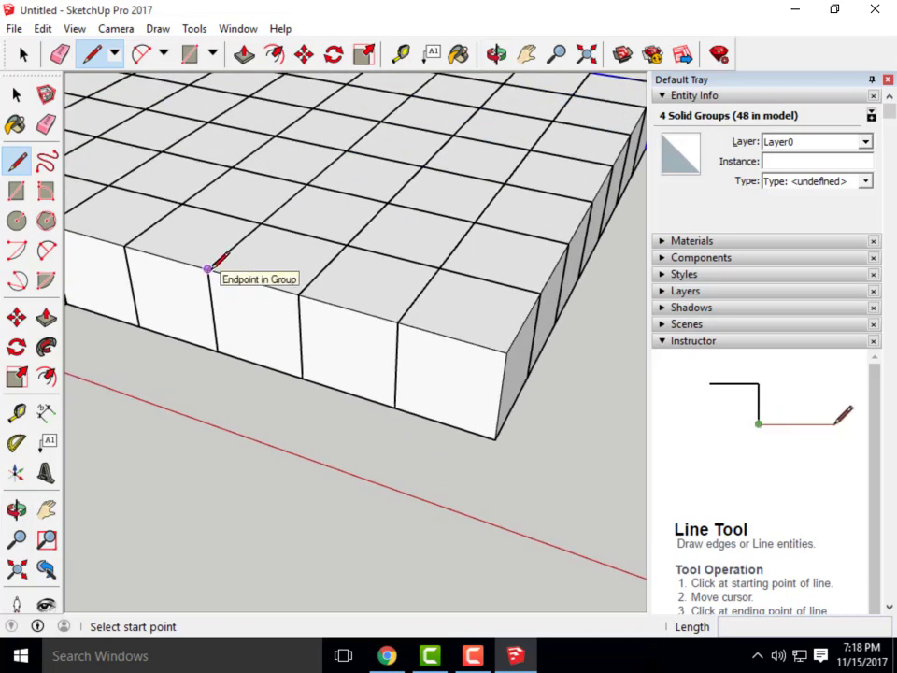
left_click(208, 268)
scroll(475, 417, "up", 3)
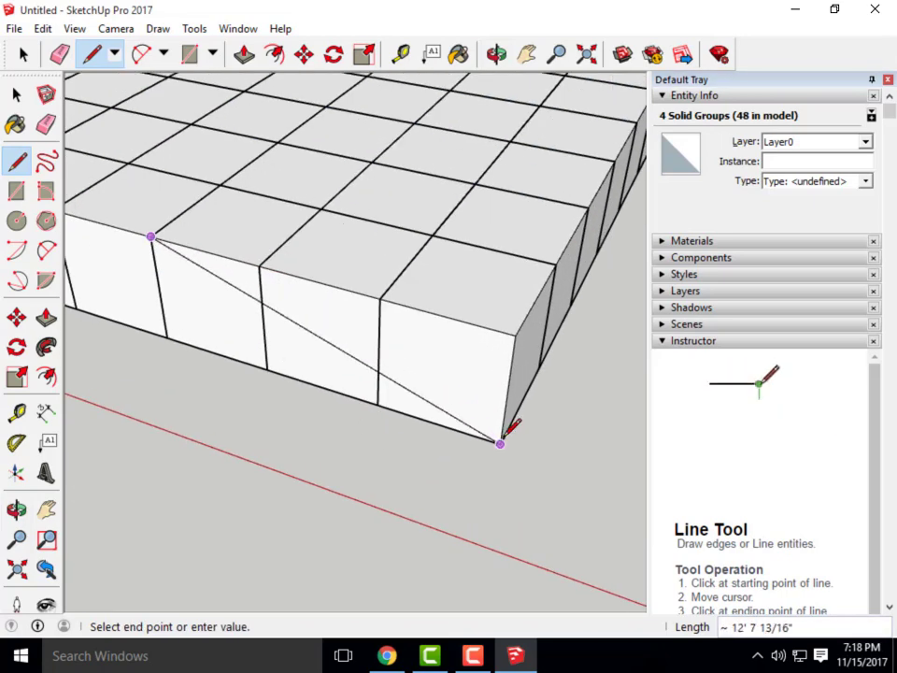
left_click(501, 443)
key("Escape")
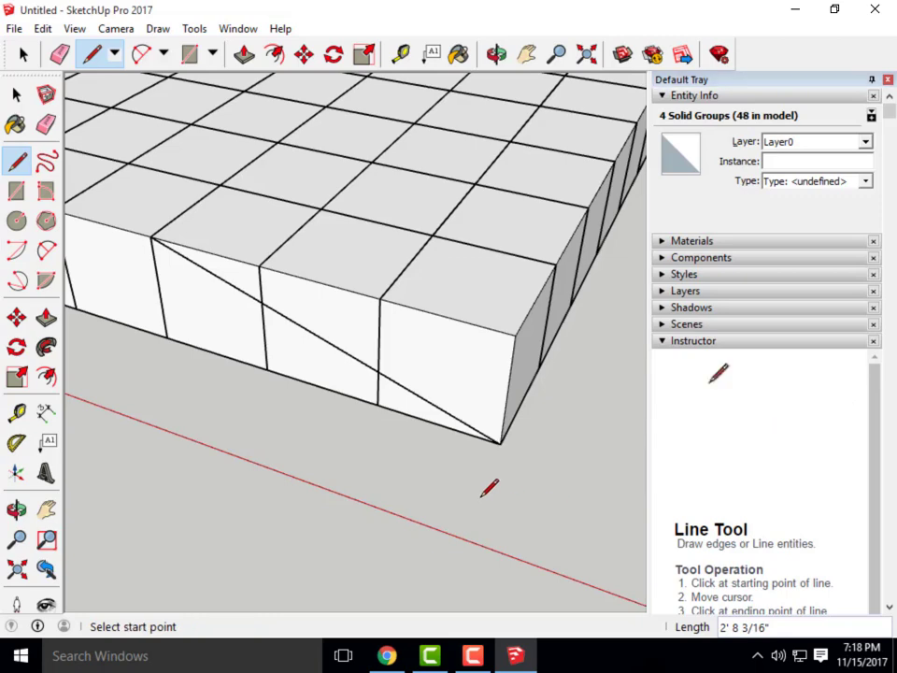
scroll(489, 485, "down", 4)
Select the three front cubes crossed by the diagonal and explode them
left_click(16, 93)
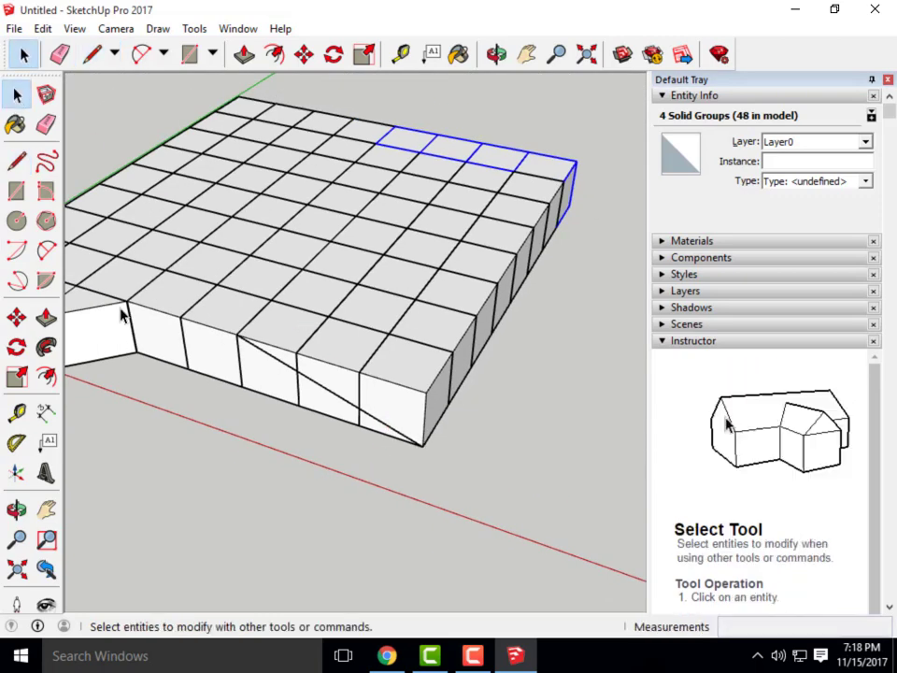
left_click(325, 380)
scroll(323, 378, "up", 3)
left_click(277, 356)
left_click(436, 429)
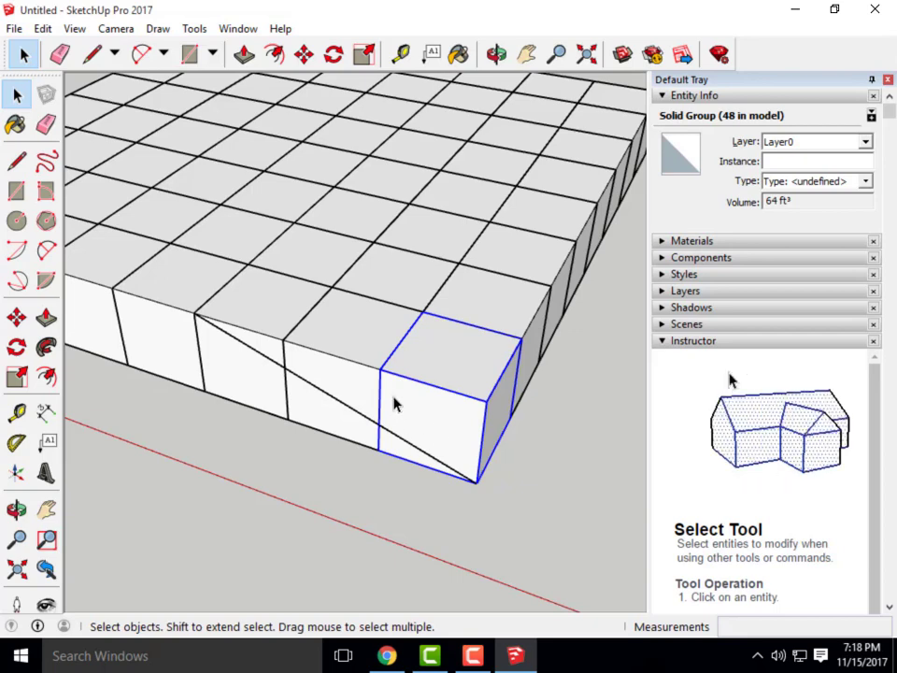
left_click(322, 345, "shift")
left_click(272, 342, "shift")
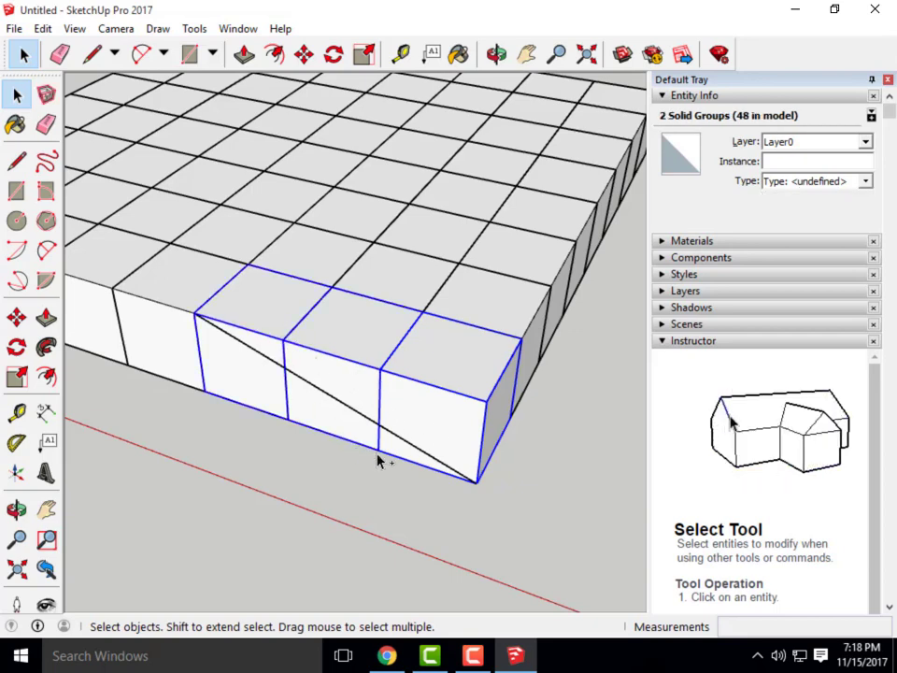
right_click(396, 376)
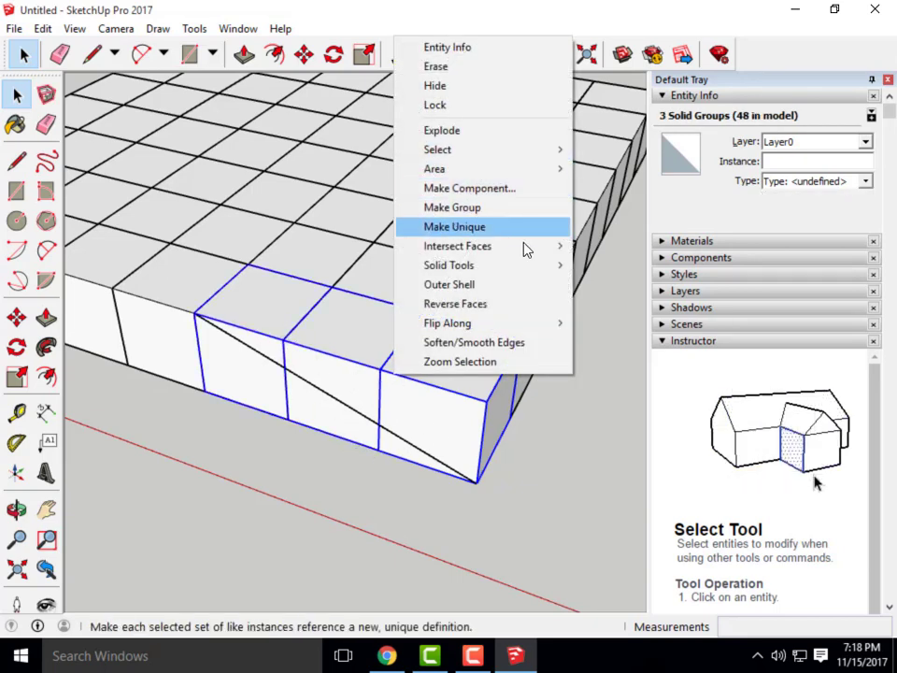
left_click(480, 133)
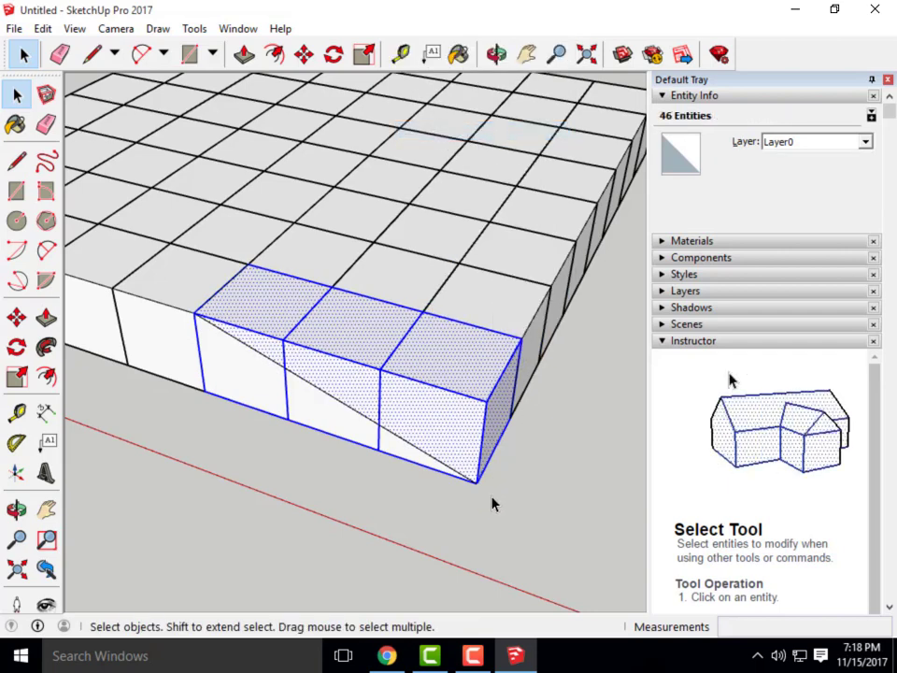
middle_click_drag(493, 502, 512, 486)
Trial-select the upper front faces above the diagonal, then clear the selection
left_click(411, 397)
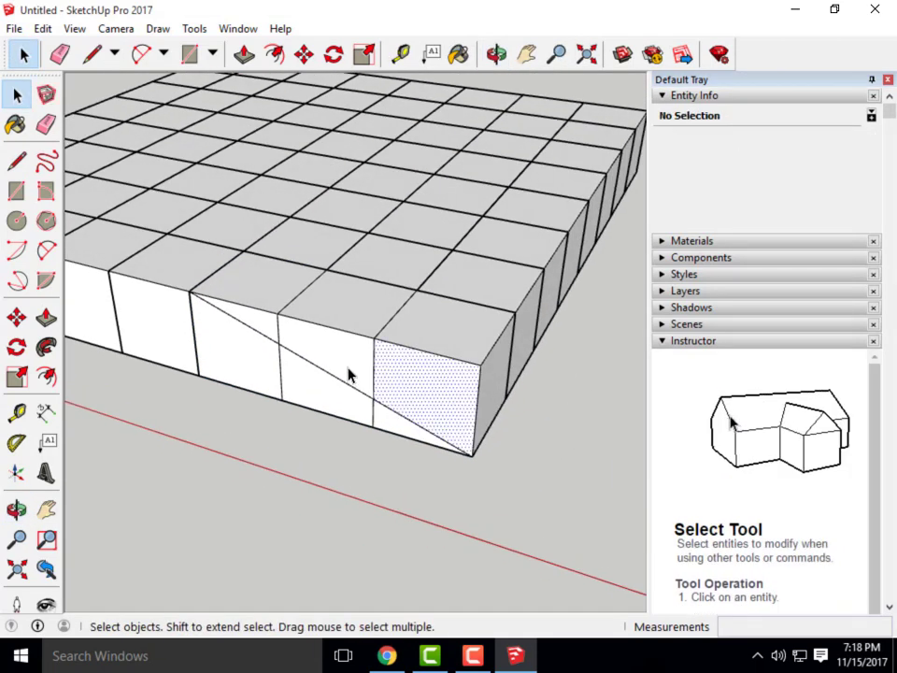
left_click(348, 368)
left_click(274, 333)
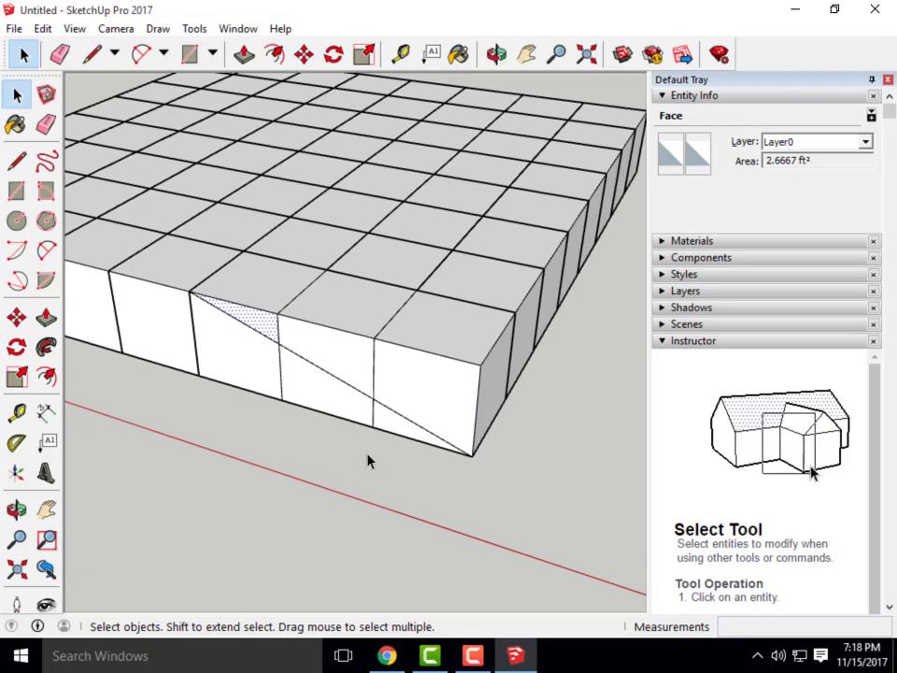
left_click(364, 451)
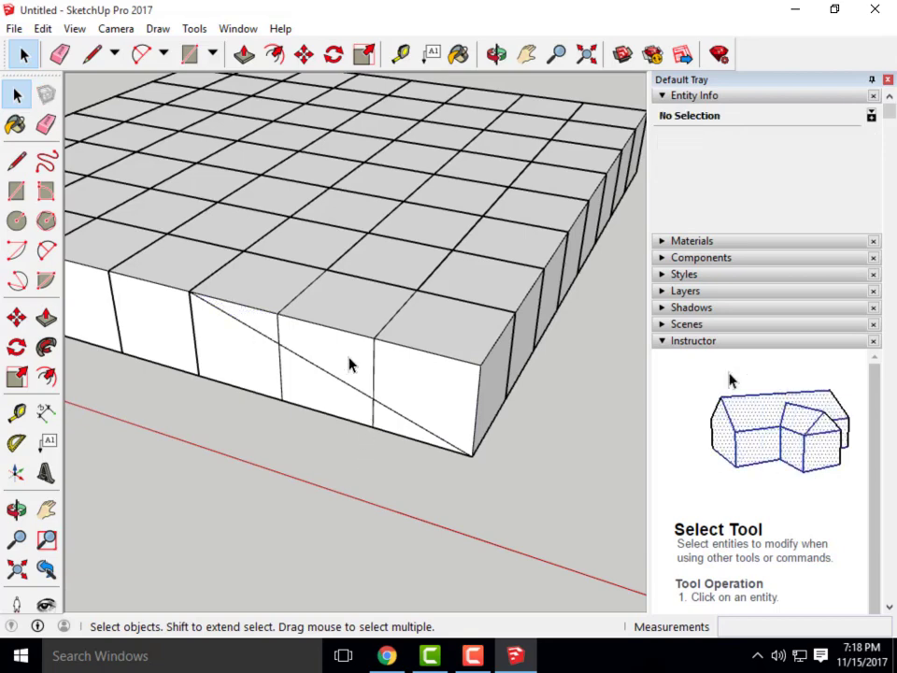
left_click(305, 347)
scroll(280, 346, "up", 2)
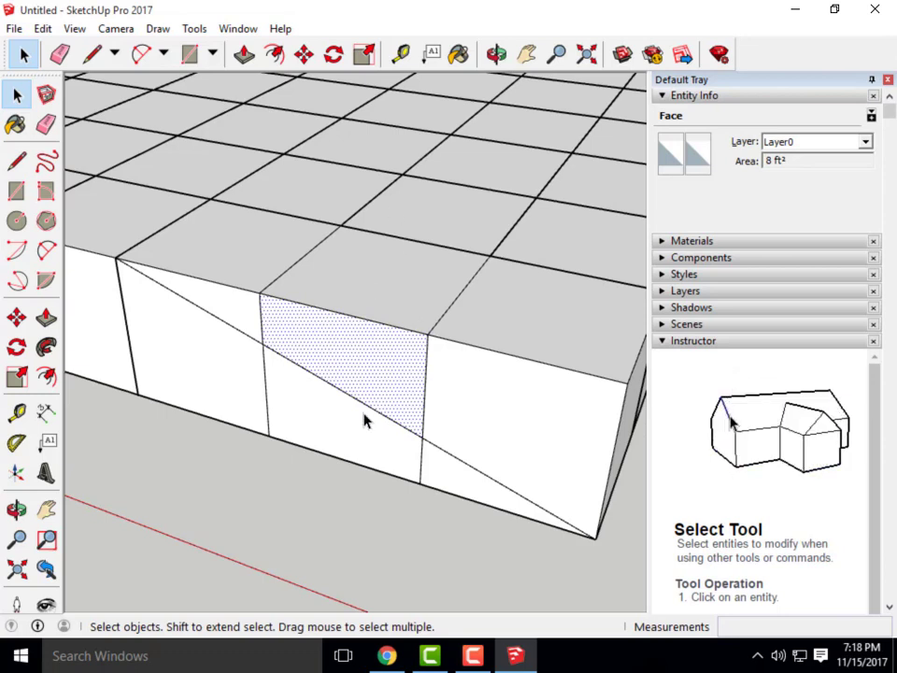
left_click(322, 456)
scroll(345, 331, "down", 3)
scroll(311, 316, "up", 3)
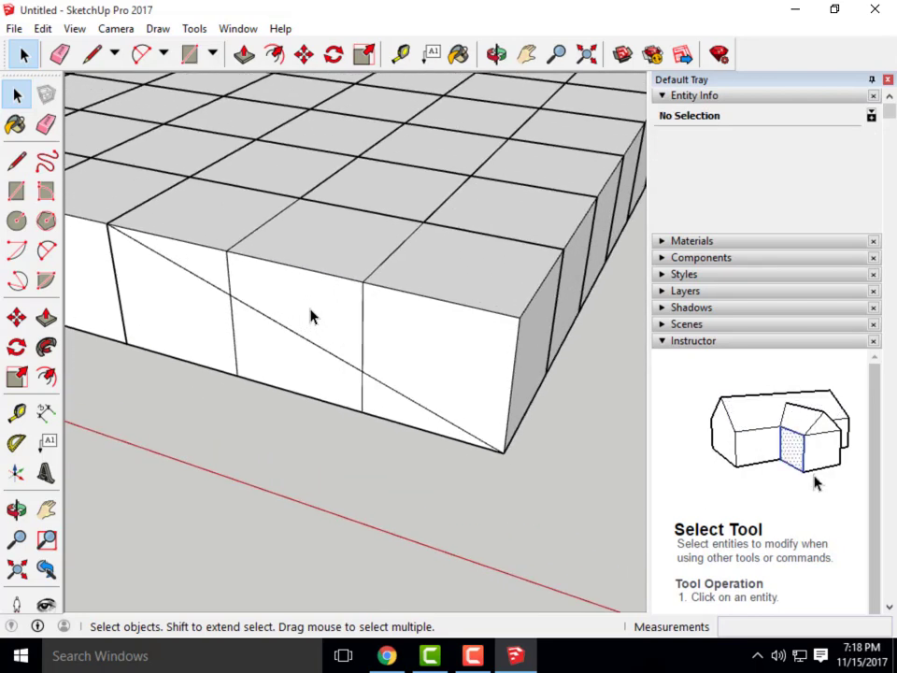
middle_click_drag(312, 316, 331, 370)
scroll(457, 384, "down", 1)
middle_click_drag(457, 384, 187, 288)
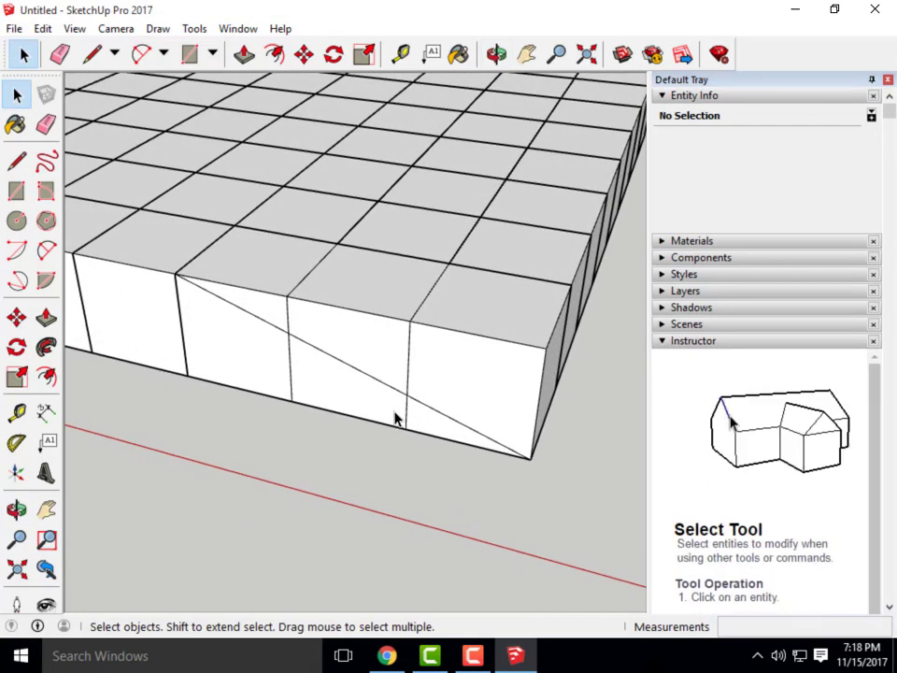
Delete the three triangular wall faces above the diagonal and the remaining inner face
left_click(280, 320)
key("Delete")
left_click(394, 370)
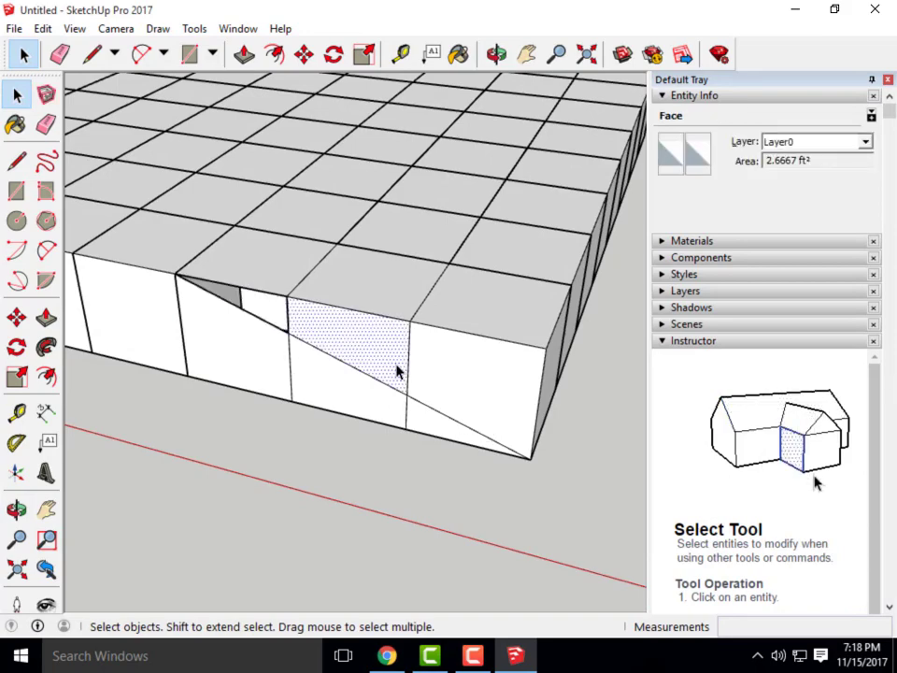
key("Delete")
left_click(485, 414)
key("Delete")
middle_click_drag(536, 445, 478, 322)
middle_click_drag(481, 279, 462, 352)
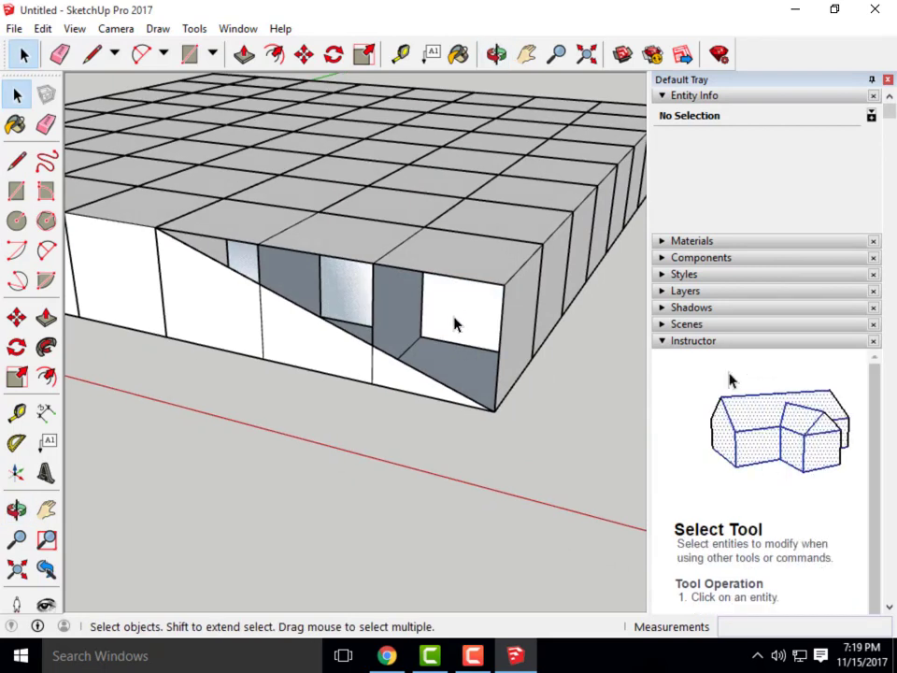
left_click(455, 323)
key("Delete")
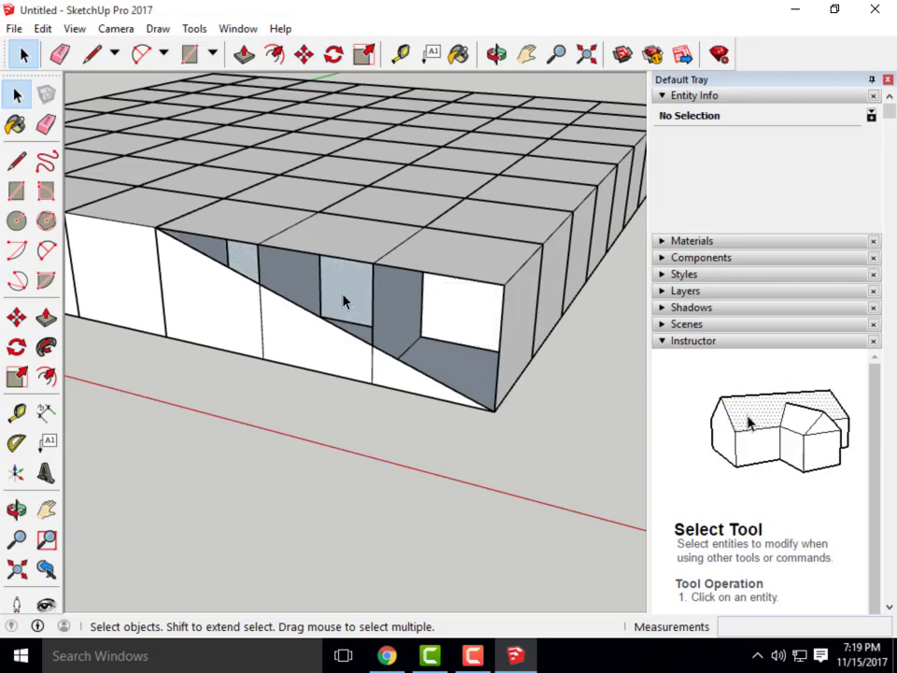
key("Delete")
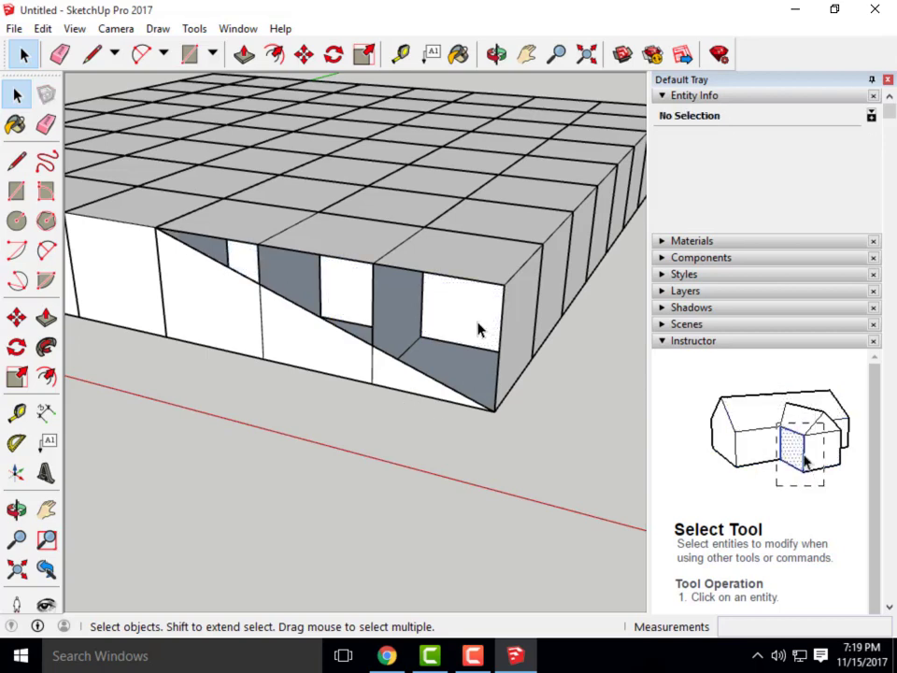
Delete the three front cubes' top faces to open the sloped notch
middle_click_drag(481, 331, 468, 348)
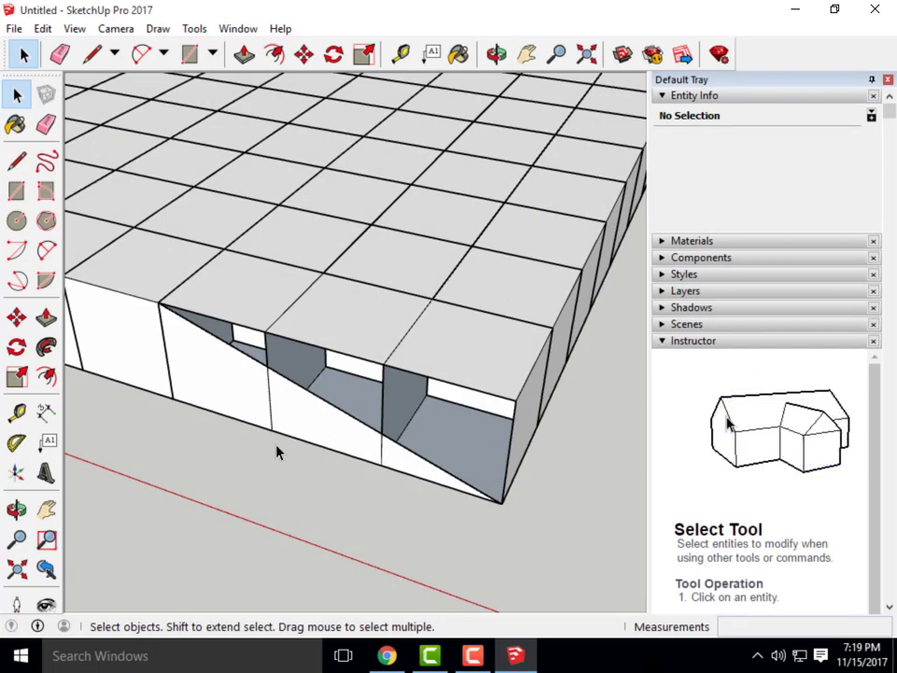
scroll(277, 451, "up", 2)
middle_click_drag(351, 456, 386, 417)
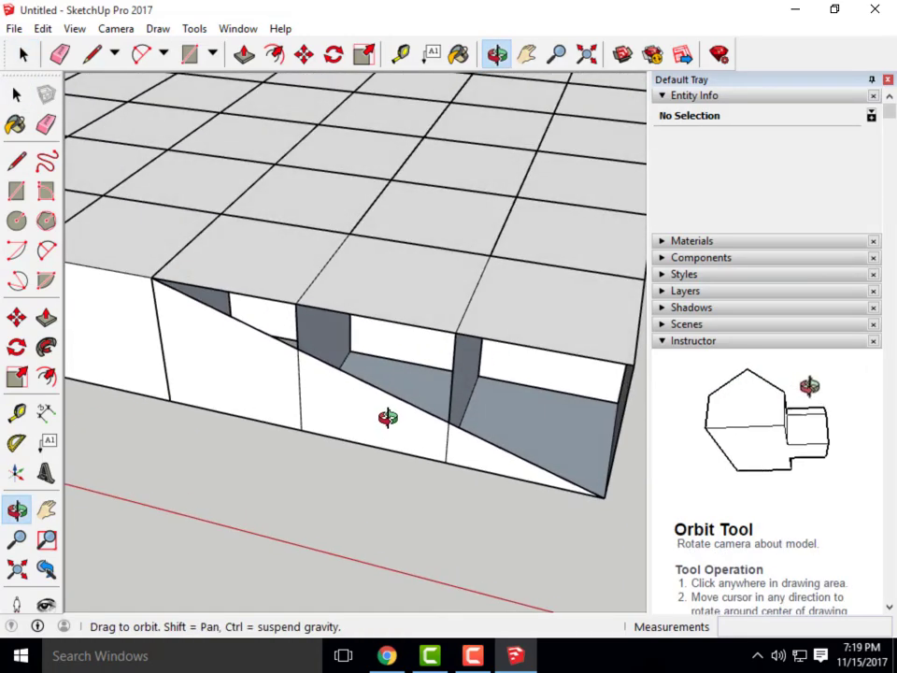
left_click(284, 255)
key("Delete")
left_click(439, 322)
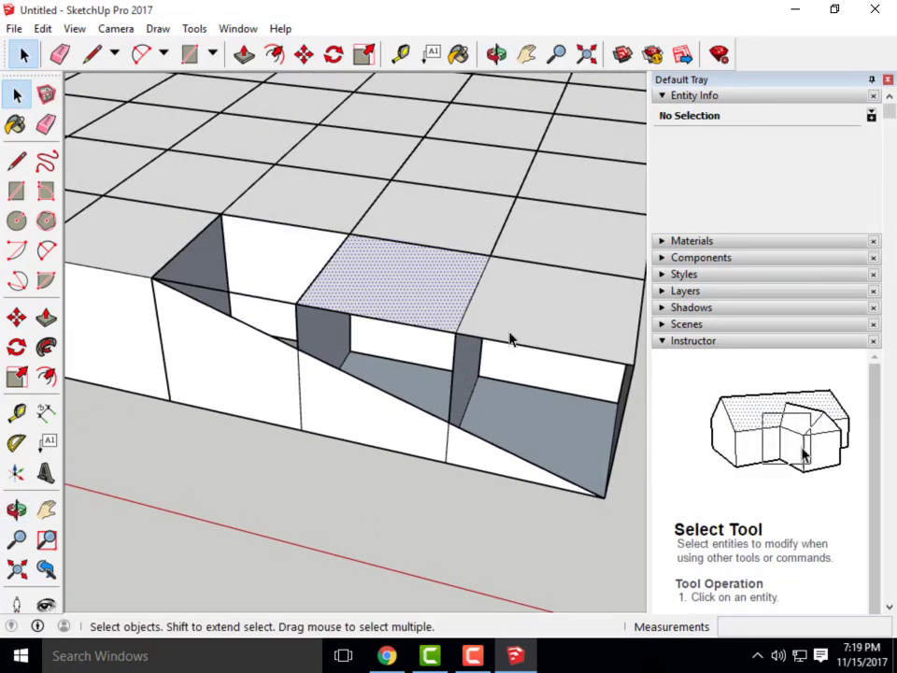
key("Delete")
left_click(519, 336)
key("Delete")
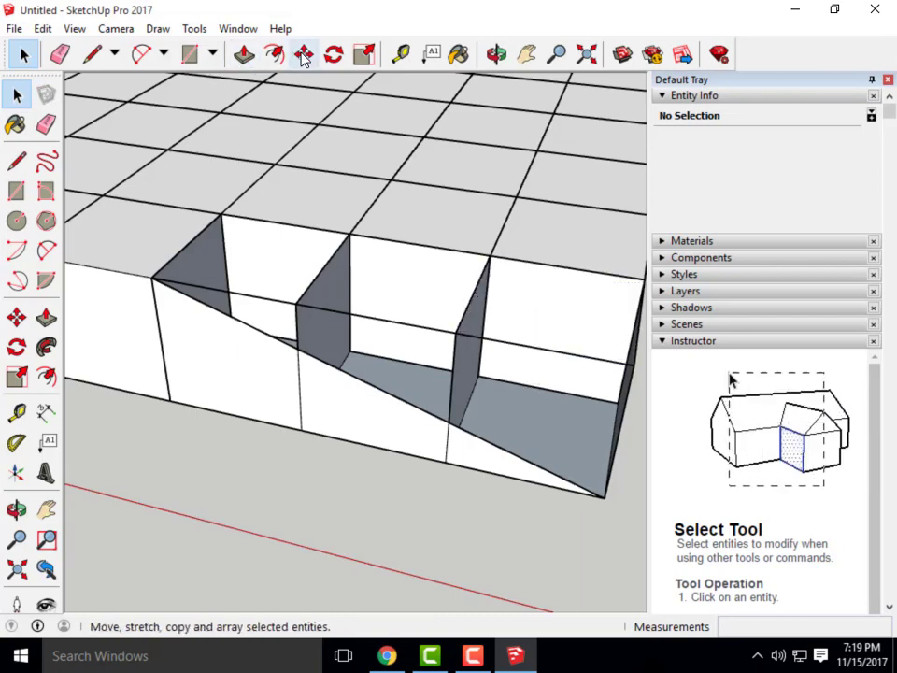
Draw a line from the opening's top corner to the notch's inner corner to form the sloped cut
left_click(91, 54)
scroll(217, 195, "up", 2)
scroll(207, 203, "up", 2)
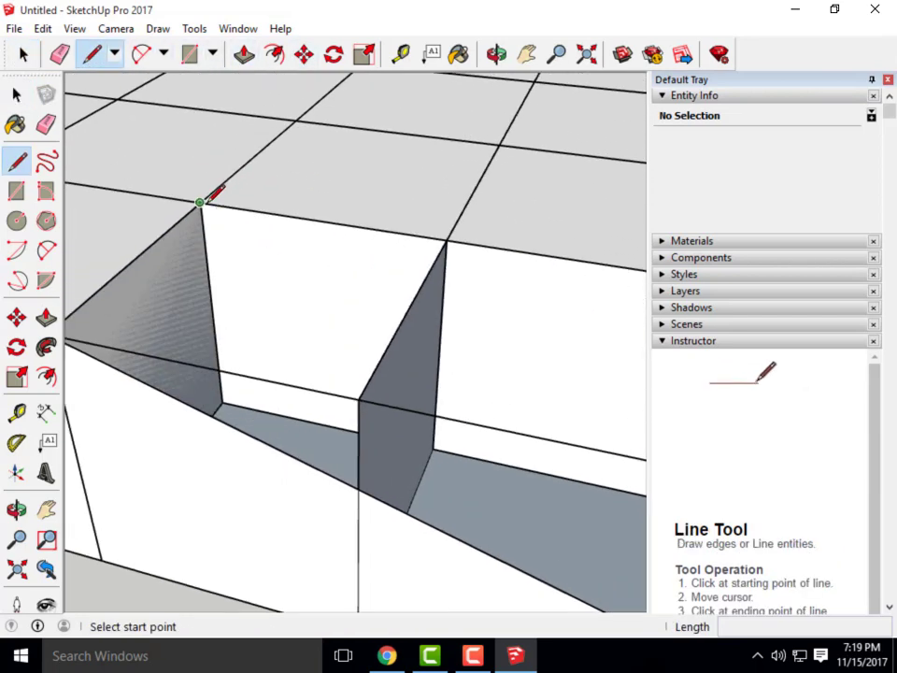
left_click(200, 203)
scroll(107, 240, "down", 5)
middle_click_drag(295, 332, 363, 359)
scroll(474, 391, "up", 4)
middle_click_drag(474, 391, 530, 365)
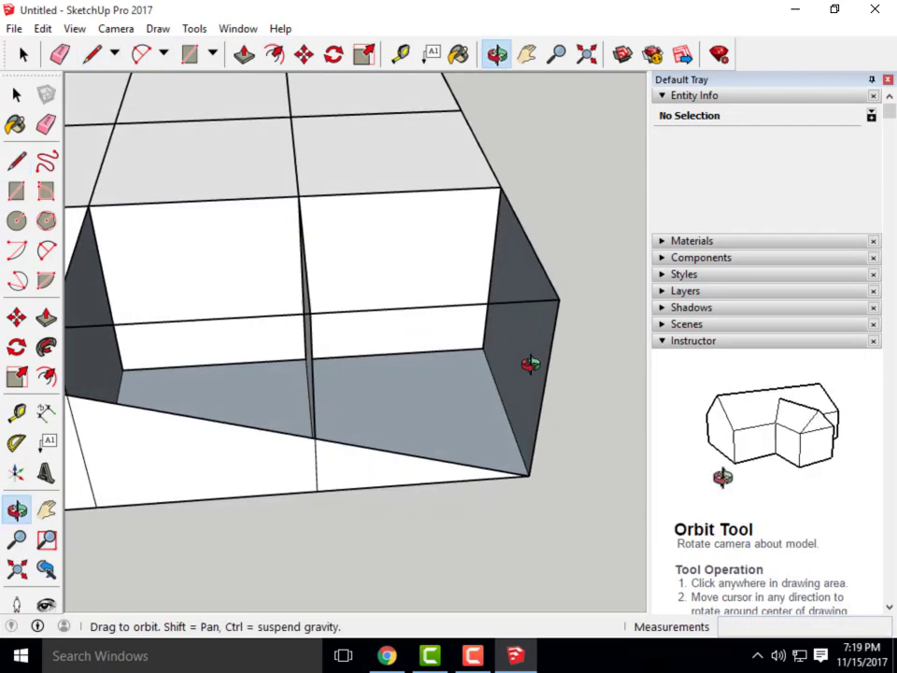
scroll(481, 350, "up", 3)
left_click(480, 351)
scroll(551, 420, "down", 4)
middle_click_drag(555, 423, 408, 451)
scroll(512, 449, "down", 4)
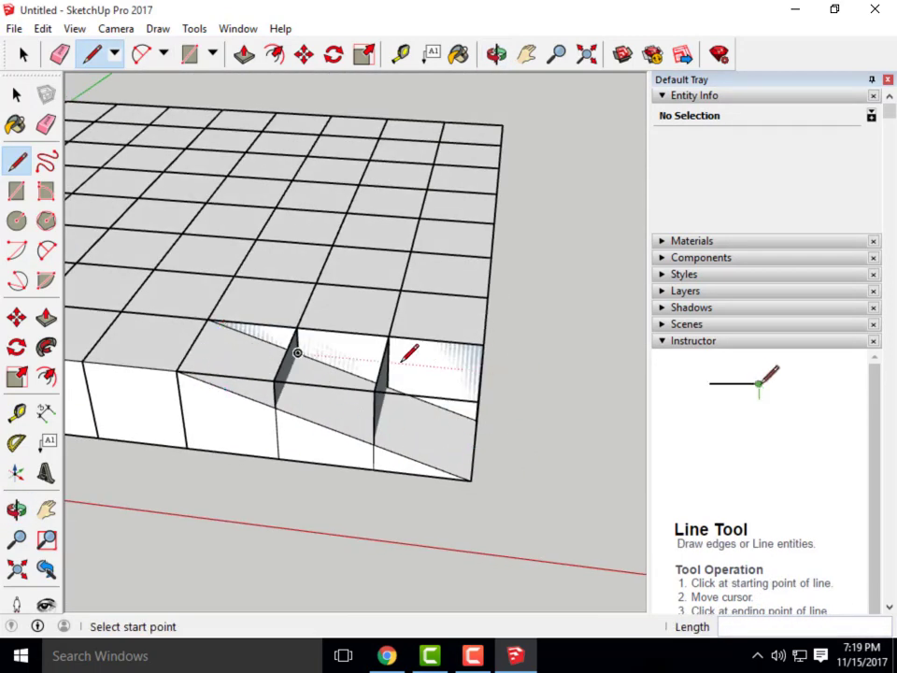
middle_click_drag(505, 484, 480, 465)
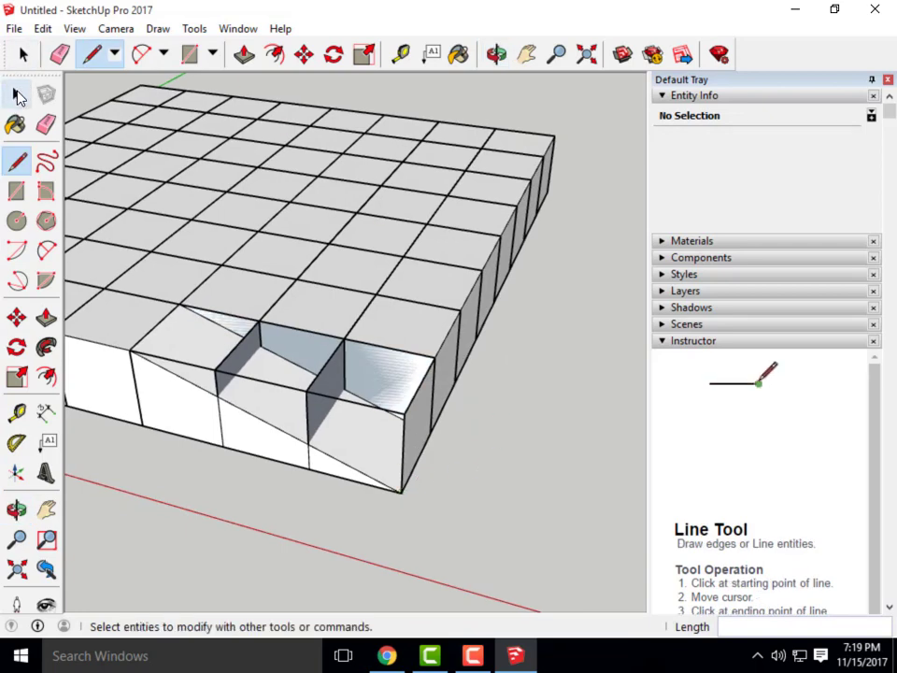
Delete the vertical, wall-top and notch edges left inside the sloping ramp face
left_click(19, 97)
scroll(219, 391, "up", 1)
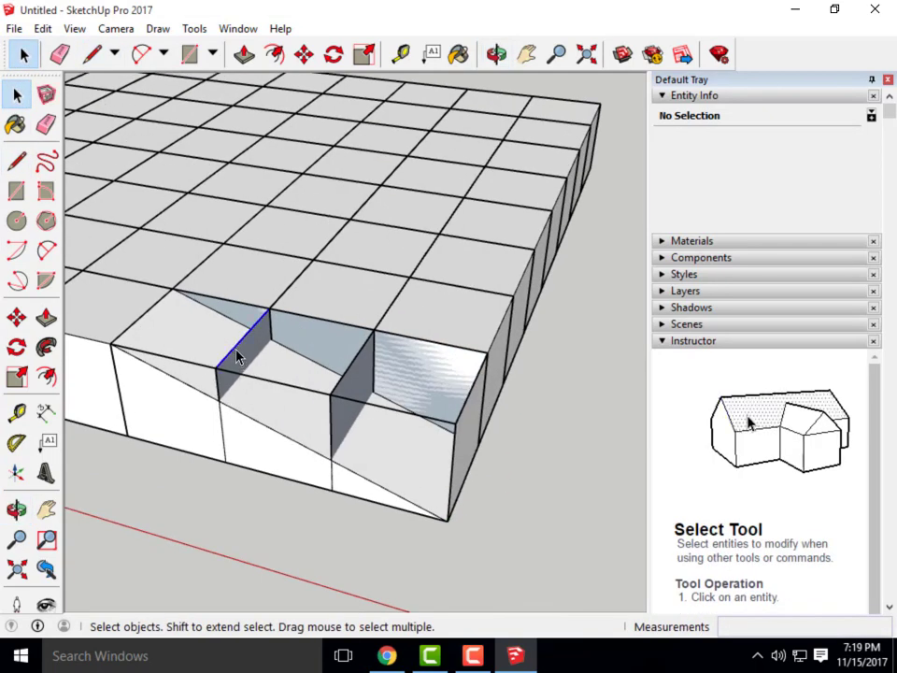
left_click(218, 365)
key("Delete")
left_click(205, 367)
key("Delete")
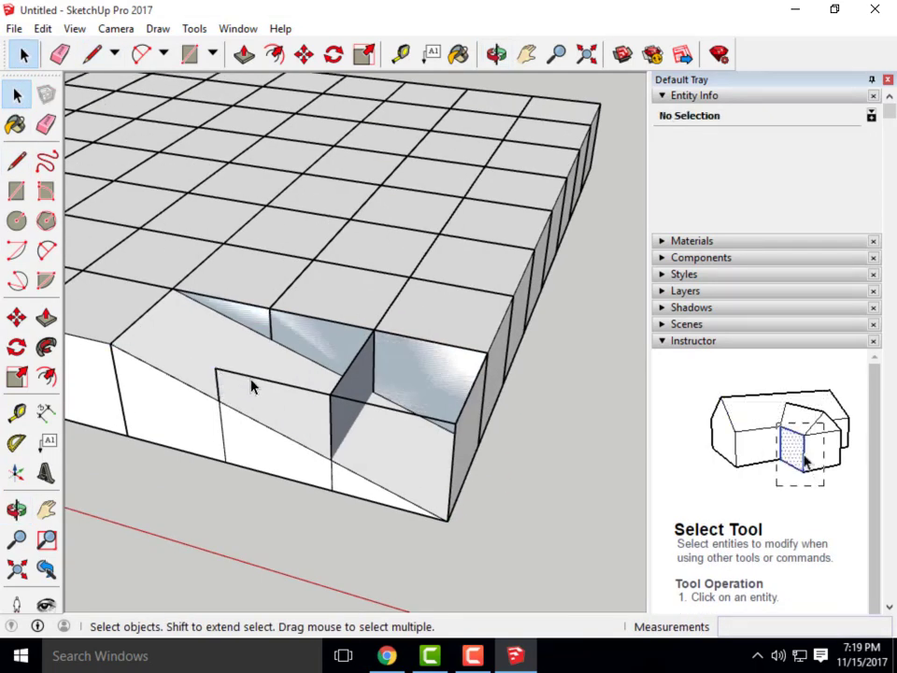
left_click(254, 377)
key("Delete")
left_click(339, 397)
key("Delete")
left_click(335, 388)
key("Delete")
left_click(340, 409)
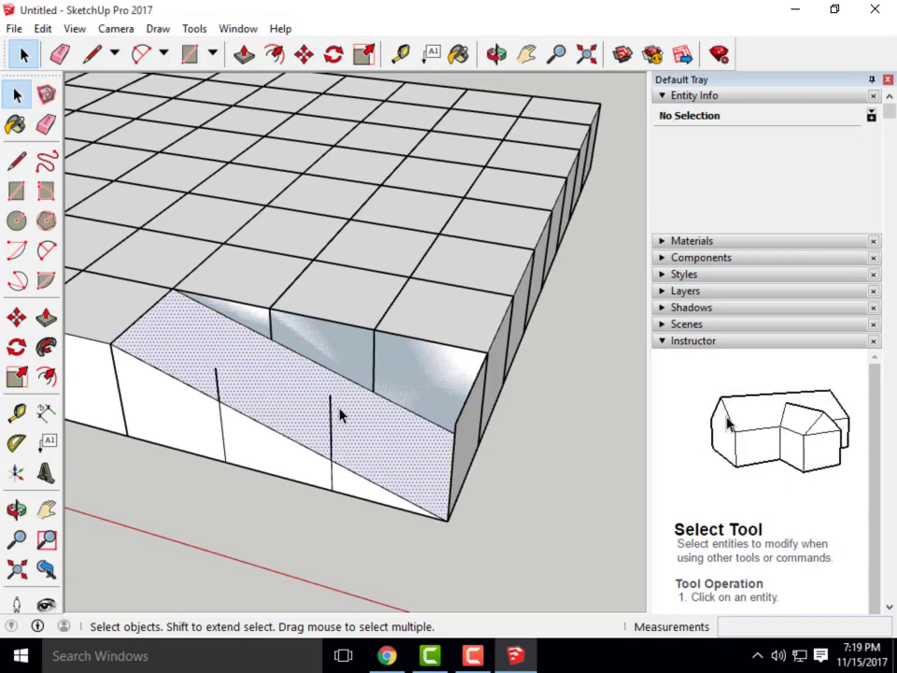
left_click(331, 446)
key("Delete")
left_click(217, 379)
key("Delete")
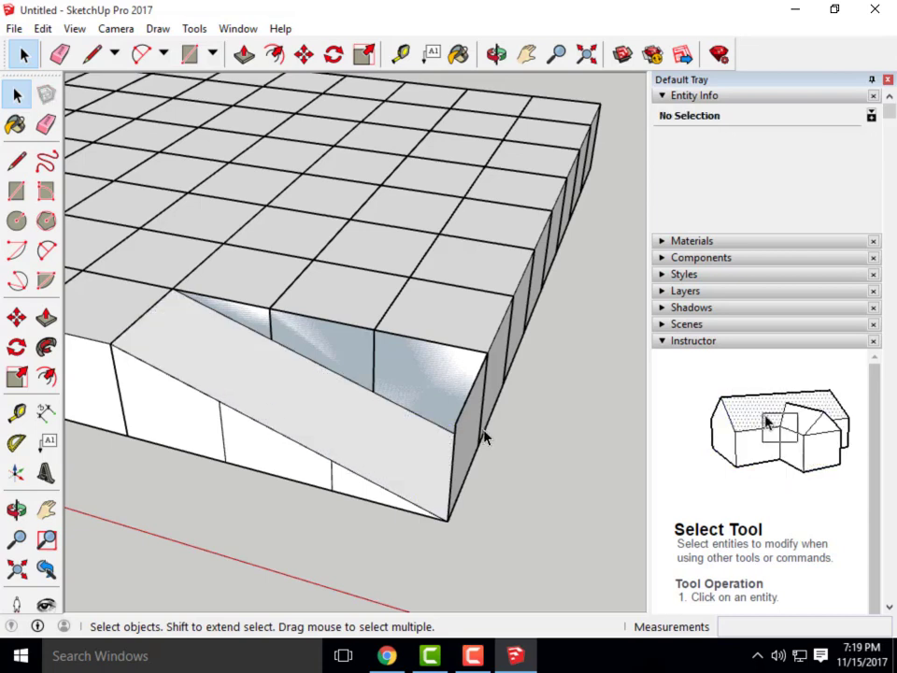
Delete the leftover vertical faces behind the ramp and orbit out to the whole model
left_click(455, 439)
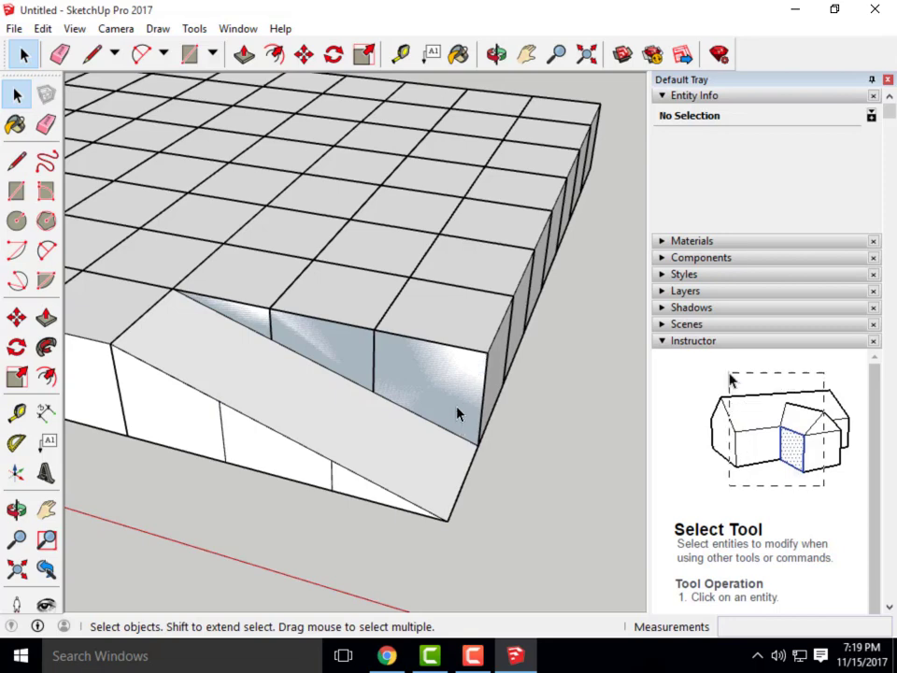
left_click(451, 408)
key("Delete")
left_click(344, 352)
key("Delete")
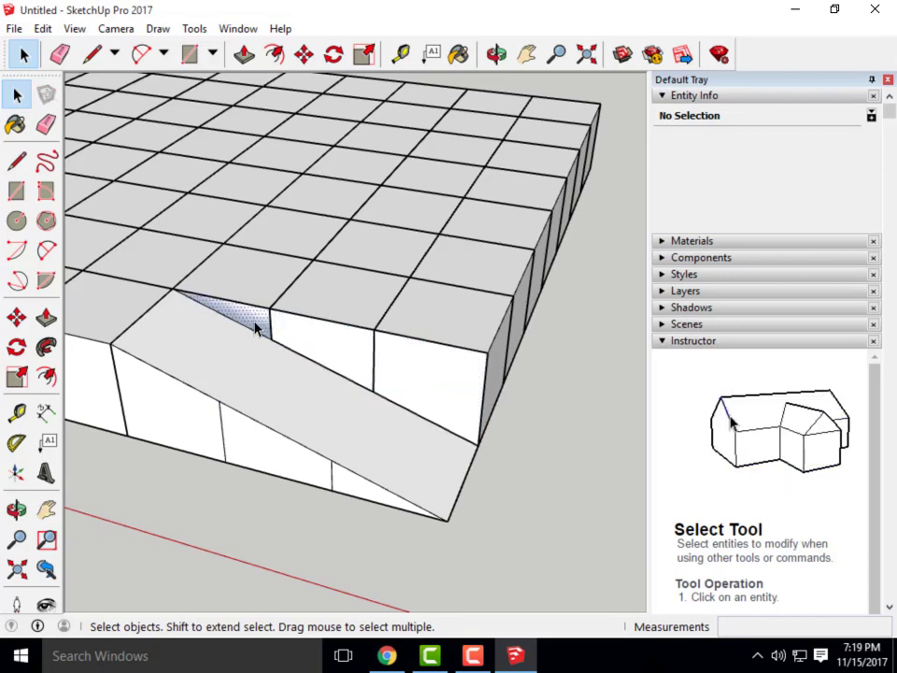
scroll(515, 499, "down", 5)
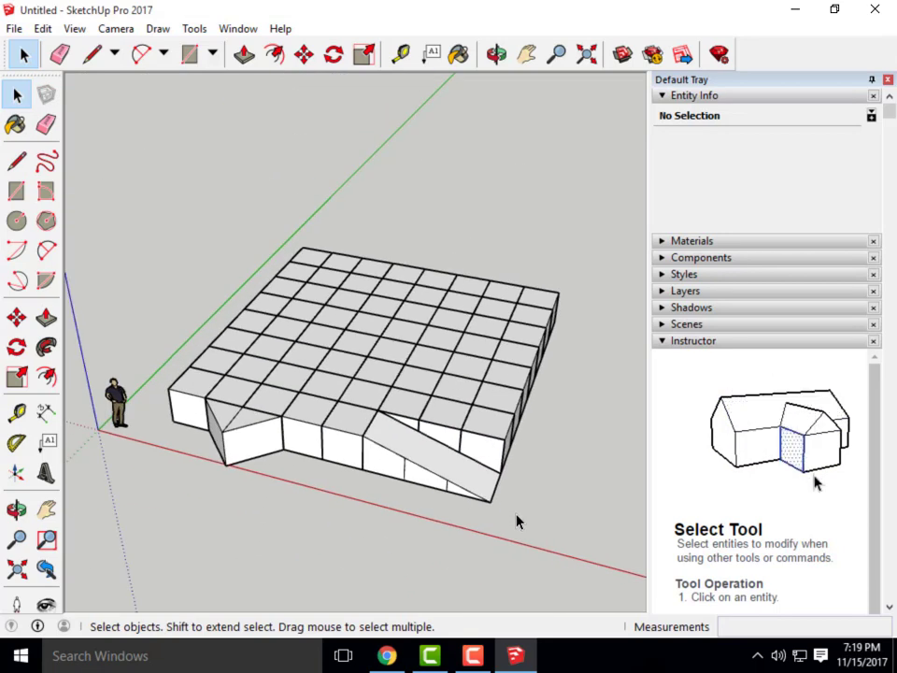
middle_click_drag(515, 530, 394, 541)
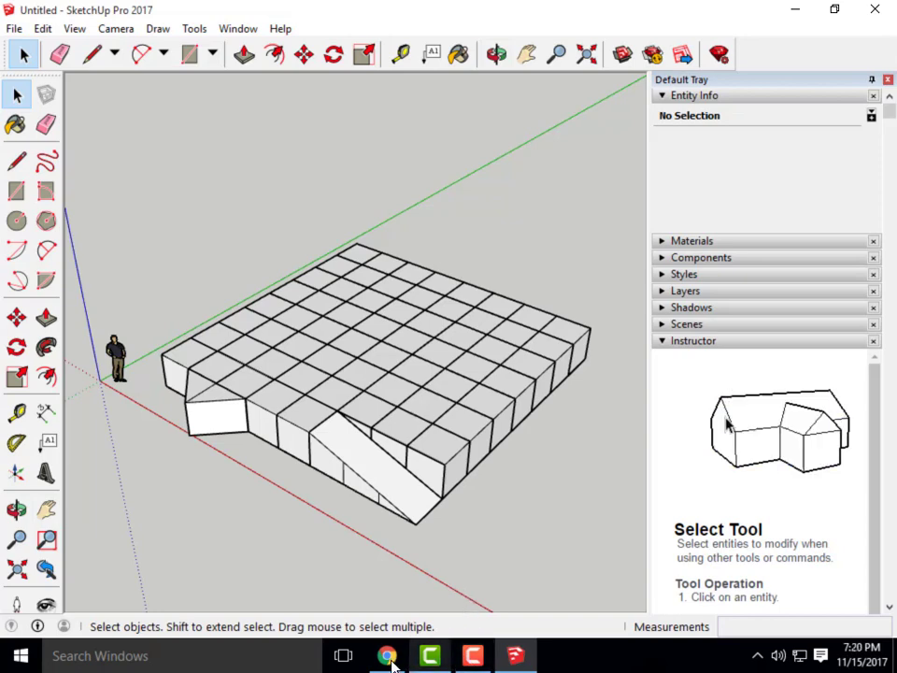
Check the Exercise 26 house drawing in Canvas, then minimize the browser
left_click(407, 607)
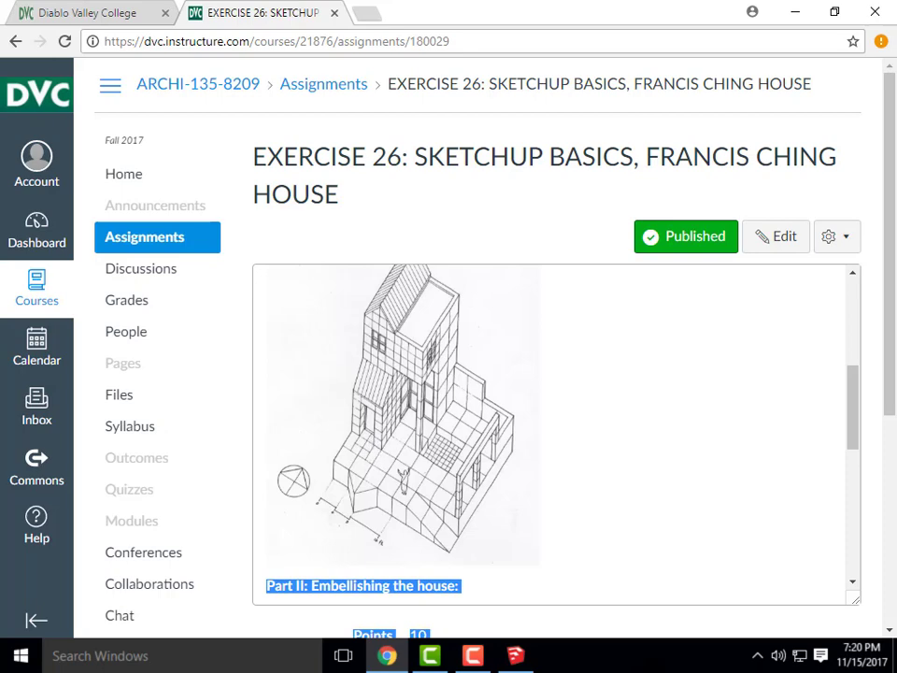
left_click(818, 22)
Copy a 4' cube beside the grid using Move with Ctrl
left_click(794, 32)
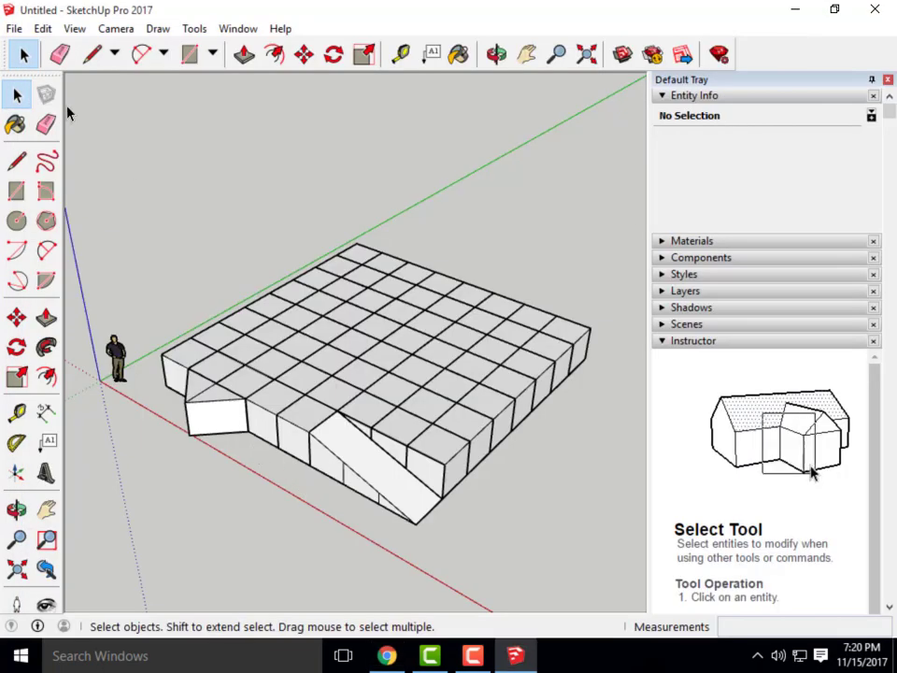
left_click(443, 472)
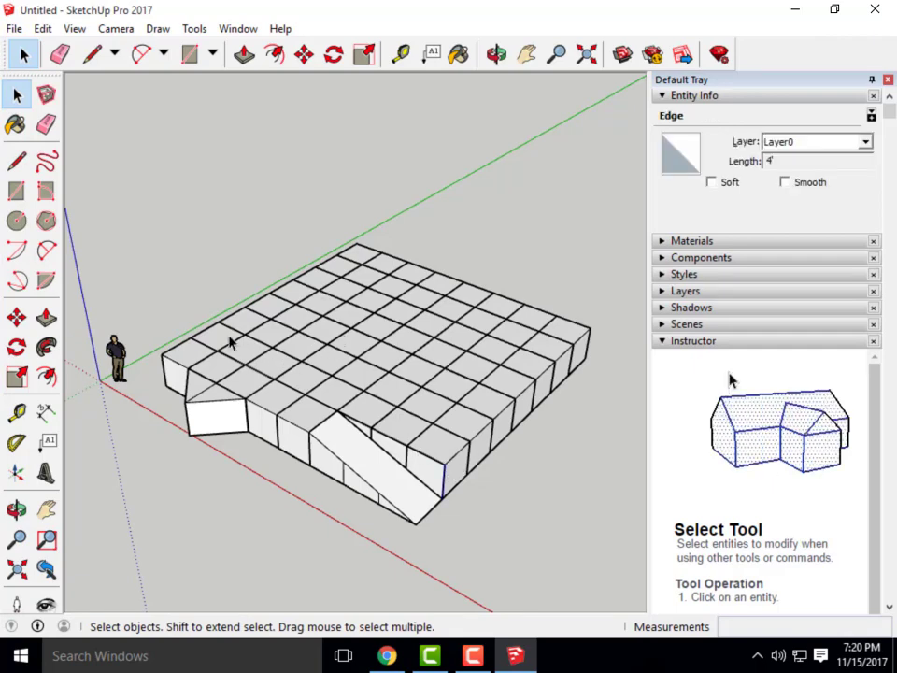
scroll(497, 507, "down", 3)
middle_click_drag(187, 505, 370, 524)
scroll(369, 523, "up", 1)
left_click(304, 54)
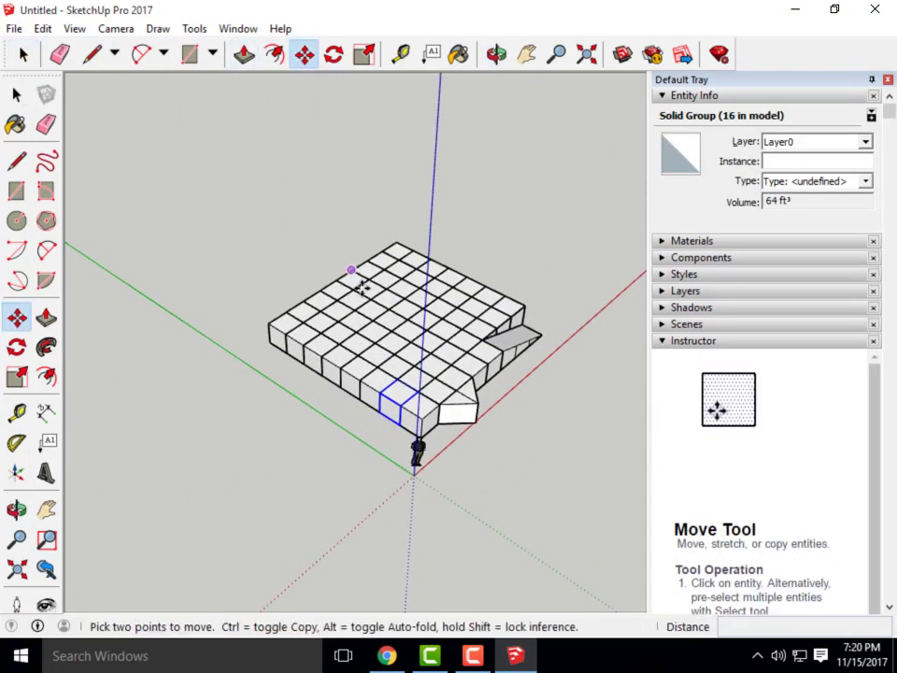
left_click(399, 426)
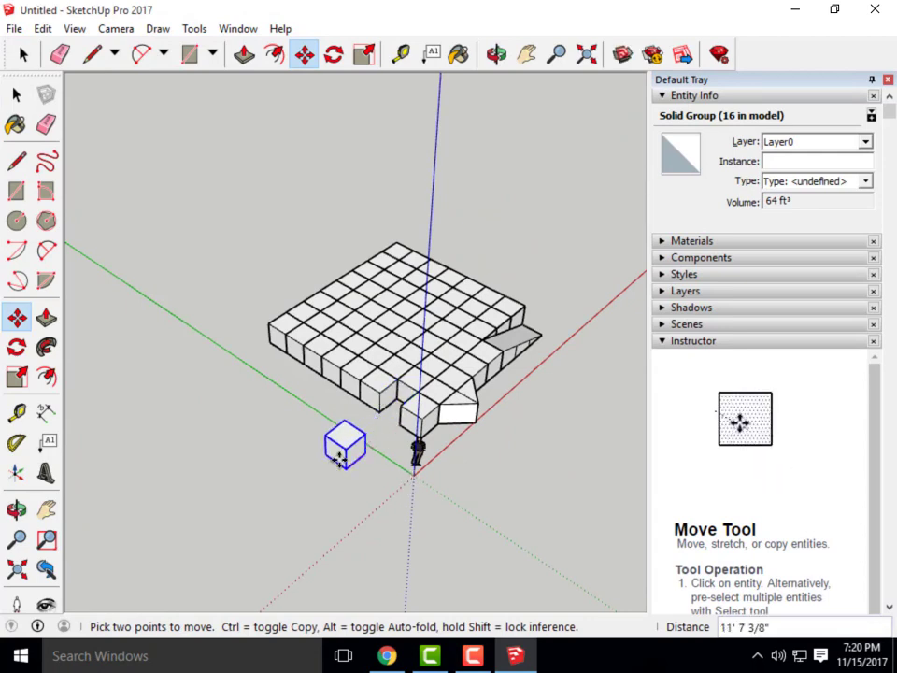
key("Escape")
left_click(399, 425)
key("ctrl")
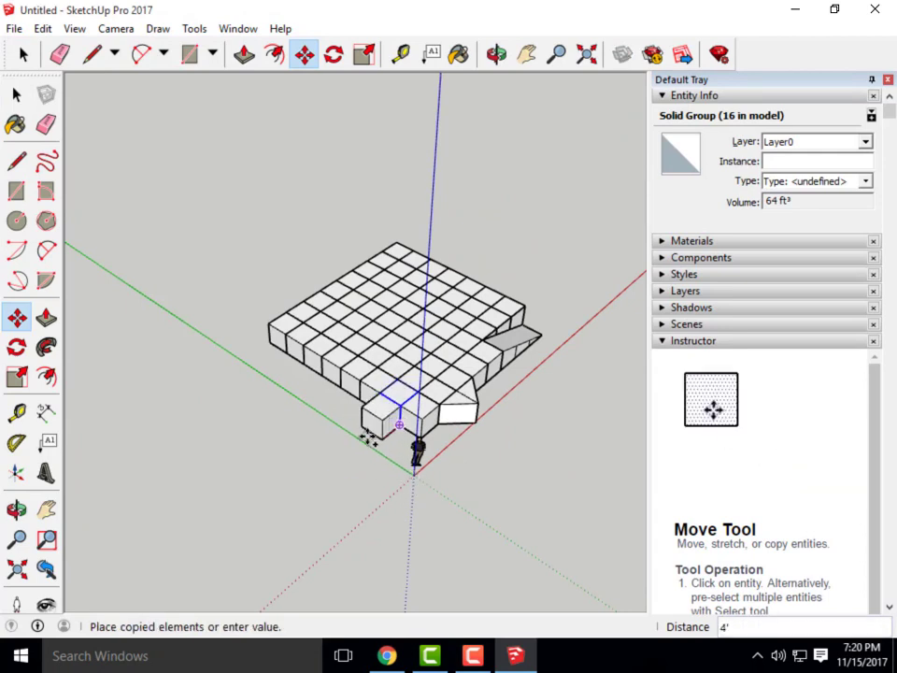
left_click(334, 472)
middle_click_drag(347, 468, 242, 377)
Draw midpoint lines down the copied cube's front face and across its top
left_click(93, 56)
scroll(282, 441, "up", 5)
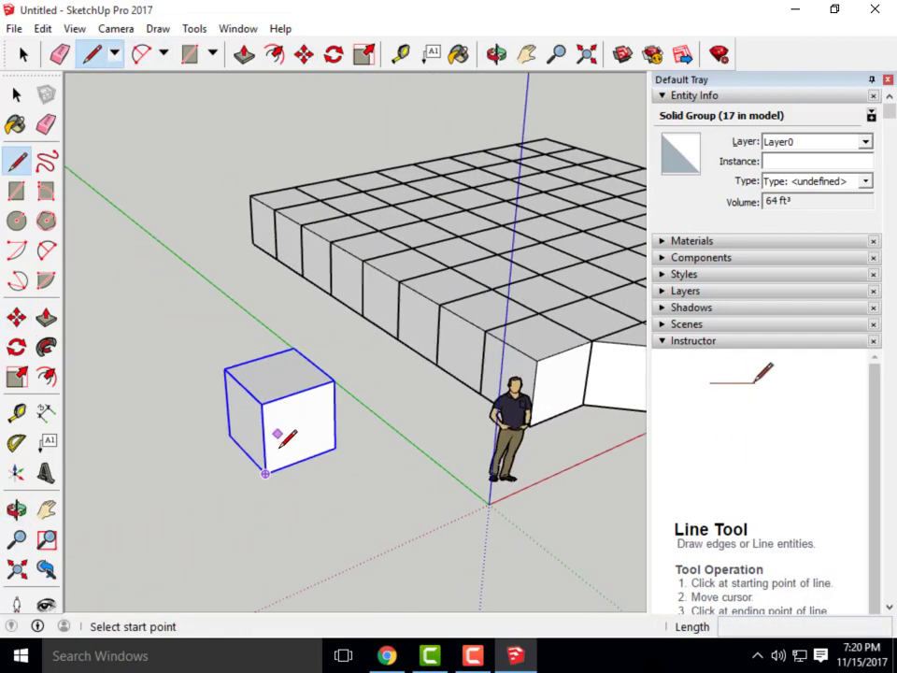
scroll(301, 402, "up", 2)
left_click(302, 382)
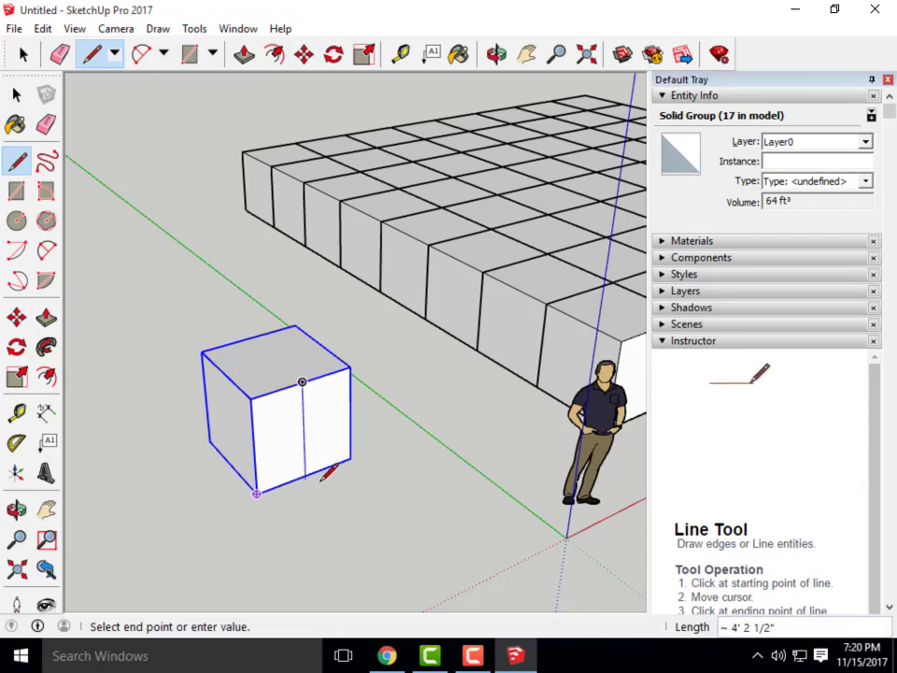
left_click(305, 475)
key("Escape")
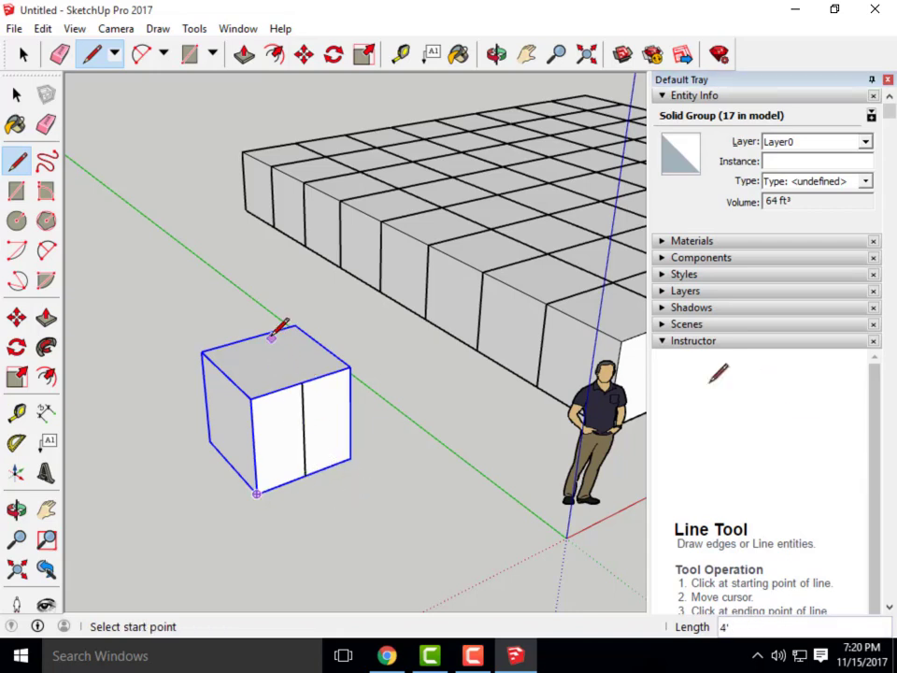
left_click(249, 337)
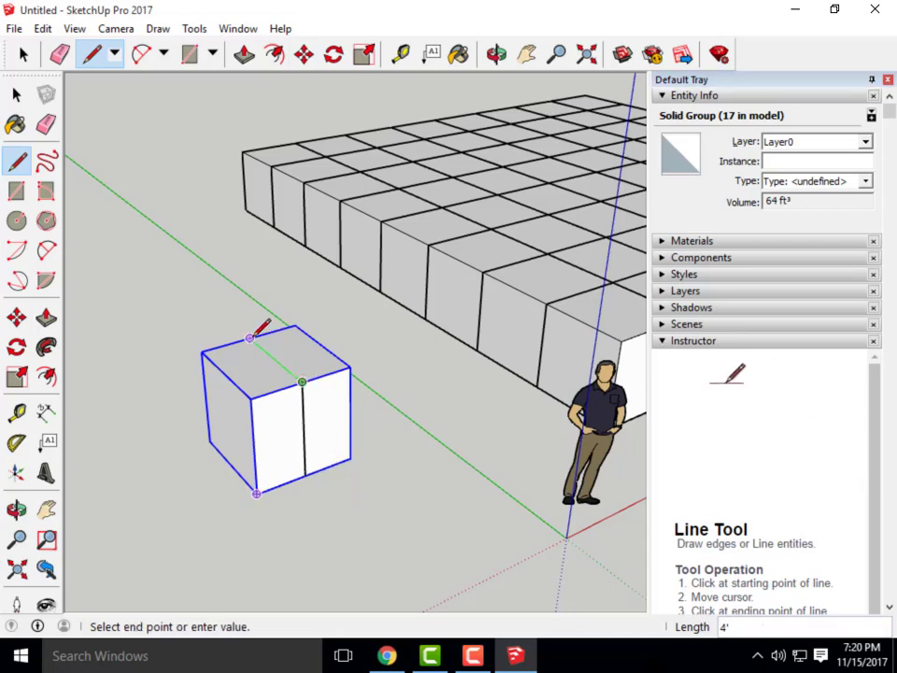
left_click(302, 381)
middle_click_drag(356, 477, 254, 446)
Explode the copied cube group into loose faces
key("space")
right_click(258, 439)
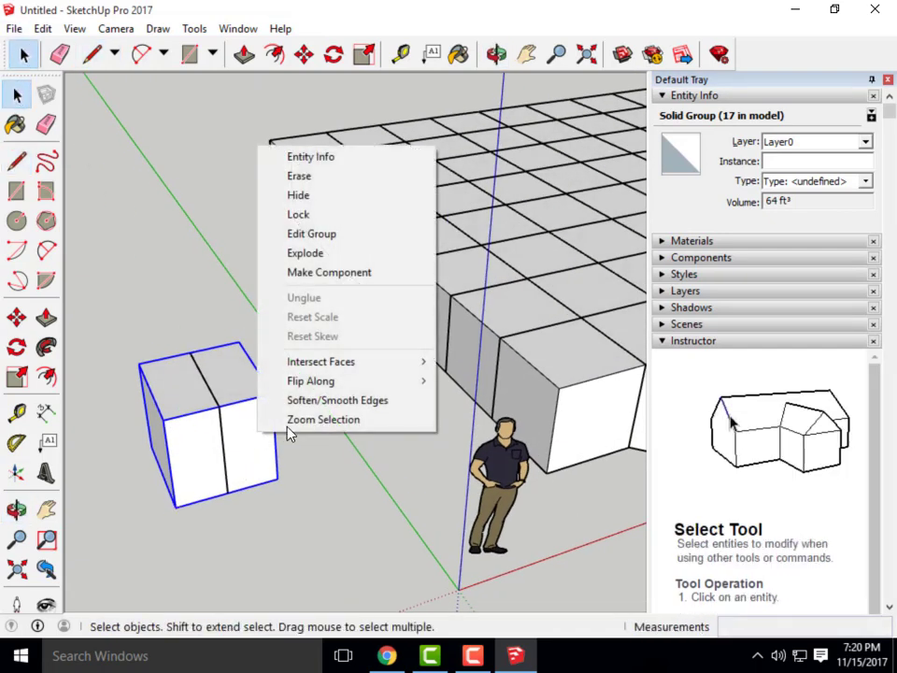
left_click(300, 252)
middle_click_drag(303, 439, 300, 467)
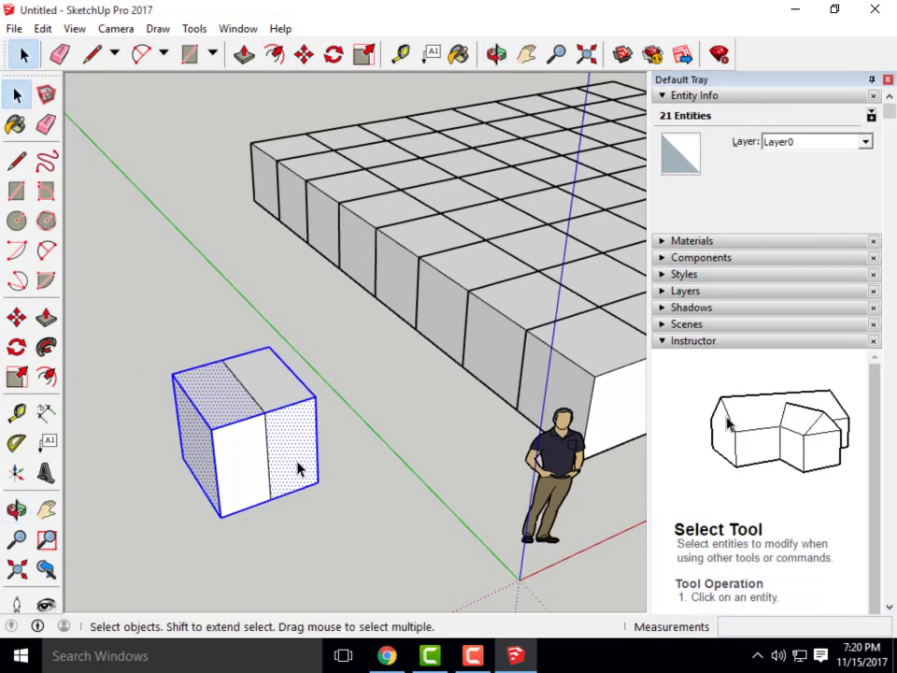
left_click(366, 492)
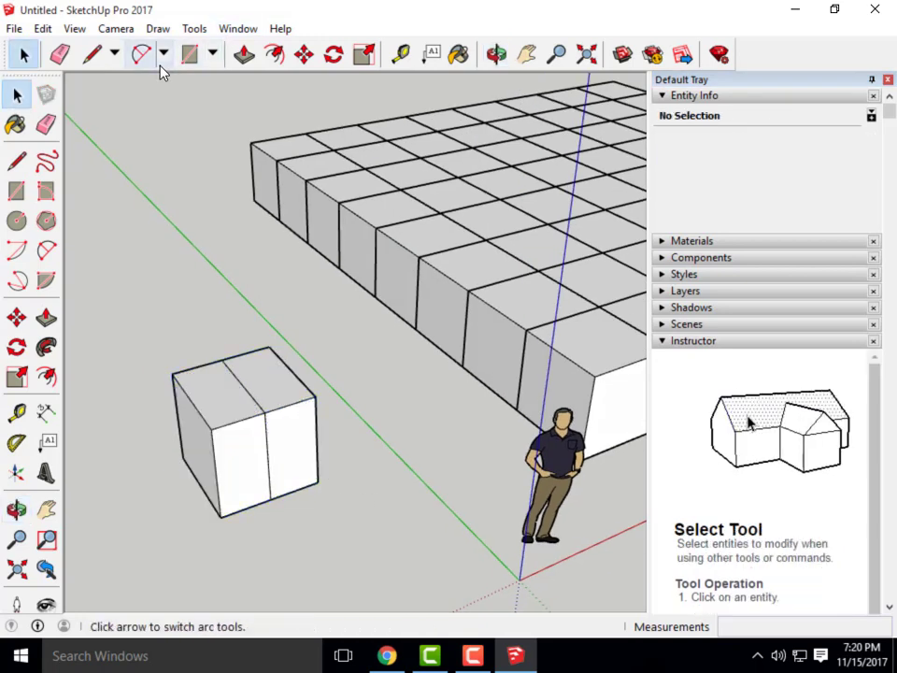
Draw further midpoint lines splitting the cube's front and top faces into quadrants
left_click(93, 54)
scroll(252, 449, "up", 2)
left_click(268, 459)
left_click(204, 480)
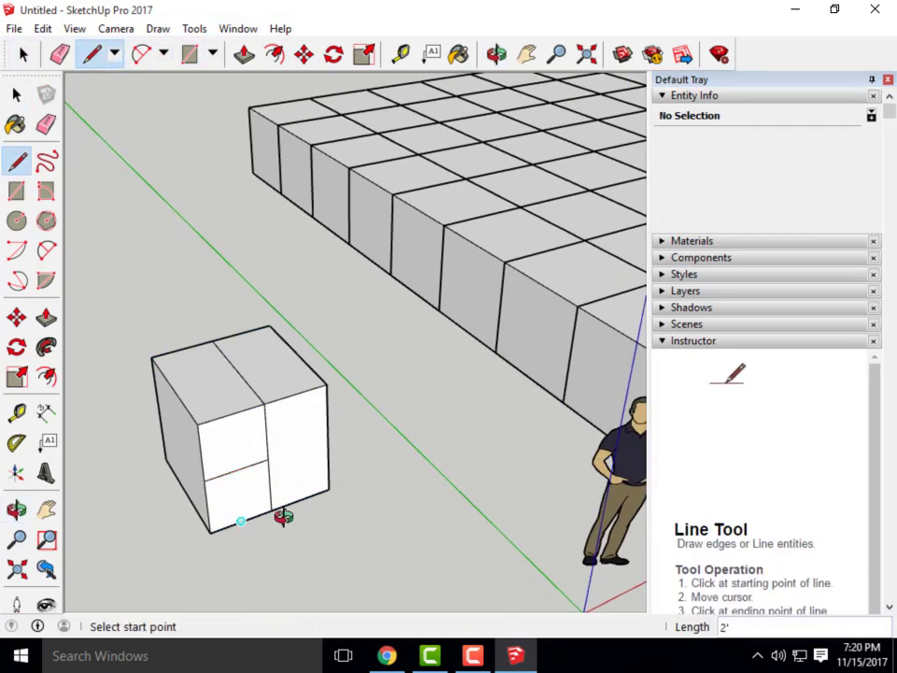
middle_click_drag(282, 517, 370, 515)
left_click(322, 480)
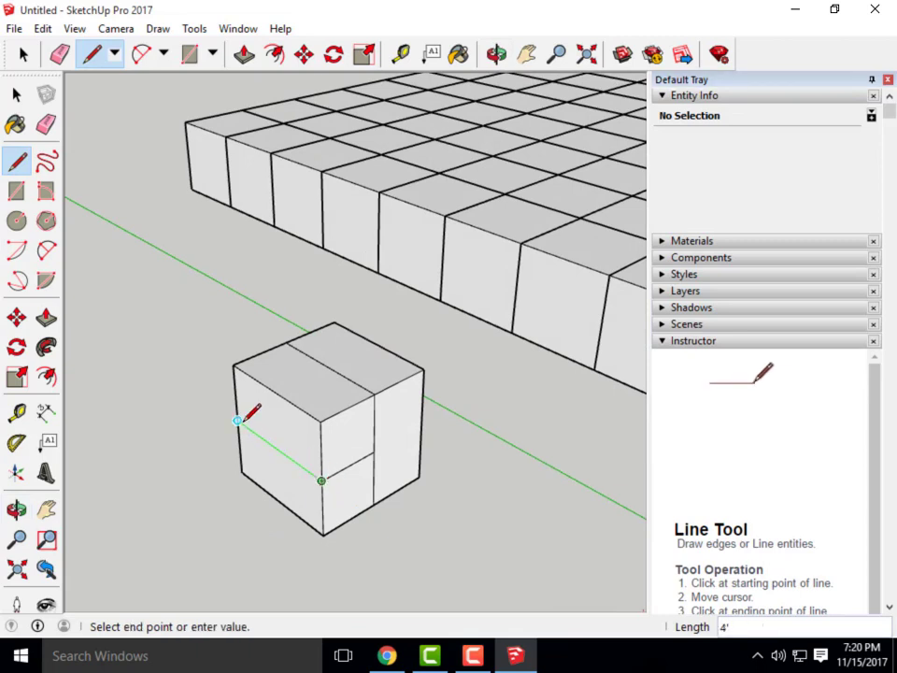
left_click(238, 421)
left_click(280, 502)
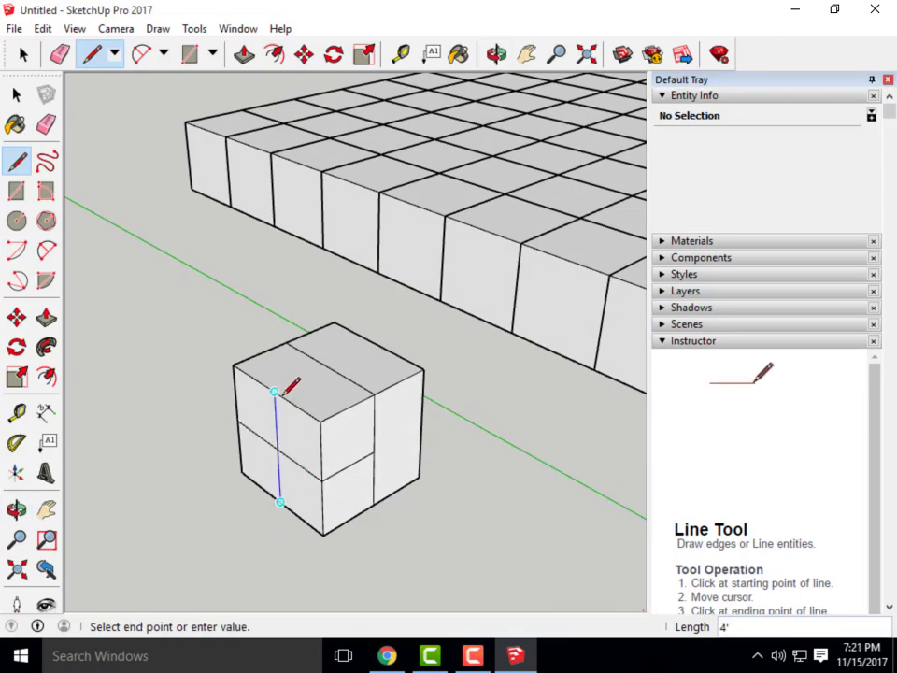
left_click(275, 391)
left_click(274, 391)
left_click(329, 367)
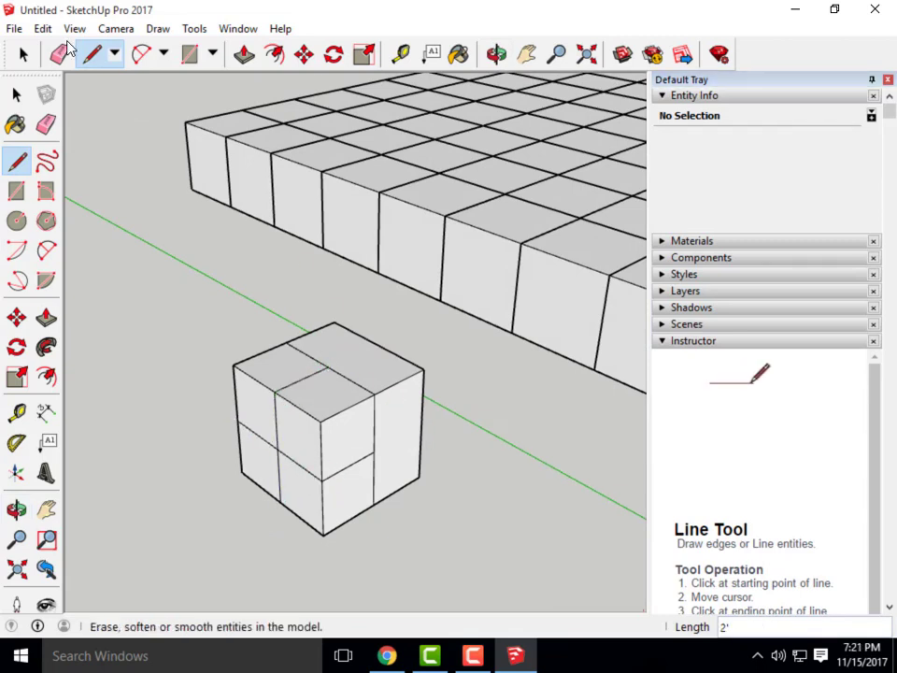
Delete the right face, two top quadrants and interior floor, leaving a partial open box
left_click(24, 55)
left_click(392, 430)
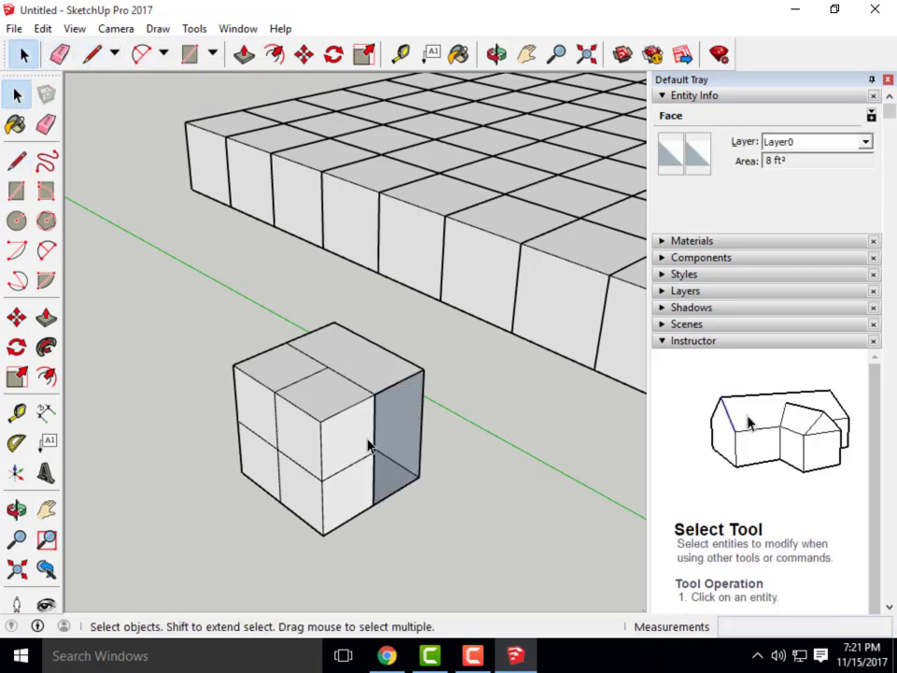
key("Delete")
left_click(342, 344)
key("Delete")
left_click_drag(376, 341, 314, 314)
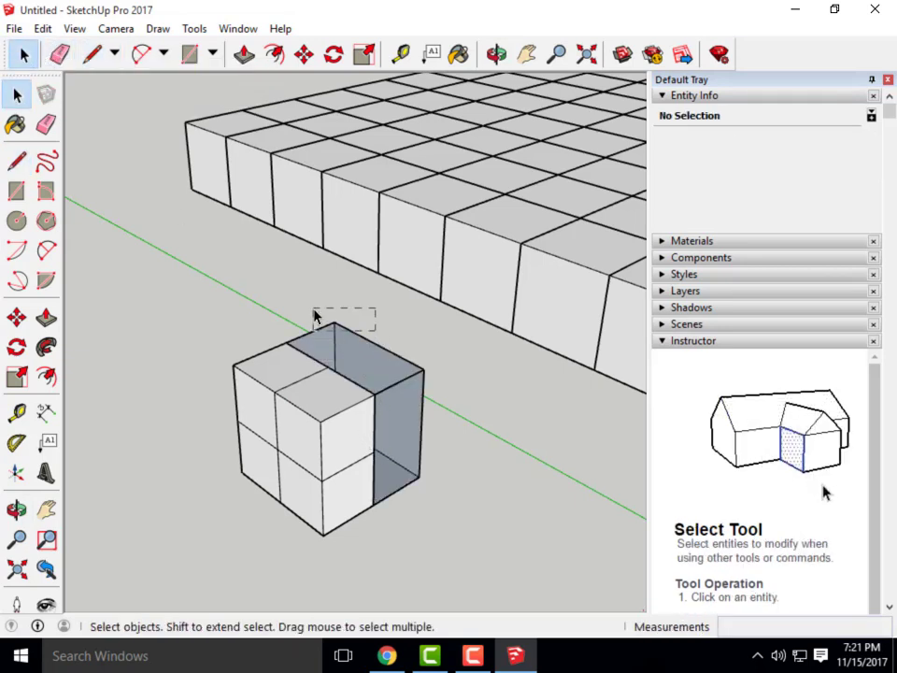
key("Delete")
left_click_drag(460, 519, 390, 363)
key("Delete")
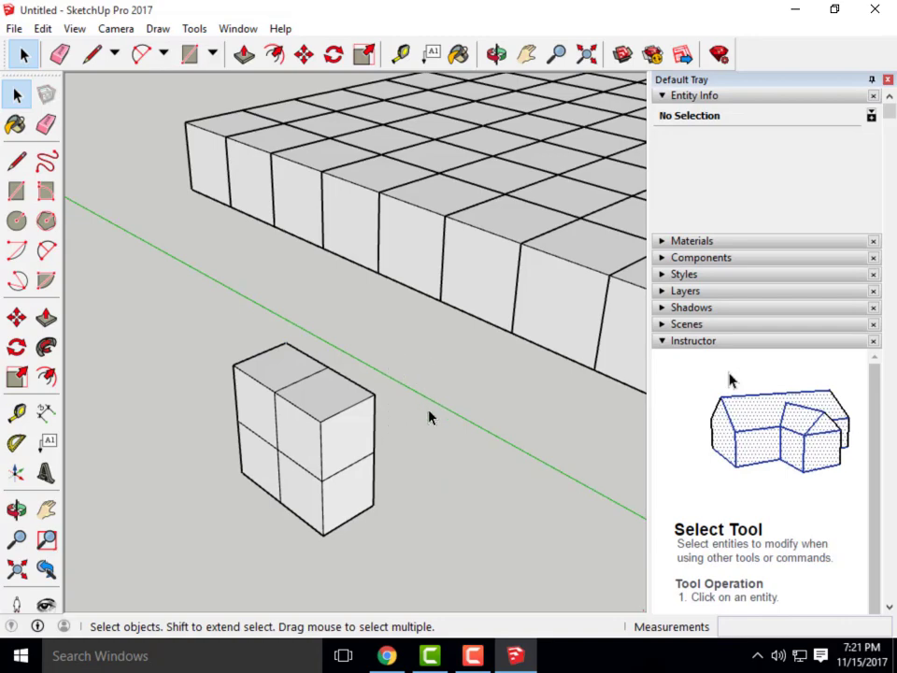
middle_click_drag(317, 533, 467, 486)
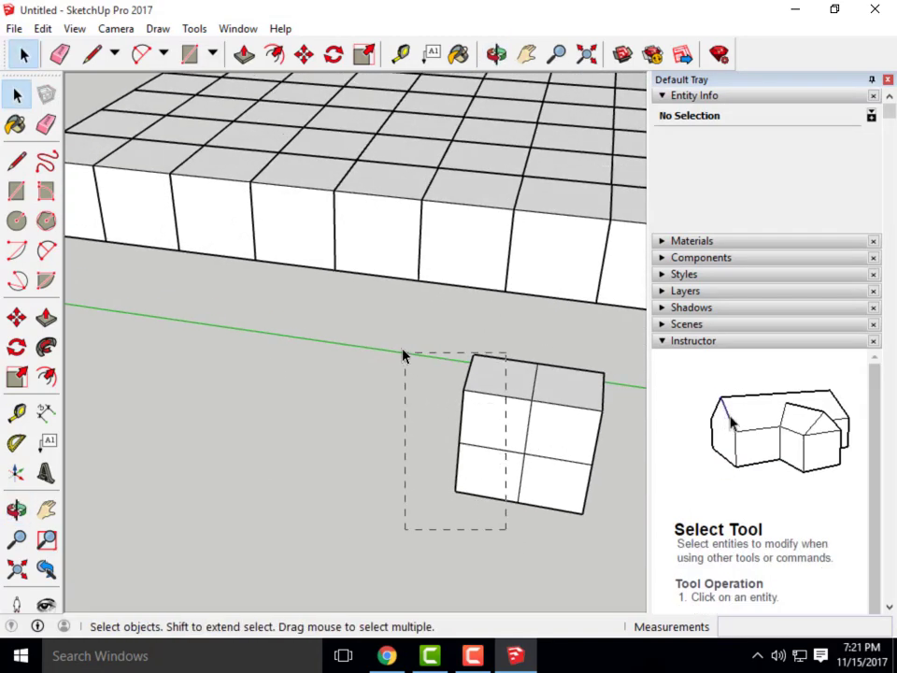
middle_click_drag(403, 354, 112, 467)
middle_click_drag(467, 369, 390, 398)
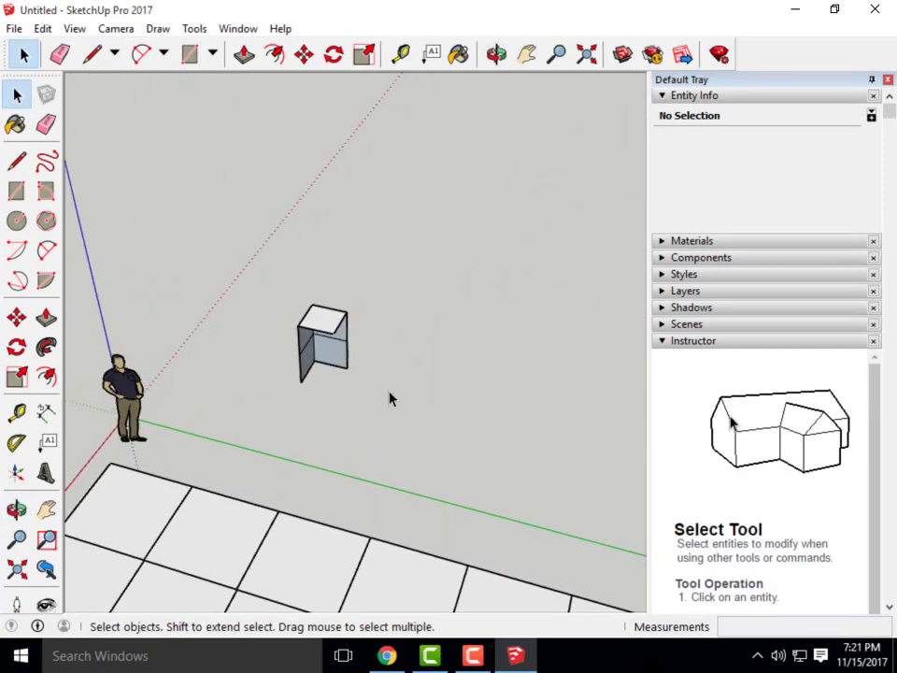
Draw edges closing the tall box's bottom and front faces
scroll(383, 374, "up", 2)
scroll(327, 406, "up", 1)
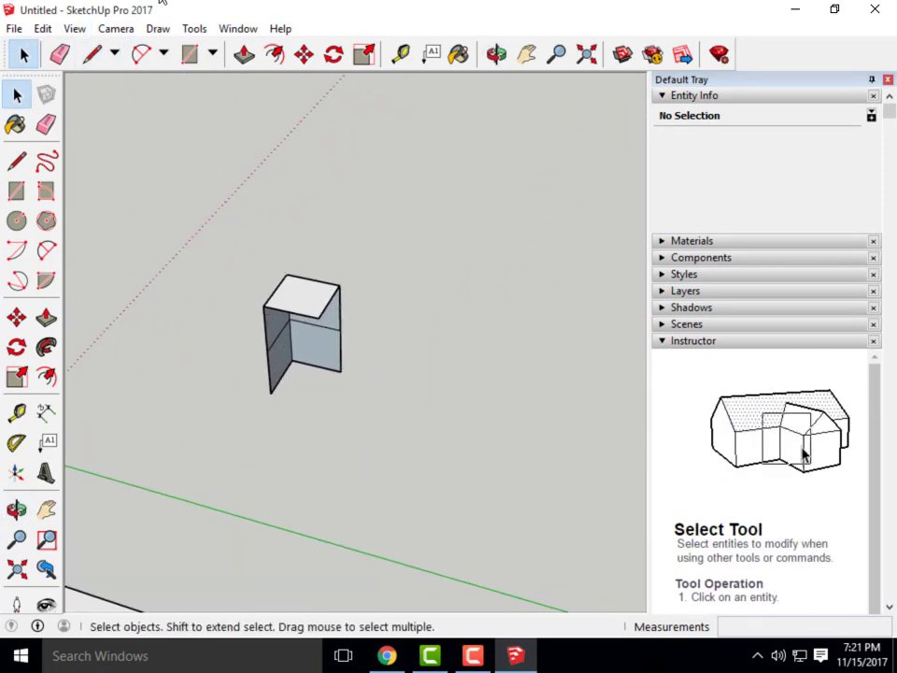
left_click(92, 54)
left_click(270, 392)
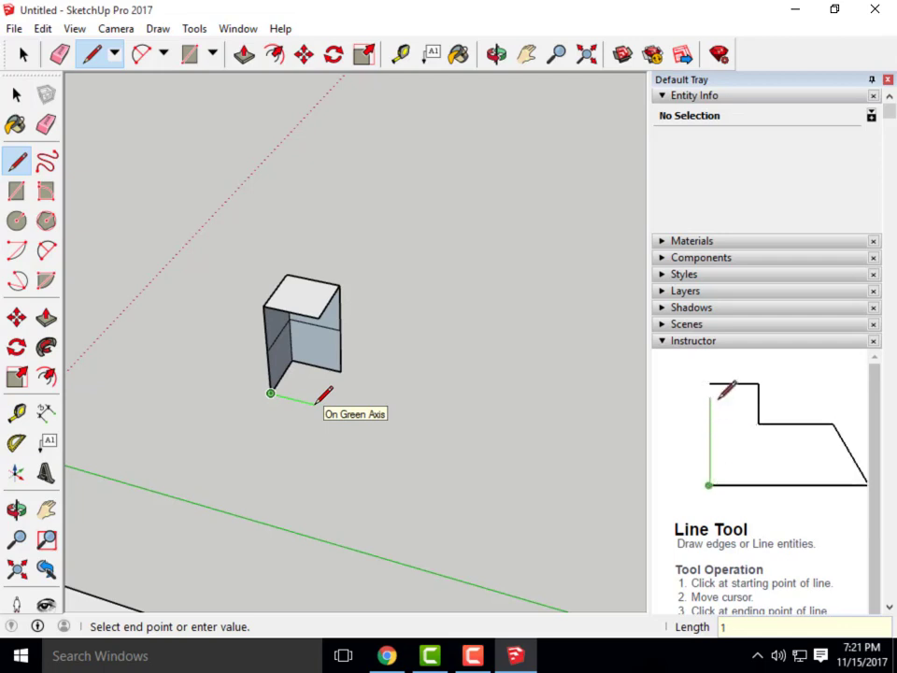
key("BackSpace")
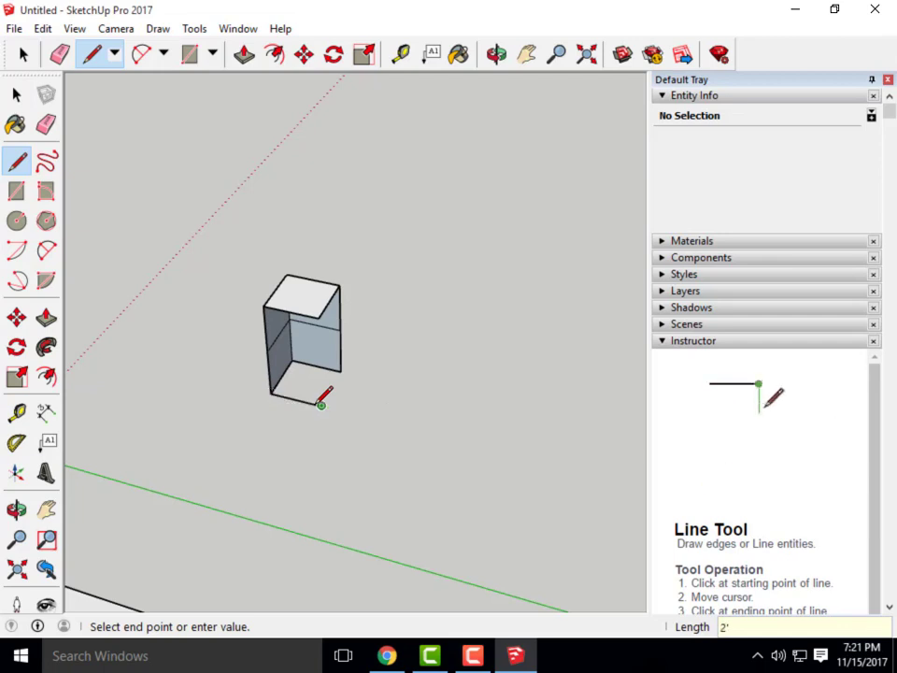
left_click(340, 371)
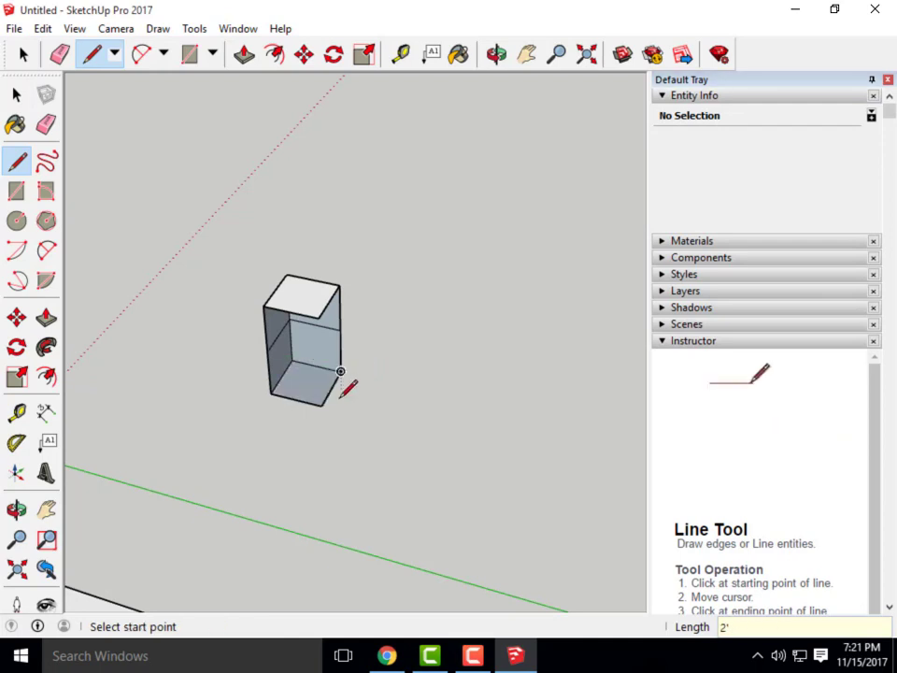
left_click(322, 403)
left_click(322, 317)
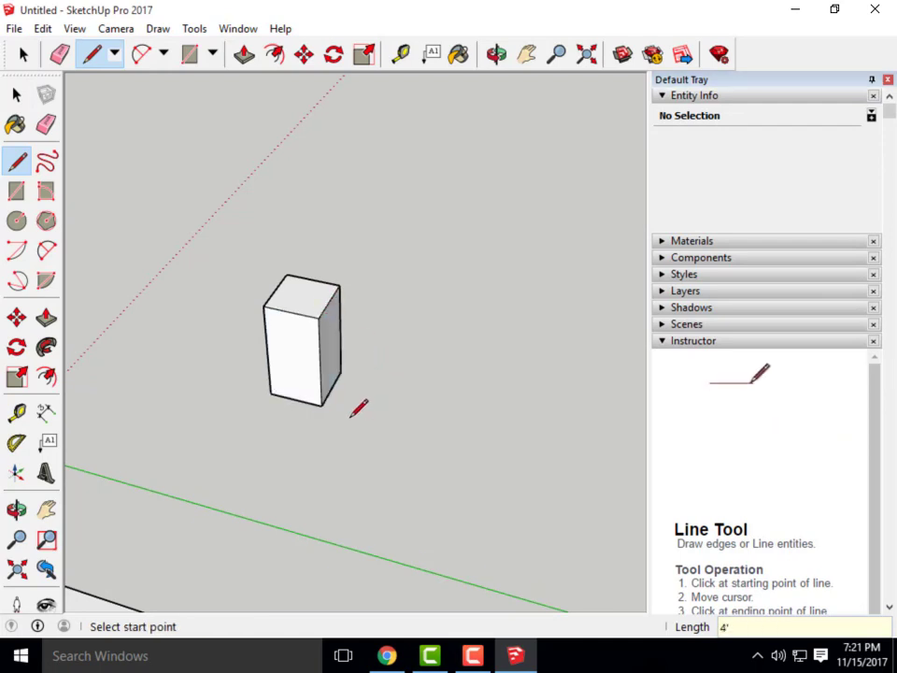
Draw mid-height lines across the front and right faces and delete the upper half
left_click(319, 363)
left_click(268, 352)
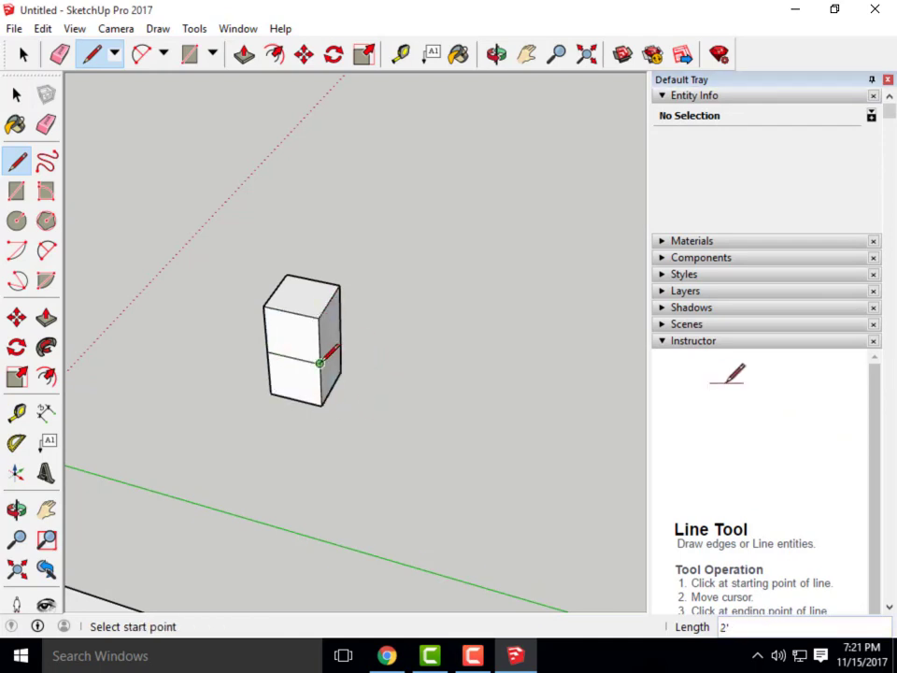
left_click(319, 363)
left_click(340, 337)
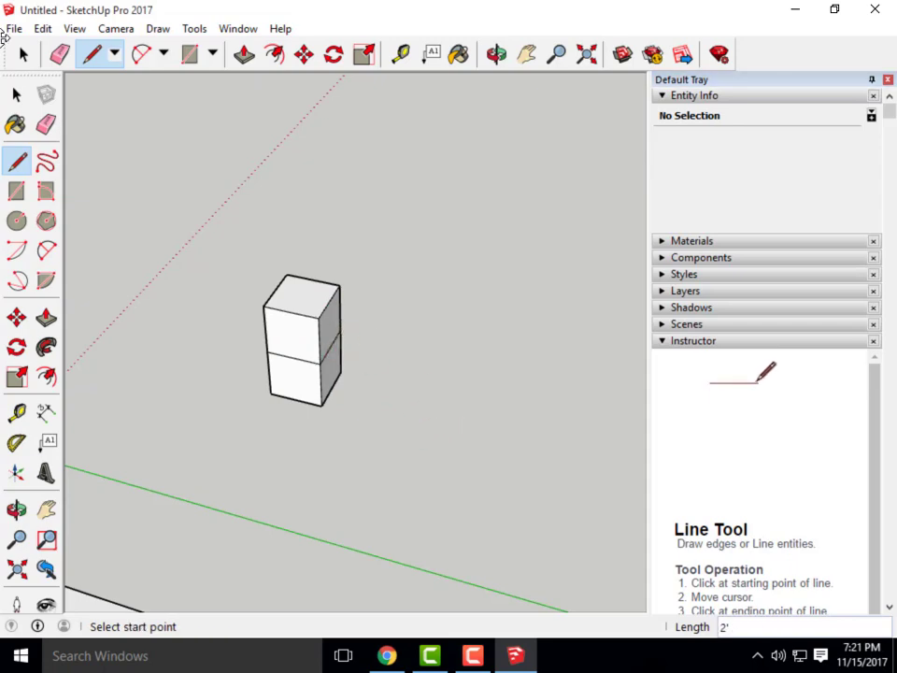
left_click(26, 97)
middle_click_drag(292, 297, 340, 211)
left_click_drag(391, 327, 232, 230)
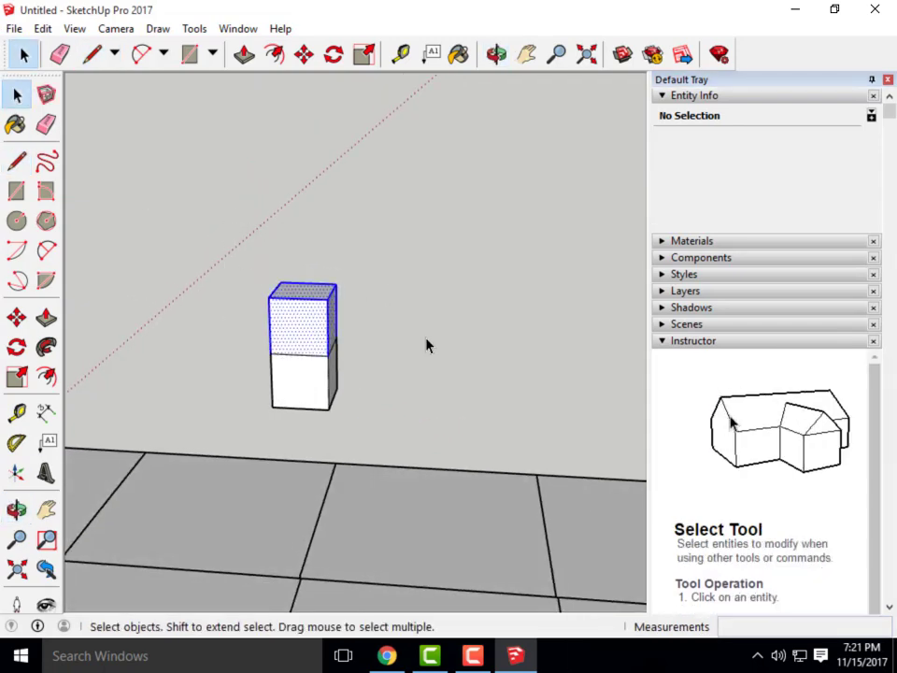
key("Delete")
Window-select the 2-foot cube and make it a group of 8 ft³
middle_click_drag(305, 367, 404, 446)
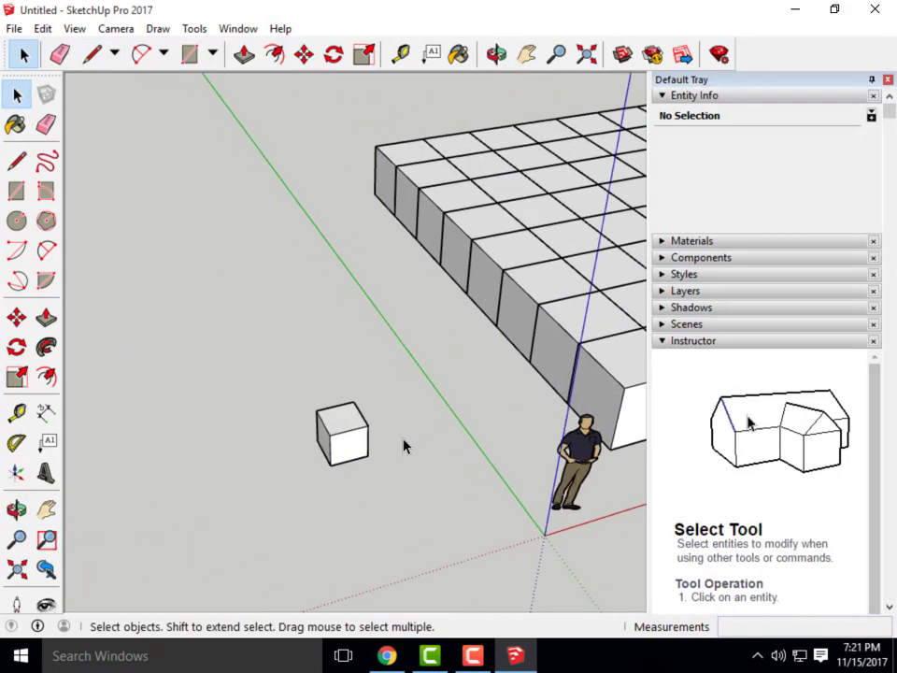
scroll(404, 446, "up", 3)
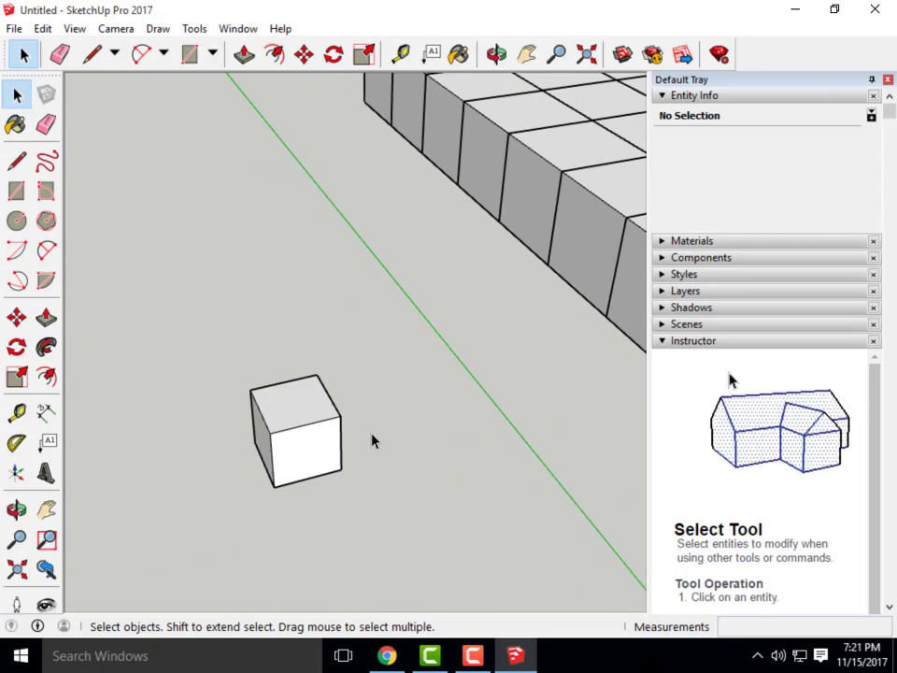
scroll(373, 438, "down", 5)
middle_click_drag(299, 424, 435, 489)
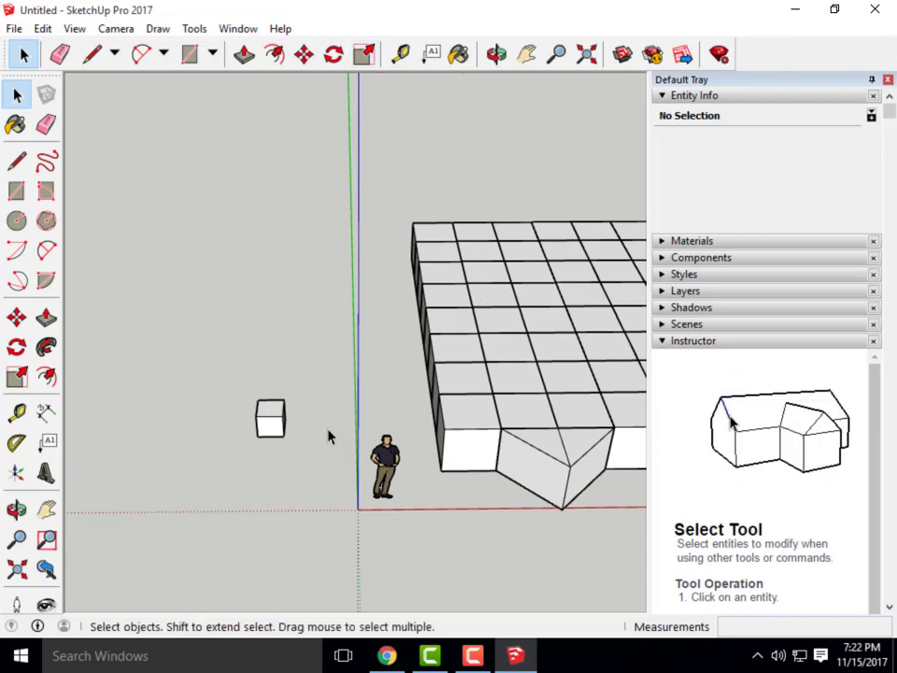
middle_click_drag(335, 466, 233, 454)
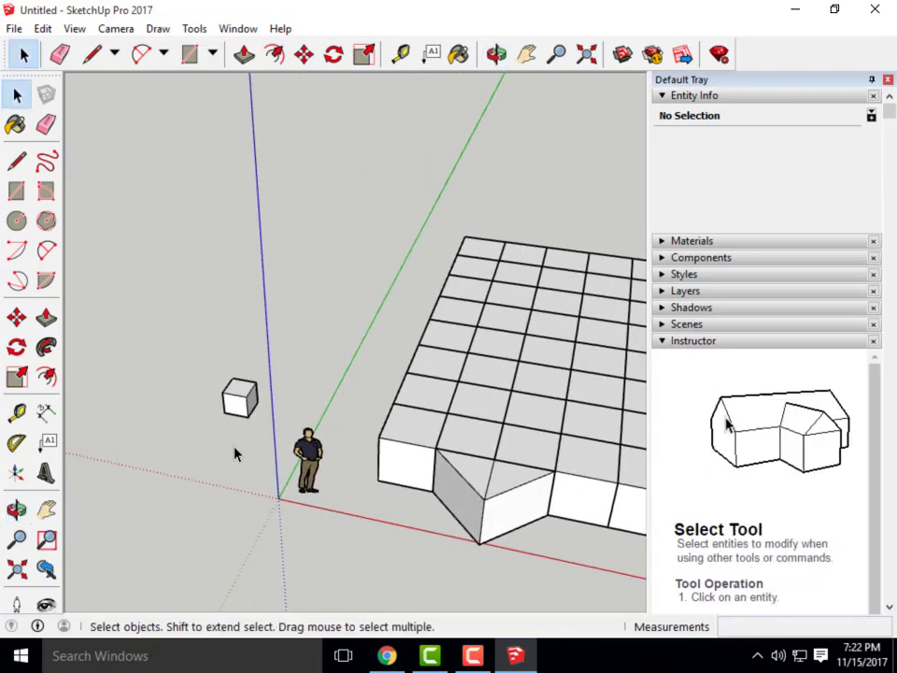
scroll(243, 444, "up", 2)
scroll(259, 432, "up", 2)
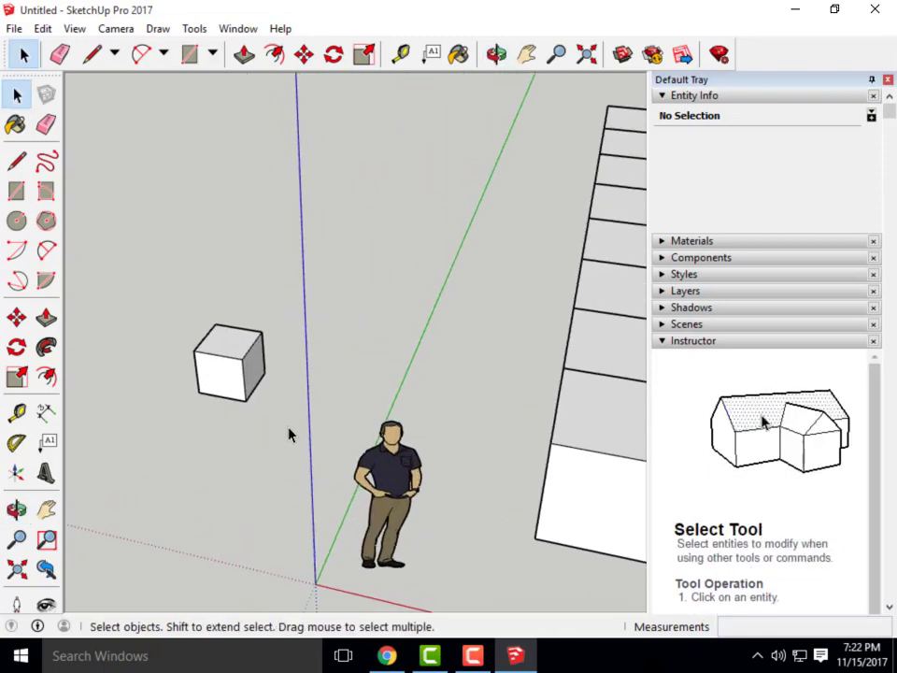
left_click_drag(289, 434, 170, 314)
right_click(216, 360)
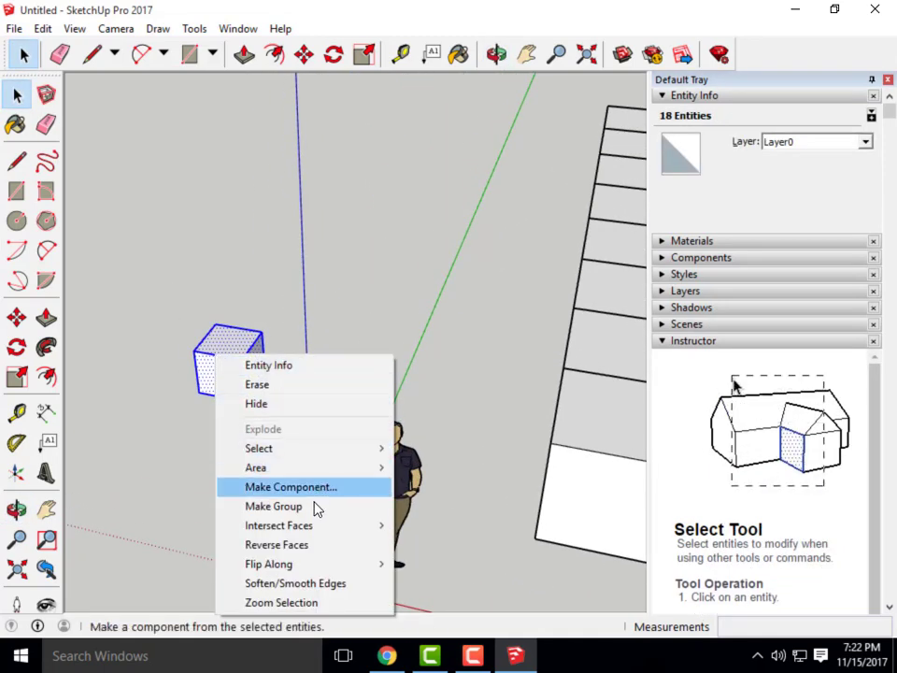
left_click(314, 506)
Orbit around the grouped cube and activate the Move tool
middle_click_drag(226, 481, 271, 75)
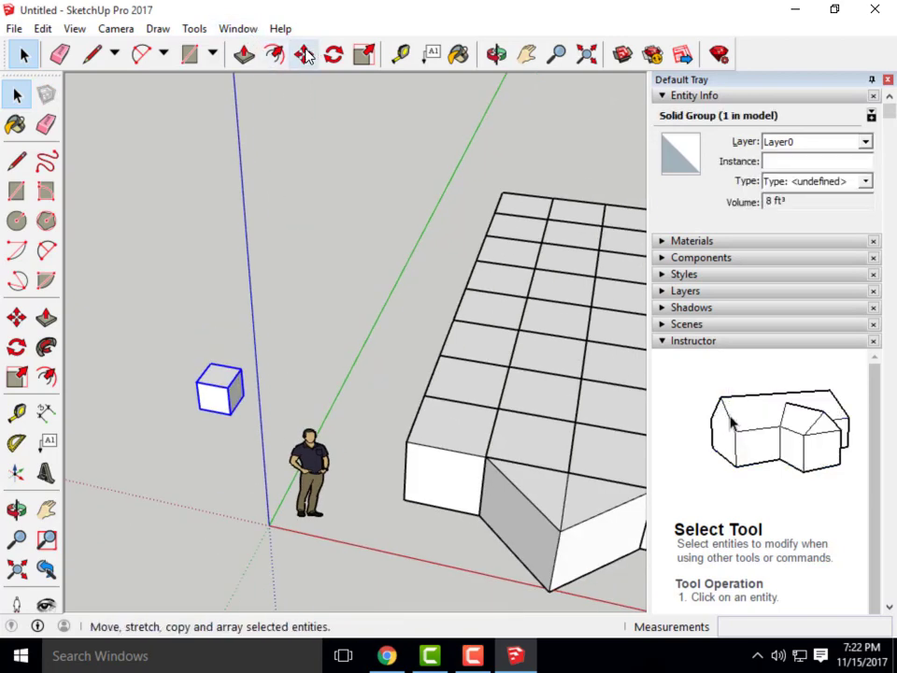
left_click(305, 54)
middle_click_drag(361, 236, 502, 423)
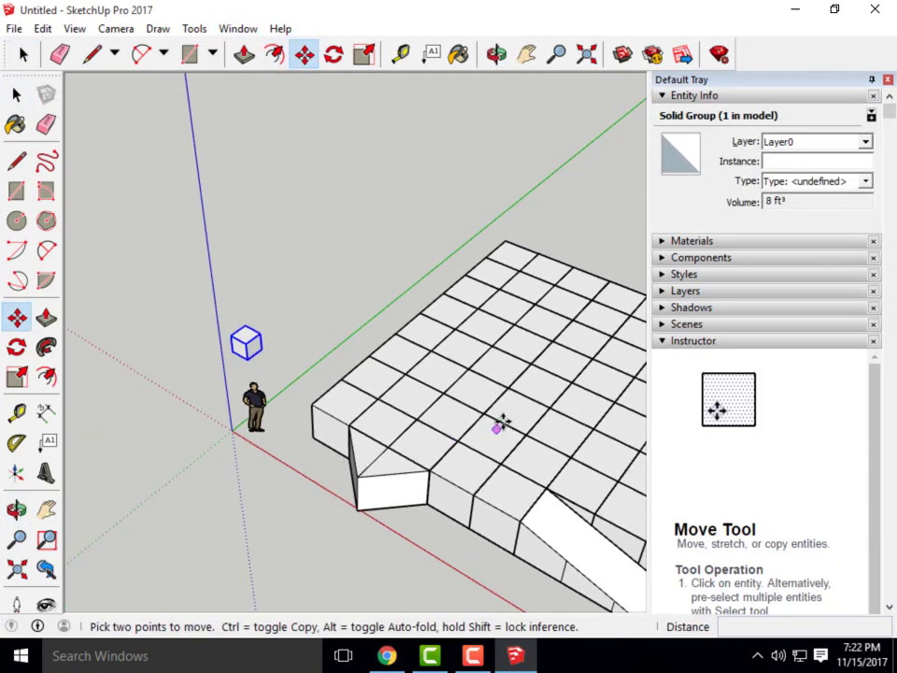
scroll(502, 422, "up", 2)
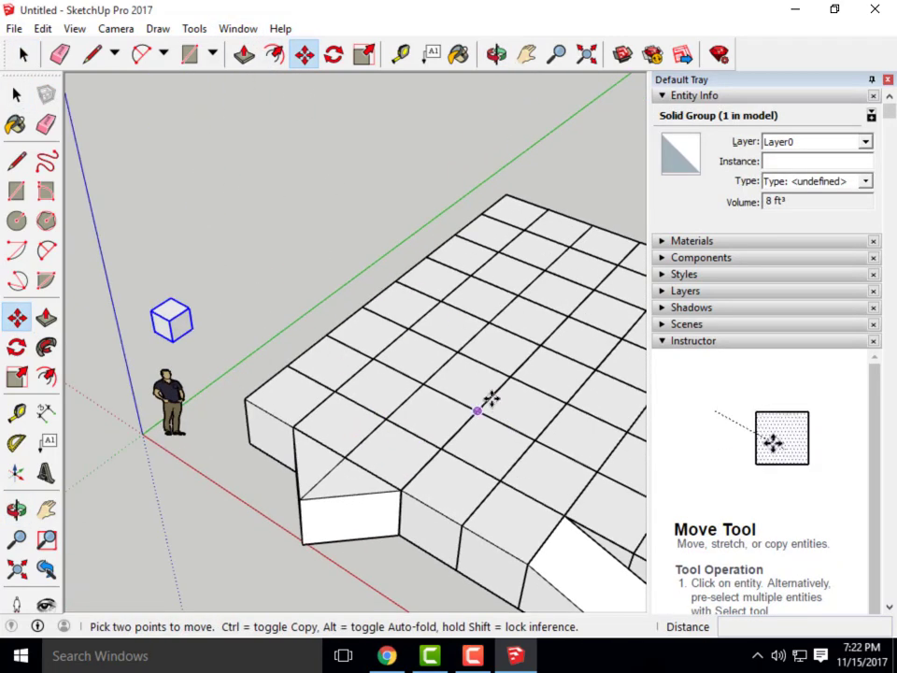
left_click(389, 657)
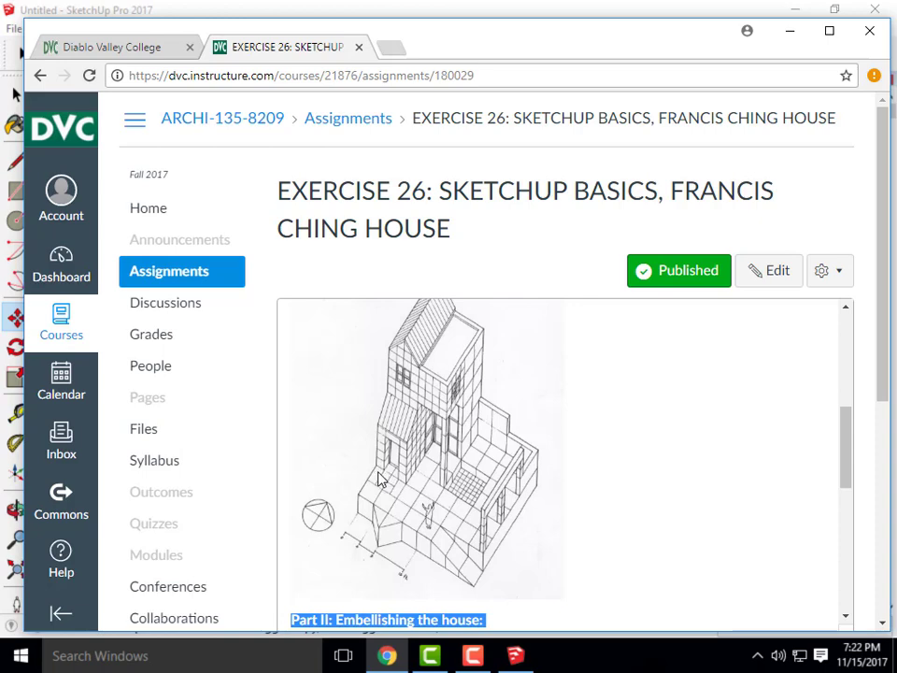
scroll(383, 490, "up", 2)
scroll(380, 523, "down", 3)
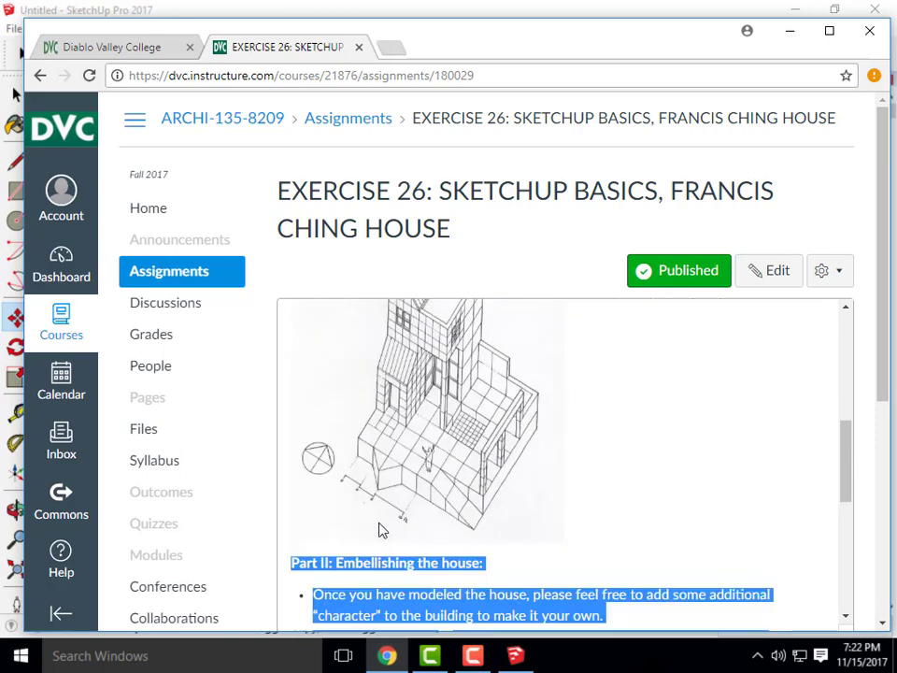
left_click(793, 32)
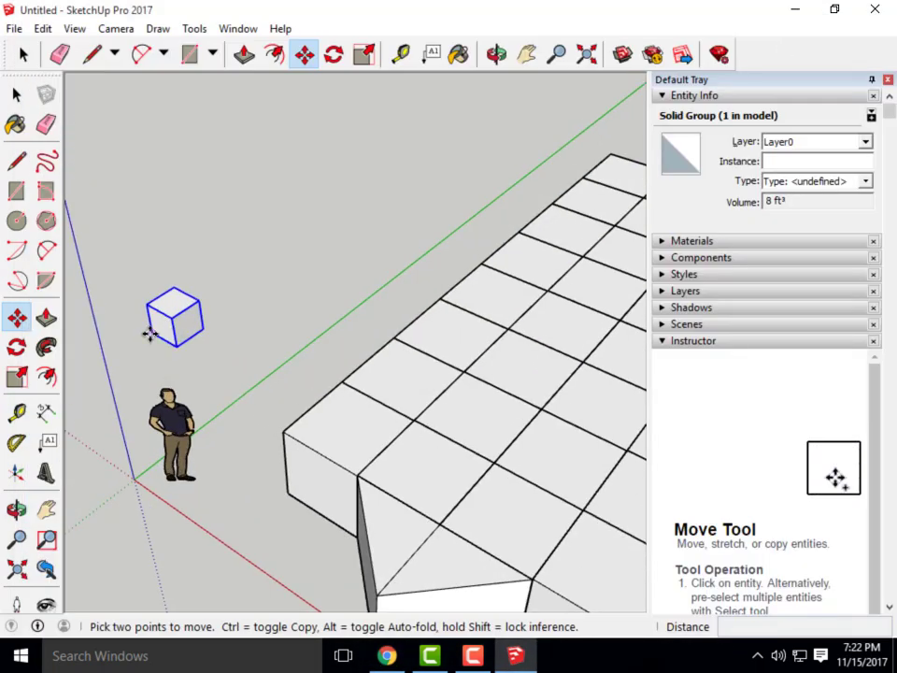
Move the cube onto the gridded platform and glance at the assignment page
left_click(149, 335)
left_click(396, 335)
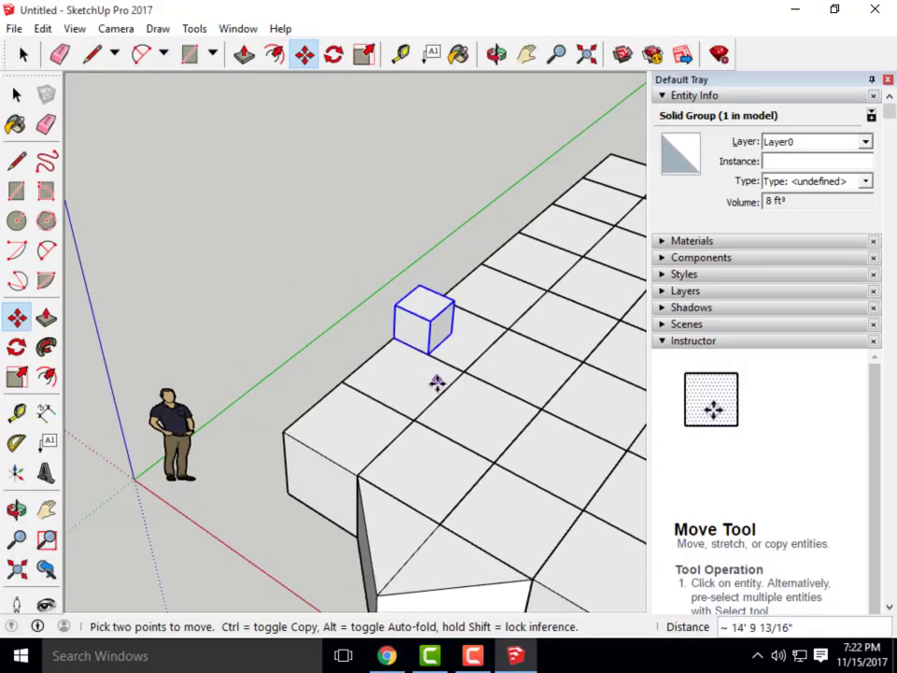
scroll(321, 432, "down", 3)
mouse_move(320, 433)
middle_mouse_down()
mouse_move(421, 389)
mouse_move(356, 566)
middle_mouse_up()
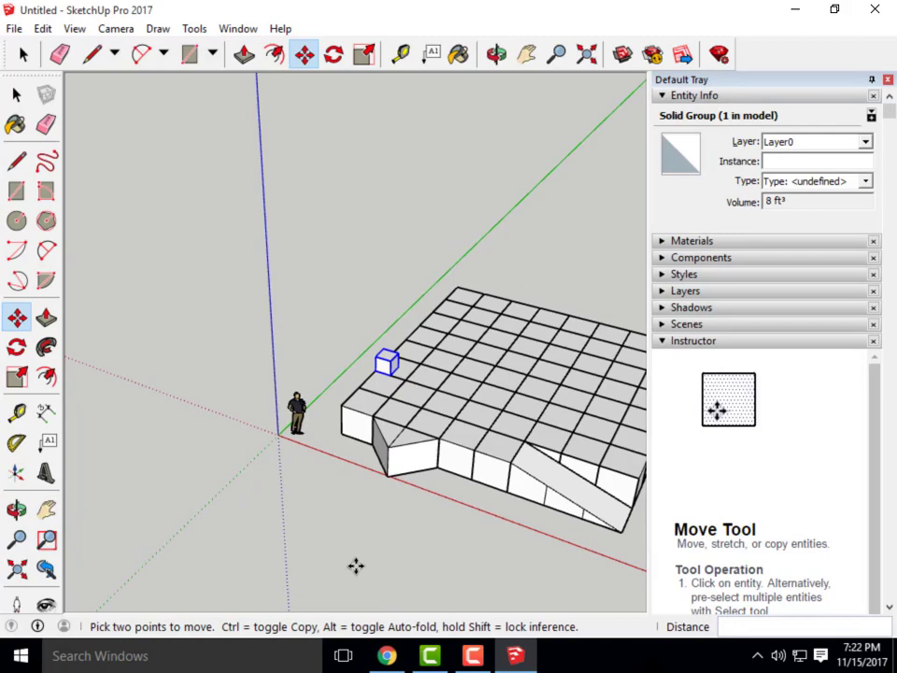
left_click(400, 655)
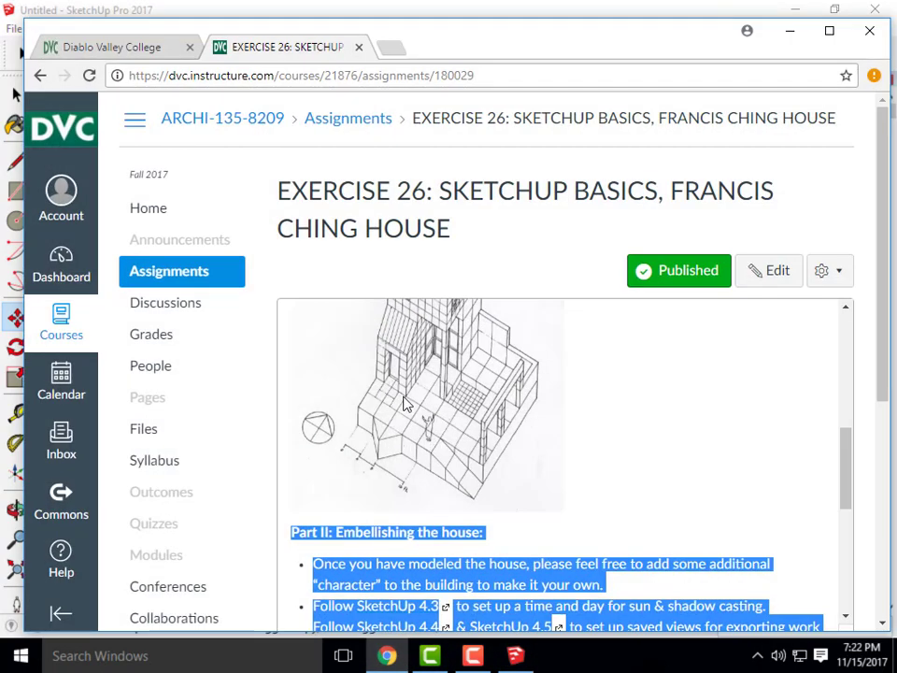
left_click(791, 31)
scroll(419, 384, "up", 4)
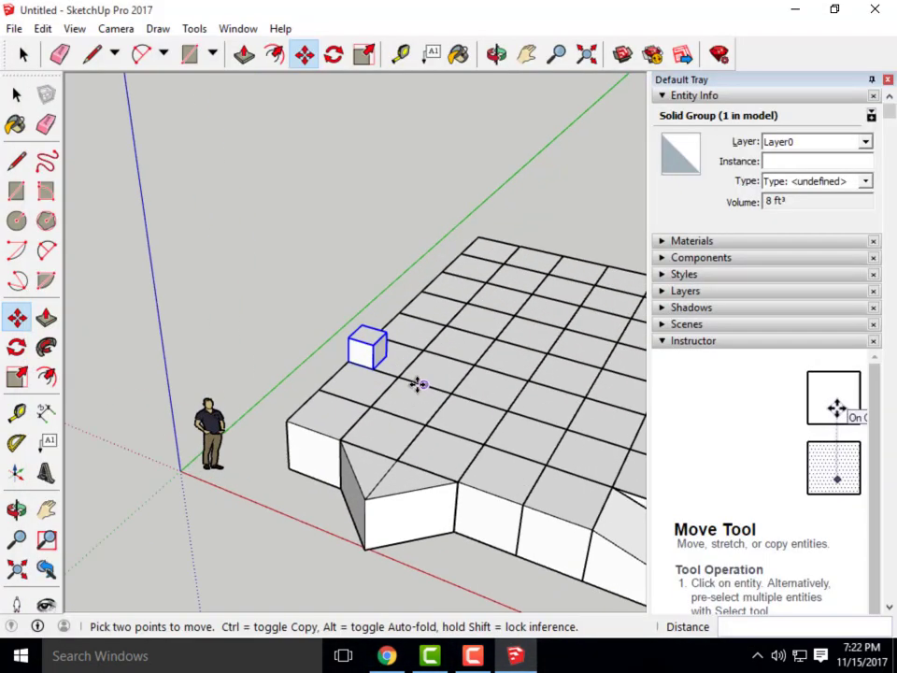
Ctrl-copy the cube 6' along the red axis
left_click(363, 362, "ctrl")
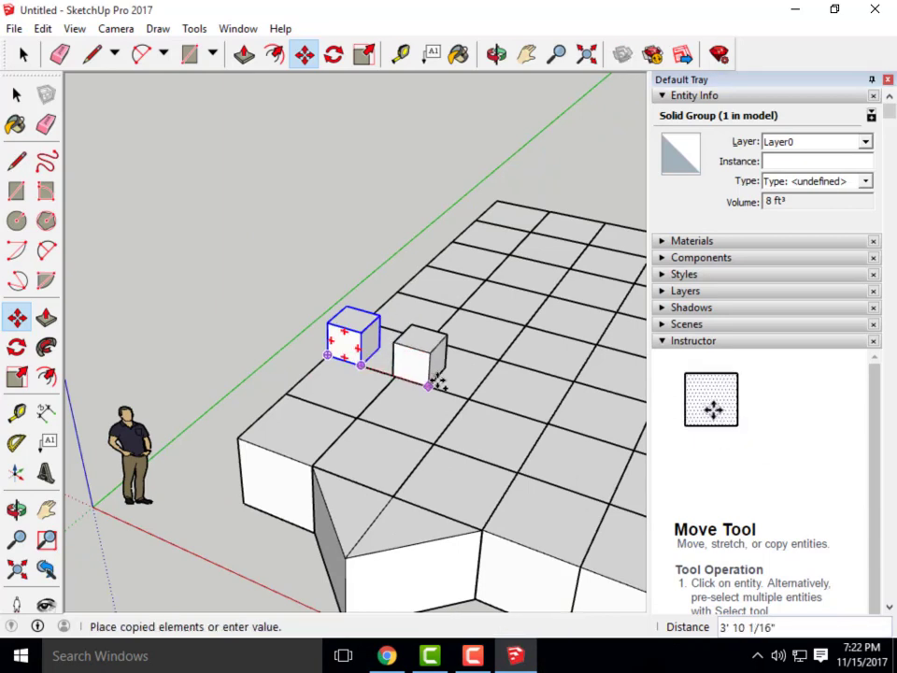
left_click(471, 396)
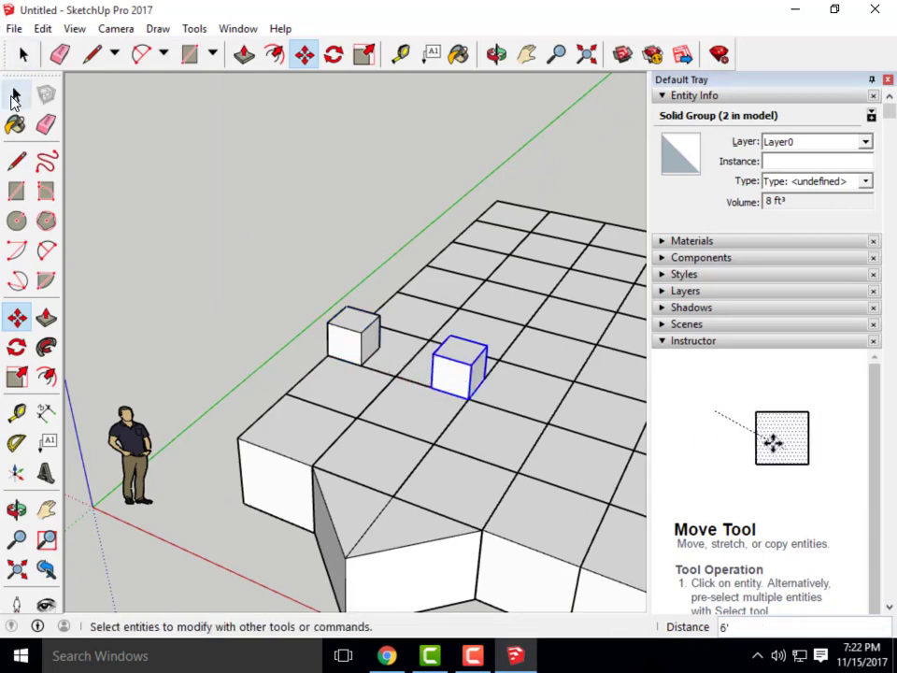
left_click(16, 95)
Select both cubes and copy them upward 2' repeatedly to stack two columns
left_click(352, 342, "shift")
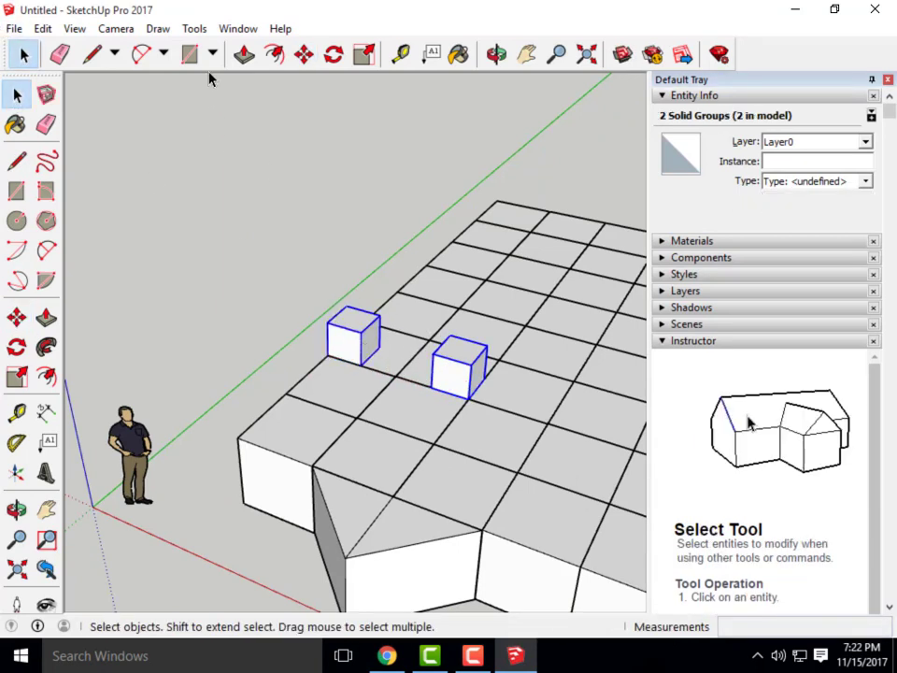
left_click(304, 54)
left_click(468, 397, "ctrl")
left_click(472, 364)
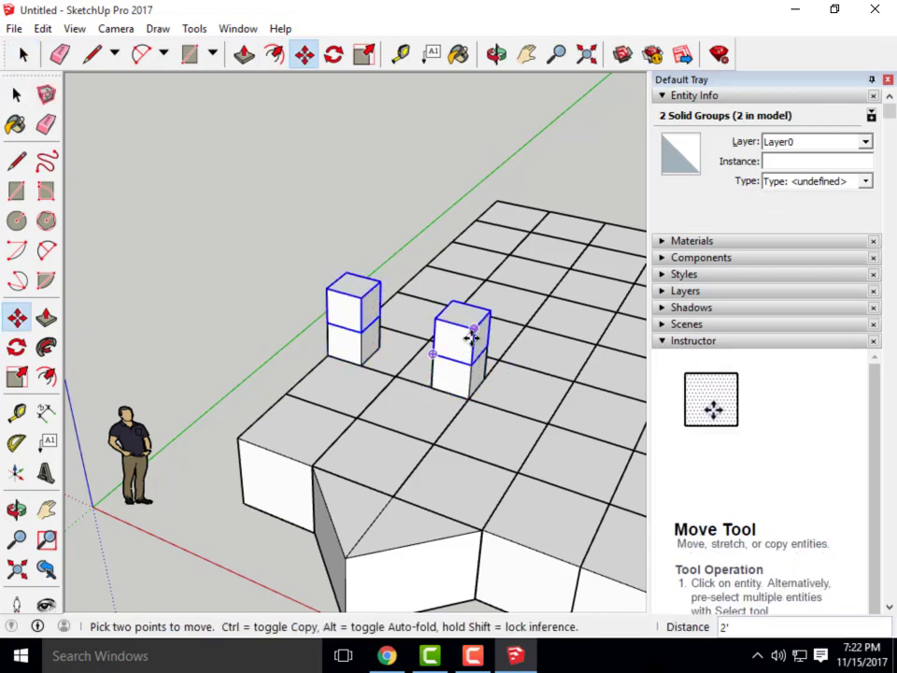
left_click(472, 348, "ctrl")
key("Escape")
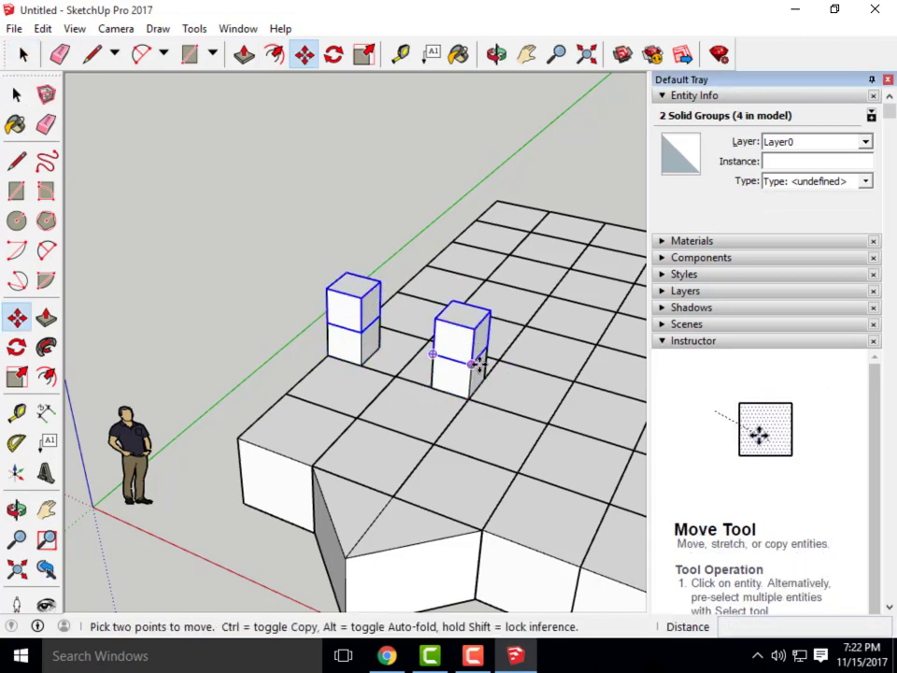
left_click(472, 365, "ctrl")
left_click(475, 321)
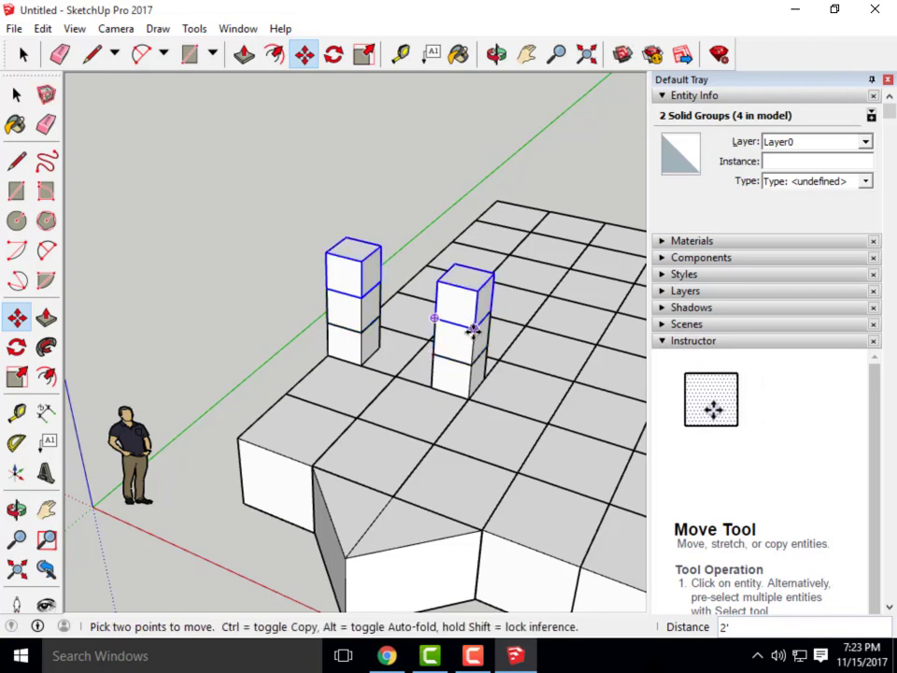
left_click(476, 314, "ctrl")
left_click(476, 292)
left_click(479, 278, "ctrl")
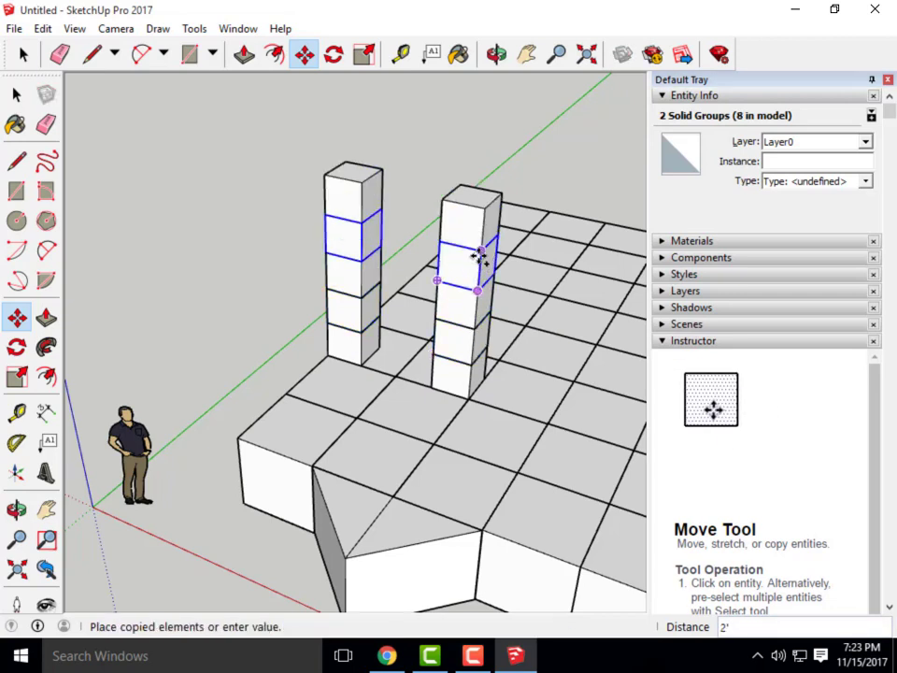
left_click(481, 249)
left_click(481, 235, "ctrl")
left_click(483, 206)
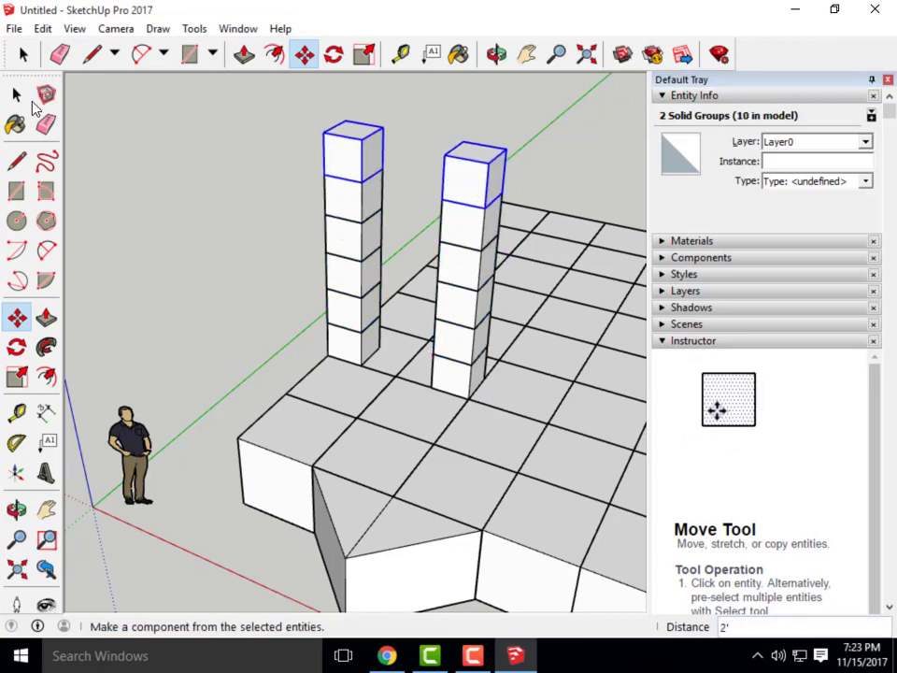
Clear the selection and bring up the course assignment page
left_click(18, 94)
left_click(192, 155)
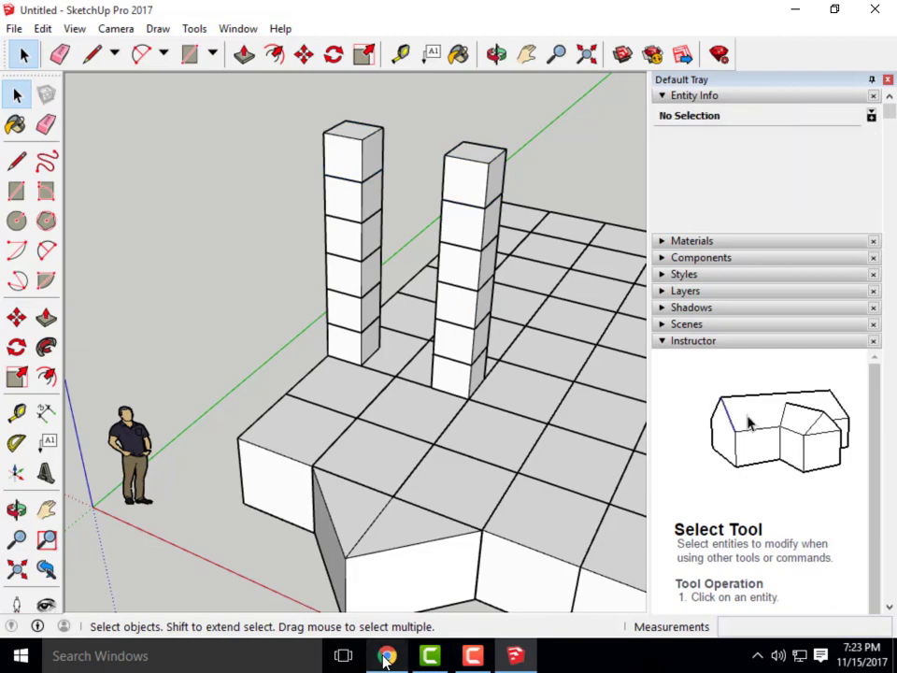
left_click(386, 656)
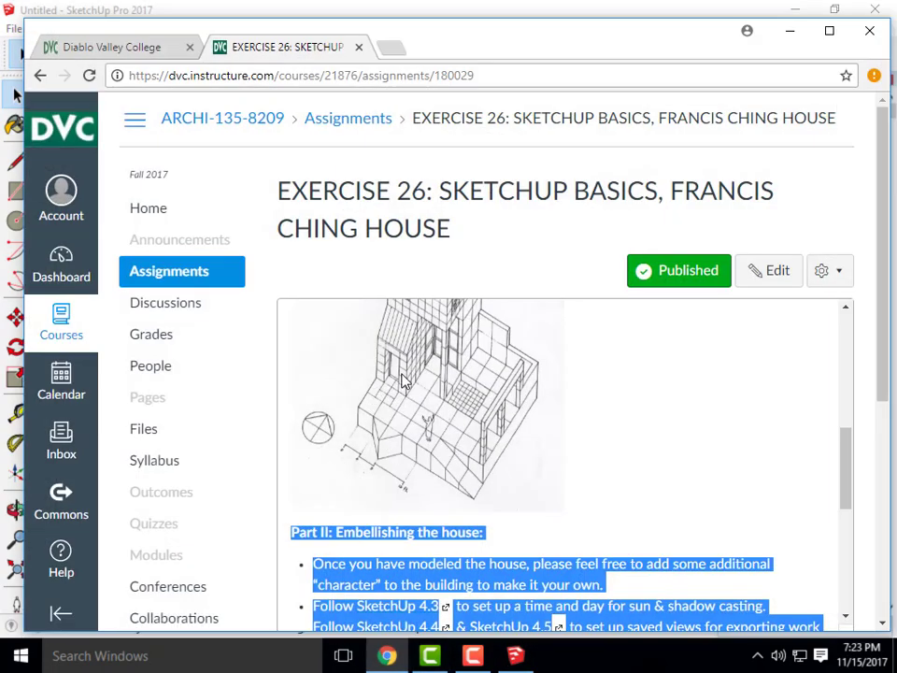
Delete the top cube from each column, leaving five-cube columns
left_click(791, 33)
key("Delete")
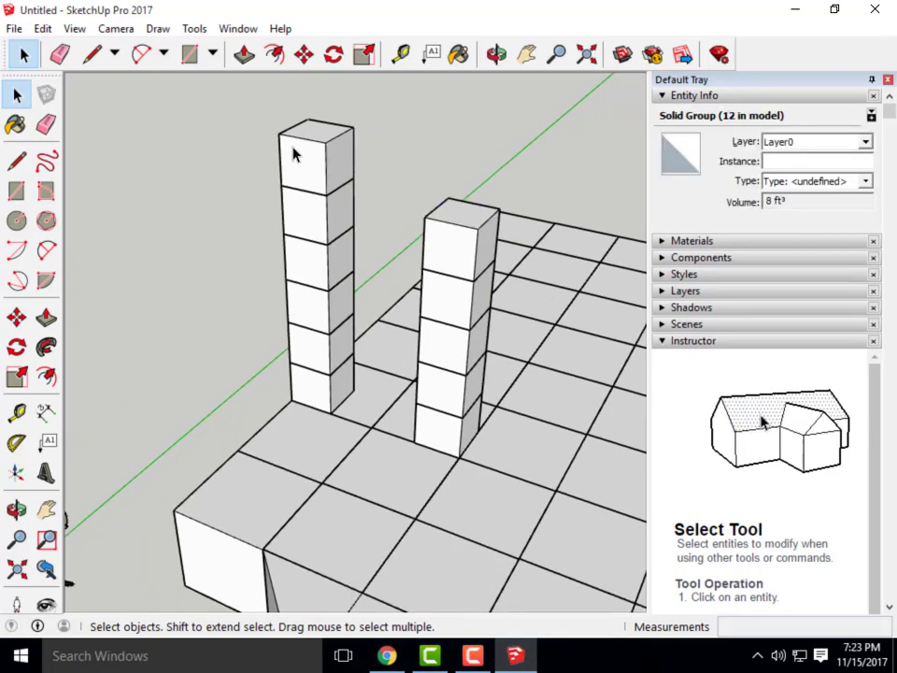
left_click(305, 143)
key("Delete")
Select all the cube stacks and Ctrl-copy them one grid square over
scroll(457, 224, "down", 4)
middle_click_drag(524, 261, 388, 402)
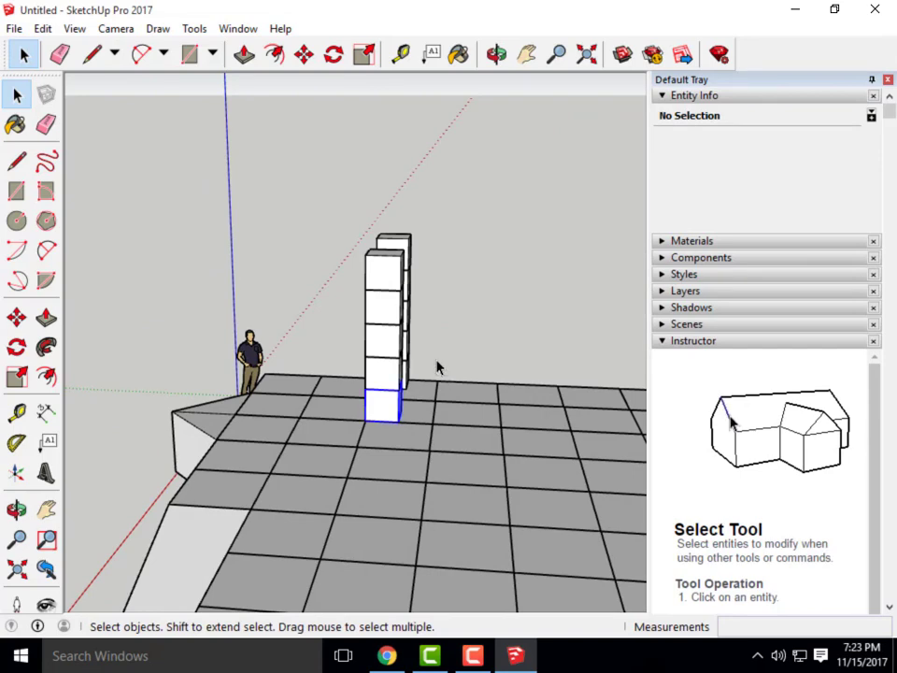
left_click(417, 370)
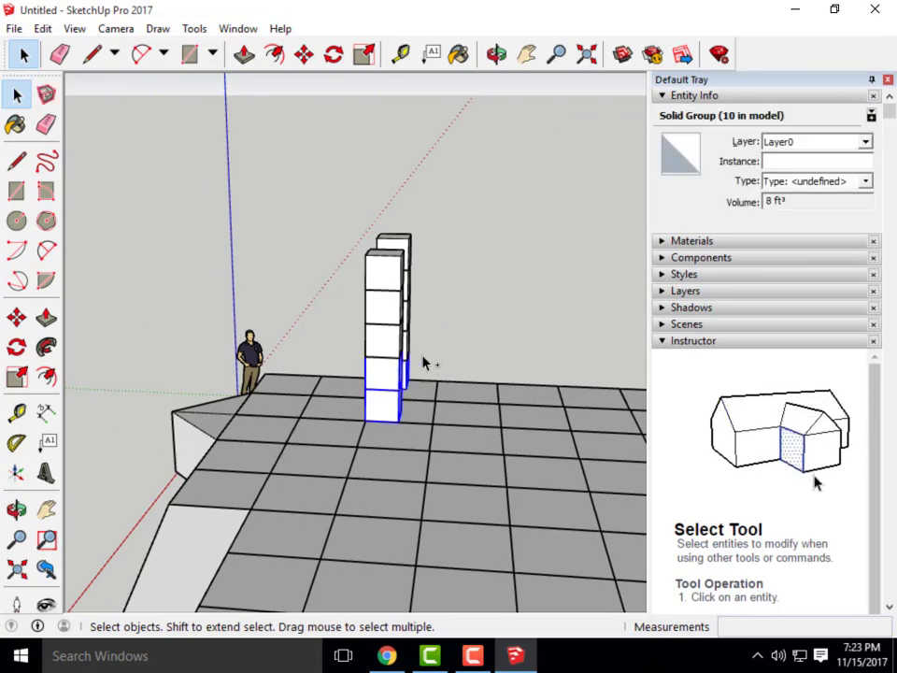
left_click_drag(422, 363, 352, 226)
middle_click_drag(353, 226, 472, 412)
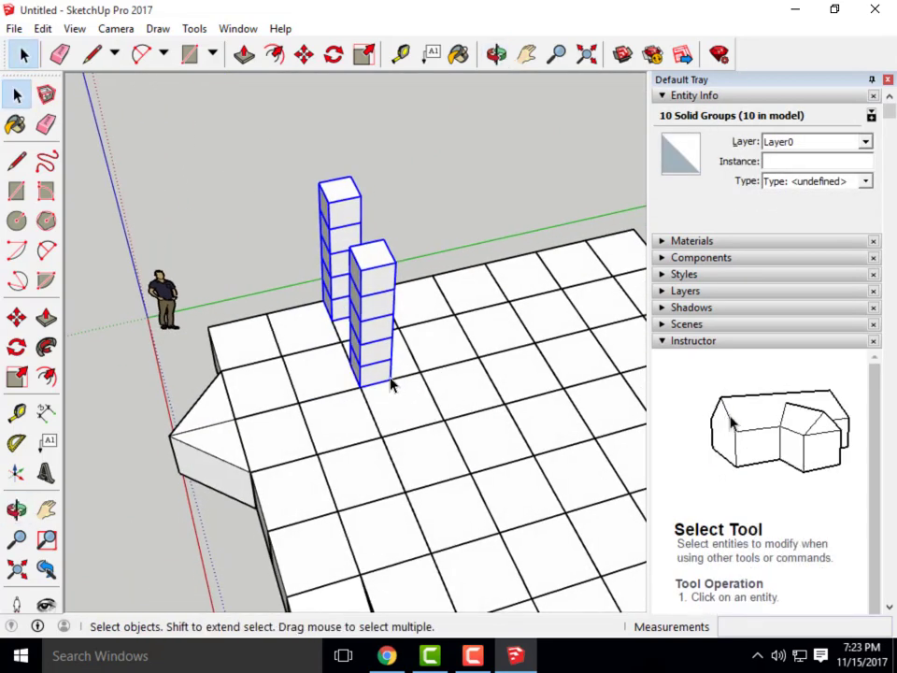
scroll(392, 385, "up", 2)
left_click(305, 55)
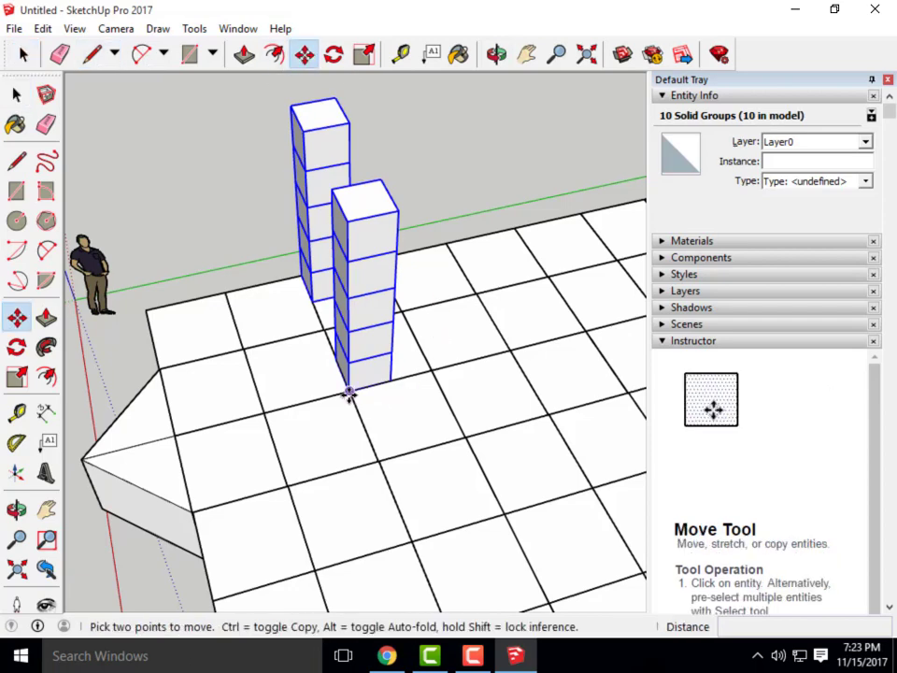
left_click(353, 392)
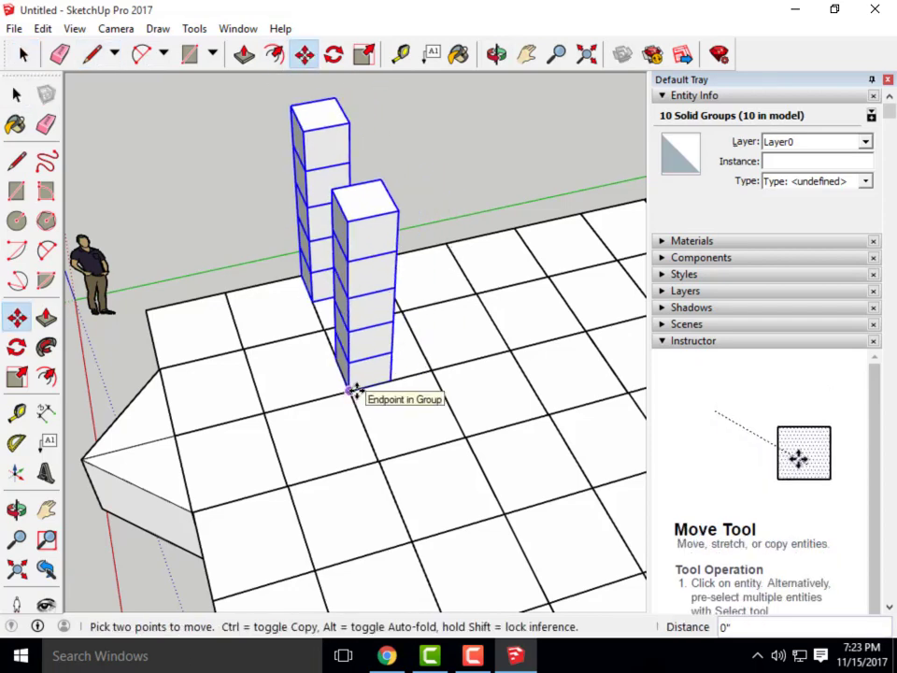
key("ctrl")
left_click(391, 381)
middle_click_drag(391, 380, 598, 443)
mouse_move(116, 372)
middle_mouse_down()
mouse_move(406, 405)
mouse_move(570, 372)
middle_mouse_up()
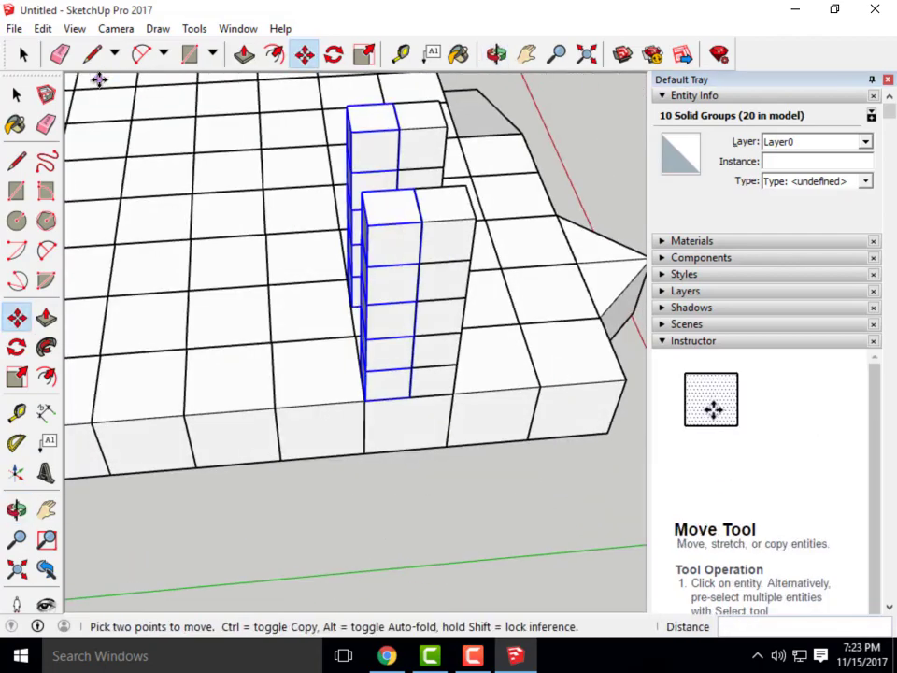
Select a single five-cube column
left_click(92, 54)
middle_click_drag(293, 324, 517, 377)
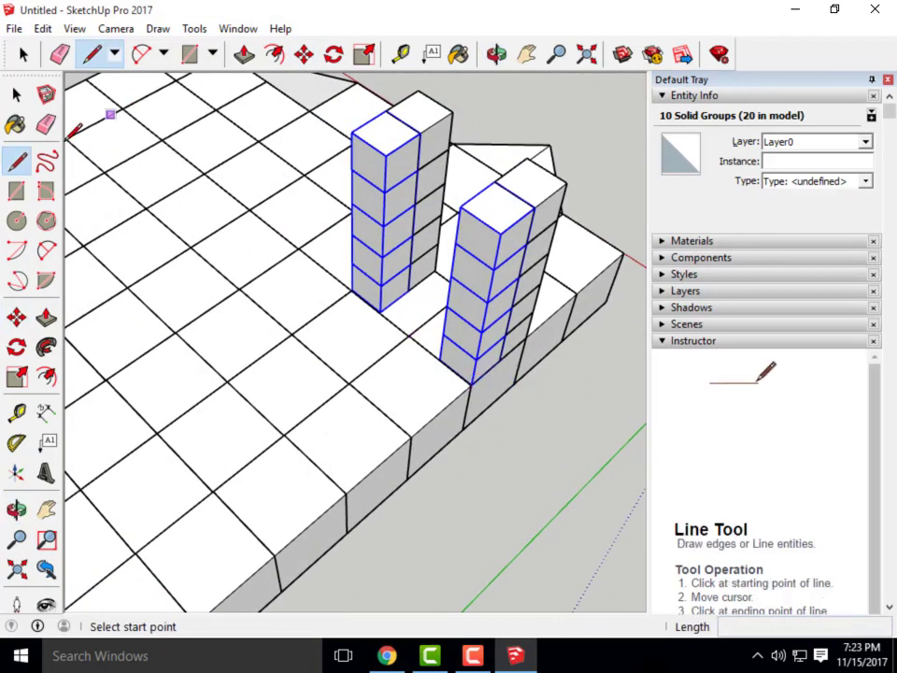
left_click(17, 94)
left_click(475, 327)
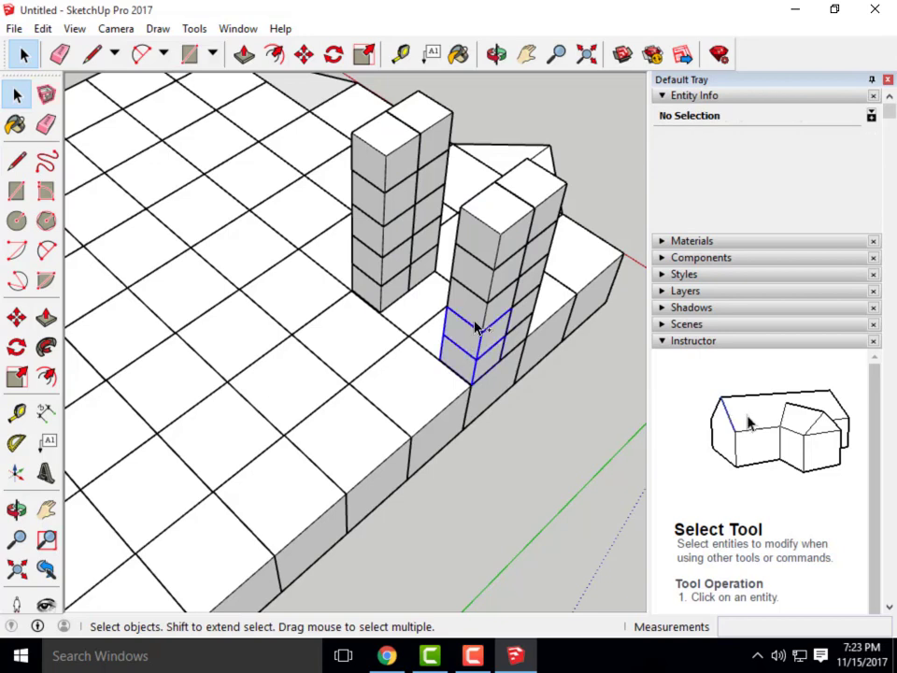
middle_click_drag(428, 297, 544, 280)
scroll(494, 358, "down", 3)
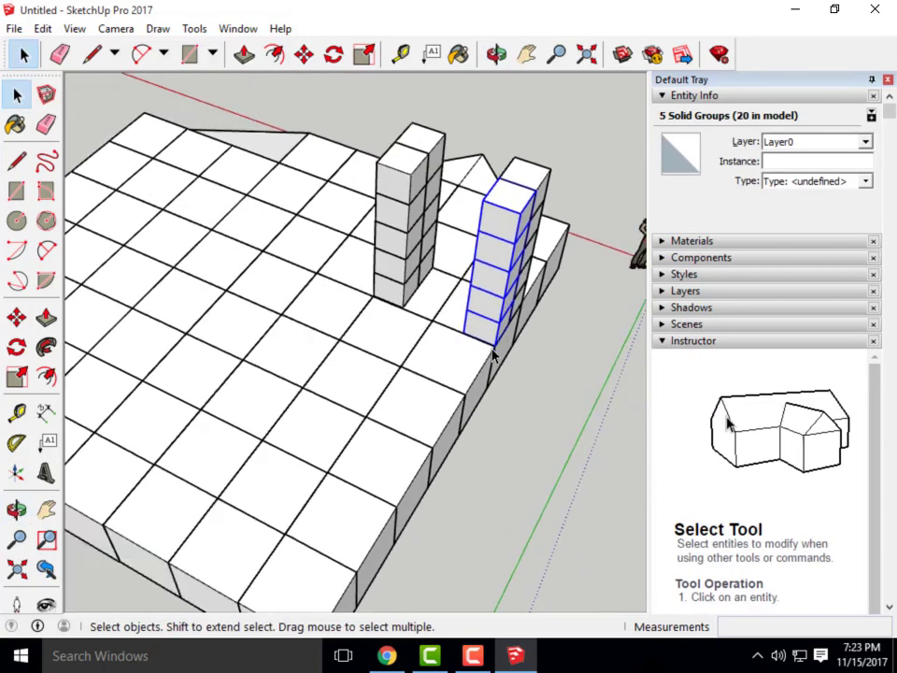
scroll(506, 247, "up", 5)
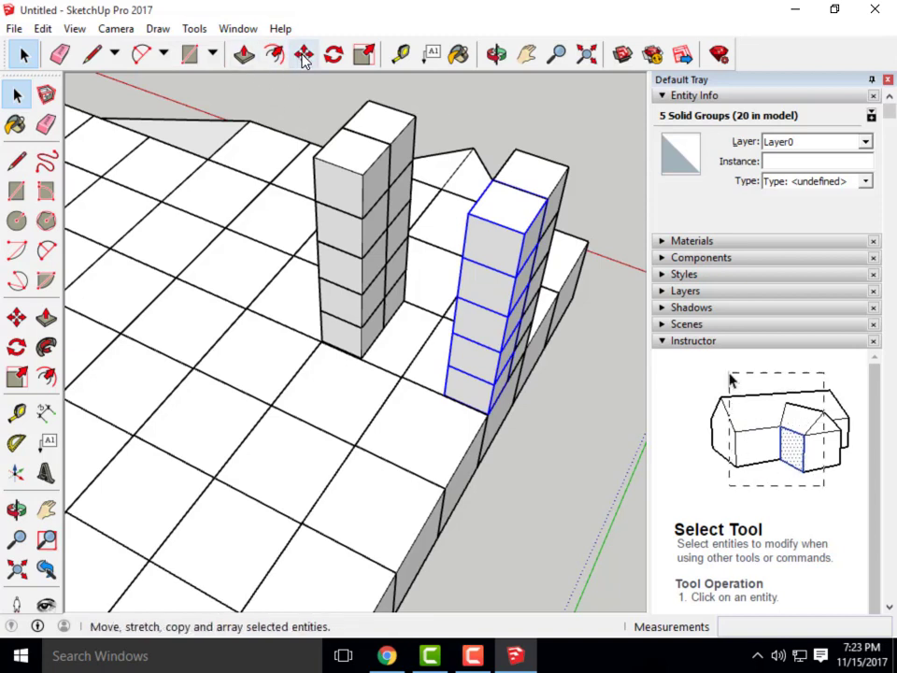
Ctrl-copy the column 2' left twice, adding two more columns
key("m")
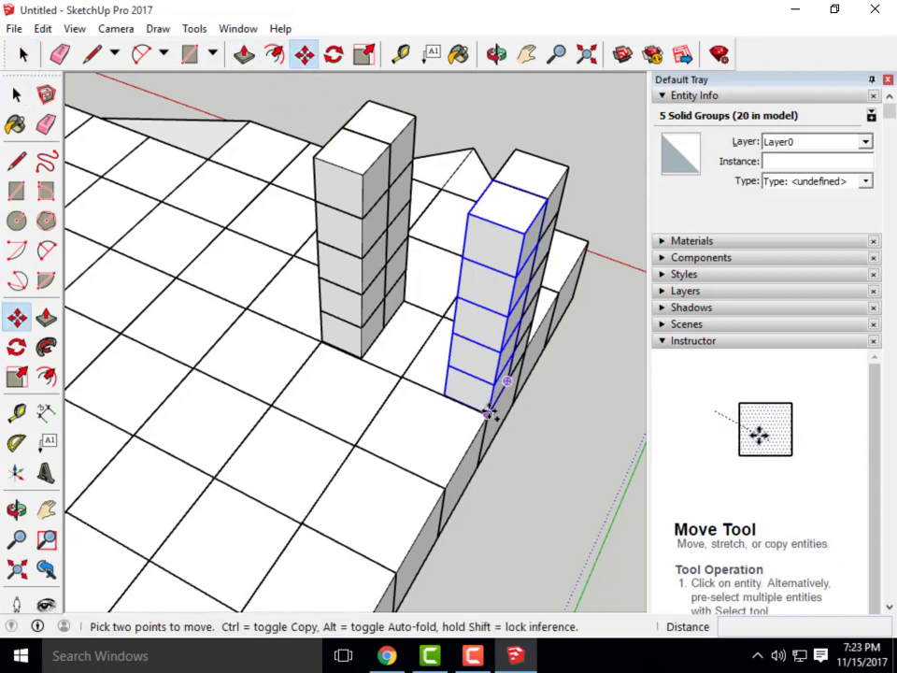
left_click(489, 413)
key("ctrl")
left_click(447, 393)
left_click(444, 396)
key("ctrl")
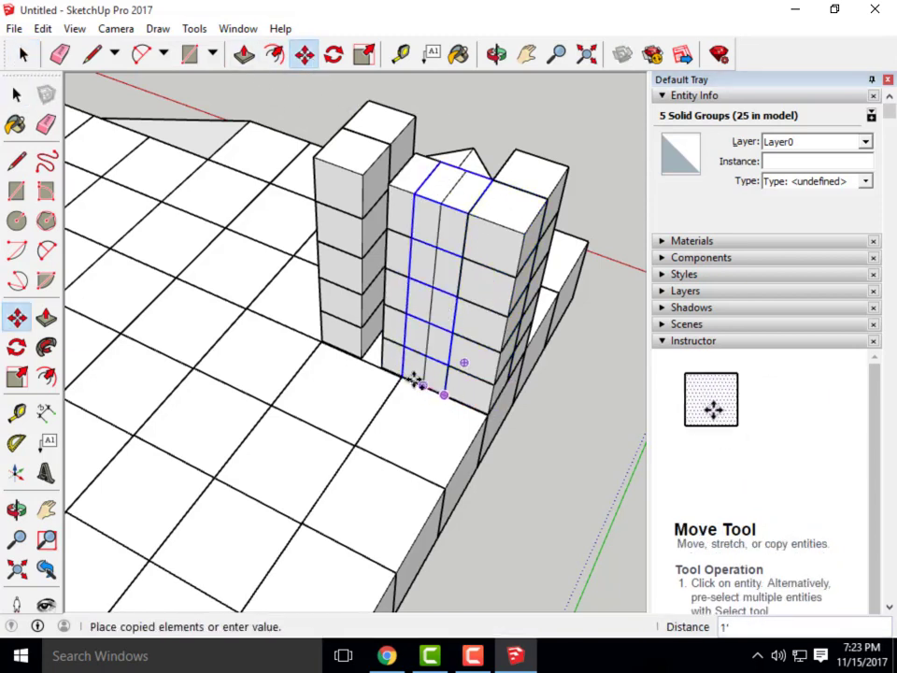
left_click(405, 376)
middle_click_drag(405, 378, 329, 394)
scroll(329, 394, "down", 3)
scroll(166, 162, "up", 3)
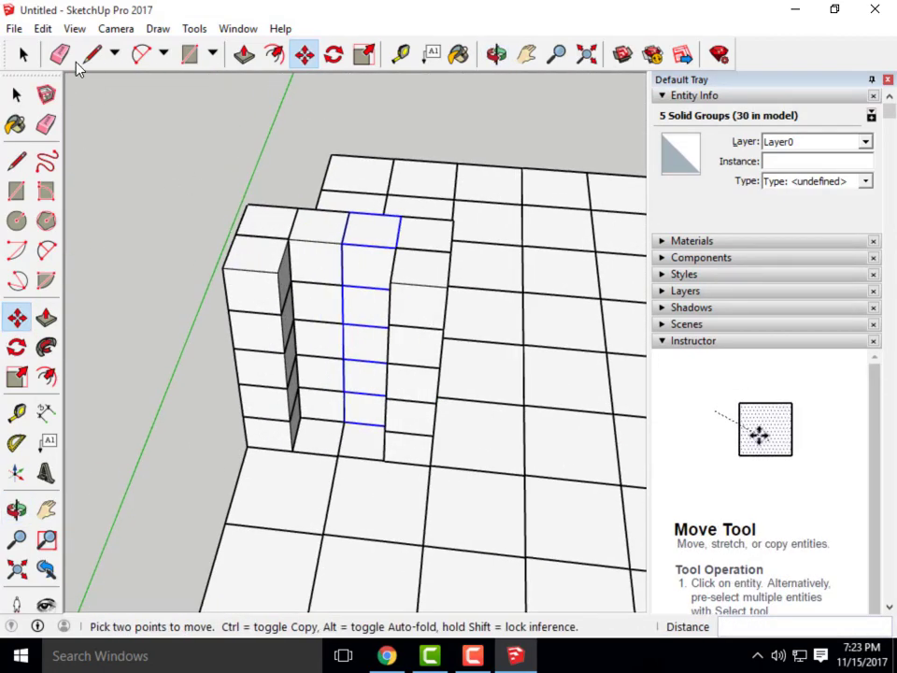
Select the middle cubes of the wall and explode them
left_click(27, 56)
scroll(270, 371, "up", 3)
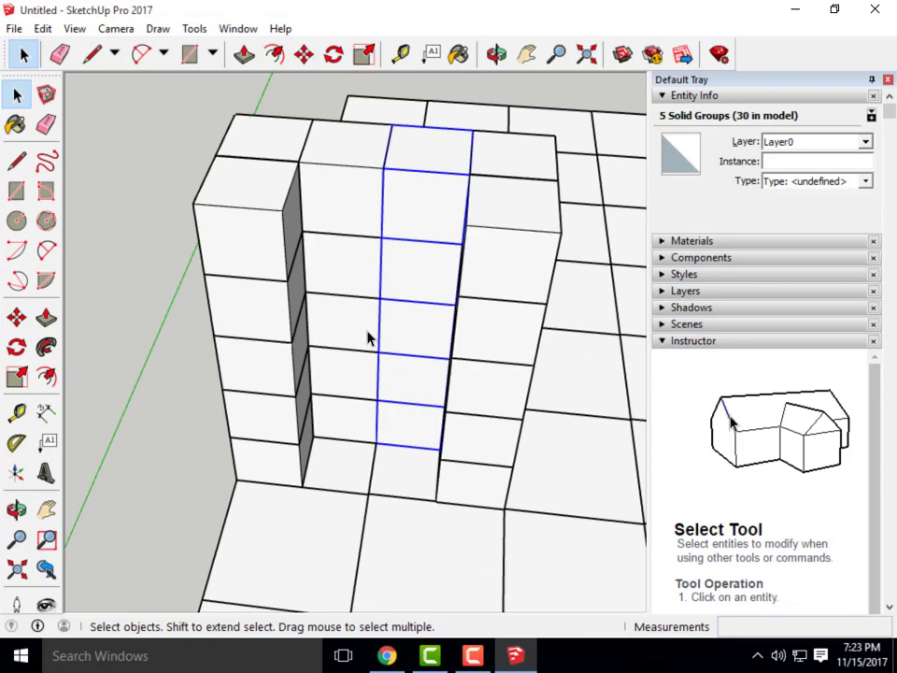
left_click(368, 211)
left_click(430, 239, "ctrl")
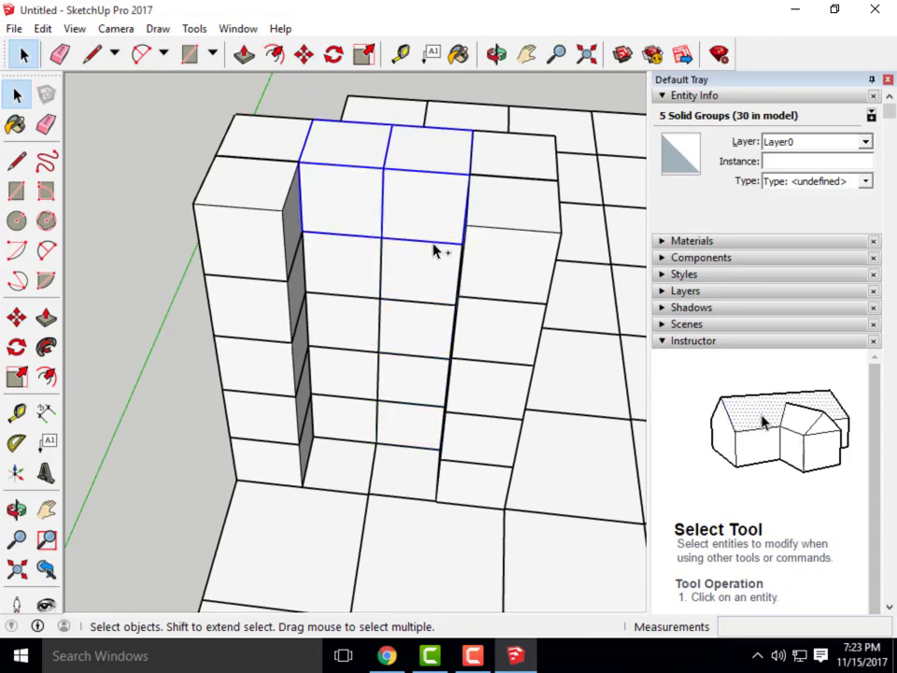
left_click(405, 375, "ctrl")
left_click(397, 435, "ctrl")
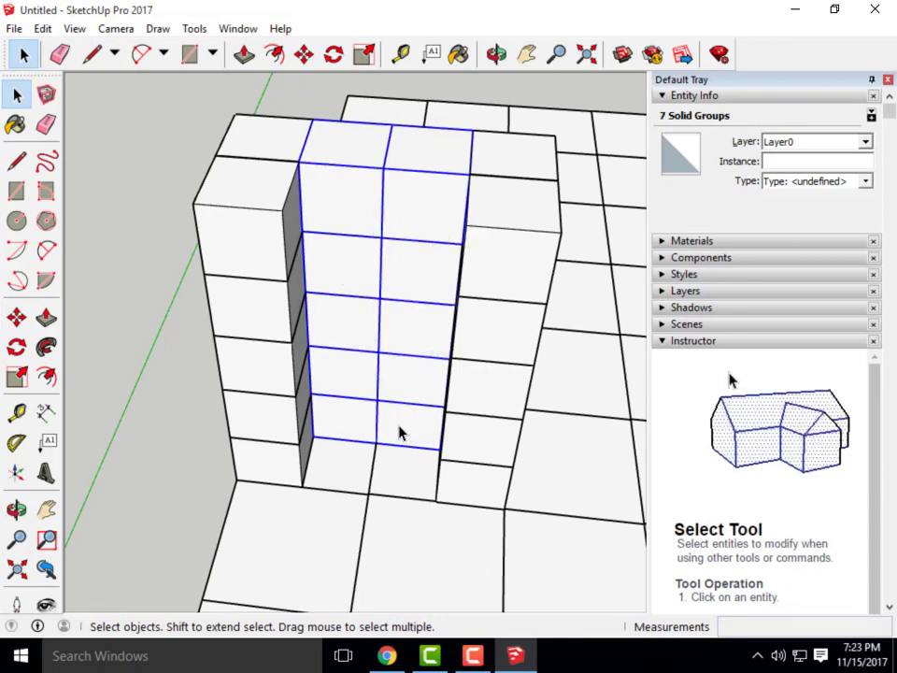
right_click(399, 432)
left_click(466, 182)
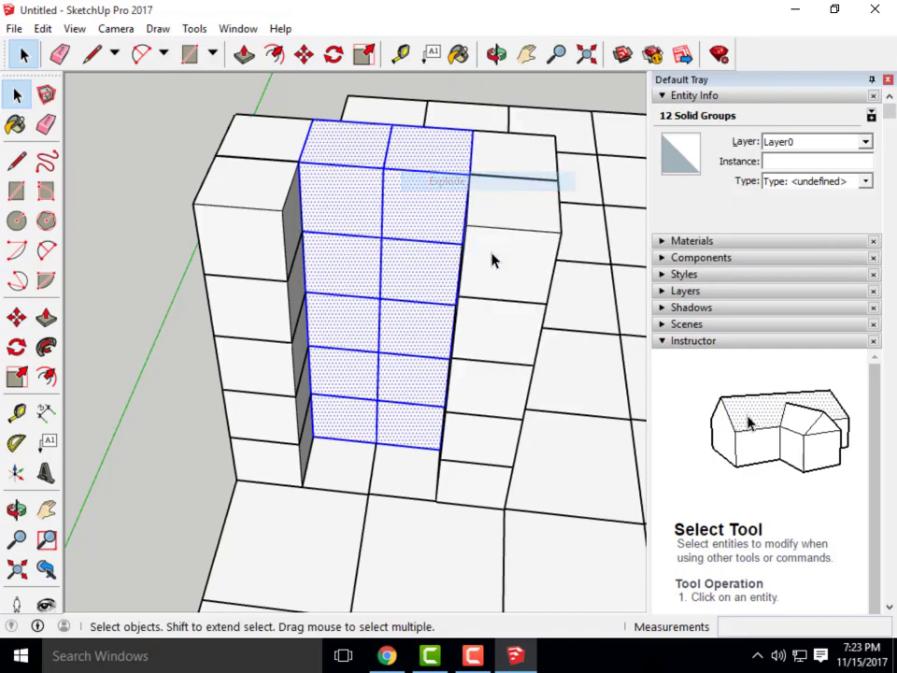
Erase the vertical and horizontal interior edges between the exploded cubes
left_click(173, 197)
left_click(382, 215)
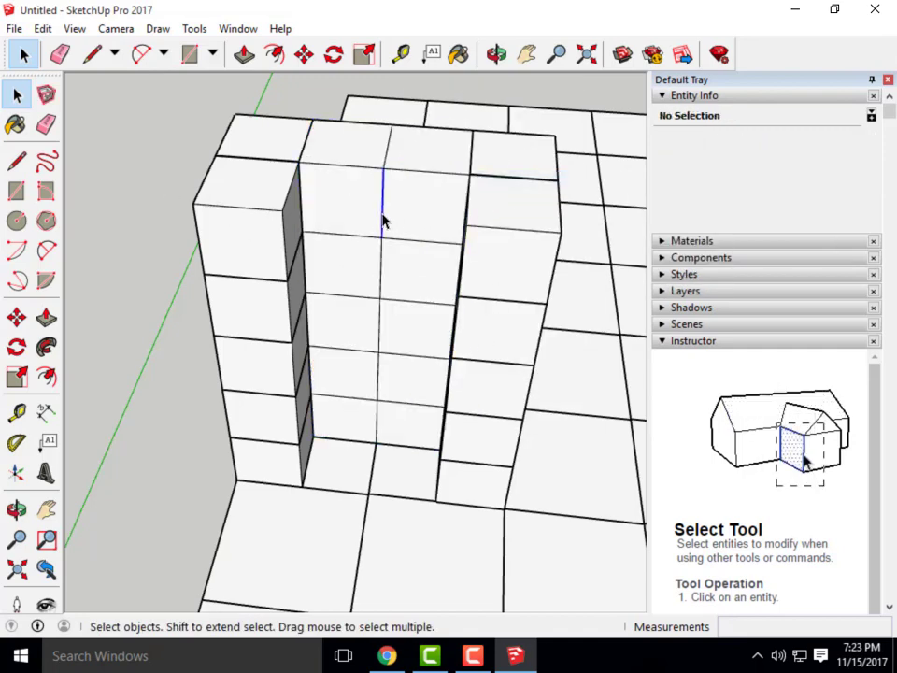
key("Delete")
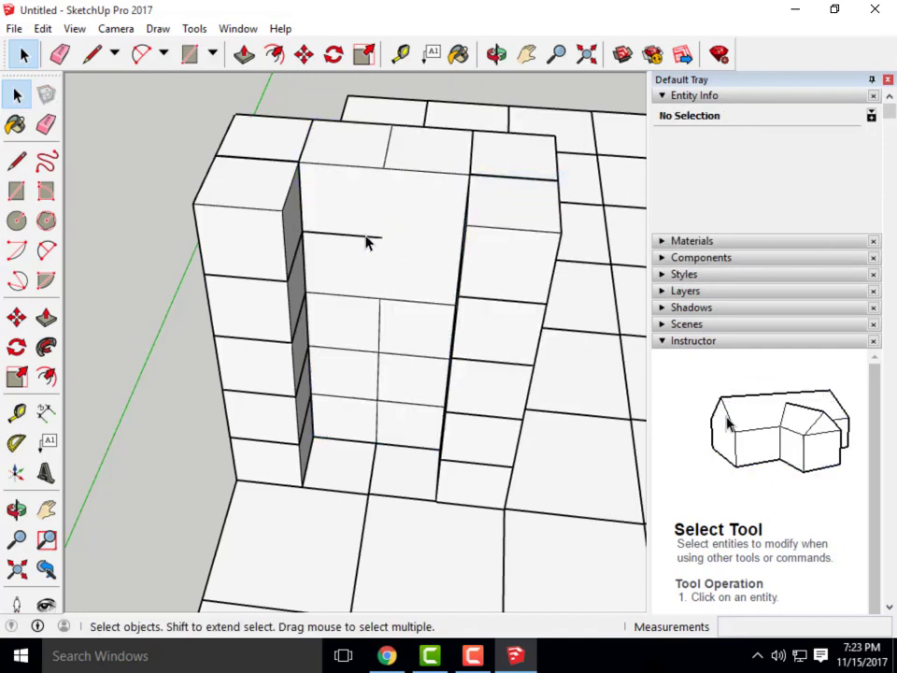
left_click(363, 299)
key("Delete")
left_click(402, 302)
key("Delete")
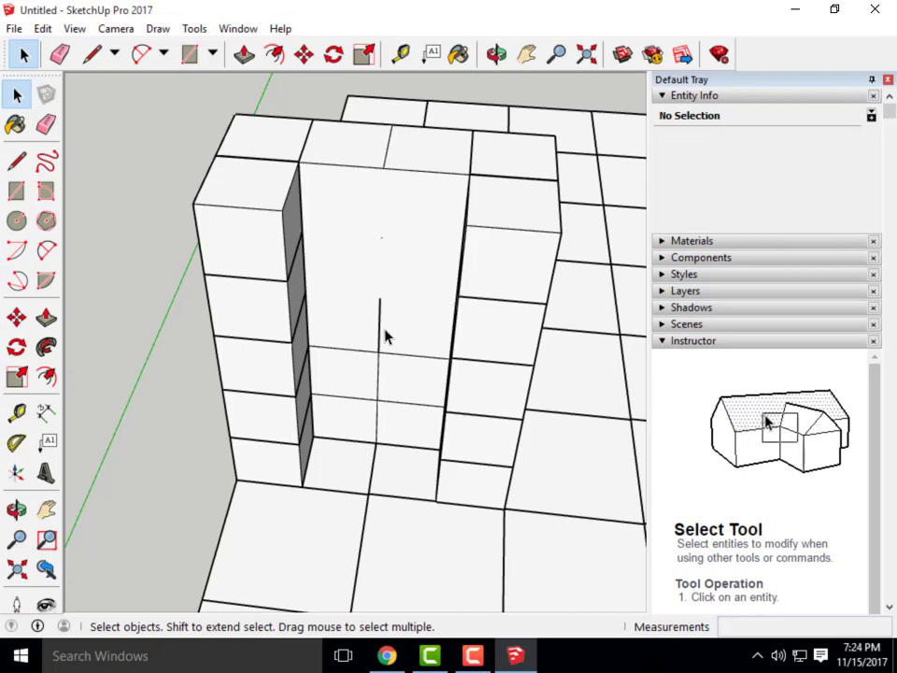
left_click(380, 306)
key("Delete")
Erase the remaining lower edges until one plain door-sized face remains
left_click(384, 242)
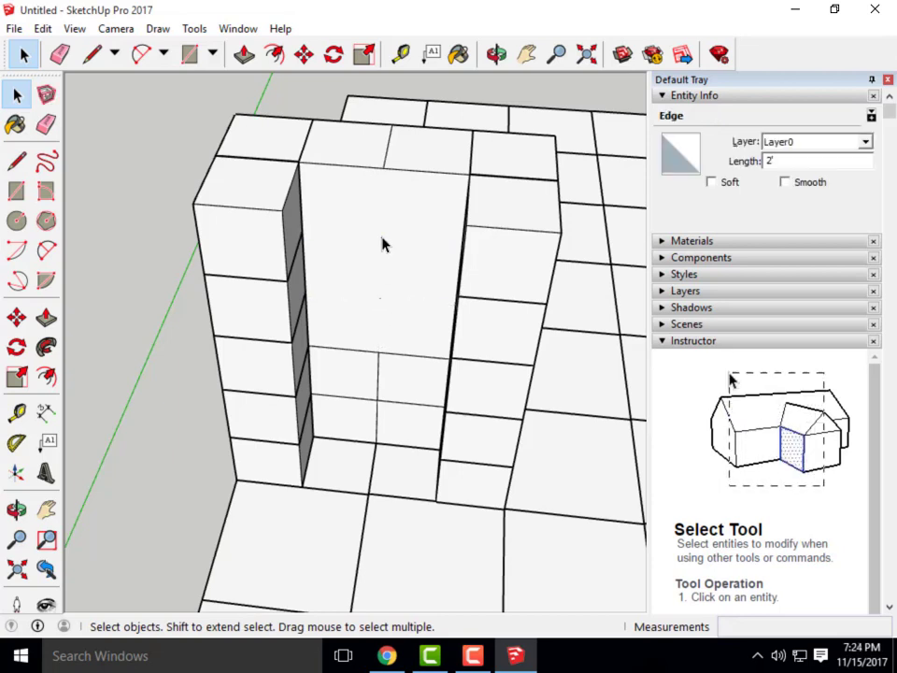
left_click(392, 300)
left_click(356, 378)
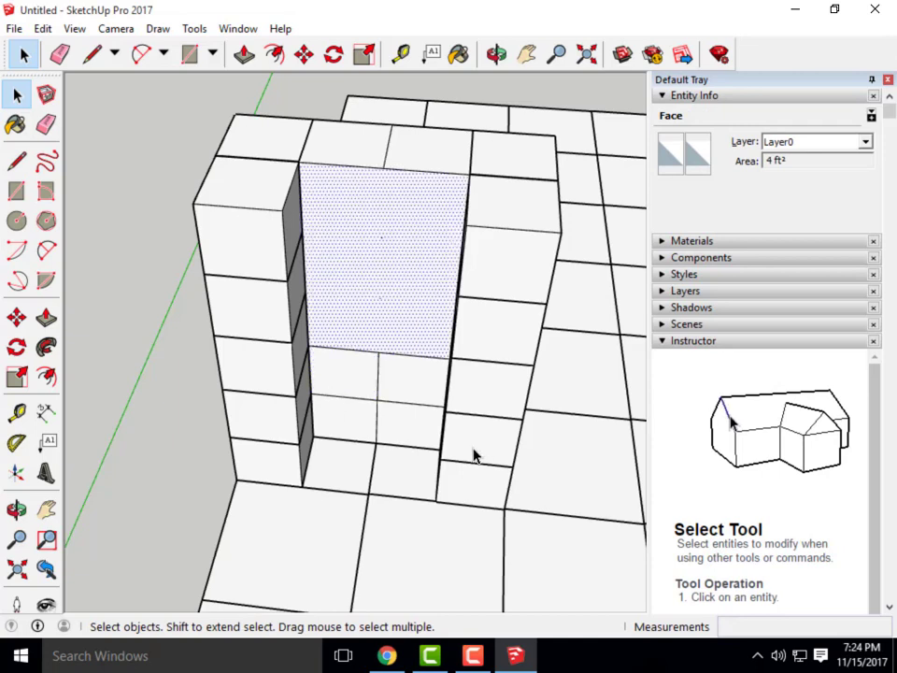
left_click(351, 354)
key("Delete")
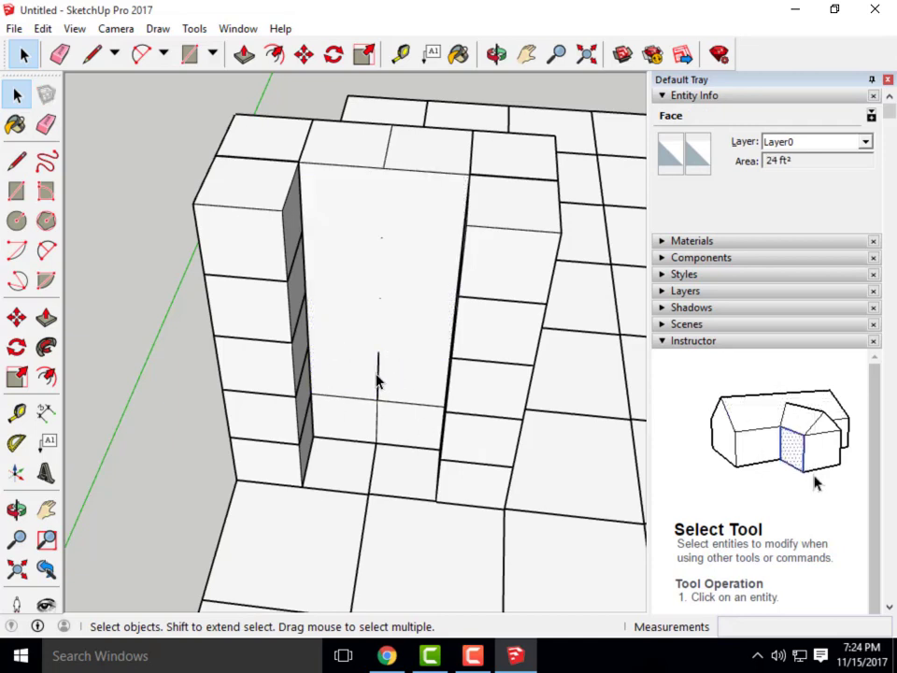
left_click(378, 383)
key("Delete")
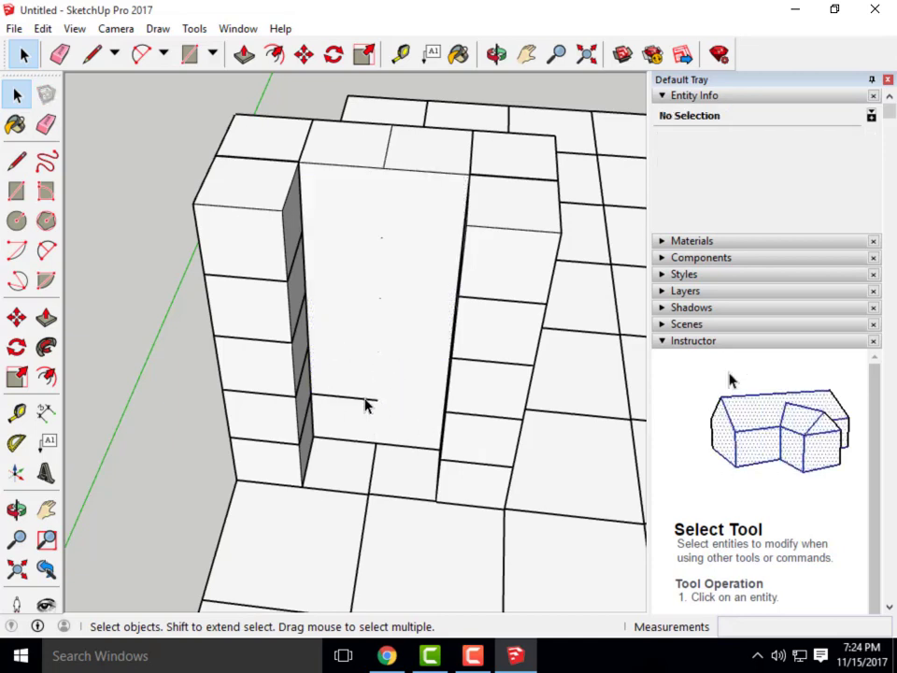
key("Delete")
View the wall face head-on and check the Canvas assignment
middle_click_drag(400, 409, 365, 329)
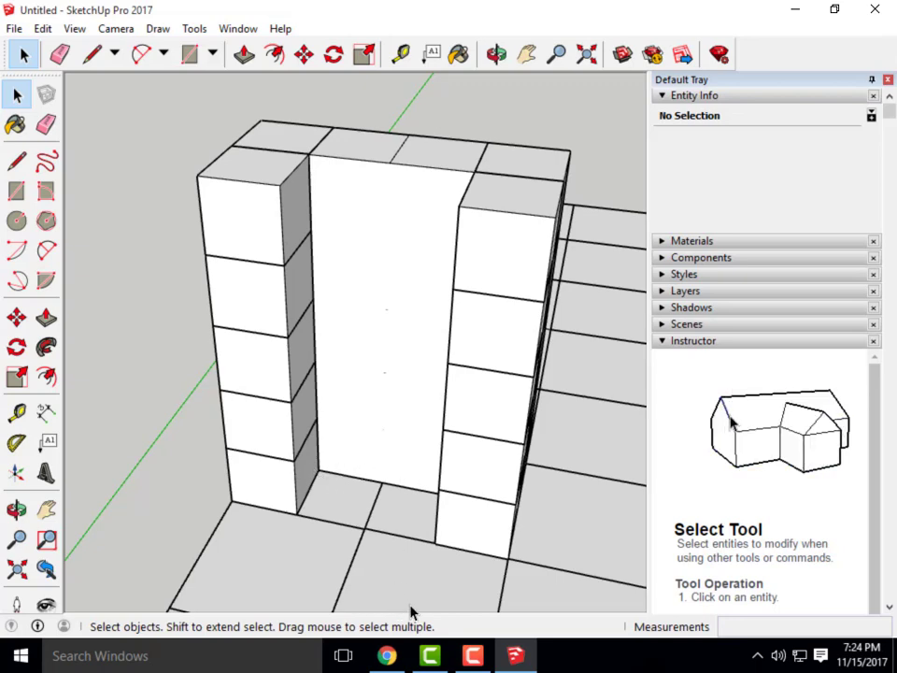
left_click(386, 655)
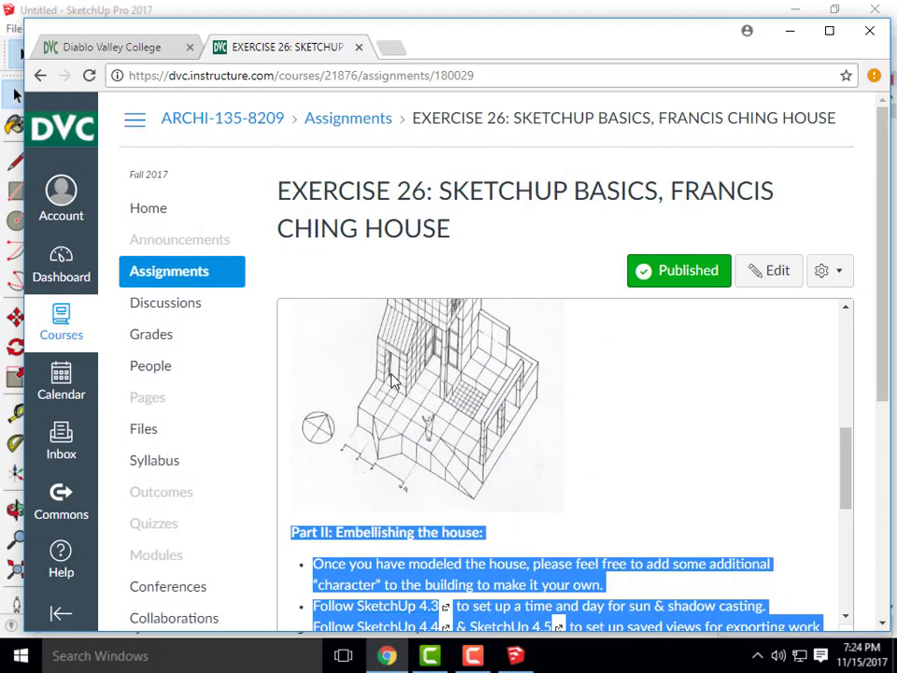
left_click(790, 31)
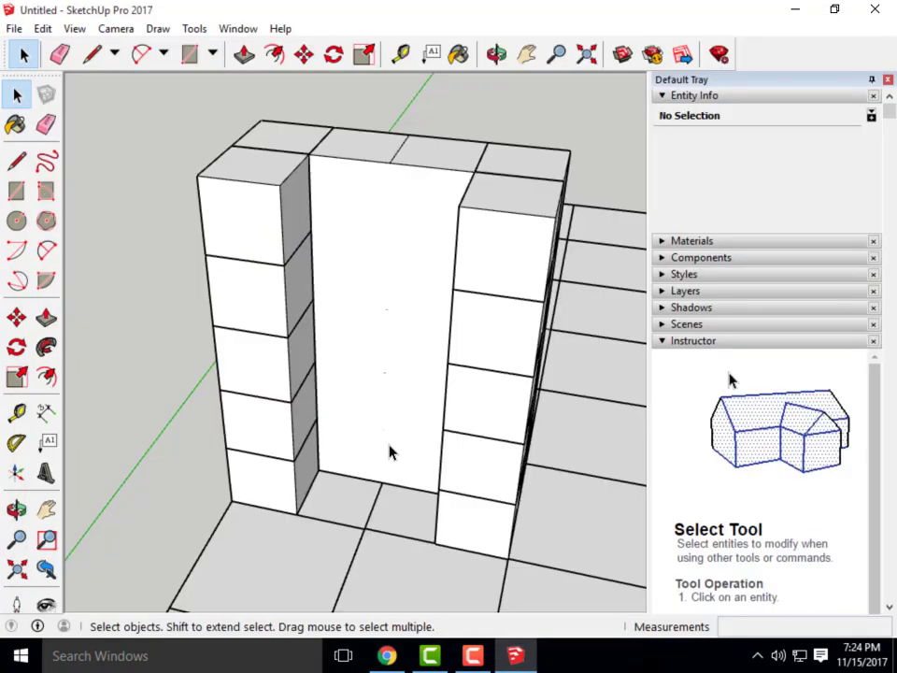
Offset the door face's outline 6" inward to outline an inner door panel
left_click(275, 56)
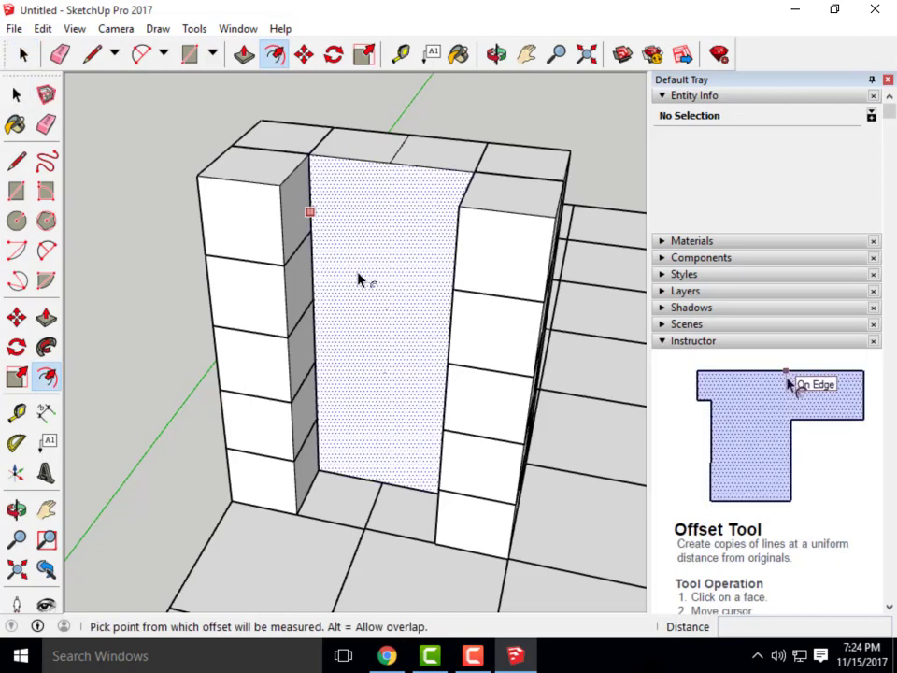
left_click(316, 191)
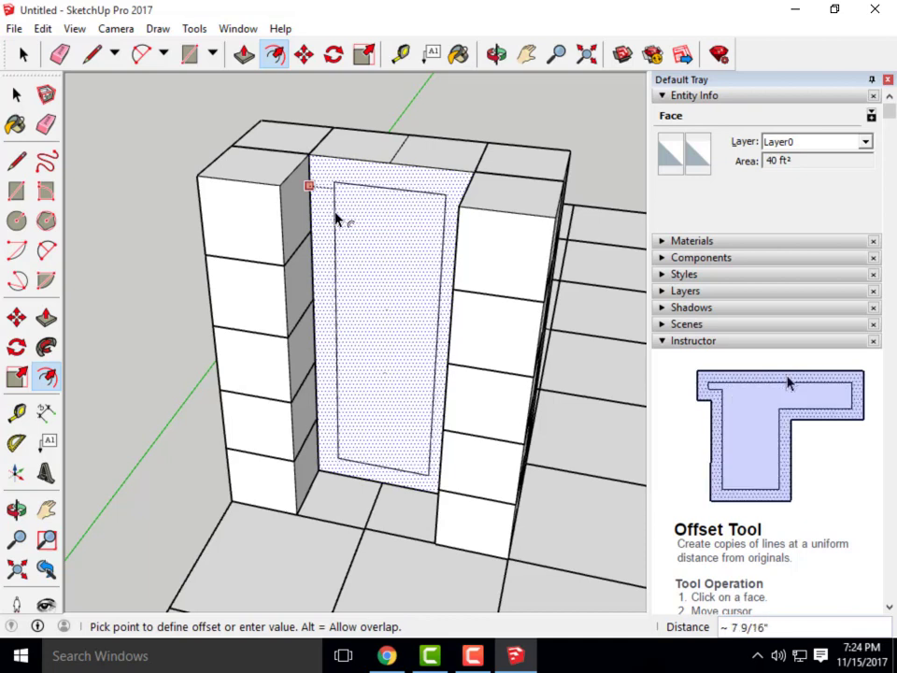
type("6")
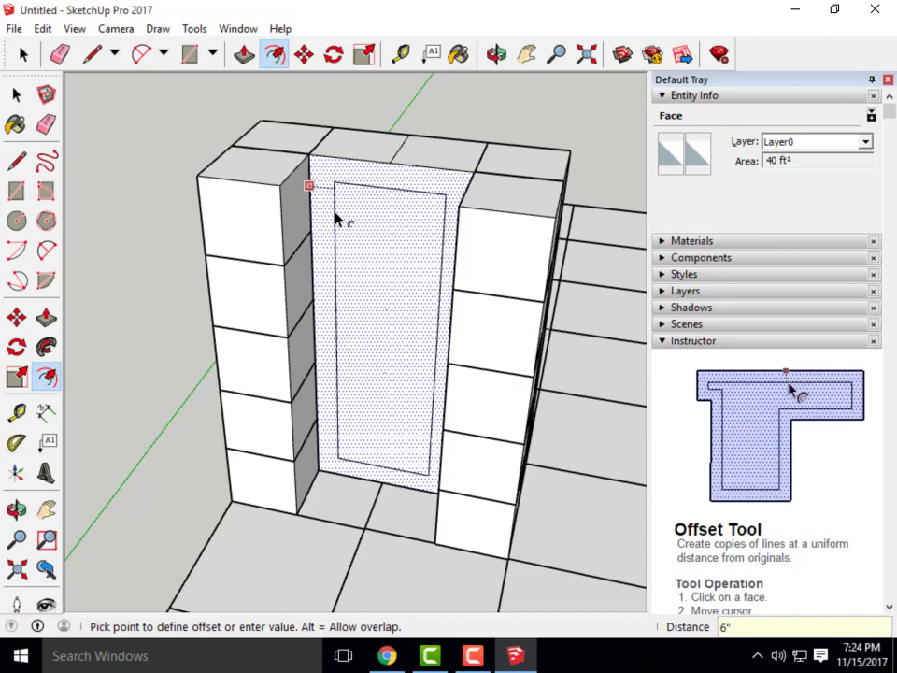
key("Return")
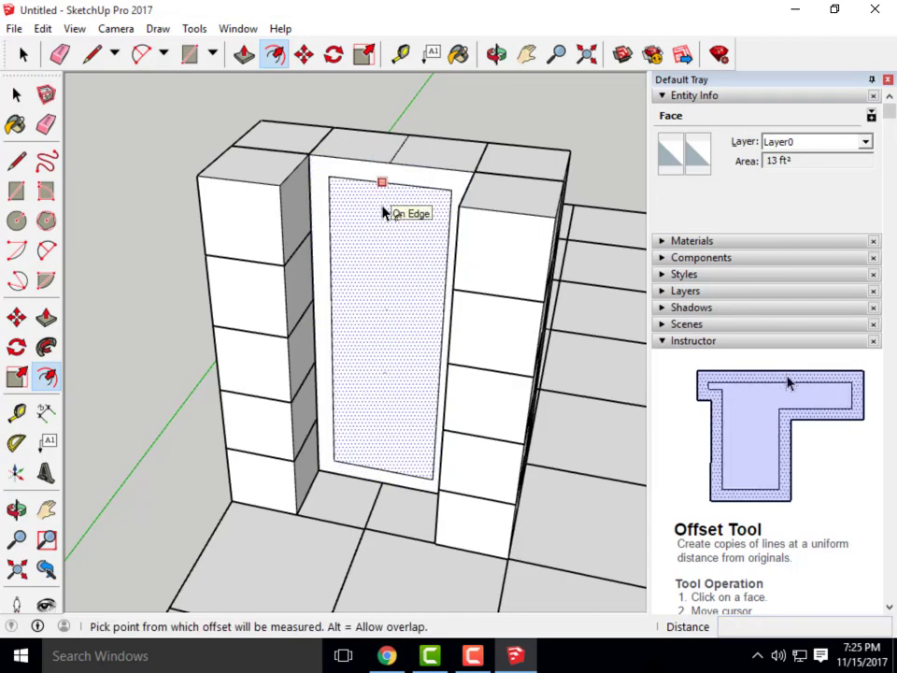
middle_click_drag(411, 239, 374, 234)
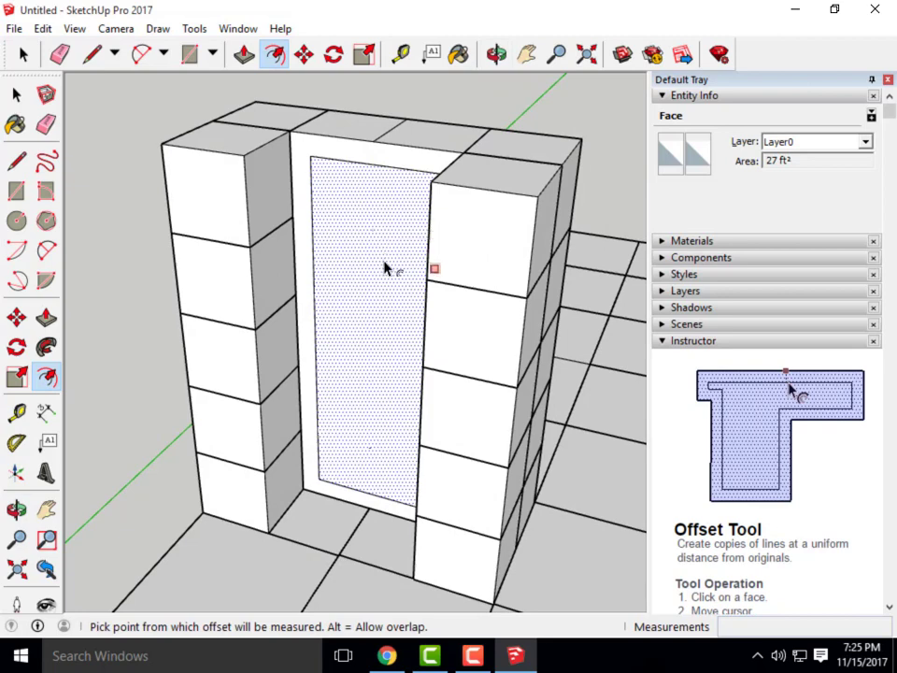
Push/Pull the inner door panel back about 1 5/16" behind its frame
left_click(242, 55)
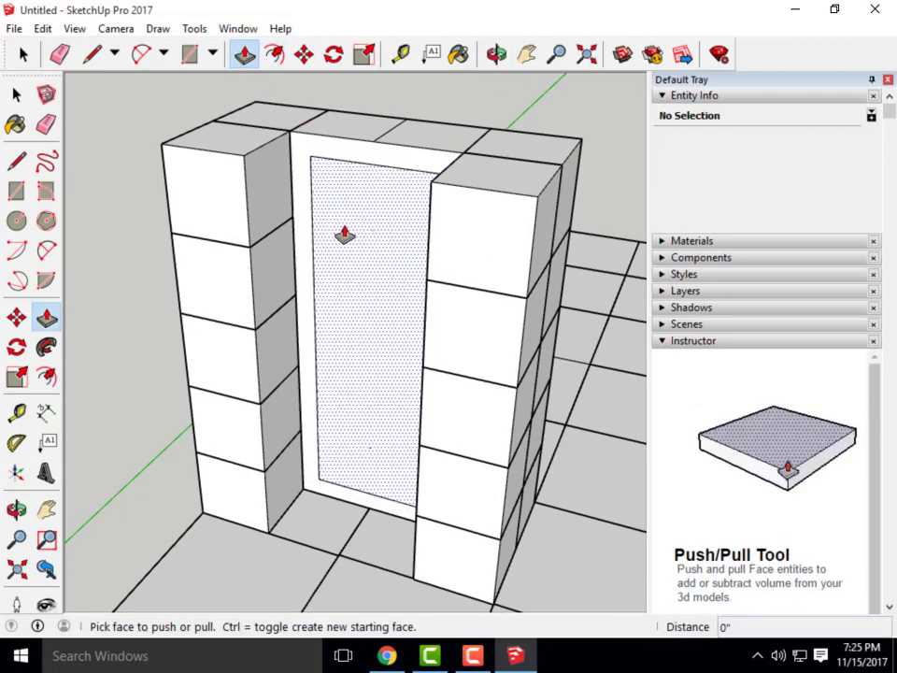
middle_click_drag(345, 345, 351, 296)
scroll(353, 305, "up", 5)
left_click_drag(275, 186, 273, 191)
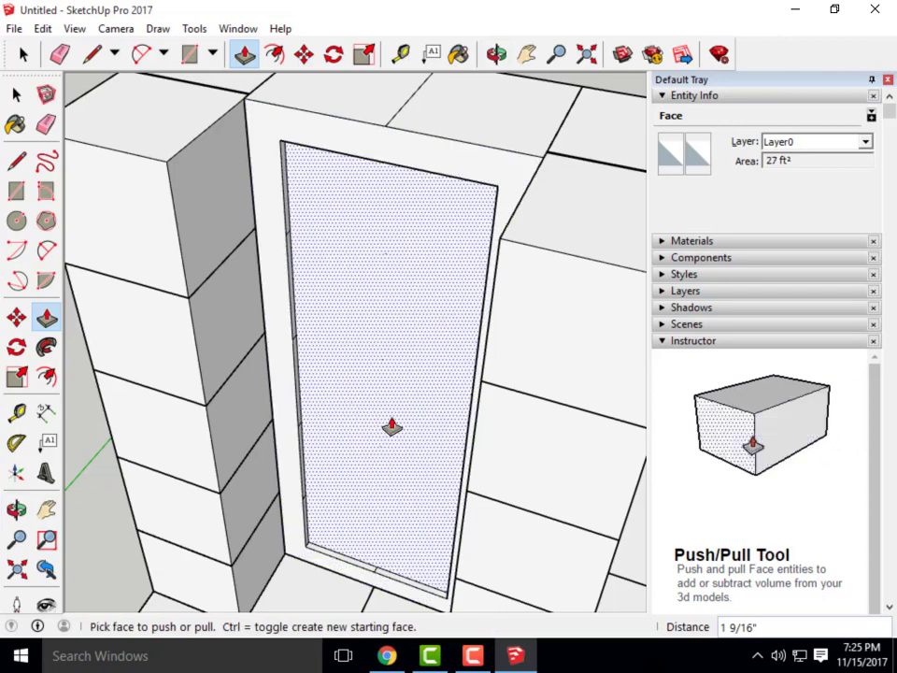
left_click(363, 386)
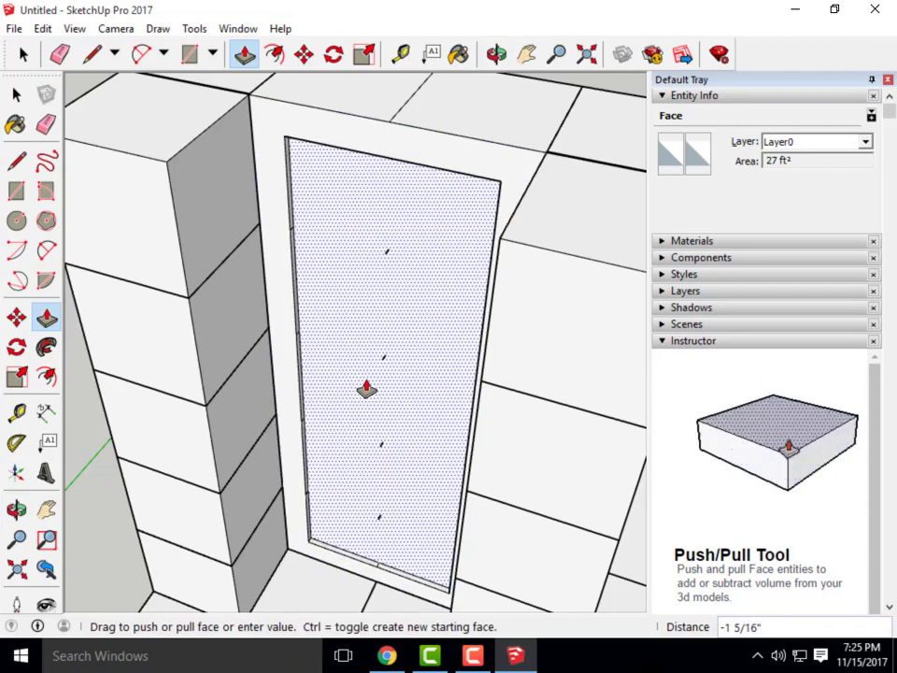
left_click(366, 389)
Select the stray edges on the door, then zoom out to view the whole model
left_click(16, 95)
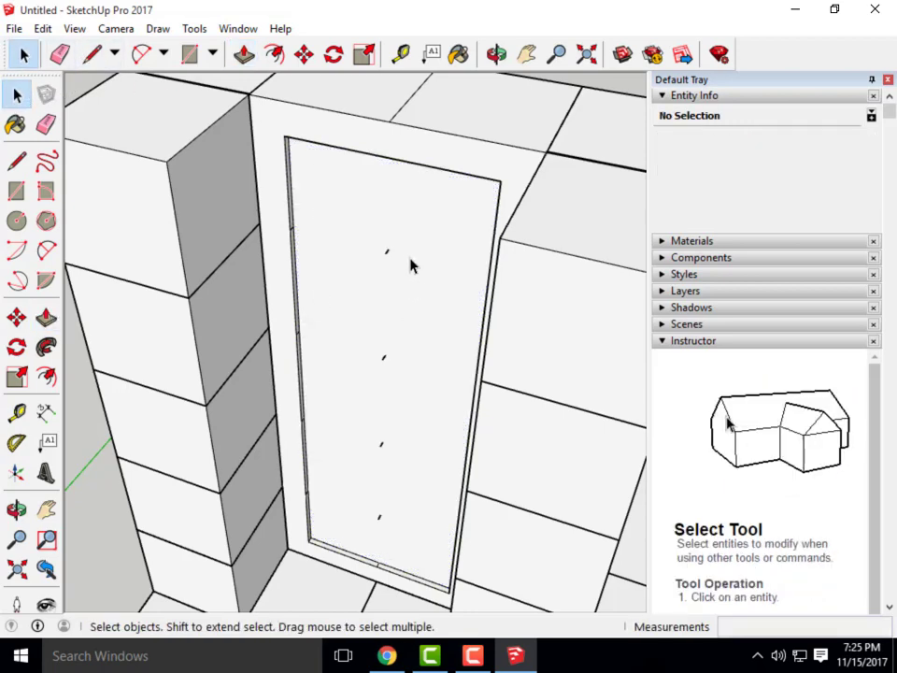
left_click(396, 292)
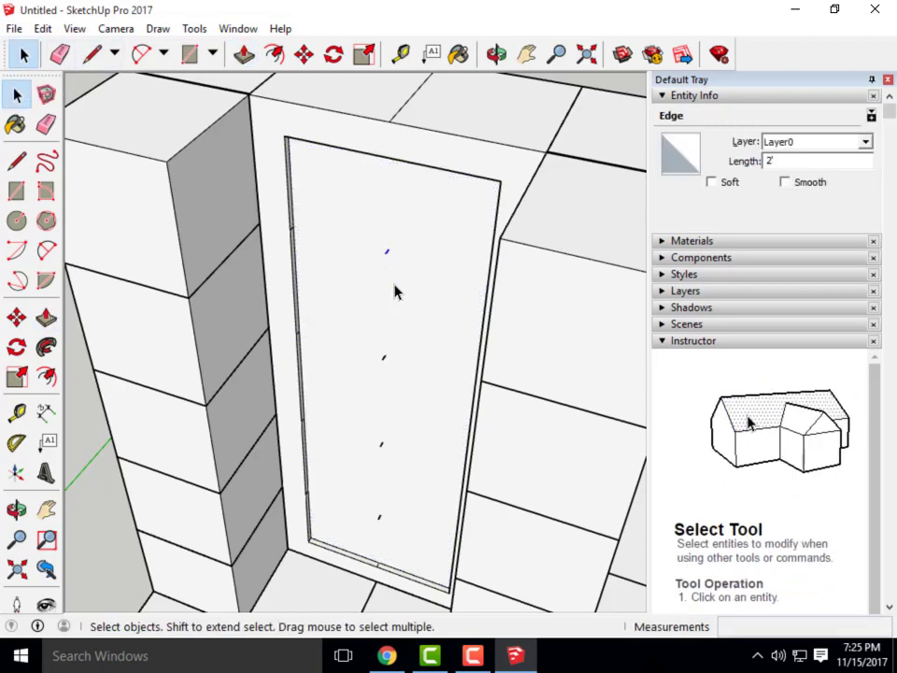
left_click(383, 358)
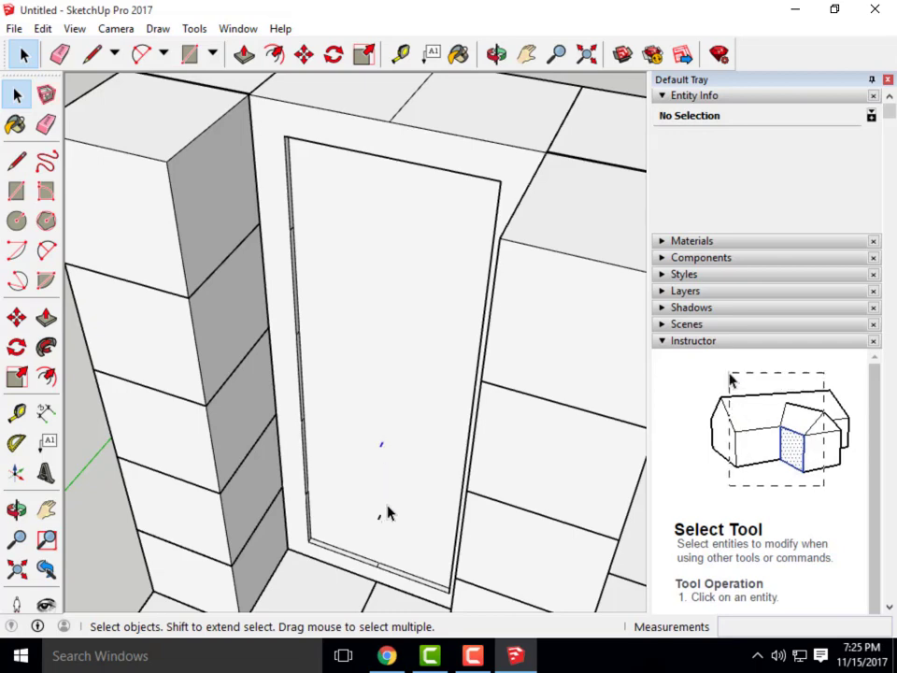
scroll(358, 364, "down", 10)
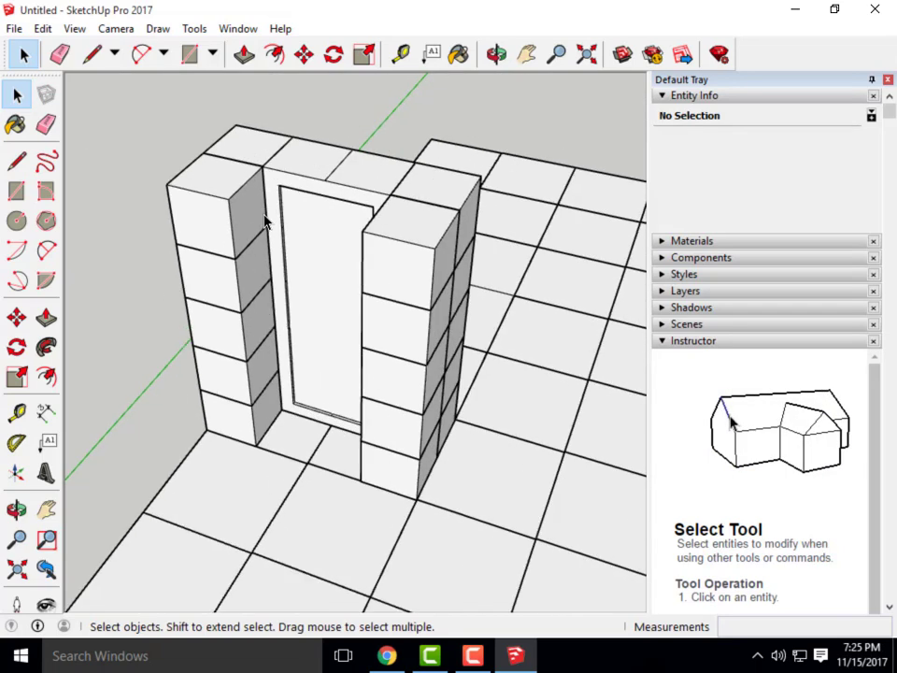
mouse_move(430, 300)
middle_mouse_down()
mouse_move(330, 324)
mouse_move(451, 230)
mouse_move(410, 263)
middle_mouse_up()
scroll(400, 405, "down", 4)
scroll(380, 324, "up", 3)
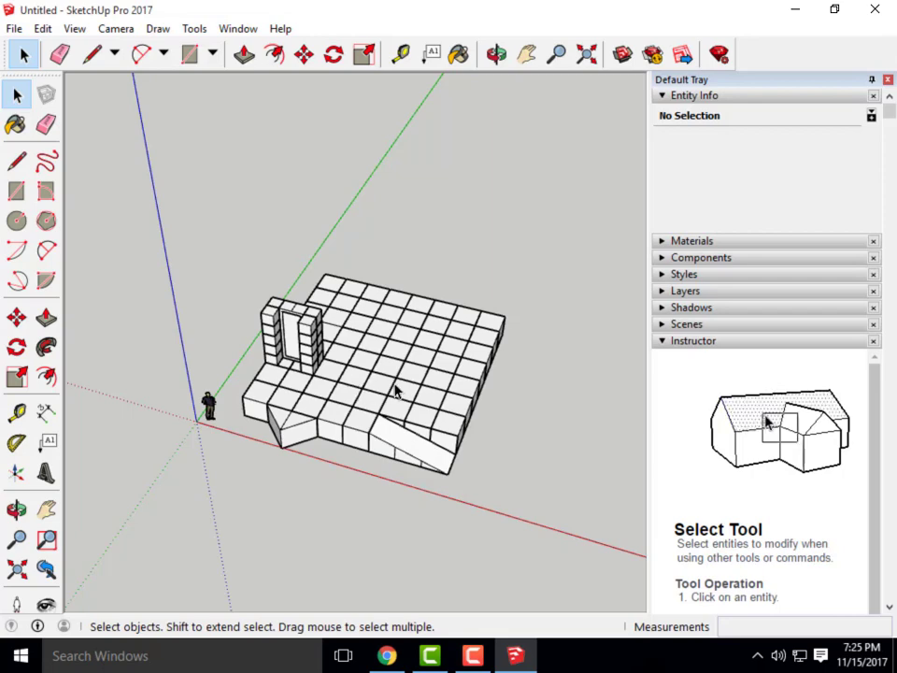
scroll(285, 309, "up", 2)
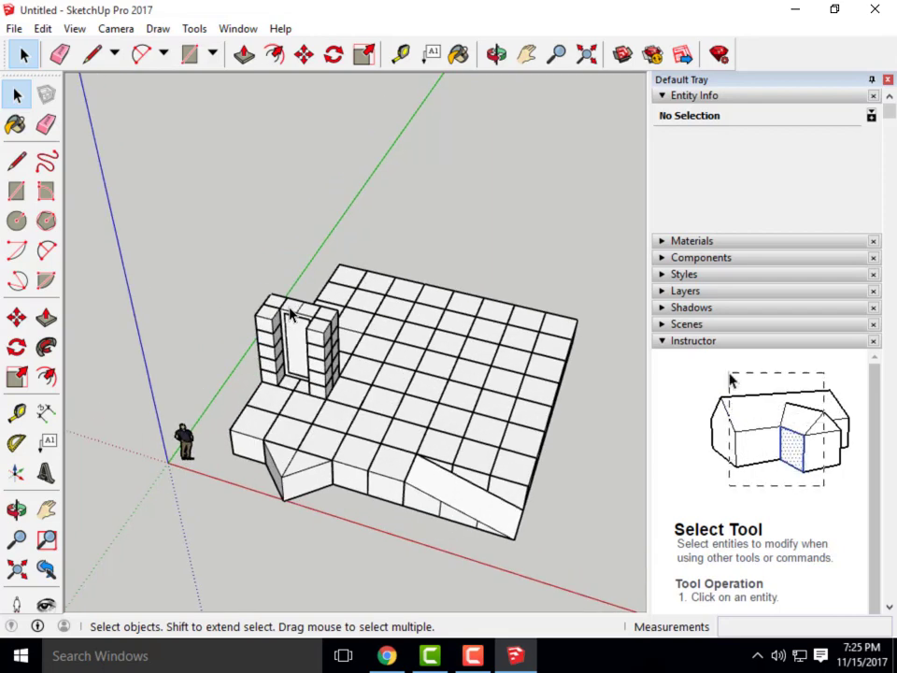
middle_click_drag(375, 440, 416, 422)
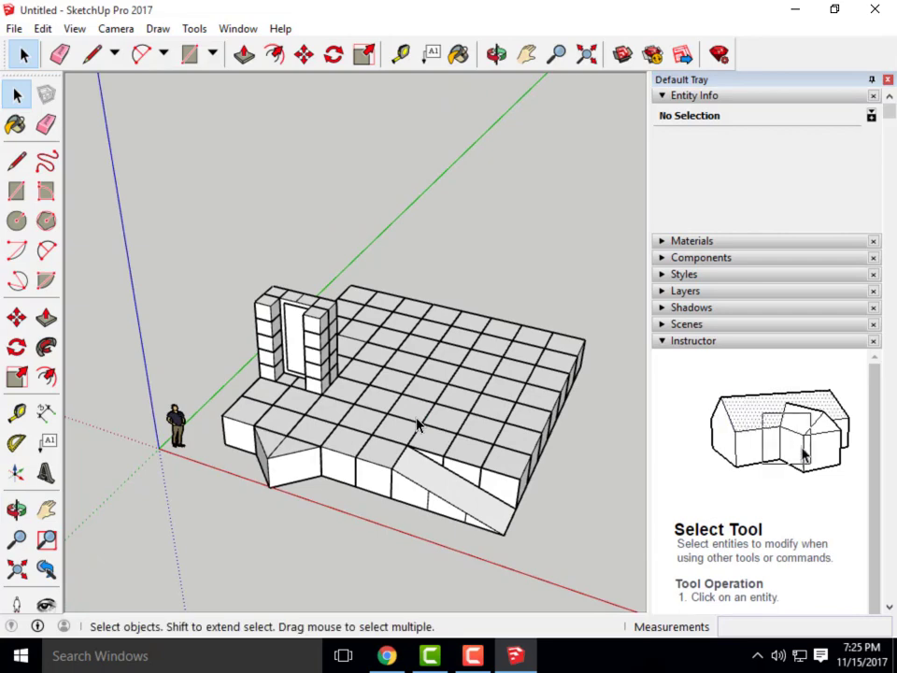
middle_click_drag(450, 405, 404, 487)
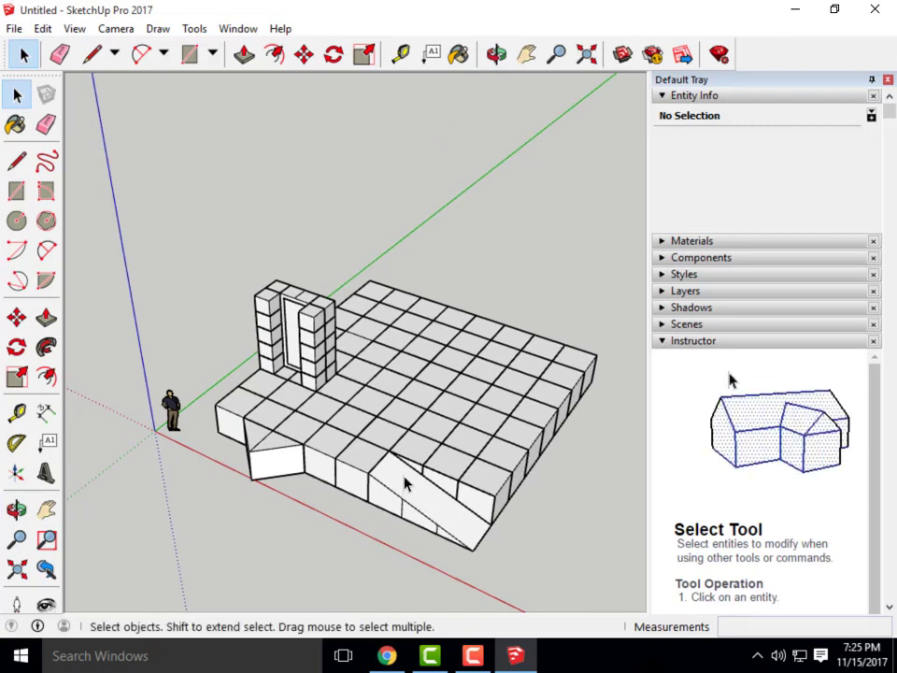
Bring up the Exercise 26 page and scroll to the Francis Ching House drawing
left_click(386, 655)
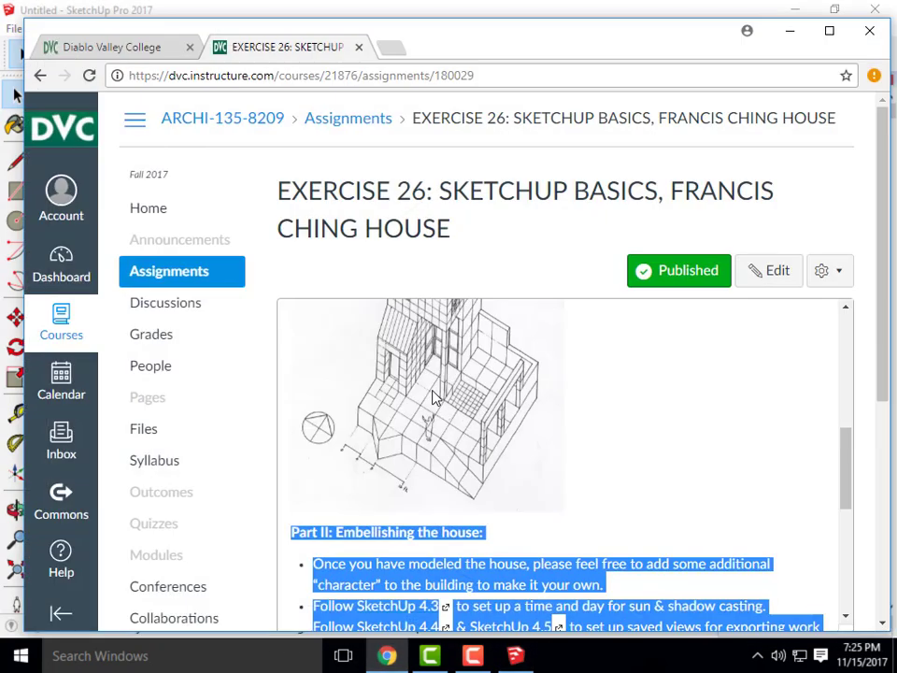
scroll(485, 419, "up", 3)
scroll(404, 528, "down", 3)
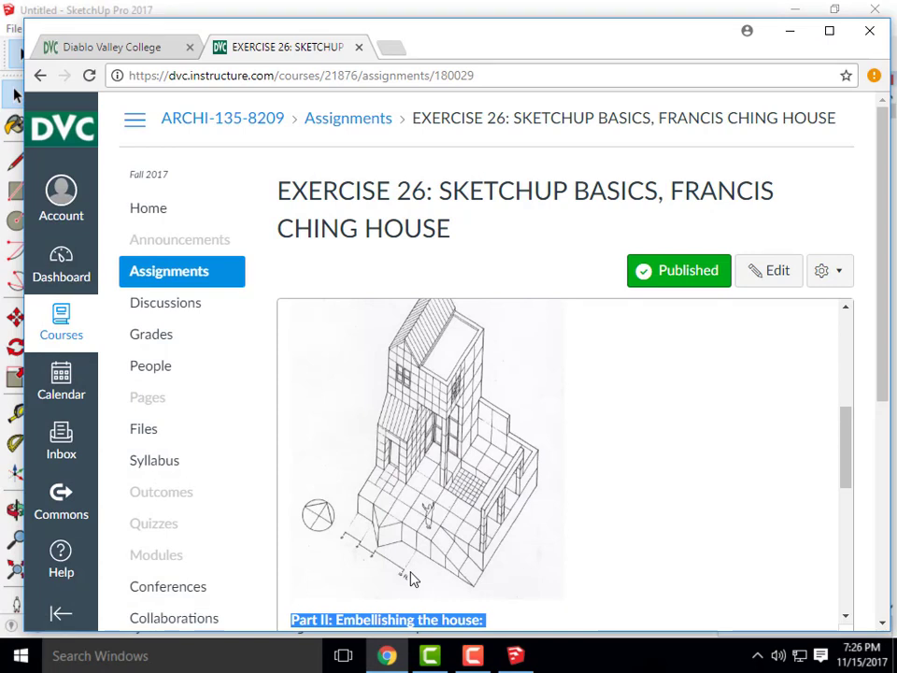
left_click(474, 655)
Switch to the completed Francis Ching House model and orbit around it
left_click(826, 584)
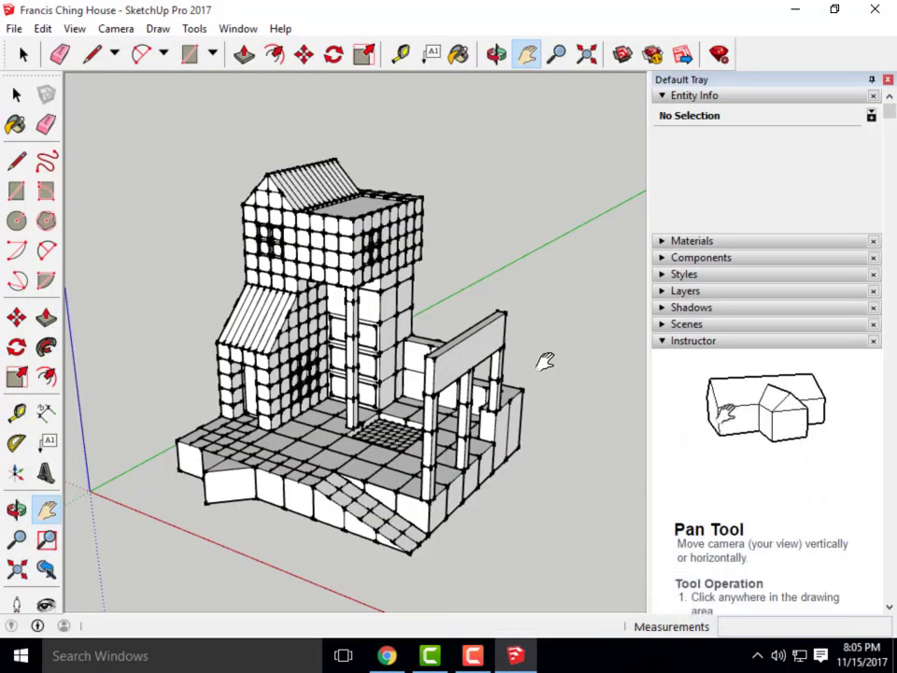
scroll(540, 361, "down", 3)
middle_click_drag(540, 360, 504, 409)
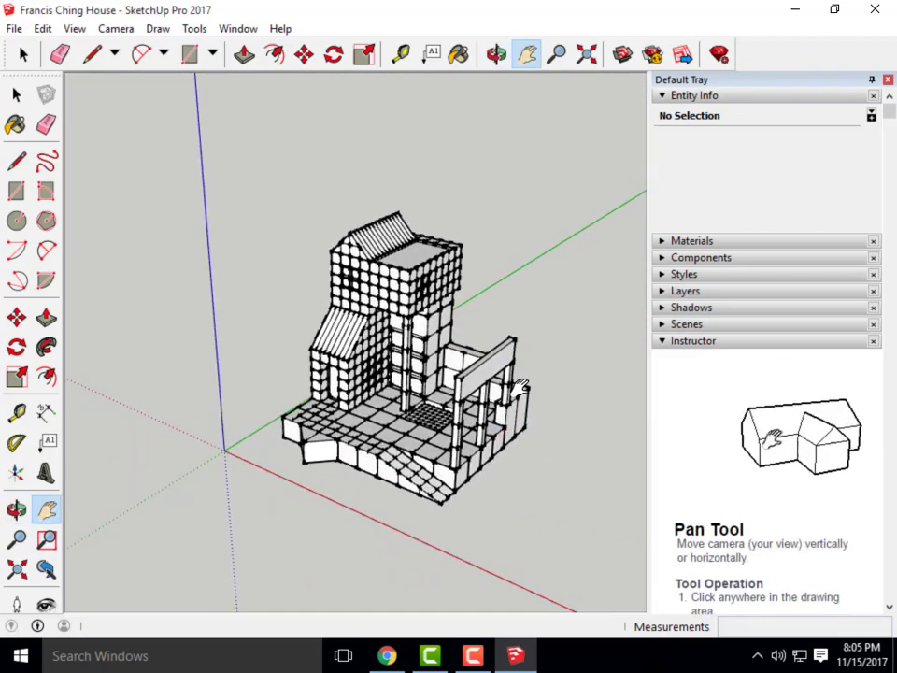
scroll(397, 440, "up", 4)
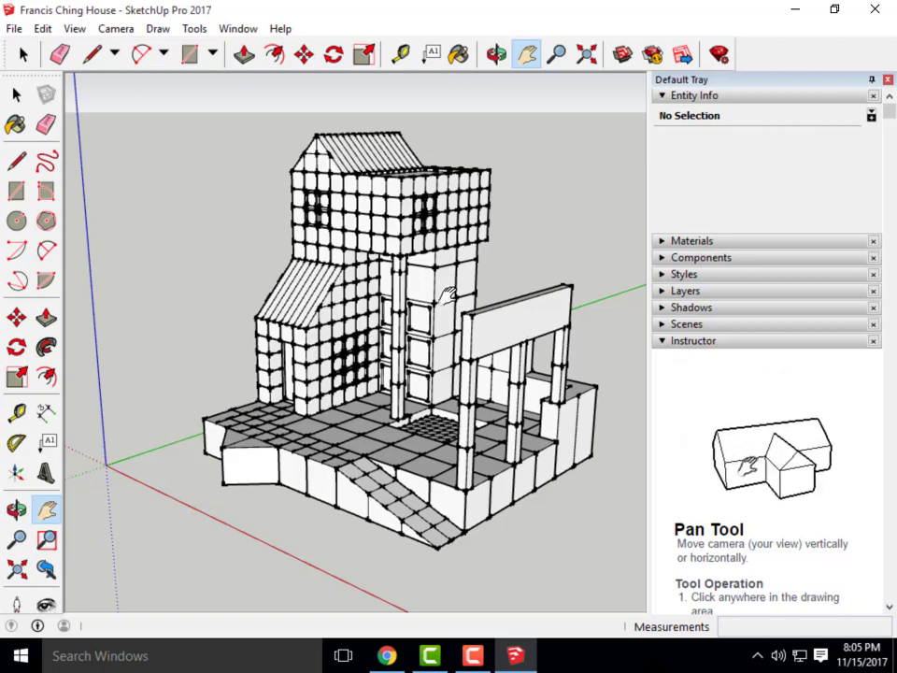
middle_click_drag(393, 283, 398, 321)
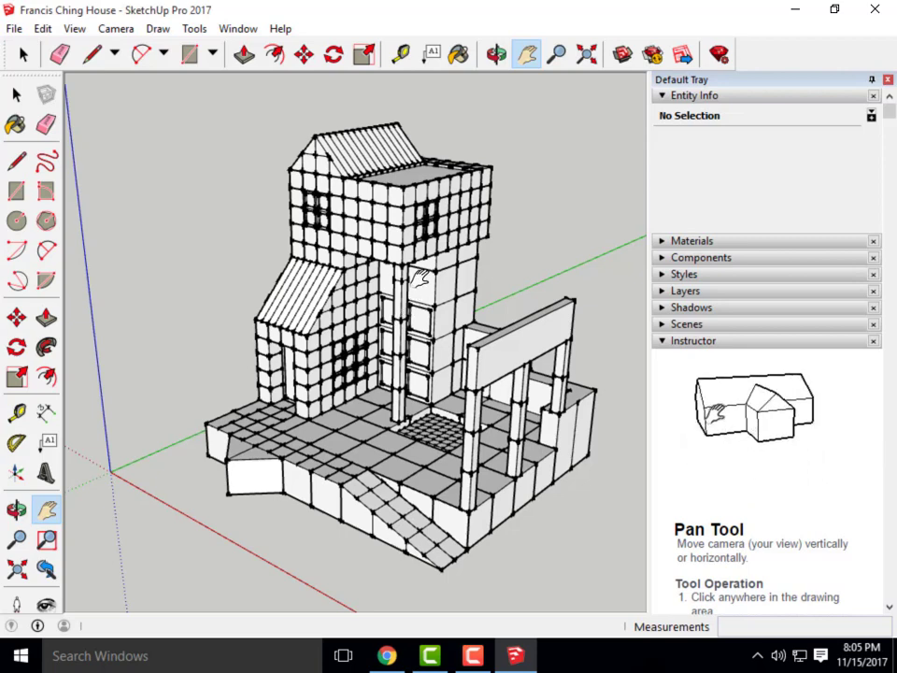
scroll(215, 284, "down", 3)
middle_click_drag(292, 359, 327, 352)
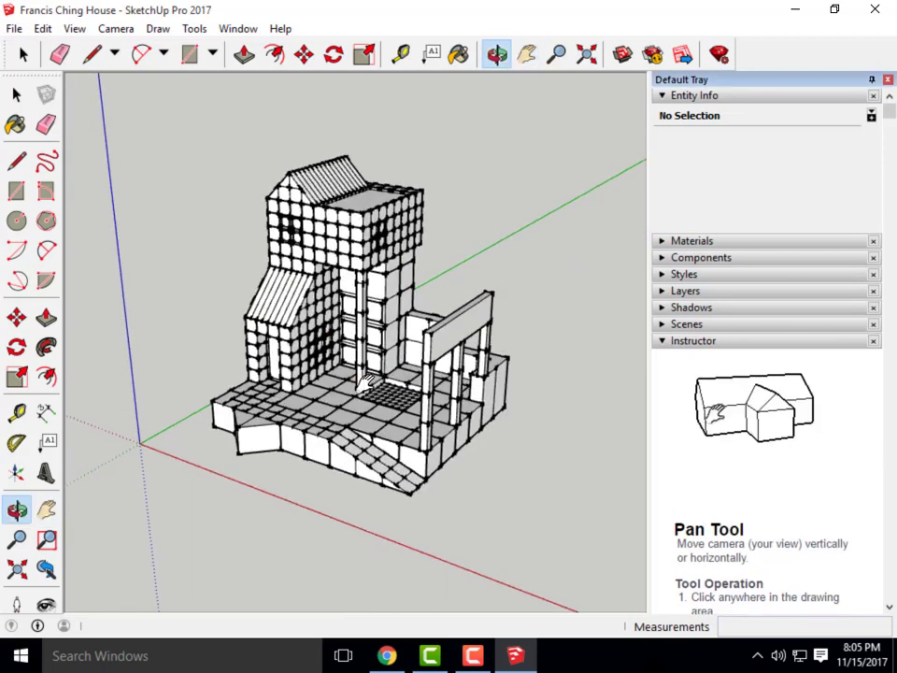
Zoom and orbit to inspect the tower, ramp stair and columned porch
scroll(409, 402, "up", 2)
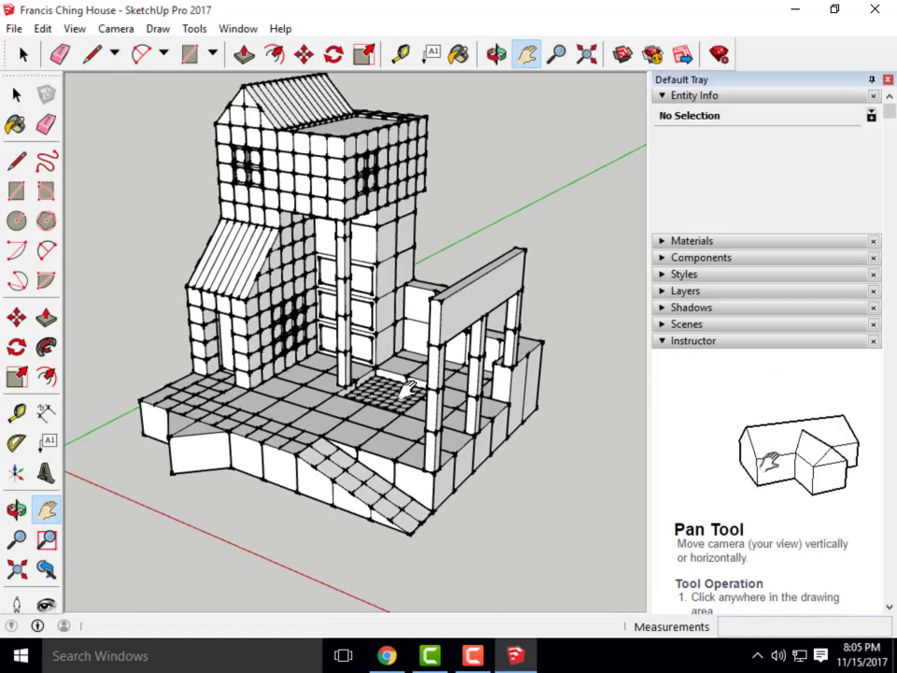
scroll(322, 196, "up", 2)
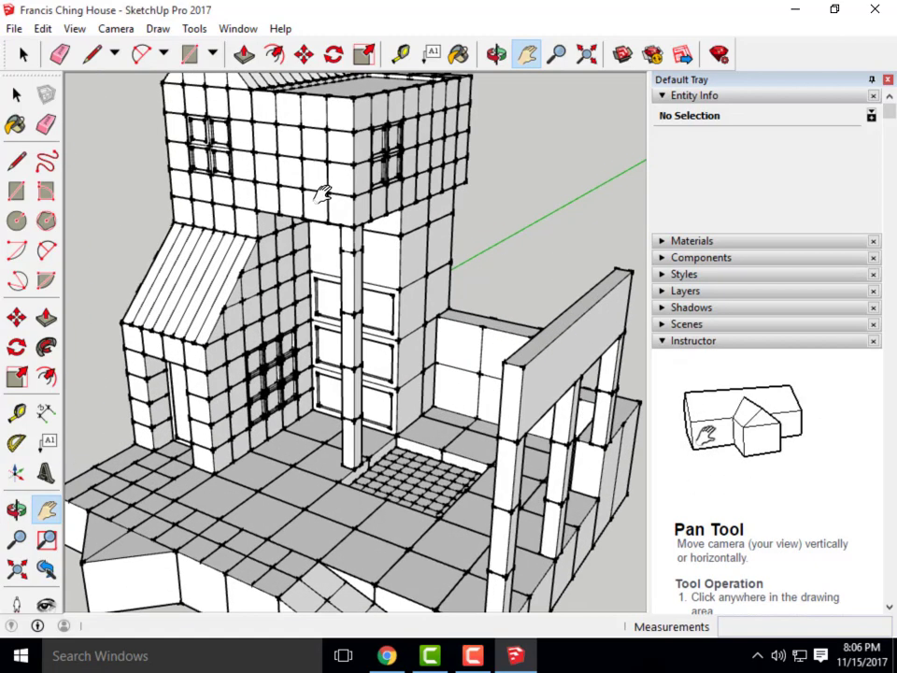
scroll(322, 196, "up", 5)
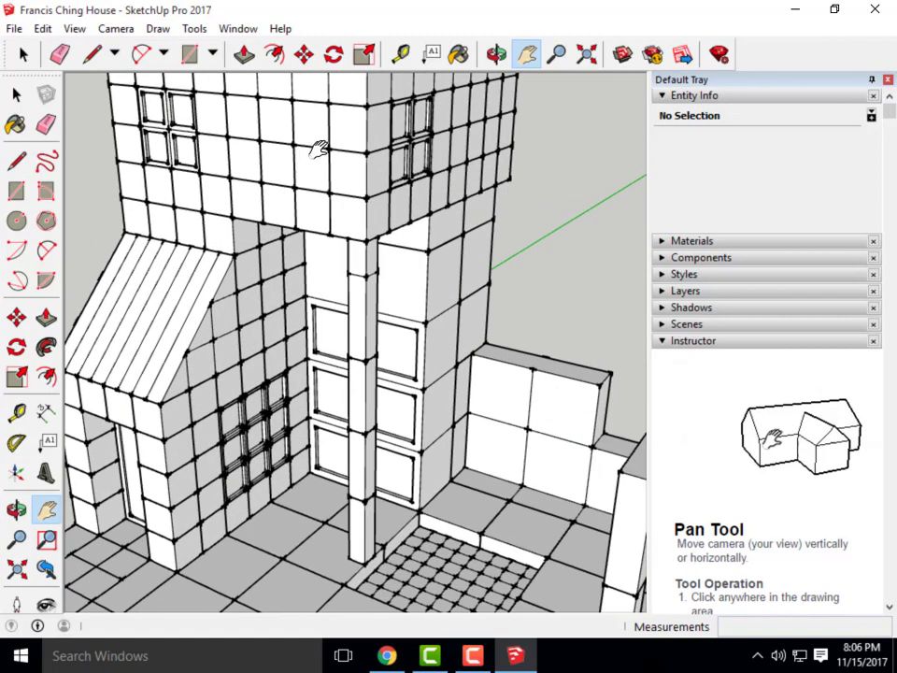
scroll(332, 157, "down", 1)
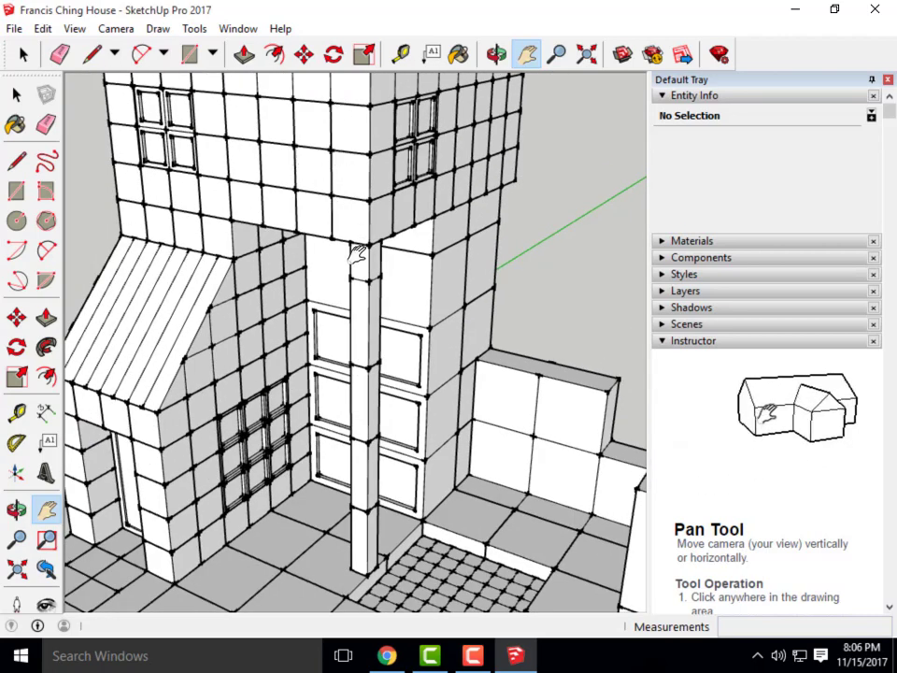
scroll(381, 316, "down", 3)
middle_click_drag(432, 408, 422, 396)
scroll(162, 342, "down", 2)
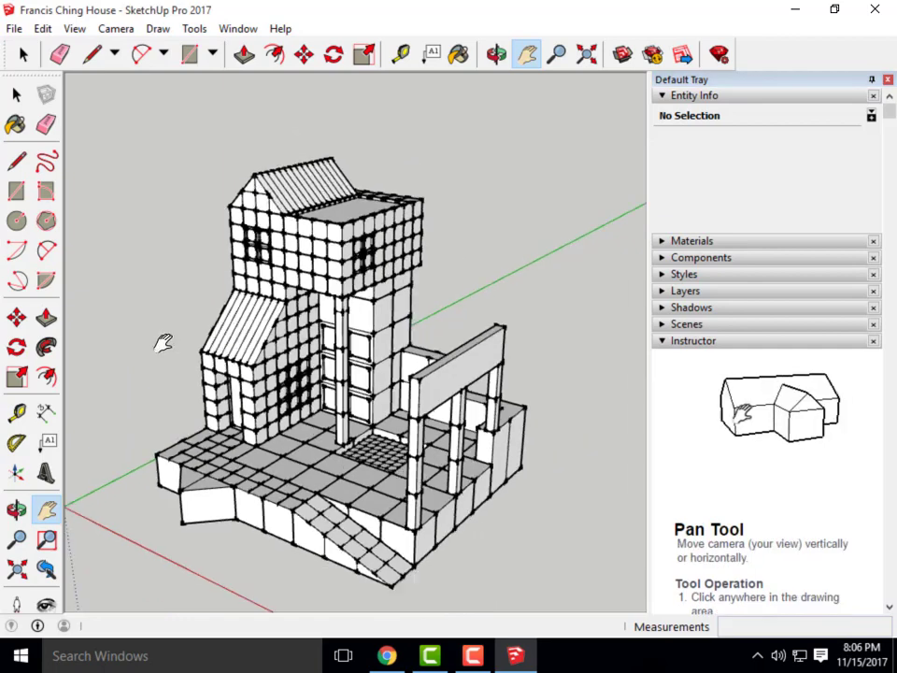
scroll(247, 377, "up", 1)
middle_click_drag(290, 402, 306, 393)
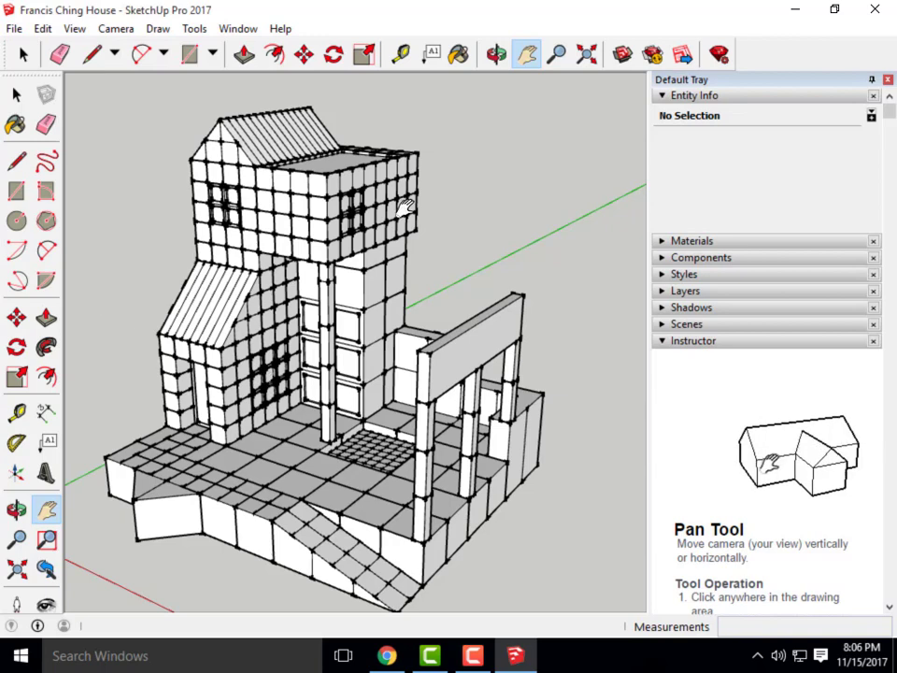
Orbit, pan and zoom until the house sits centred in a lower three-quarter view, ramp in front
scroll(412, 201, "down", 3)
middle_click_drag(341, 298, 367, 369)
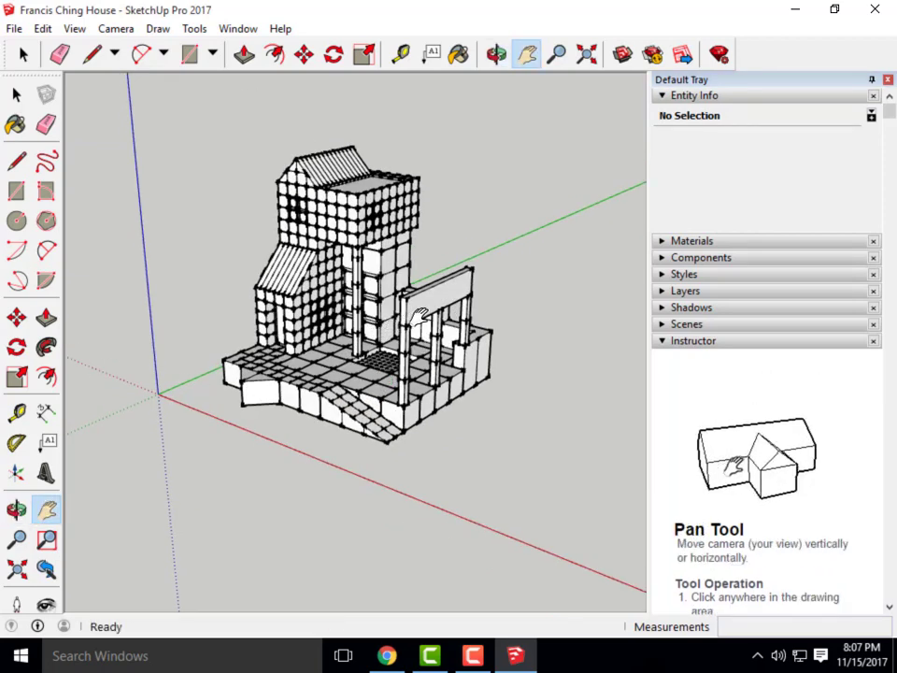
middle_click_drag(447, 297, 440, 353)
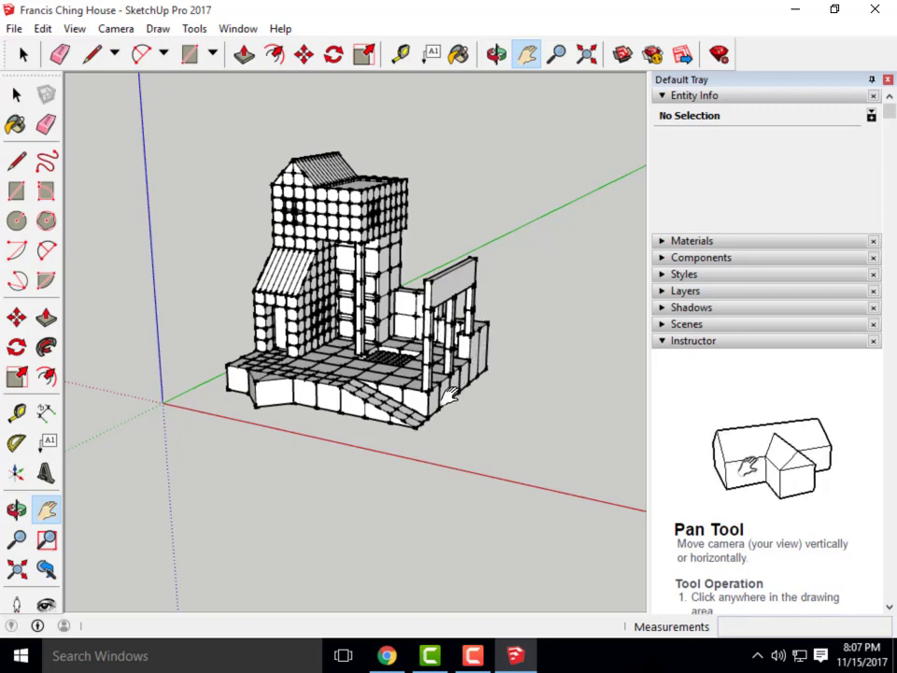
middle_click_drag(465, 400, 403, 351)
scroll(402, 416, "up", 2)
scroll(462, 487, "down", 2)
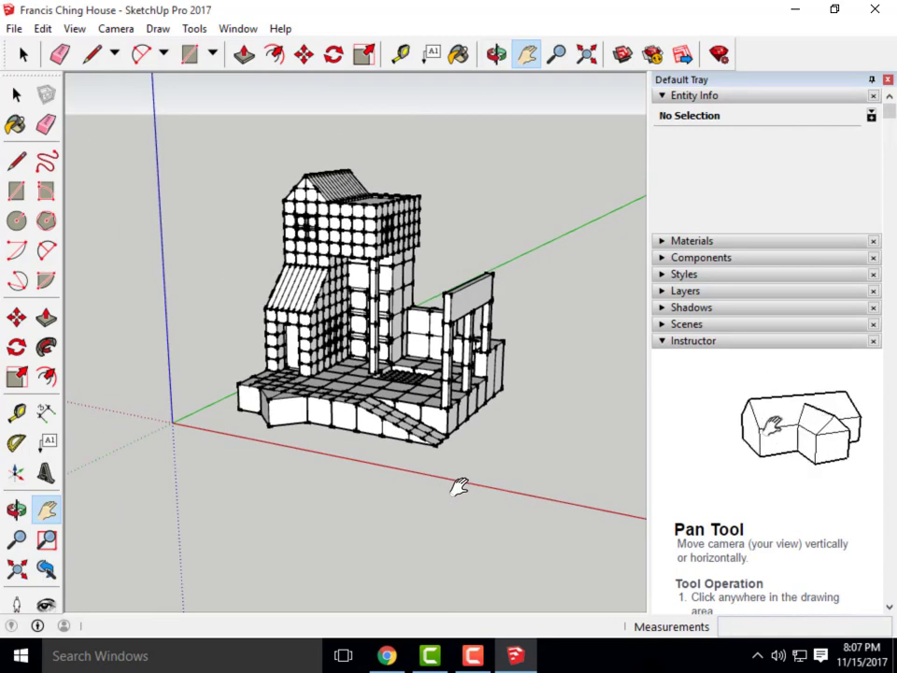
scroll(462, 472, "up", 3)
middle_click_drag(493, 445, 457, 426)
scroll(513, 486, "down", 2)
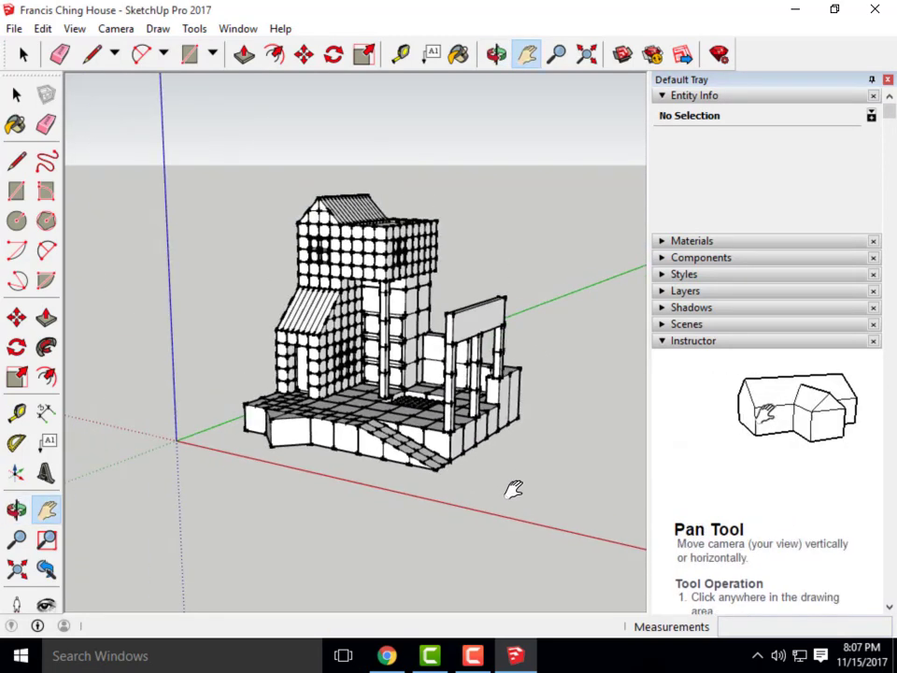
scroll(394, 469, "up", 3)
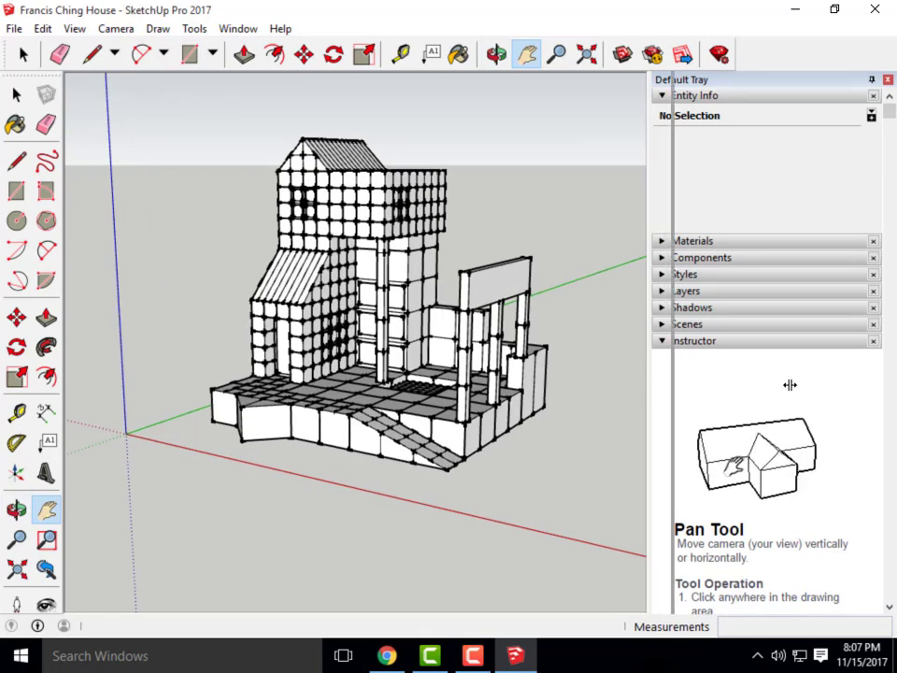
left_click_drag(648, 385, 671, 392)
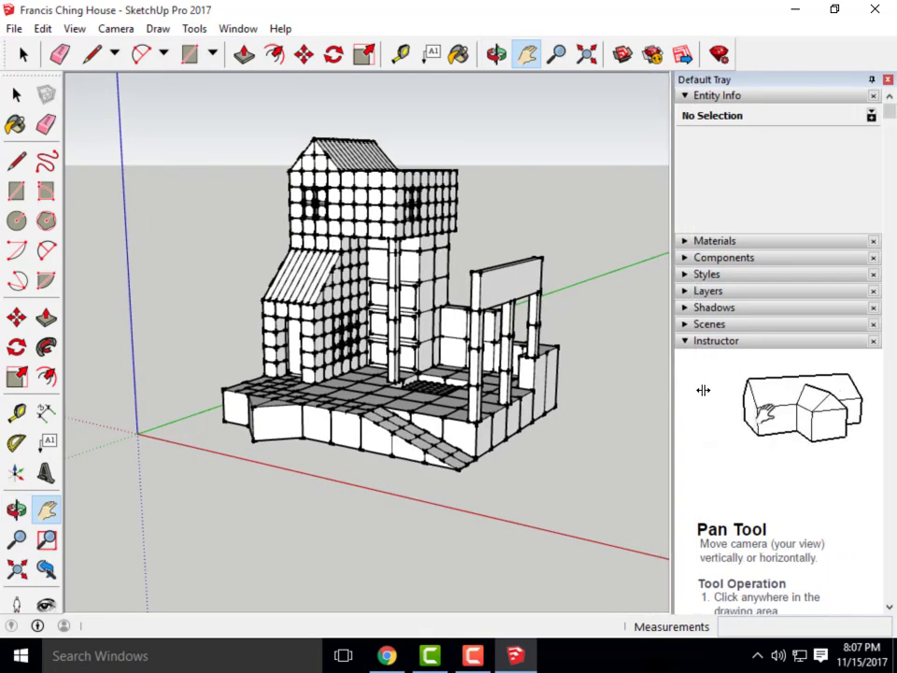
middle_click_drag(368, 298, 473, 403)
left_click_drag(146, 372, 104, 361)
scroll(306, 405, "down", 1)
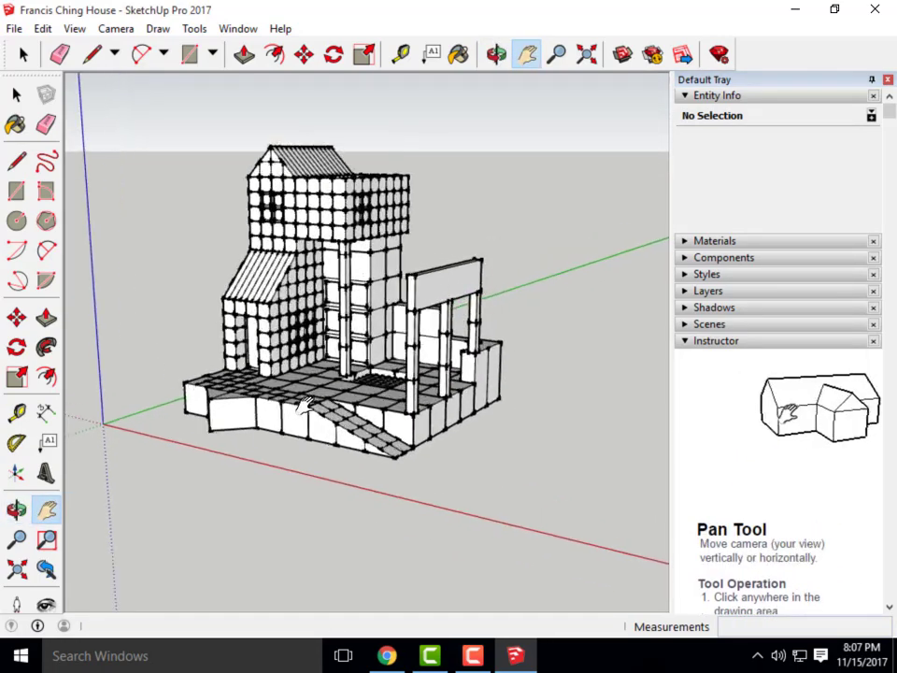
middle_click_drag(342, 417, 343, 400)
scroll(408, 436, "down", 1)
middle_click_drag(386, 438, 362, 451)
scroll(355, 445, "down", 1)
scroll(313, 432, "up", 1)
middle_click_drag(309, 430, 314, 426)
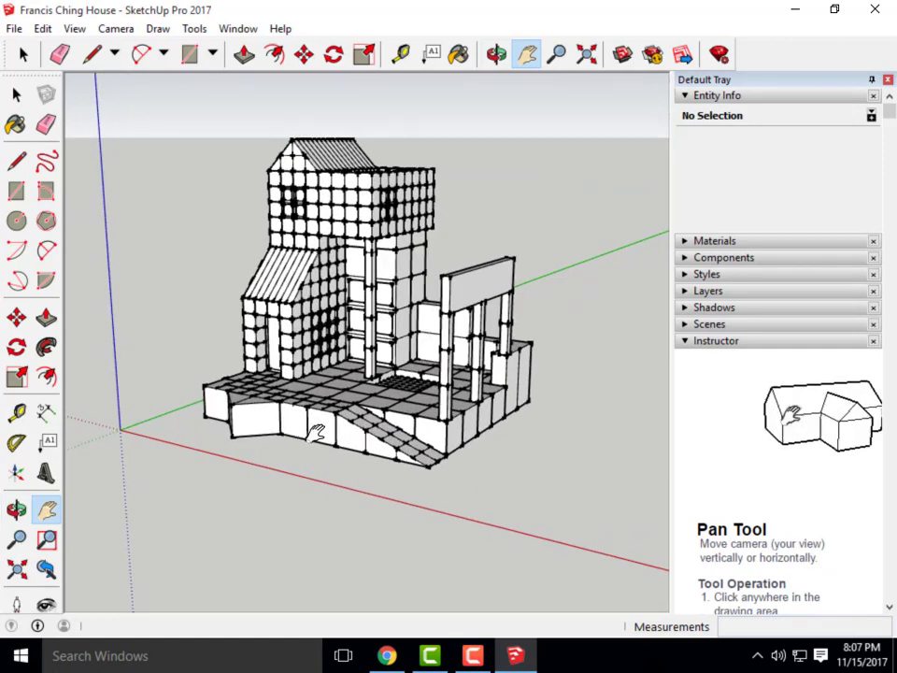
middle_click_drag(437, 517, 422, 484)
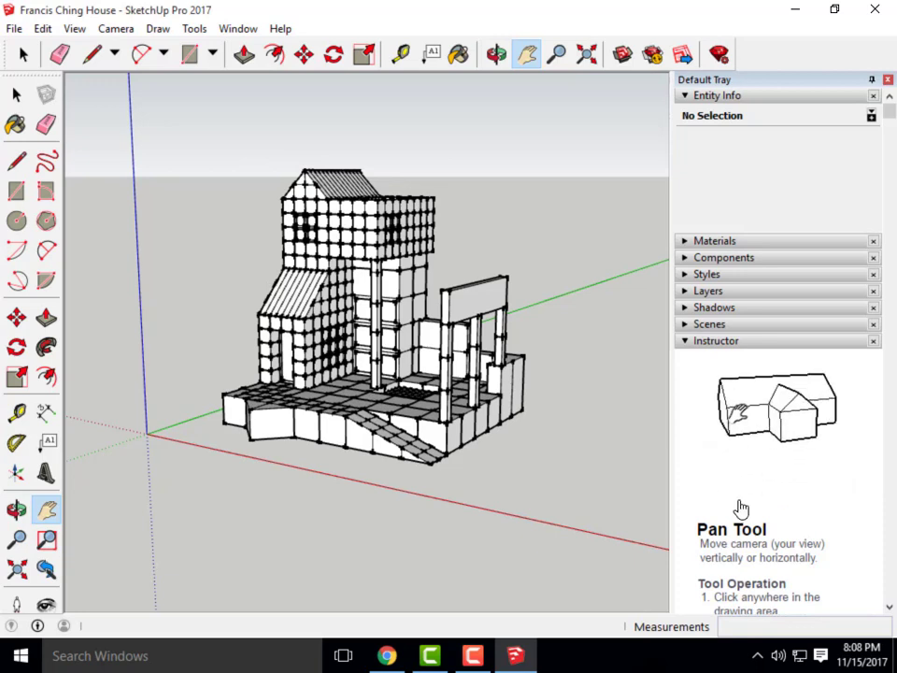
Expand the Scenes panel and save the current three-quarter view as Scene 1
left_click(686, 325)
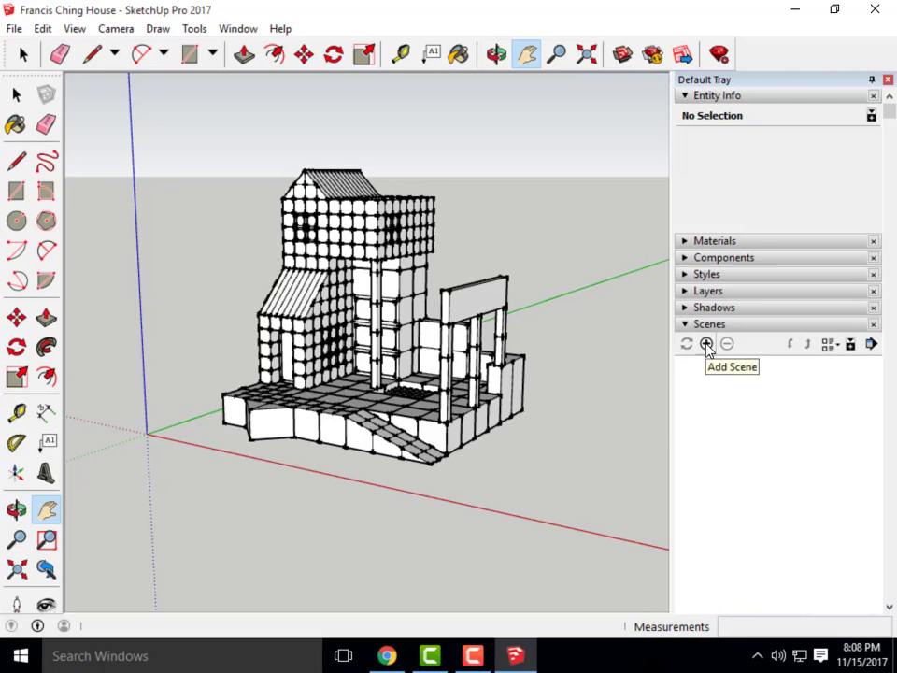
left_click(707, 345)
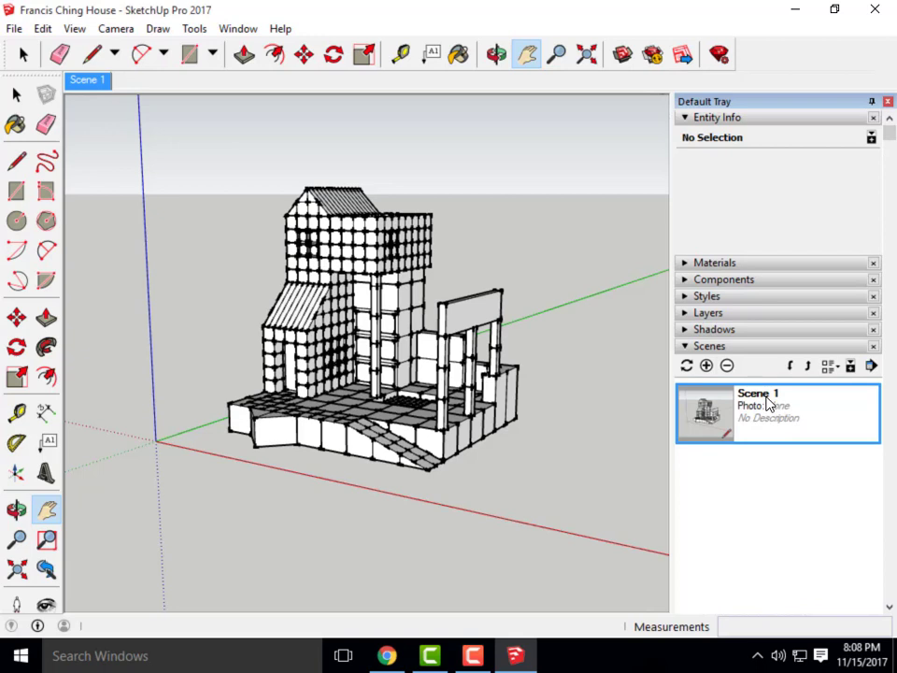
scroll(843, 543, "down", 3)
scroll(824, 477, "up", 2)
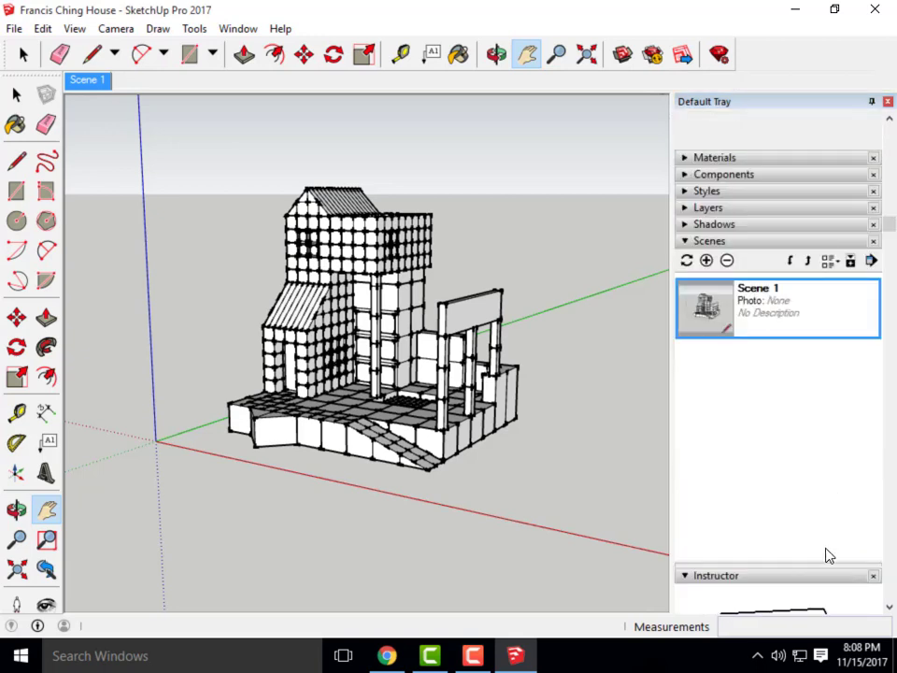
left_click_drag(803, 563, 804, 503)
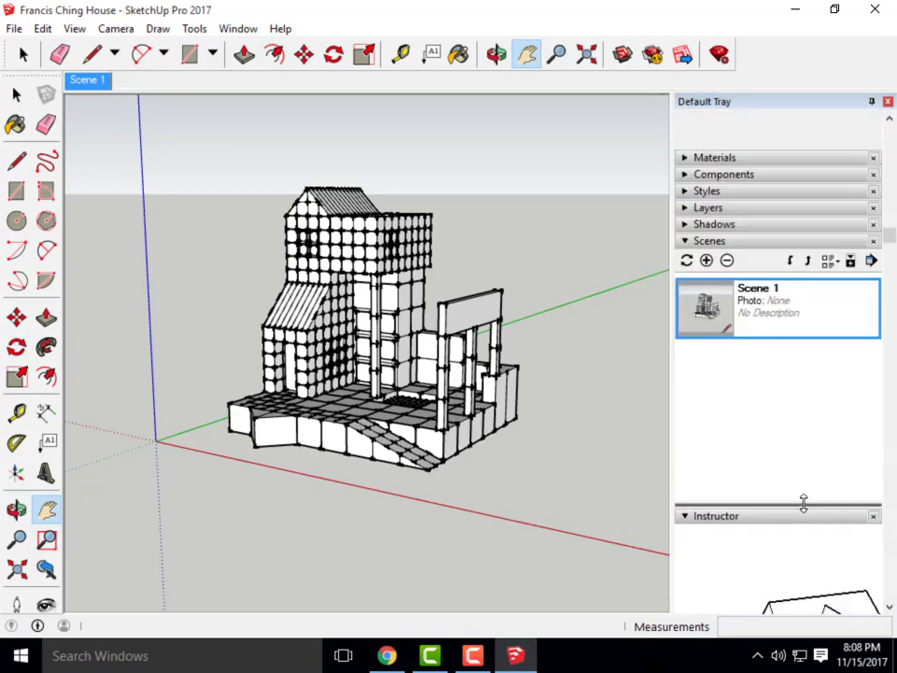
Rename Scene 1 to 'Main View', then orbit away from the saved view
right_click(771, 322)
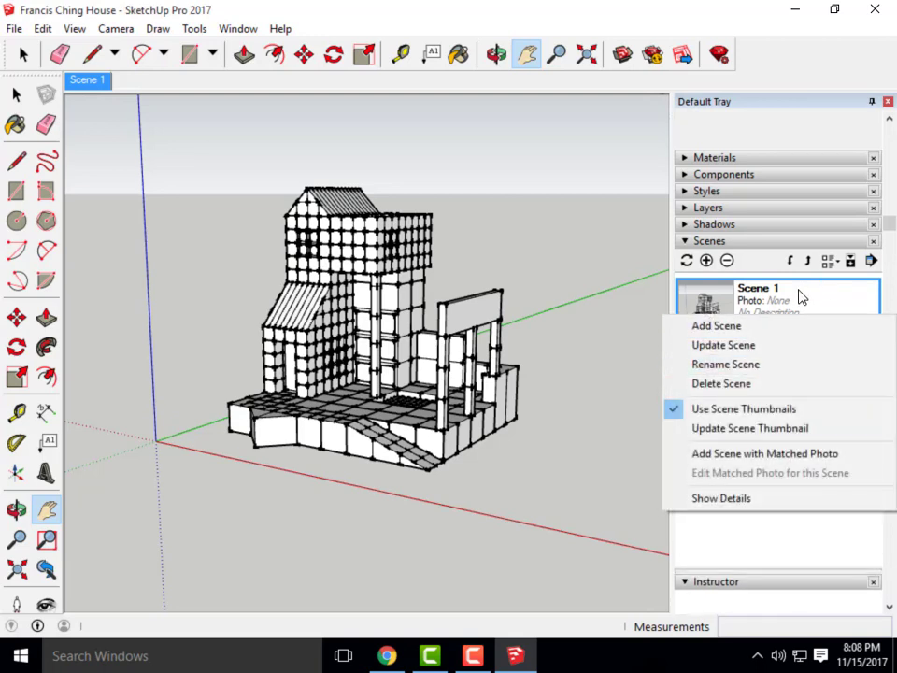
left_click(793, 298)
right_click(788, 298)
left_click(773, 356)
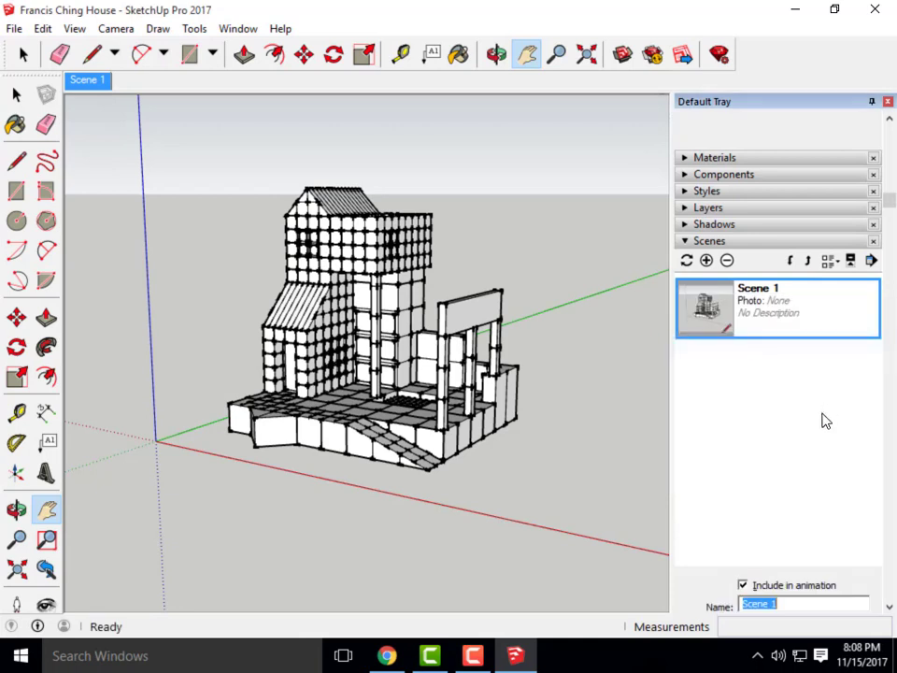
left_click_drag(783, 395, 743, 395)
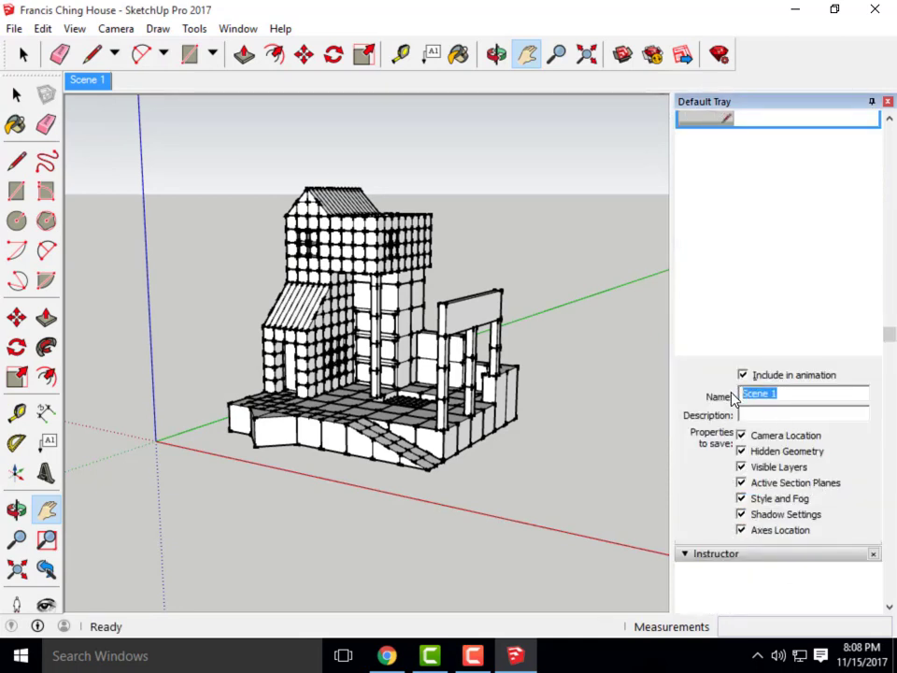
type("Main View")
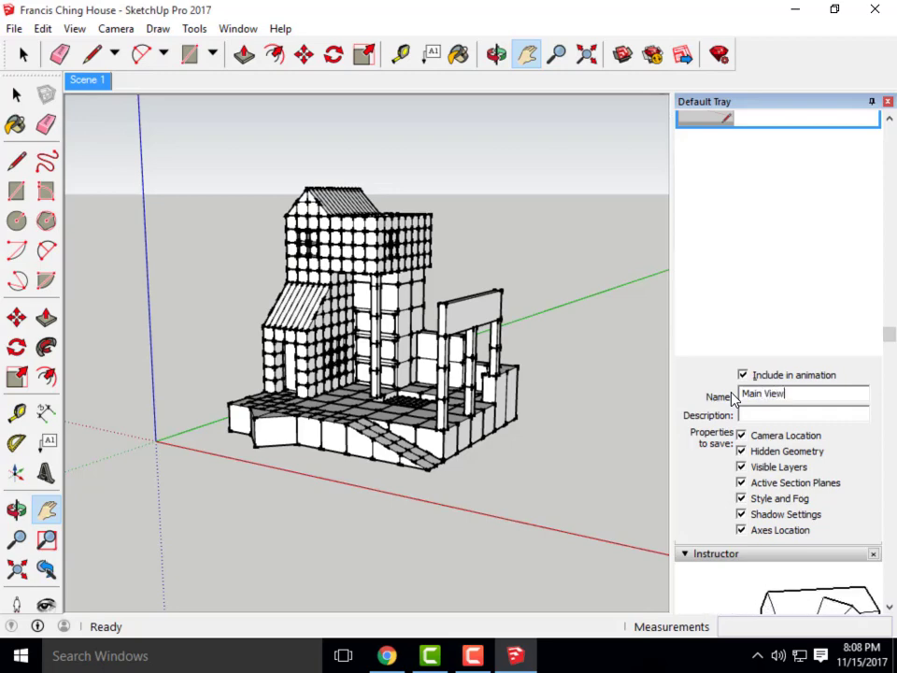
left_click(729, 273)
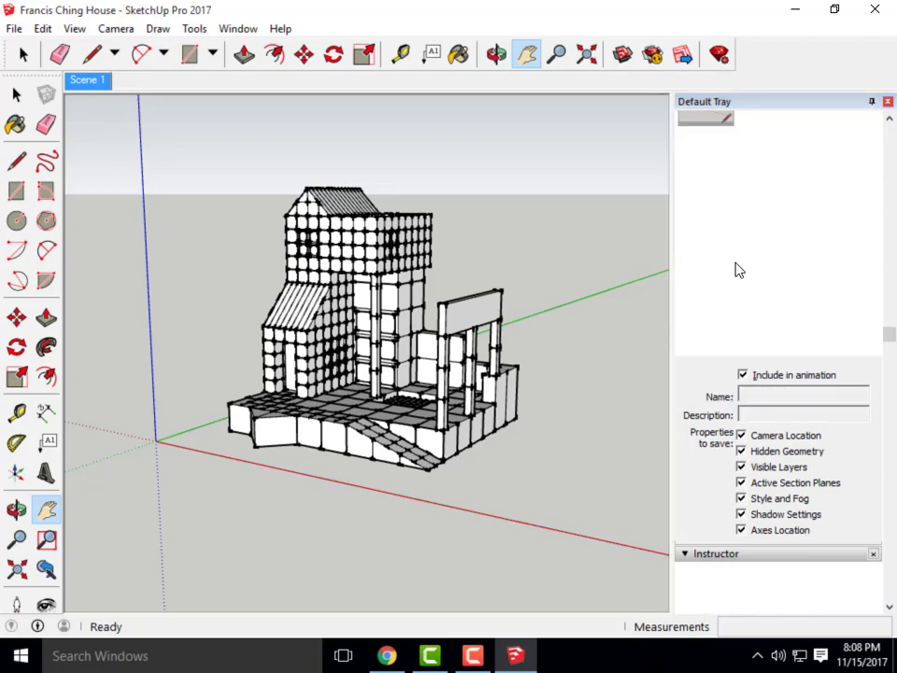
middle_click_drag(241, 256, 478, 374)
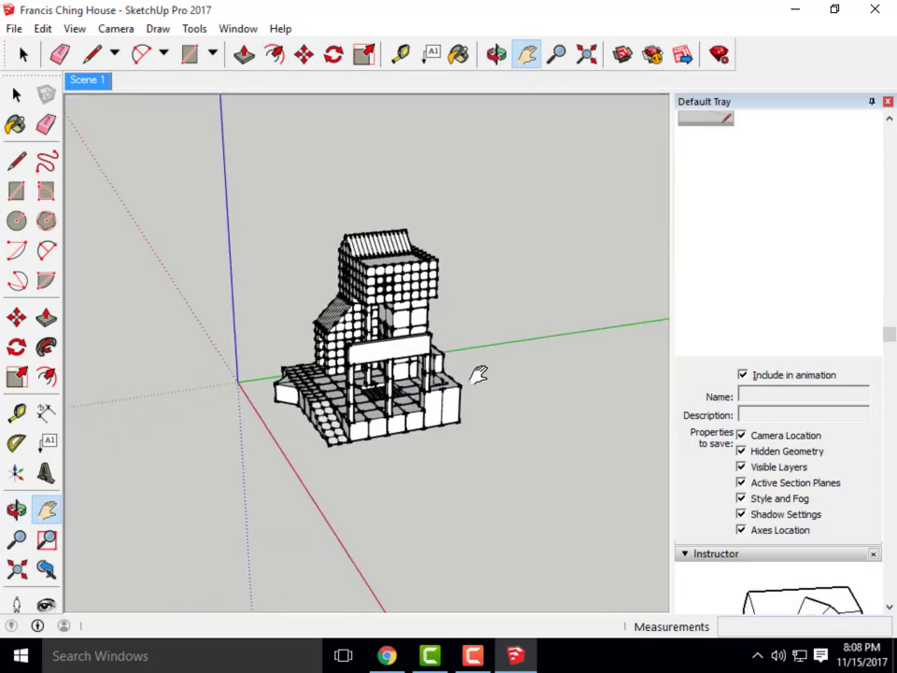
scroll(766, 261, "up", 5)
Restore Scene 1's view, orbit slightly and save it as Scene 2
left_click(733, 404)
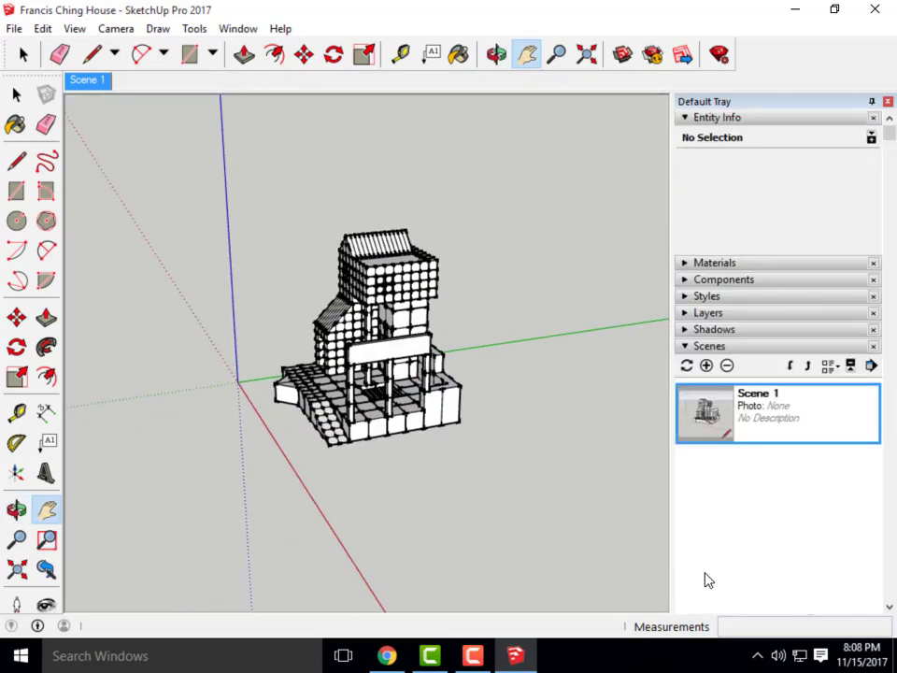
double_click(720, 430)
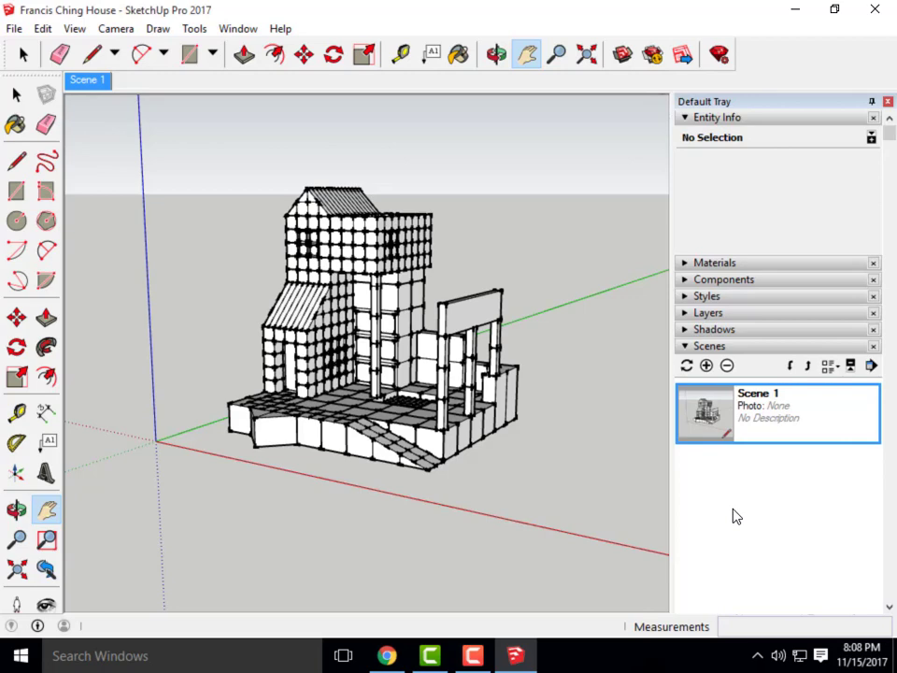
middle_click_drag(553, 489, 325, 420)
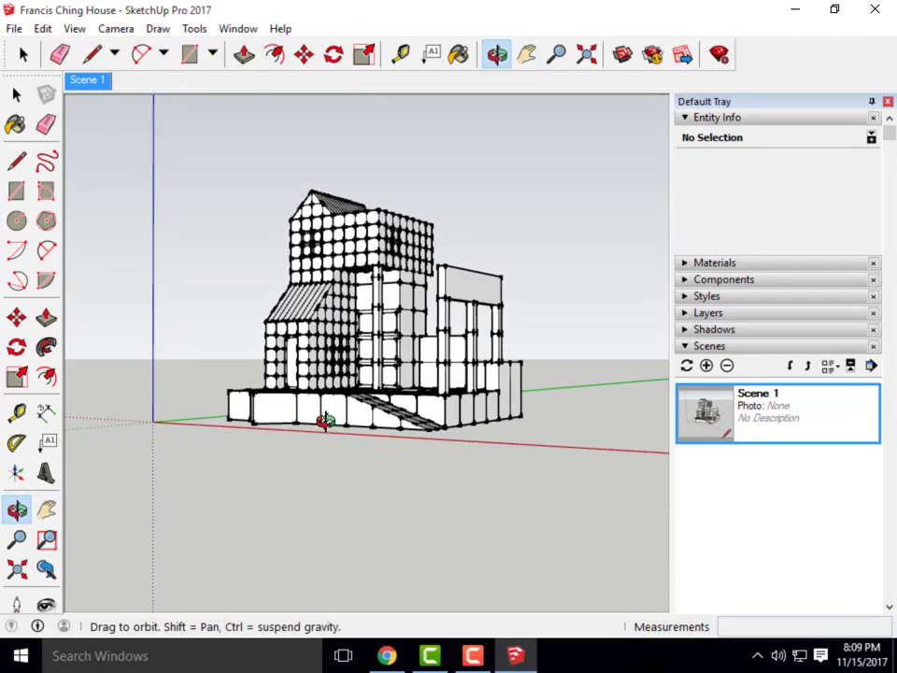
left_click(707, 366)
Orbit and zoom around the front stairs at ground level, panning toward the windowed wall
scroll(368, 505, "up", 5)
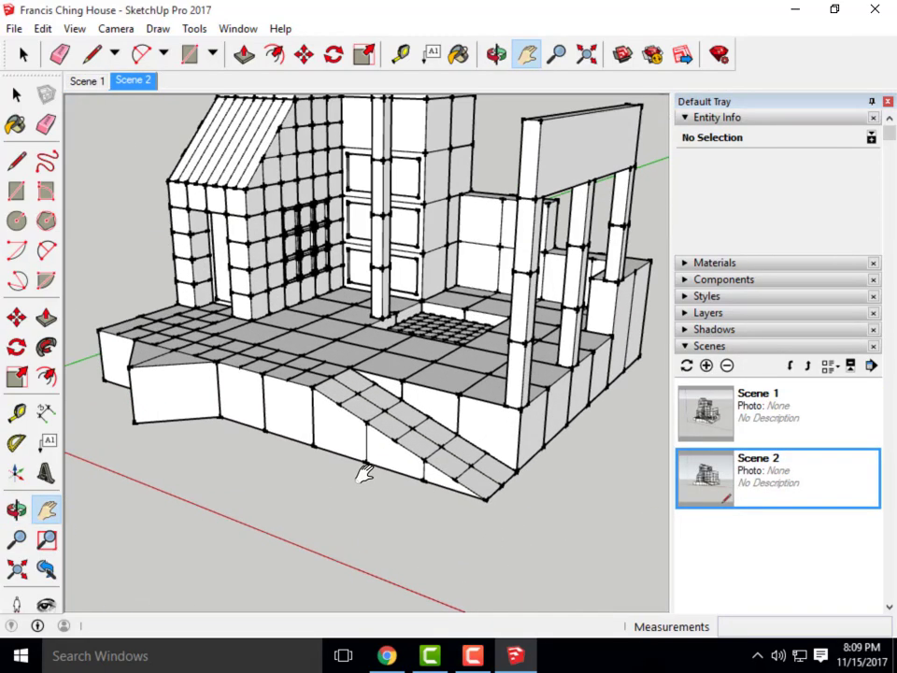
middle_click_drag(365, 473, 170, 410)
scroll(156, 393, "up", 3)
middle_click_drag(238, 457, 170, 367)
scroll(217, 428, "down", 2)
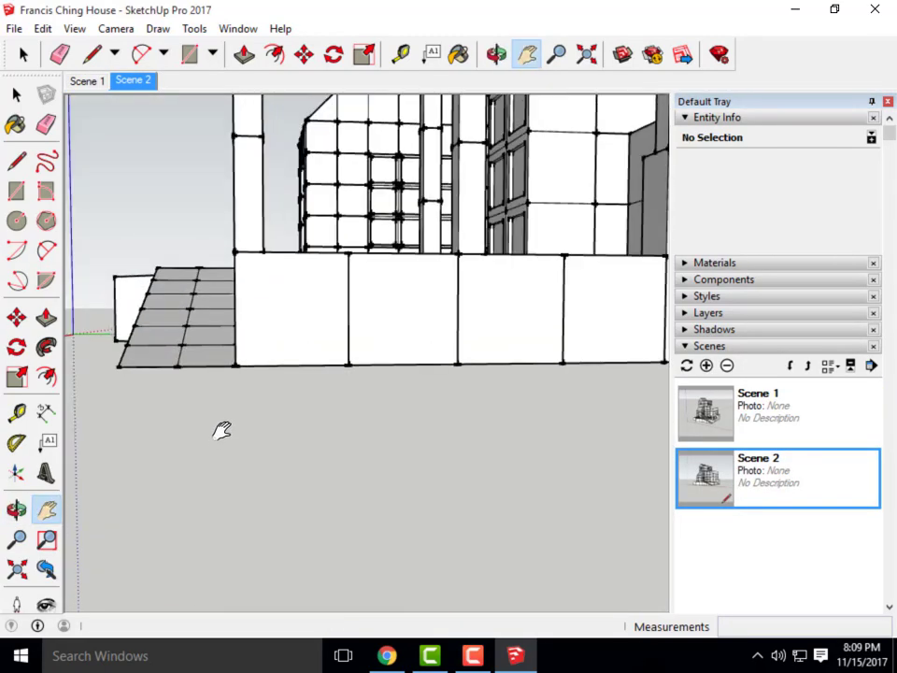
middle_click_drag(222, 430, 339, 378)
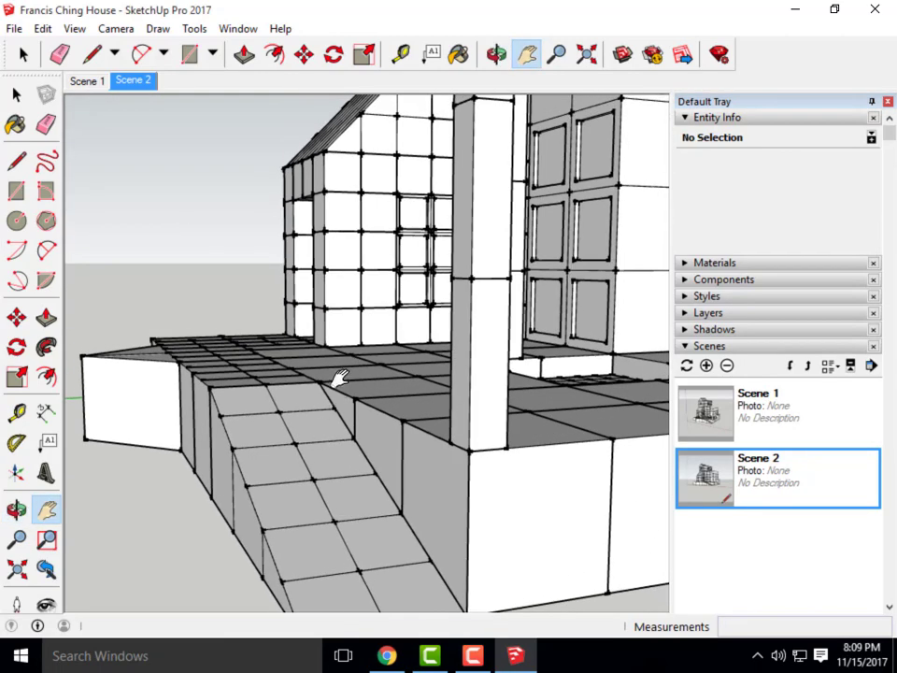
scroll(340, 377, "up", 2)
left_click_drag(328, 294, 329, 384)
Save the close-up windowed-wall view as Scene 3, then preview Scene 2 and Scene 1
scroll(329, 384, "up", 4)
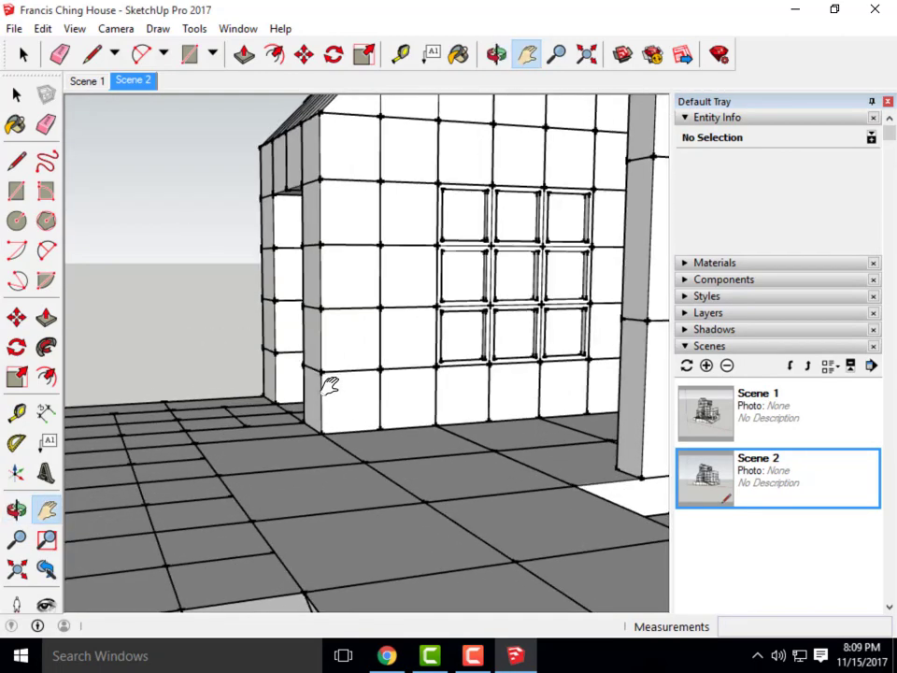
middle_click_drag(329, 384, 345, 368)
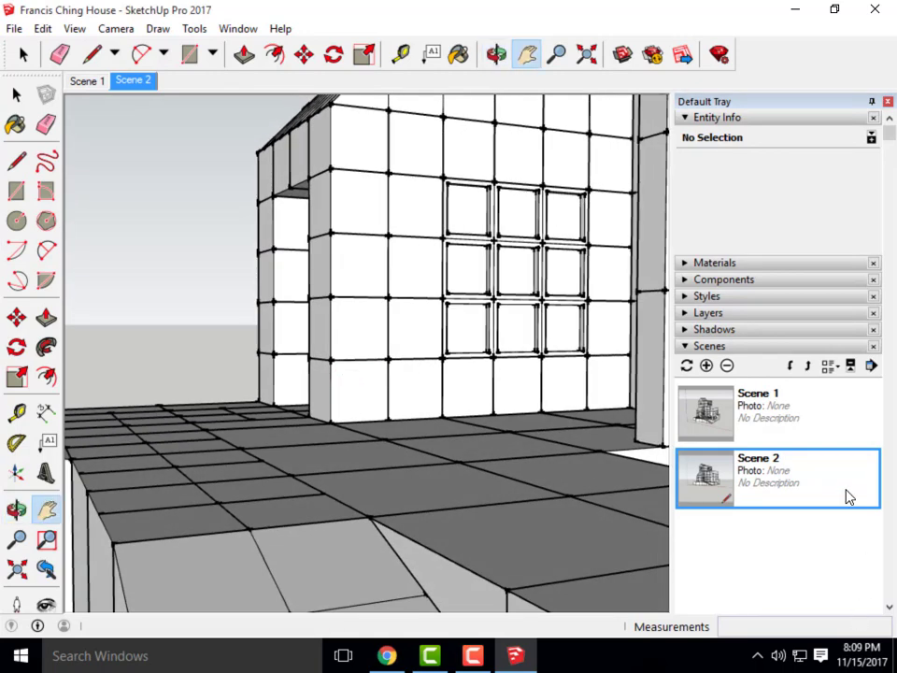
left_click(708, 366)
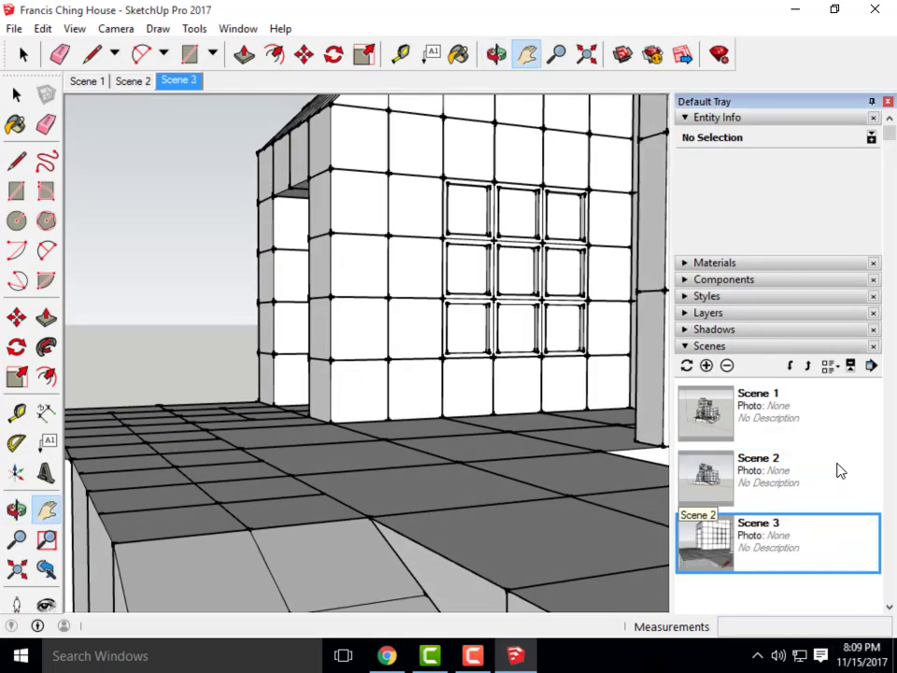
double_click(705, 494)
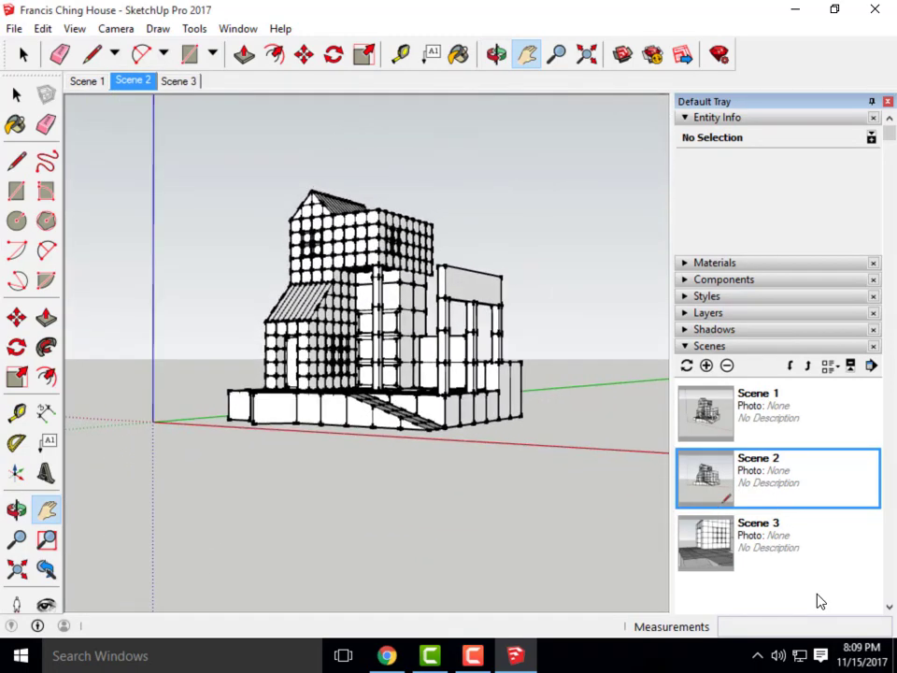
double_click(705, 419)
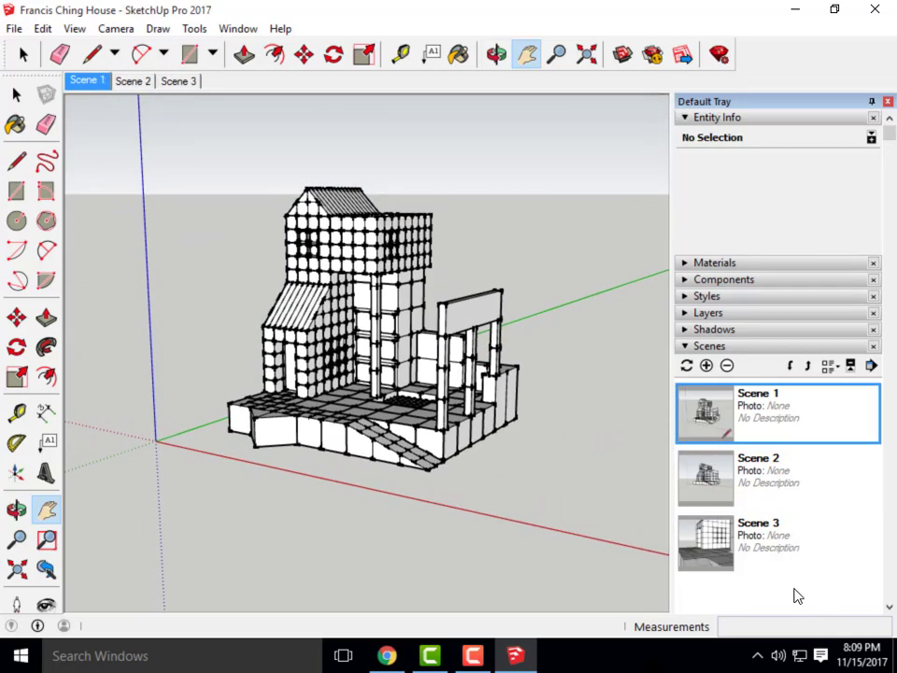
Delete Scene 2 and Scene 3, leaving only Scene 1
left_click(773, 552)
left_click(738, 491, "shift")
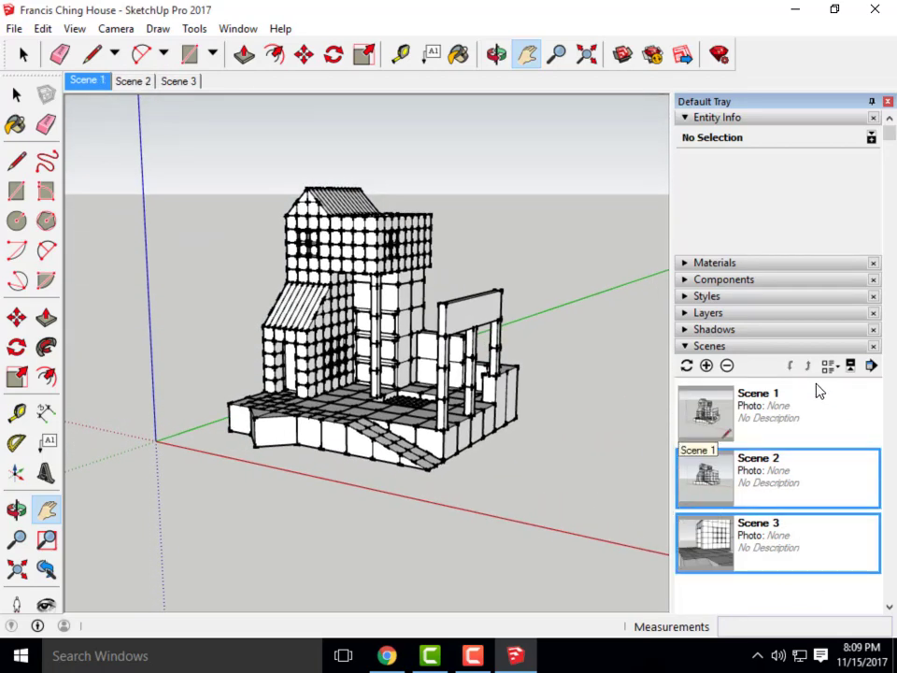
left_click(728, 366)
left_click(447, 366)
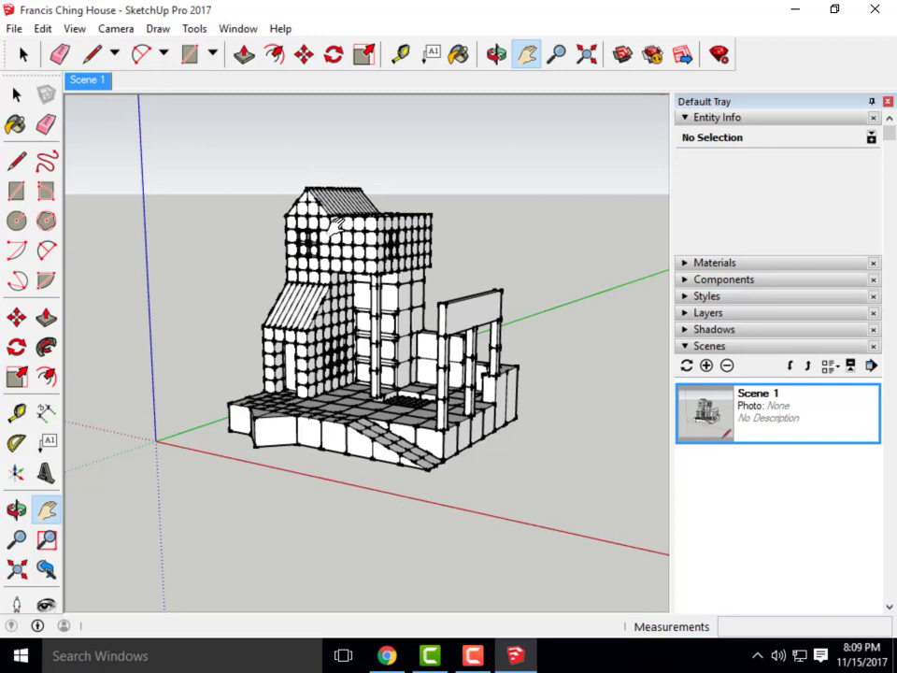
Open Default Styles and preview 3D Printing, Architectural Design, Landscape Architecture and Simple styles
left_click(682, 297)
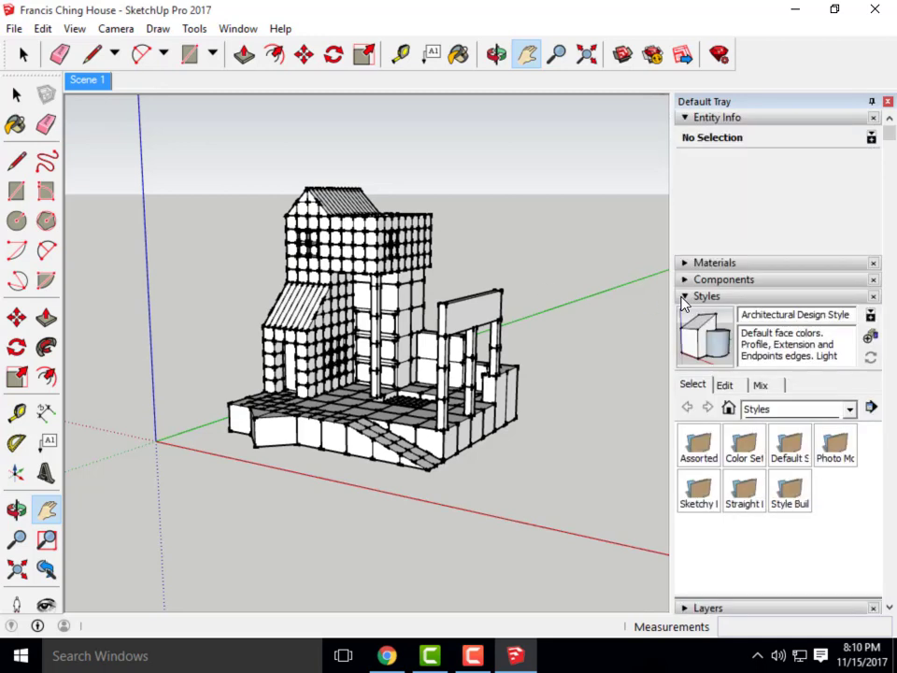
scroll(821, 440, "down", 2)
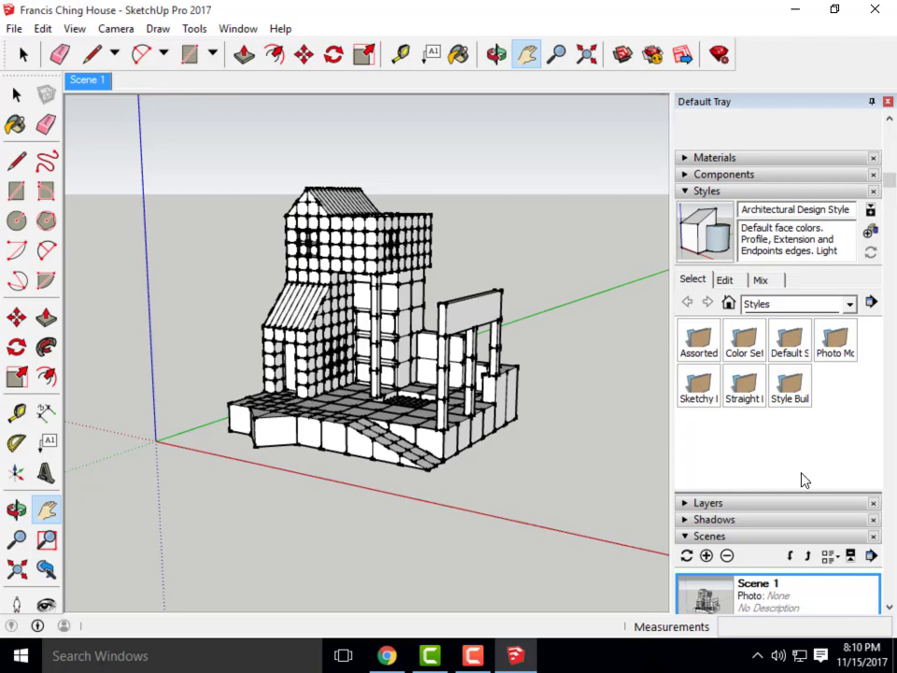
double_click(791, 341)
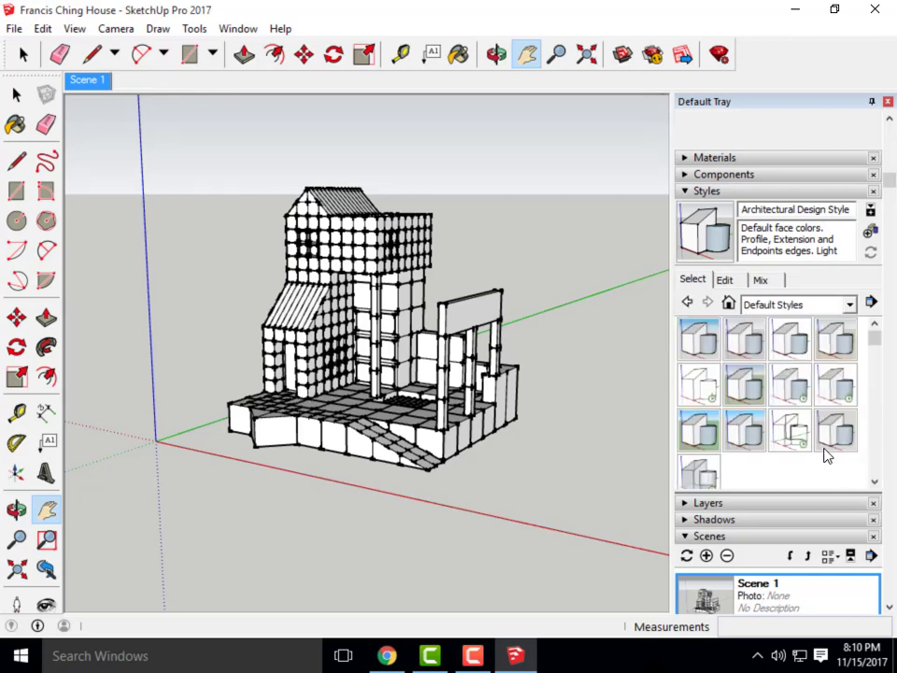
left_click(702, 342)
left_click(744, 353)
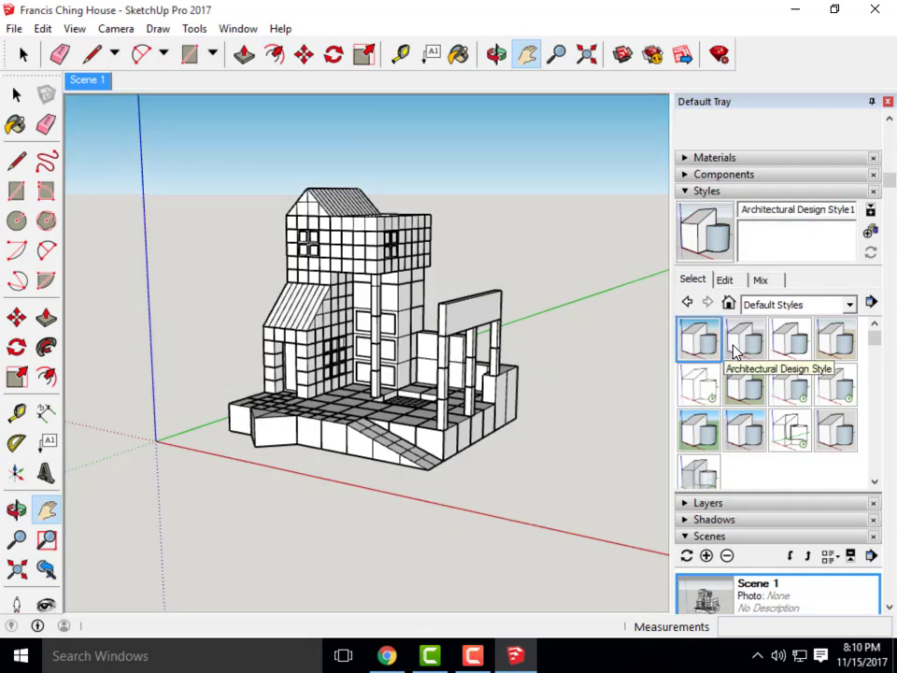
left_click(745, 385)
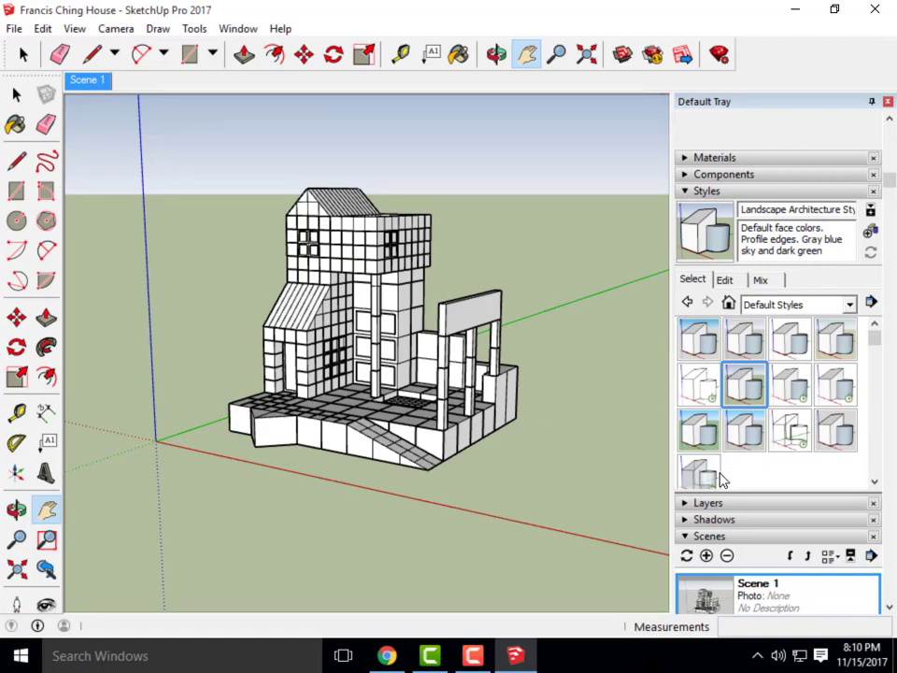
left_click(696, 432)
After trying Wireframe and Woodworking, apply Shaded with textures and return to the style collections
left_click(783, 447)
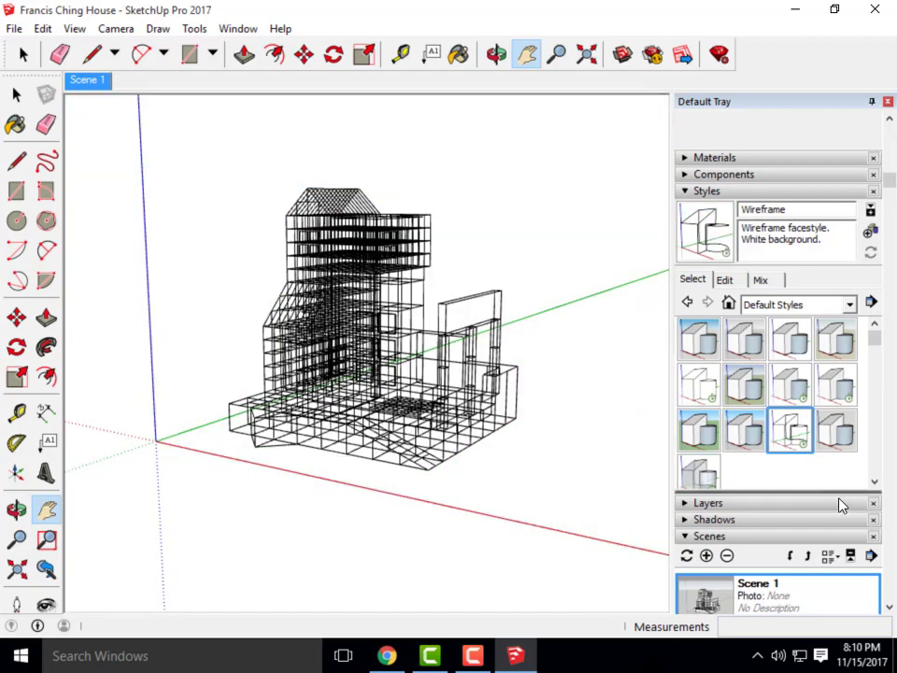
left_click(847, 440)
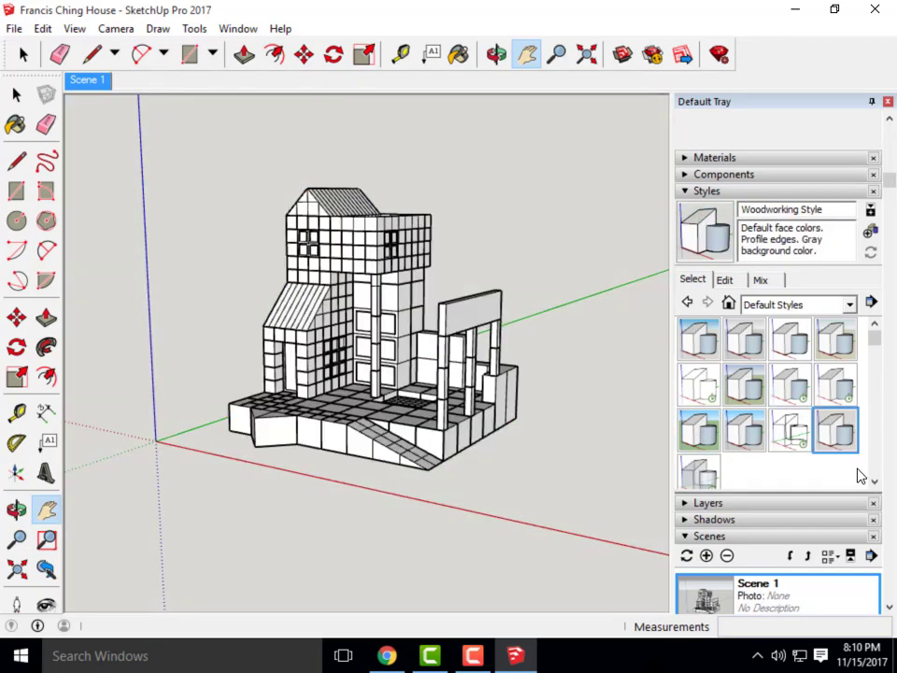
left_click(835, 385)
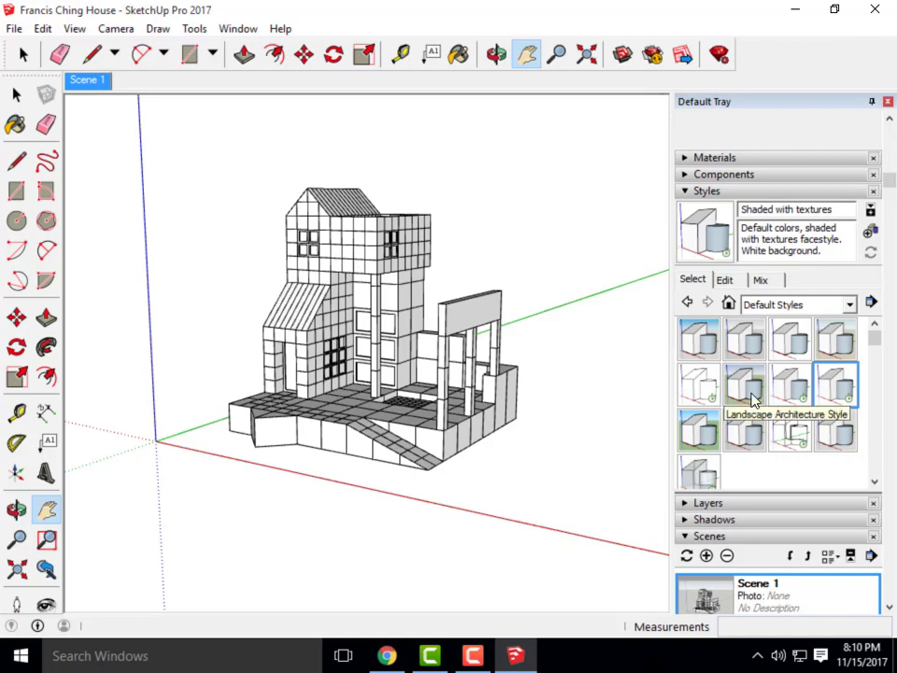
left_click(688, 305)
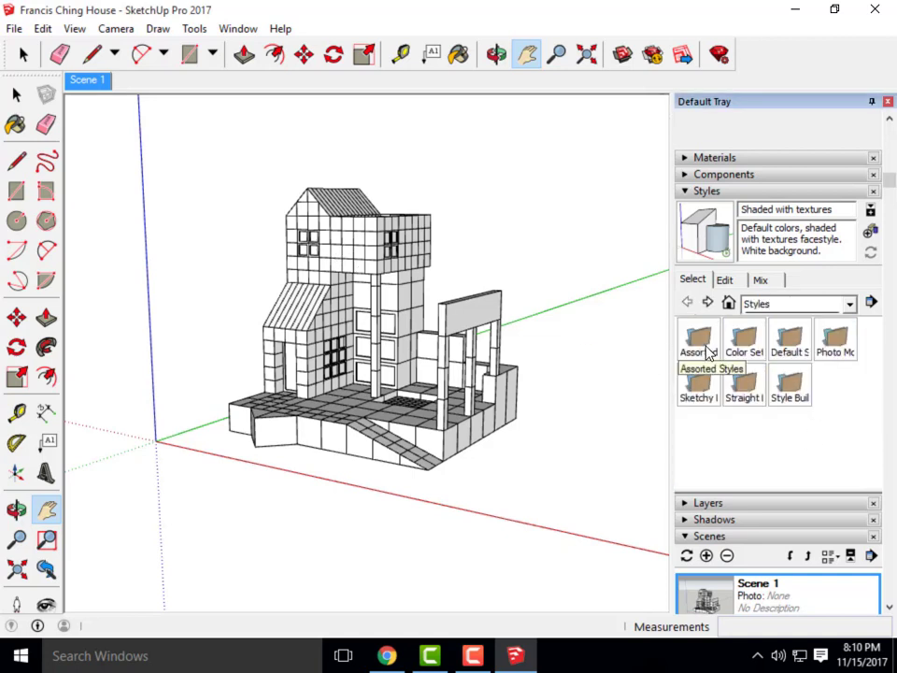
Try Sketchy Edges styles Brush Strokes, Brush Strokes Wide, Jitter and Charcoal Loose, then apply Airbrush
left_click(696, 386)
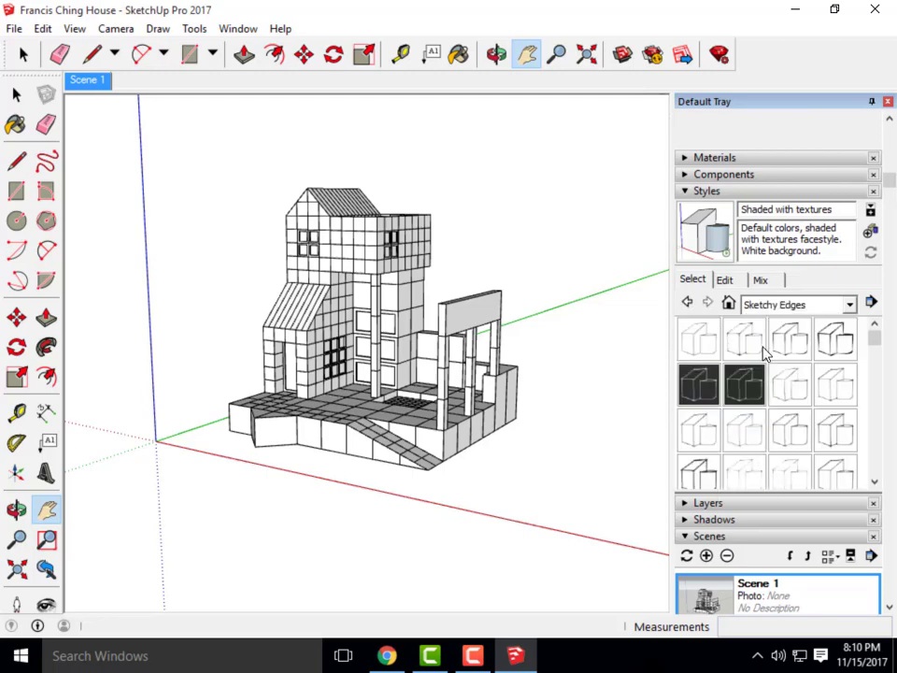
left_click(787, 342)
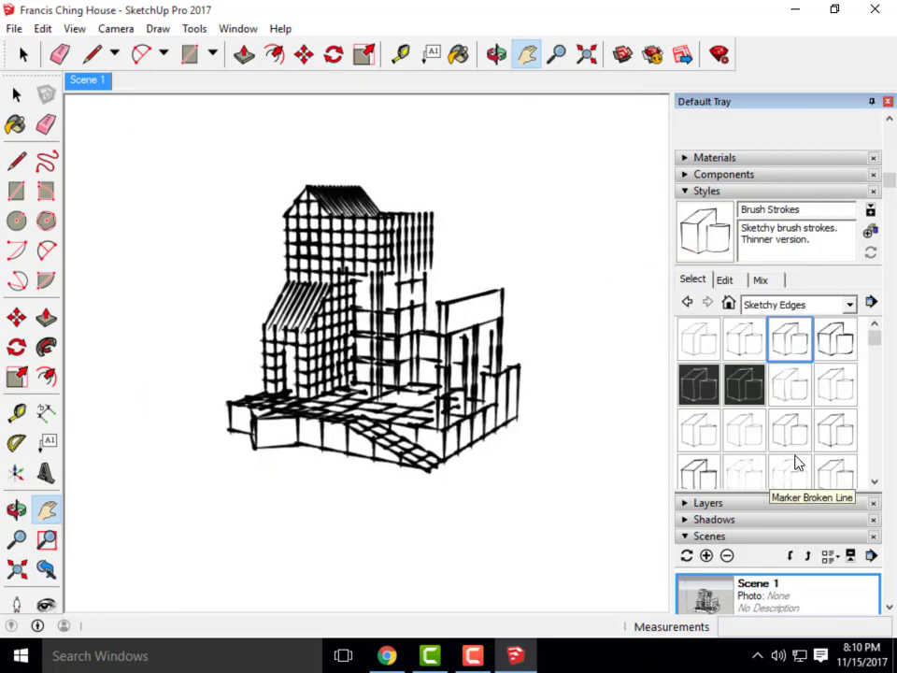
left_click(832, 341)
left_click(836, 388)
left_click(809, 396)
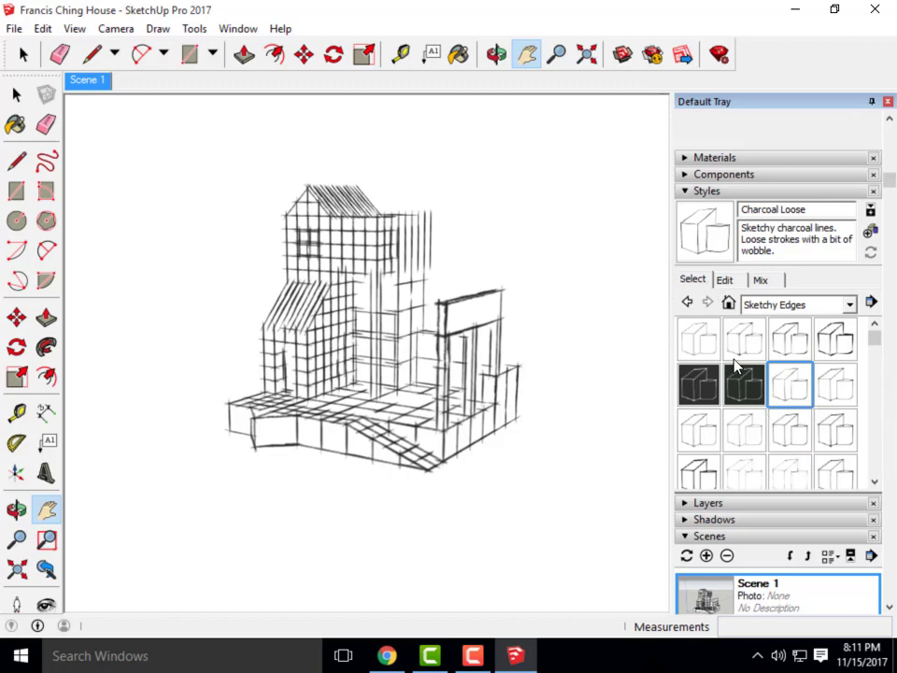
left_click(801, 342)
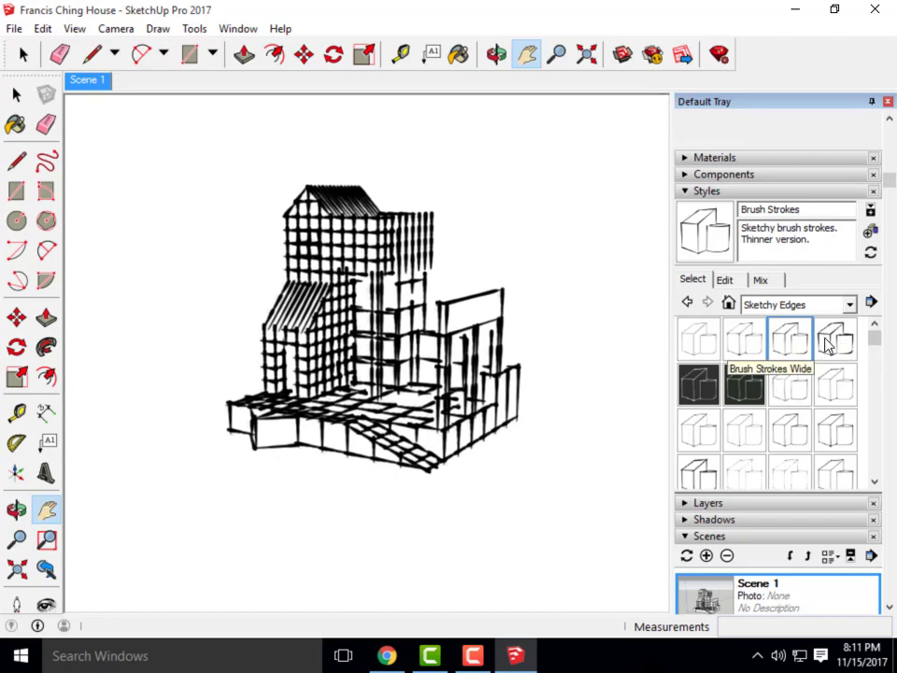
left_click(826, 344)
left_click(832, 382)
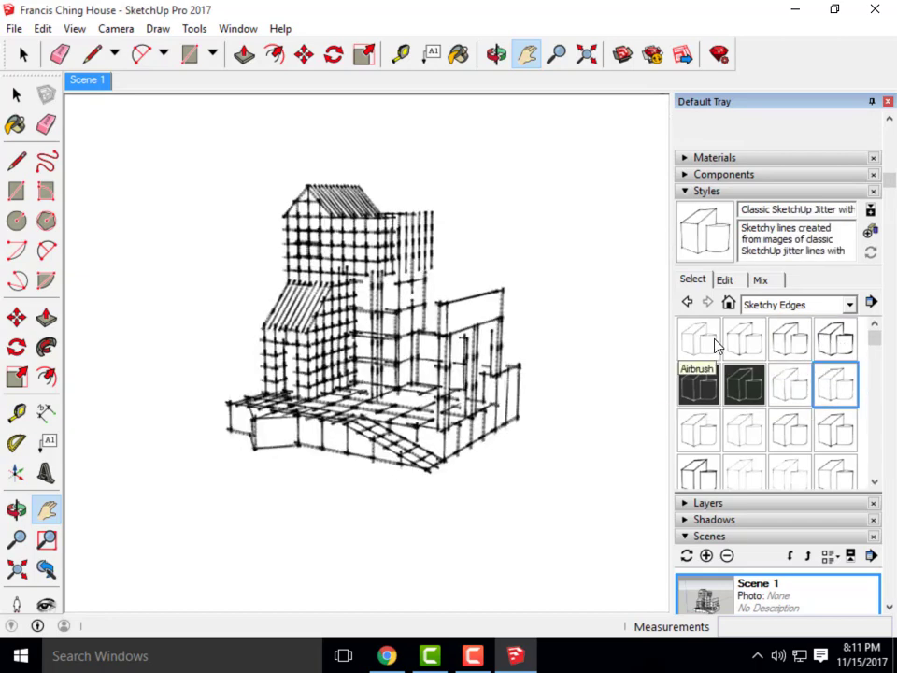
left_click(715, 345)
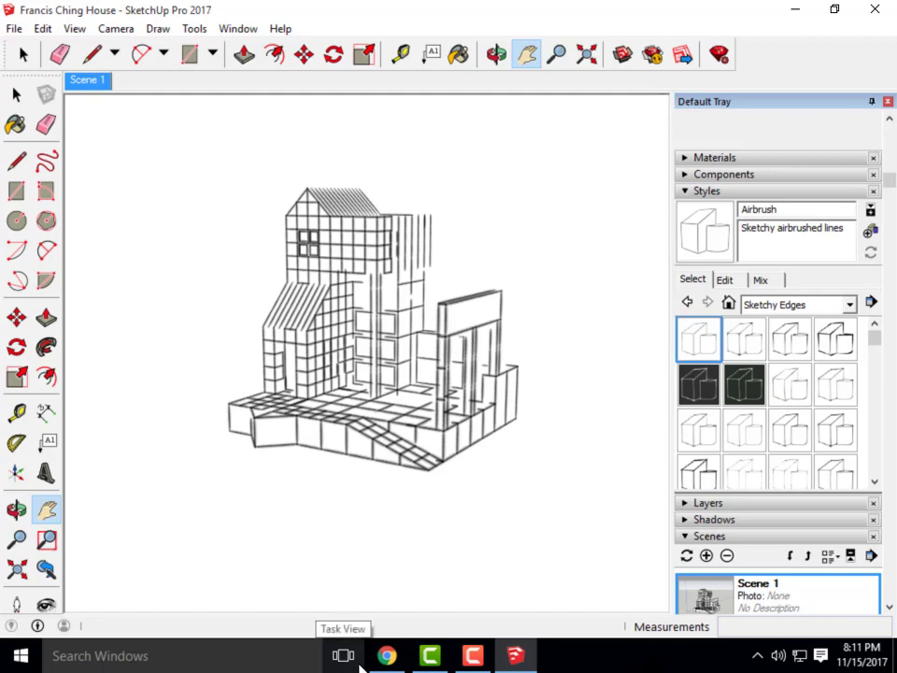
Read Parts II and III of the Exercise 26 assignment in Canvas, then minimize the browser
left_click(387, 655)
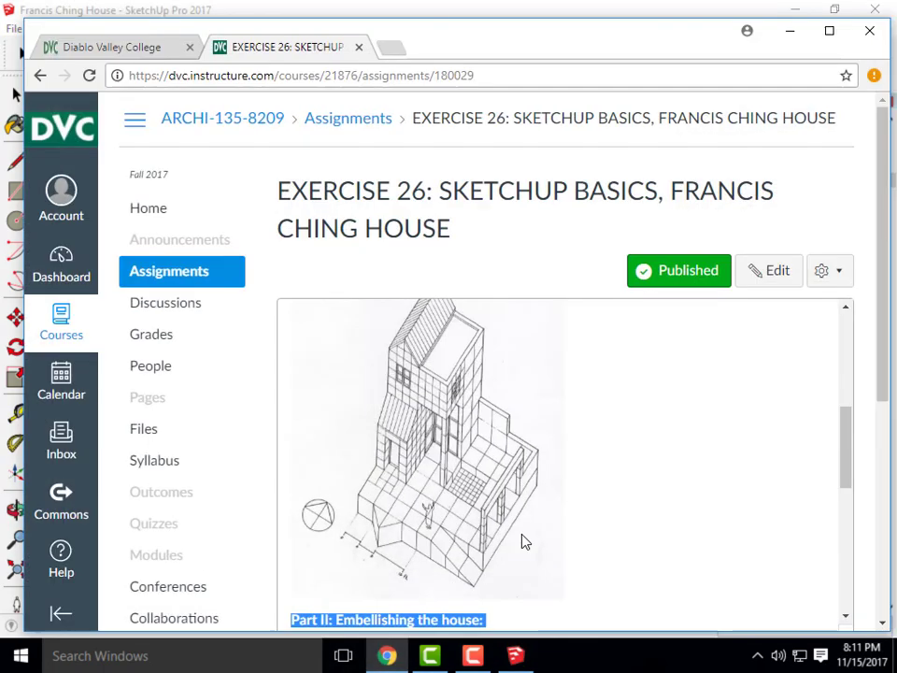
scroll(403, 374, "down", 4)
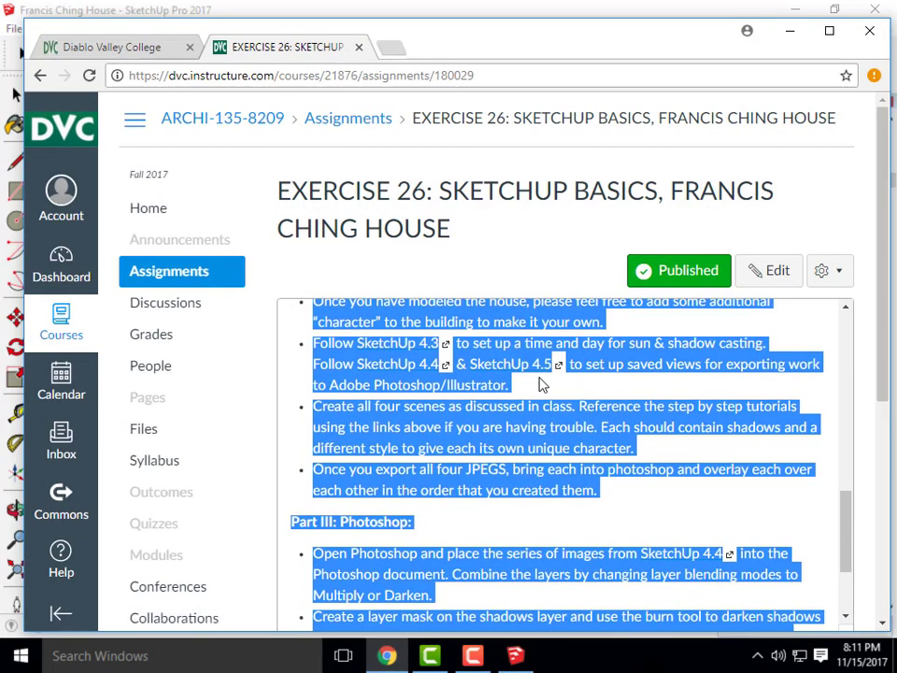
left_click(657, 498)
scroll(430, 421, "up", 2)
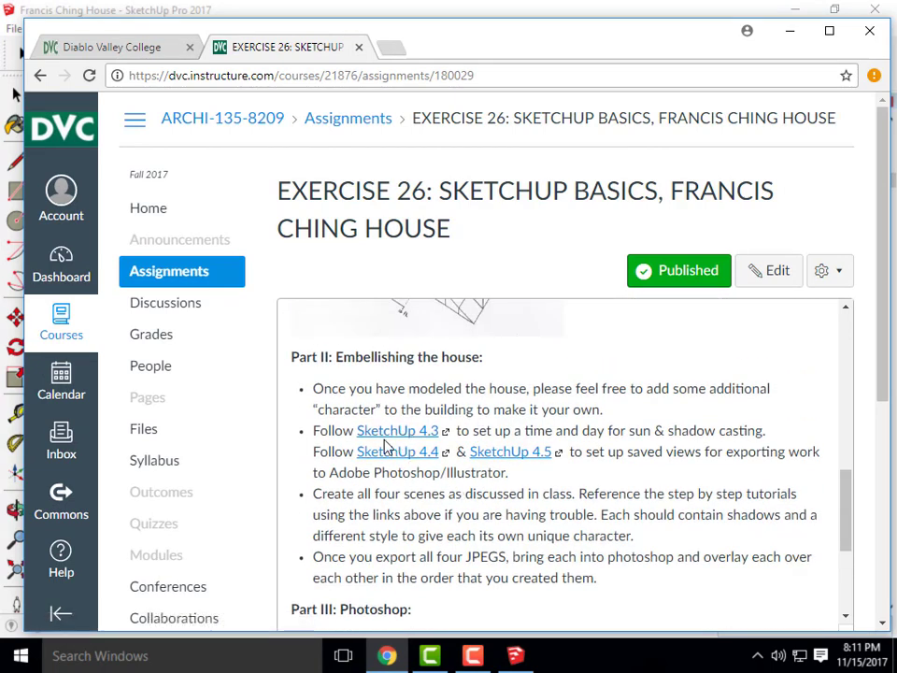
scroll(396, 465, "down", 1)
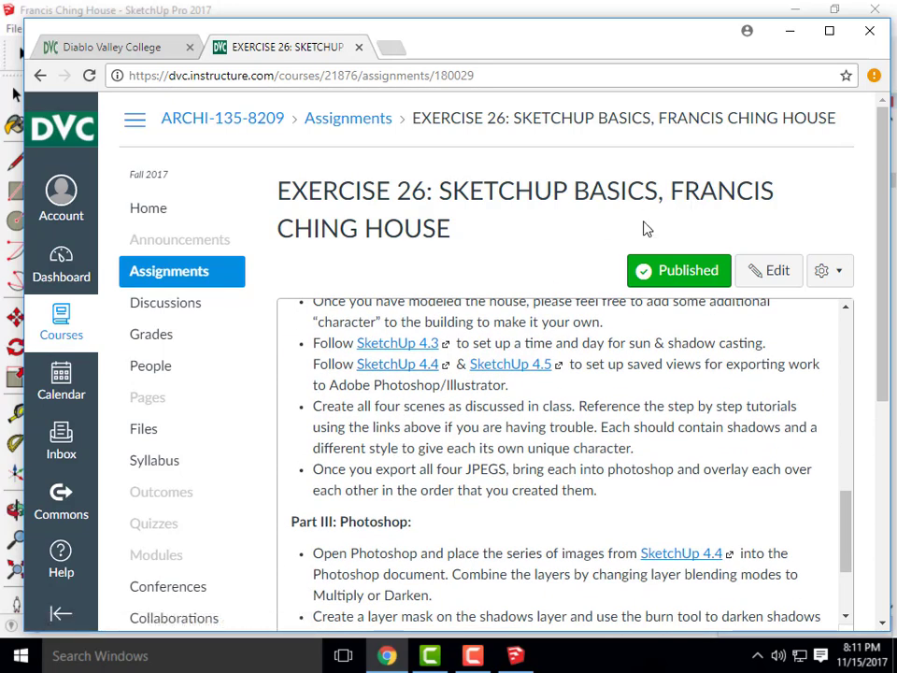
left_click(791, 37)
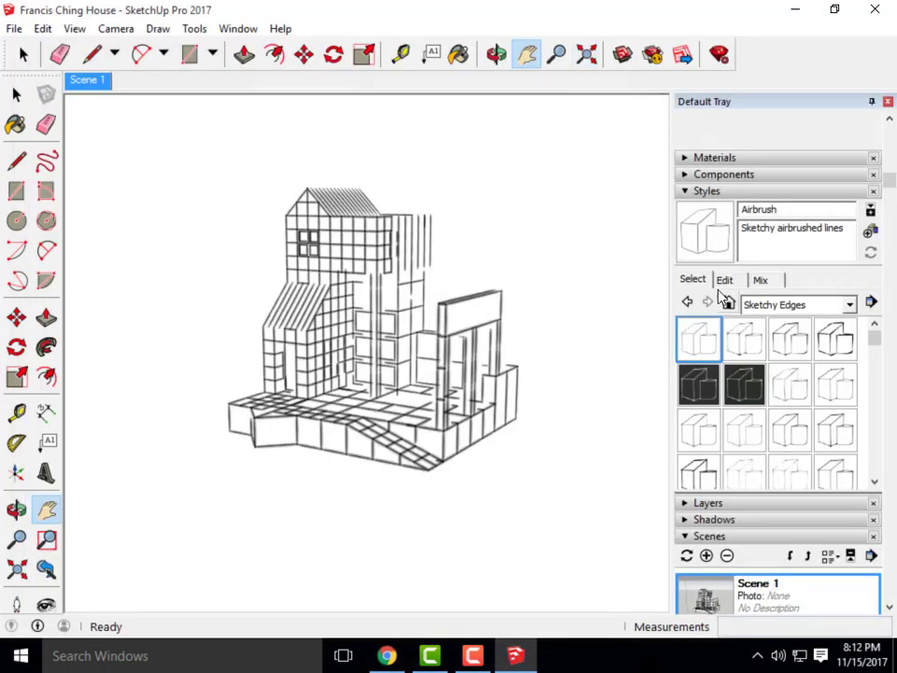
Apply the HiddenLine style from Default Styles, after briefly trying Default Style
left_click(688, 301)
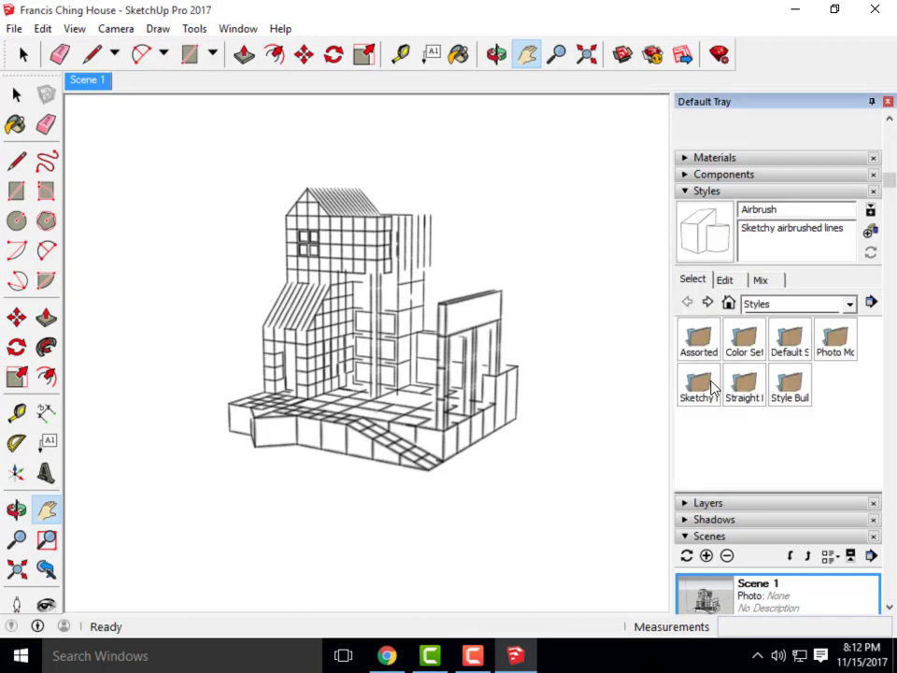
double_click(792, 341)
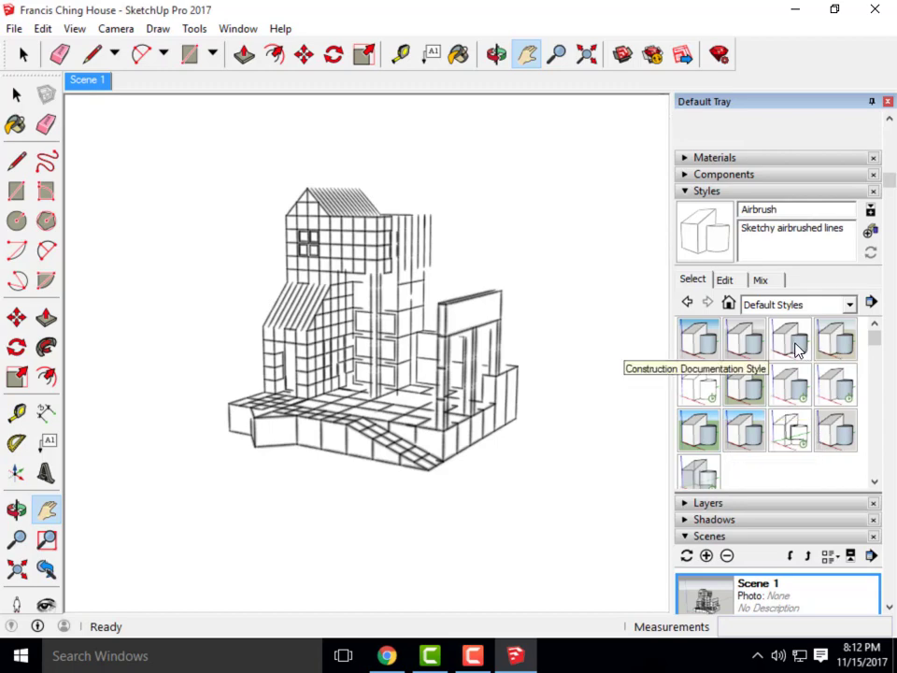
left_click(838, 345)
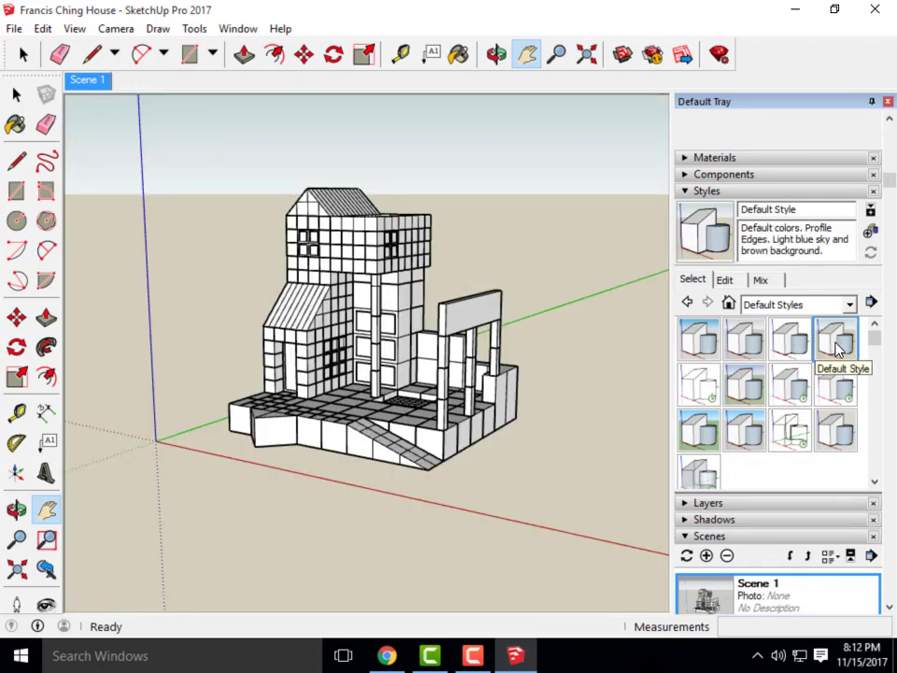
left_click(710, 393)
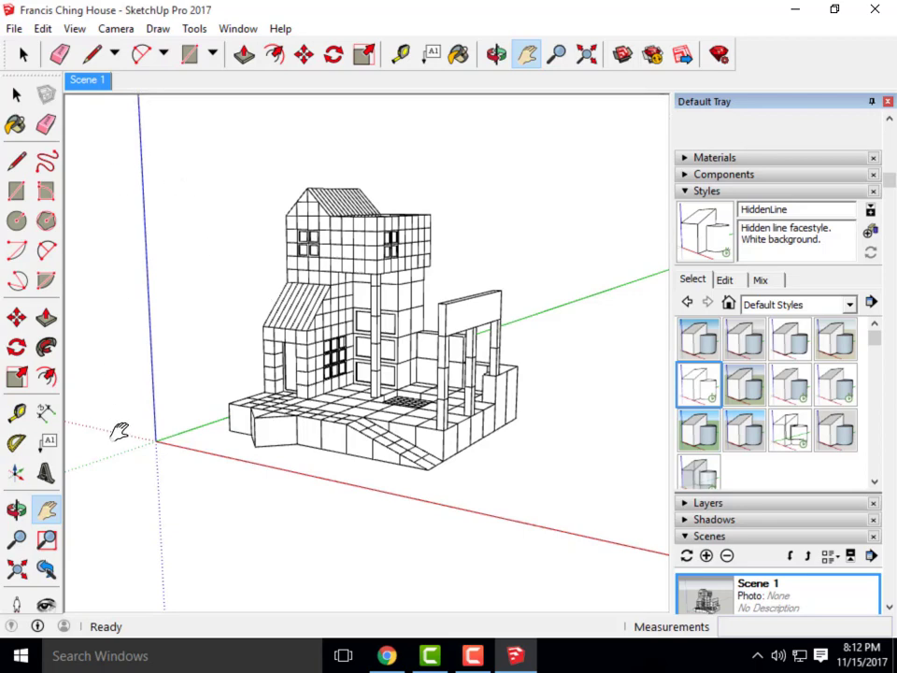
Turn off Guides, Axes and Section Cuts in the View menu
left_click(47, 30)
mouse_move(82, 35)
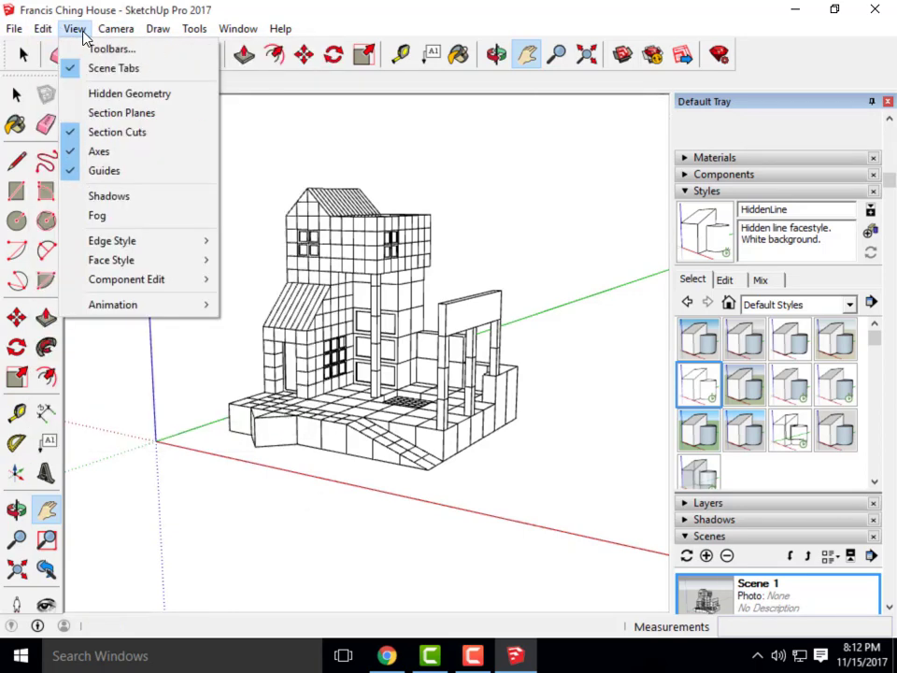
left_click(119, 175)
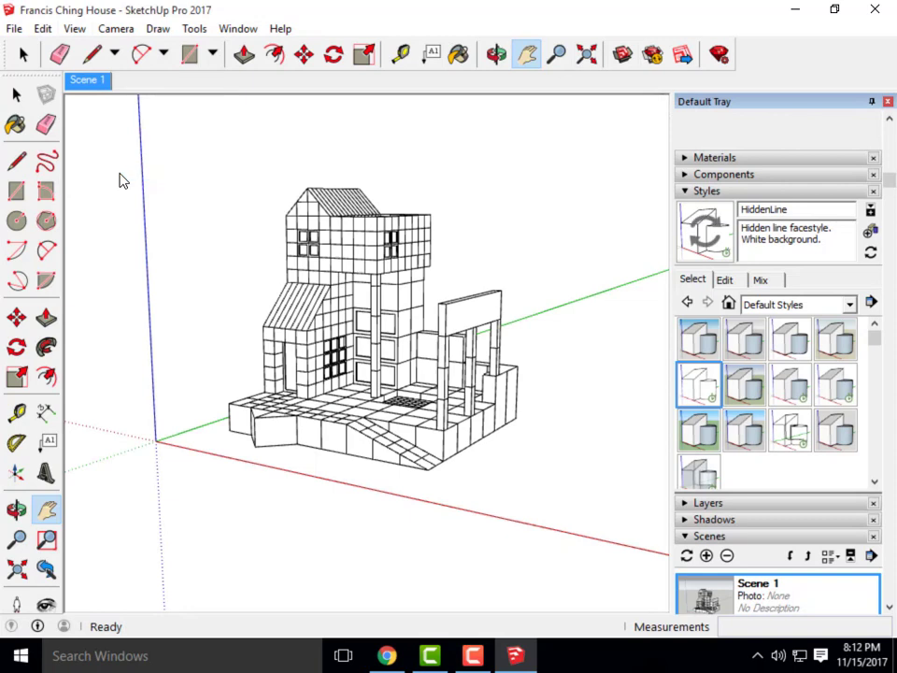
left_click(75, 29)
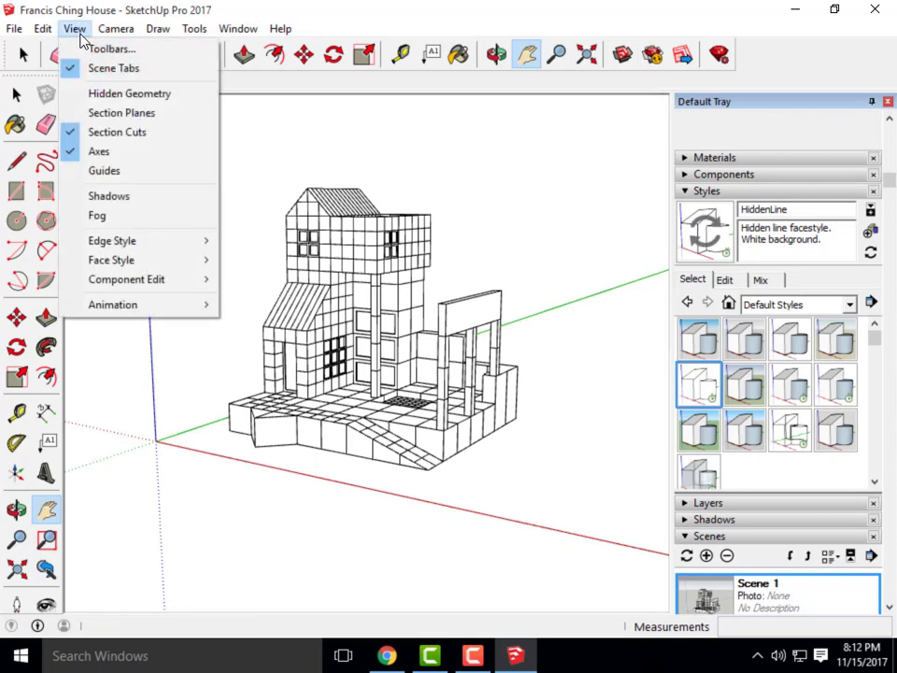
left_click(117, 155)
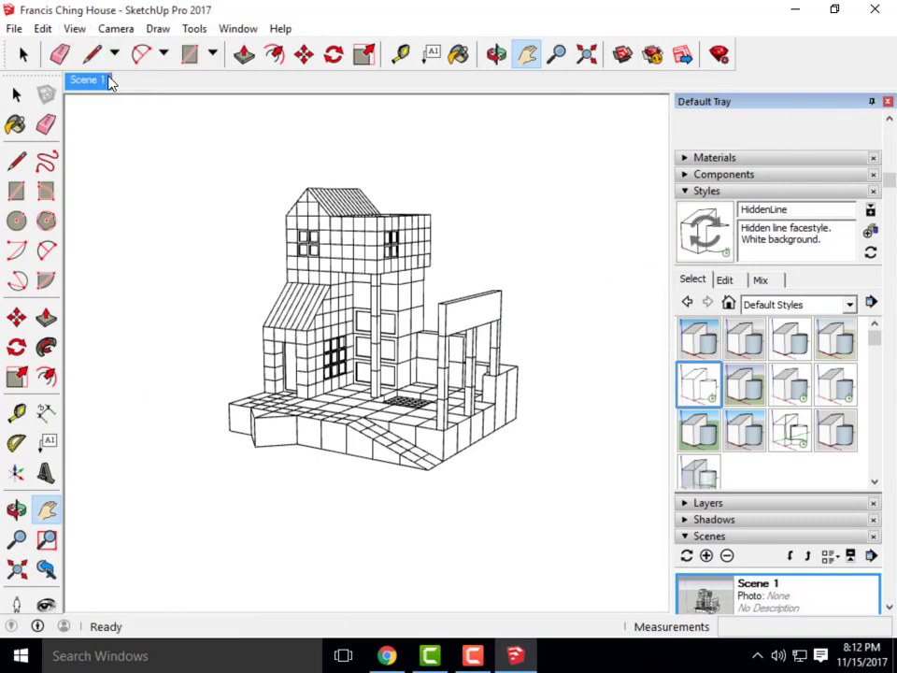
left_click(65, 30)
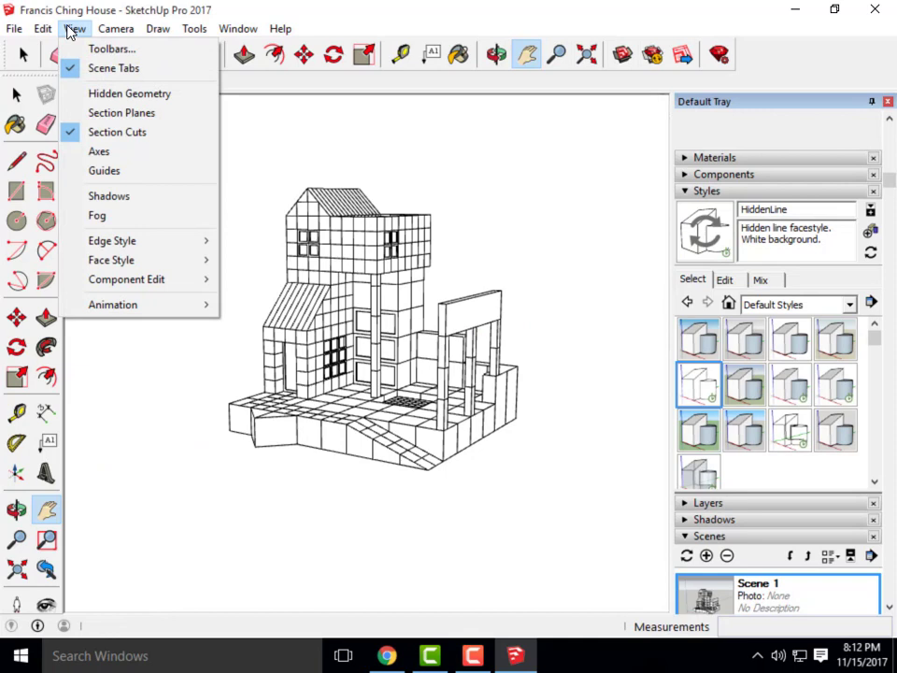
left_click(118, 132)
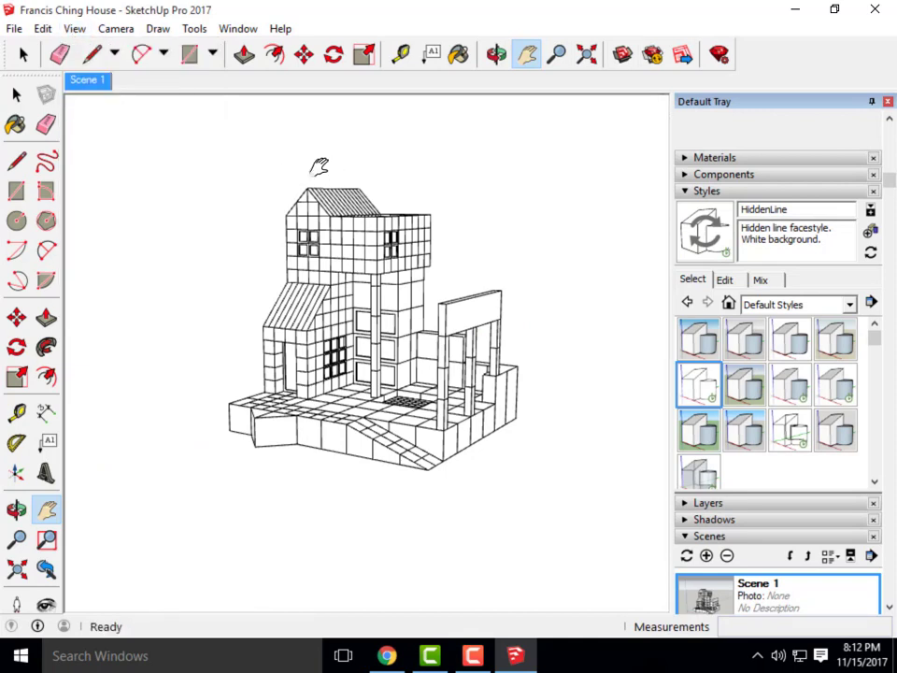
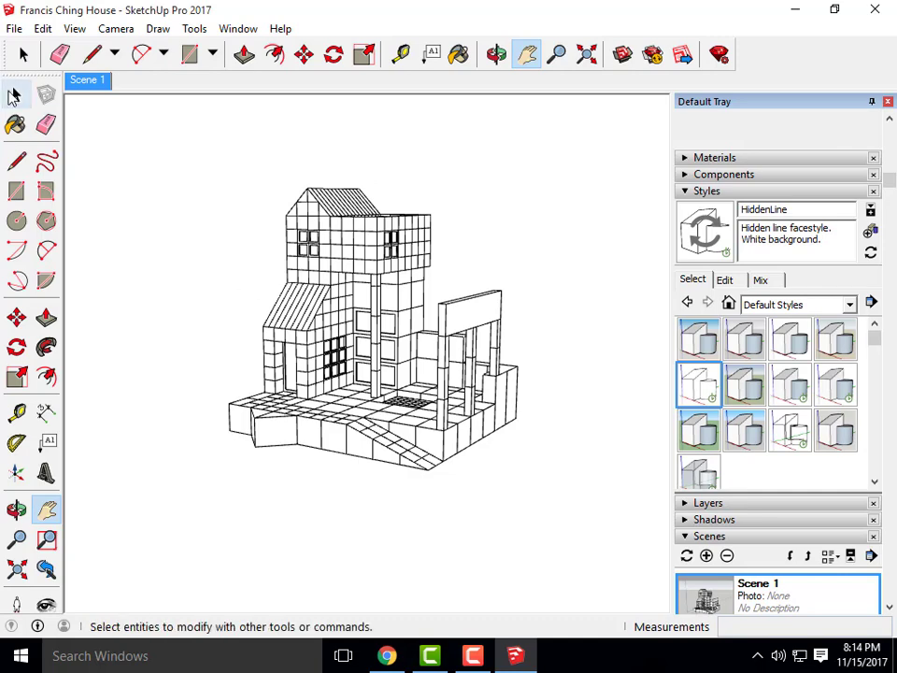
Start a 2D Graphic export of the current view as the JPEG 'Francis Ching House'
left_click(15, 28)
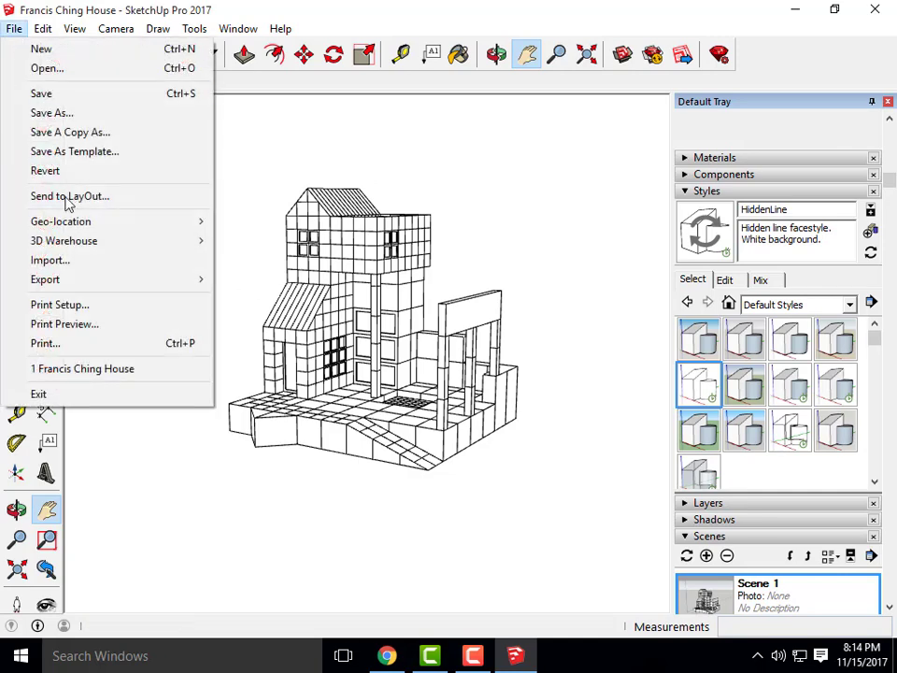
mouse_move(91, 288)
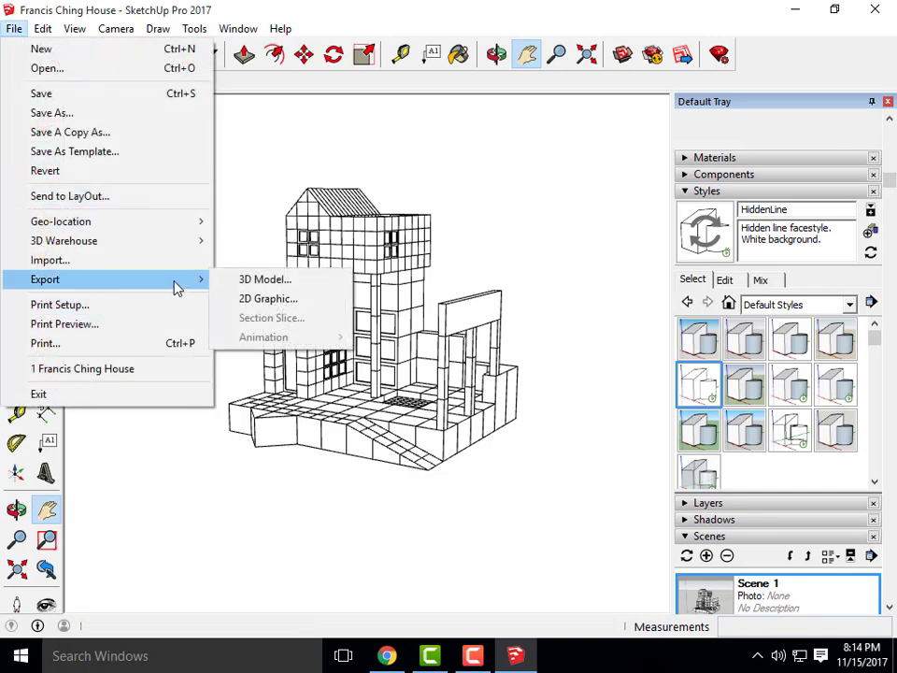
left_click(270, 299)
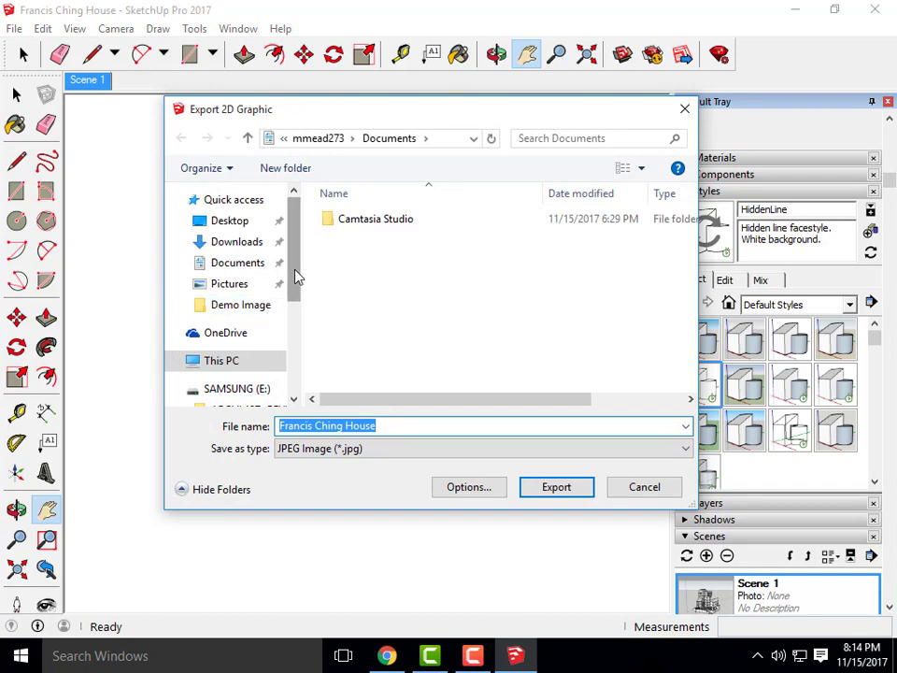
Target the SAMSUNG (E:) > ARCHI 135 > Week 14B- Content folder and bring up the JPG export options
left_click_drag(295, 276, 296, 344)
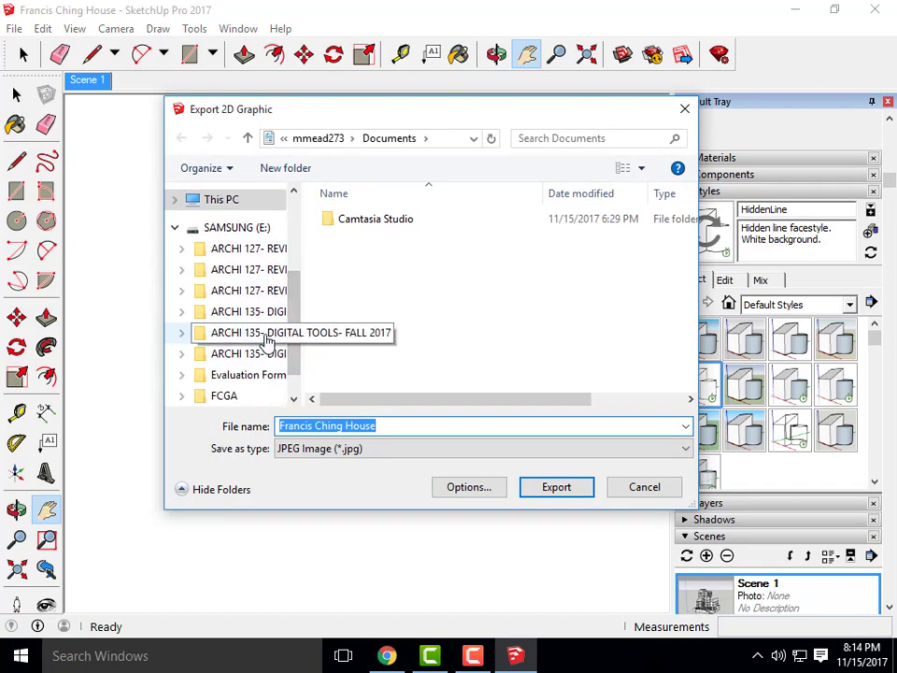
left_click(269, 342)
scroll(491, 334, "down", 2)
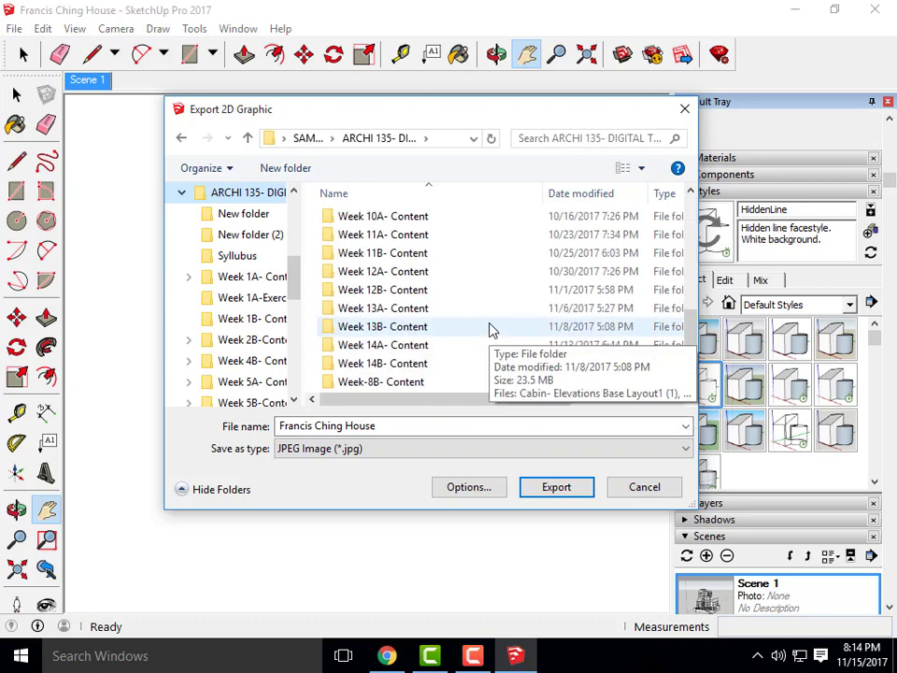
double_click(412, 365)
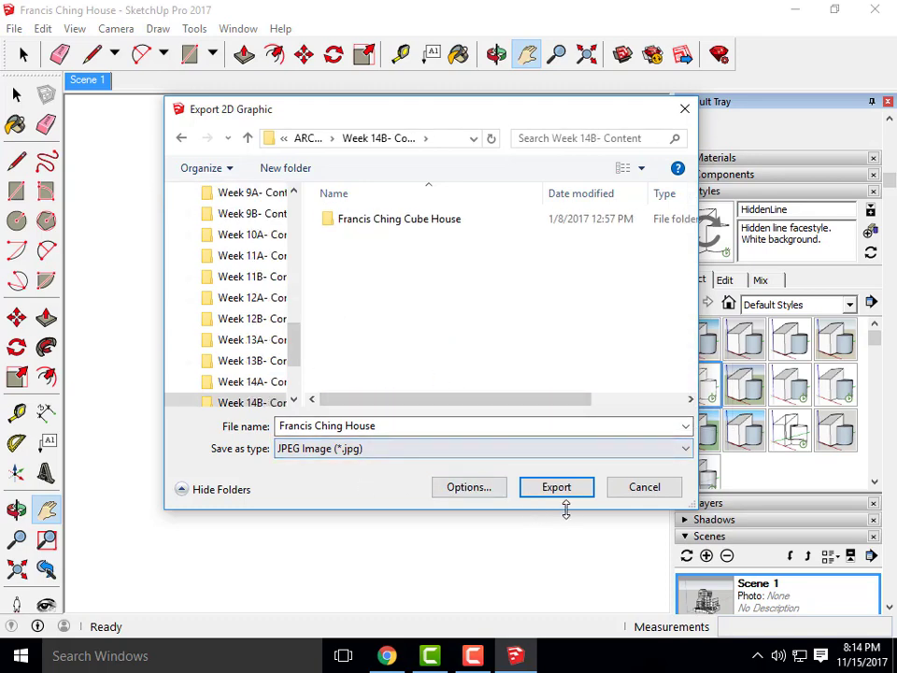
left_click(469, 490)
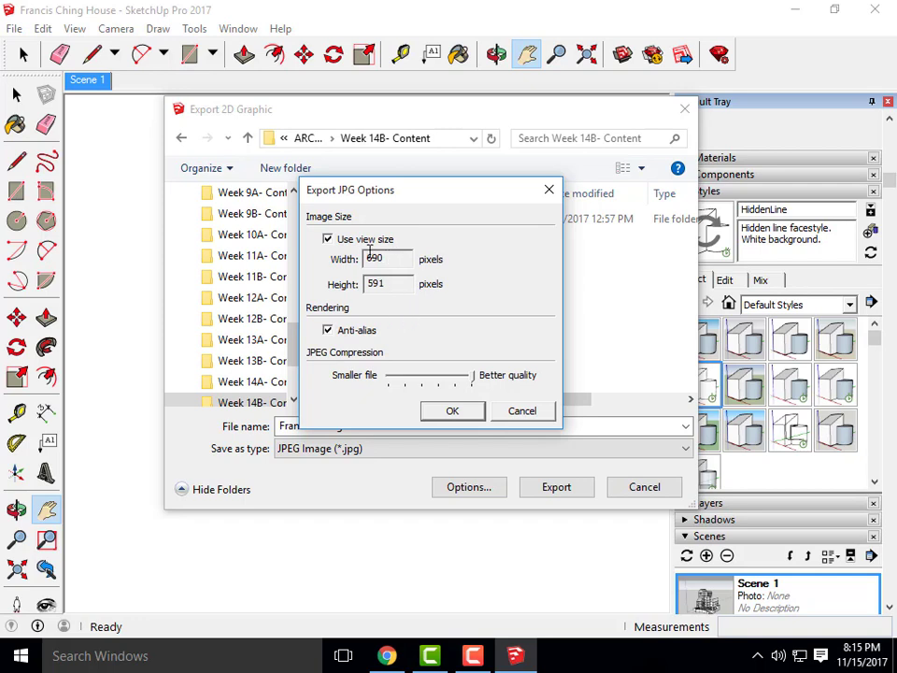
Untie the image from view size and set the JPG width to 3000 pixels (3000 × 2569)
left_click(328, 239)
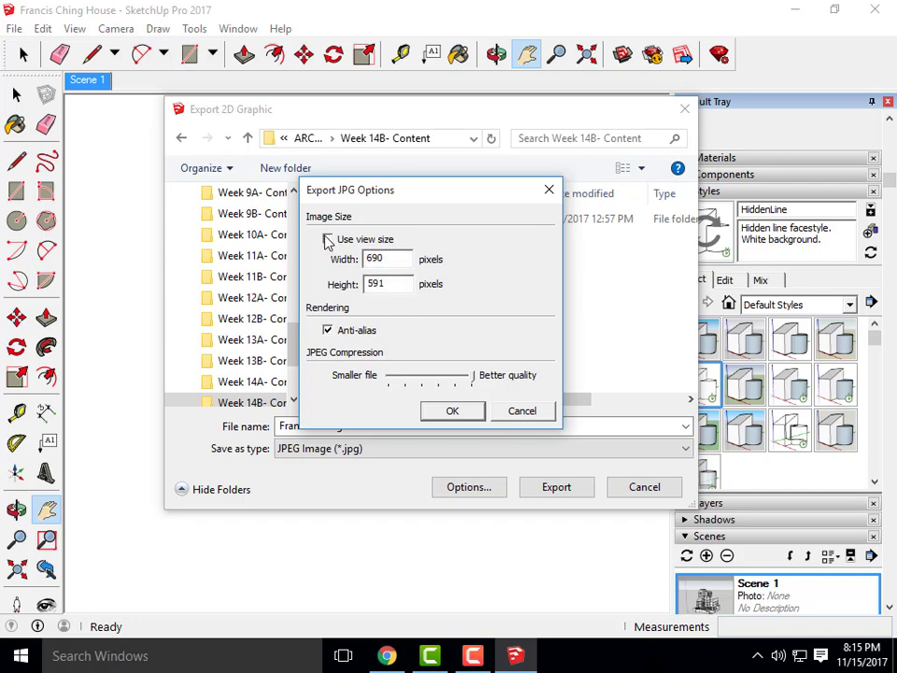
left_click_drag(400, 258, 363, 260)
type("3000")
left_click(453, 412)
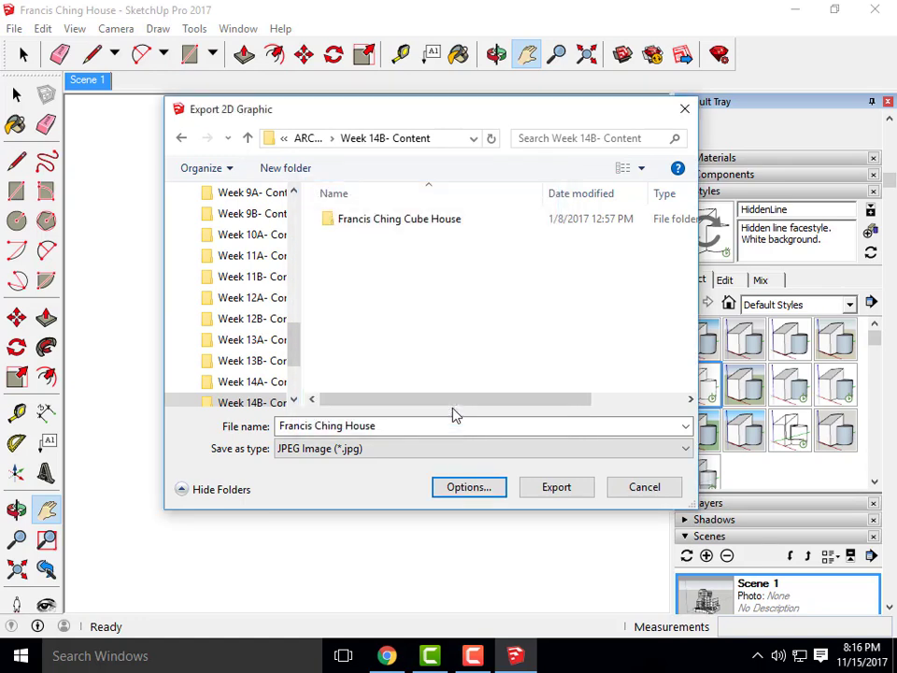
Export the hidden-line view as the JPEG 'Francis Ching House- Hidden Line'
left_click(474, 657)
left_click(858, 528)
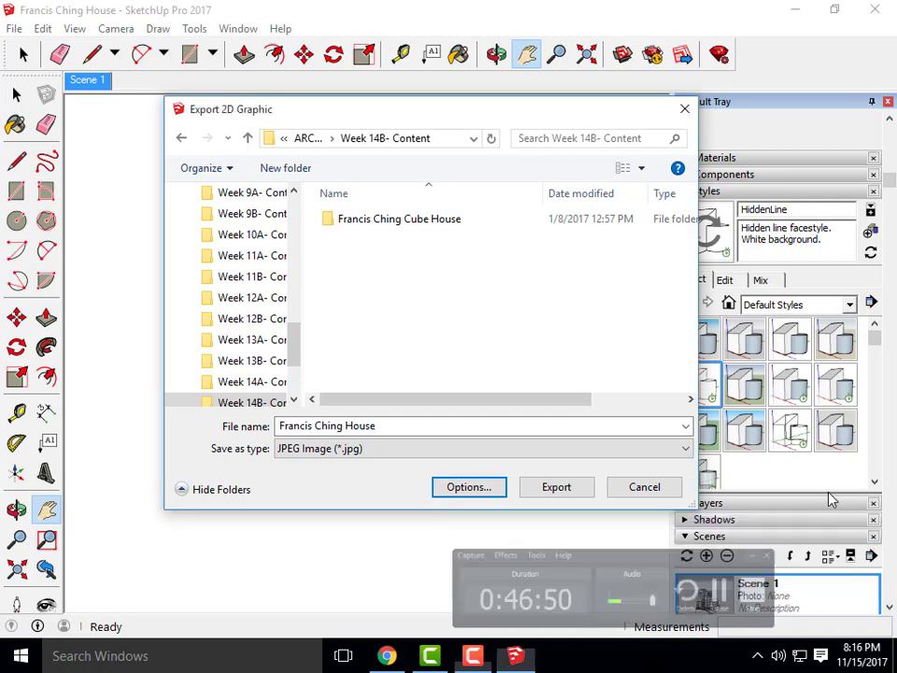
left_click(389, 429)
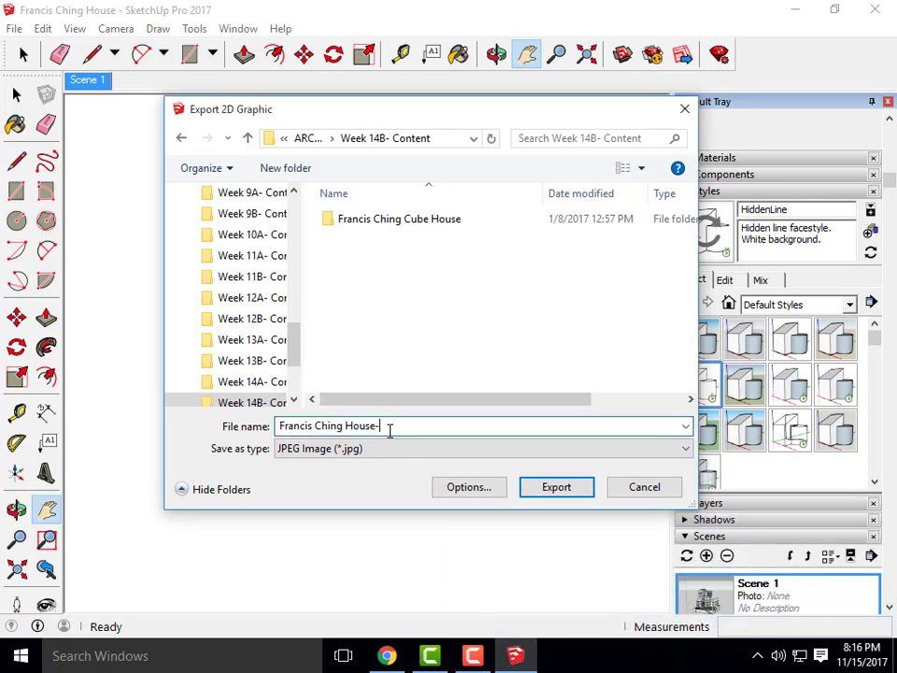
type("- Hidden Line")
left_click(559, 493)
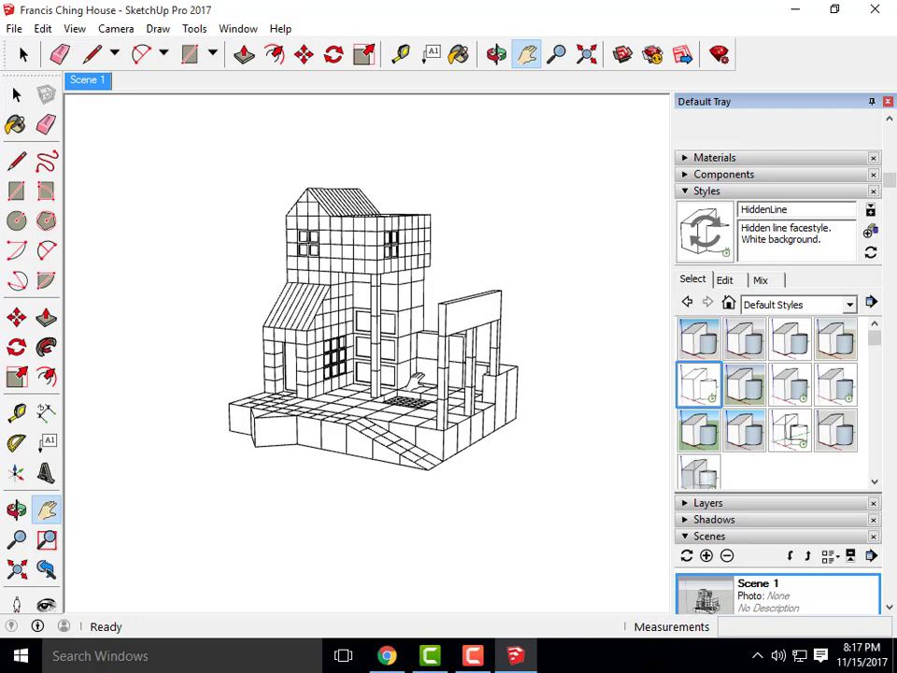
Turn on X-ray in the HiddenLine style's Face settings
left_click(728, 283)
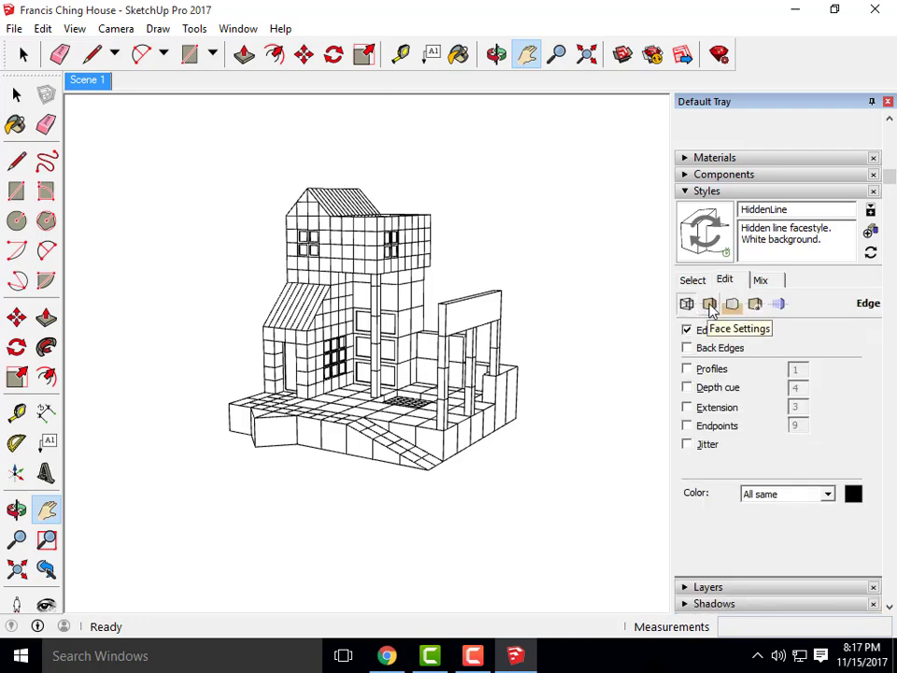
left_click(710, 306)
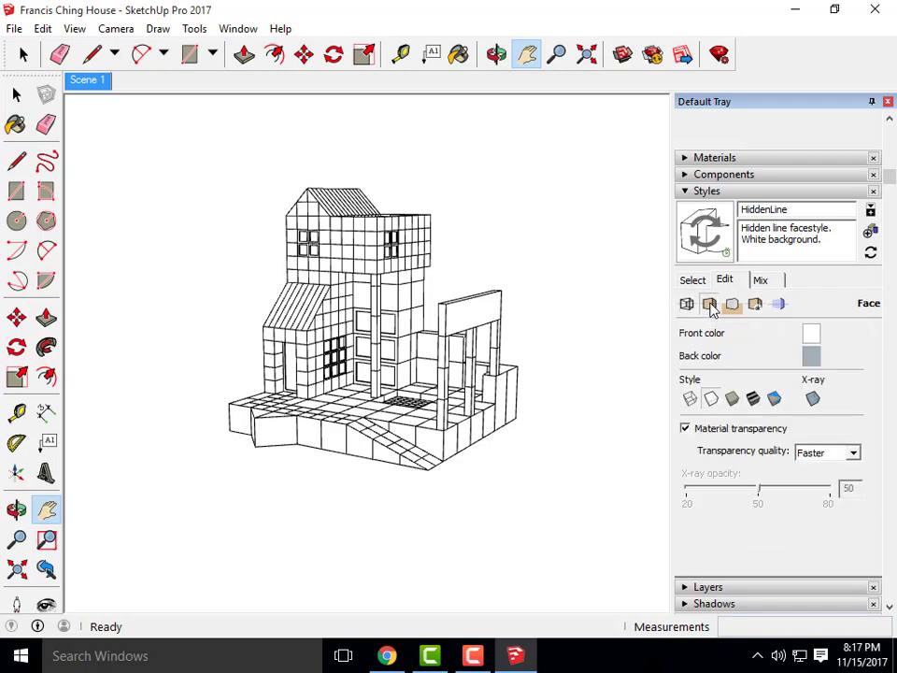
left_click(813, 400)
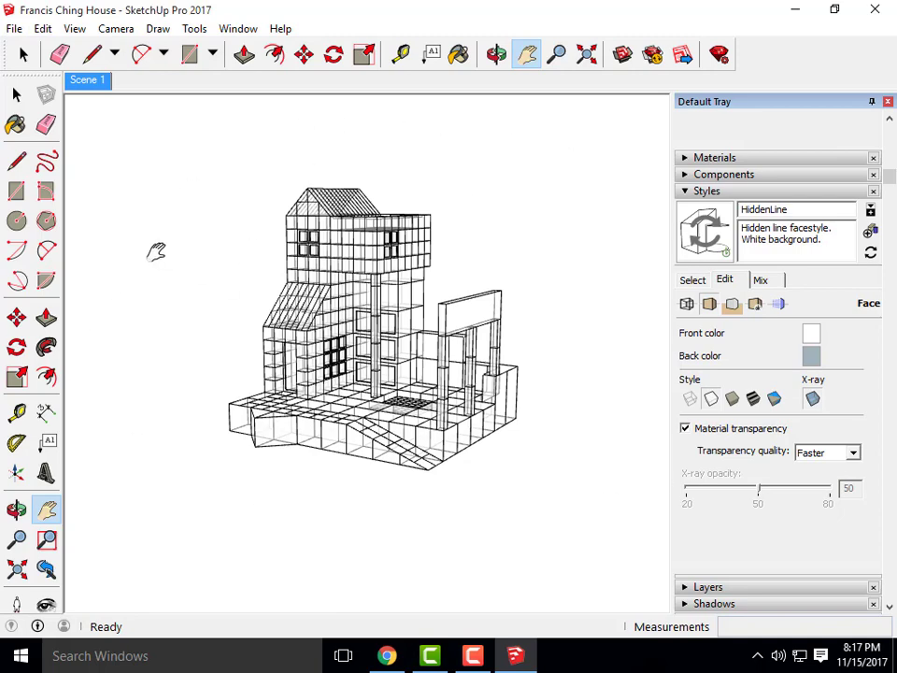
Export the X-ray view at 3000 × 2569 as the JPEG 'Francis Ching House- xray'
left_click(14, 30)
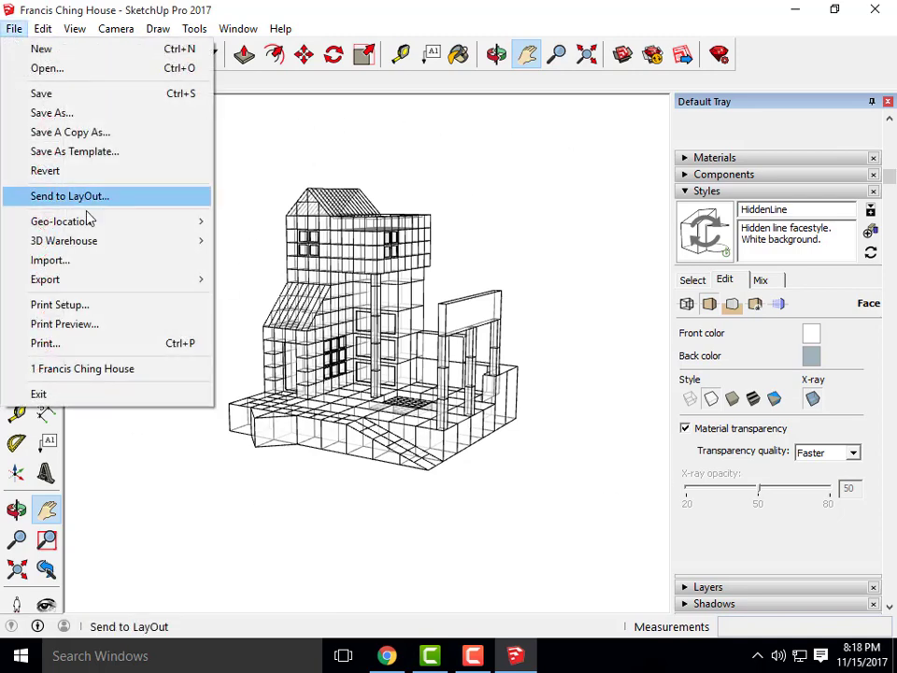
mouse_move(94, 280)
left_click(260, 301)
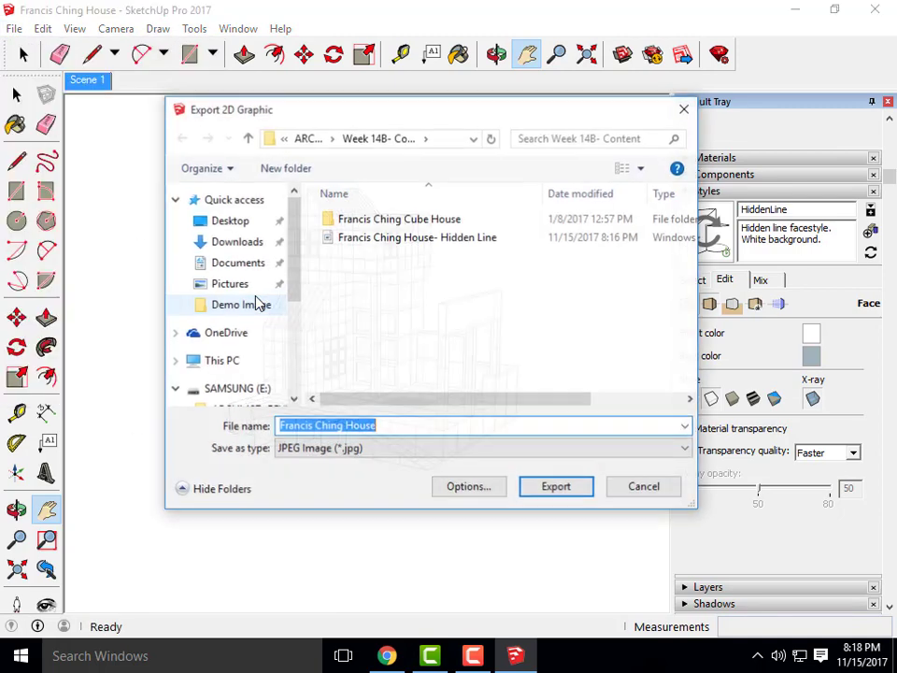
left_click(486, 493)
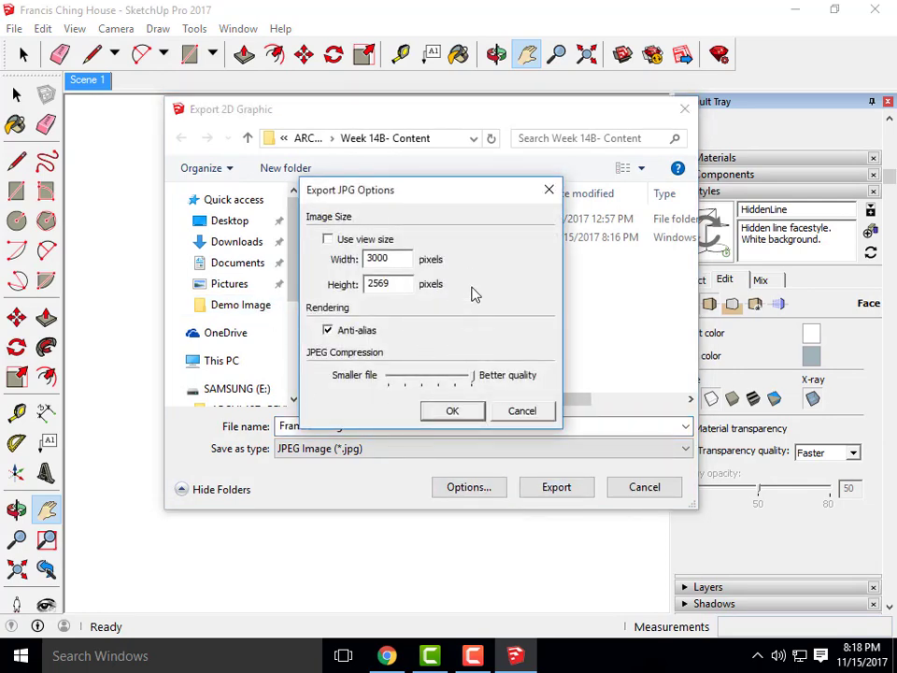
left_click(452, 411)
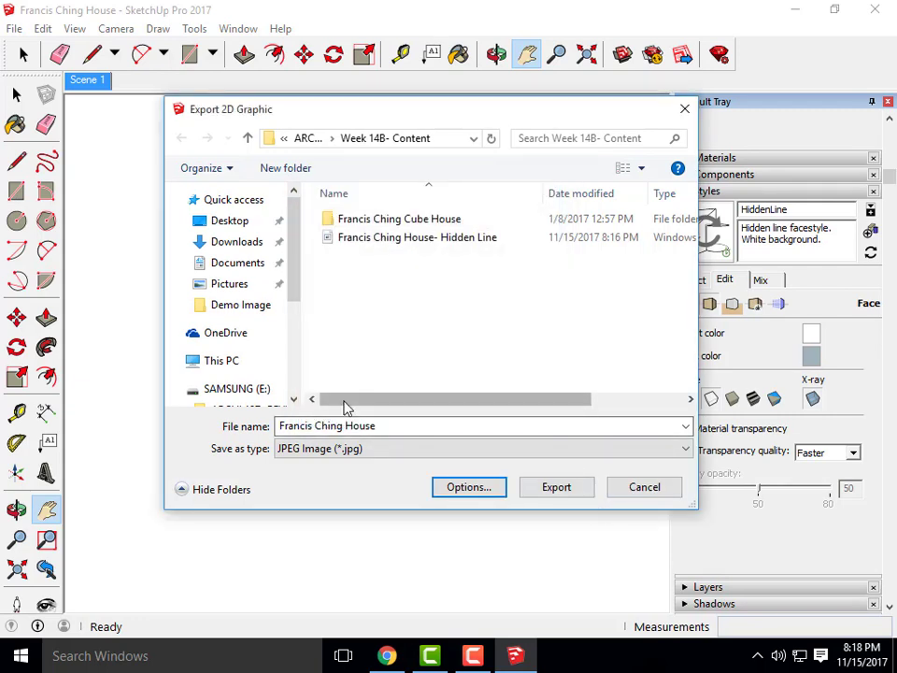
left_click(396, 426)
left_click(396, 426)
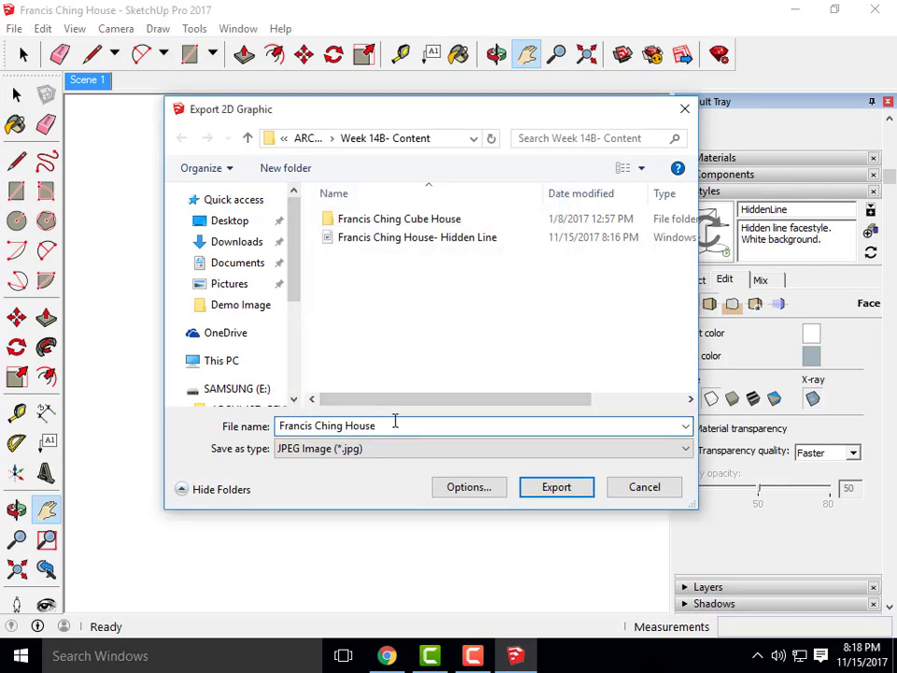
type("- xray")
left_click(559, 488)
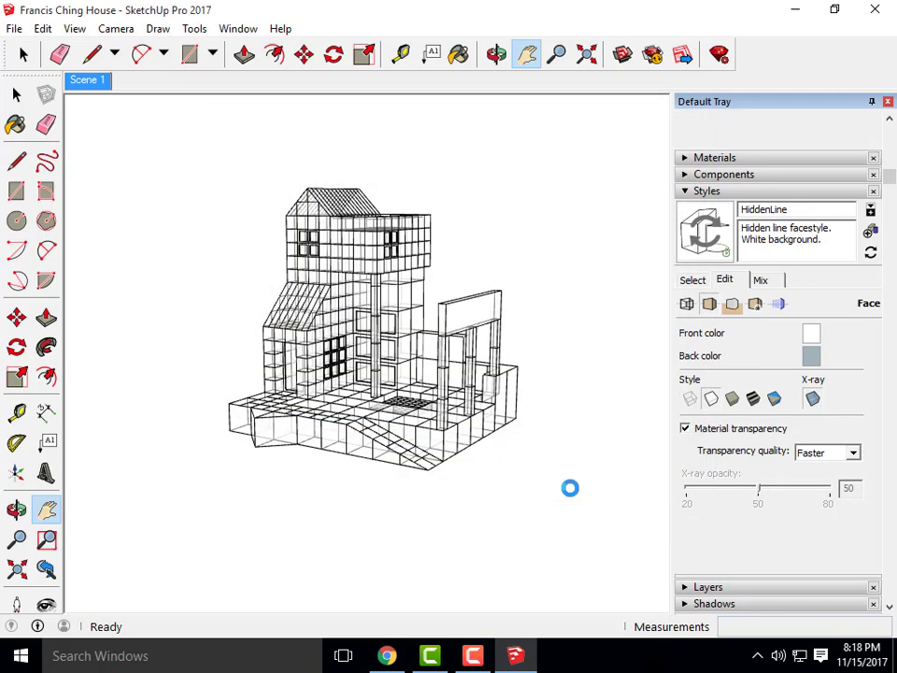
Turn X-ray off in the style's Face settings
left_click(813, 399)
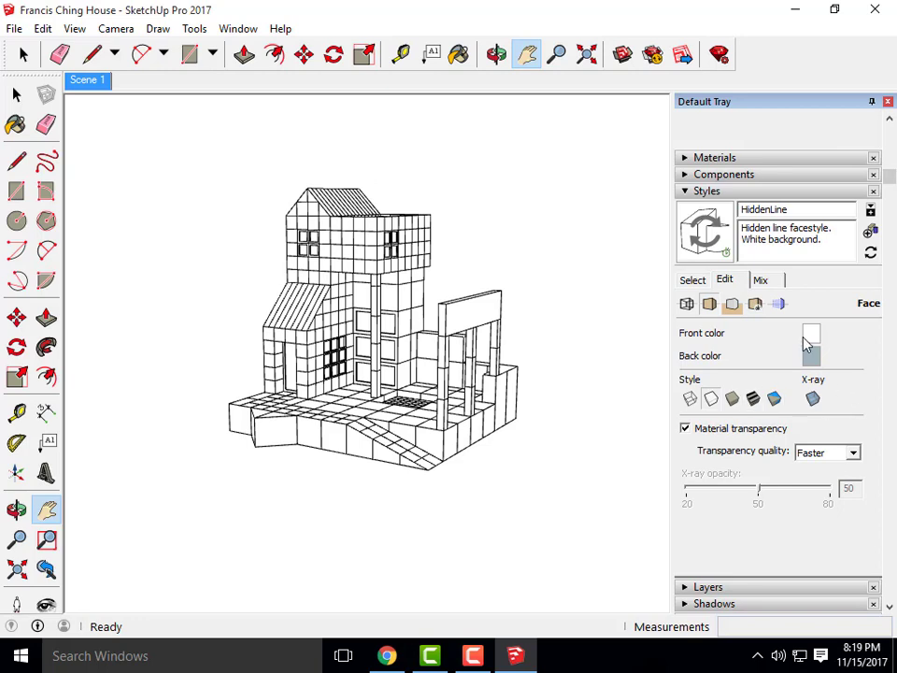
Turn on shadows at 01:31 PM on 09/28, then collapse the Shadows panel
left_click(687, 194)
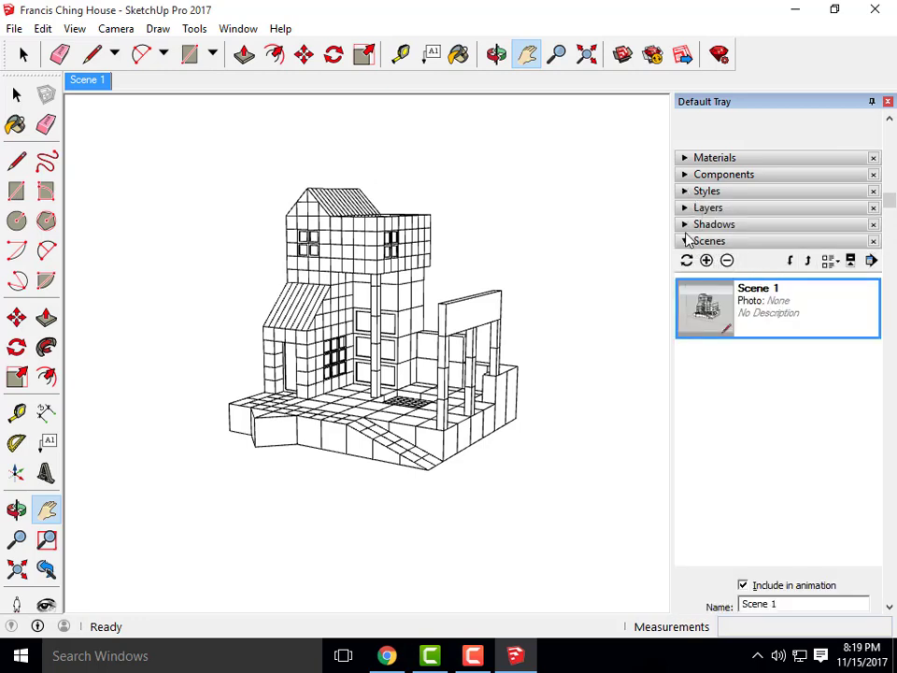
left_click(685, 227)
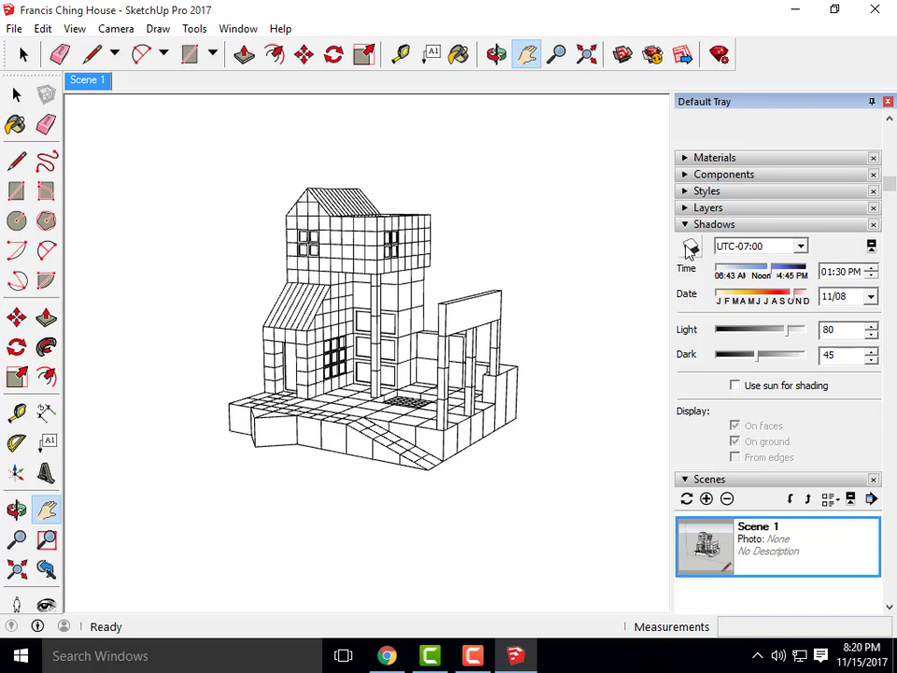
left_click(691, 248)
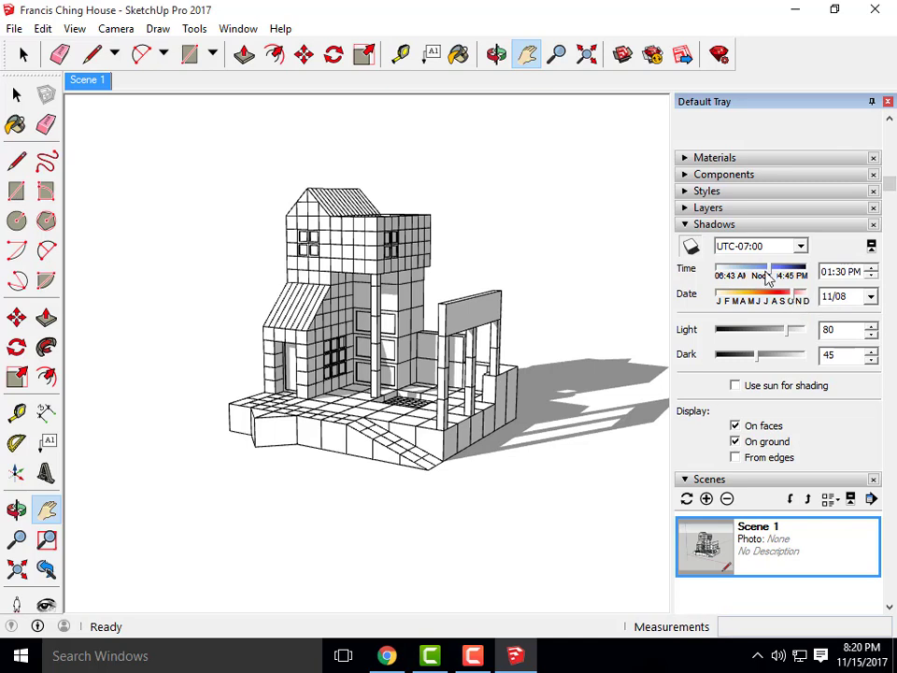
mouse_move(775, 274)
left_mouse_down()
mouse_move(762, 274)
mouse_move(778, 301)
mouse_move(809, 297)
mouse_move(743, 276)
mouse_move(787, 279)
mouse_move(776, 280)
left_mouse_up()
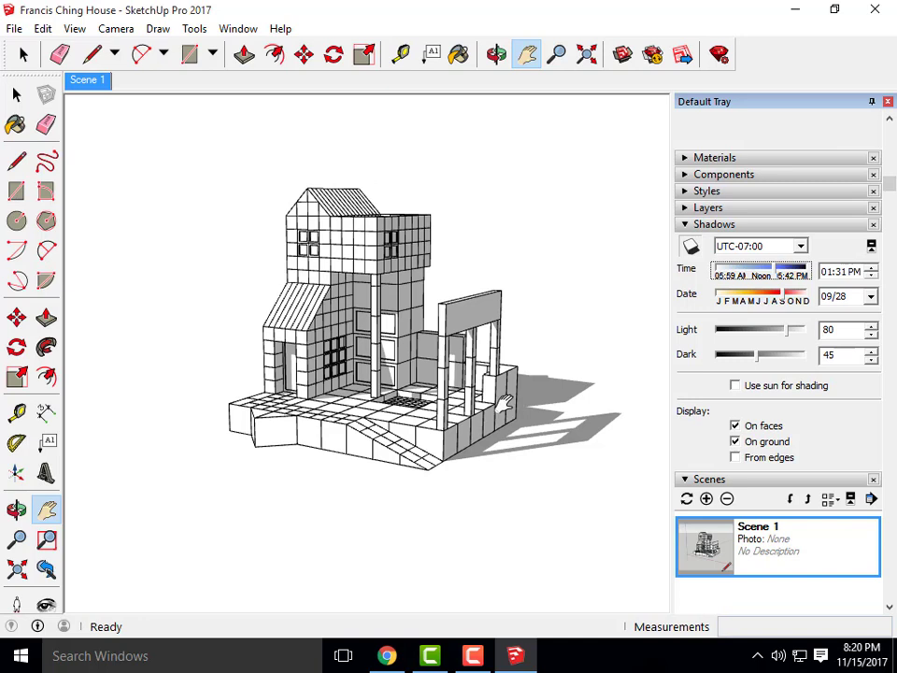
left_click(687, 226)
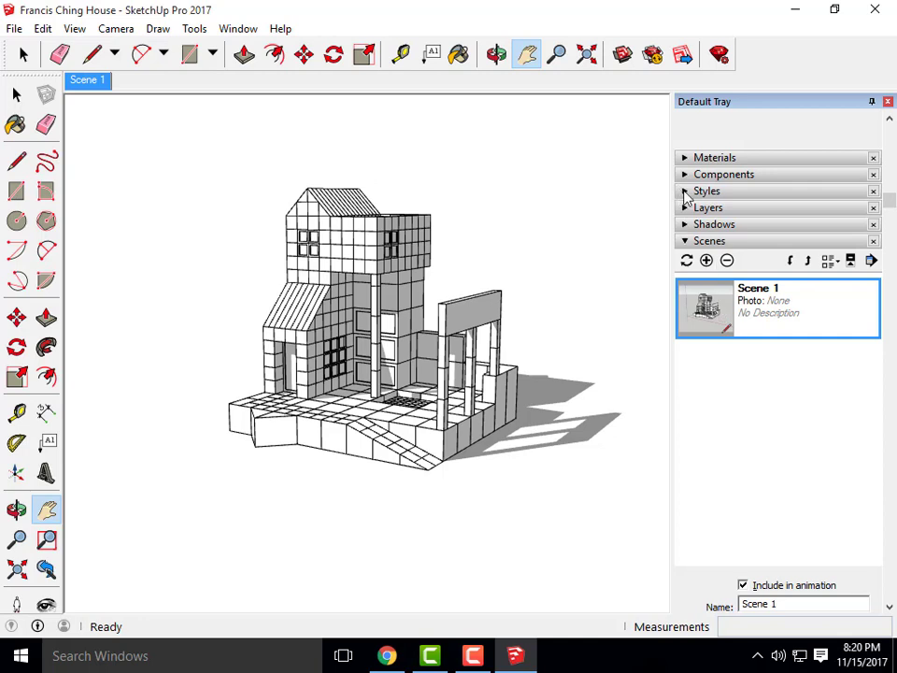
Uncheck Edges in the HiddenLine style's Edge settings to hide all edge lines
left_click(685, 192)
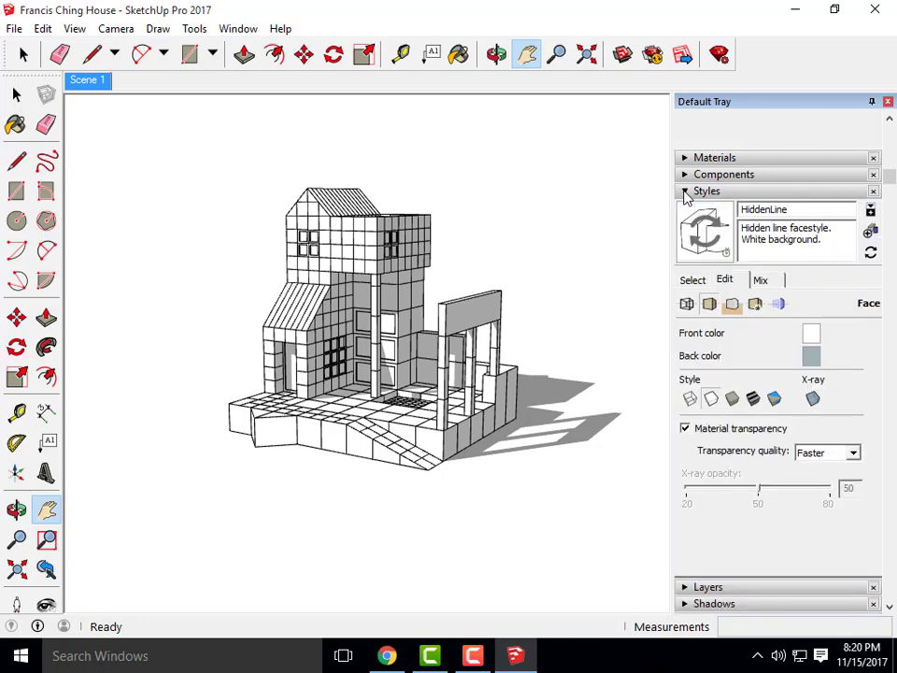
left_click(687, 305)
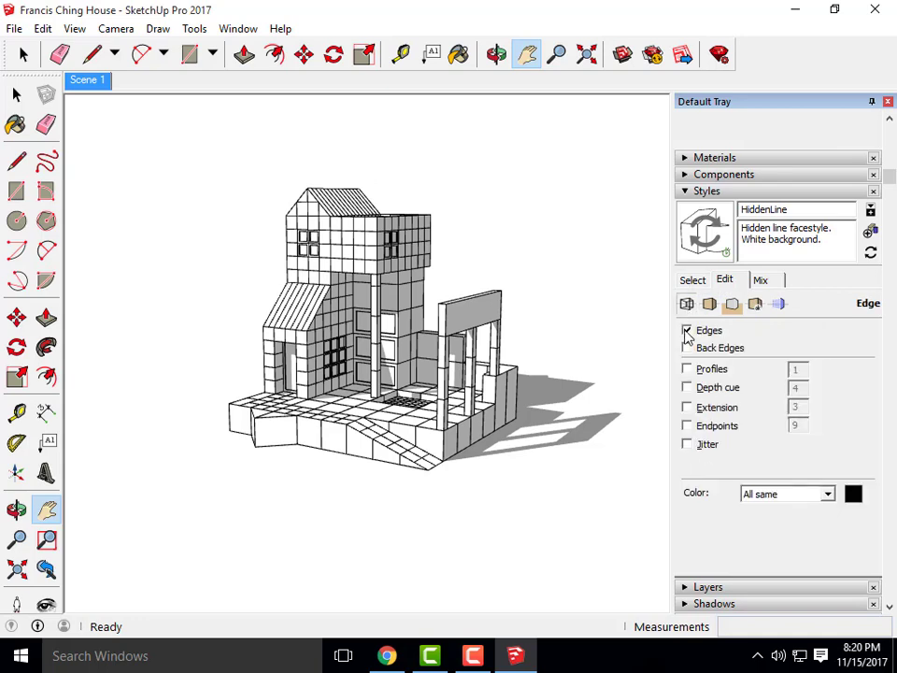
left_click(687, 331)
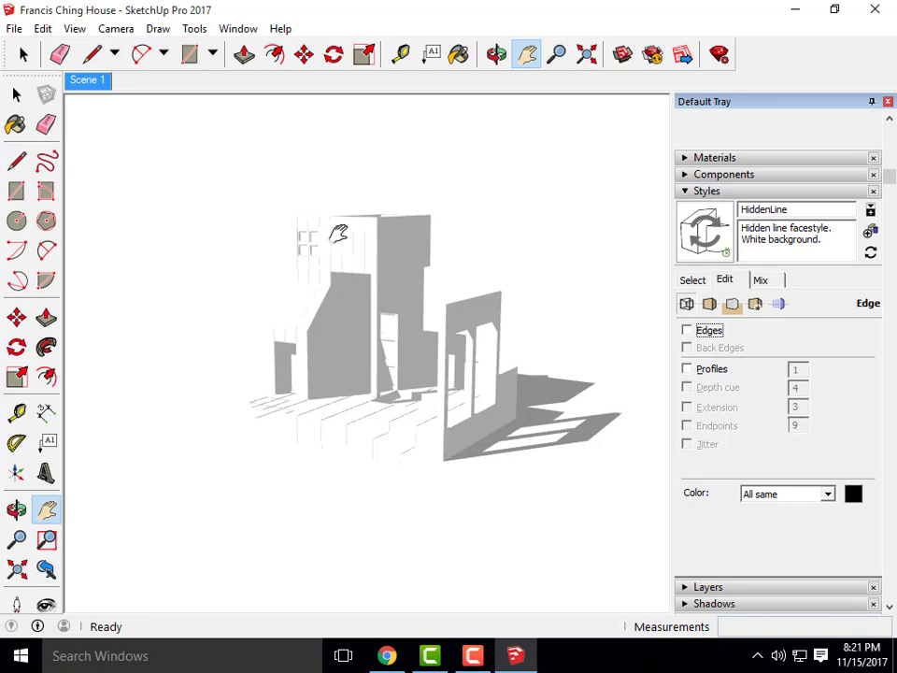
left_click(14, 28)
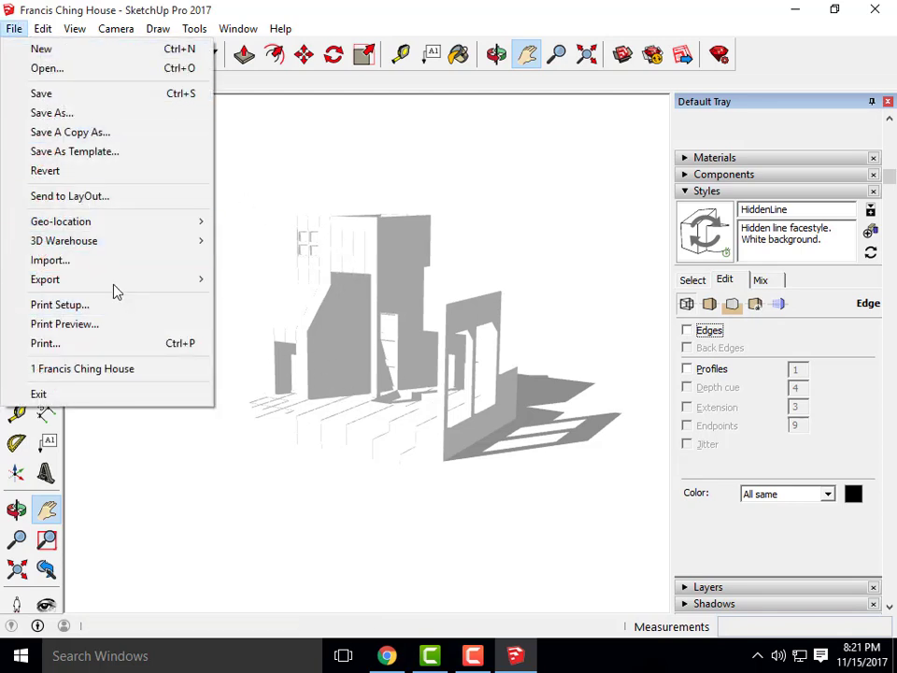
Export the edgeless shadow view as the JPEG 'Francis Ching House- Shadows'
mouse_move(195, 286)
left_click(254, 296)
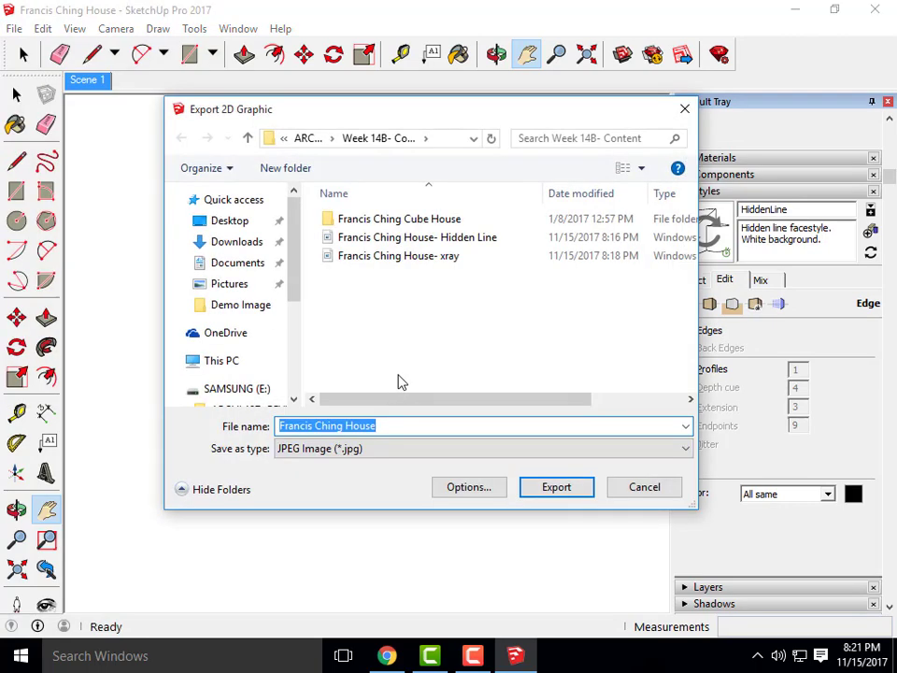
left_click(397, 425)
type("- ")
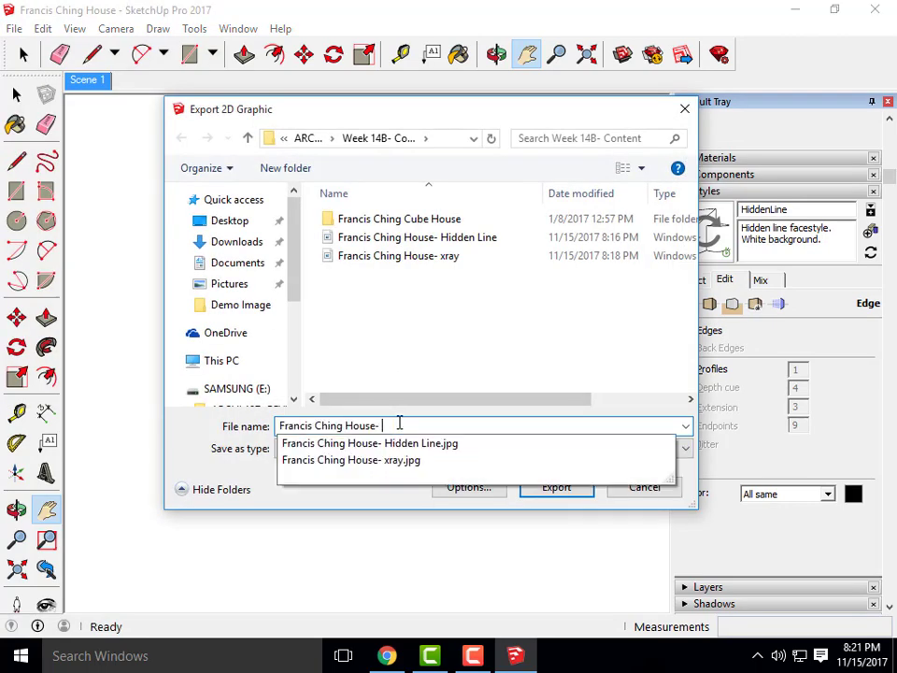
type("Sha")
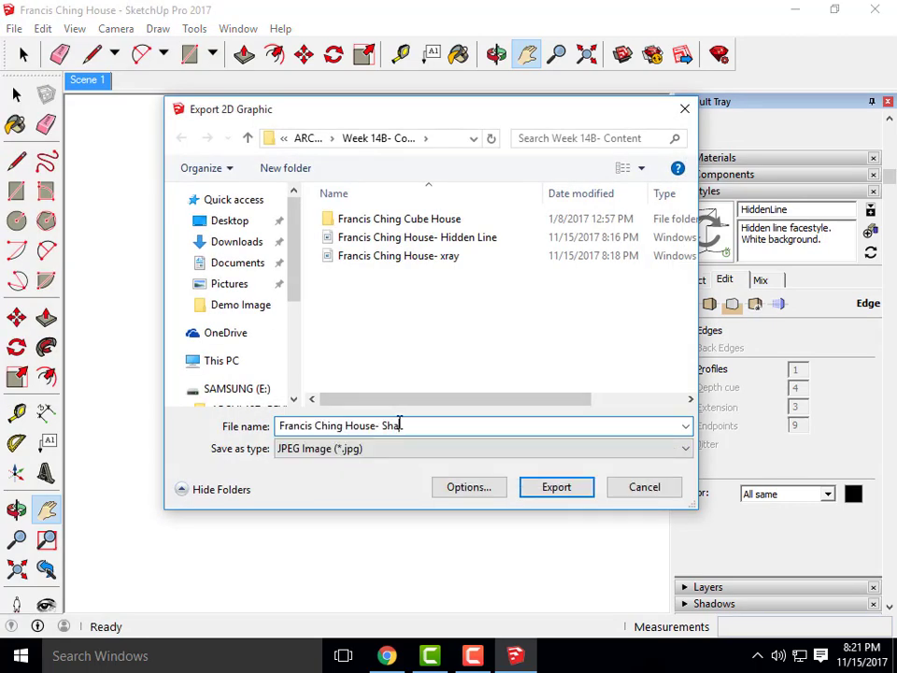
type("dows")
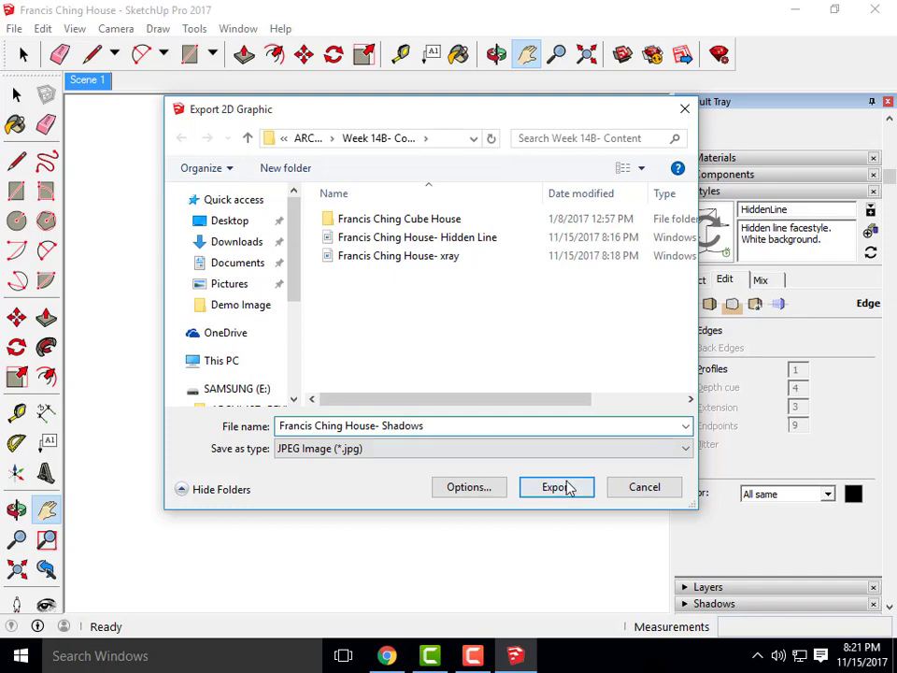
left_click(566, 487)
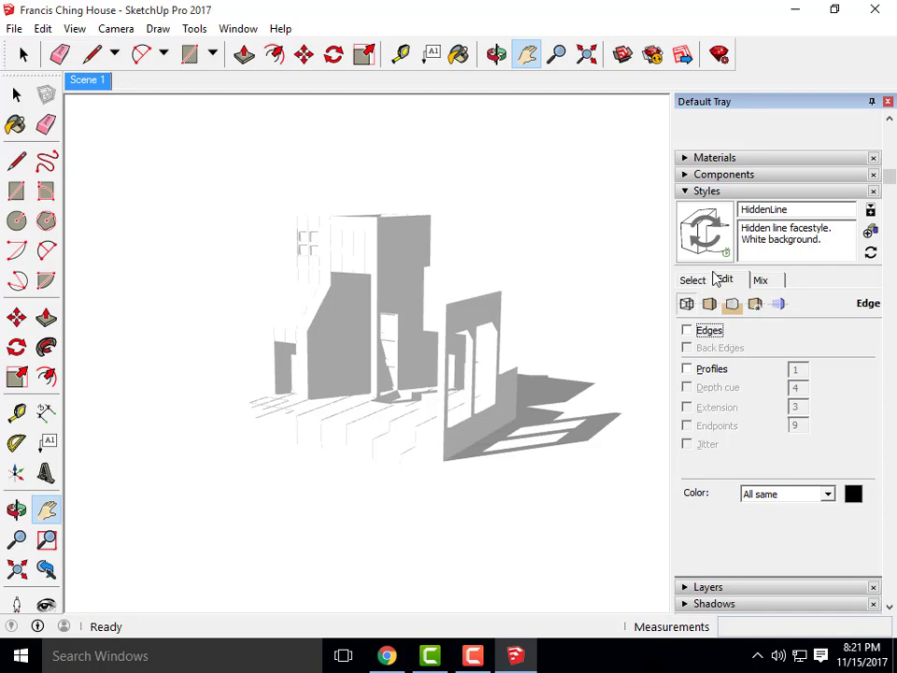
Re-enable edges in the style and switch shadows off in the Shadows panel
left_click(687, 331)
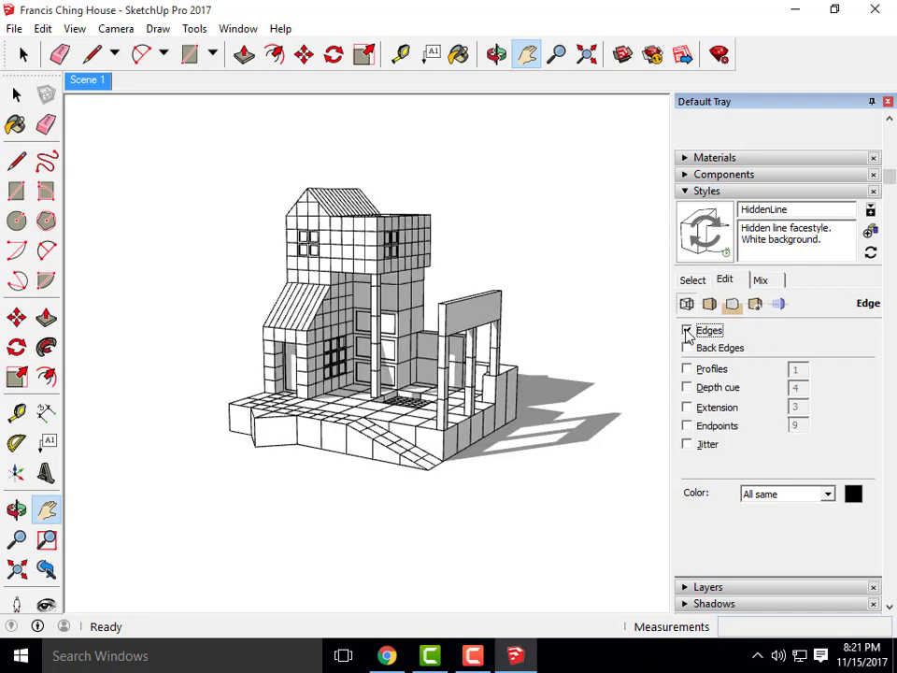
left_click(685, 191)
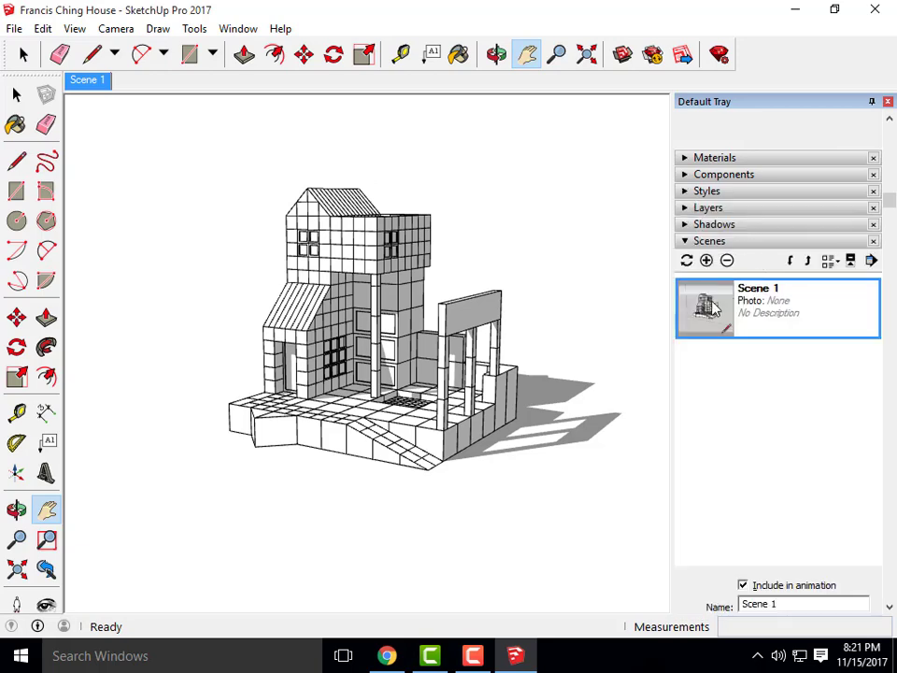
left_click(684, 225)
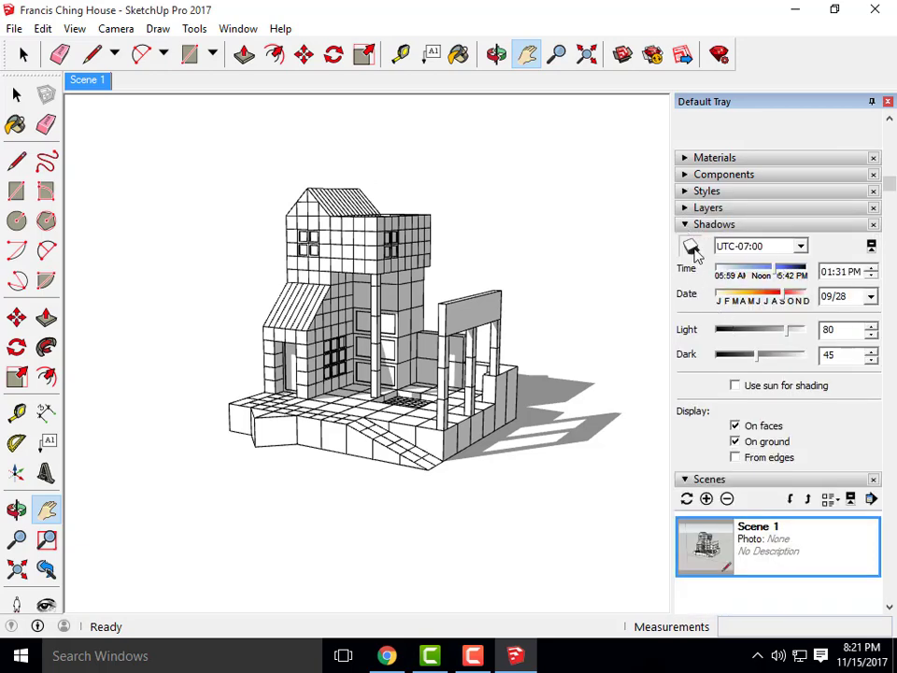
left_click(691, 247)
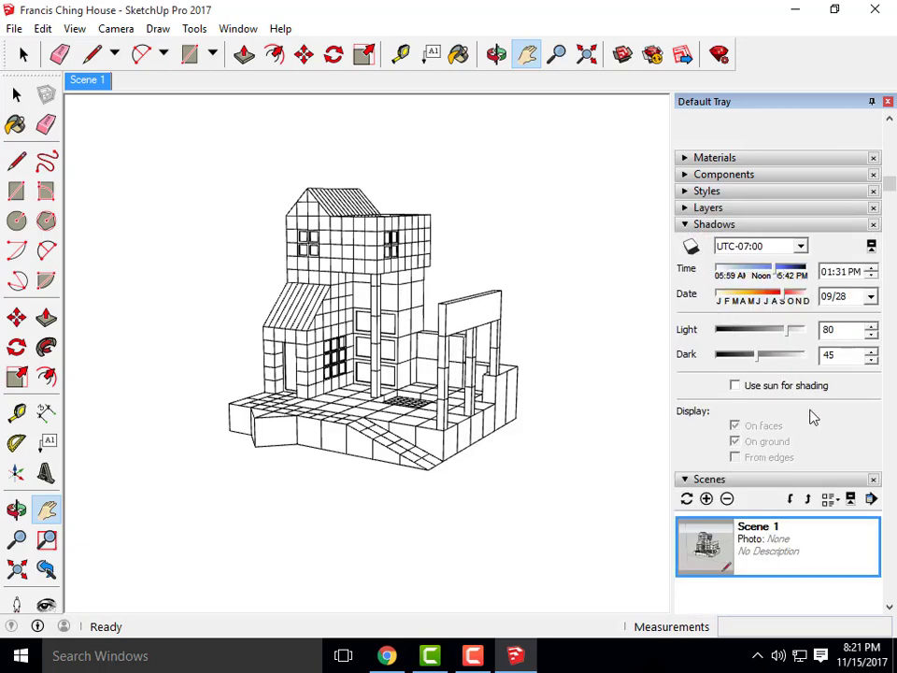
Open the Sketchy Edges style collection and preview Marker Thin, Marker Super Fine and Watercolor
left_click(685, 191)
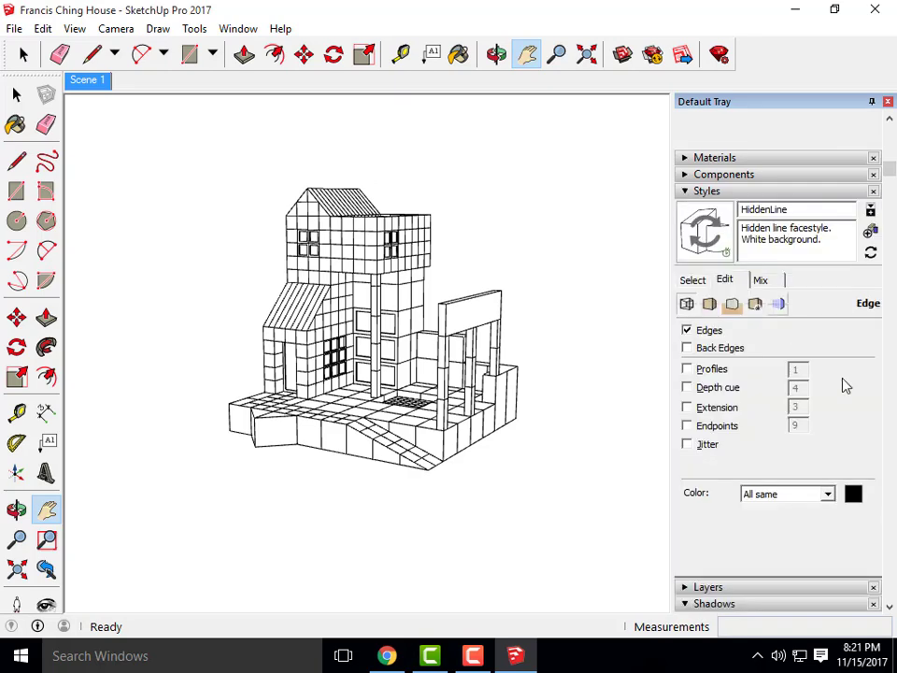
left_click(694, 282)
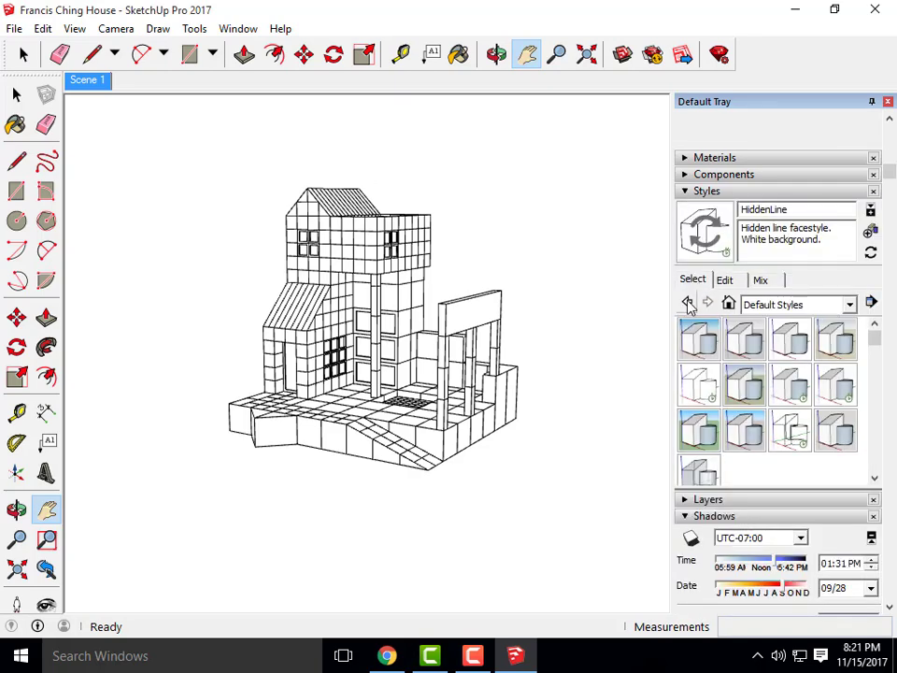
left_click(689, 306)
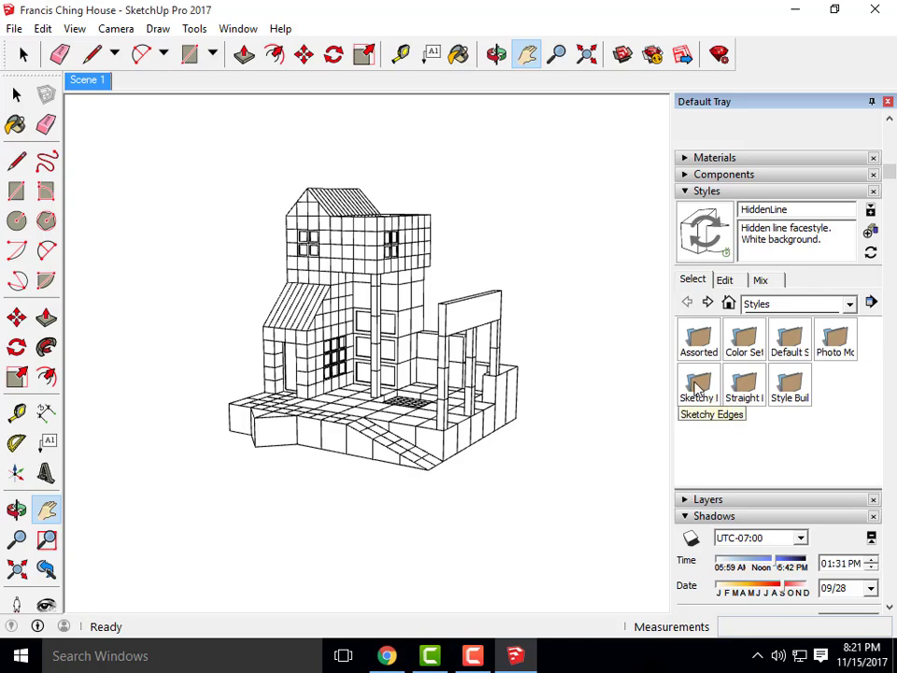
left_click(701, 393)
scroll(797, 411, "down", 3)
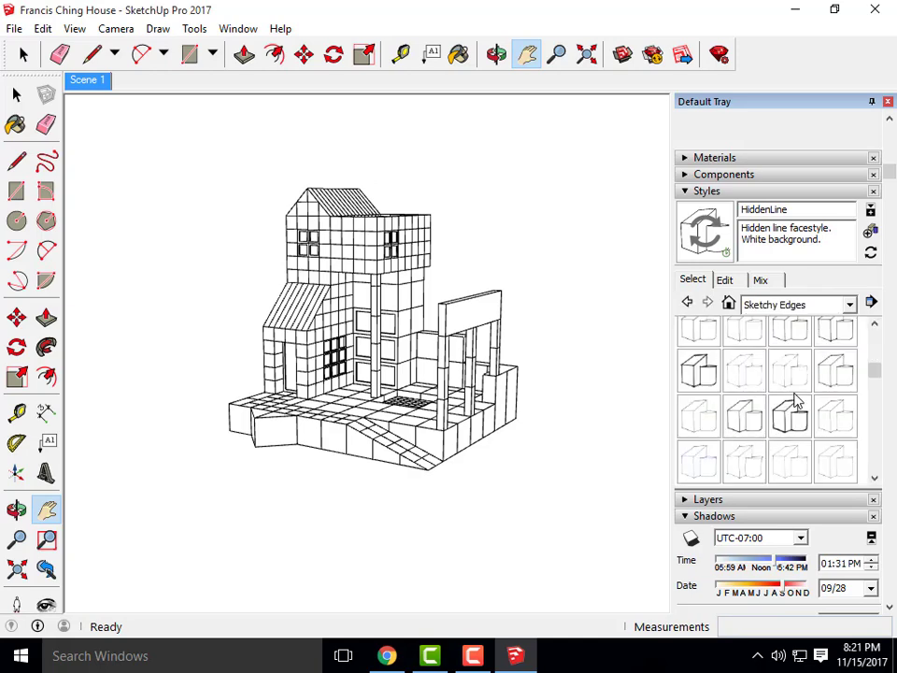
left_click(743, 416)
left_click(703, 429)
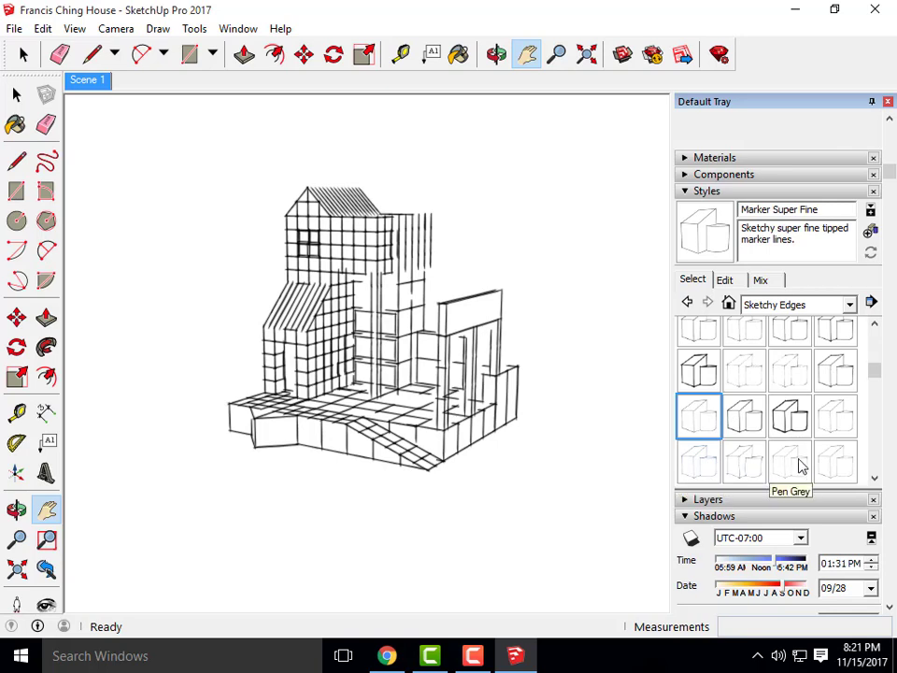
scroll(808, 459, "down", 2)
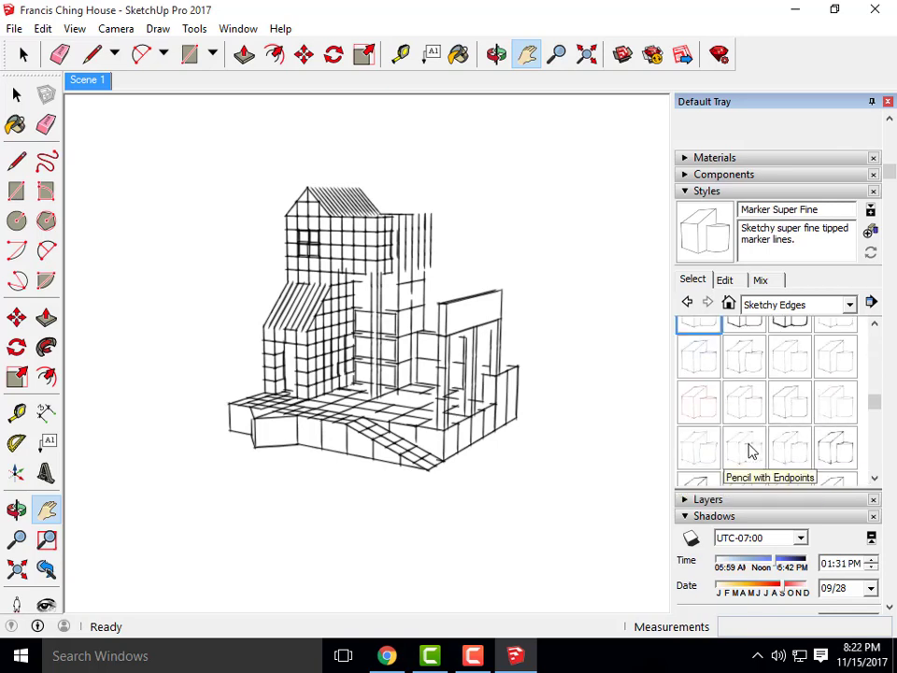
scroll(729, 415, "down", 3)
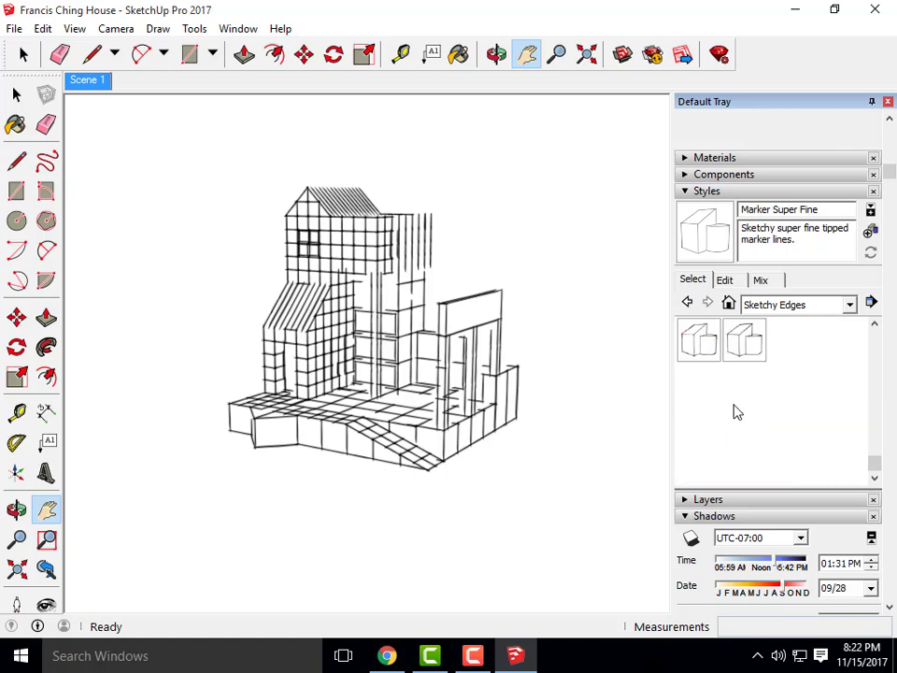
left_click(705, 352)
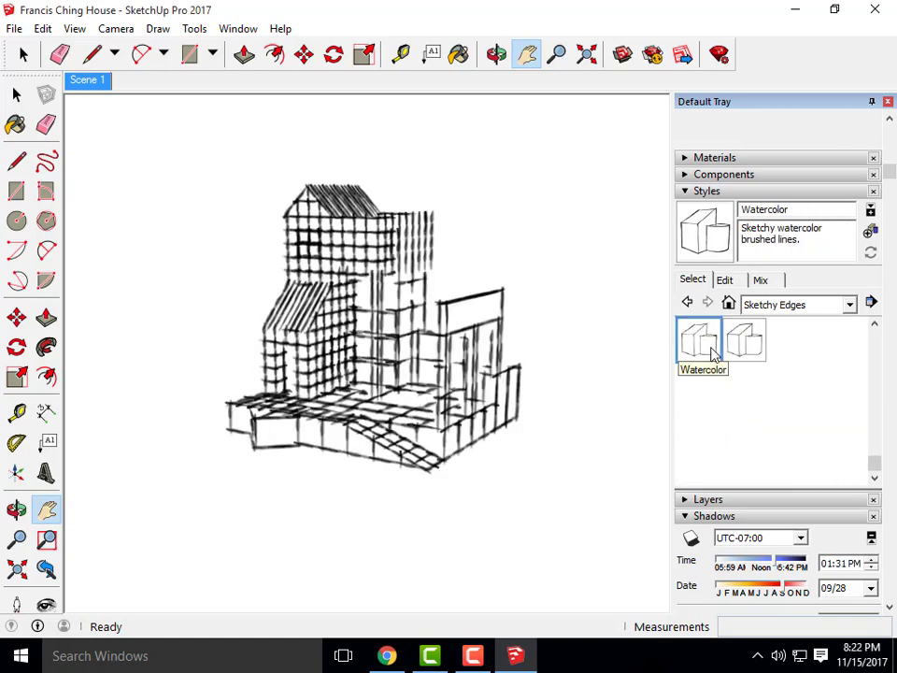
Try Wires, Tech Pen, Scribble Light, Twigs and Permanent Marker Heavy, then settle on Permanent Marker Fine
scroll(775, 400, "up", 2)
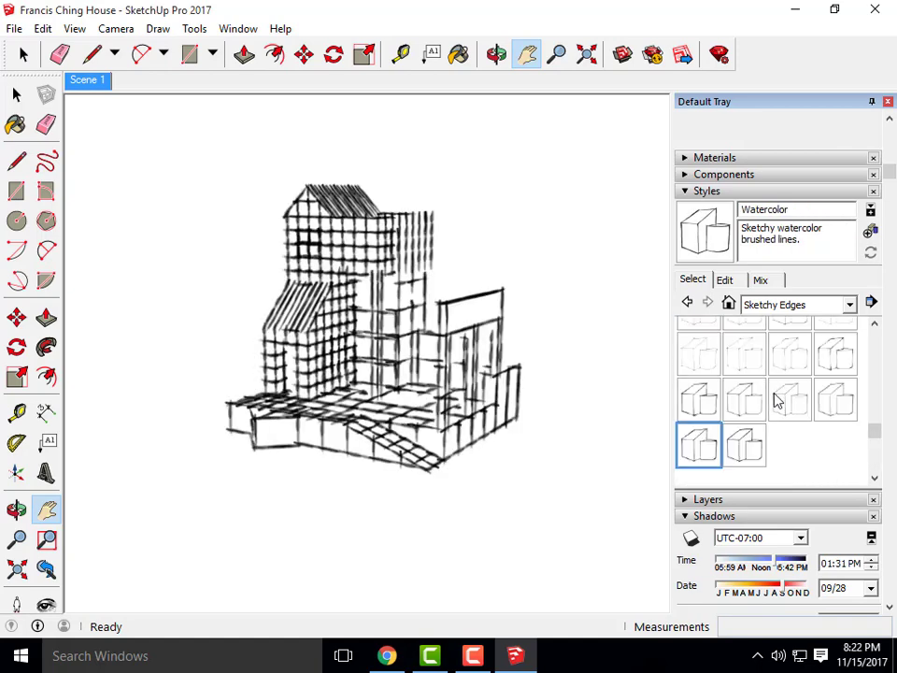
left_click(757, 451)
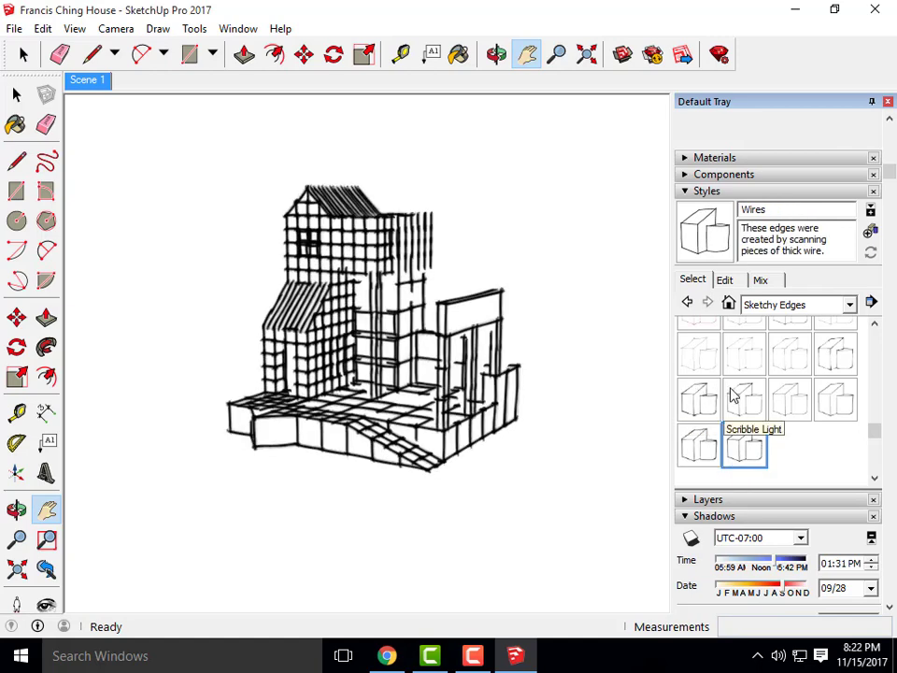
left_click(790, 396)
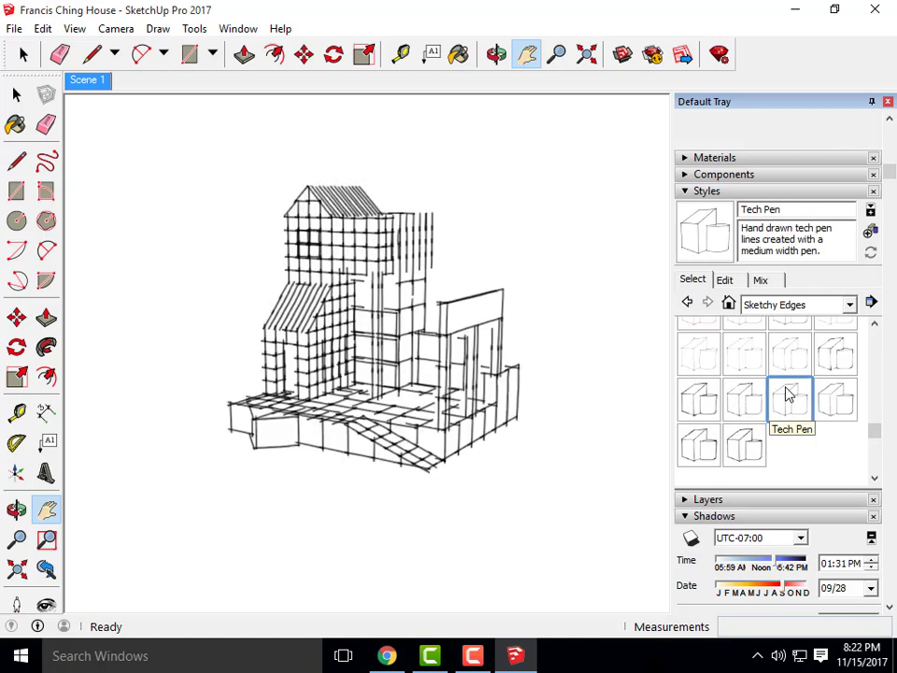
left_click(745, 396)
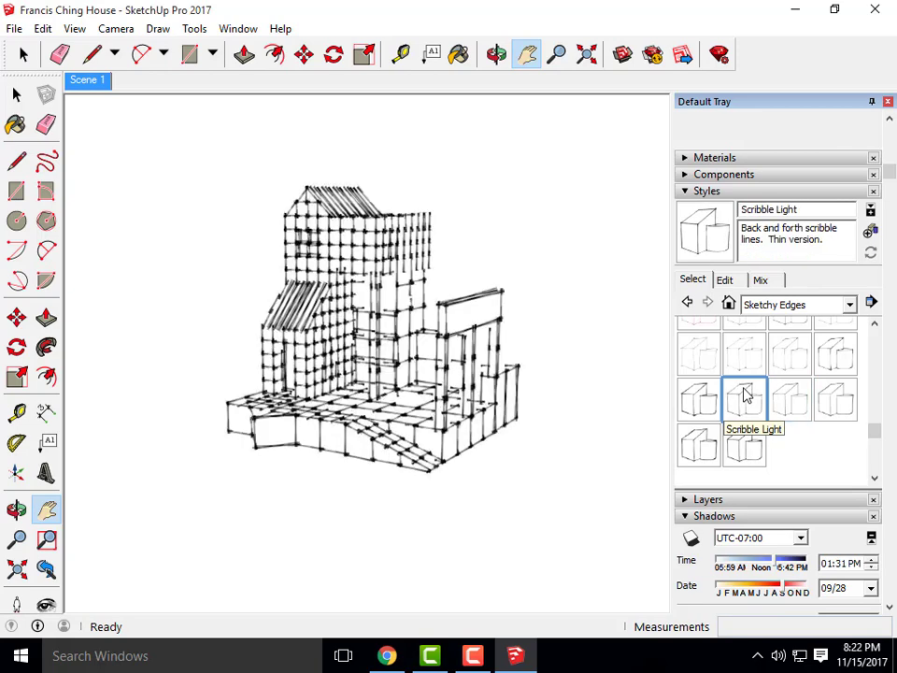
left_click(830, 399)
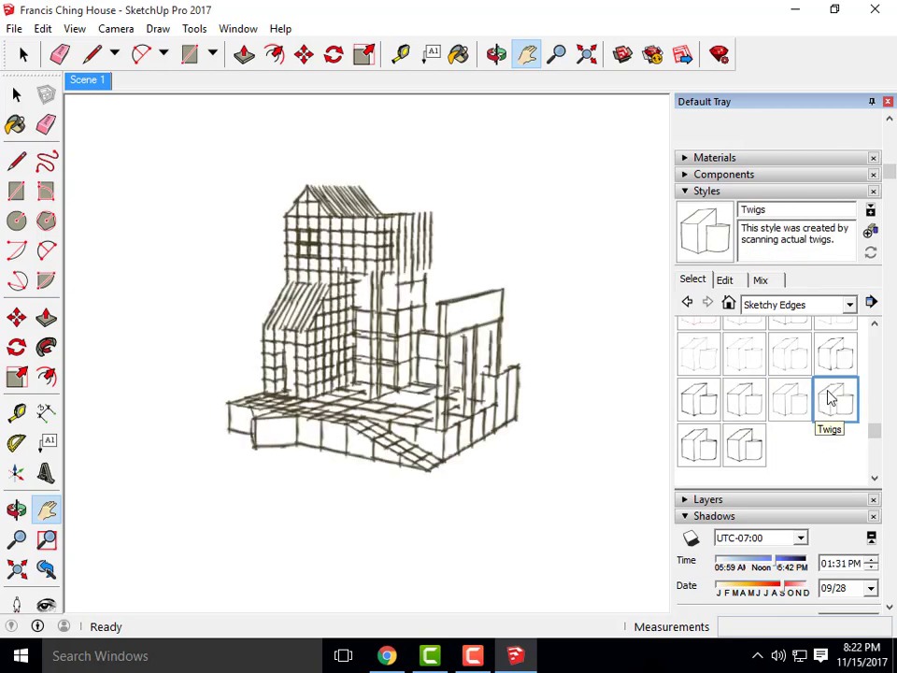
left_click(843, 353)
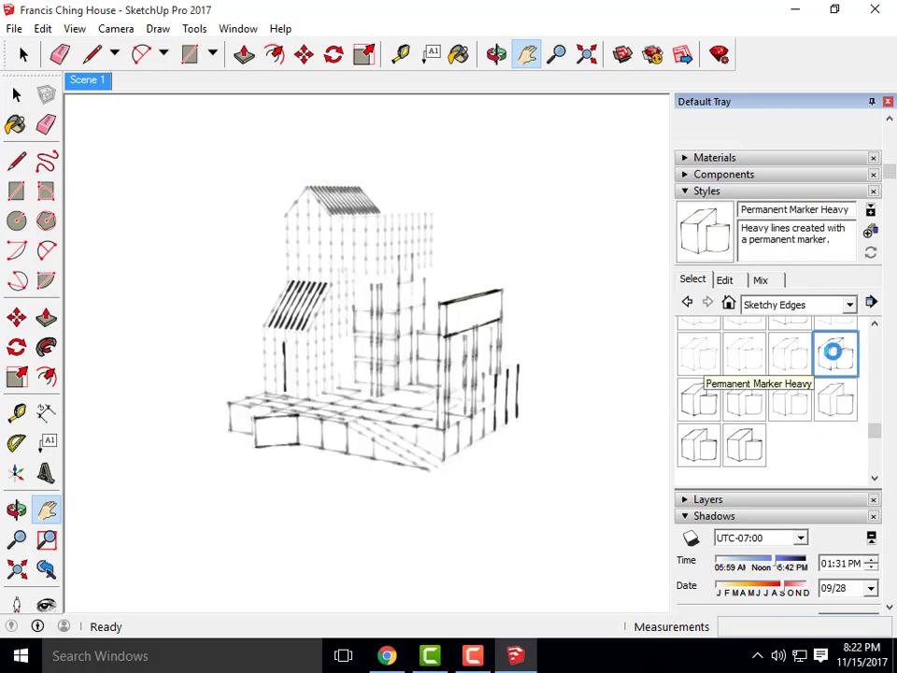
left_click(800, 355)
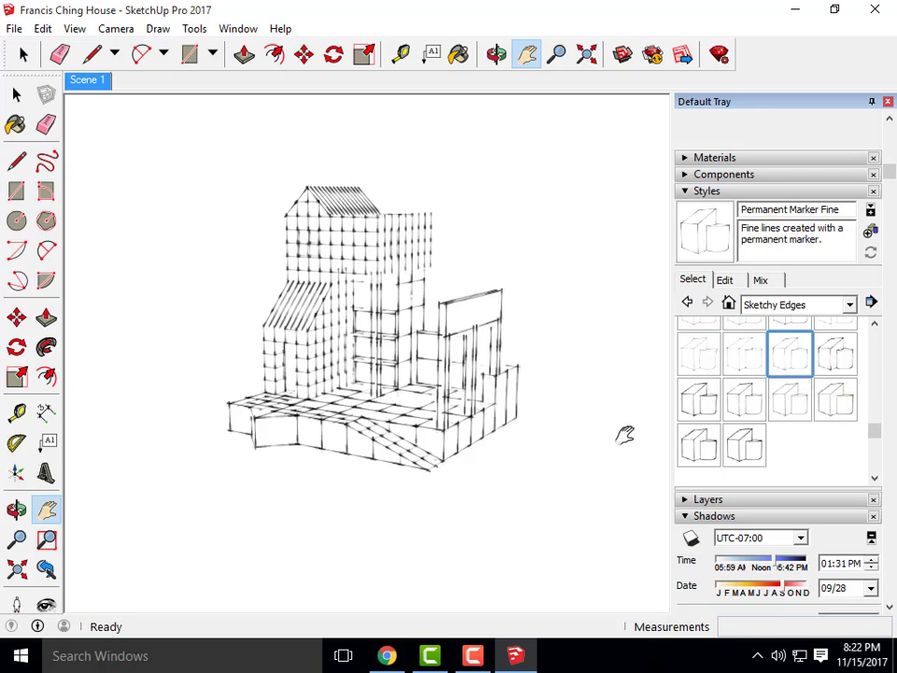
Export the current view as a 2D JPEG named 'Francis Ching House- Marker'
left_click(16, 29)
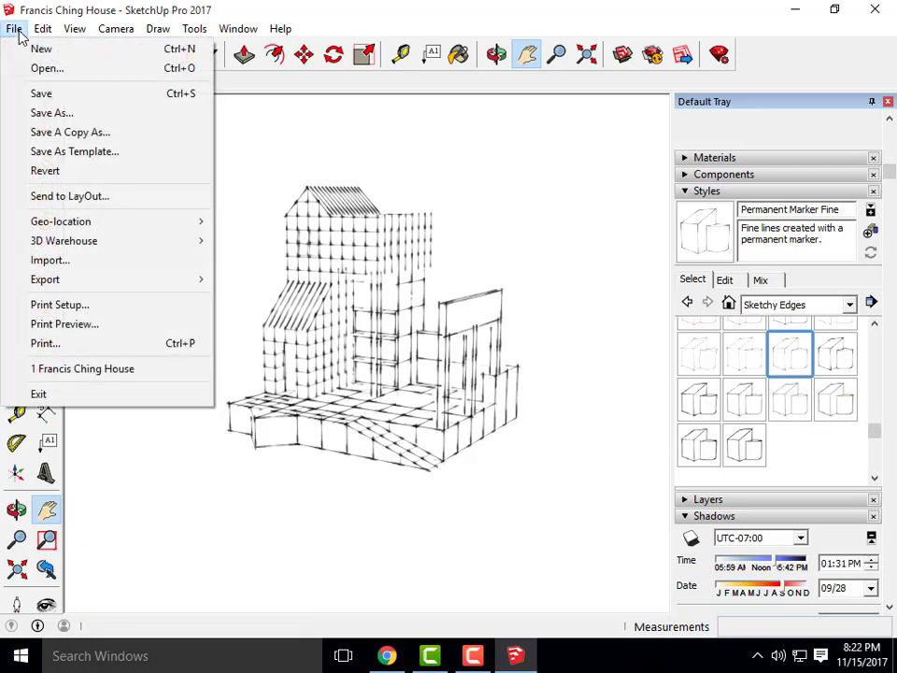
mouse_move(164, 282)
left_click(274, 307)
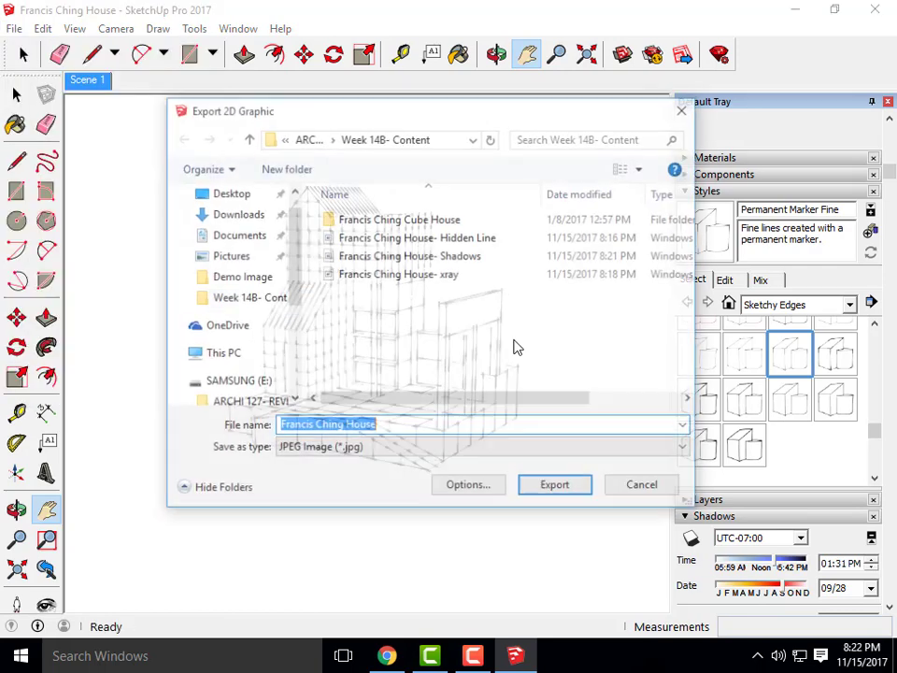
left_click(395, 425)
type("-")
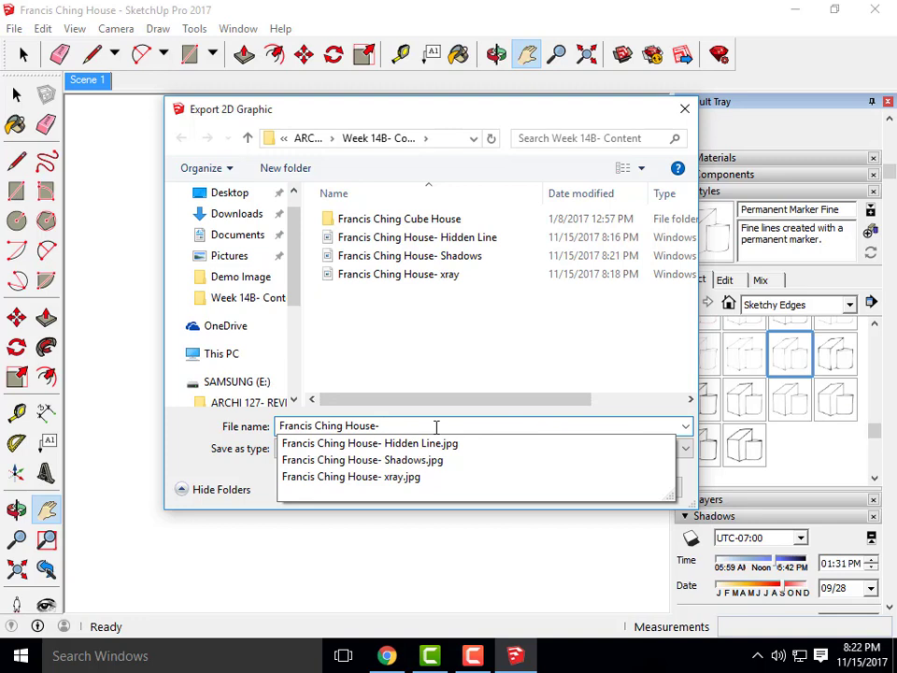
type("JM")
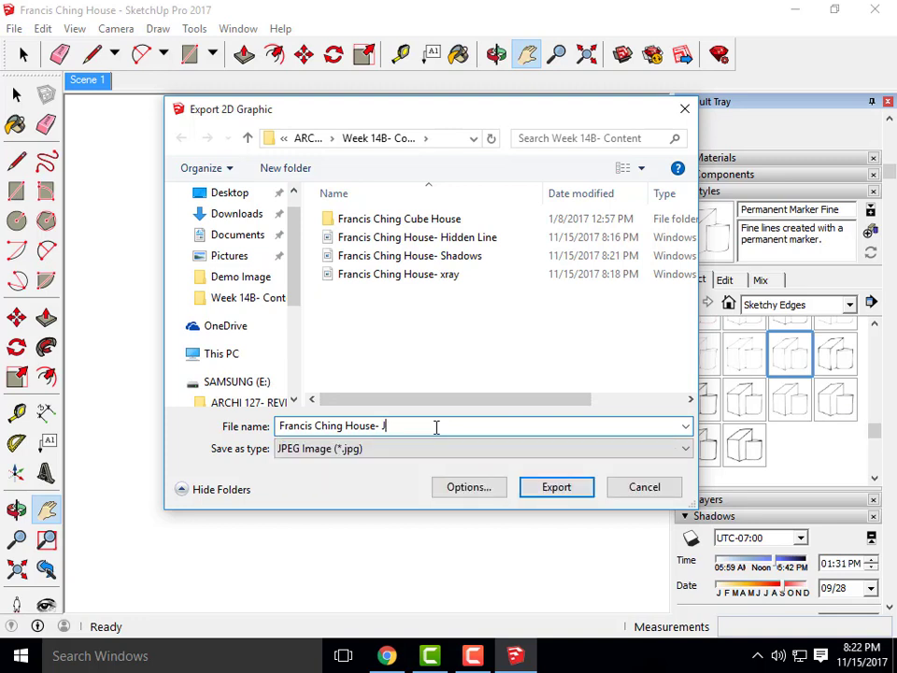
key("BackSpace")
type("Marker")
left_click(560, 488)
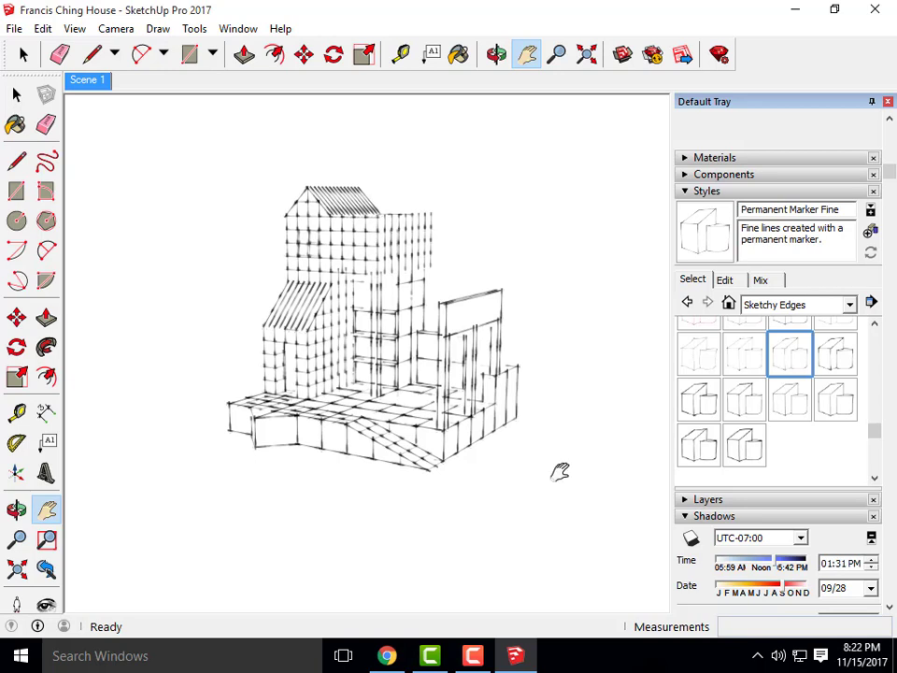
Minimize SketchUp and launch Adobe Photoshop CS6 (64 Bit) by searching 'photo' in Windows
left_click(797, 18)
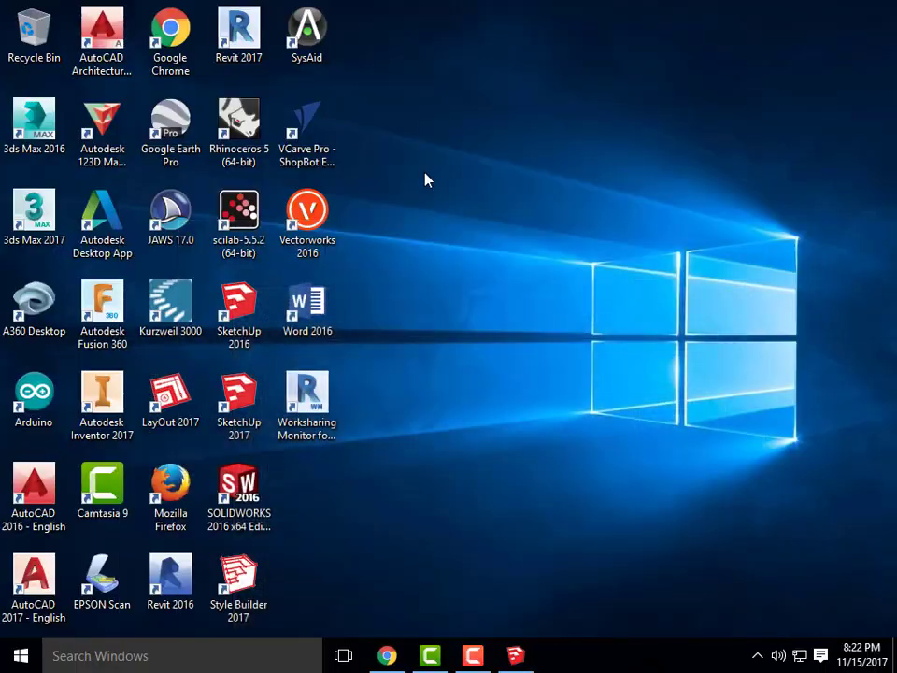
left_click(140, 655)
type("phto")
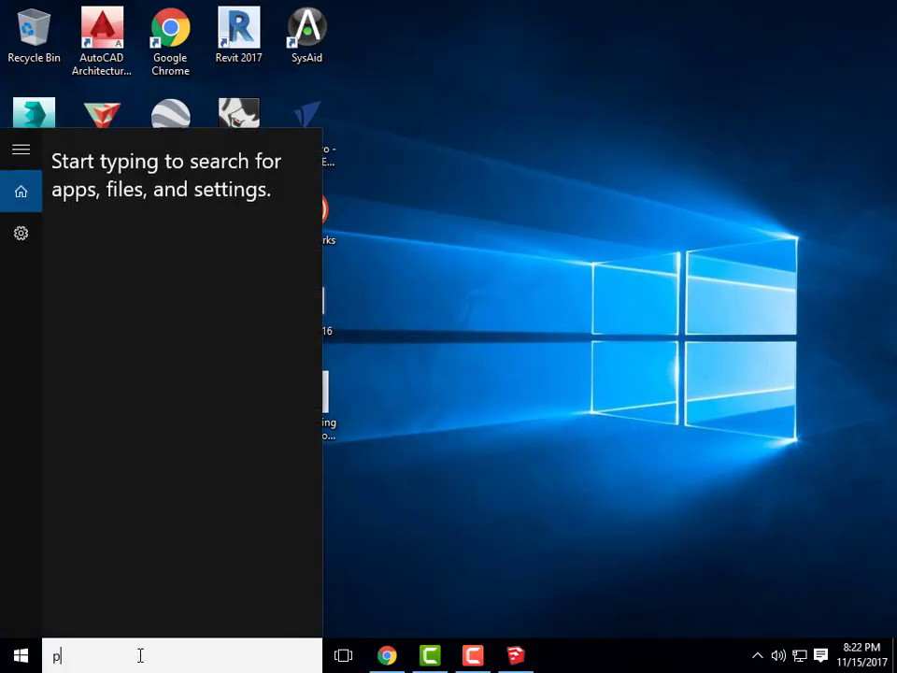
key("BackSpace")
key("BackSpace")
type("oto")
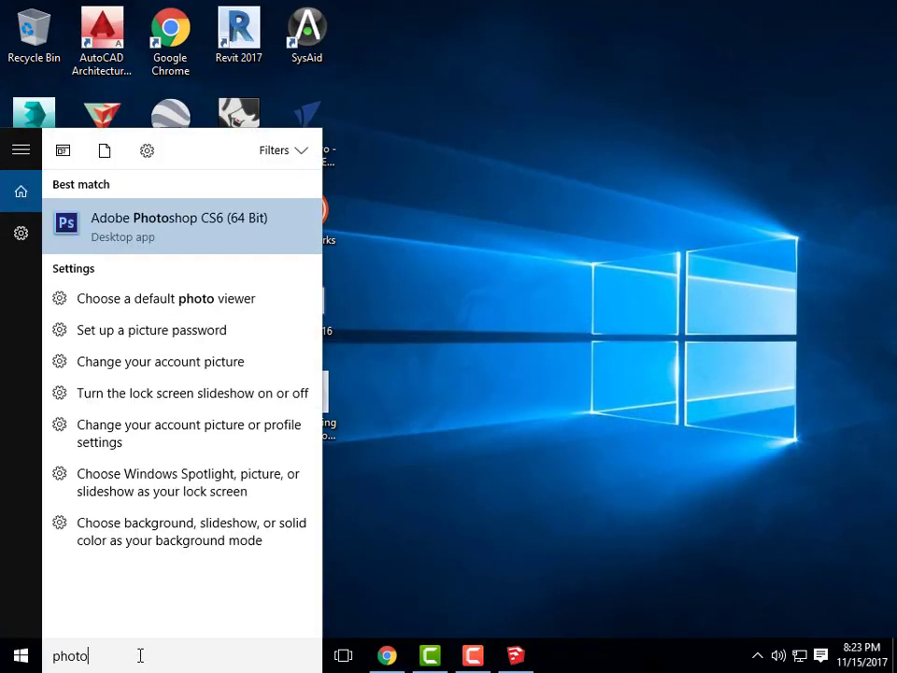
left_click(221, 215)
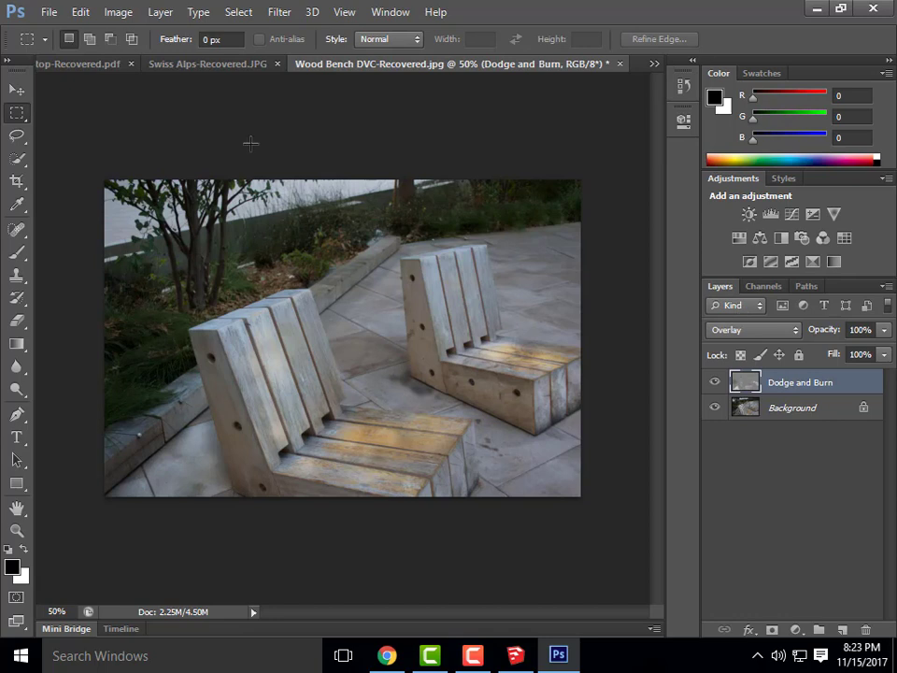
Close the Wood Bench, Swiss Alps and Italian Rooftop documents without saving
left_click(620, 64)
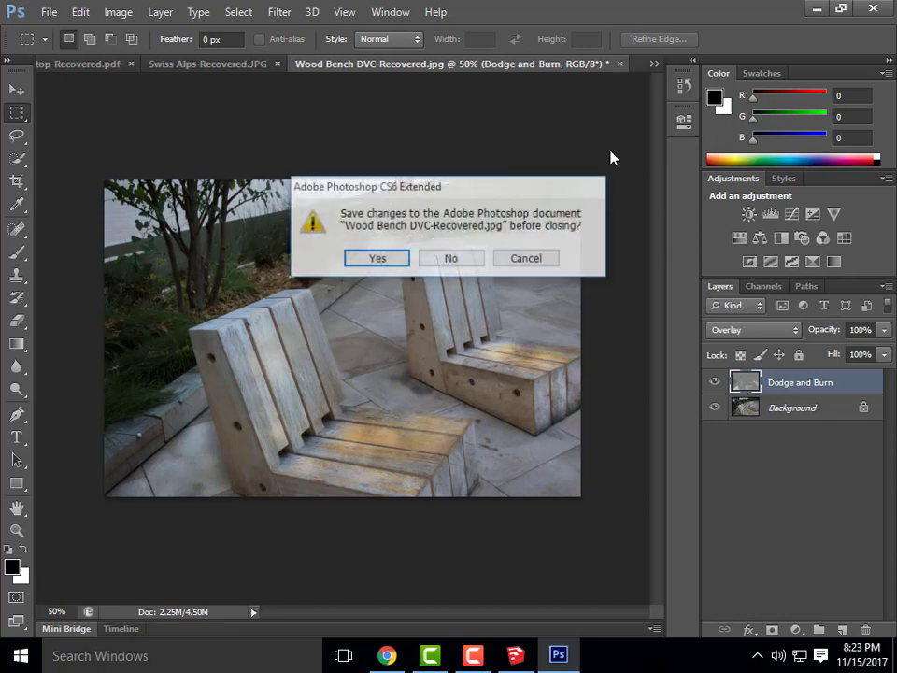
left_click(462, 264)
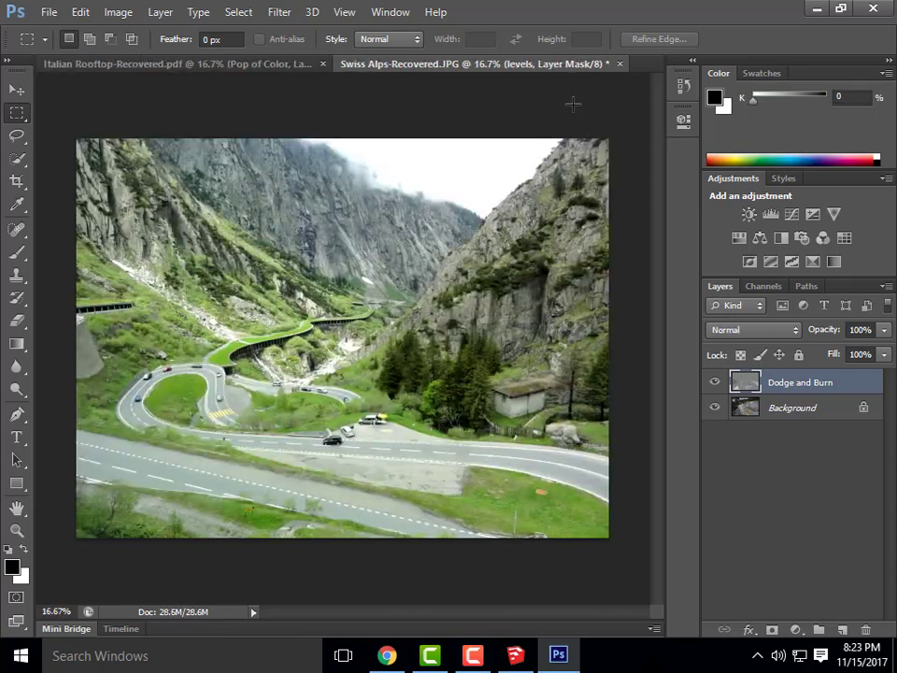
left_click(618, 63)
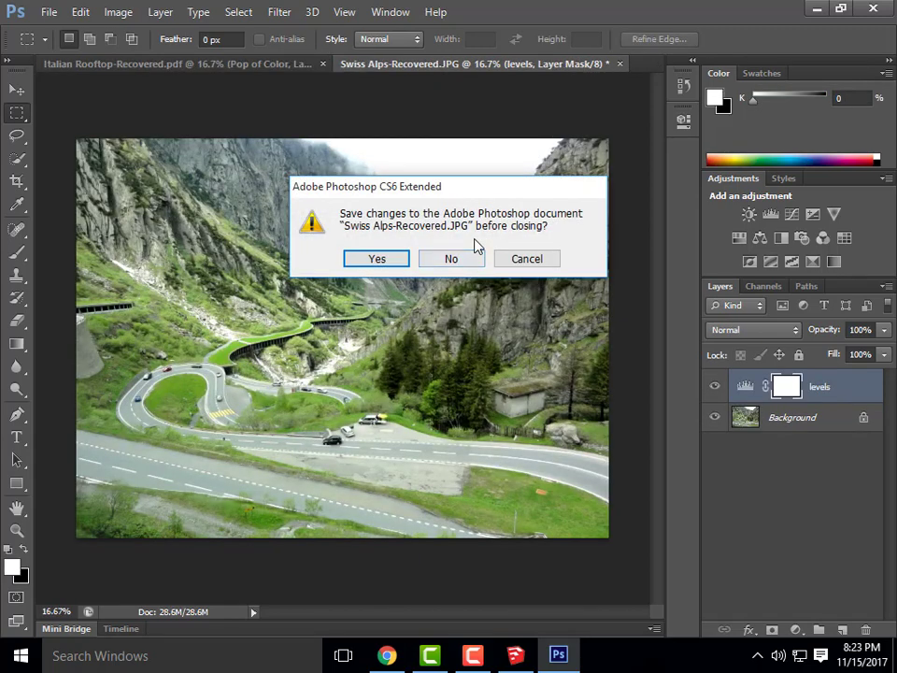
left_click(472, 252)
left_click(376, 63)
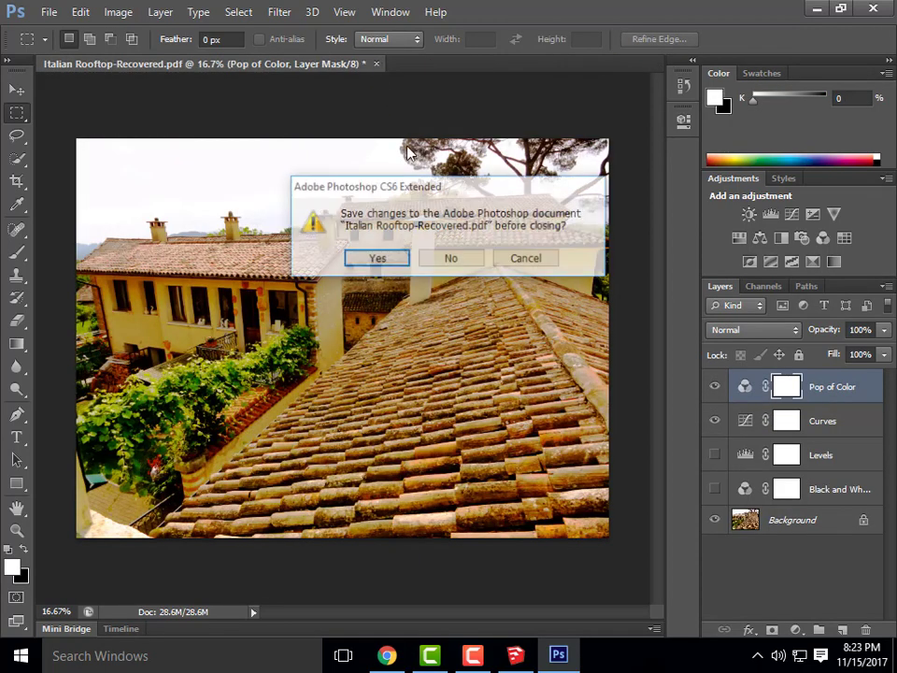
left_click(452, 261)
Open Francis Ching House- Hidden Line from SAMSUNG (E:) > ARCHI 135 > Week 14B- Content
left_click(49, 11)
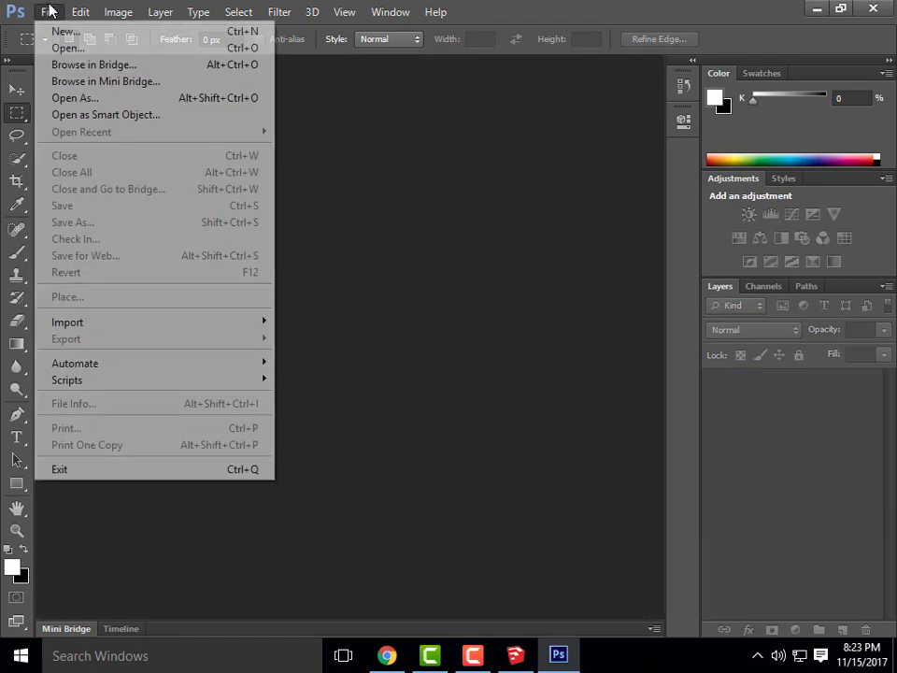
left_click(58, 47)
left_click(517, 73)
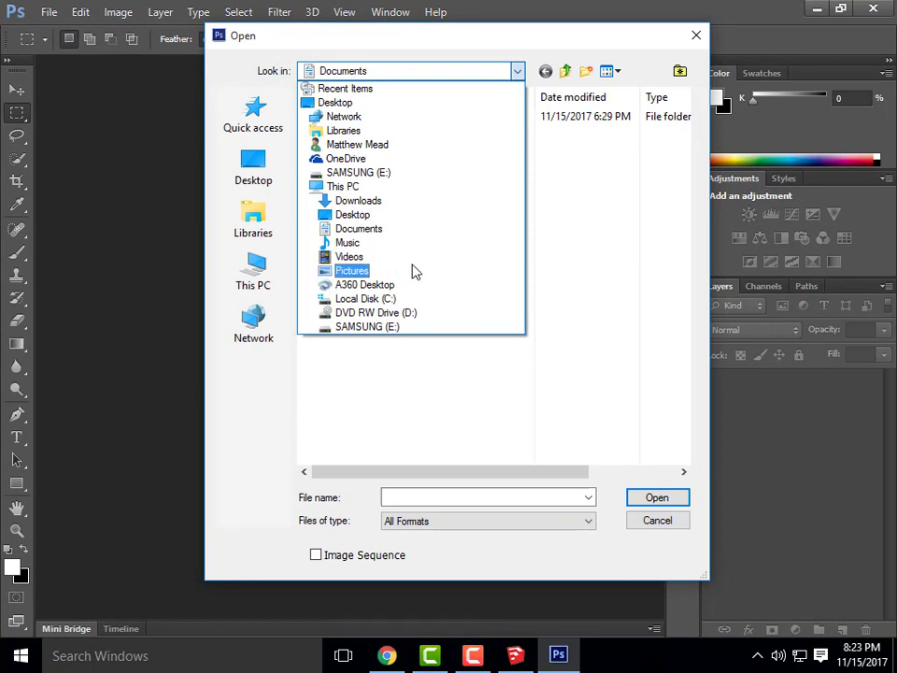
left_click(367, 326)
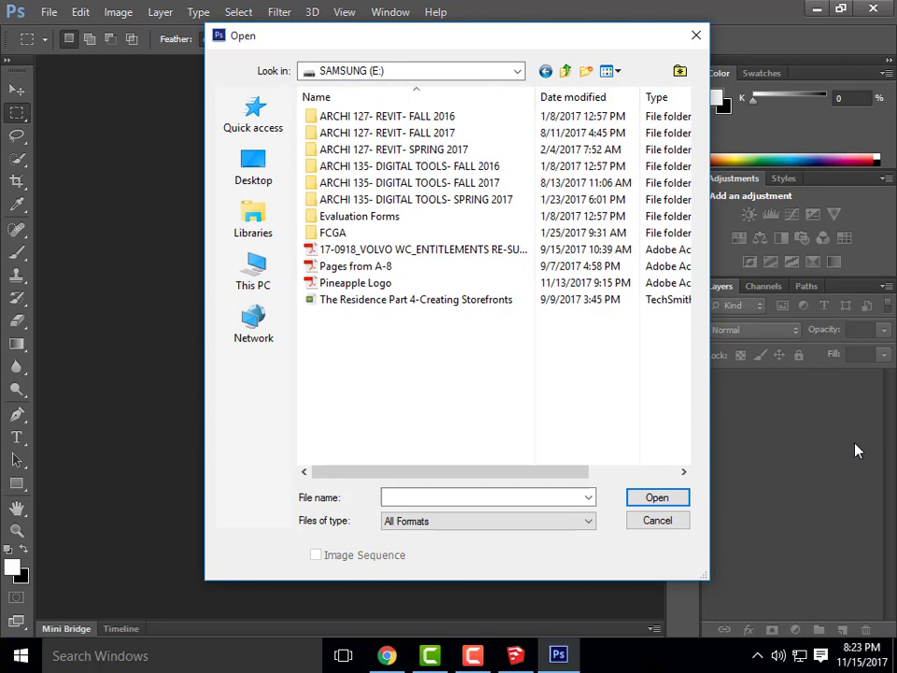
double_click(441, 183)
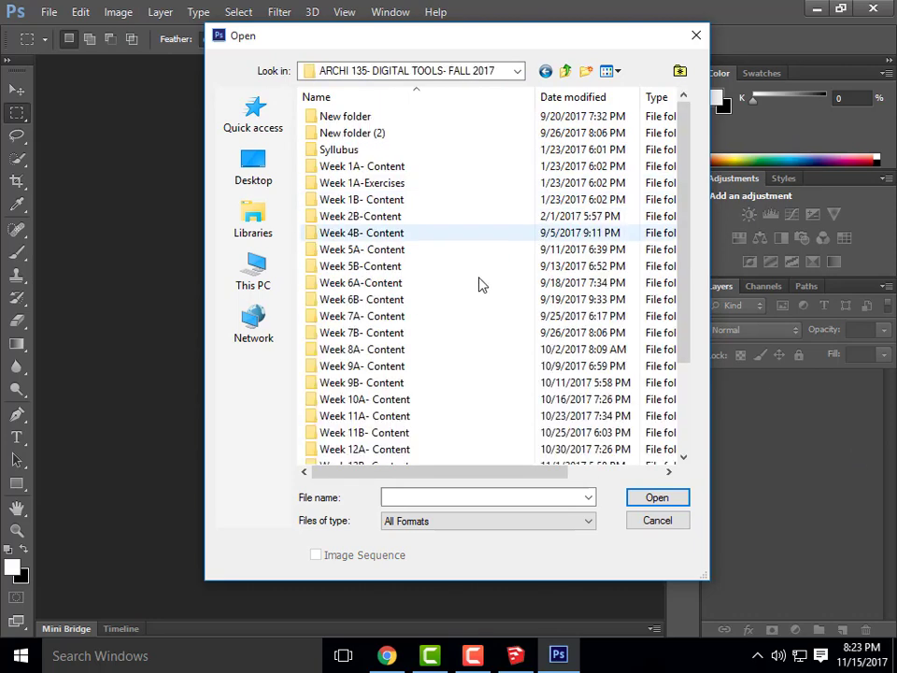
scroll(481, 286, "down", 3)
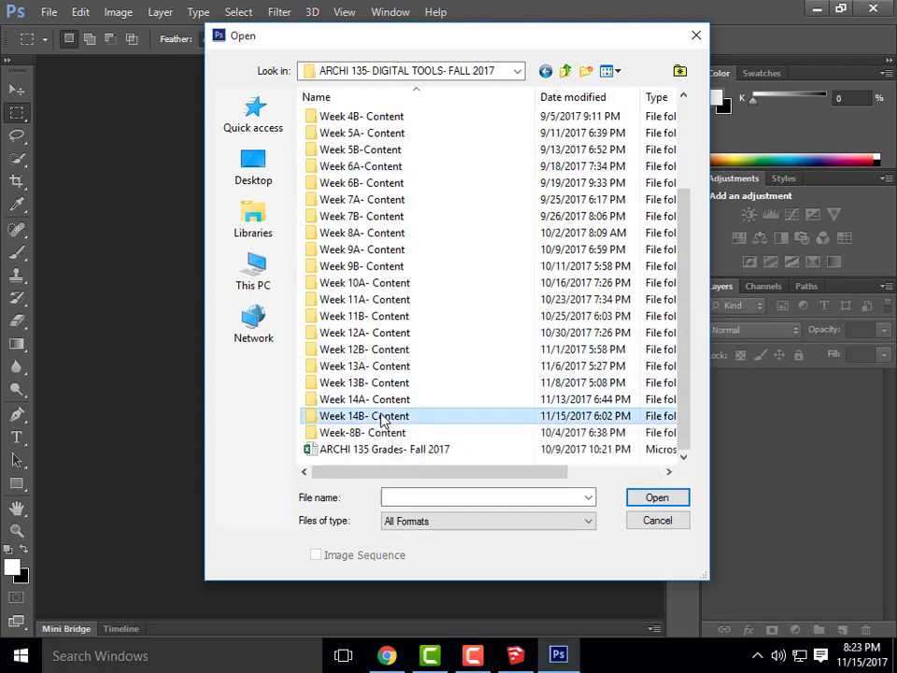
double_click(381, 418)
left_click(387, 134)
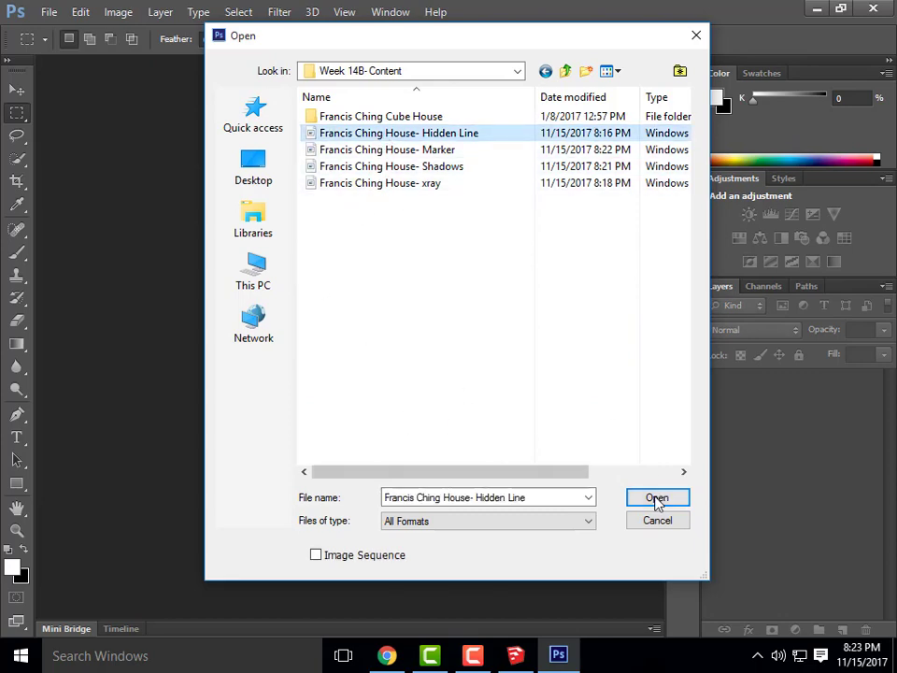
left_click(657, 499)
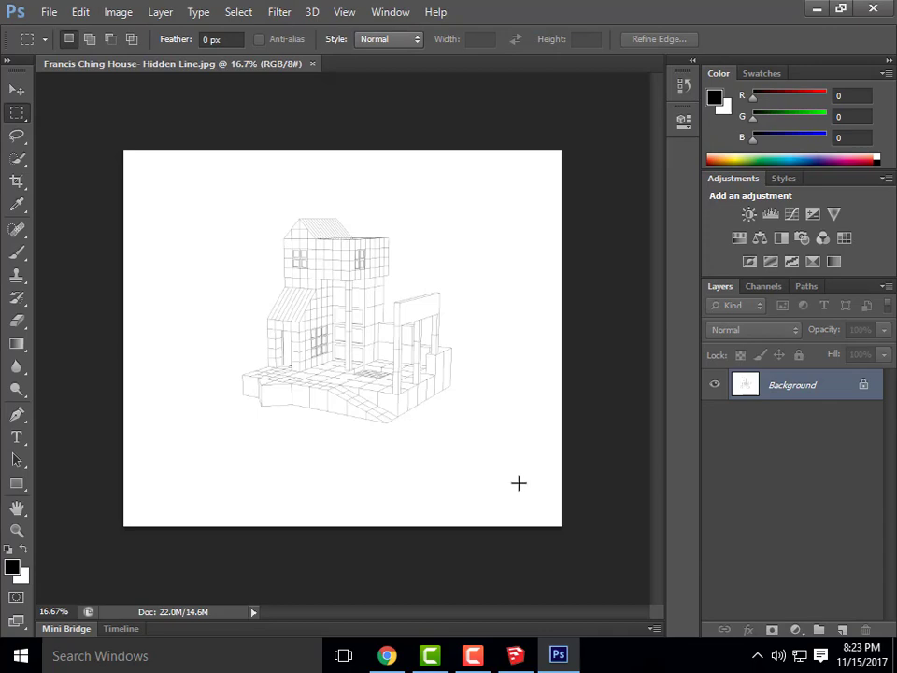
Place the Francis Ching House- xray render as a new layer at full size
left_click(46, 12)
left_click(64, 296)
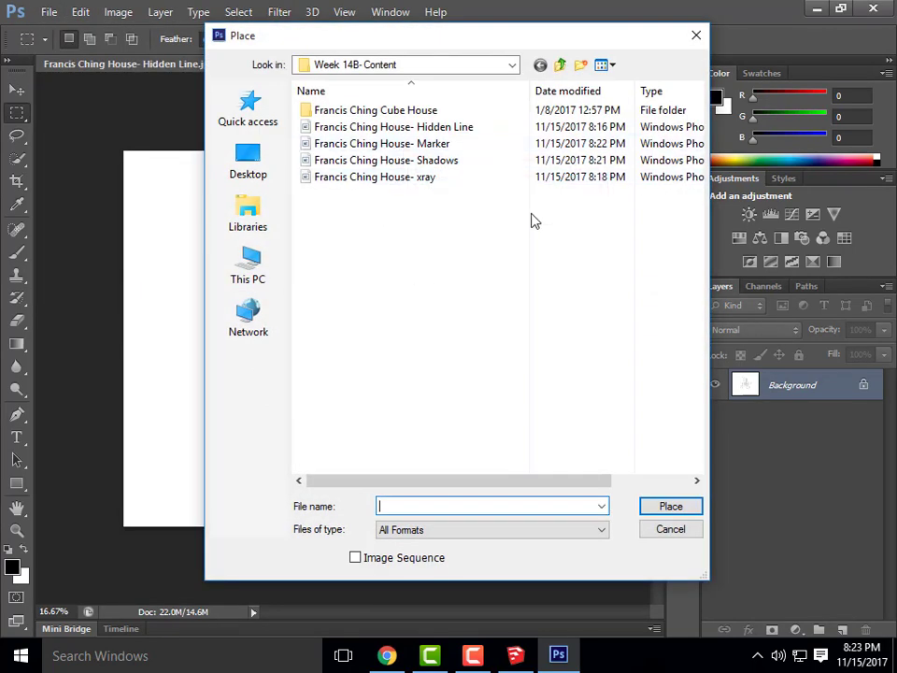
left_click(421, 177)
left_click(671, 507)
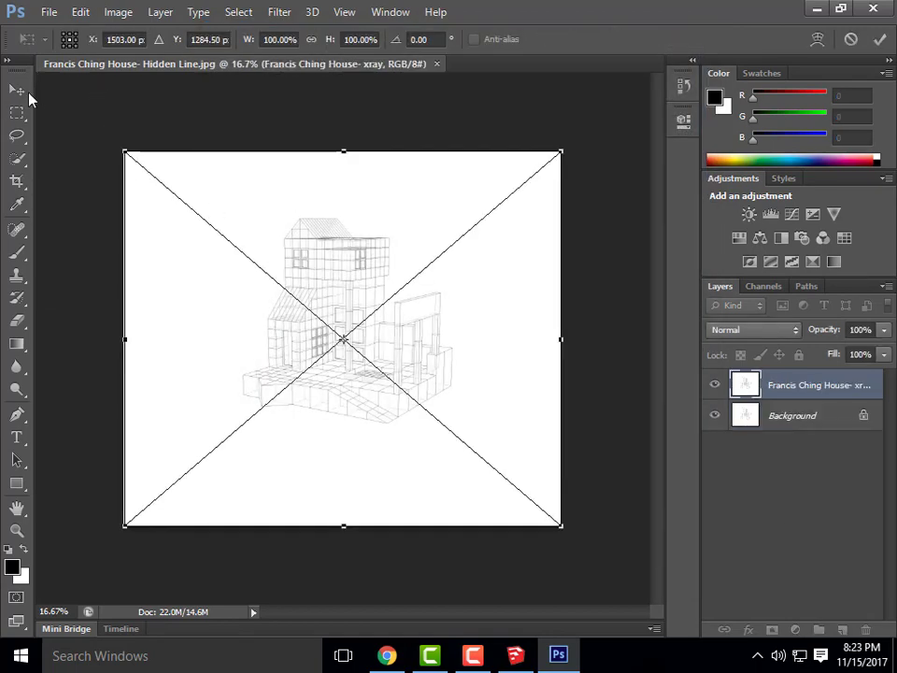
left_click(880, 39)
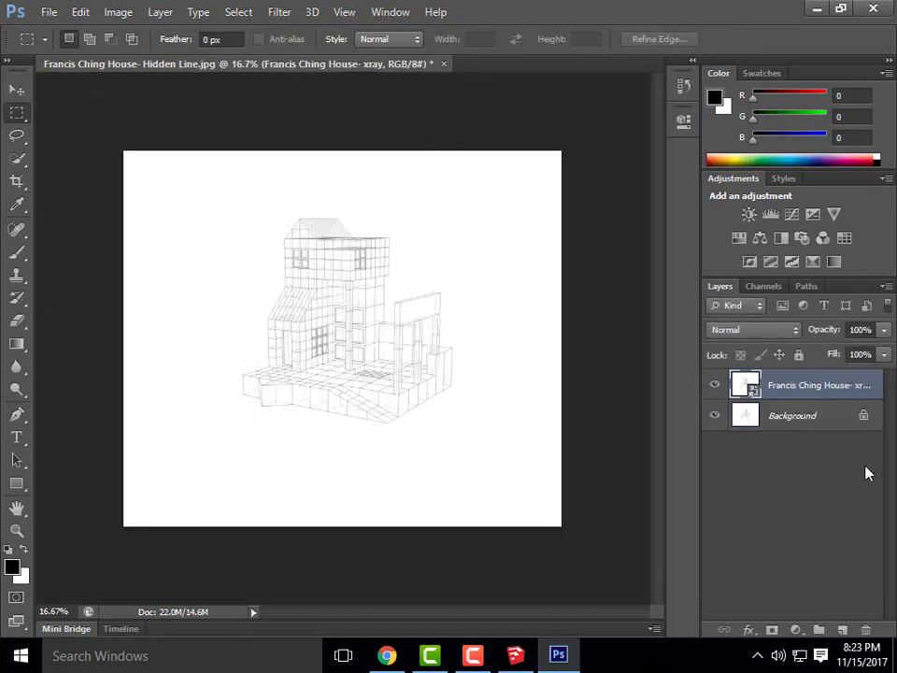
Place the Shadows render as a new layer above xray
left_click(48, 12)
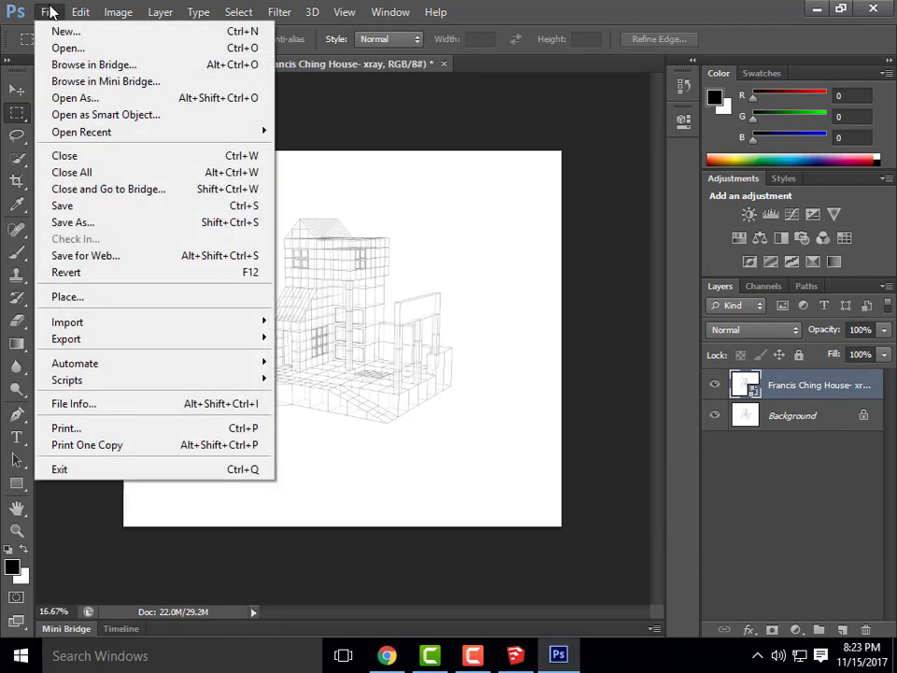
left_click(72, 298)
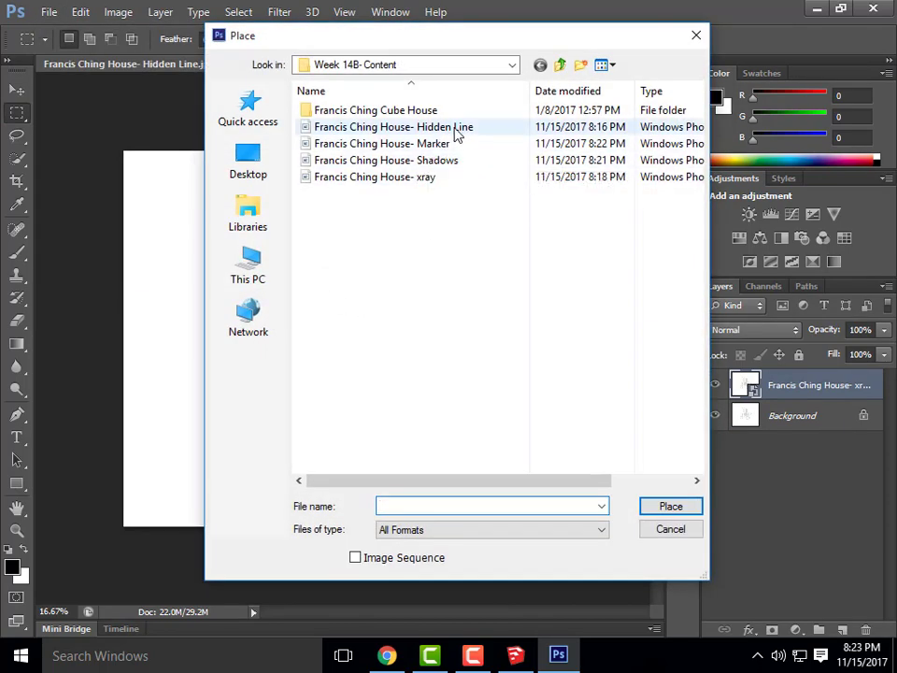
left_click(447, 161)
left_click(681, 507)
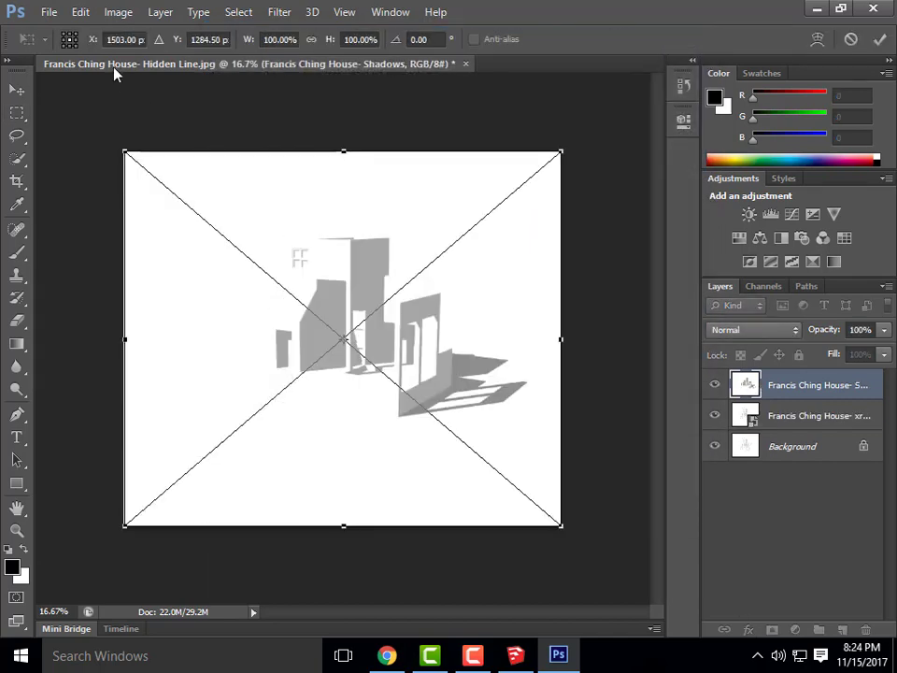
left_click(879, 38)
Place the Marker render as the top layer
left_click(52, 12)
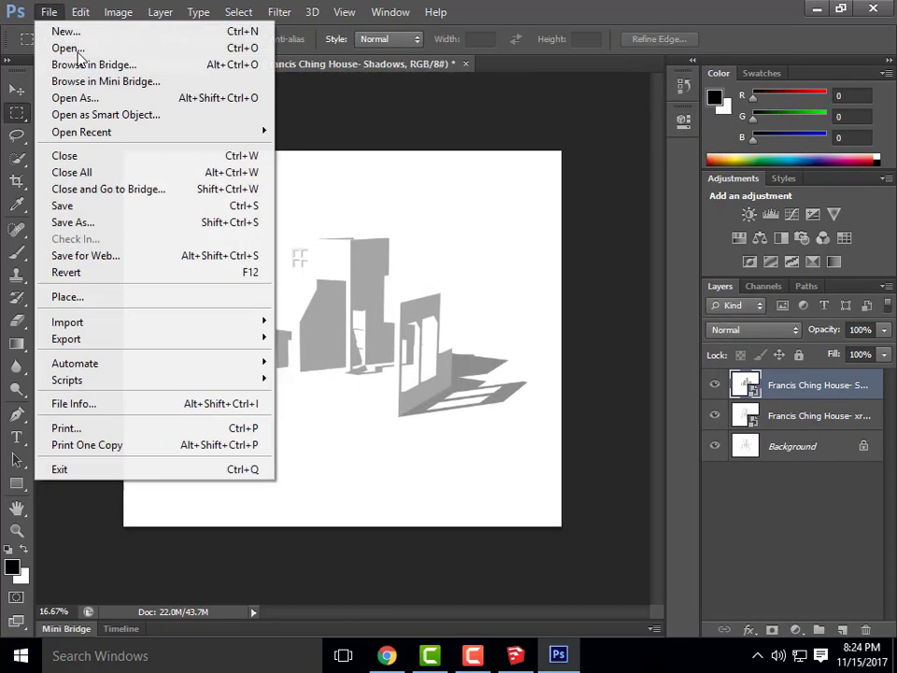
left_click(101, 297)
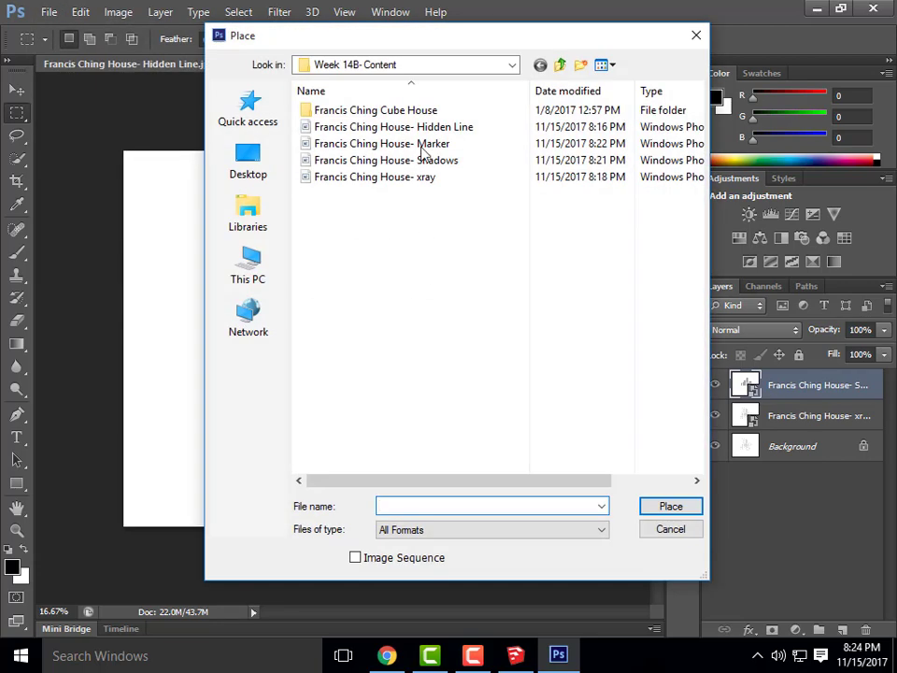
left_click(429, 143)
left_click(673, 507)
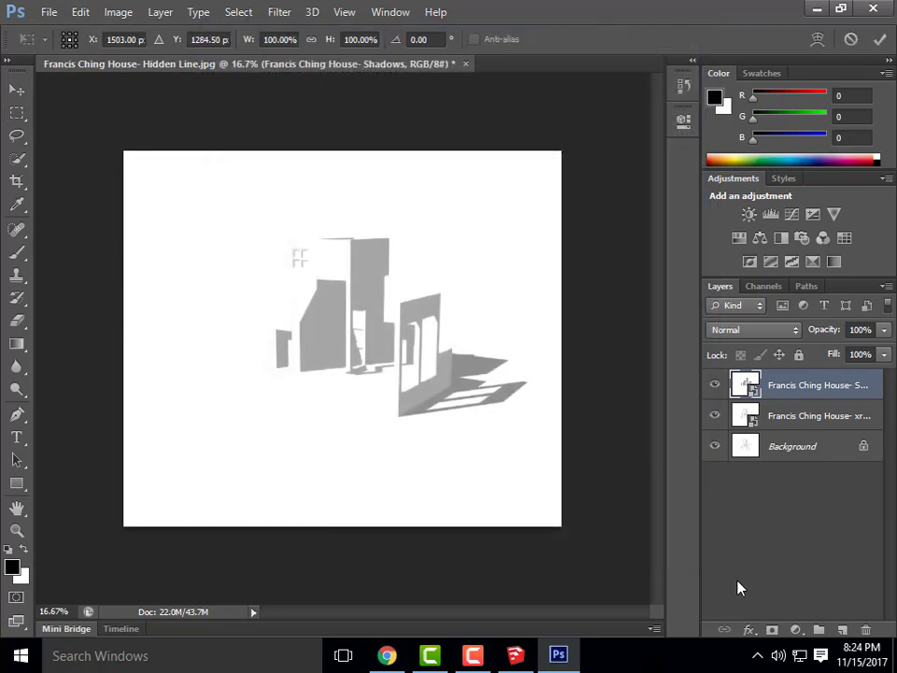
left_click(880, 39)
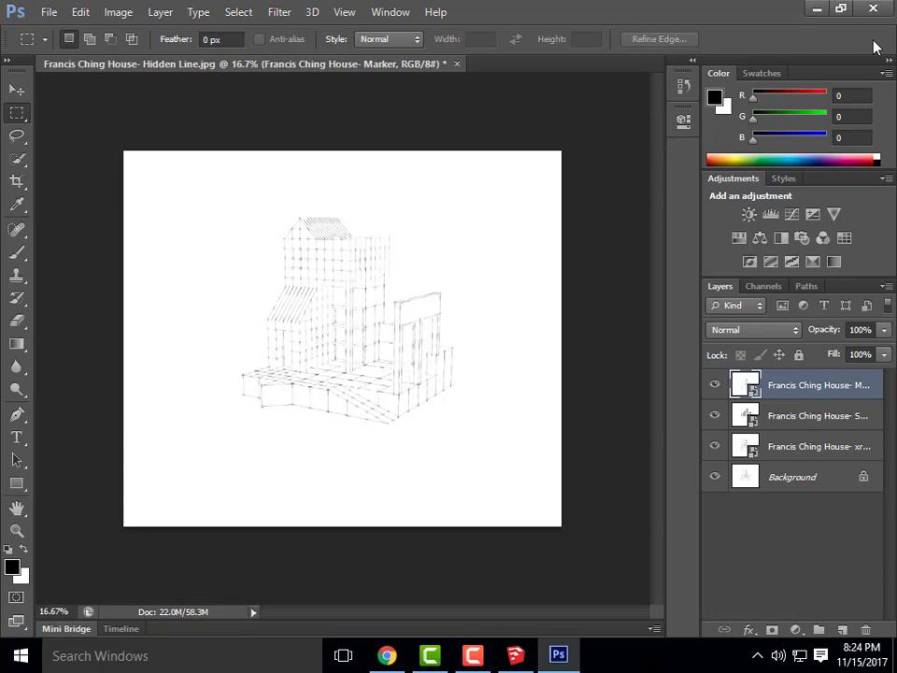
Set the Marker layer's blend mode to Multiply
left_click(785, 334)
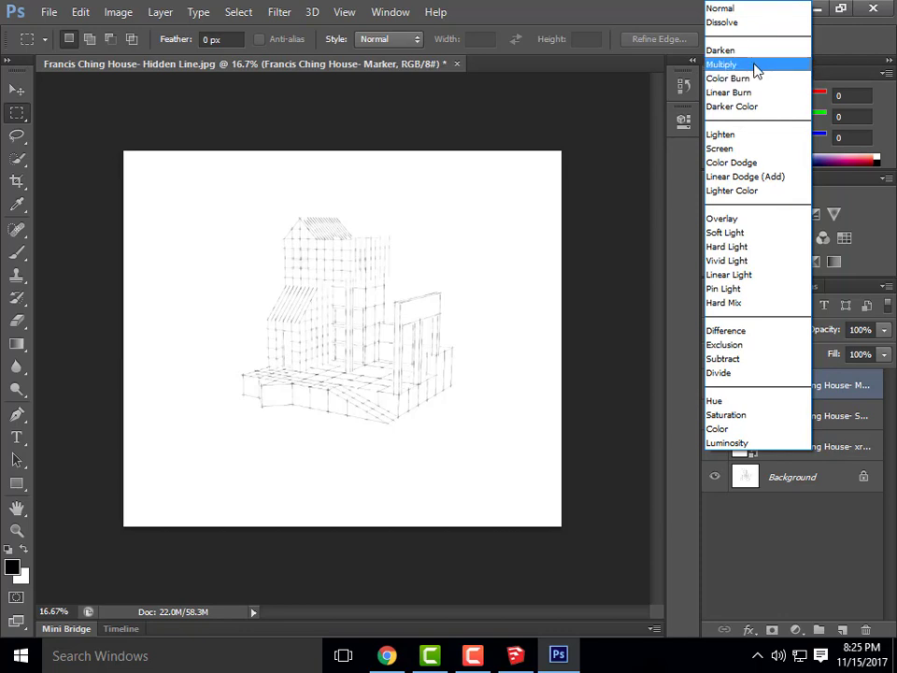
left_click(816, 532)
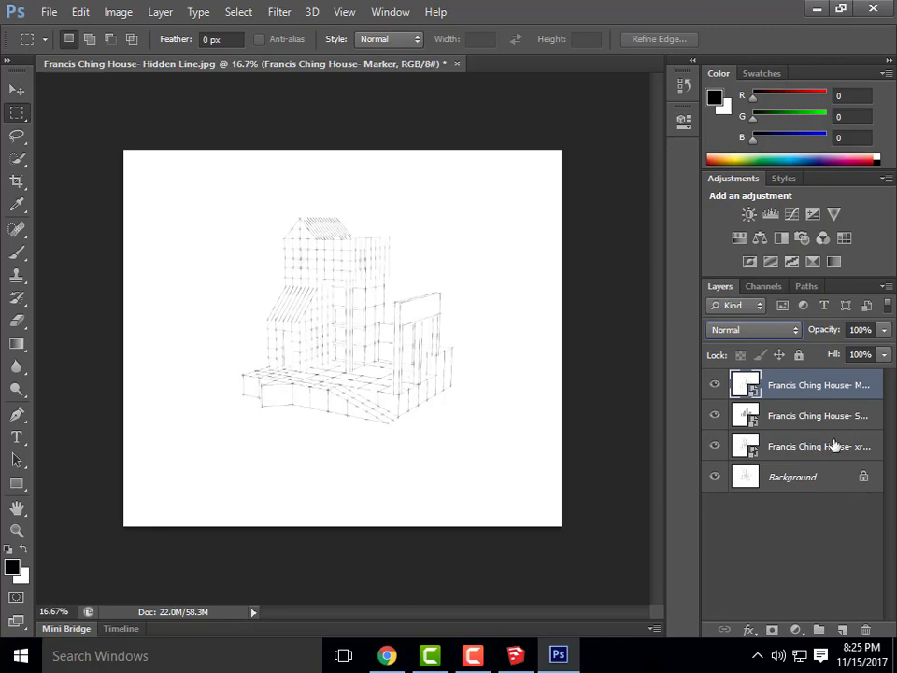
left_click(793, 334)
left_click(759, 65)
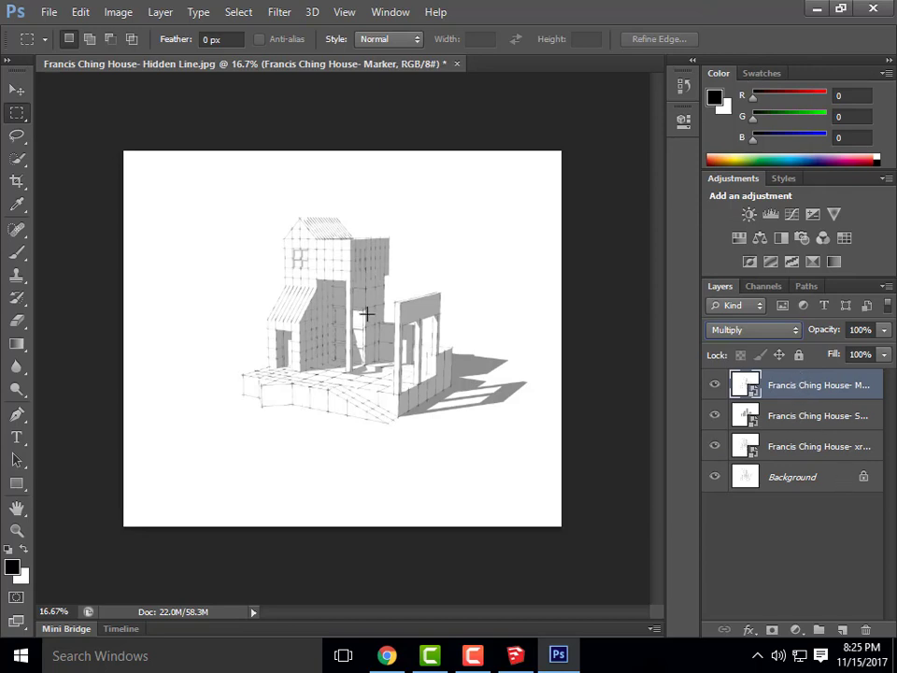
Set the Shadows and xray layers' blend modes to Multiply as well
left_click(805, 419)
left_click(776, 329)
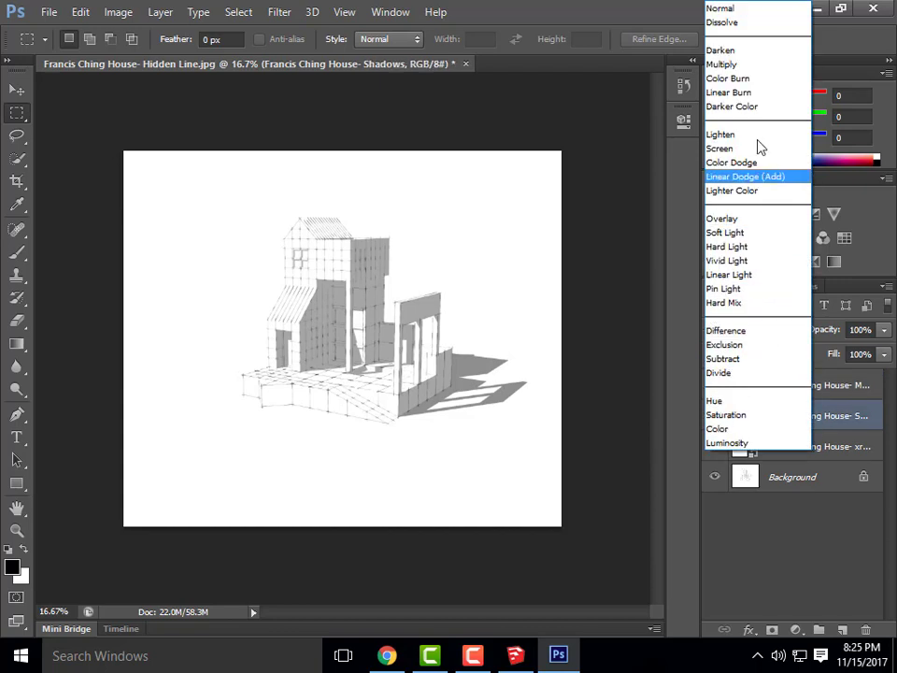
left_click(792, 63)
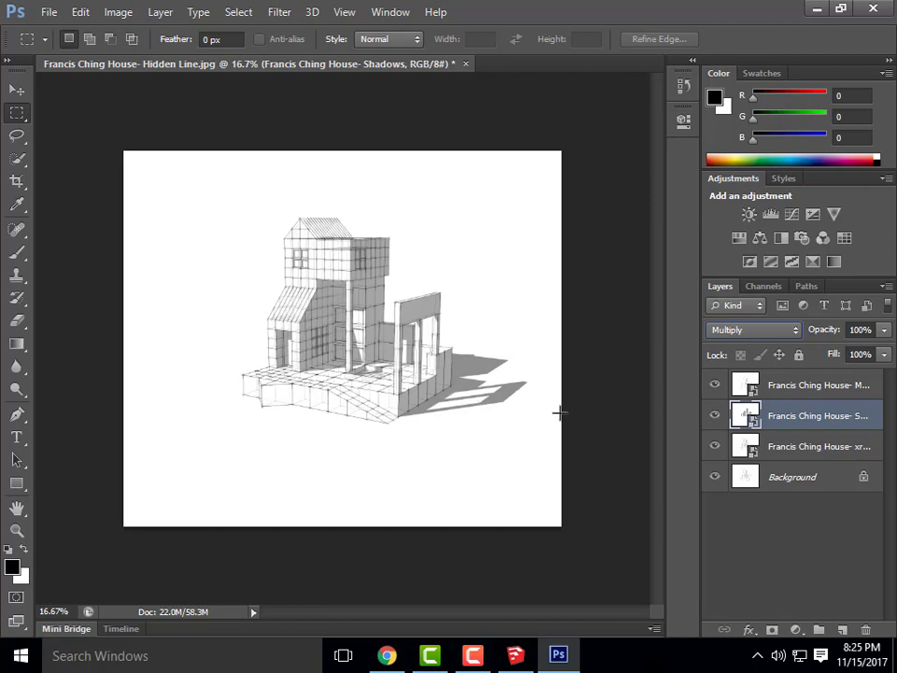
left_click(810, 447)
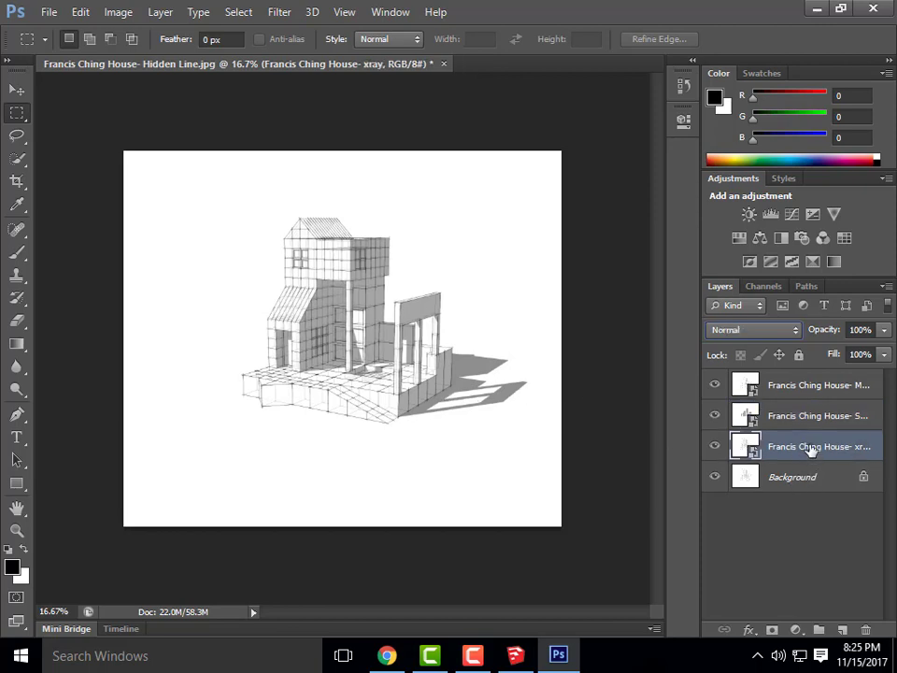
left_click(772, 335)
left_click(744, 63)
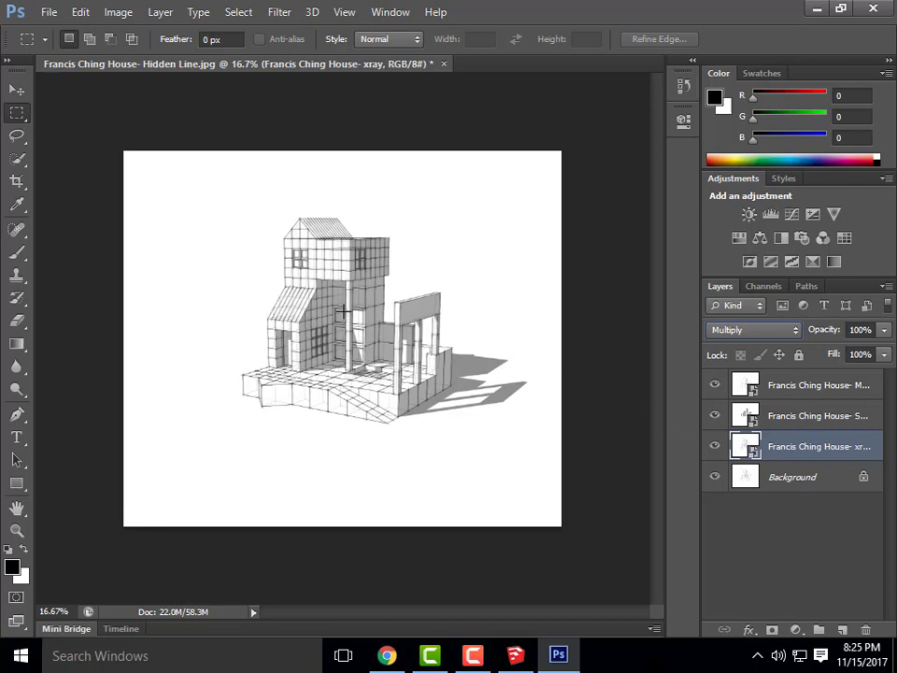
Check the Background layer, then reselect the Marker layer
left_click(780, 476)
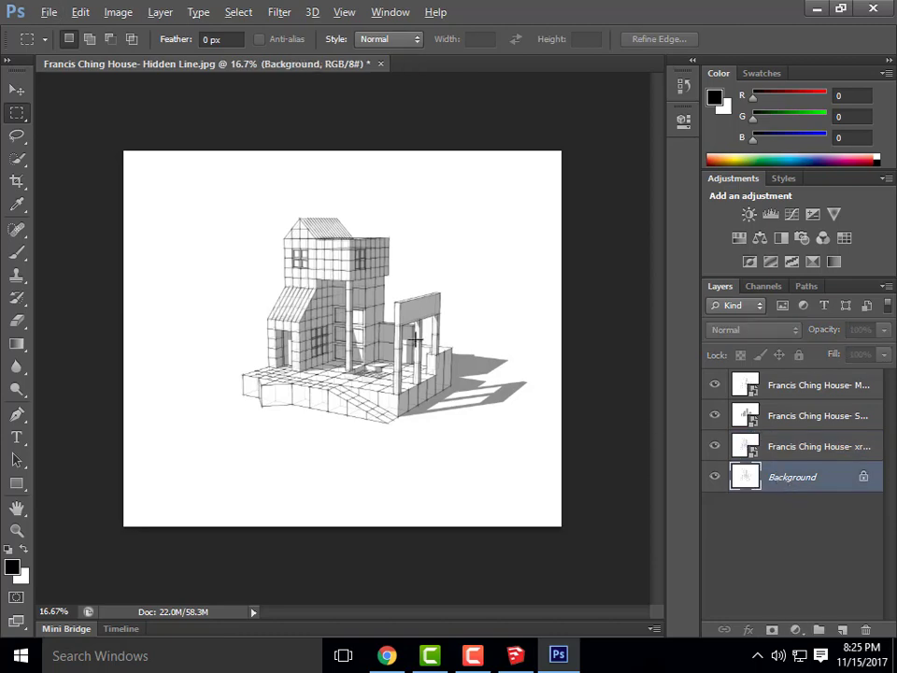
scroll(353, 302, "up", 3, "alt")
scroll(354, 302, "up", 3, "alt")
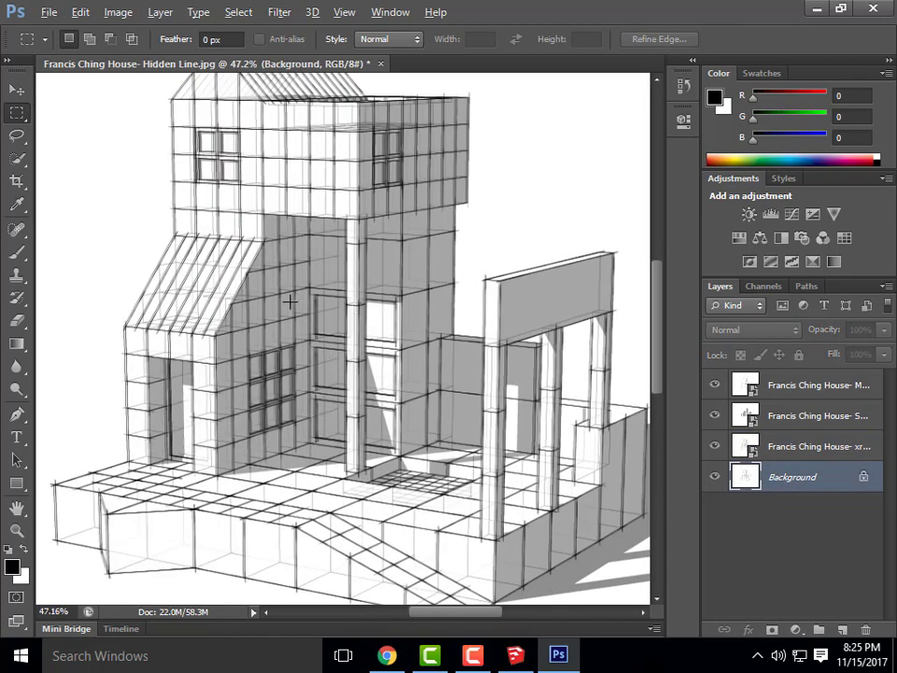
scroll(192, 230, "down", 3, "alt")
left_click(784, 394)
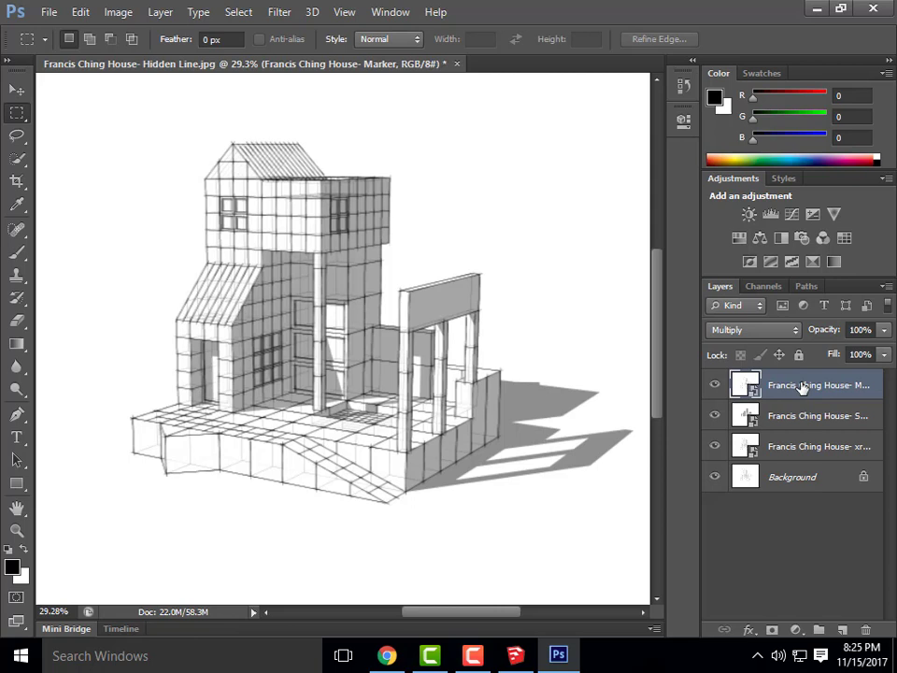
Lower the Marker layer's opacity to 60%
left_click(860, 329)
type("60")
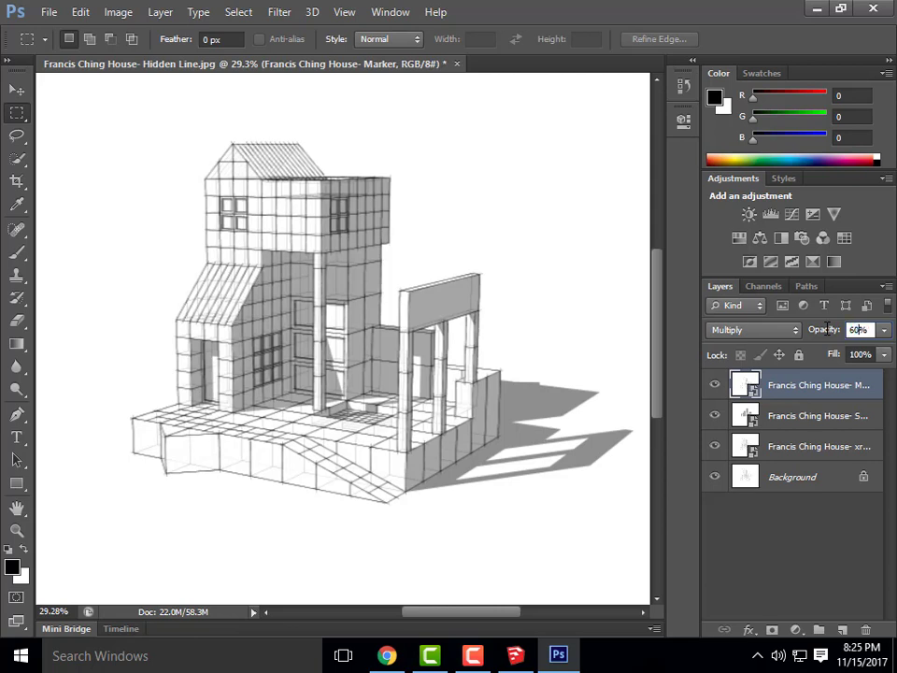
key("Return")
Set the xray layer's opacity to 50%, then reselect the Shadows layer
left_click(794, 416)
left_click(826, 447)
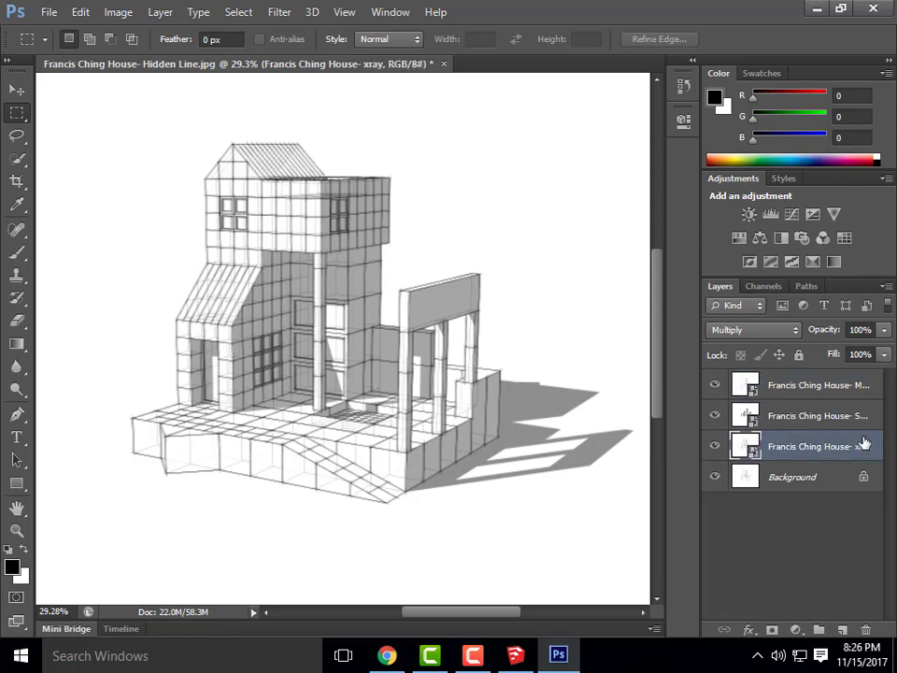
left_click_drag(860, 333, 838, 336)
type("50")
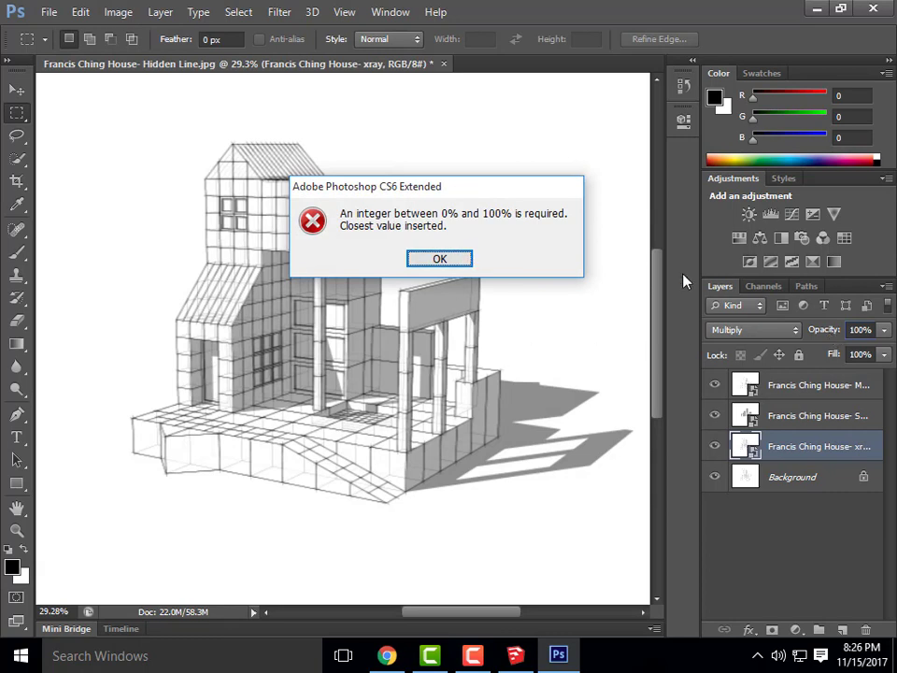
left_click(456, 258)
double_click(859, 329)
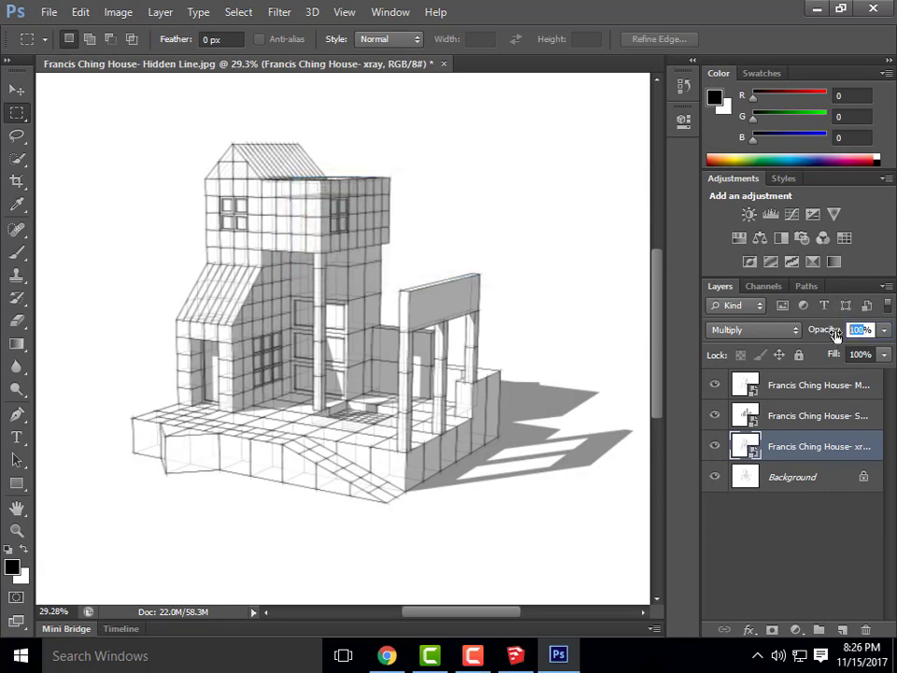
type("50")
key("Return")
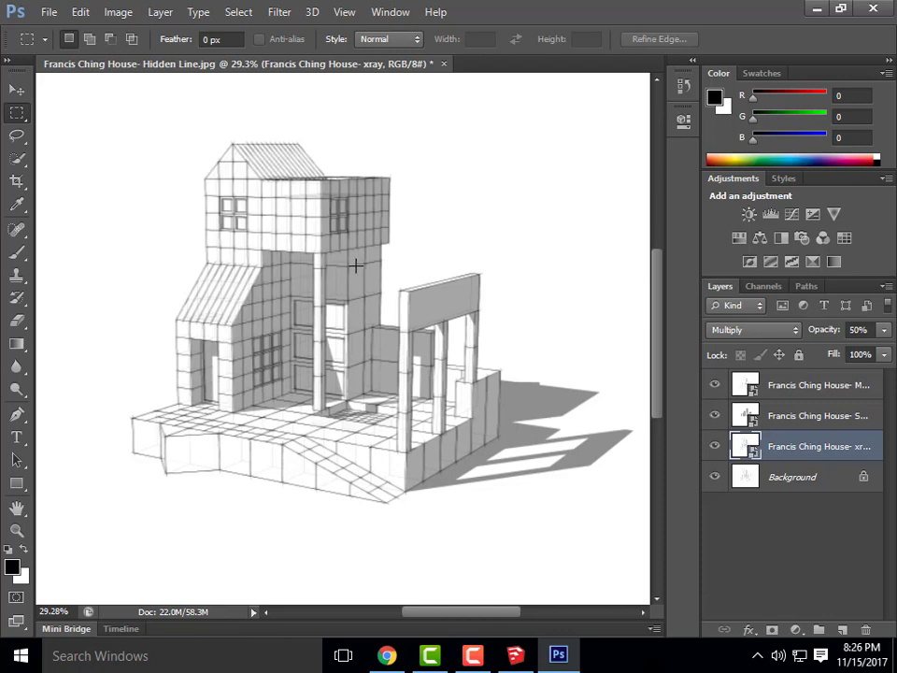
left_click(841, 417)
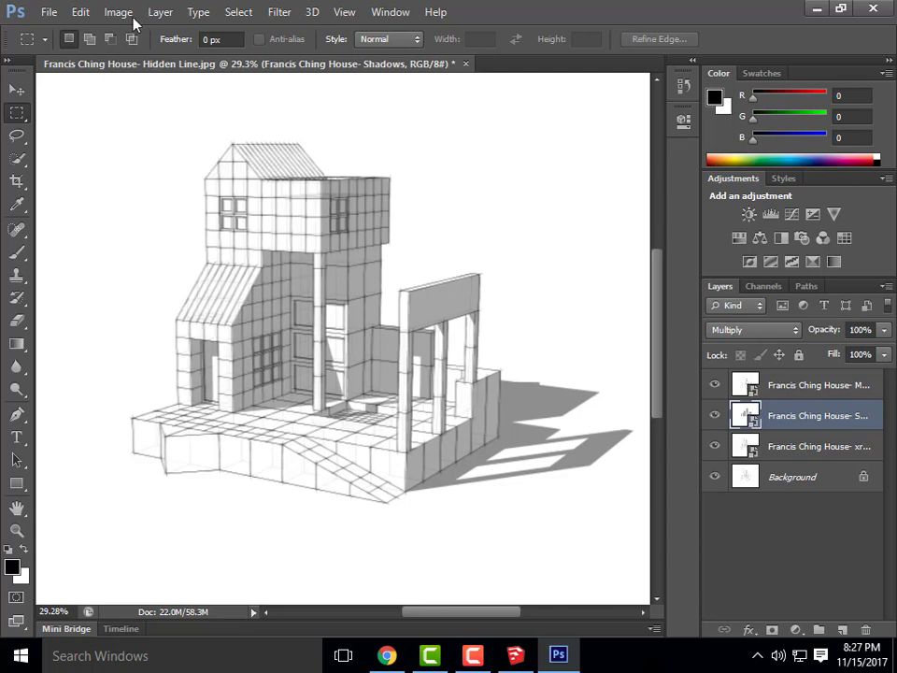
Add a layer named 'dodge and Burn' in Overlay mode, filled with 50% neutral gray
left_click(161, 11)
mouse_move(163, 33)
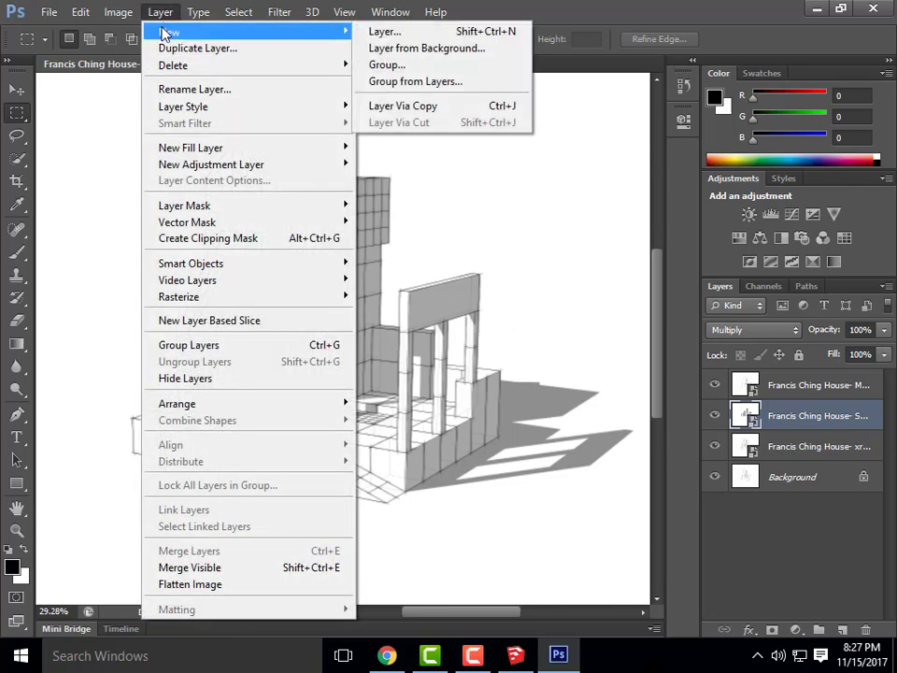
left_click(378, 32)
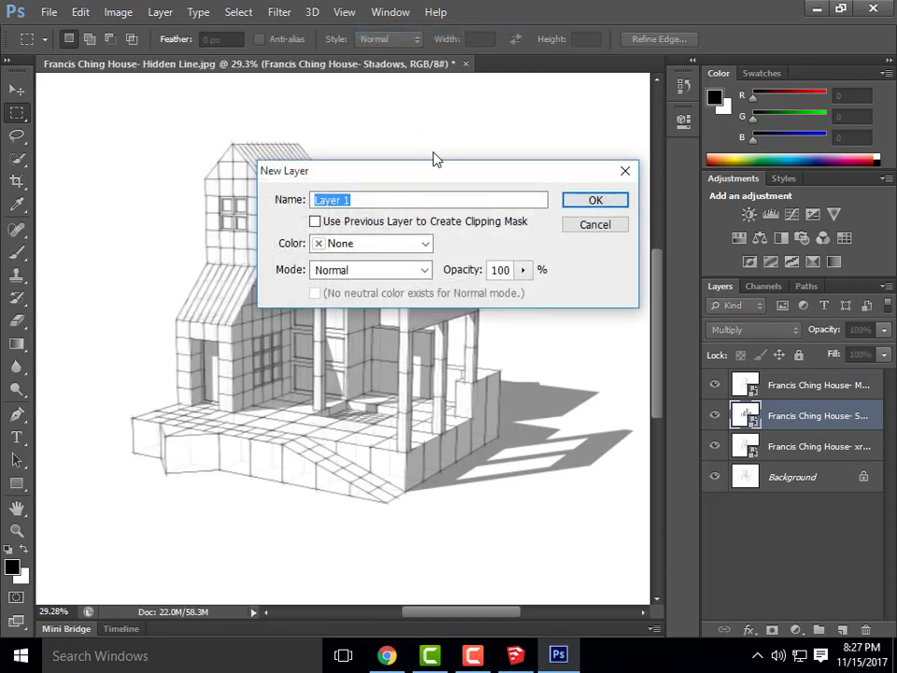
type("dodge and Burn")
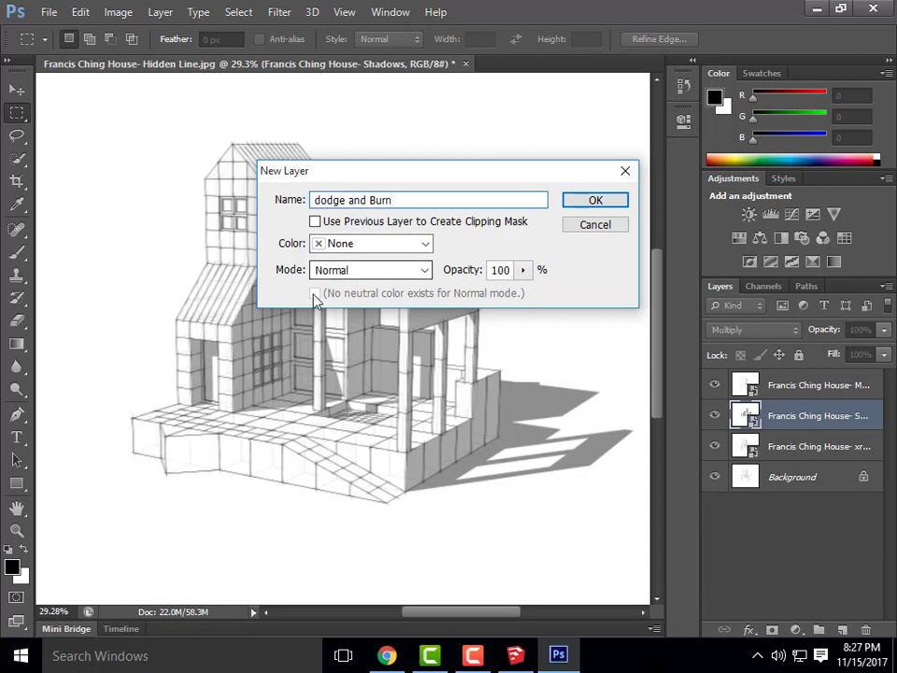
left_click(359, 271)
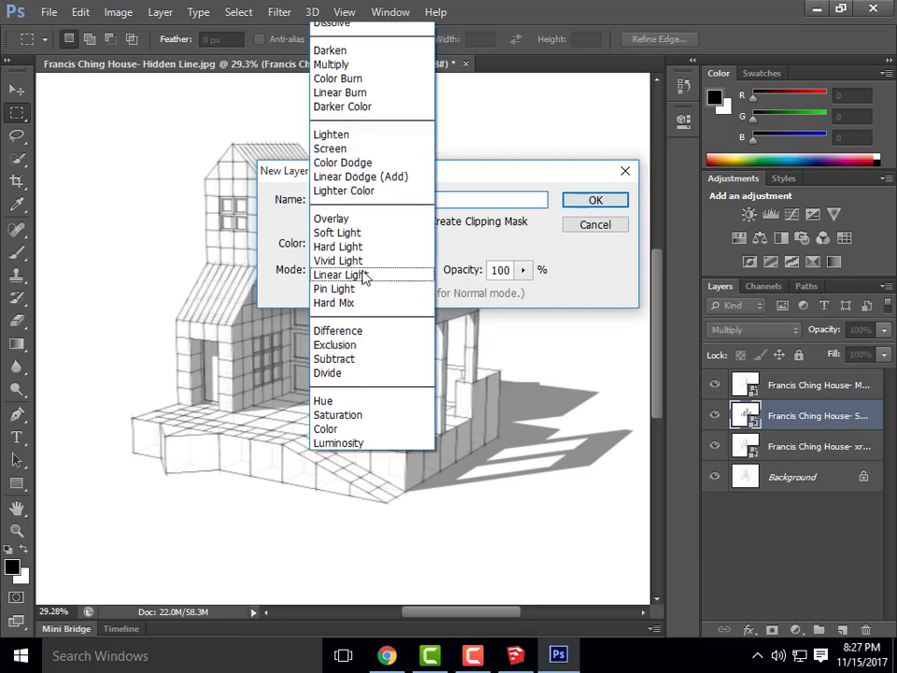
left_click(359, 226)
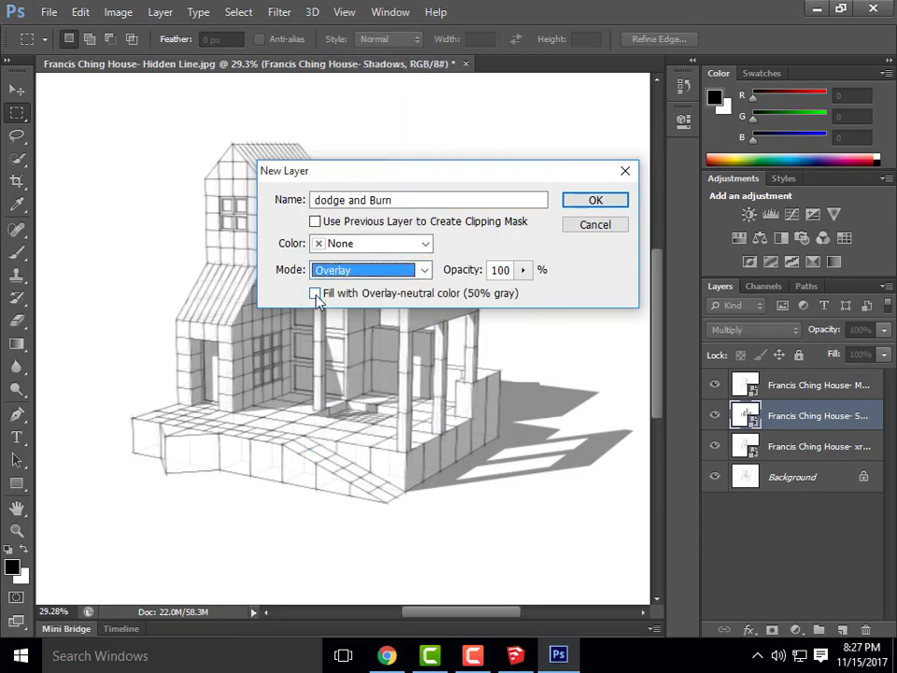
left_click(314, 294)
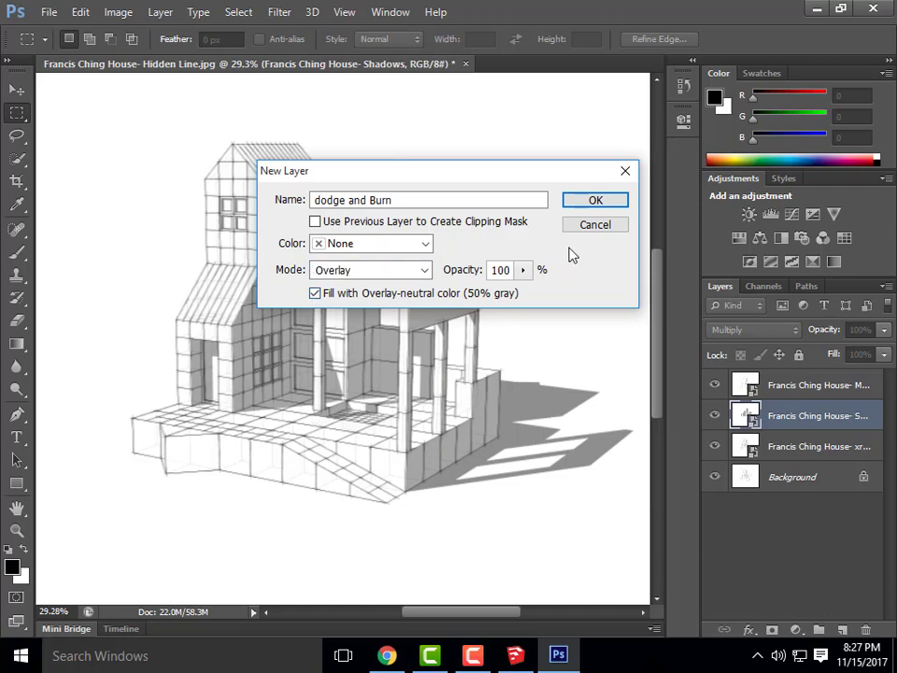
left_click(596, 203)
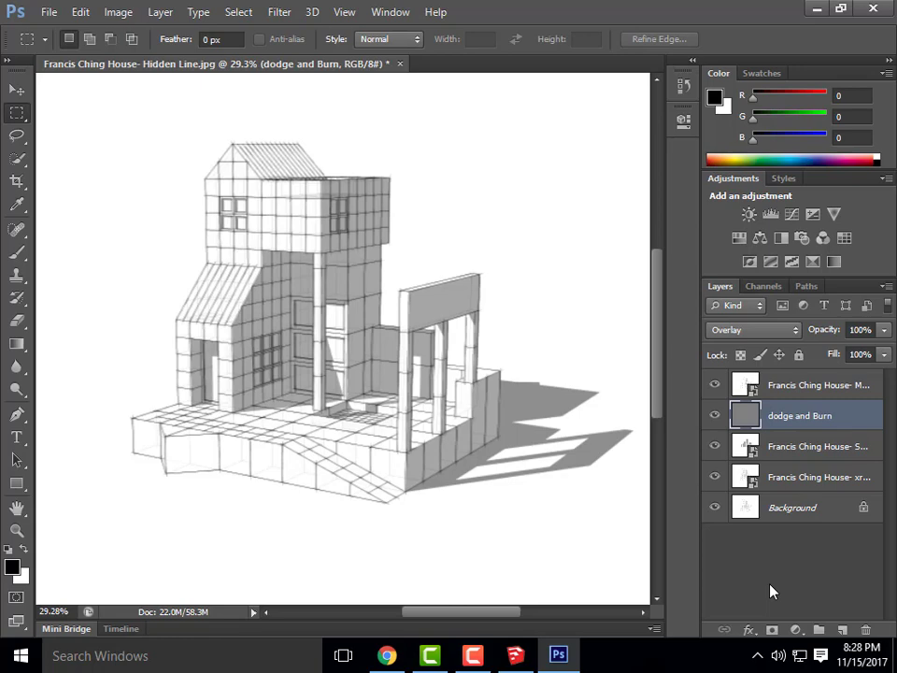
Clip the dodge and Burn layer to the Shadows layer, toggling it off and on with Ctrl+Alt+G
right_click(831, 426)
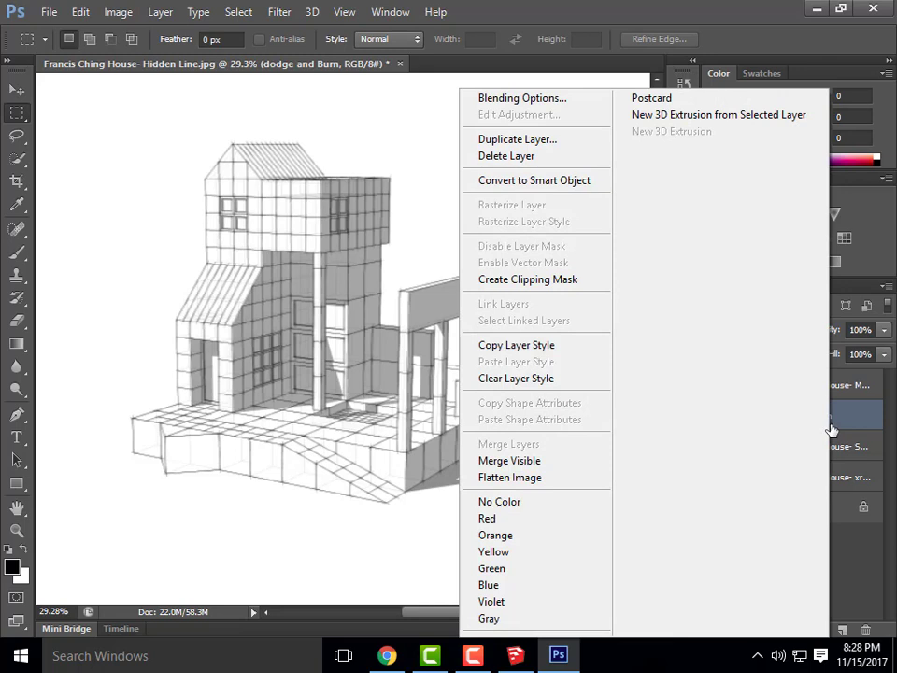
left_click(579, 282)
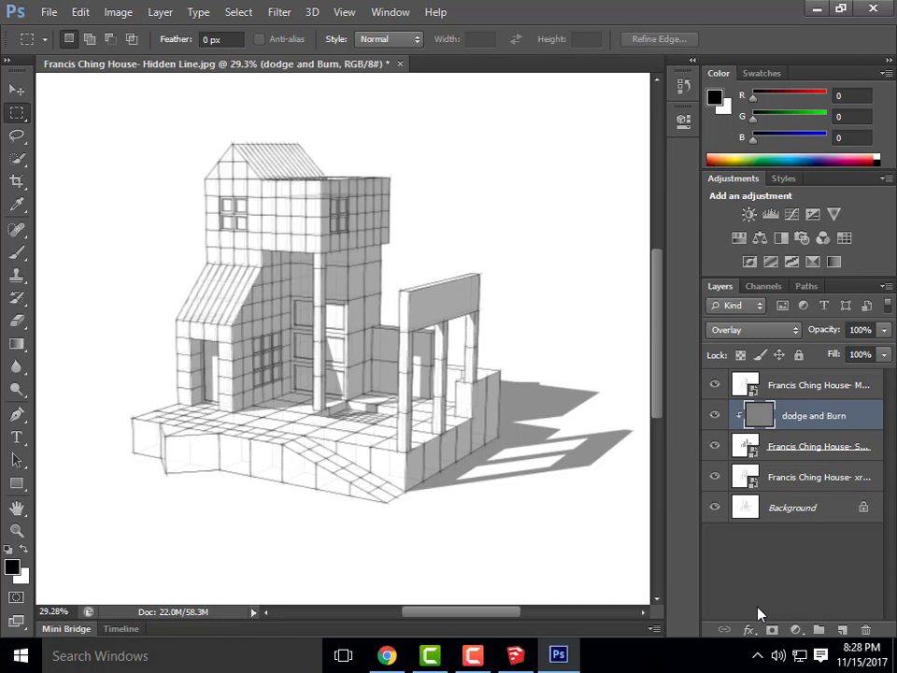
key("ctrl+alt+g")
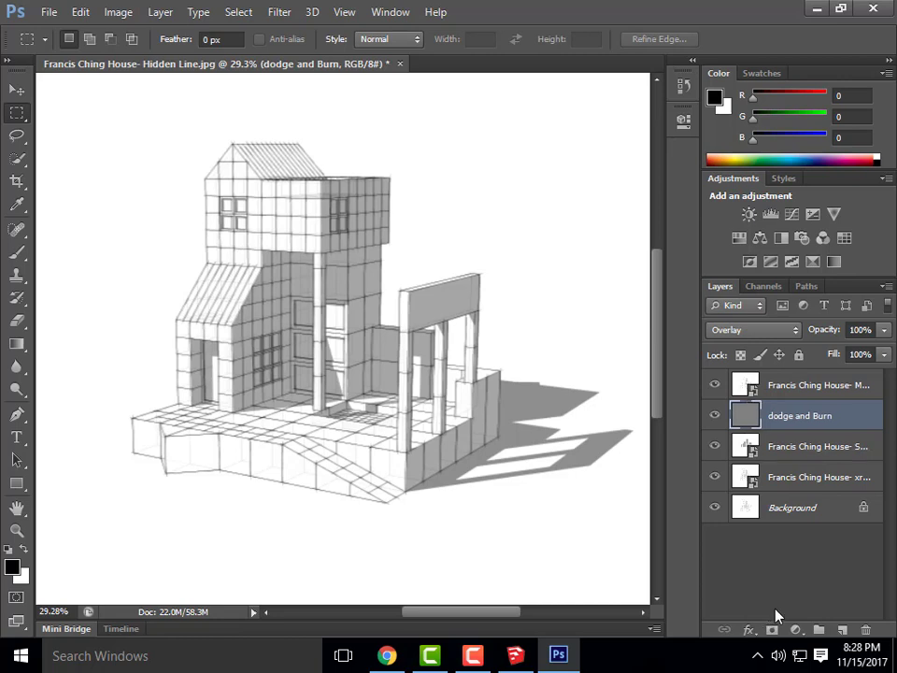
key("ctrl+alt+g")
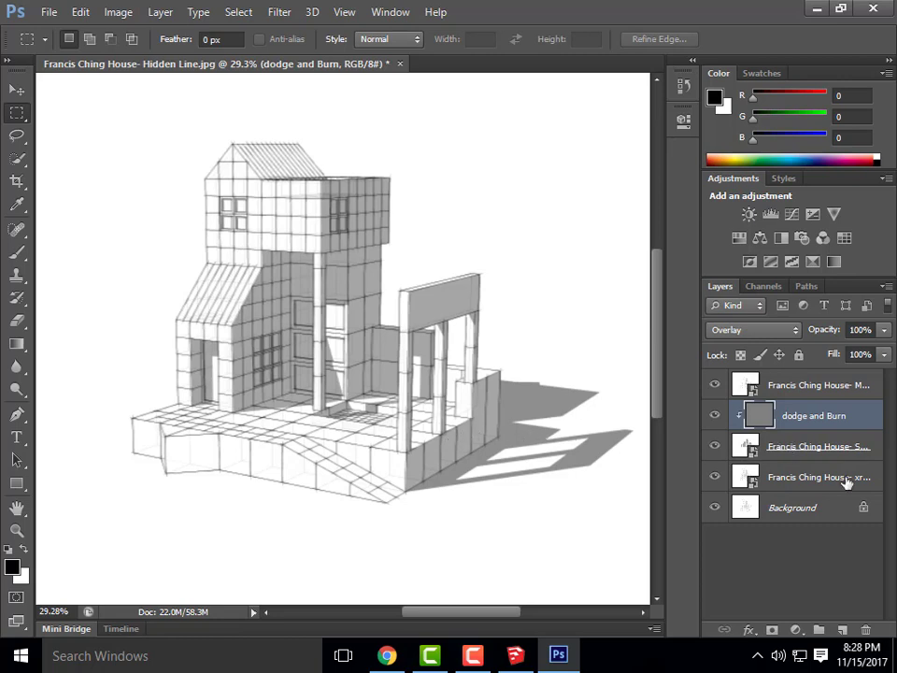
With the Burn tool, darken the wall under the tower eave
left_click(17, 250)
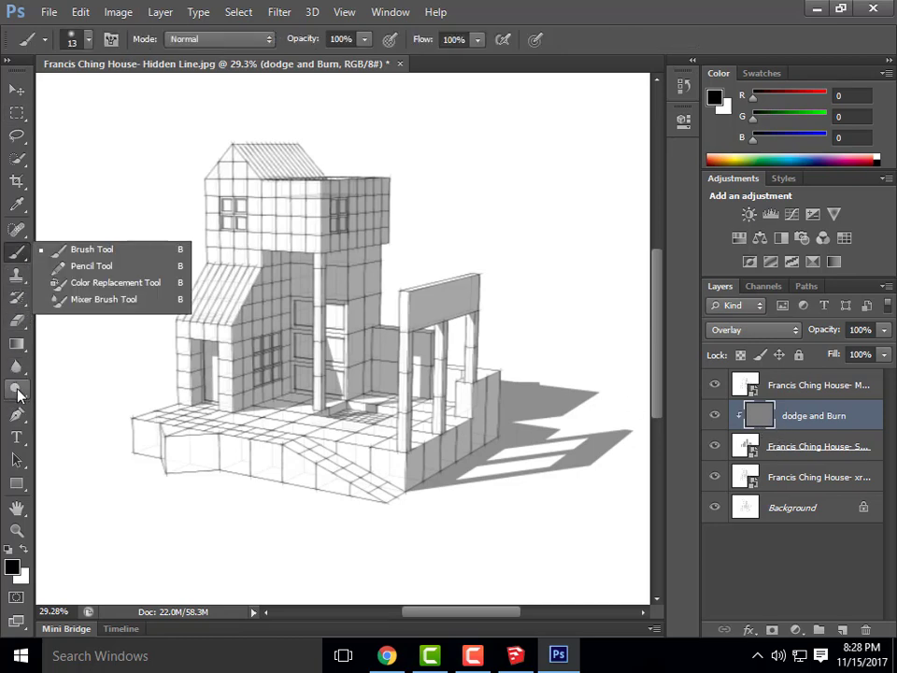
left_click(15, 391)
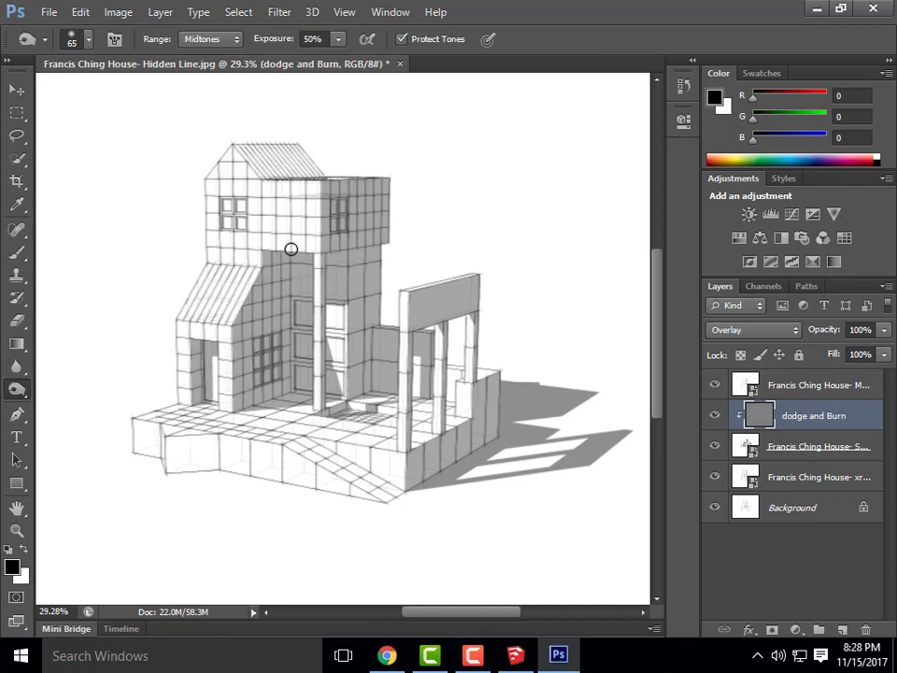
scroll(280, 248, "up", 5, "alt")
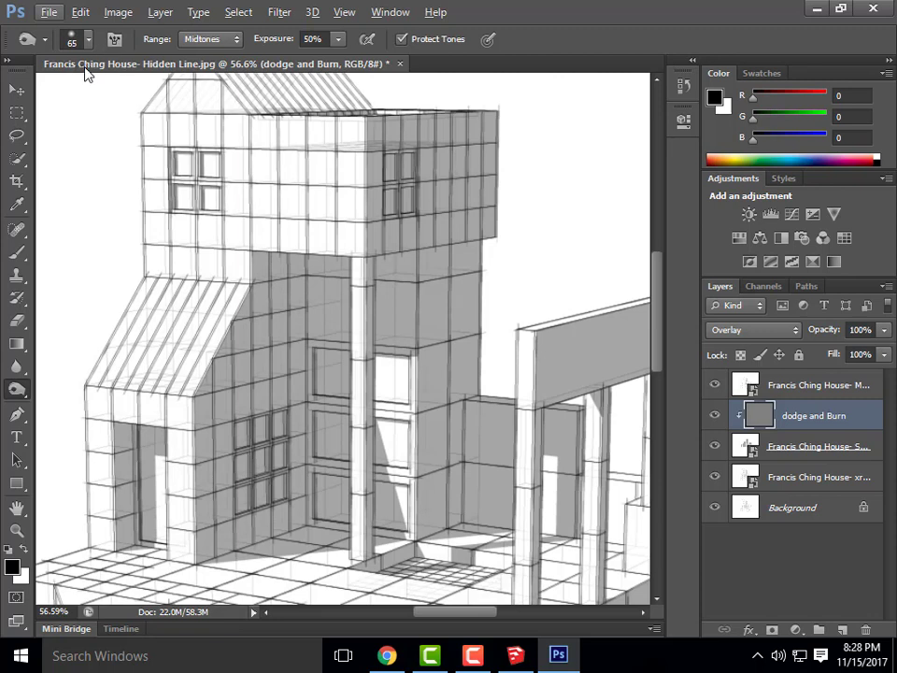
left_click(268, 259)
left_click_drag(266, 262, 260, 262)
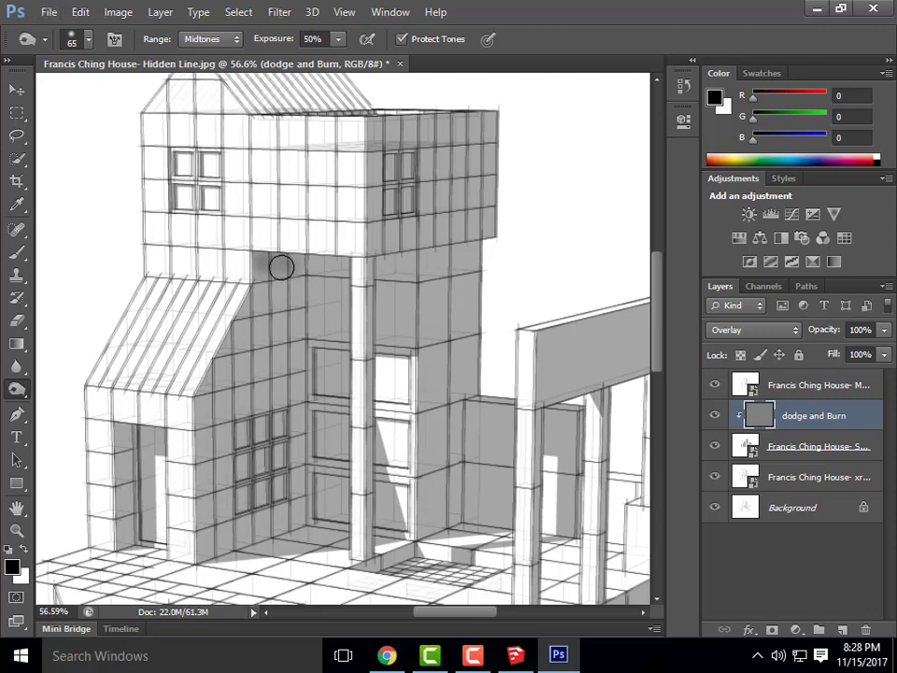
mouse_move(262, 257)
left_mouse_down()
mouse_move(293, 266)
mouse_move(262, 282)
mouse_move(226, 338)
mouse_move(281, 299)
mouse_move(296, 313)
mouse_move(300, 340)
mouse_move(259, 291)
mouse_move(277, 293)
mouse_move(293, 321)
mouse_move(296, 266)
mouse_move(267, 258)
mouse_move(261, 275)
mouse_move(300, 260)
mouse_move(331, 263)
mouse_move(314, 275)
mouse_move(310, 308)
mouse_move(326, 317)
mouse_move(345, 309)
left_mouse_up()
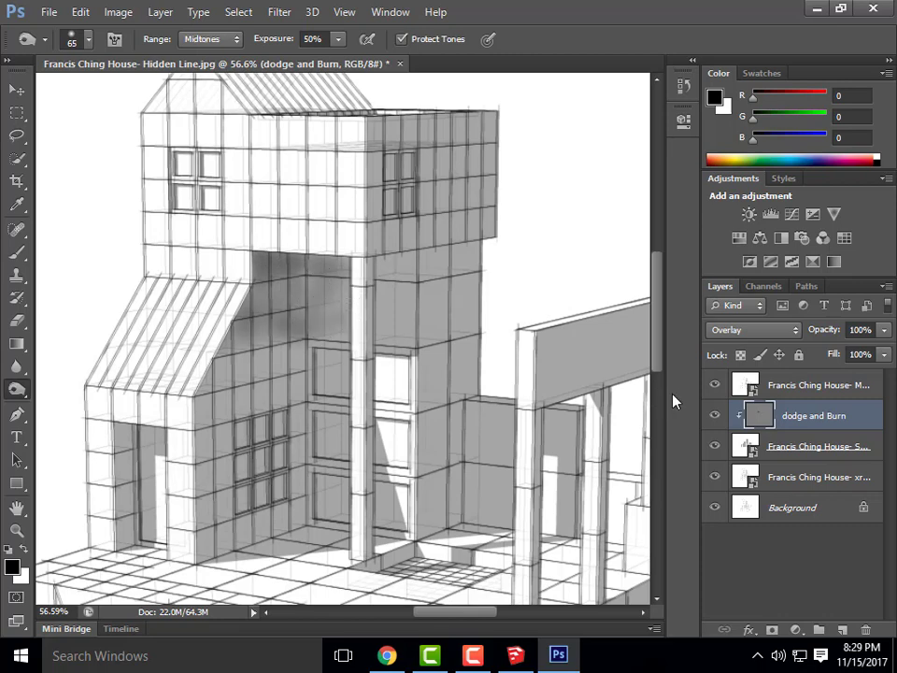
Hide the other layers to isolate the shading, burn more wall toward the right, then restore them
left_click(715, 446)
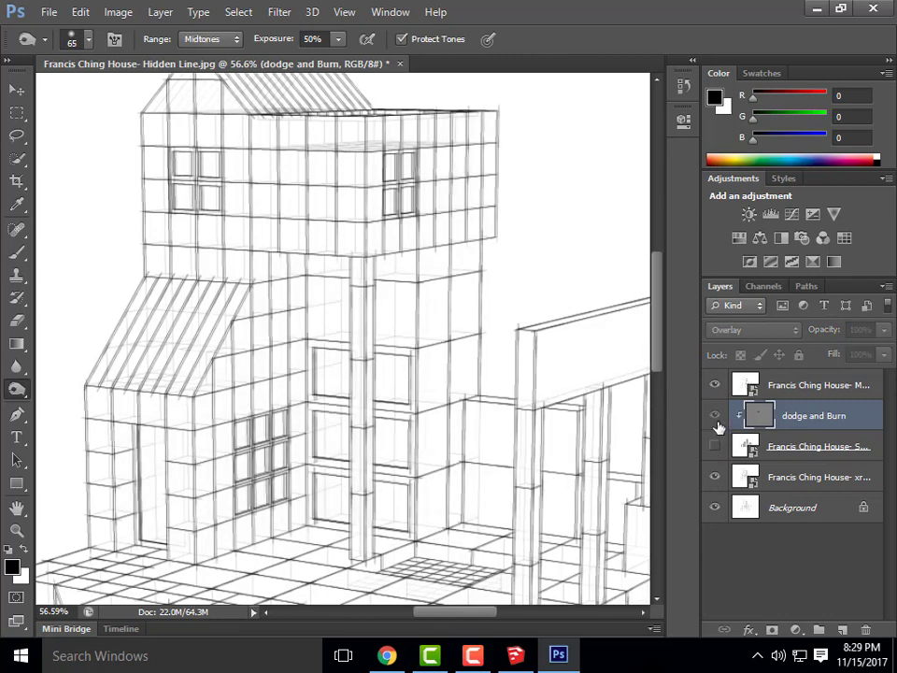
left_click(715, 446)
left_click(715, 477)
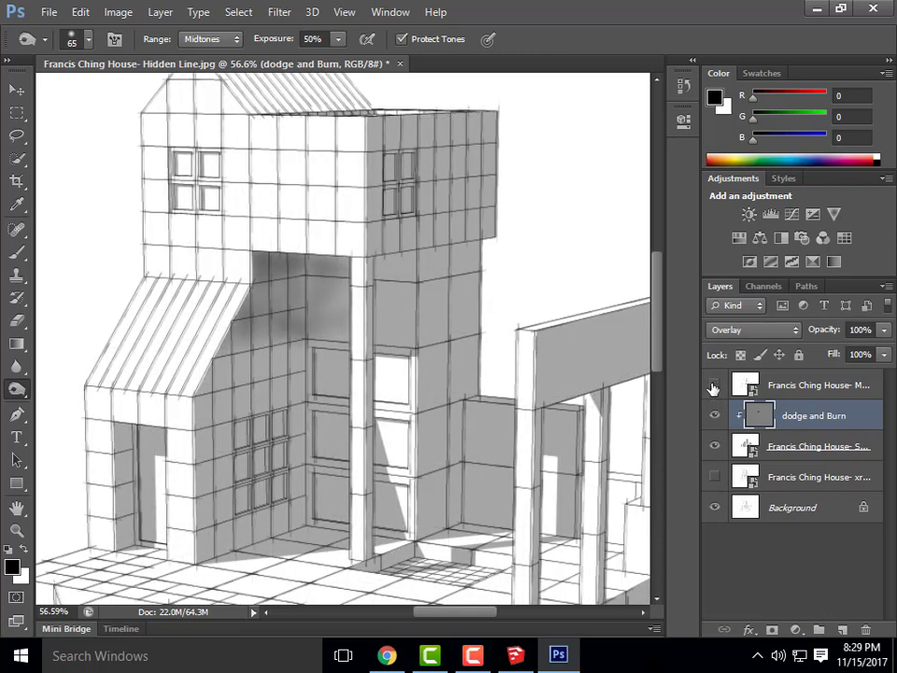
left_click(715, 384)
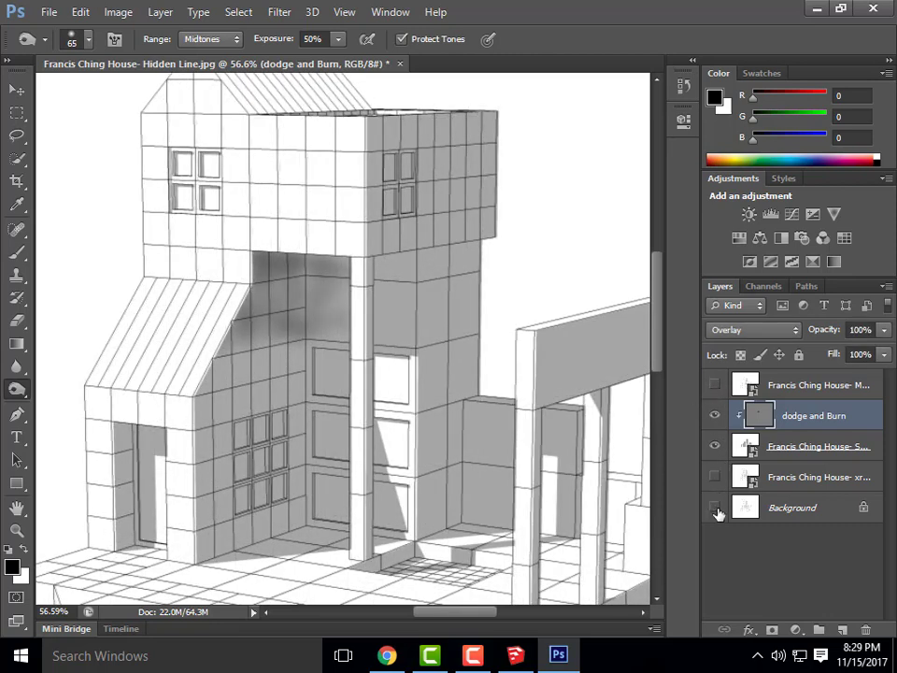
left_click(715, 508)
mouse_move(303, 283)
left_mouse_down()
mouse_move(277, 309)
mouse_move(336, 279)
mouse_move(330, 303)
left_mouse_up()
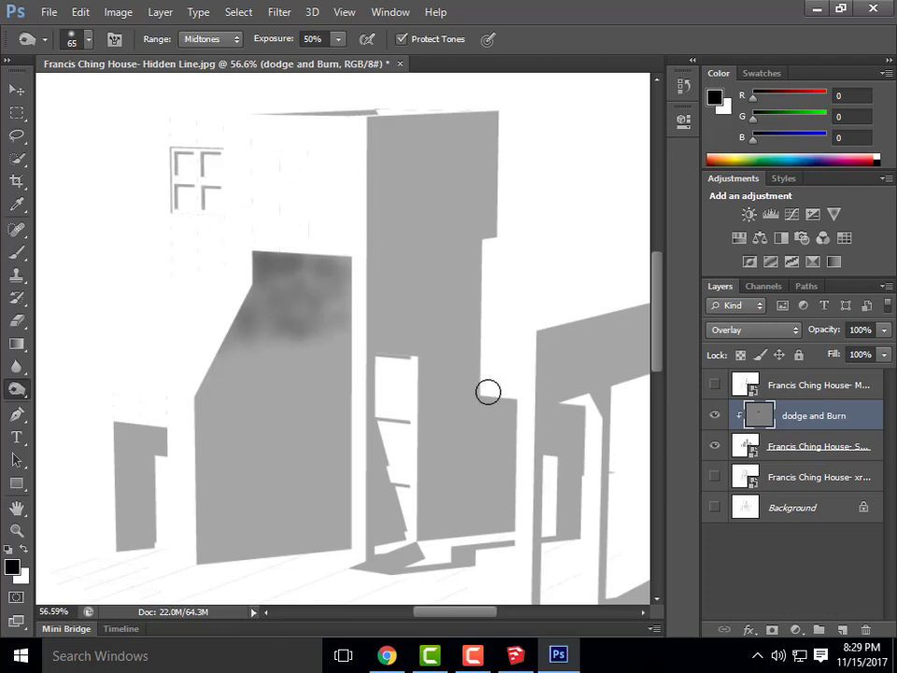
left_click(715, 508)
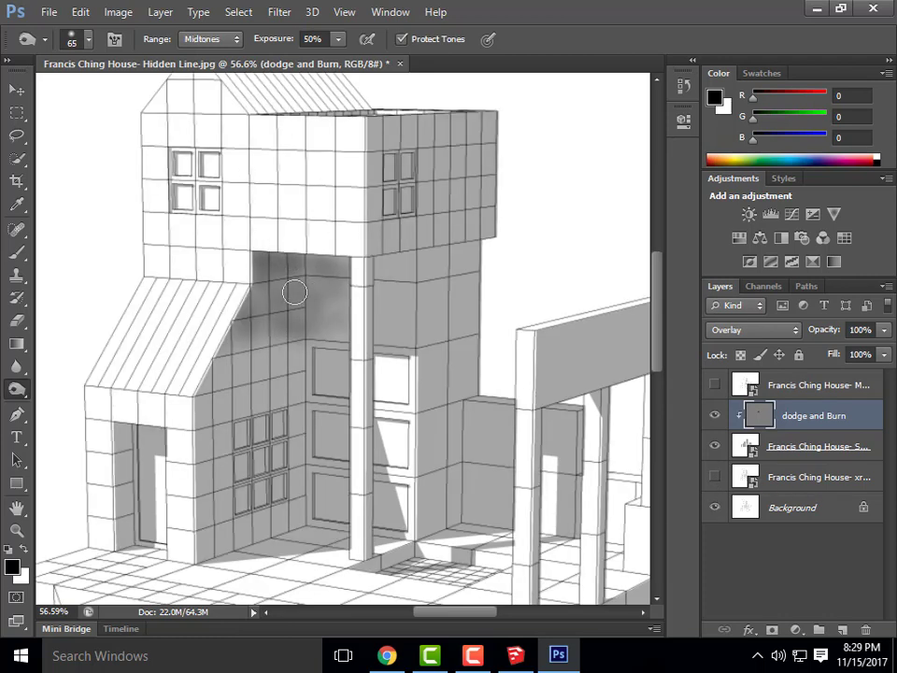
At 98 px brush size, burn the doorway, tower wall, side wall base and upper block's right face
left_click(73, 38)
left_click_drag(93, 95, 110, 91)
left_click(279, 302)
left_click_drag(245, 336, 267, 306)
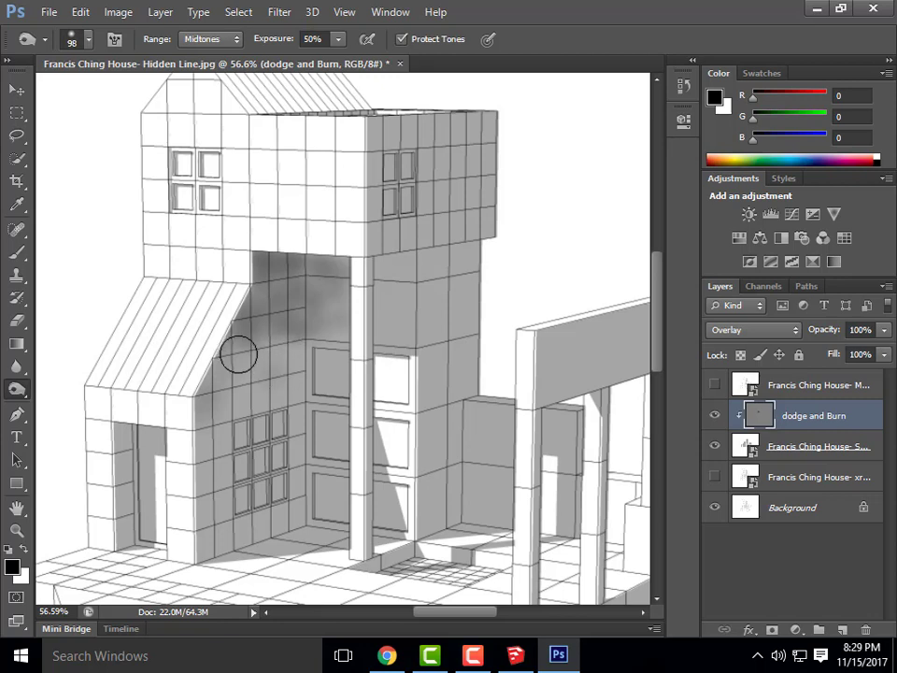
mouse_move(149, 442)
left_mouse_down()
mouse_move(135, 427)
mouse_move(115, 431)
mouse_move(112, 464)
mouse_move(158, 427)
mouse_move(121, 453)
left_mouse_up()
mouse_move(402, 264)
left_mouse_down()
mouse_move(390, 256)
mouse_move(375, 262)
mouse_move(374, 289)
mouse_move(363, 256)
mouse_move(373, 505)
mouse_move(376, 364)
left_mouse_up()
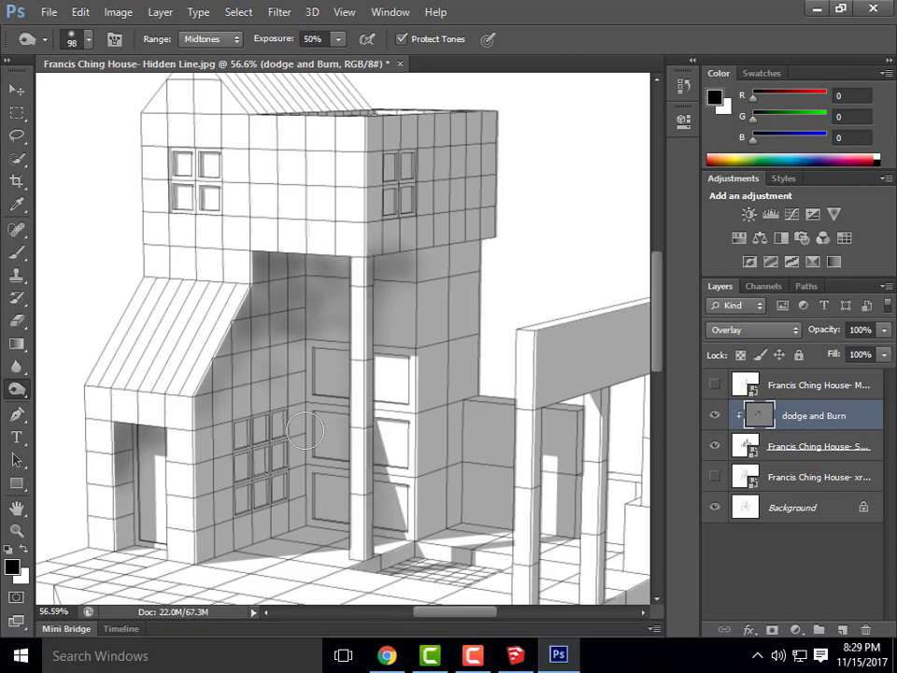
left_click_drag(298, 527, 243, 546)
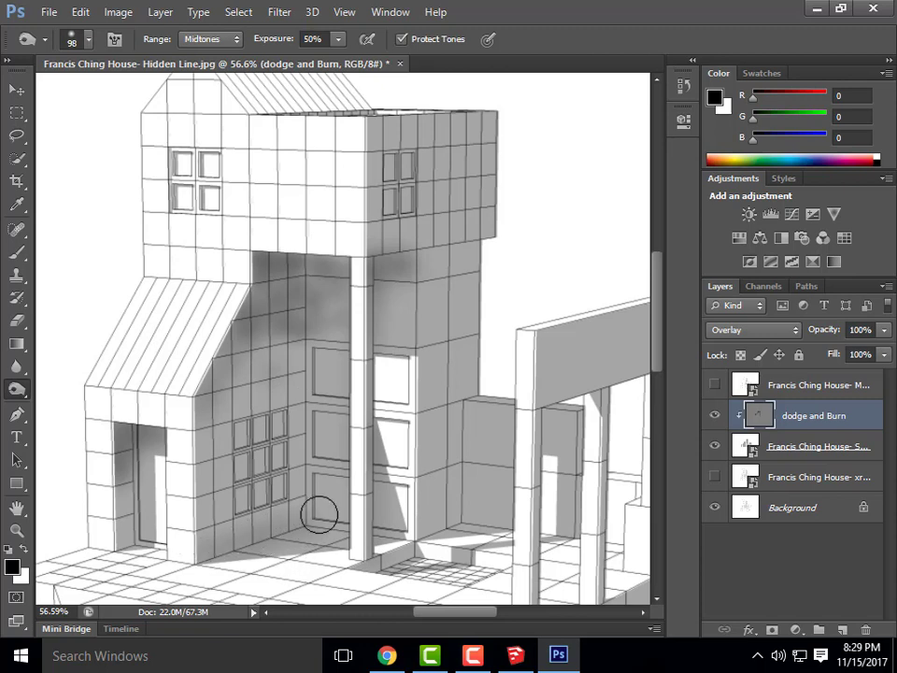
mouse_move(412, 262)
left_mouse_down()
mouse_move(370, 254)
mouse_move(291, 271)
mouse_move(328, 303)
mouse_move(297, 312)
left_mouse_up()
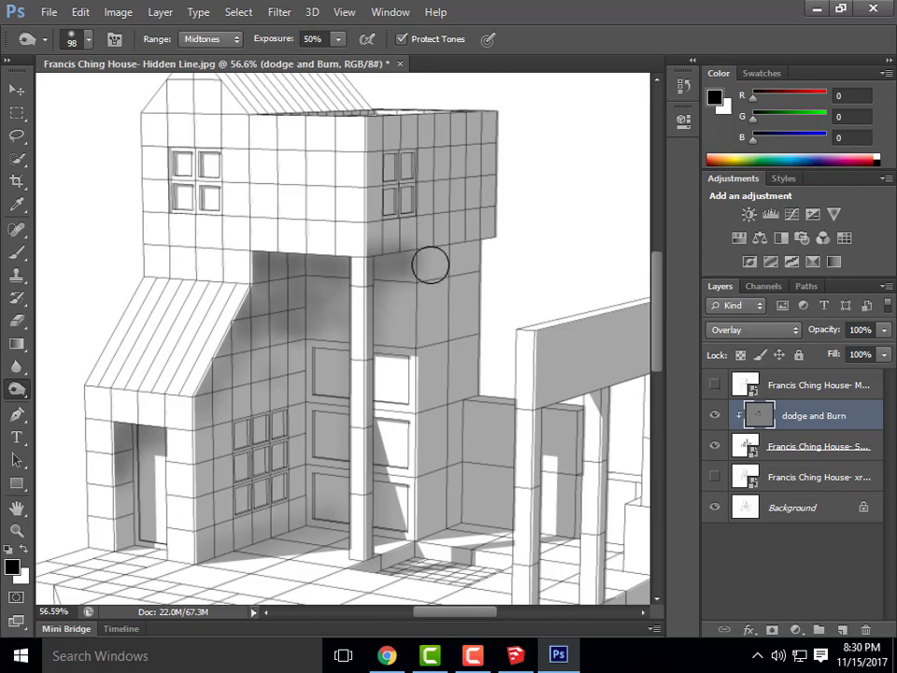
mouse_move(365, 151)
left_mouse_down()
mouse_move(384, 90)
mouse_move(392, 263)
mouse_move(431, 176)
mouse_move(466, 217)
mouse_move(486, 278)
left_mouse_up()
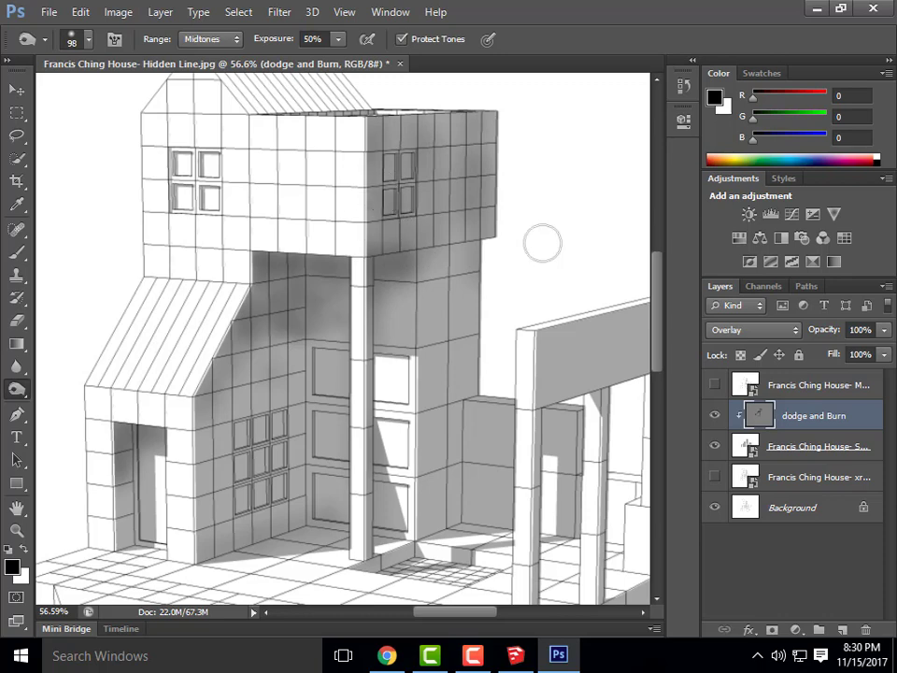
Burn the back wall behind the porch and the ground shadow along the porch wall base
scroll(366, 431, "down", 5, "alt")
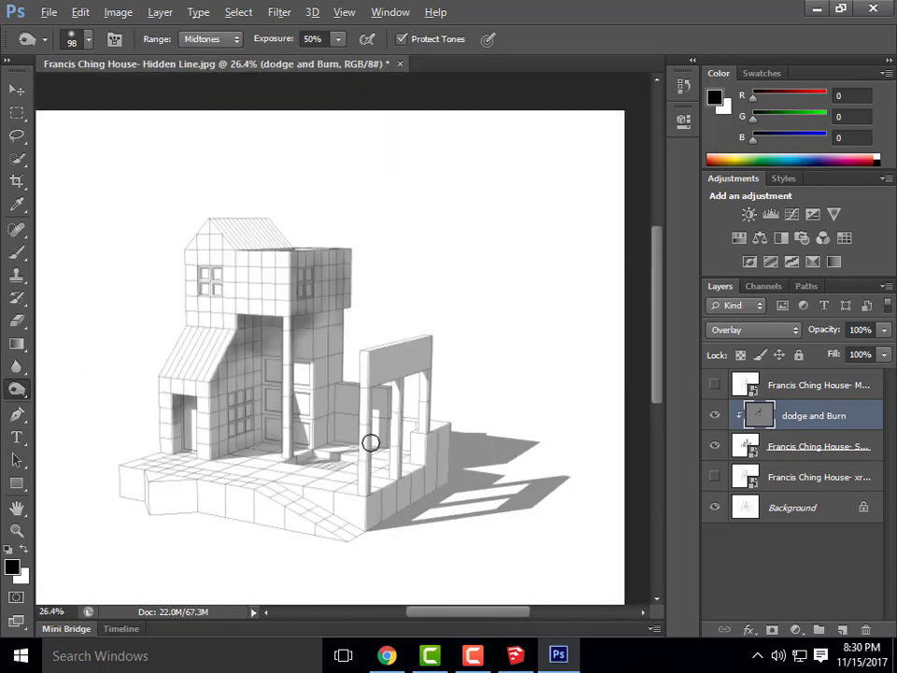
scroll(370, 441, "up", 3, "alt")
scroll(408, 532, "down", 2, "alt")
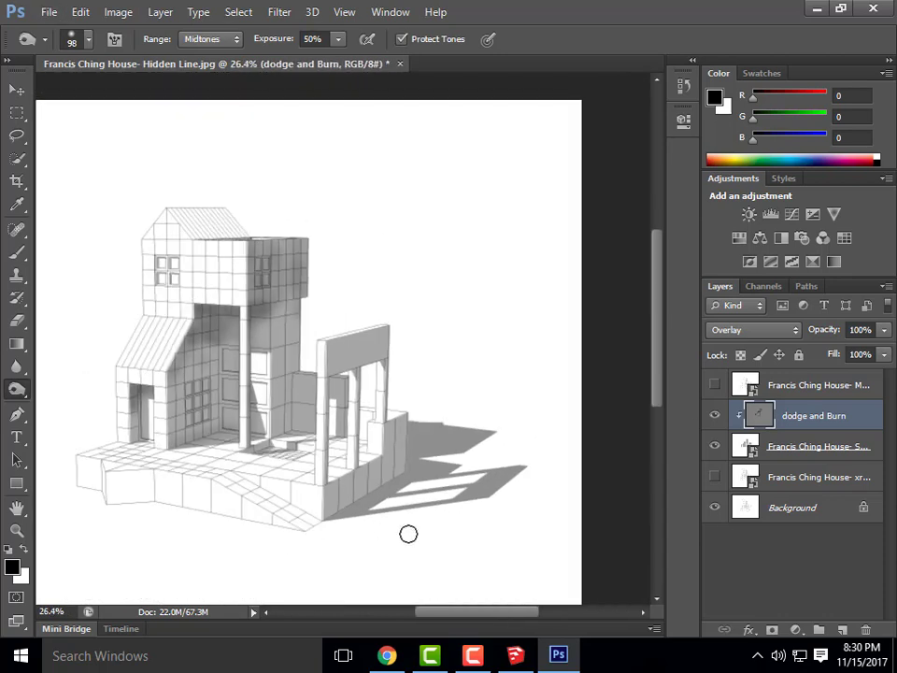
scroll(403, 527, "up", 4, "alt")
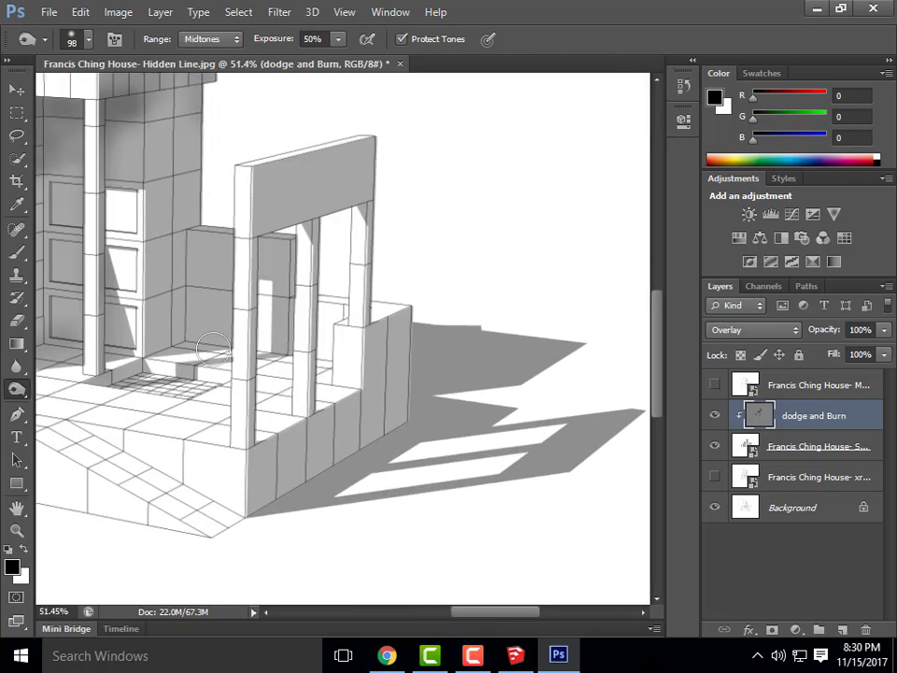
mouse_move(213, 347)
left_mouse_down()
mouse_move(176, 312)
mouse_move(193, 244)
left_mouse_up()
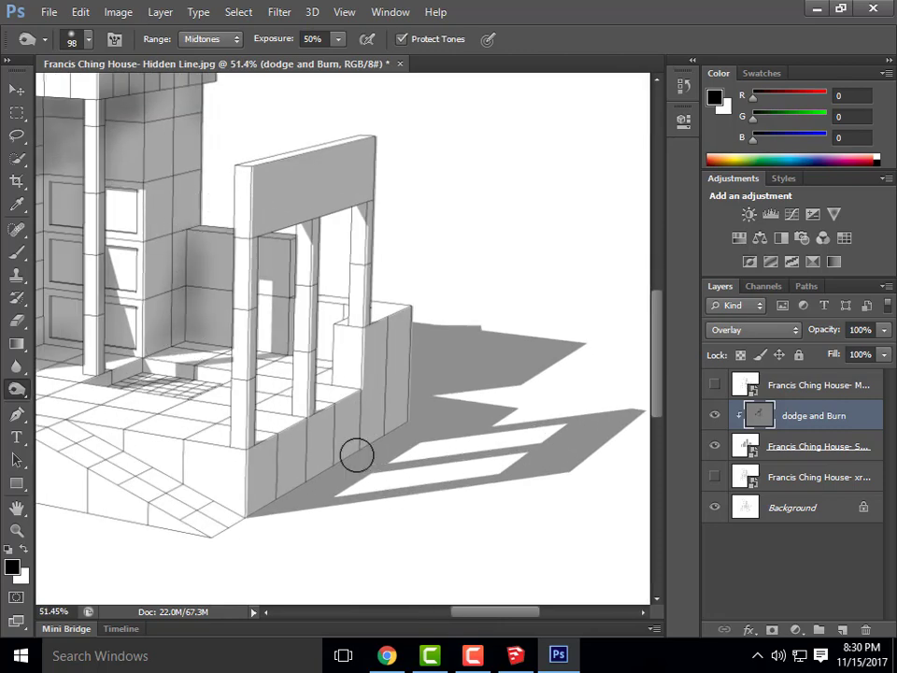
mouse_move(276, 498)
left_mouse_down()
mouse_move(371, 455)
mouse_move(417, 389)
mouse_move(317, 474)
mouse_move(280, 485)
mouse_move(415, 349)
mouse_move(415, 423)
mouse_move(399, 339)
mouse_move(339, 438)
mouse_move(252, 503)
left_mouse_up()
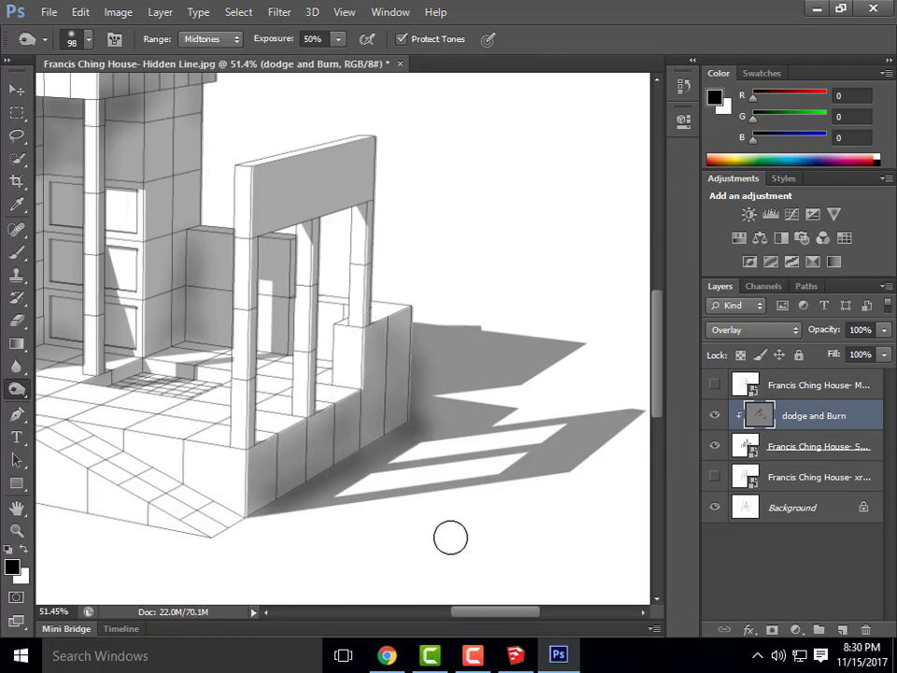
mouse_move(407, 439)
left_mouse_down()
mouse_move(235, 531)
mouse_move(284, 496)
left_mouse_up()
Switch to the Dodge Tool with a soft round 193 px brush
right_click(15, 390)
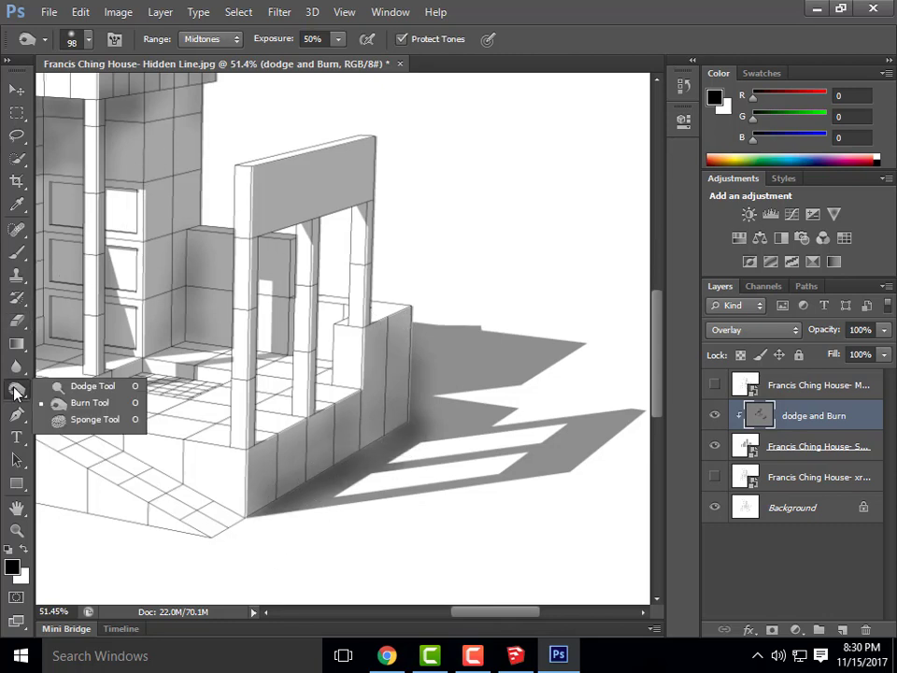
left_click(89, 386)
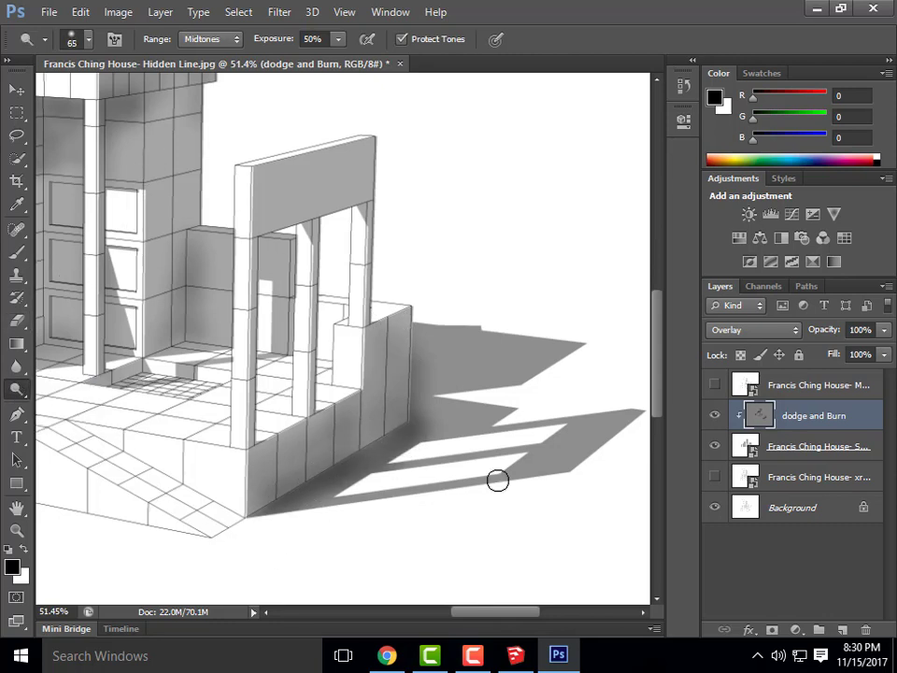
left_click(89, 40)
left_click_drag(118, 97, 131, 95)
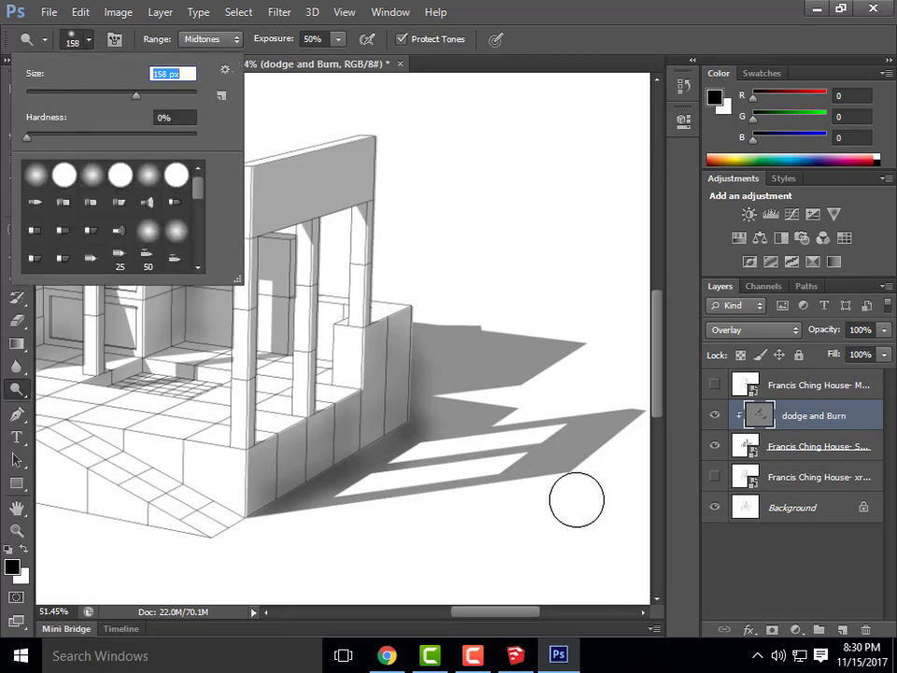
left_click(34, 179)
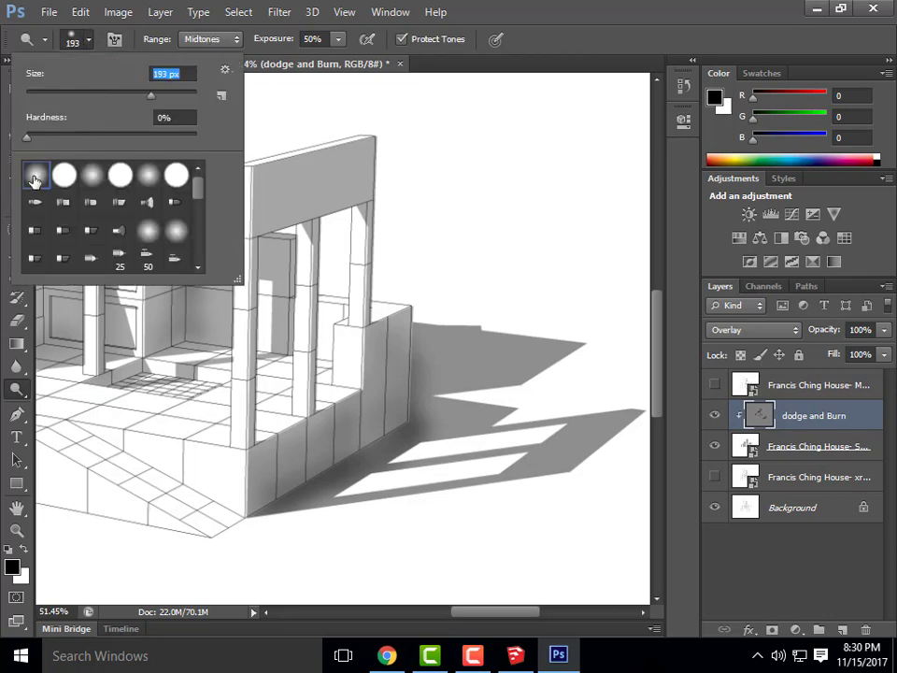
Dodge the far ends of the lower and upper cast shadows to lighten and soften them
mouse_move(603, 508)
left_mouse_down()
mouse_move(473, 488)
mouse_move(582, 484)
left_mouse_up()
scroll(353, 479, "down", 2, "alt")
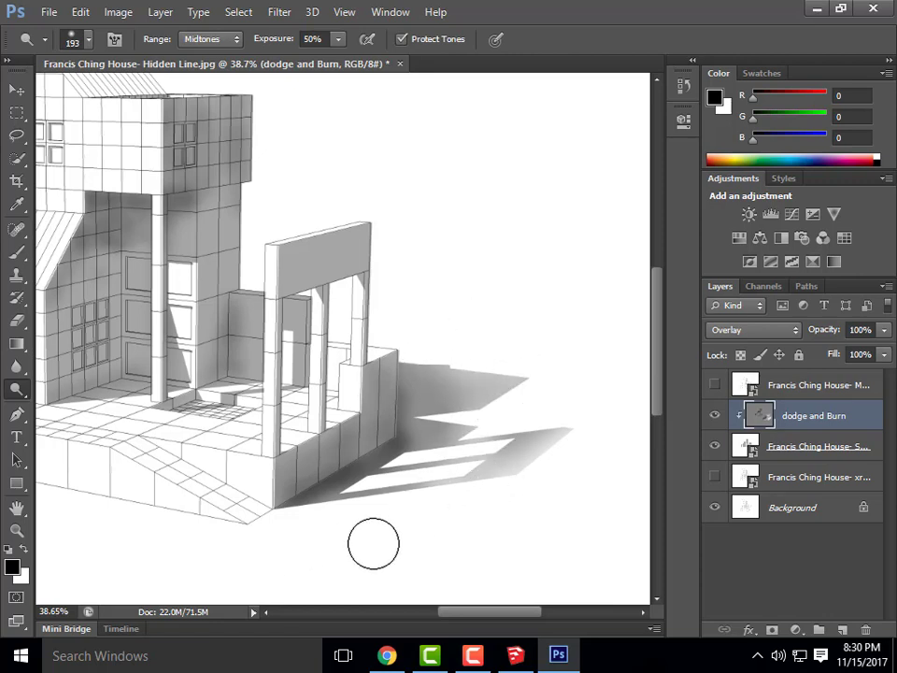
mouse_move(505, 396)
left_mouse_down()
mouse_move(532, 368)
mouse_move(509, 359)
left_mouse_up()
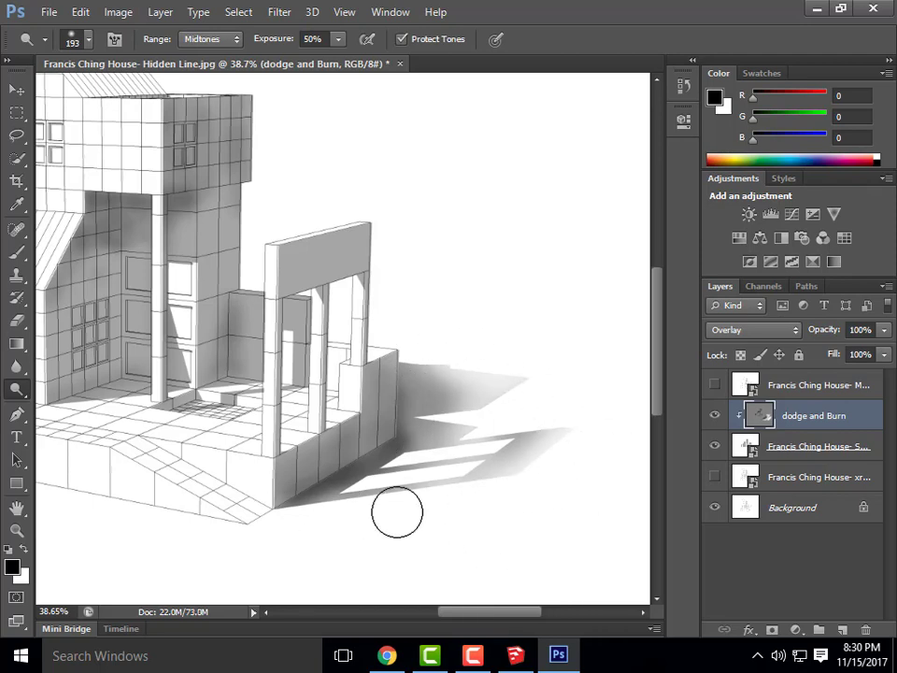
scroll(507, 401, "down", 2, "alt")
scroll(390, 291, "down", 2, "alt")
scroll(391, 292, "up", 2, "alt")
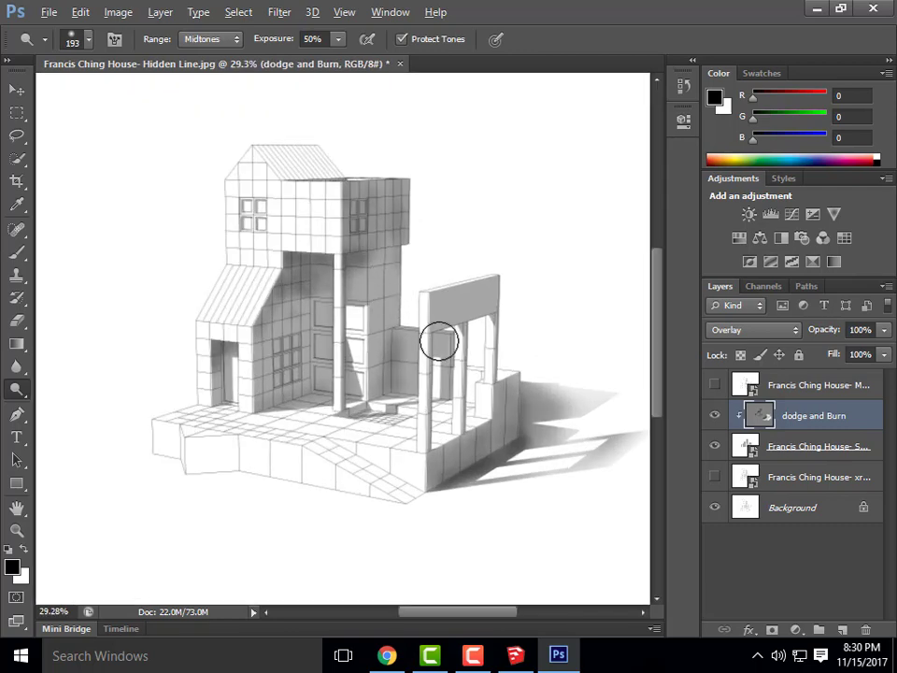
scroll(184, 391, "down", 1, "alt")
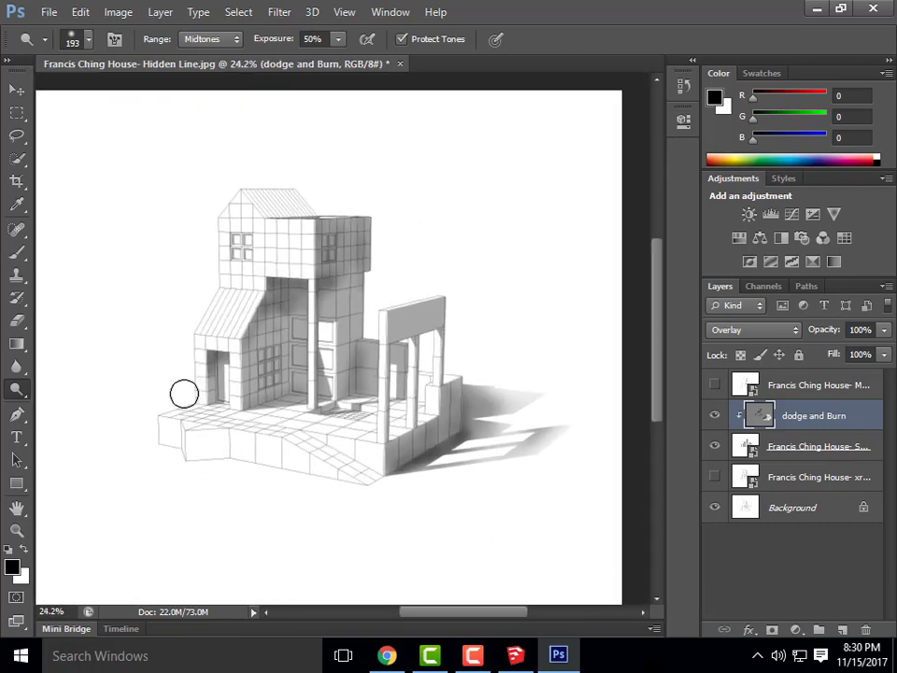
scroll(365, 341, "down", 1, "alt")
scroll(426, 291, "up", 2, "alt")
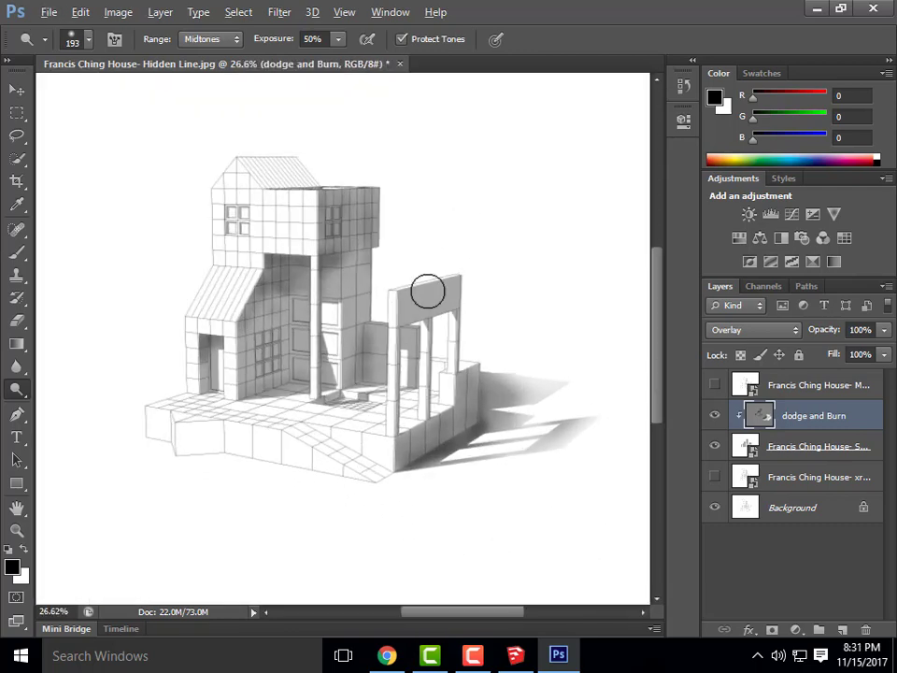
Show the xray and Marker linework layers again, then bring SketchUp to the front
left_click(715, 477)
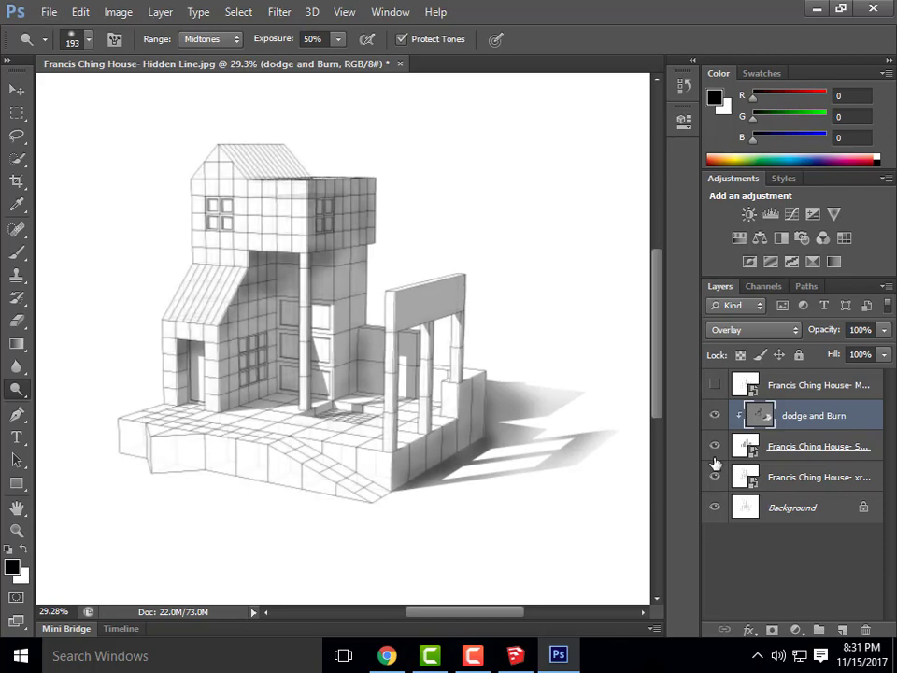
left_click(715, 384)
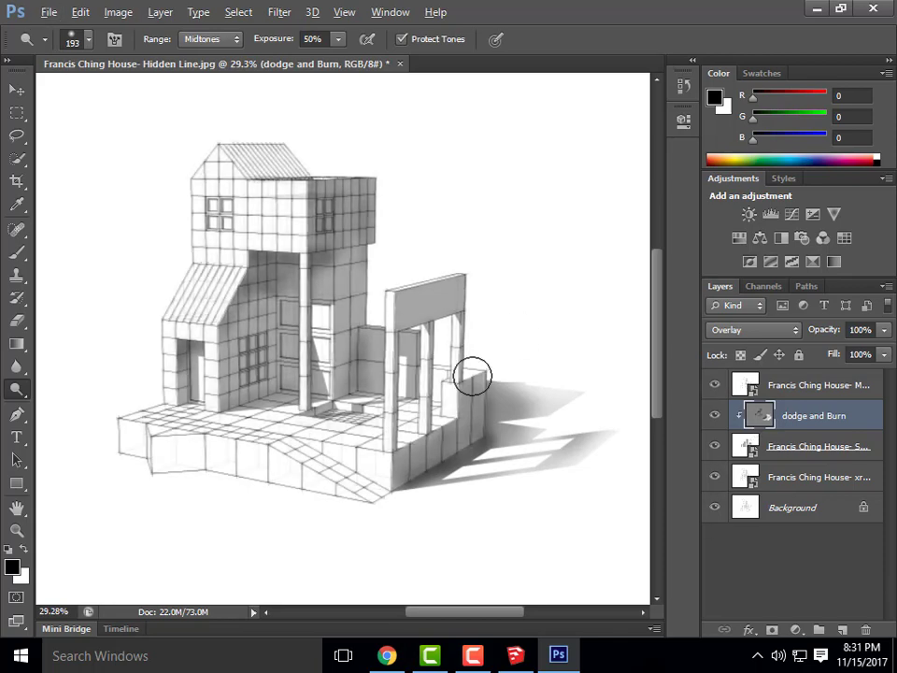
scroll(421, 374, "up", 1, "alt")
scroll(449, 421, "down", 2, "alt")
key("alt")
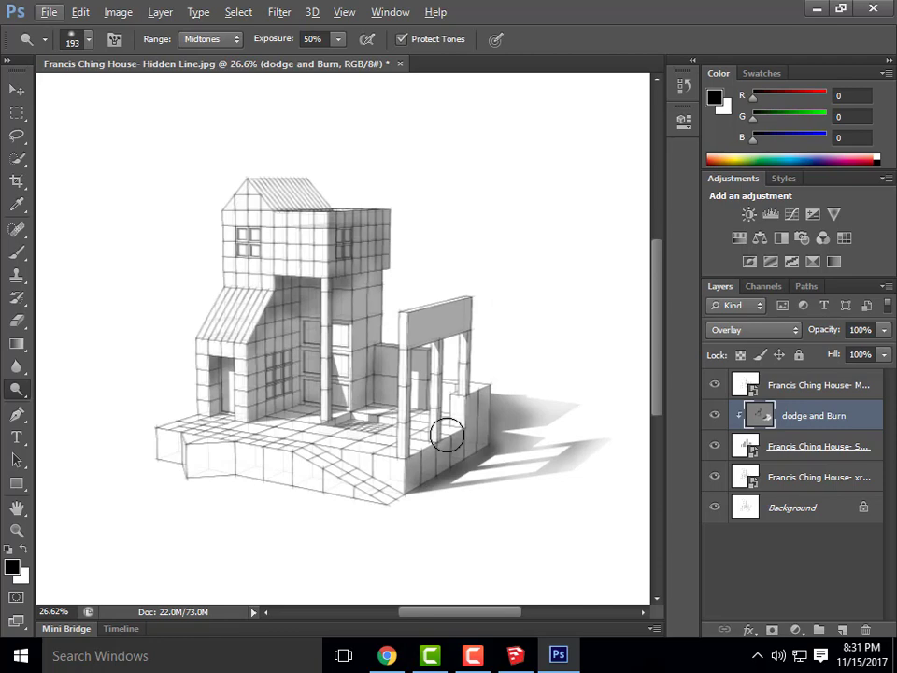
left_click(515, 656)
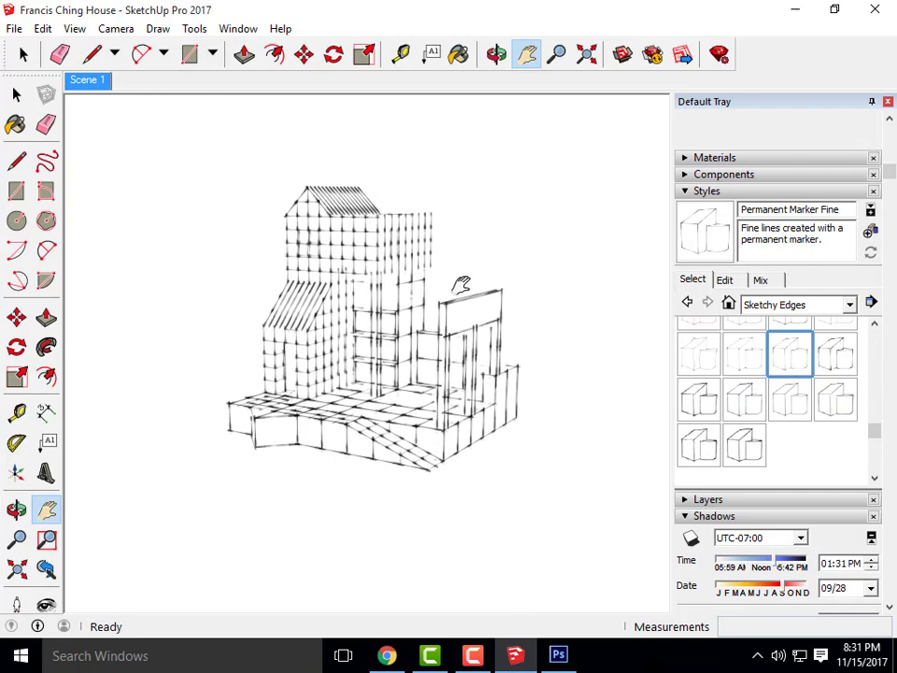
Minimize the SketchUp window to return to the Photoshop render
left_click(795, 10)
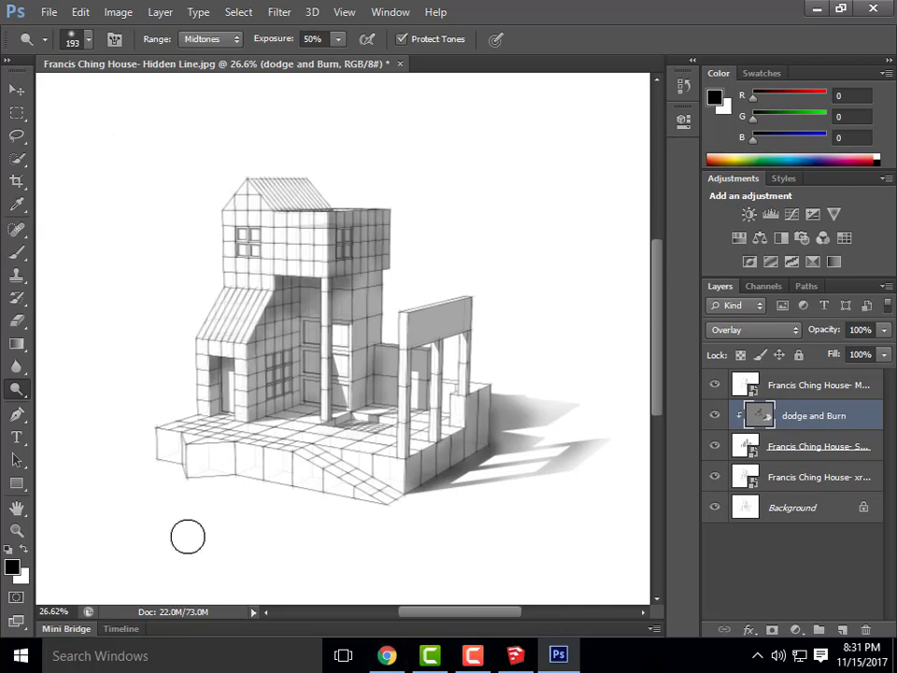
In Save As, choose Photoshop PDF format and name the file 'Francis Ching House- Final'
left_click(51, 12)
left_click(94, 222)
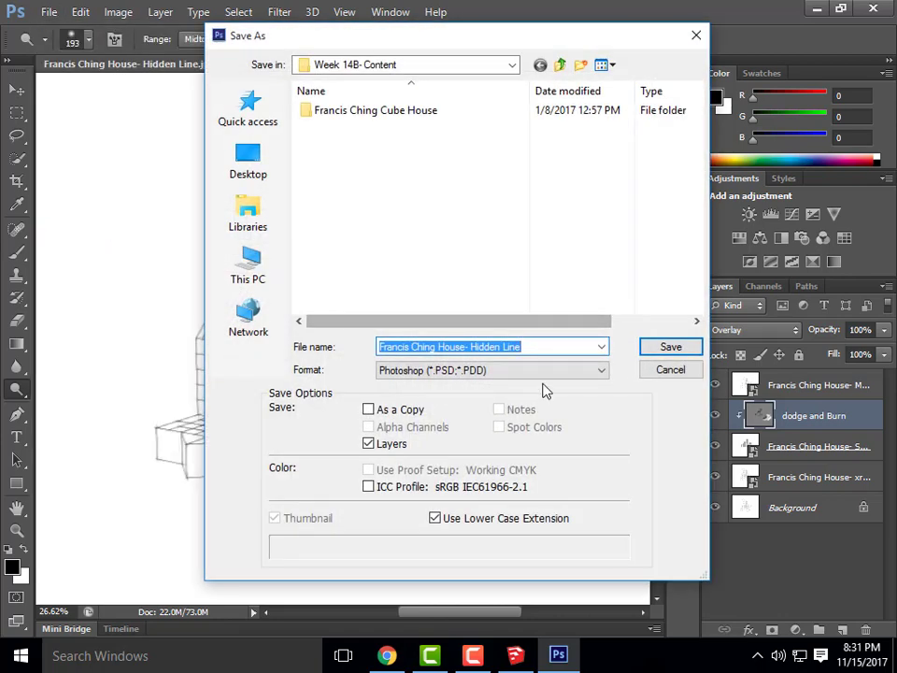
left_click(545, 372)
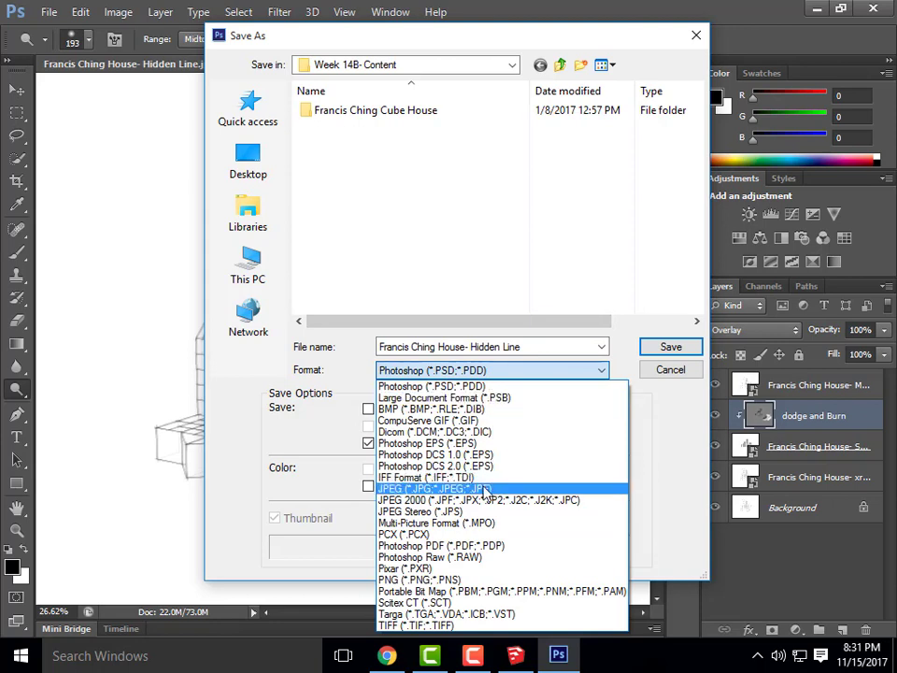
left_click(472, 549)
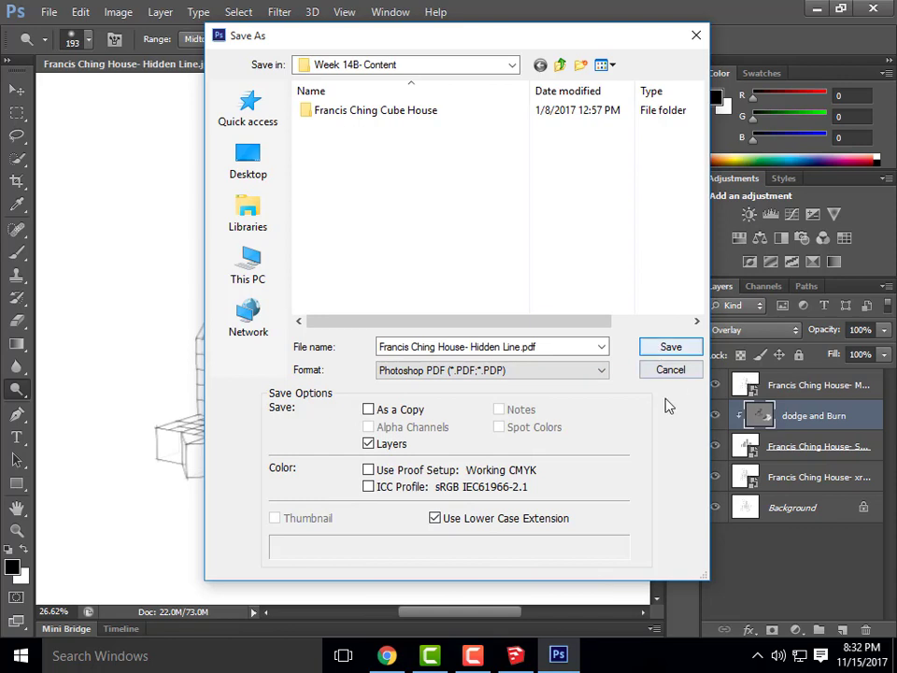
left_click(536, 347)
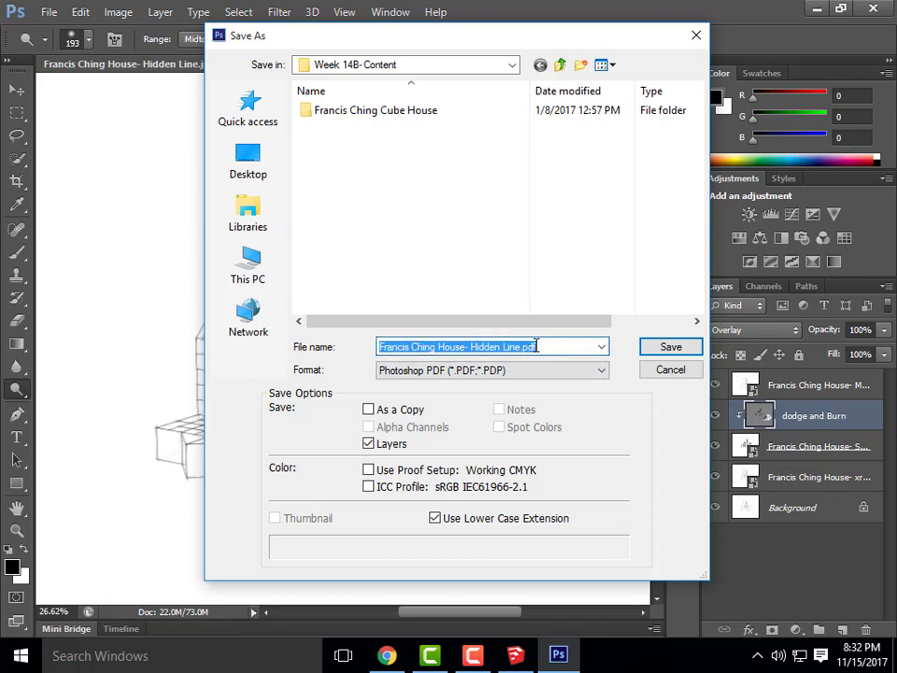
type("Franci C")
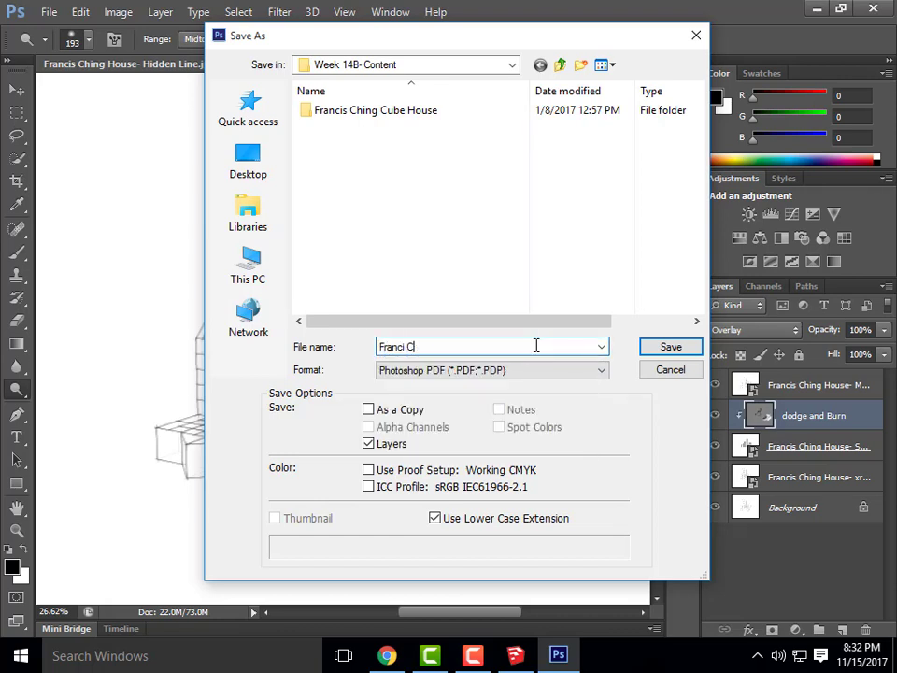
key("BackSpace")
key("BackSpace")
type("s ")
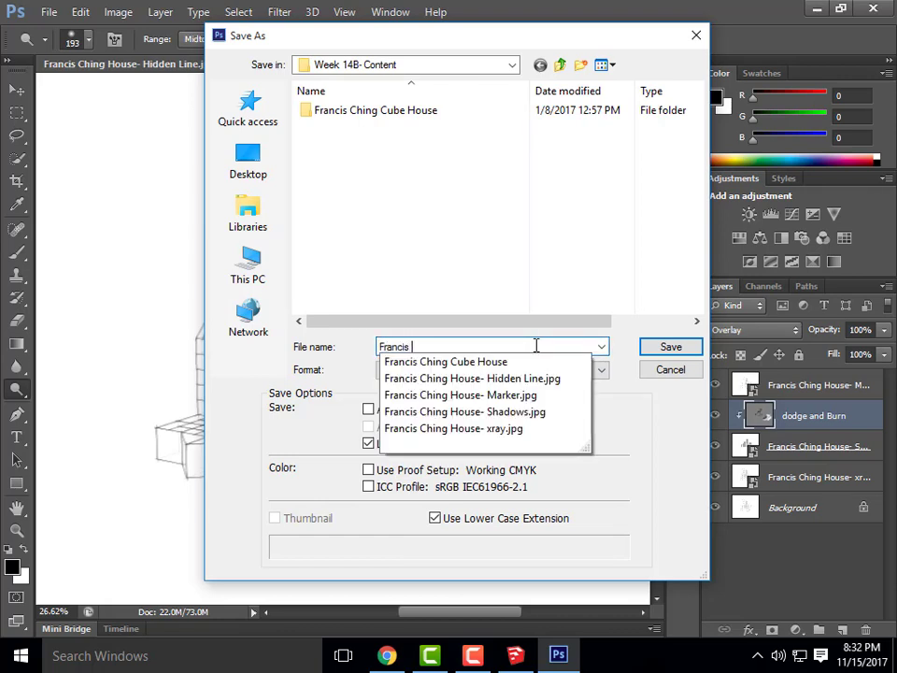
type("Ching House-")
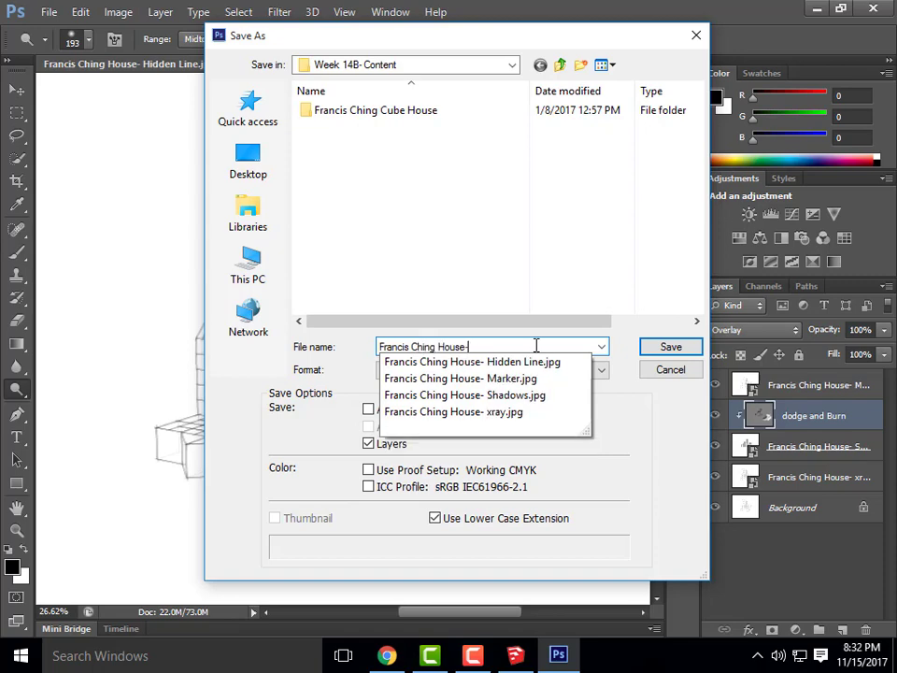
type(" Final")
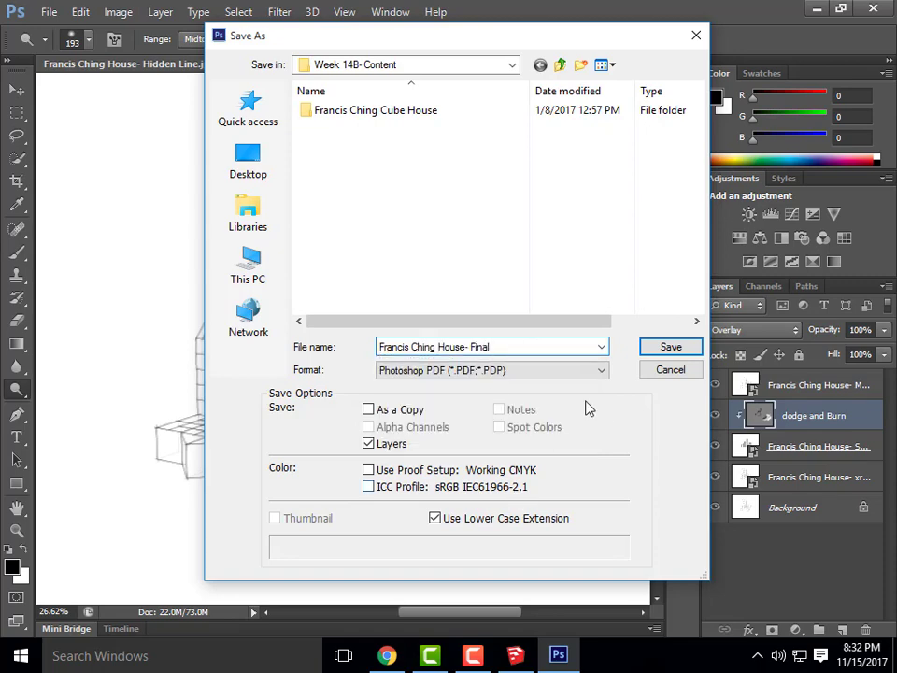
Confirm the PDF save with its preset, keeping Photoshop editing capabilities
left_click(661, 349)
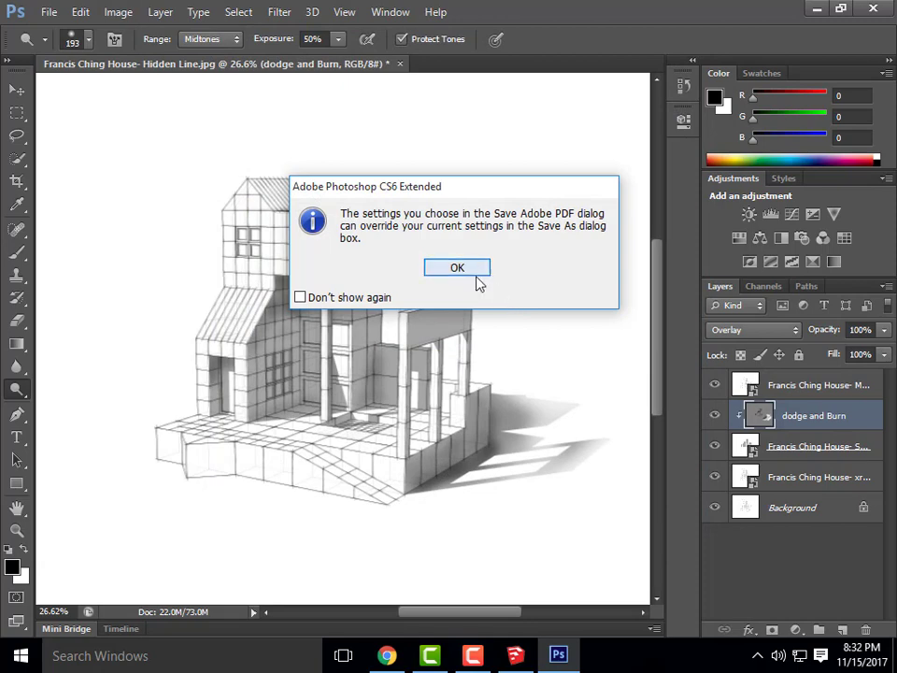
left_click(474, 274)
left_click(615, 522)
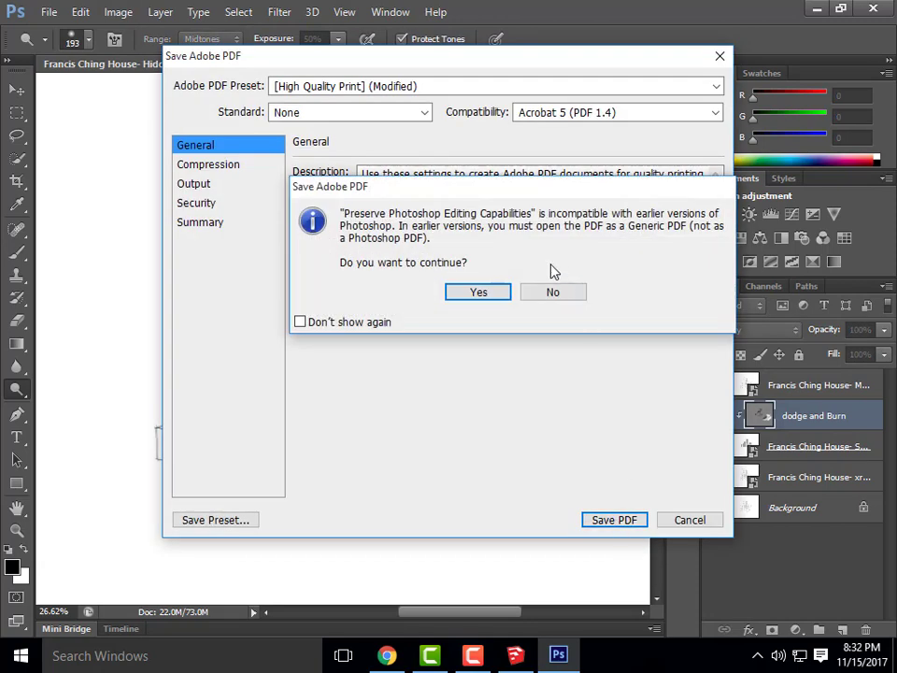
left_click(479, 295)
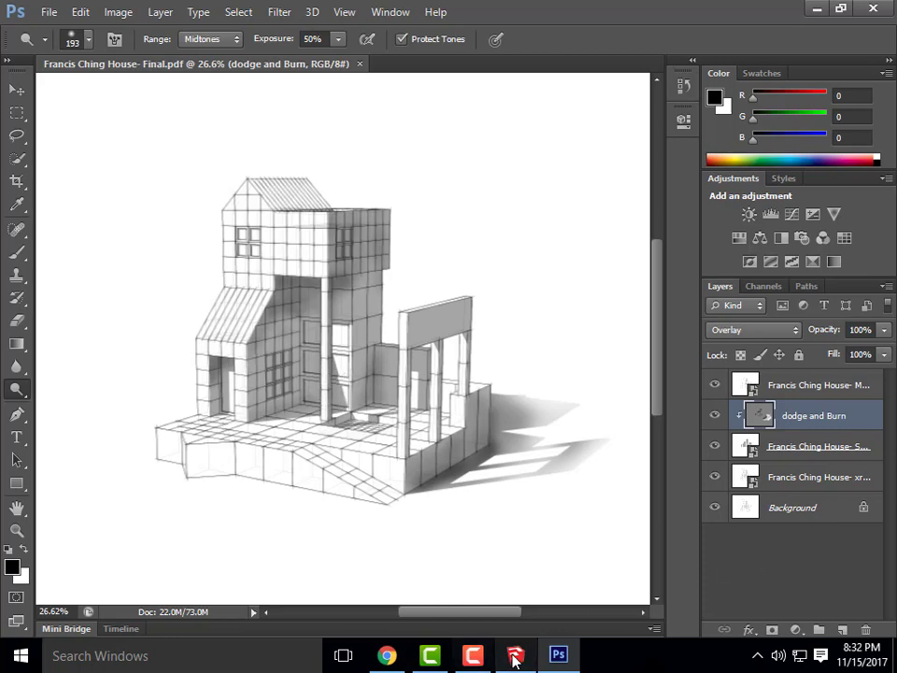
mouse_move(529, 660)
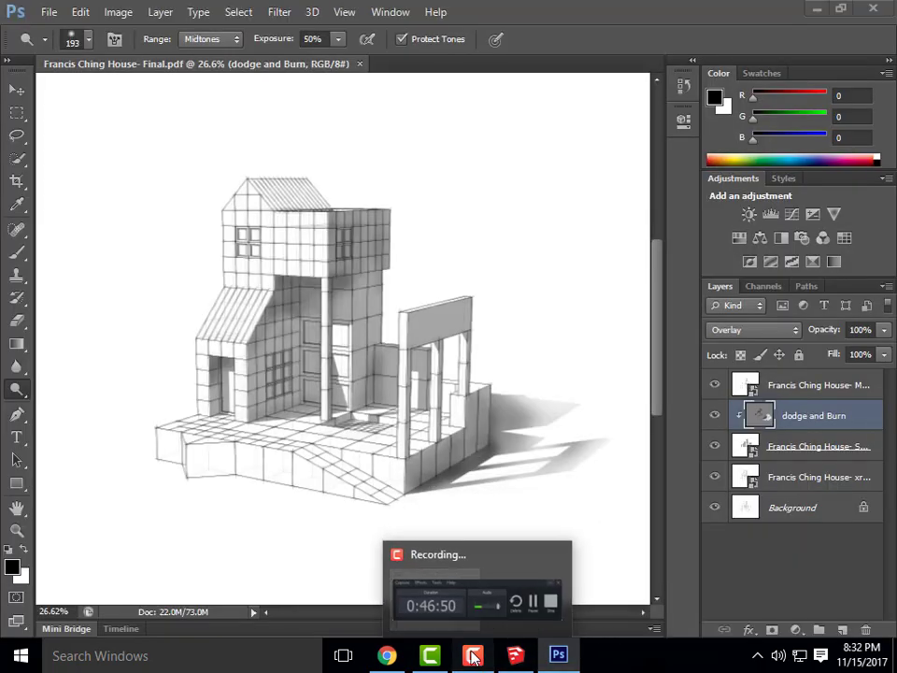
left_click(472, 655)
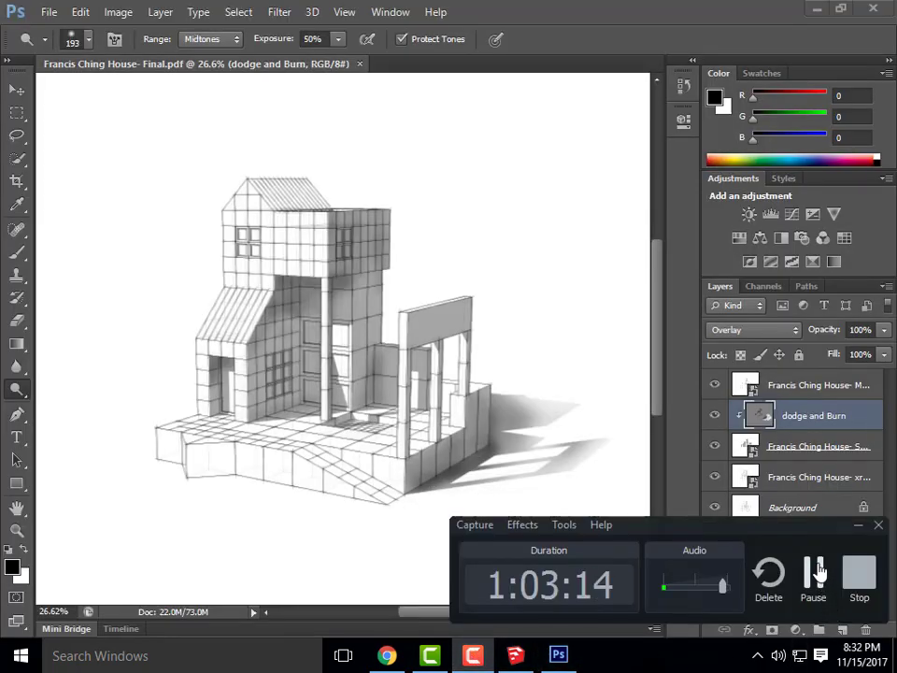